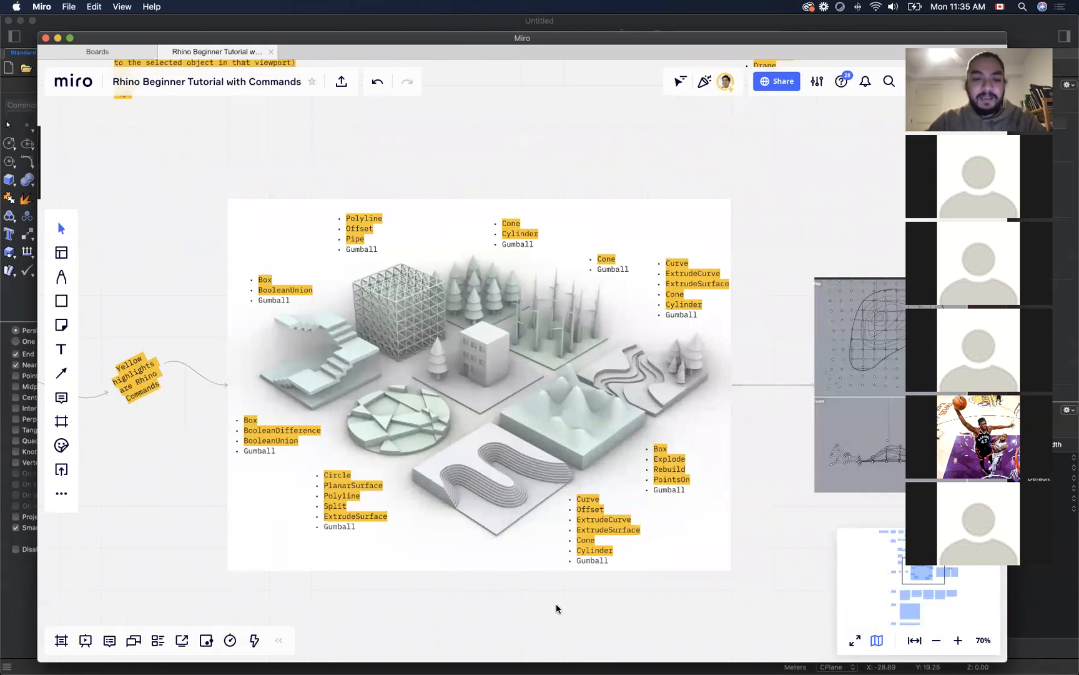
# Step: Review the Contours to Surface workflow on the board, from drawing contours through patching and clipping to the street grid
pyautogui.scroll(-2, 585, 594)
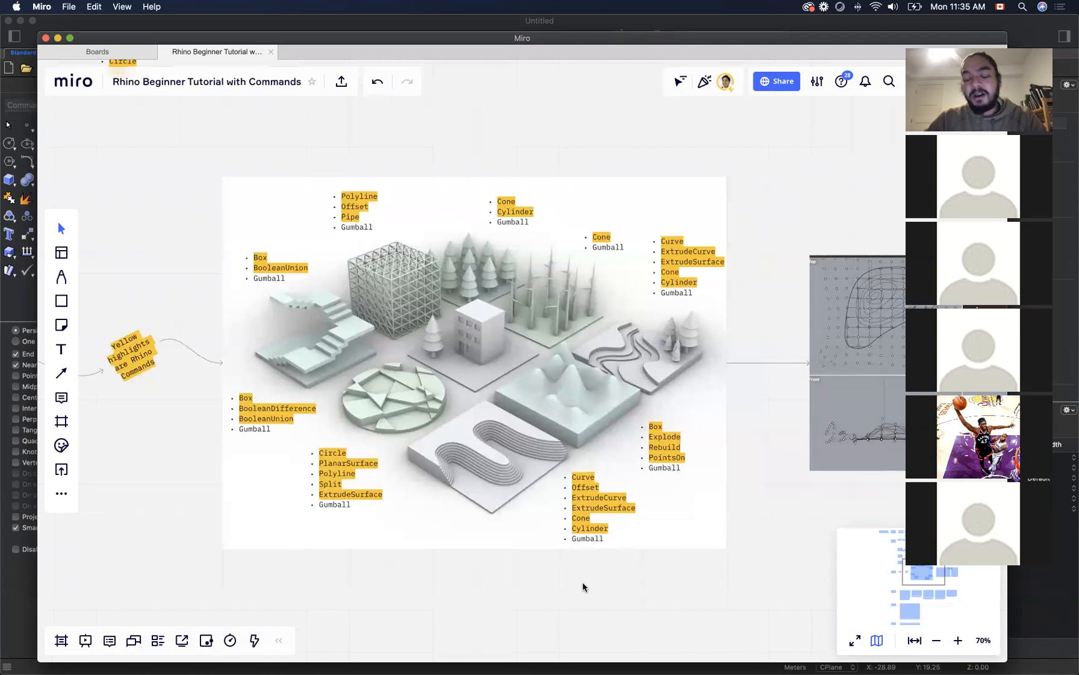
pyautogui.scroll(-5, 584, 585)
pyautogui.moveTo(586, 587); pyautogui.dragTo(576, 290)
pyautogui.scroll(5, 351, 377)
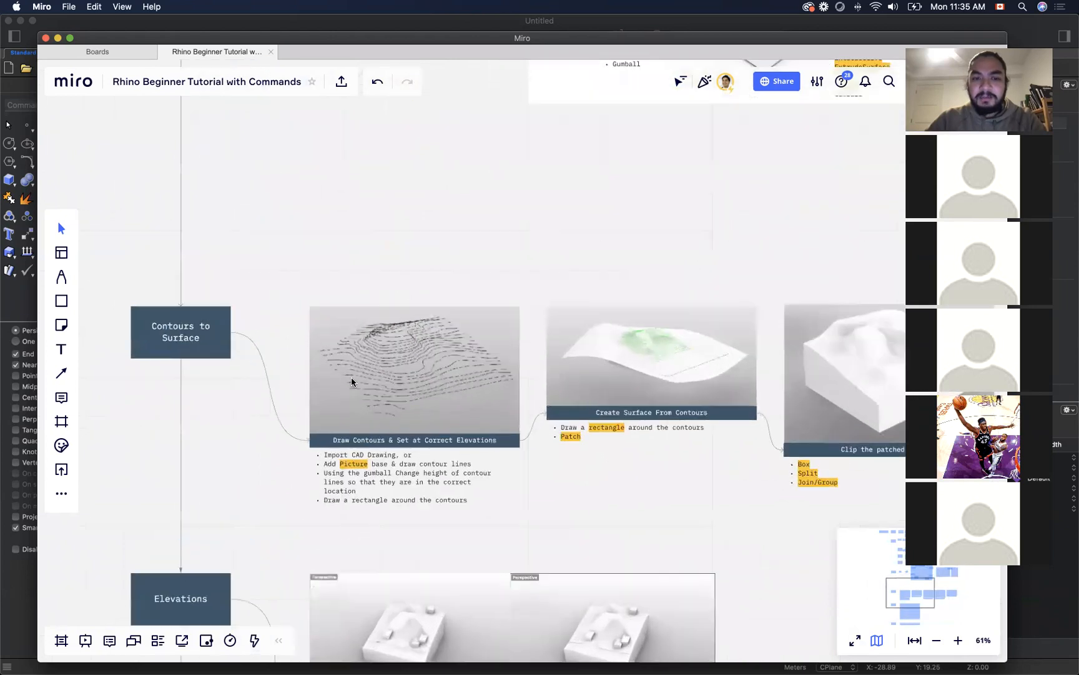
pyautogui.scroll(3, 386, 429)
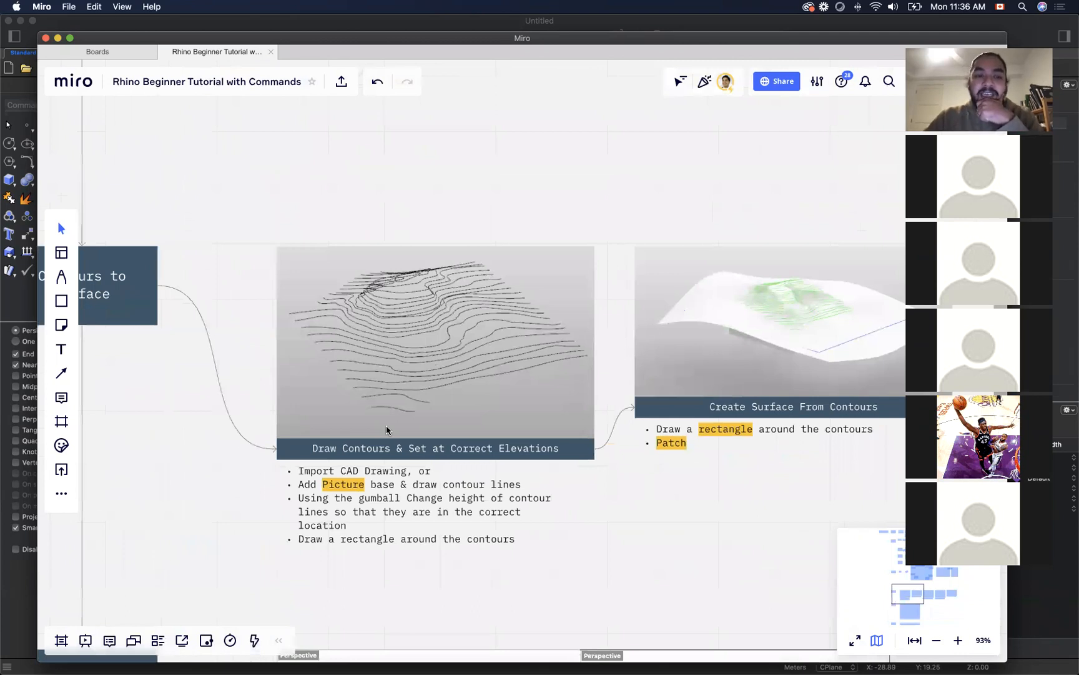
pyautogui.moveTo(511, 551); pyautogui.dragTo(558, 554)
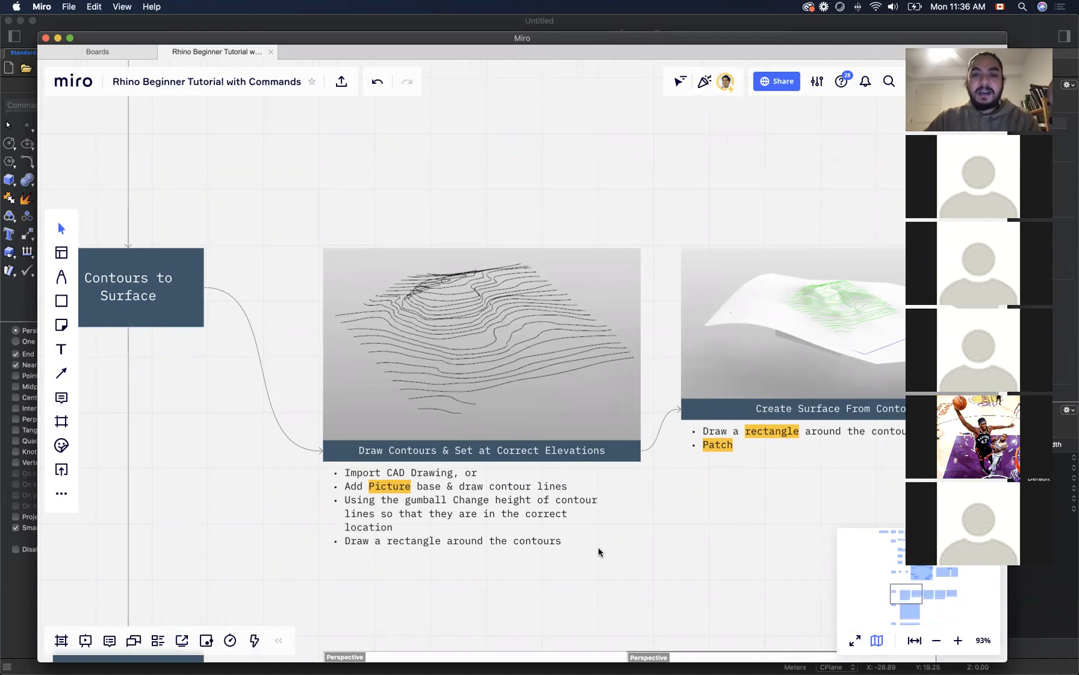
pyautogui.moveTo(692, 506); pyautogui.dragTo(462, 505)
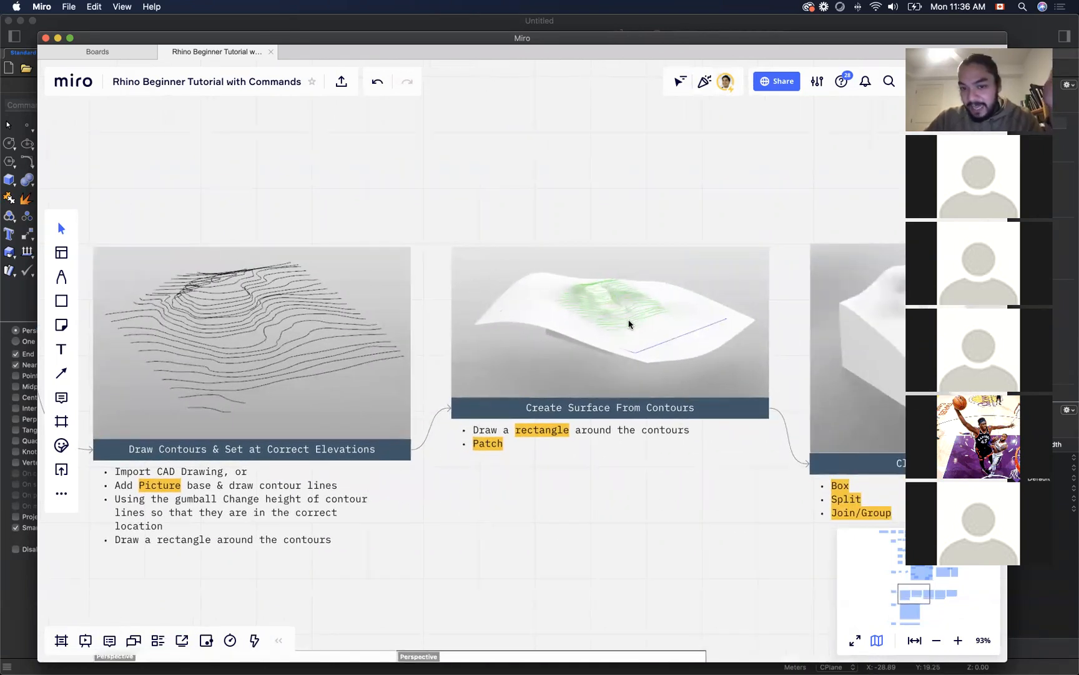
pyautogui.moveTo(622, 502); pyautogui.dragTo(480, 504)
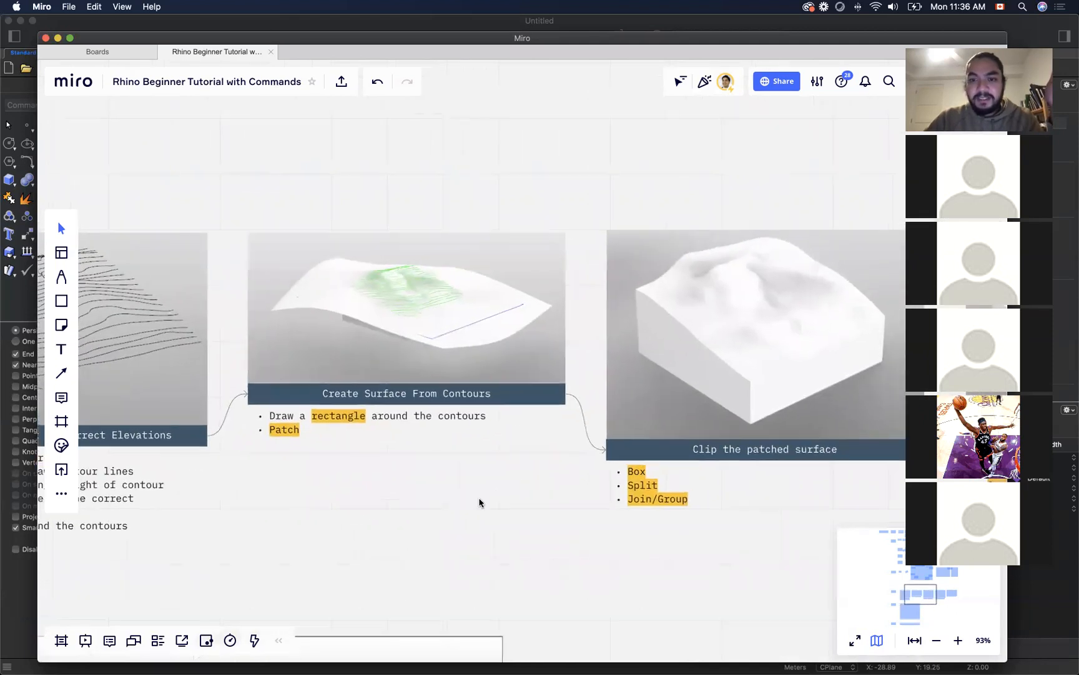
pyautogui.moveTo(680, 205); pyautogui.dragTo(566, 214)
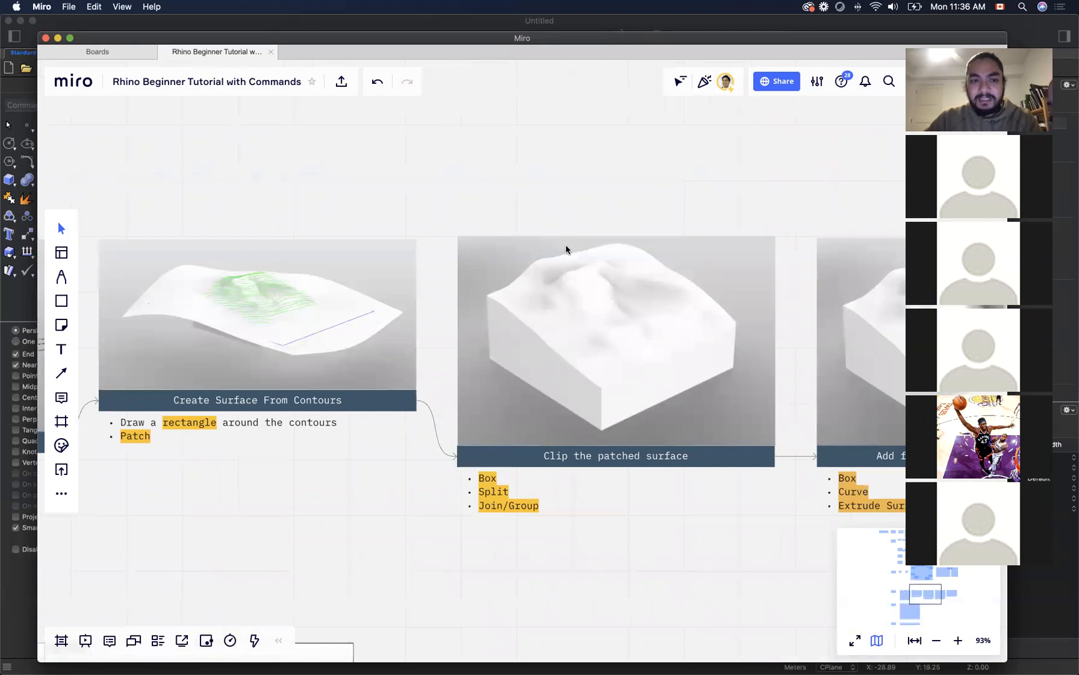
pyautogui.moveTo(722, 504); pyautogui.dragTo(352, 492)
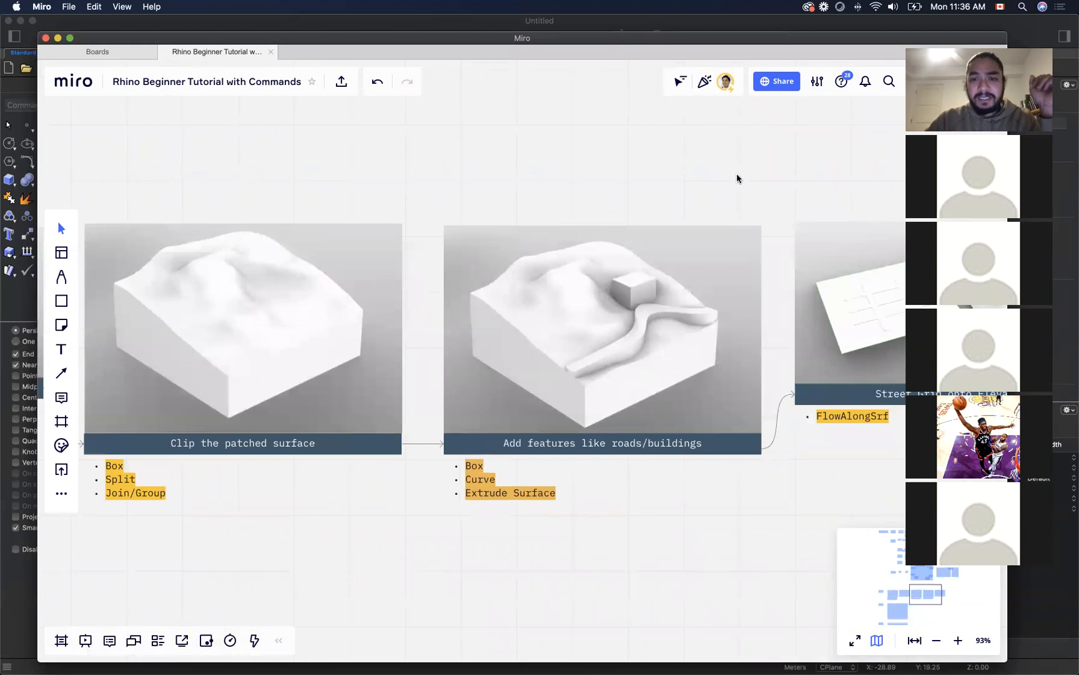
pyautogui.moveTo(774, 184); pyautogui.dragTo(404, 200)
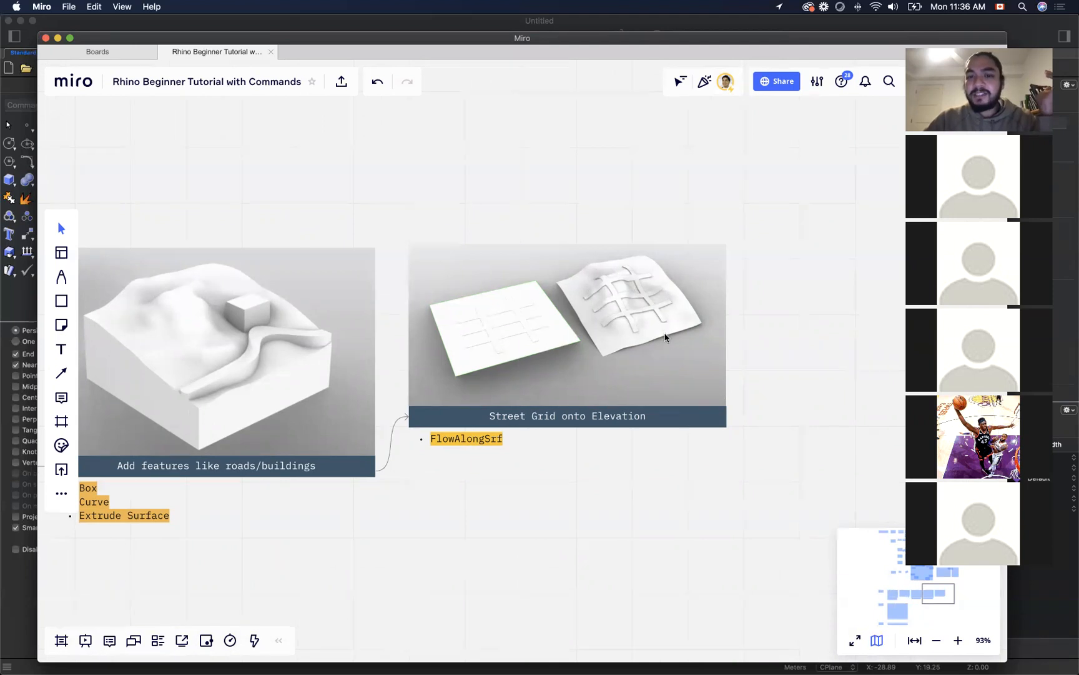
# Step: Examine the Elevations example and the instructions for exporting a drawing to scale with Layout View
pyautogui.scroll(-5, 586, 474)
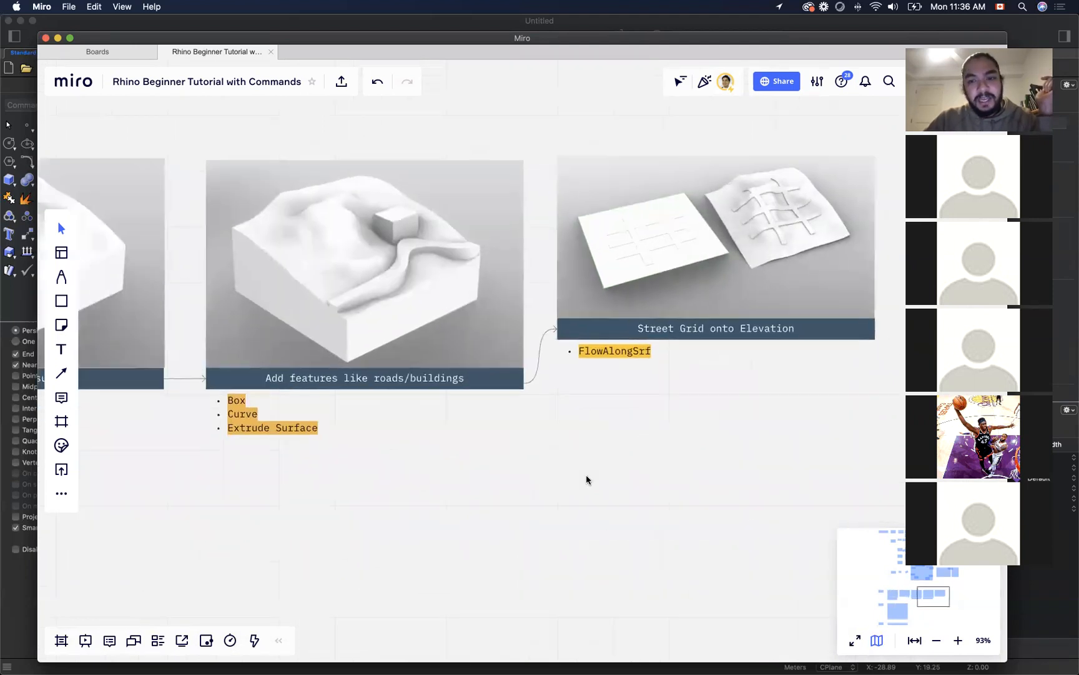
pyautogui.scroll(-2, 588, 479)
pyautogui.hscroll(-5, 426, 535)
pyautogui.scroll(-3, 426, 535)
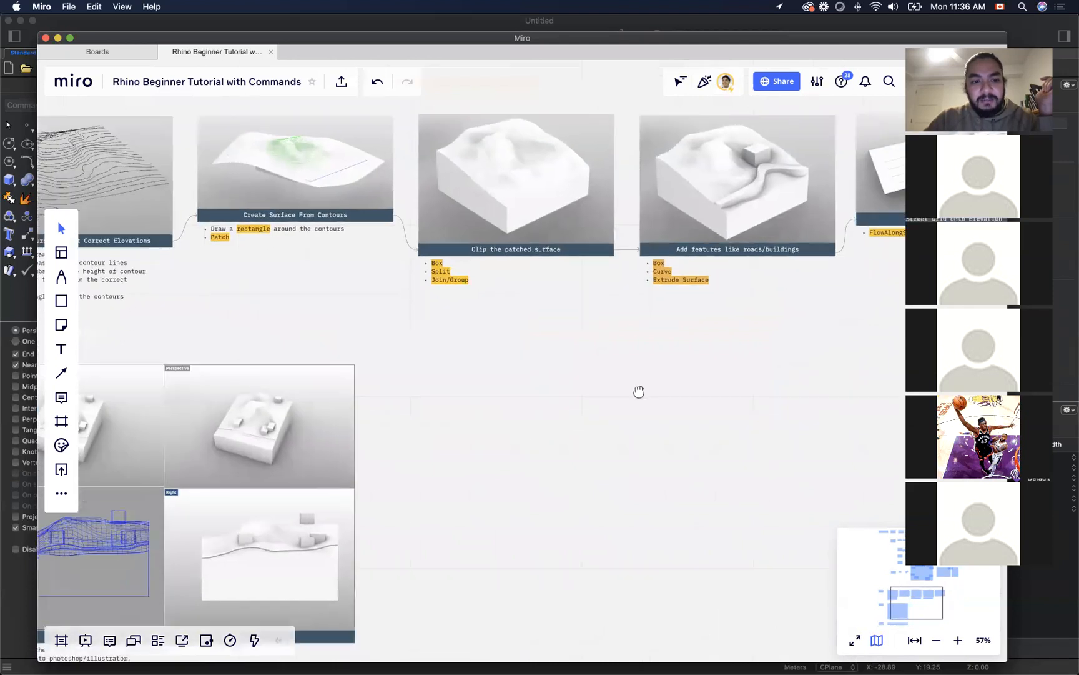
pyautogui.scroll(5, 291, 353)
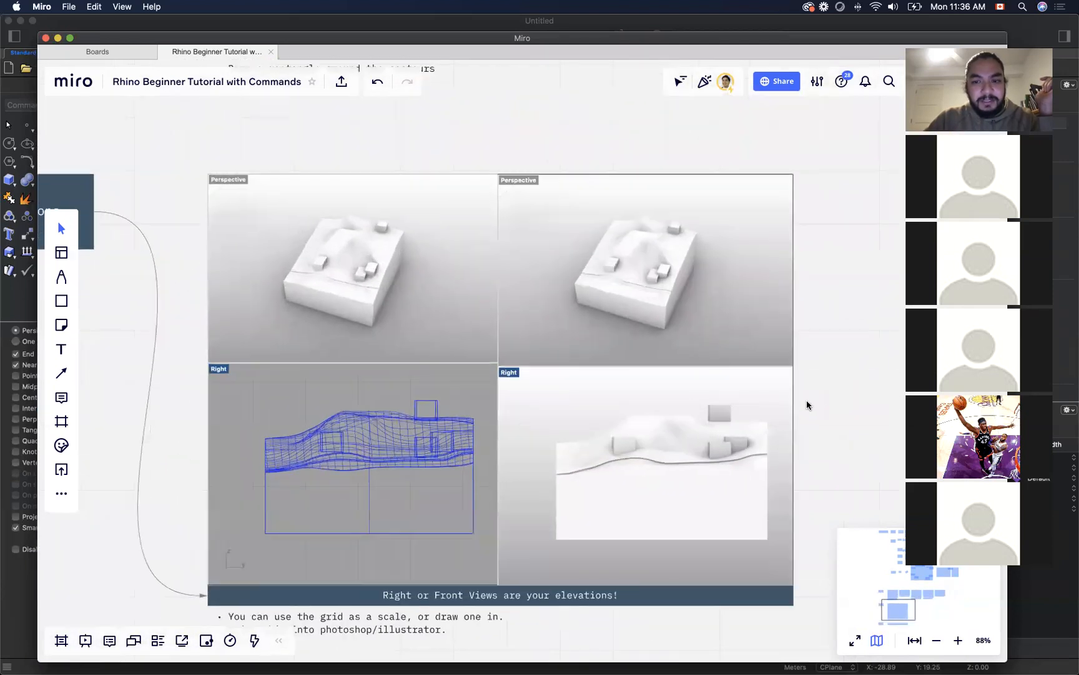
pyautogui.scroll(-1, 807, 405)
pyautogui.scroll(-1, 822, 363)
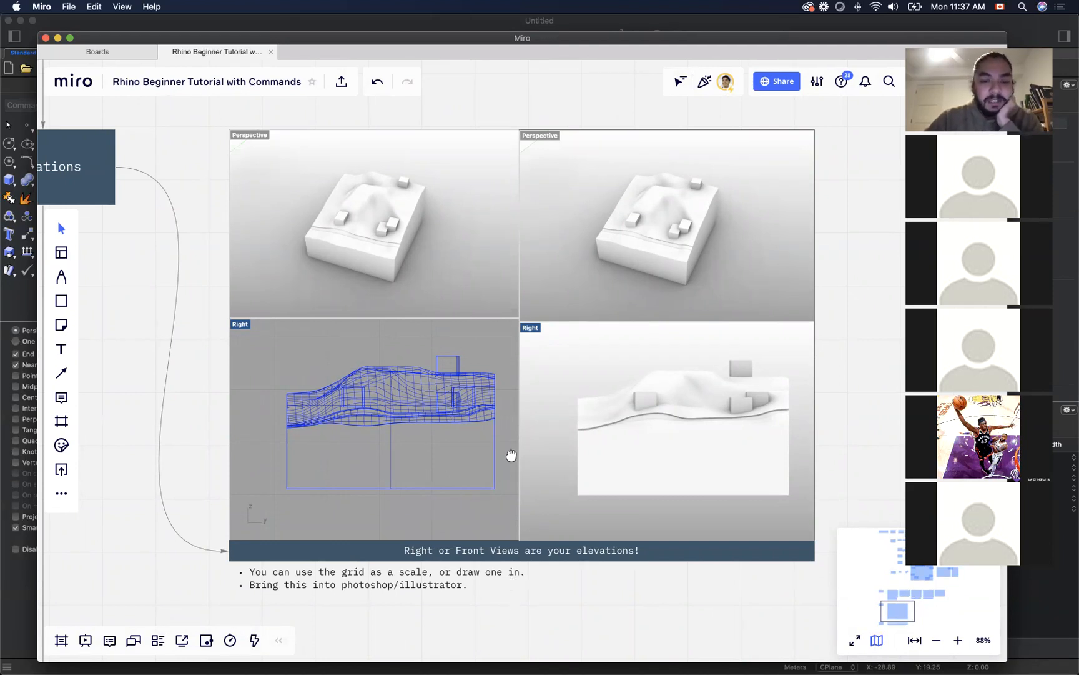
pyautogui.scroll(-5, 511, 351)
pyautogui.moveTo(511, 351); pyautogui.dragTo(612, 355)
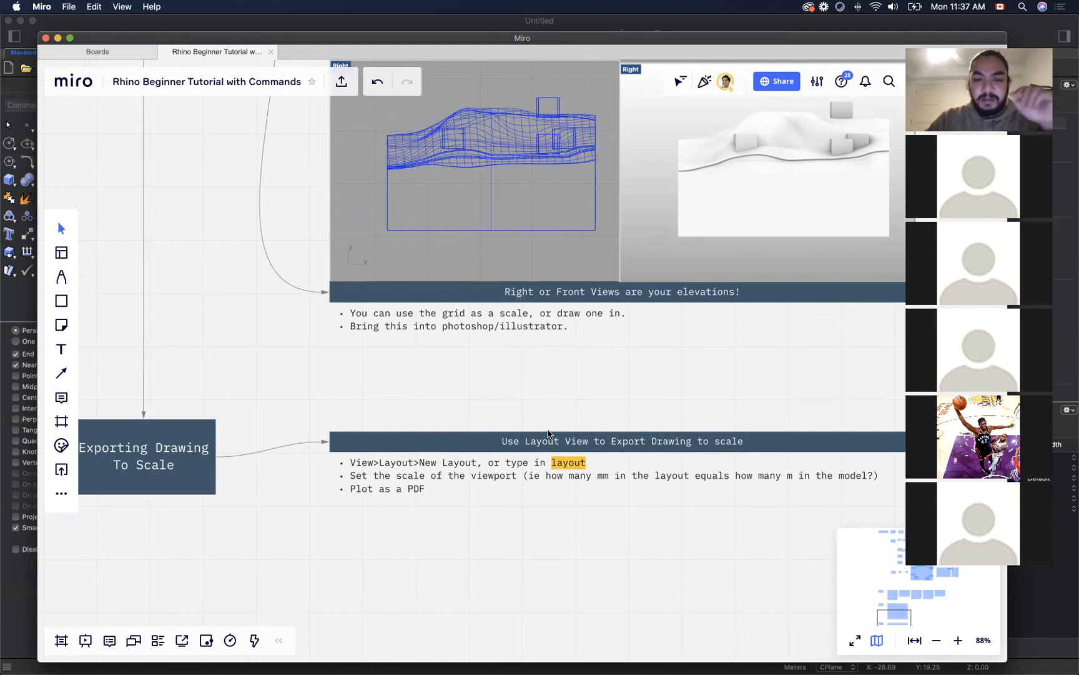
pyautogui.moveTo(562, 391); pyautogui.dragTo(544, 465)
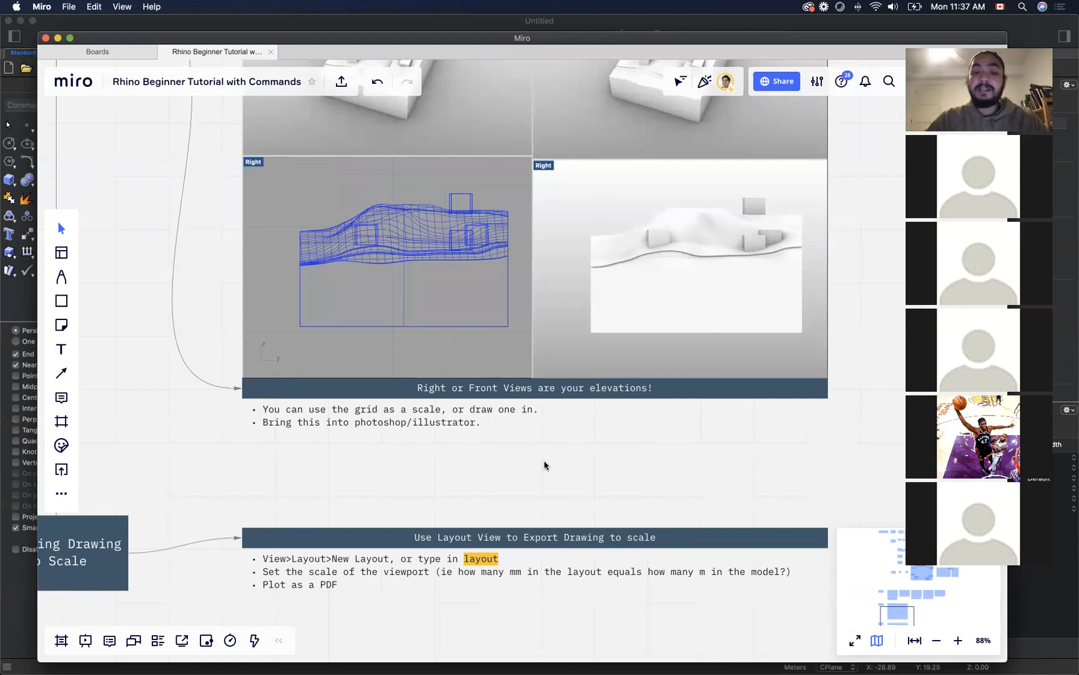
# Step: Return to the Draw Contours & Set at Correct Elevations card and read its instructions
pyautogui.scroll(-10, 544, 465)
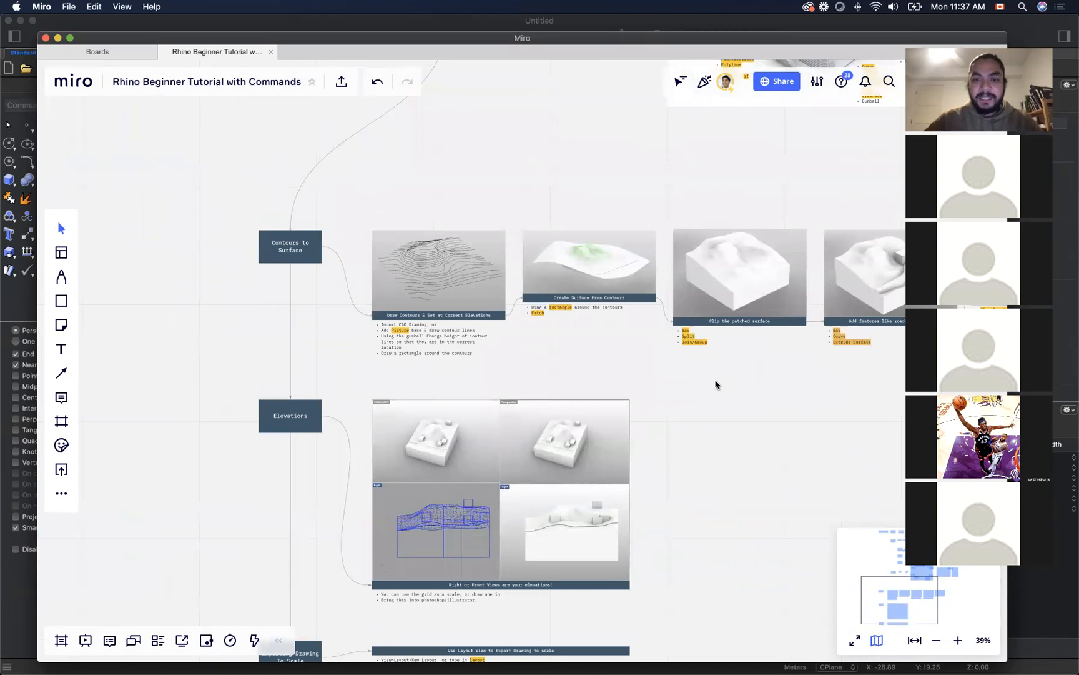
pyautogui.scroll(6, 530, 341)
pyautogui.moveTo(507, 360); pyautogui.dragTo(656, 429)
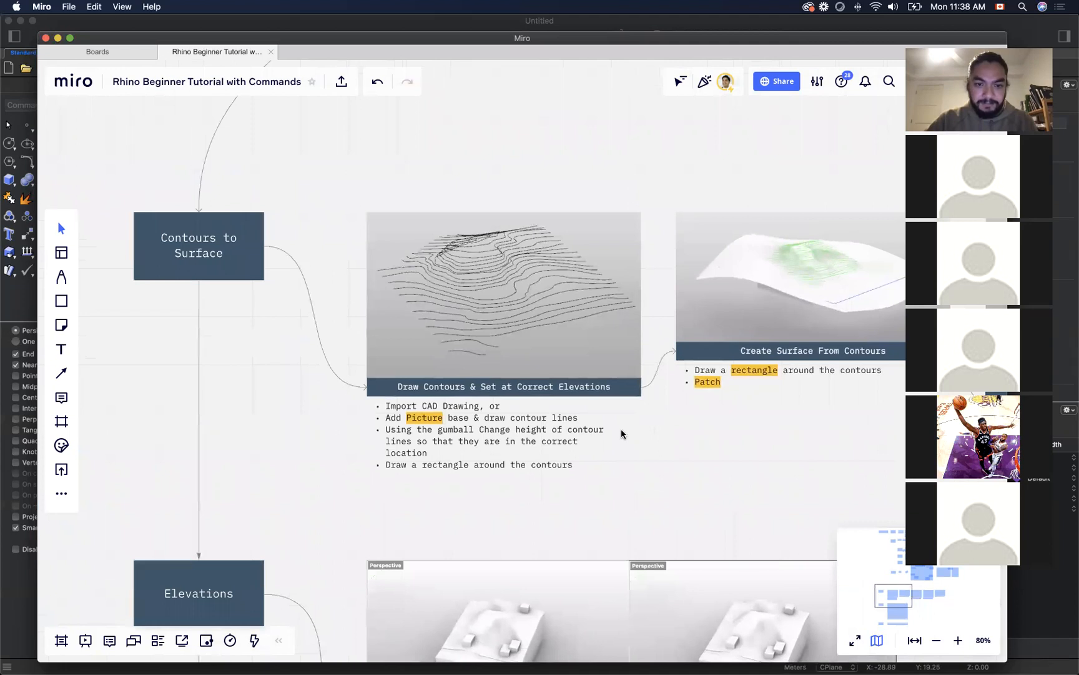
pyautogui.moveTo(620, 428); pyautogui.dragTo(633, 439)
# Step: Open VermontHouse_V1.dwg from the MLA3 folder in AutoCAD, accepting the foreign DWG and choosing to open the External References palette
pyautogui.moveTo(425, 665)
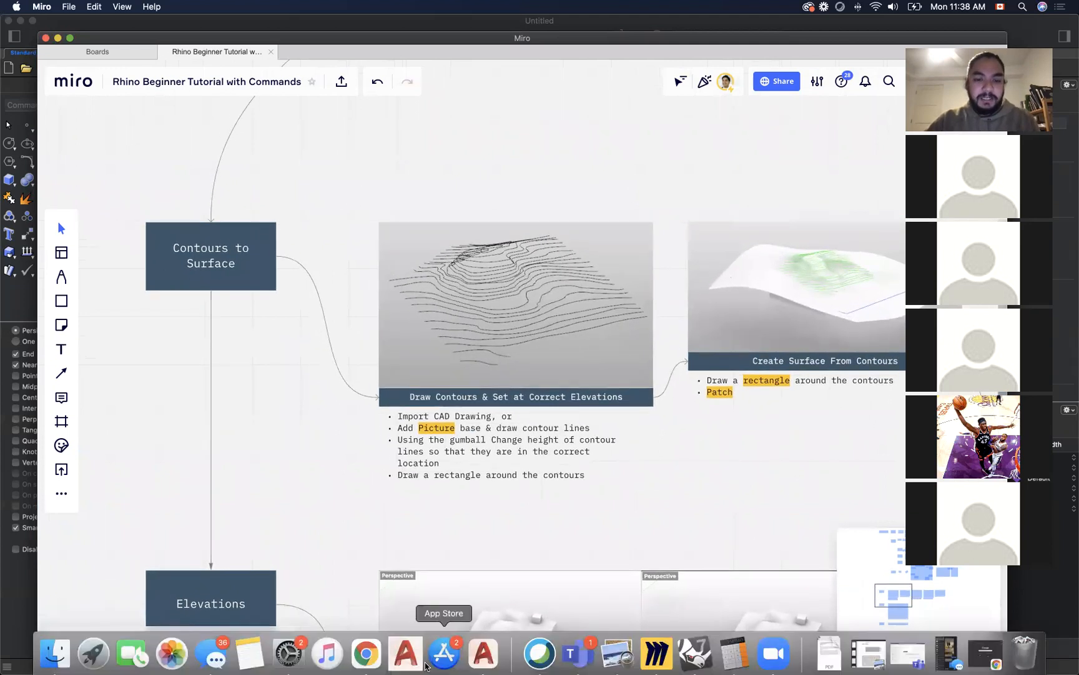
pyautogui.click(55, 649)
pyautogui.moveTo(743, 75); pyautogui.dragTo(512, 83)
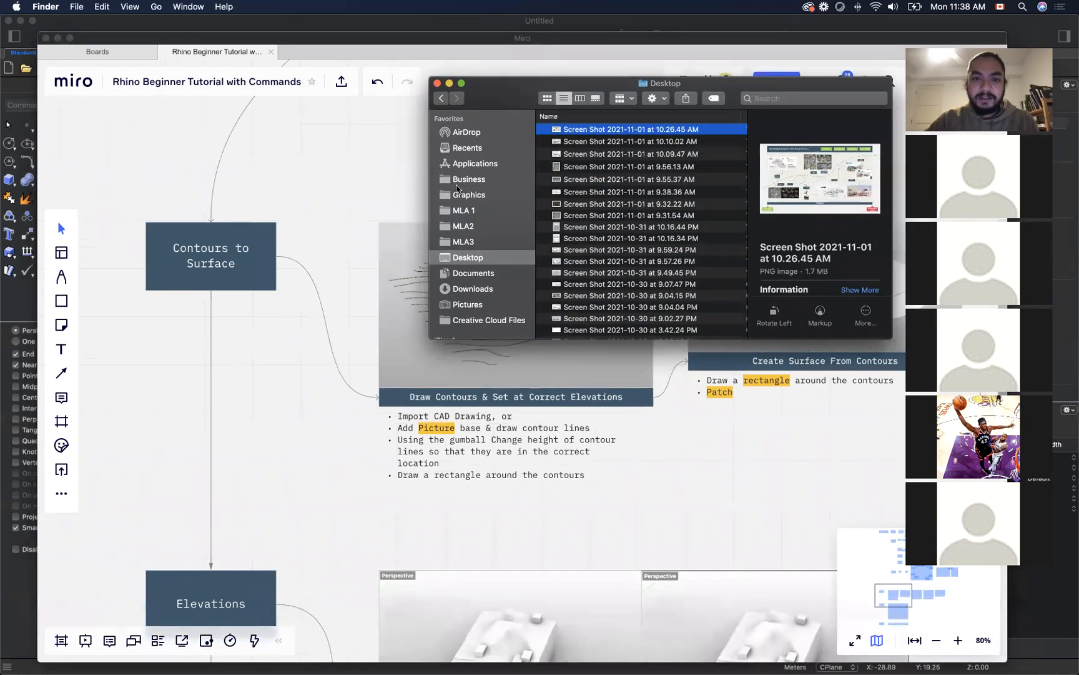
pyautogui.click(460, 241)
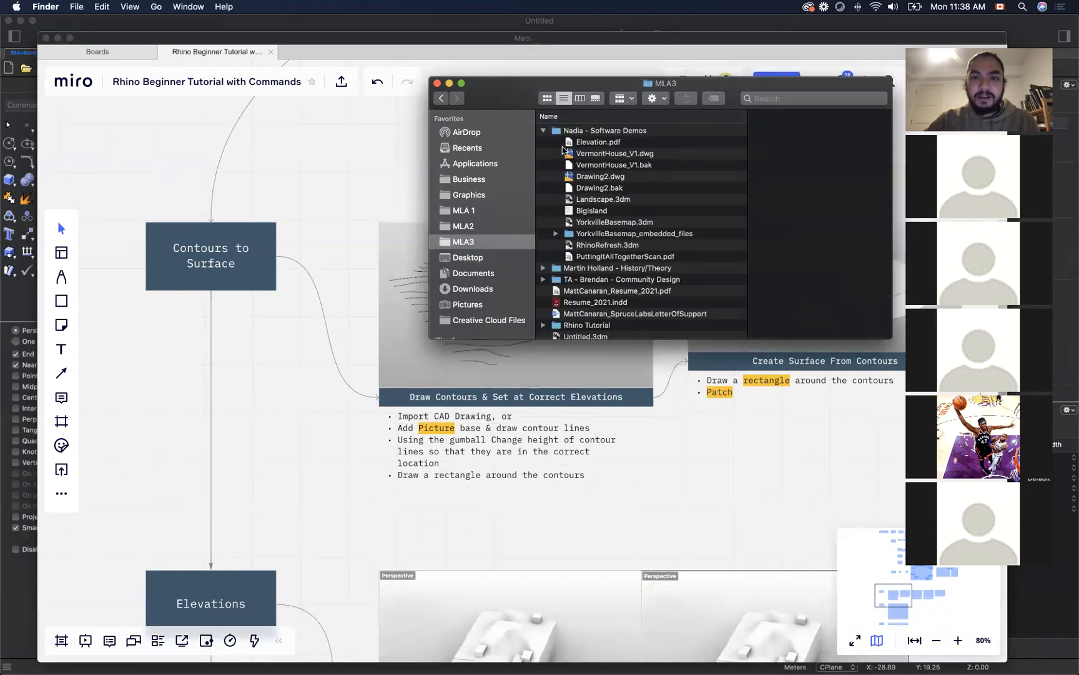
pyautogui.click(606, 151)
pyautogui.doubleClick(606, 153)
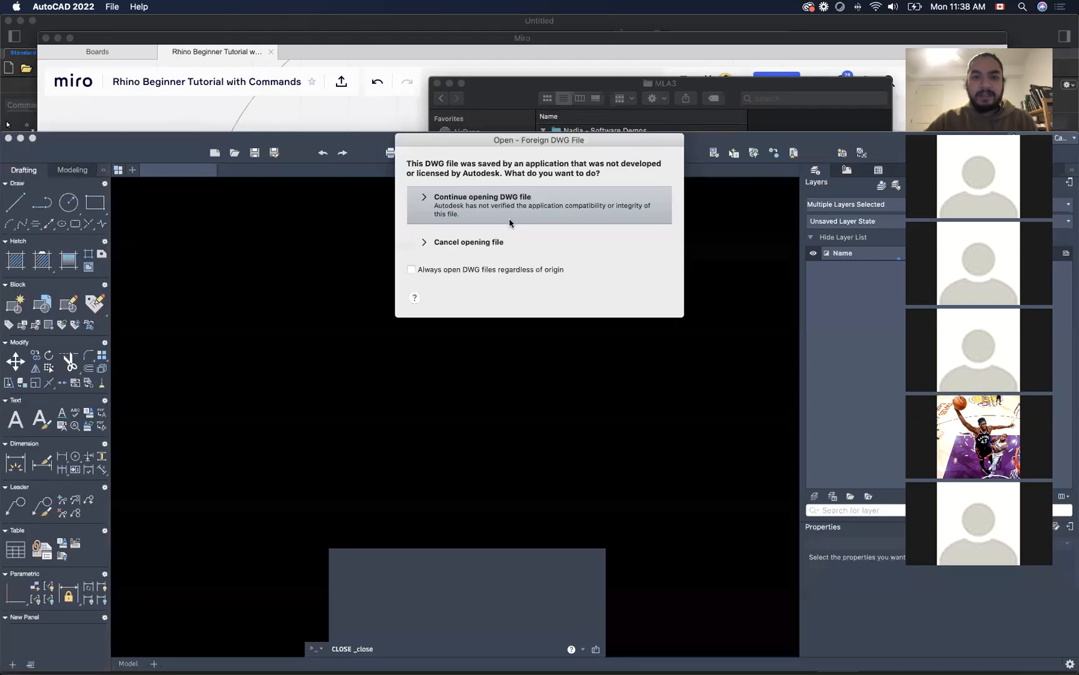
pyautogui.click(509, 215)
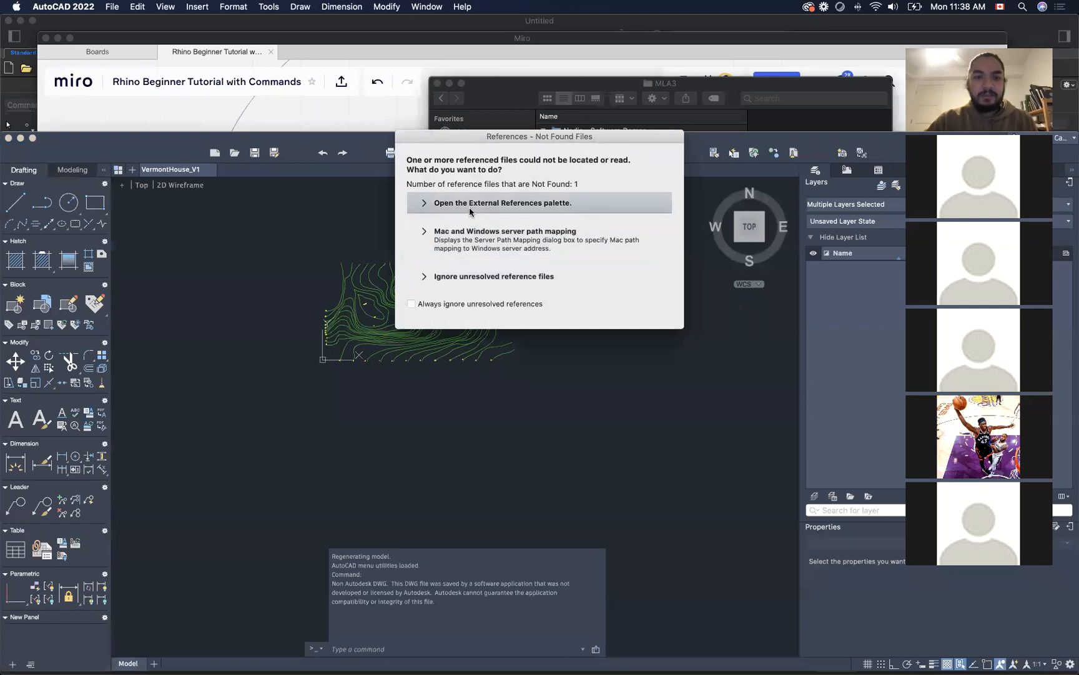
pyautogui.click(473, 212)
# Step: Examine the contour lines and their elevation labels in the VermontHouse_V1 drawing
pyautogui.scroll(5, 356, 322)
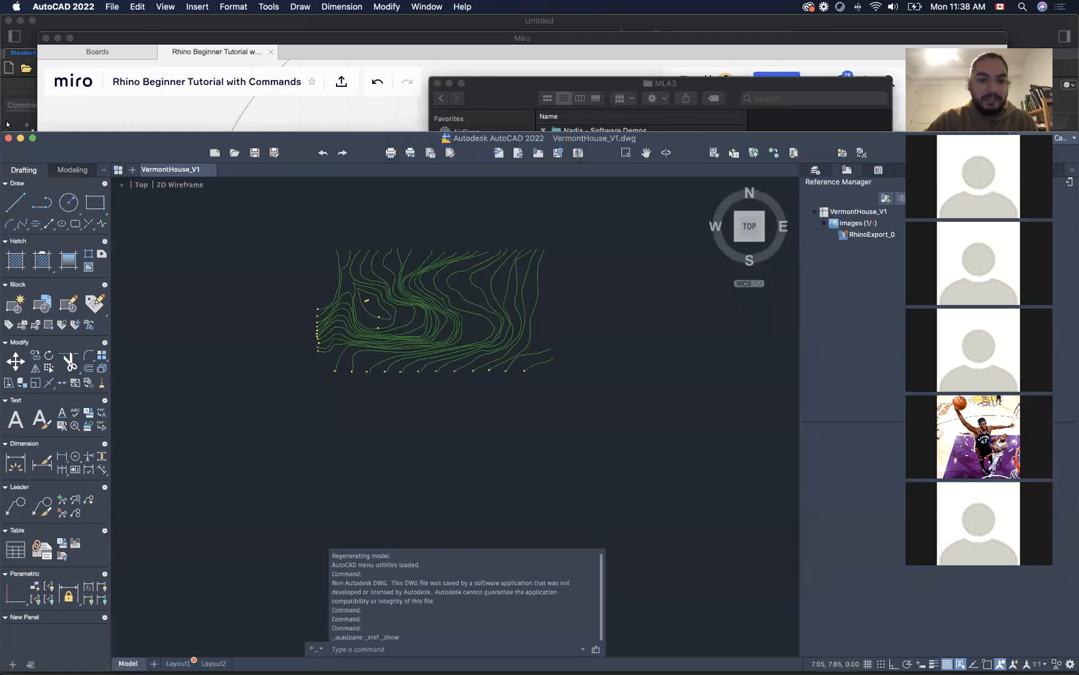
pyautogui.scroll(-5, 356, 322)
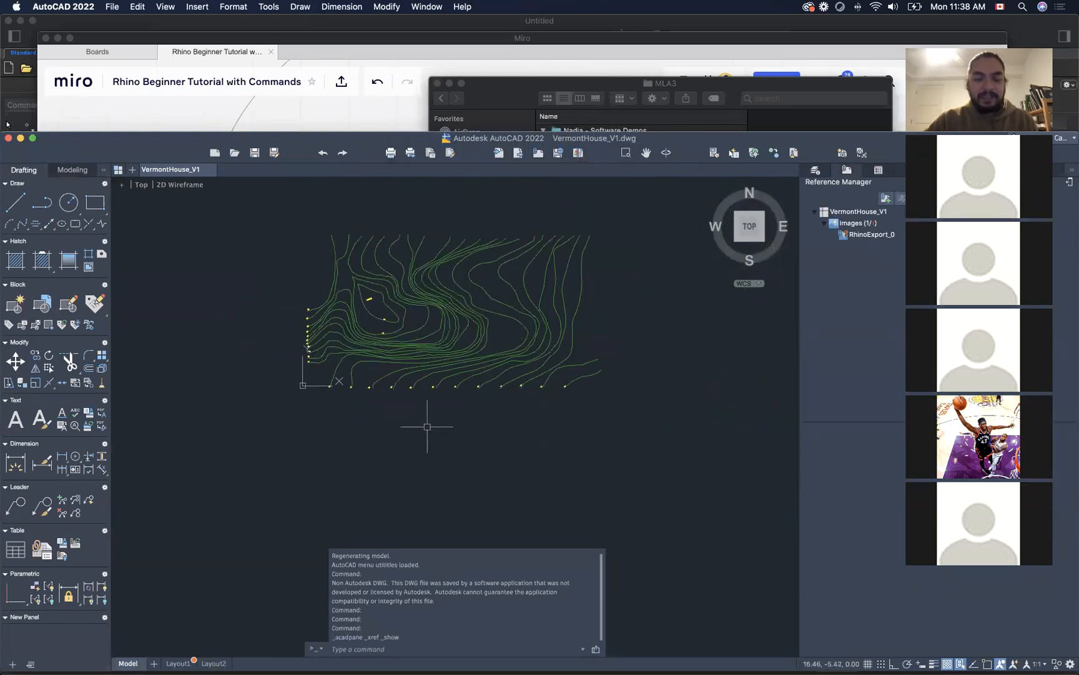
pyautogui.scroll(4, 449, 231)
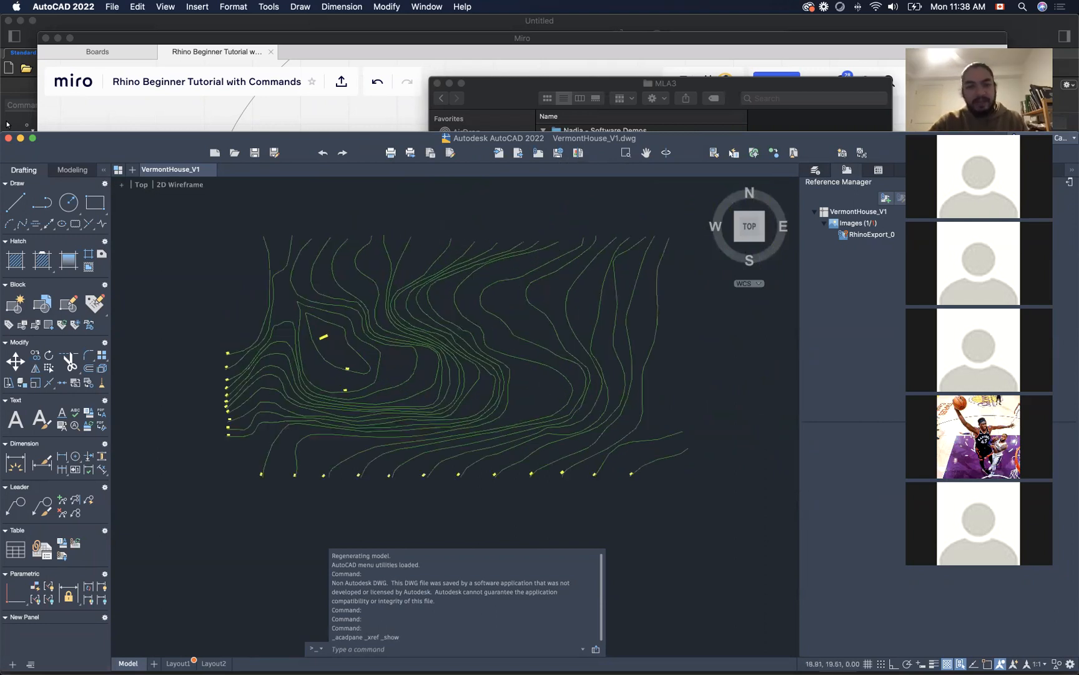
pyautogui.scroll(-4, 444, 233)
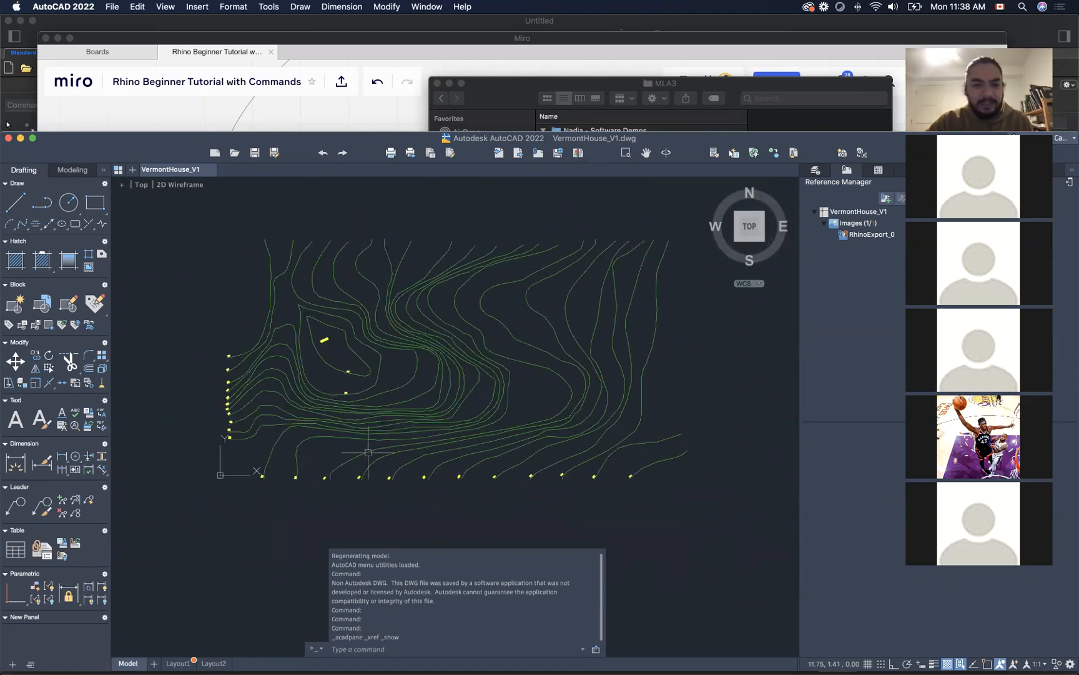
pyautogui.scroll(8, 537, 472)
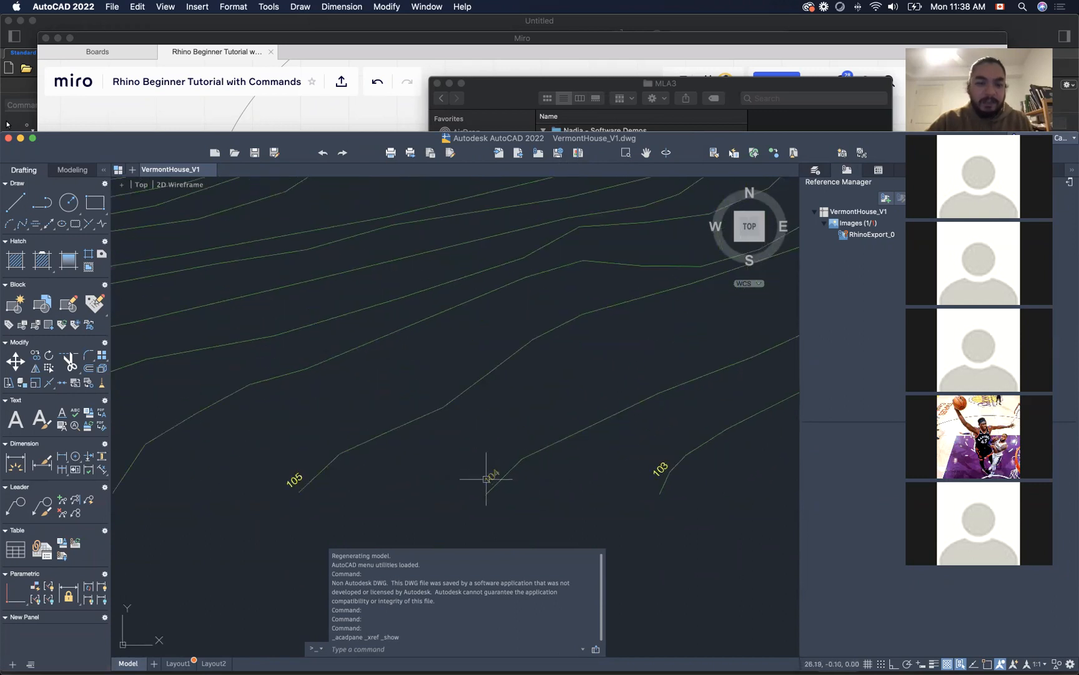
pyautogui.scroll(-5, 393, 402)
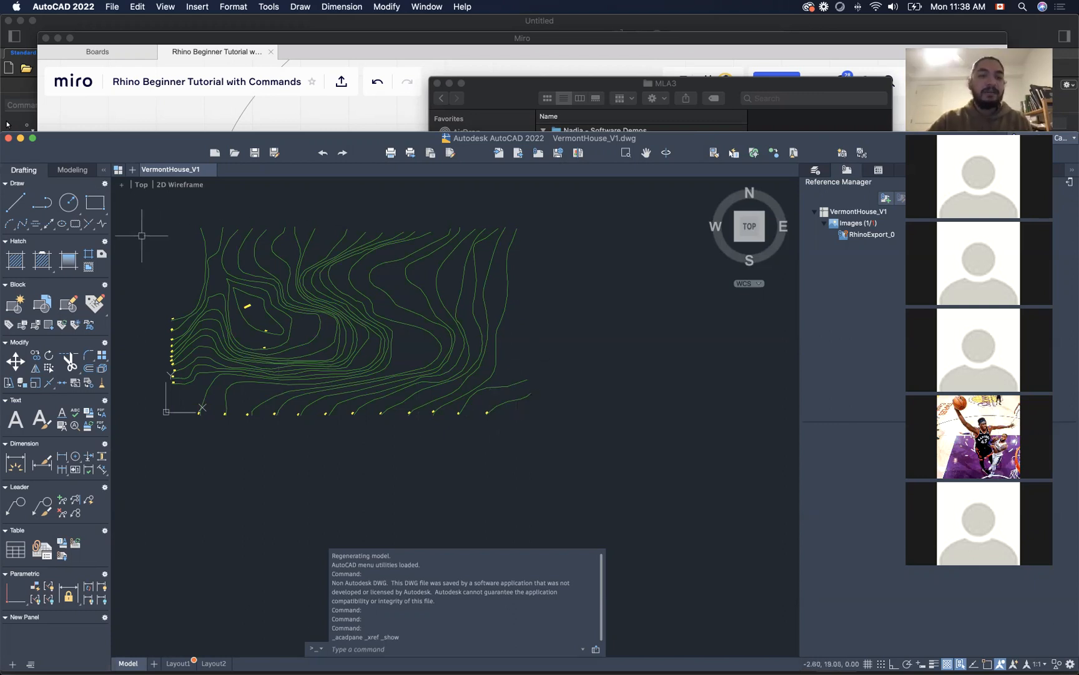
# Step: Close the VermontHouse_V1 drawing without saving changes and return to the Miro board
pyautogui.moveTo(110, 133); pyautogui.dragTo(165, 87)
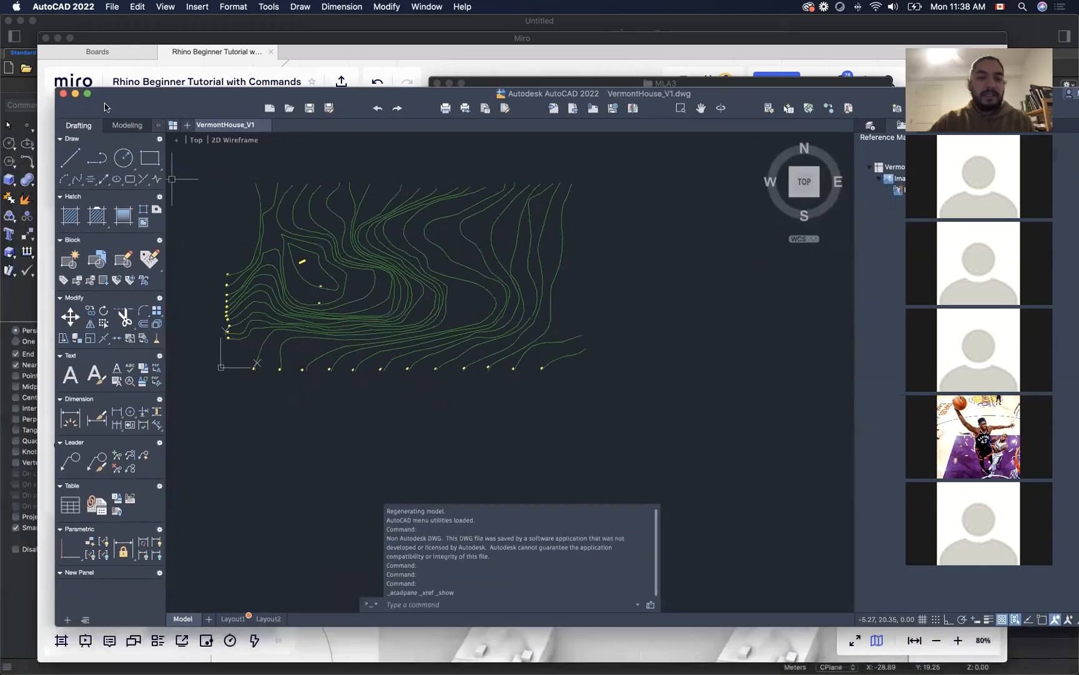
pyautogui.click(64, 94)
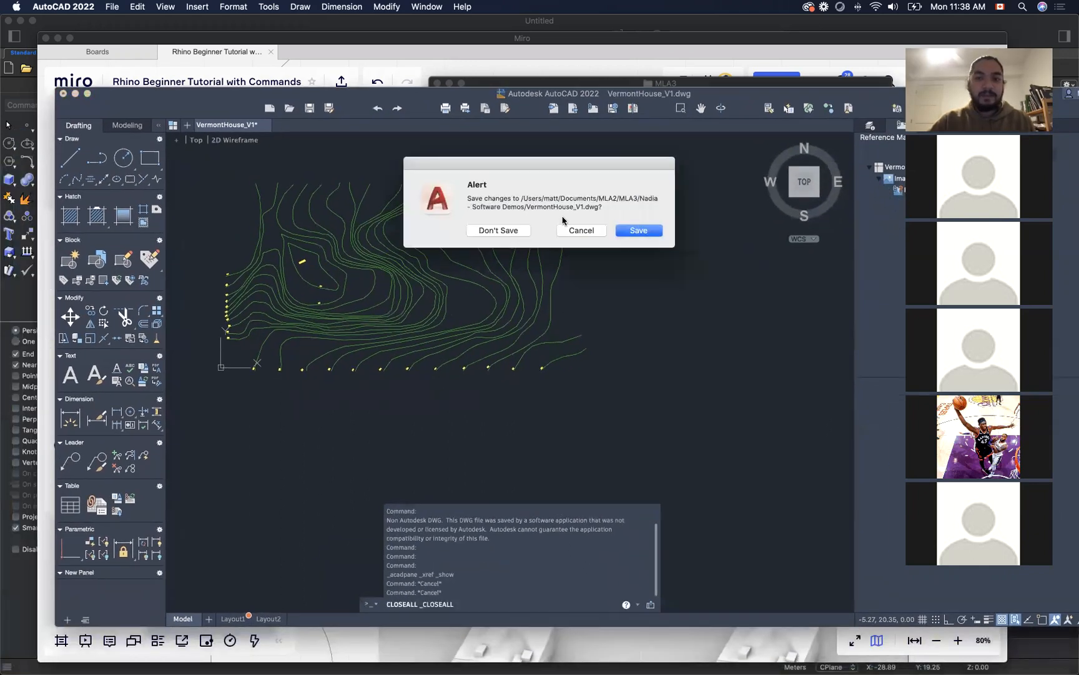
pyautogui.click(517, 234)
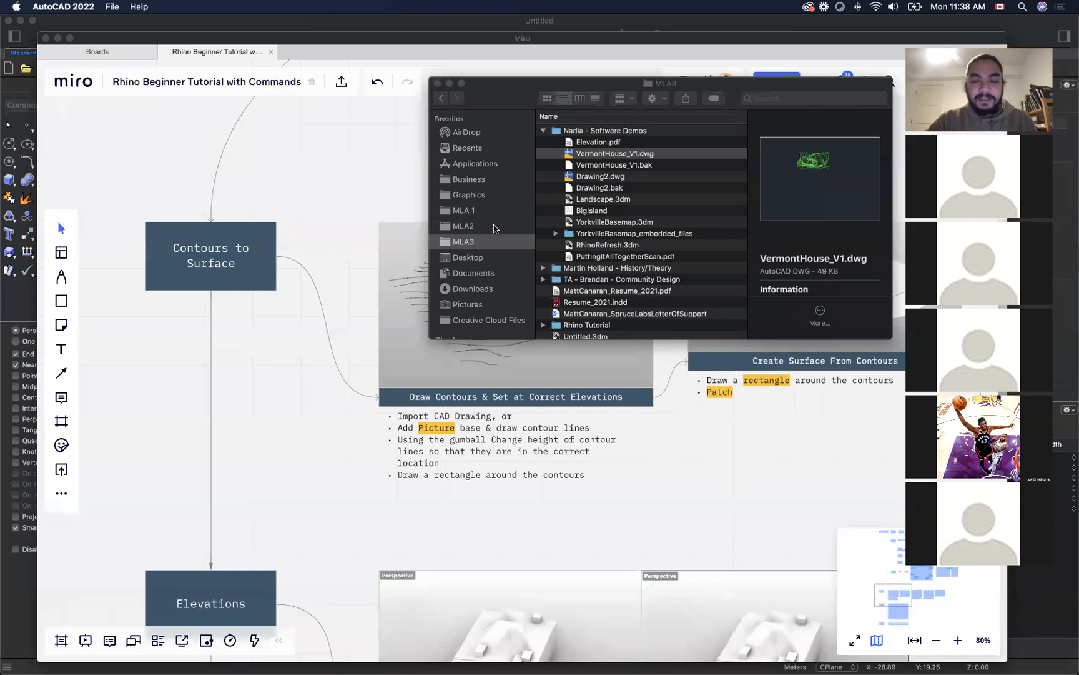
pyautogui.click(400, 165)
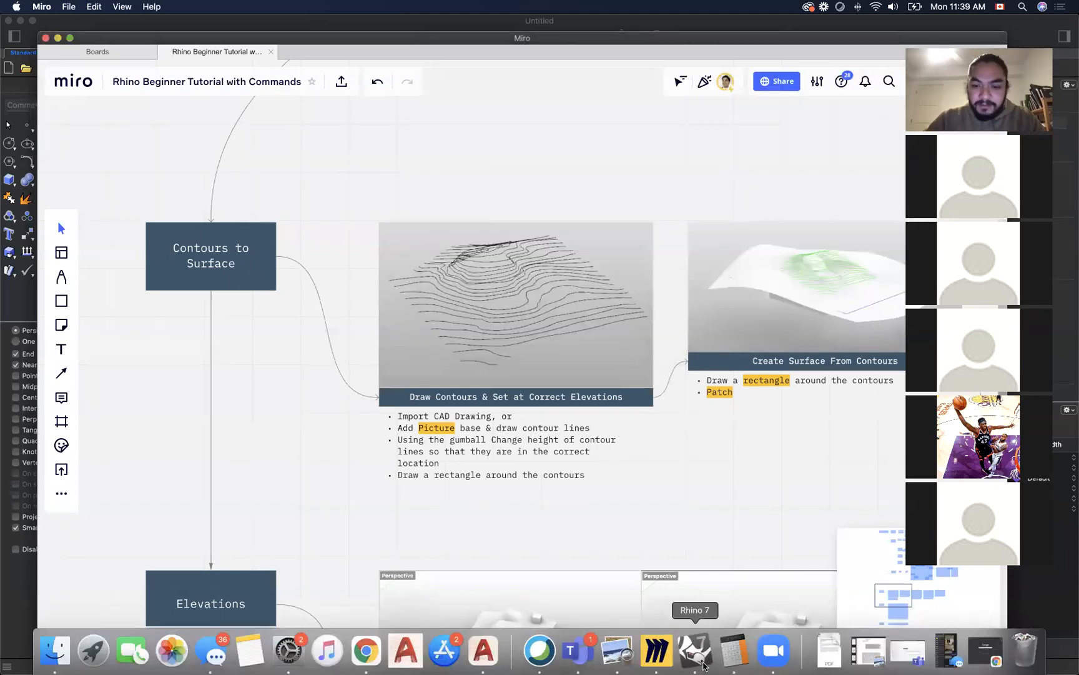
# Step: Switch to Rhino and import VermontHouse_V1.dwg with model units in Meters and layout units in Millimeters, leaving the imported contours deselected
pyautogui.click(702, 662)
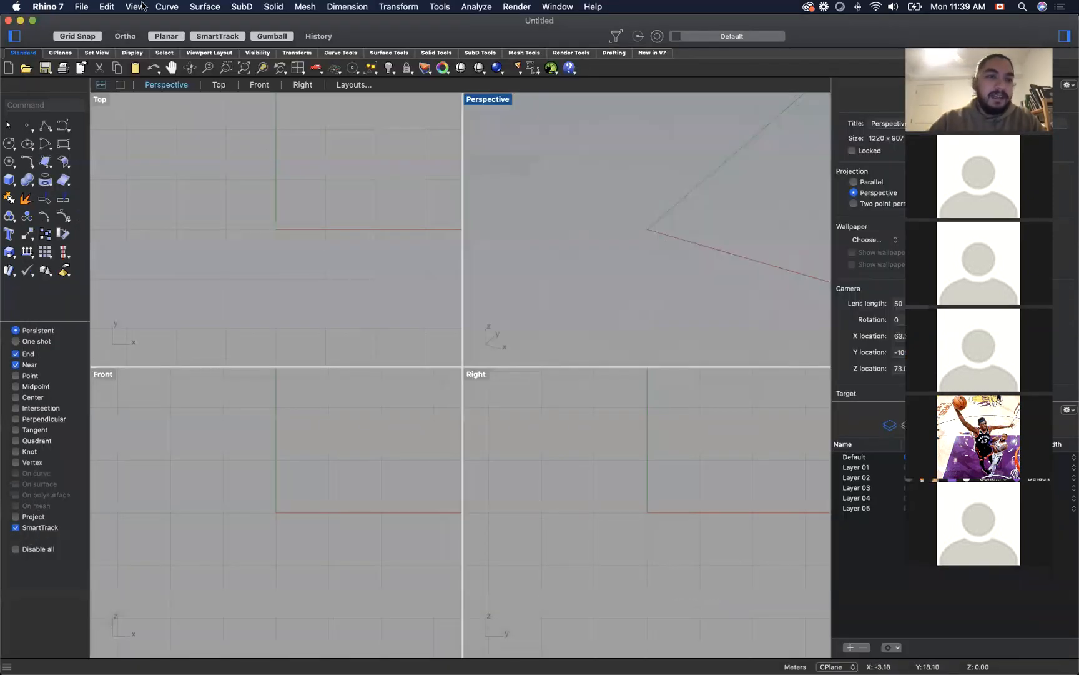
pyautogui.click(83, 7)
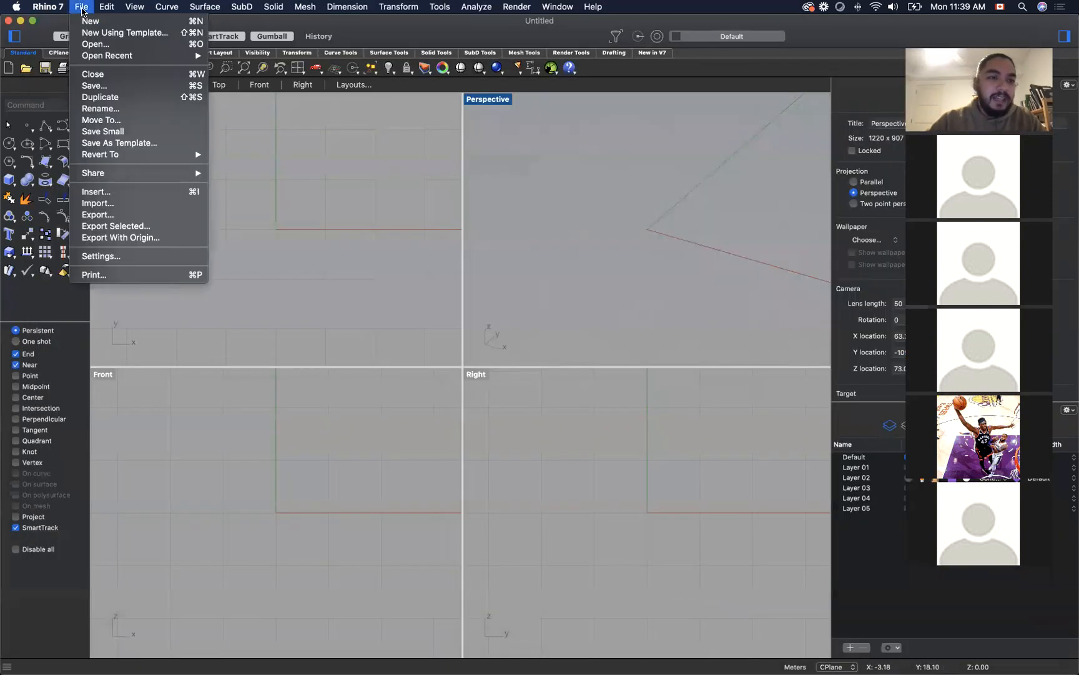
pyautogui.click(139, 205)
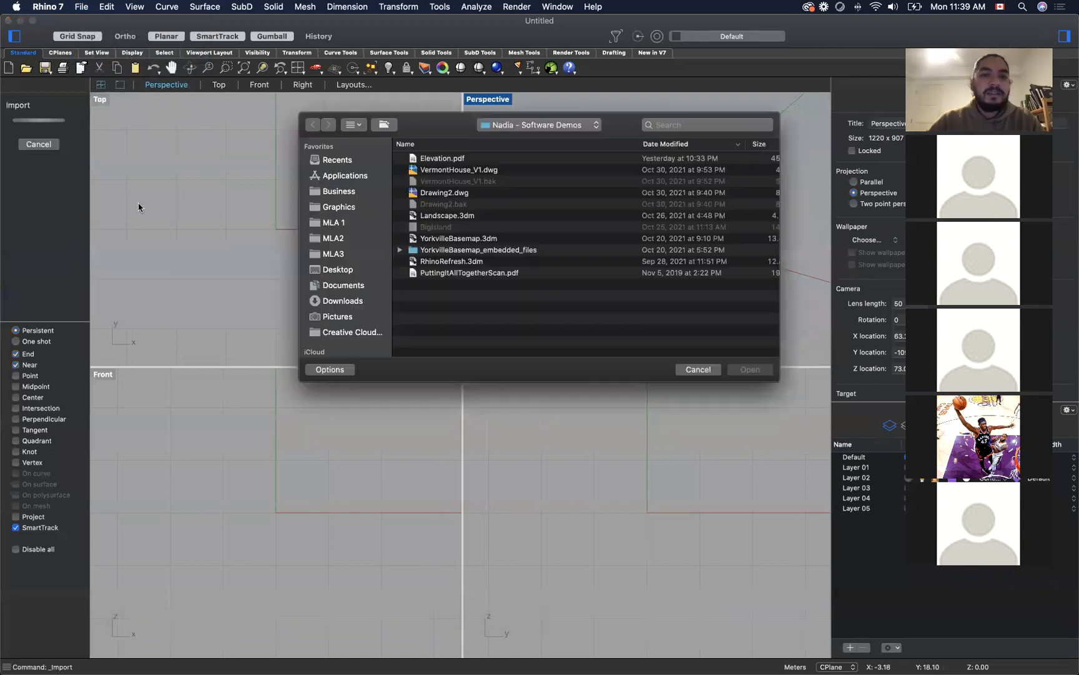
pyautogui.click(489, 172)
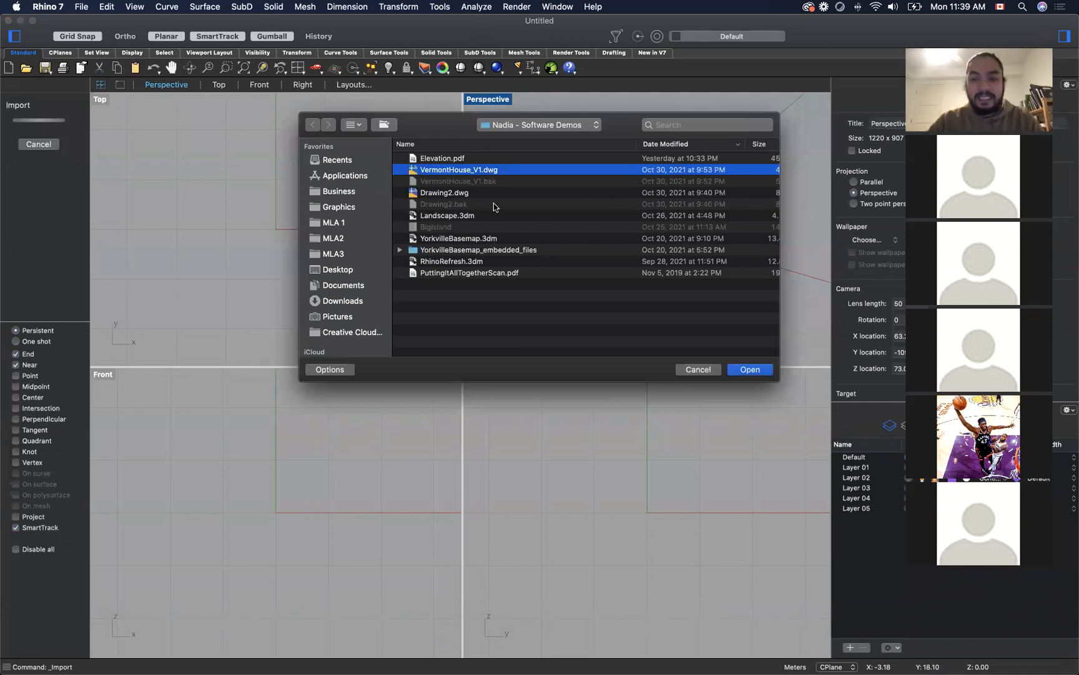
pyautogui.press('Return')
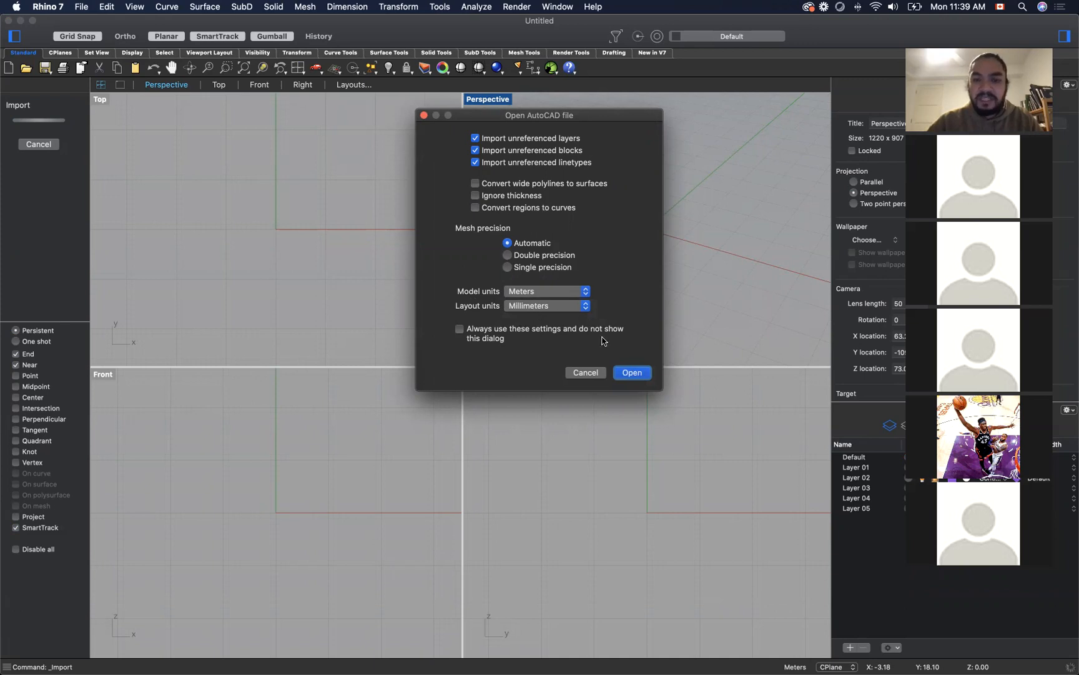
pyautogui.click(634, 372)
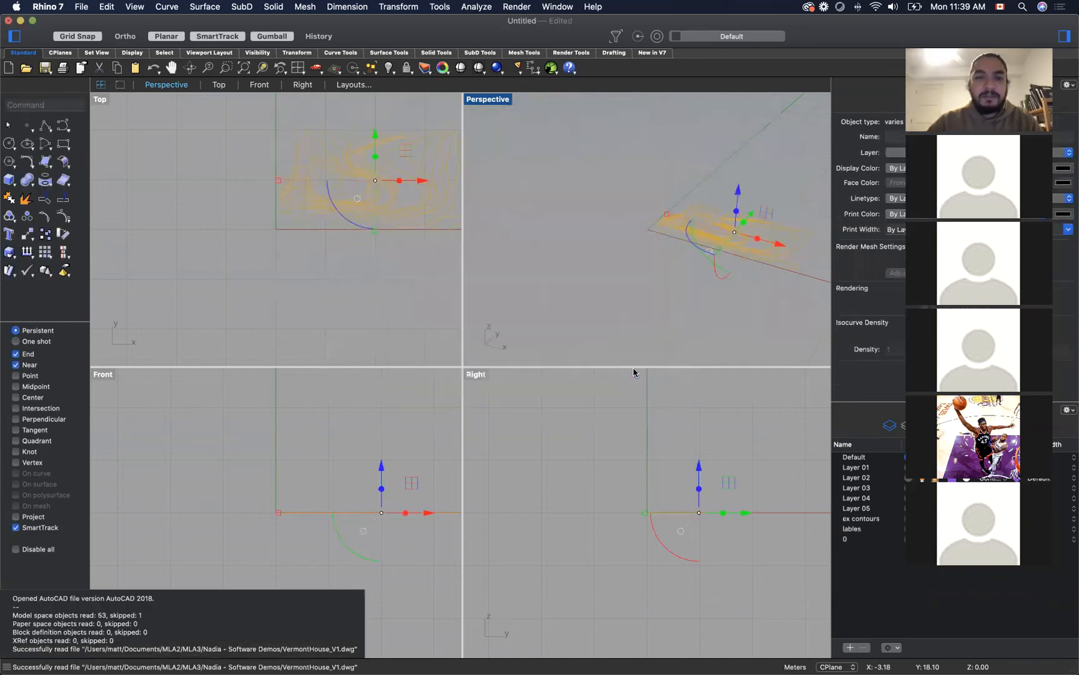
pyautogui.click(339, 250)
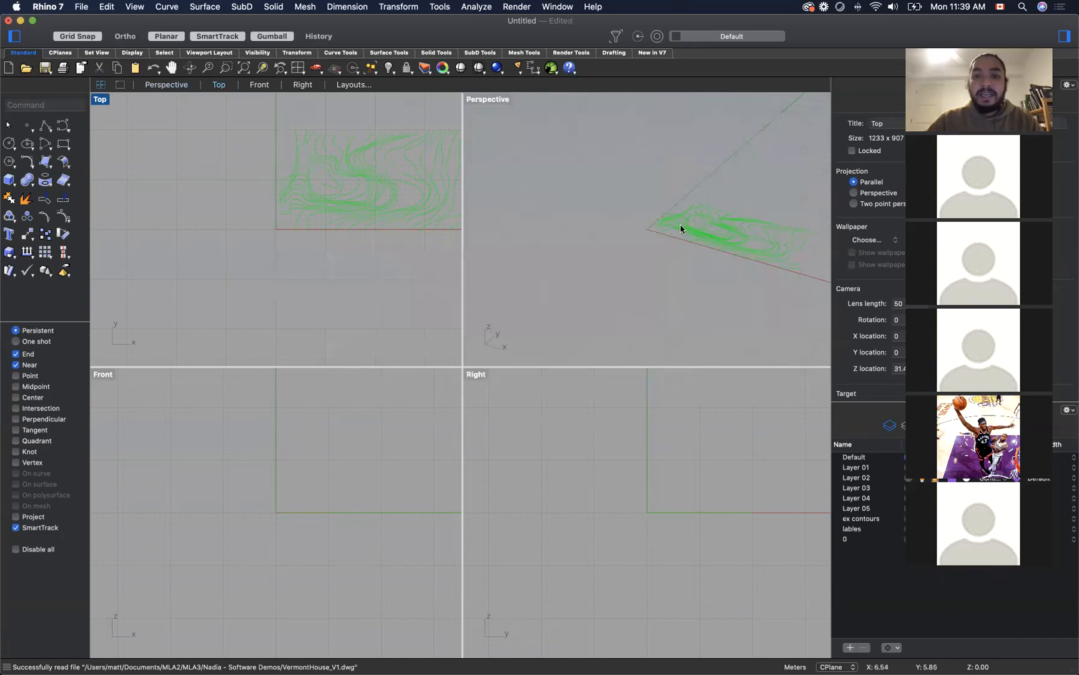
# Step: Delete the unused layers Layer 01 through Layer 05
pyautogui.moveTo(699, 268); pyautogui.dragTo(626, 272)
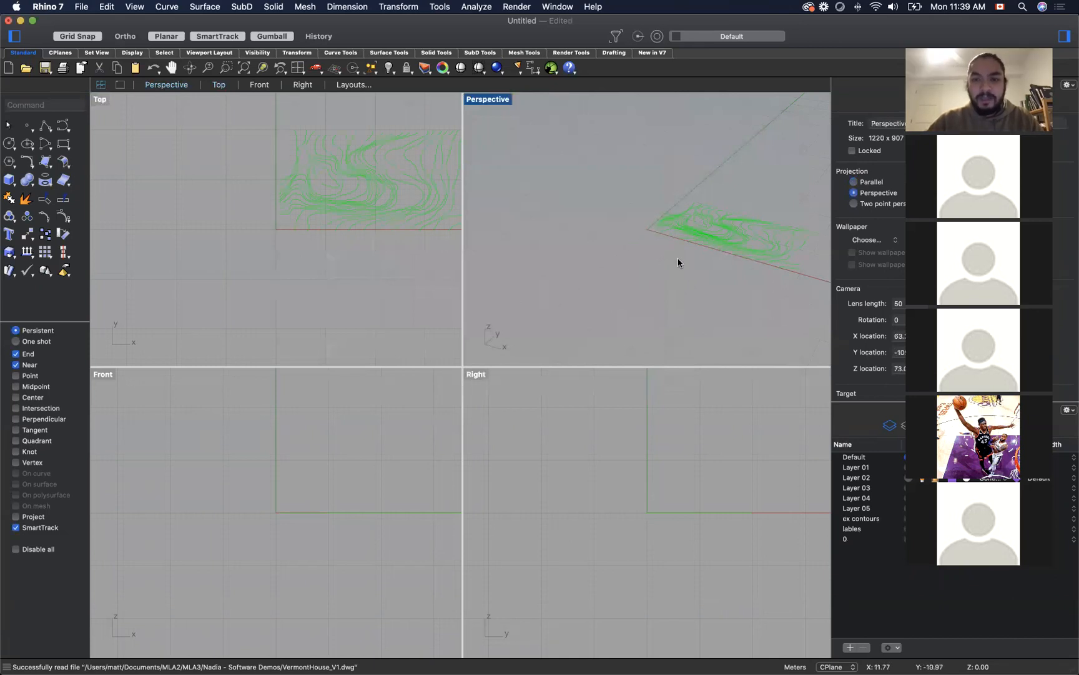
pyautogui.scroll(1, 785, 218)
pyautogui.scroll(5, 785, 216)
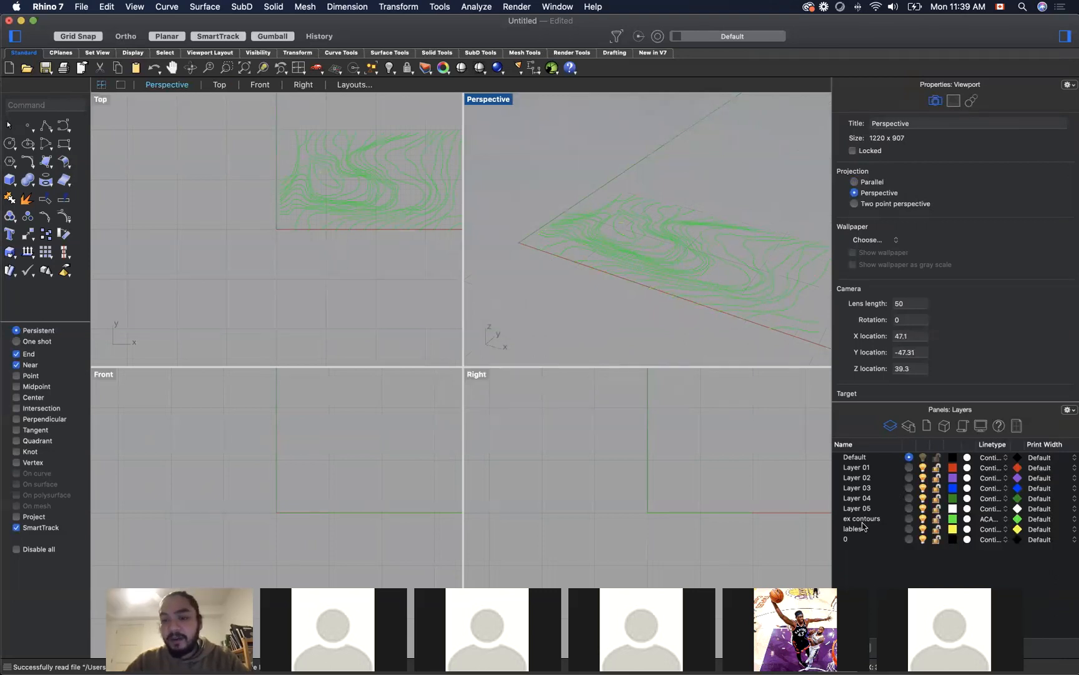
pyautogui.click(874, 469)
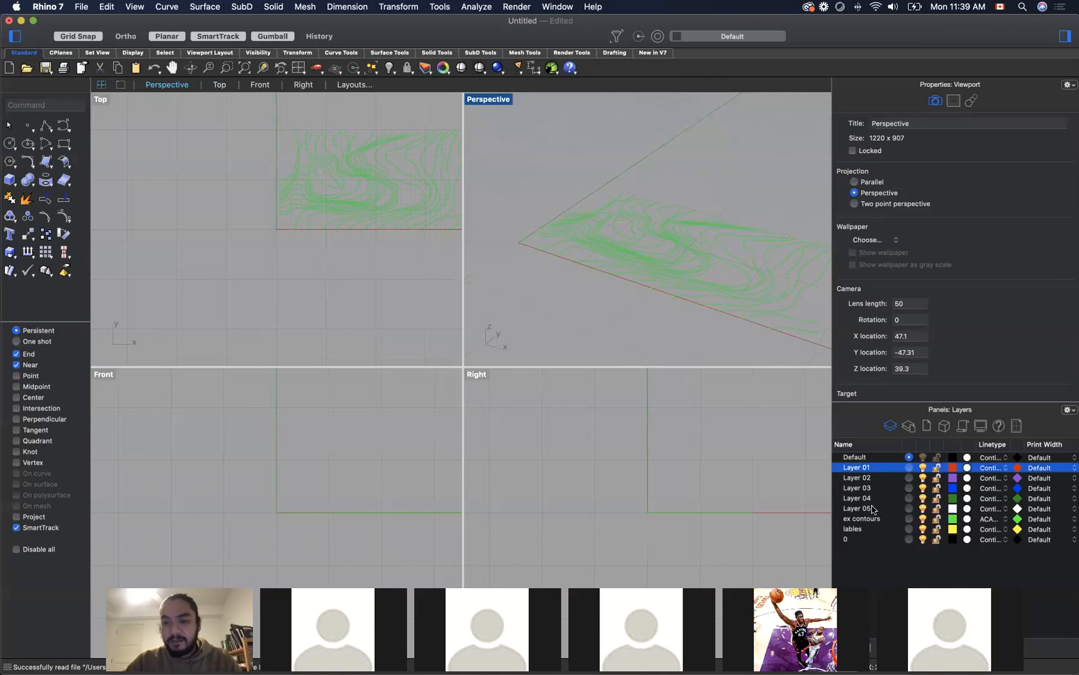
pyautogui.keyDown('shift'); pyautogui.click(873, 509); pyautogui.keyUp('shift')
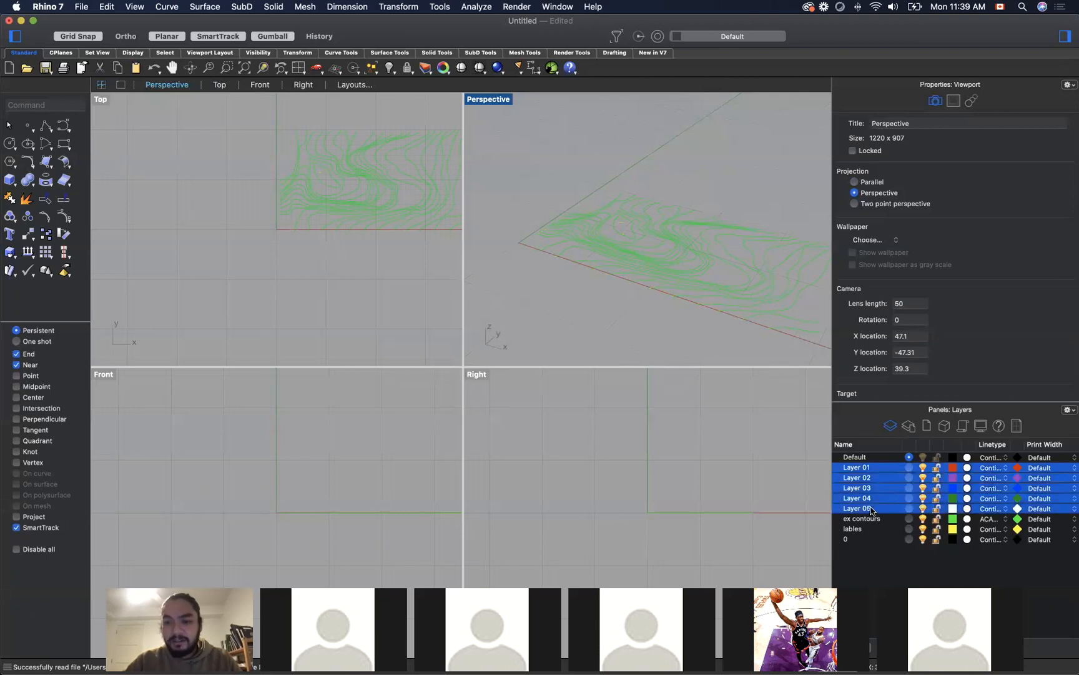
pyautogui.rightClick(873, 509)
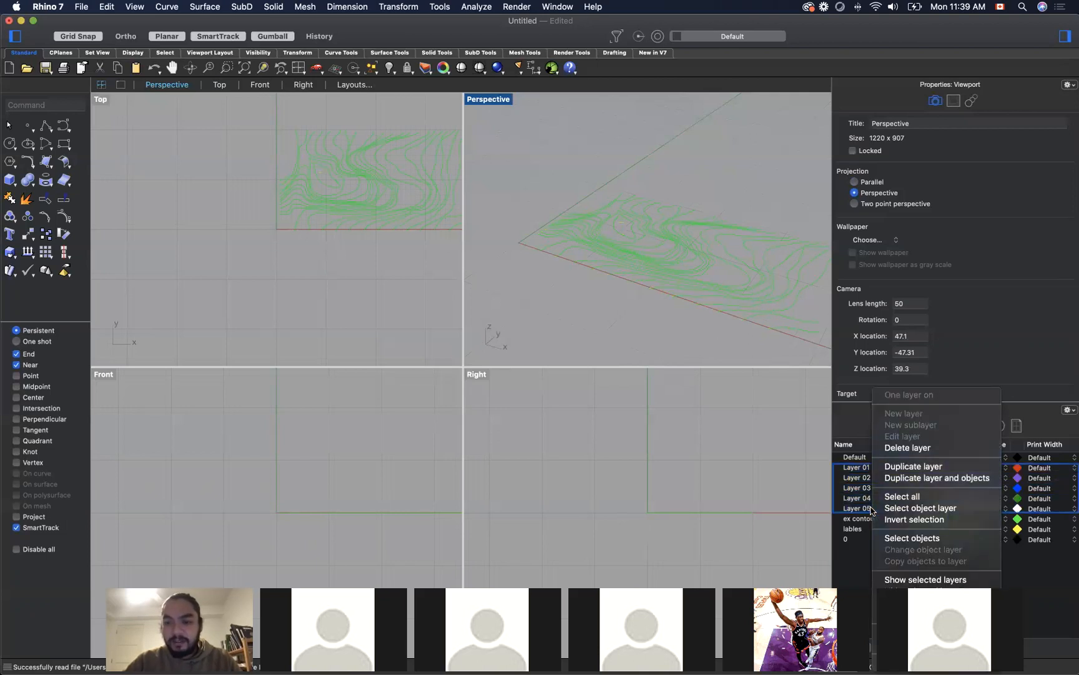
pyautogui.click(912, 448)
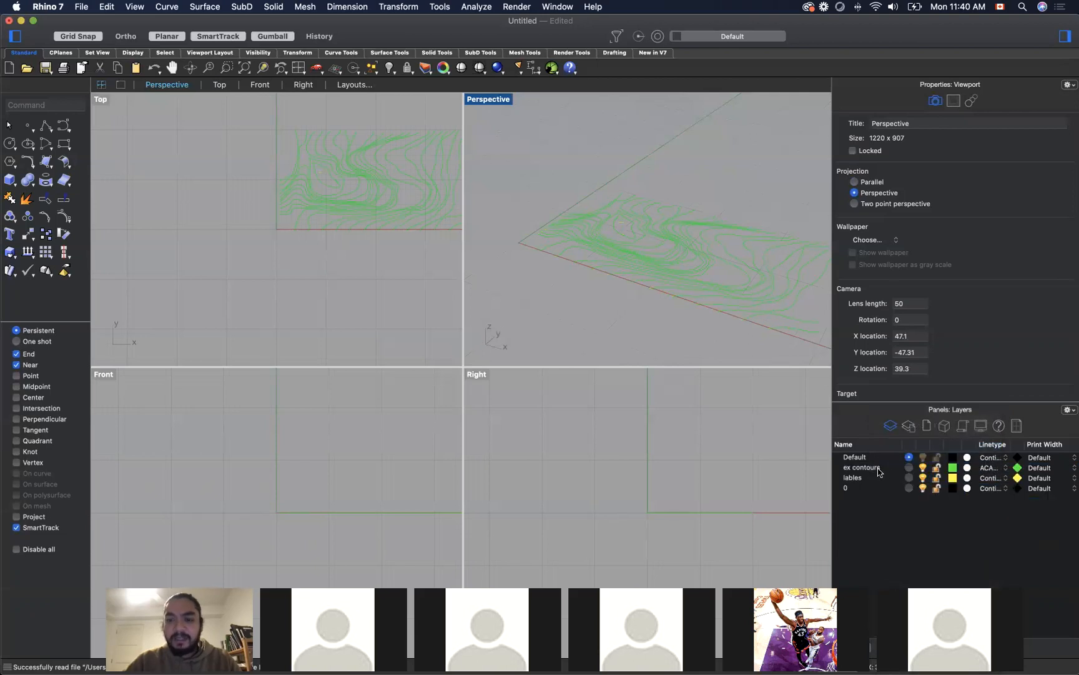
# Step: Change the display colour of the ex contours layer to black
pyautogui.rightClick(954, 472)
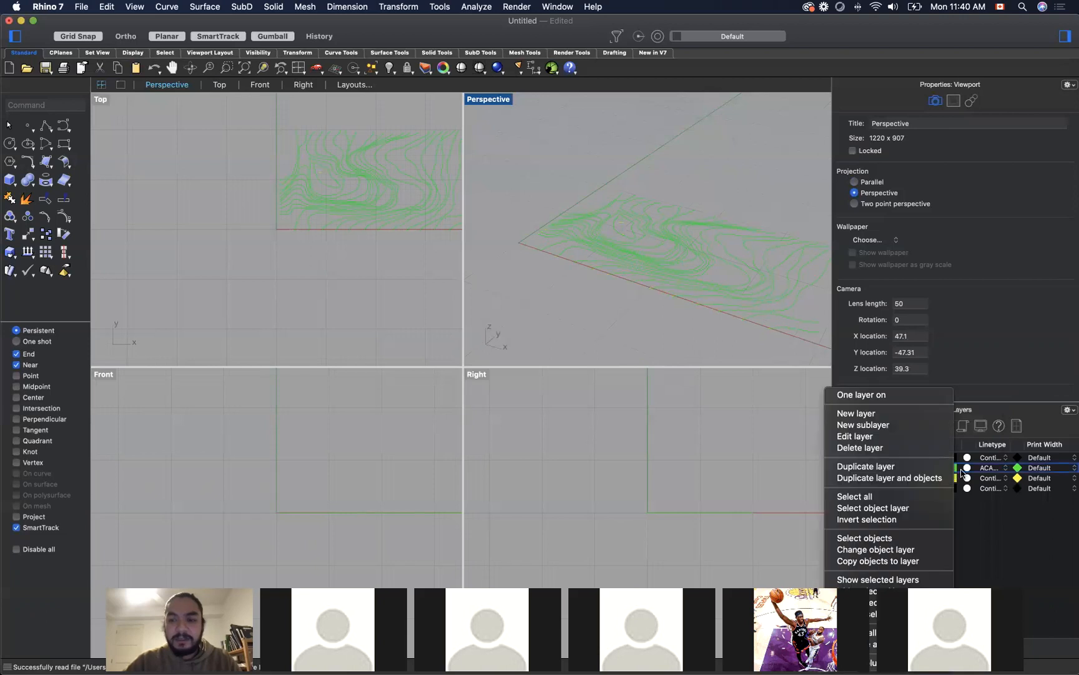
pyautogui.press('Escape')
pyautogui.click(953, 468)
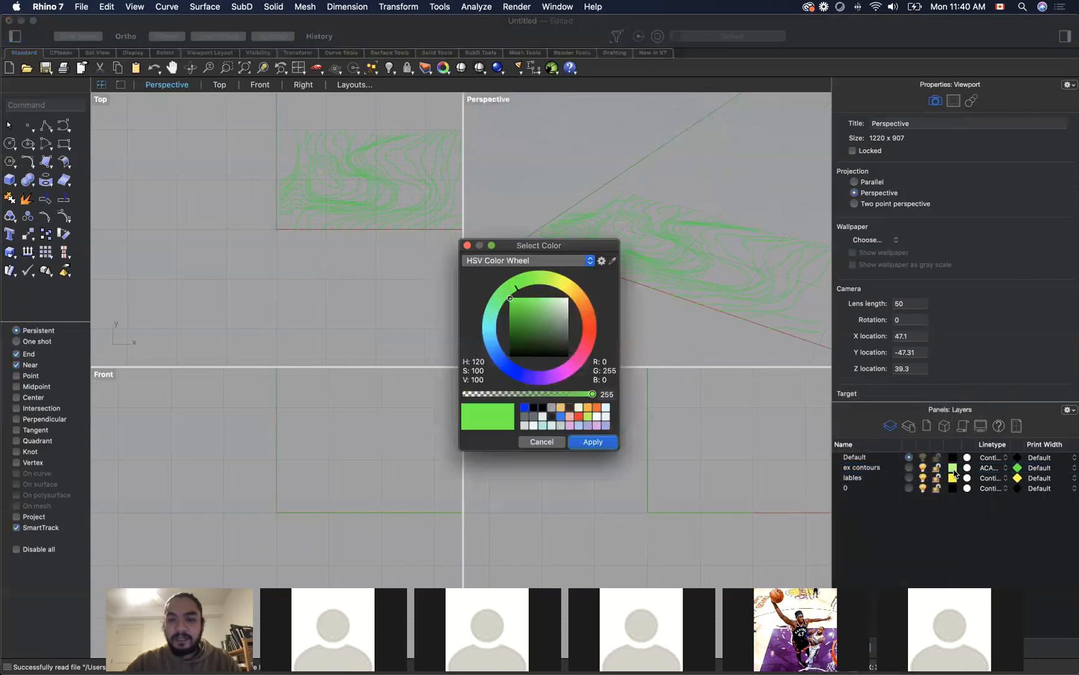
pyautogui.click(524, 321)
pyautogui.moveTo(518, 328); pyautogui.dragTo(509, 360)
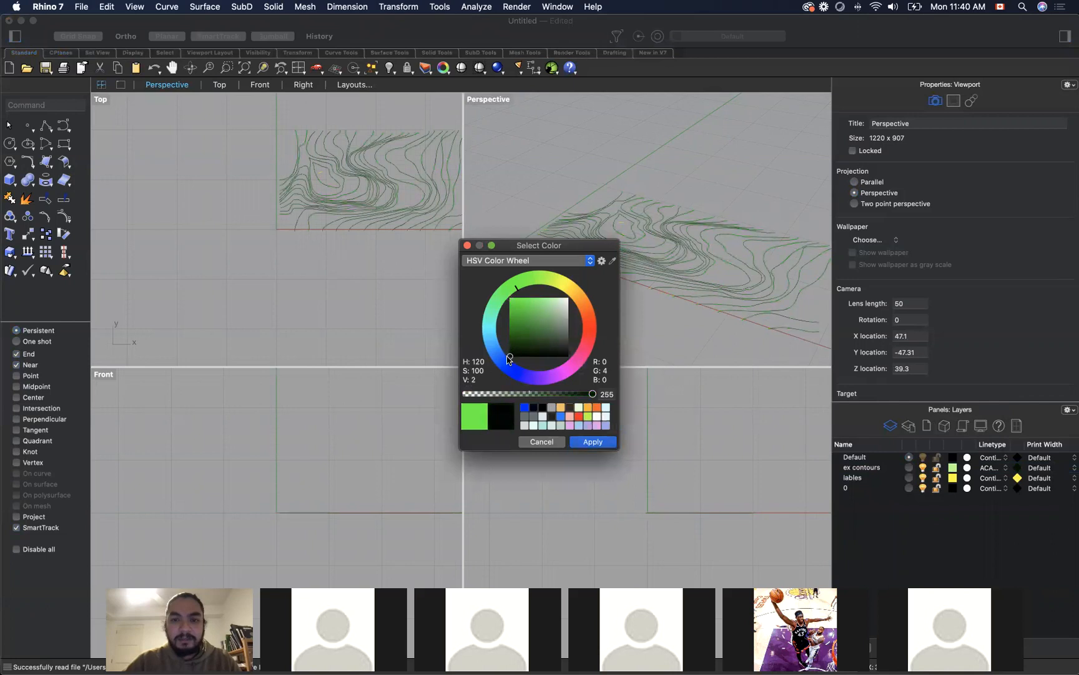
pyautogui.click(593, 442)
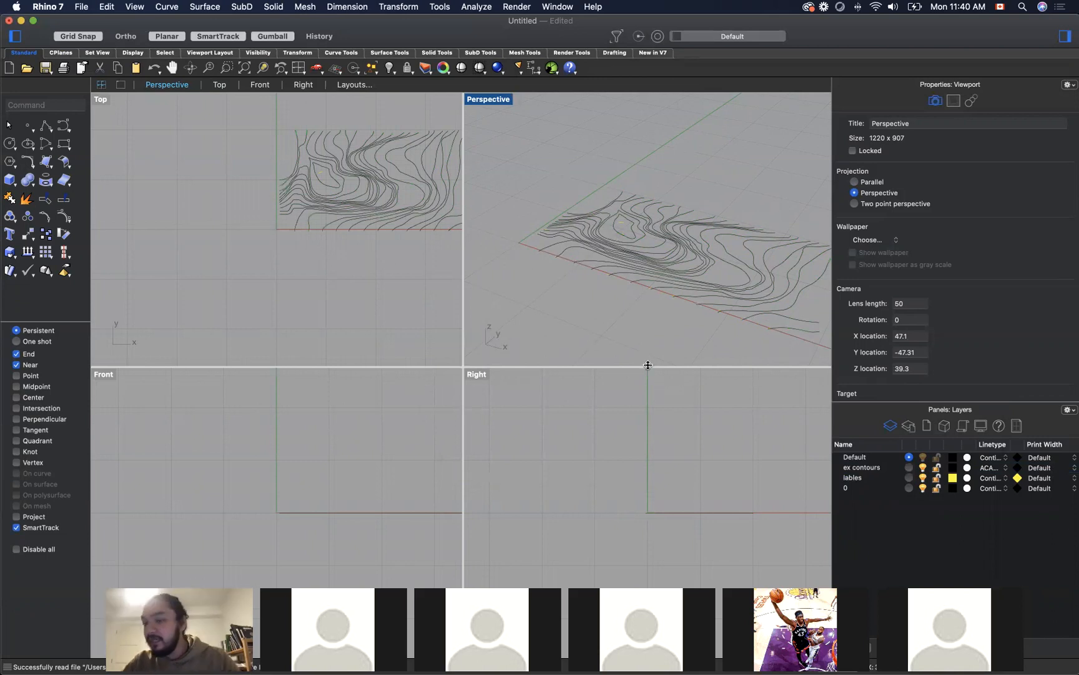
pyautogui.scroll(5, 627, 222)
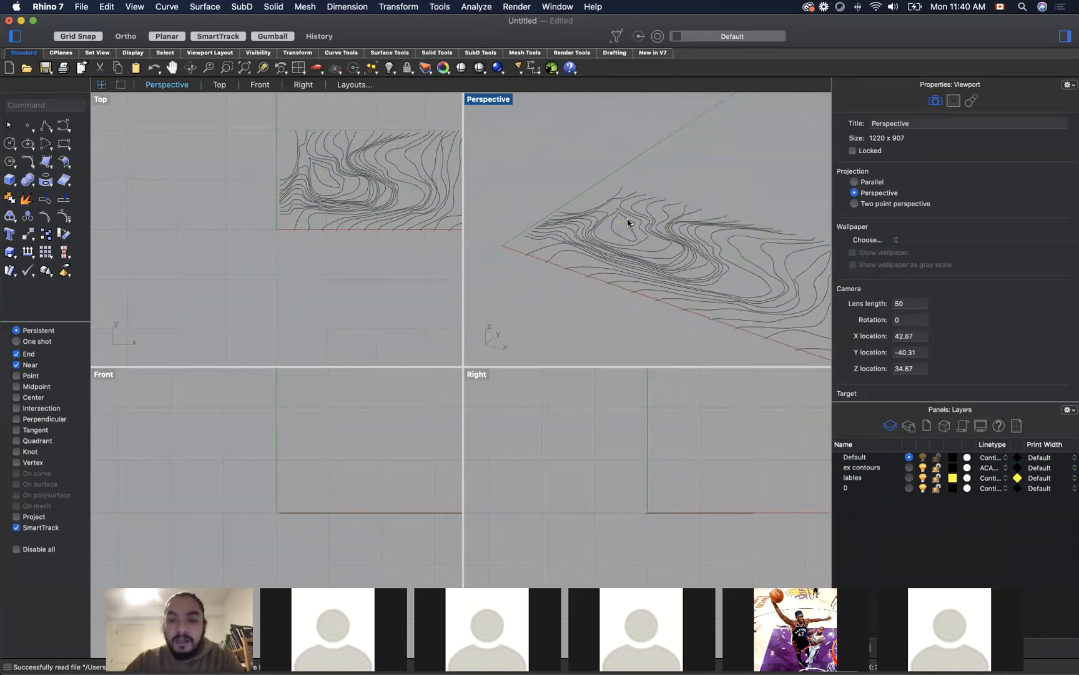
pyautogui.scroll(-3, 627, 221)
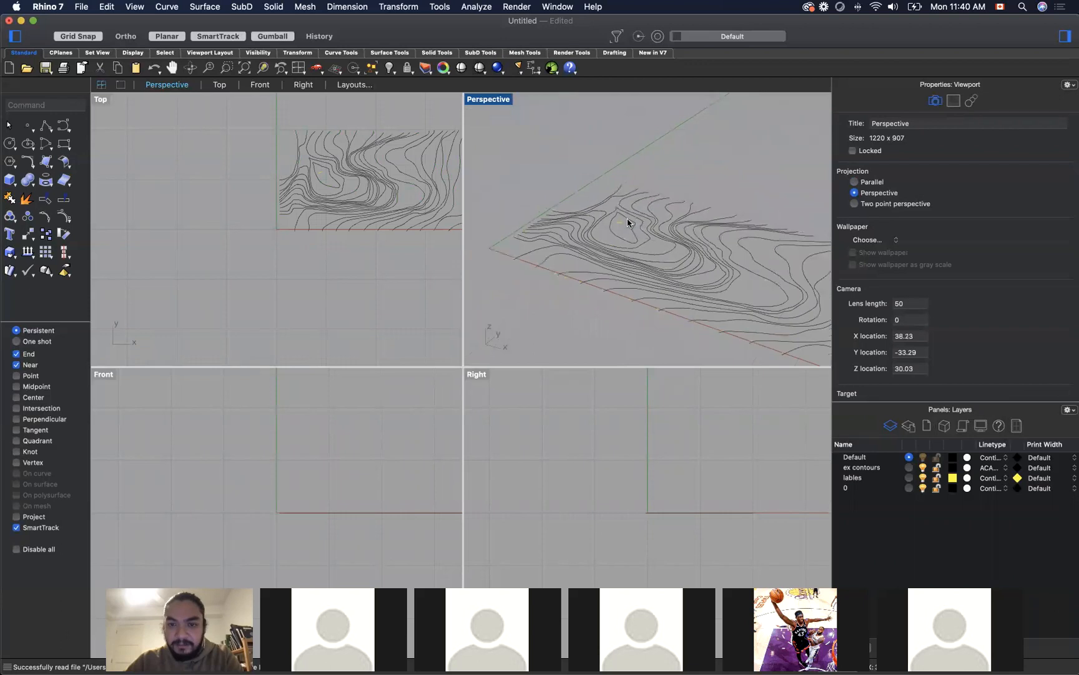
pyautogui.scroll(-2, 628, 222)
pyautogui.scroll(-3, 588, 193)
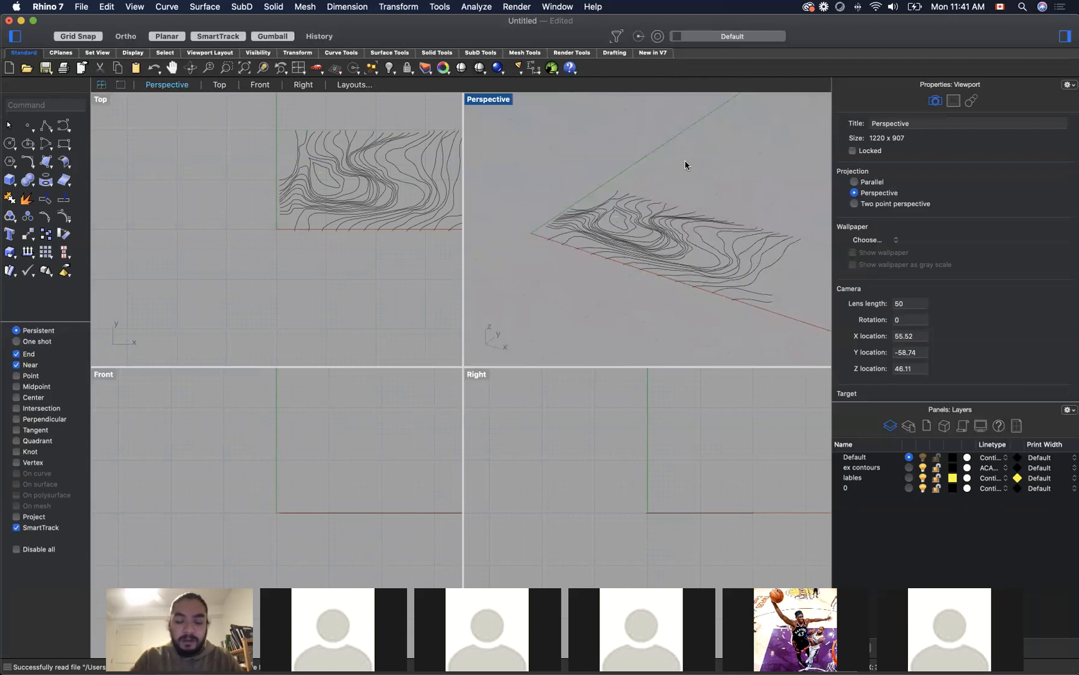
pyautogui.press('super+space')
pyautogui.press('Escape')
# Step: Preview the BigIsland image and insert it with the Picture command in the Top viewport, just below the imported contours
pyautogui.click(461, 298)
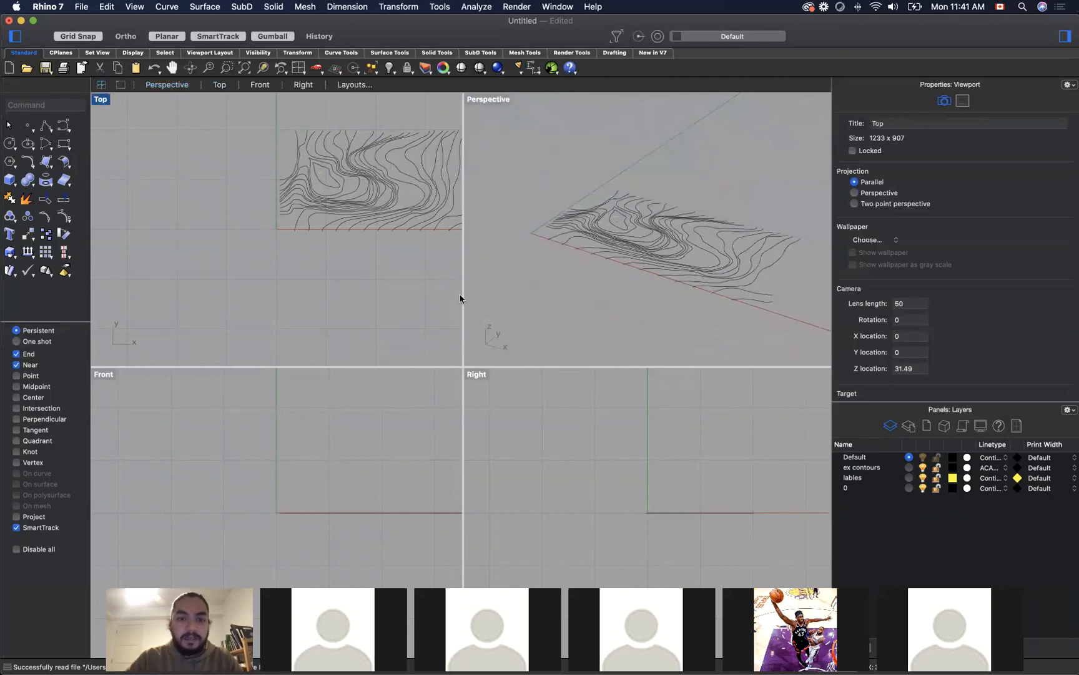
pyautogui.write('Picu')
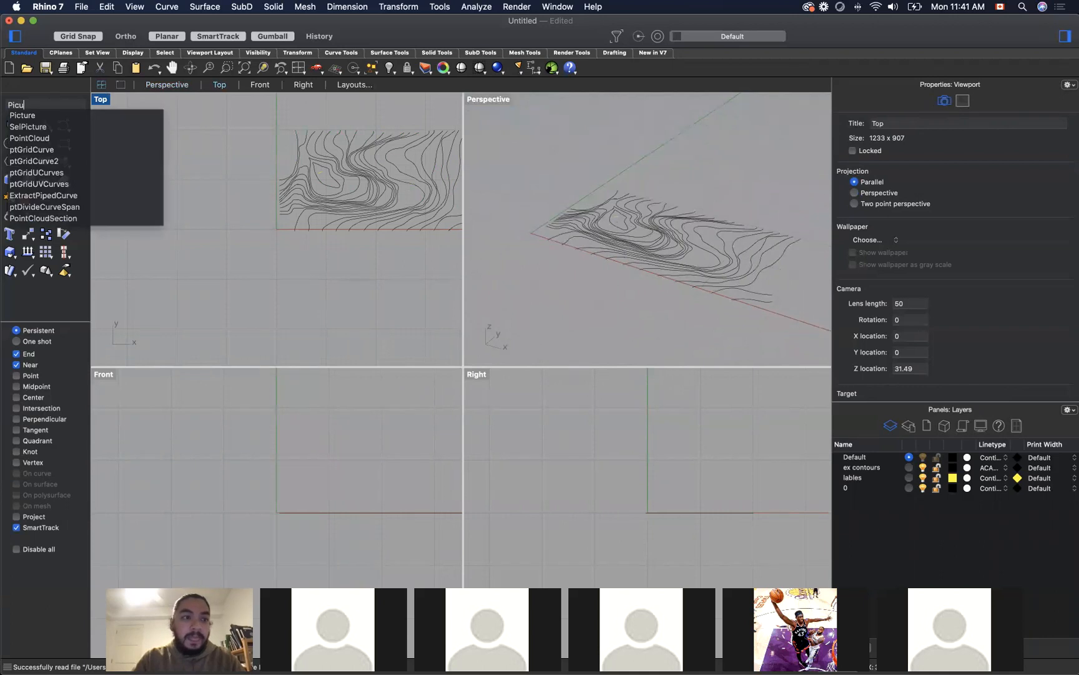
pyautogui.press('Return')
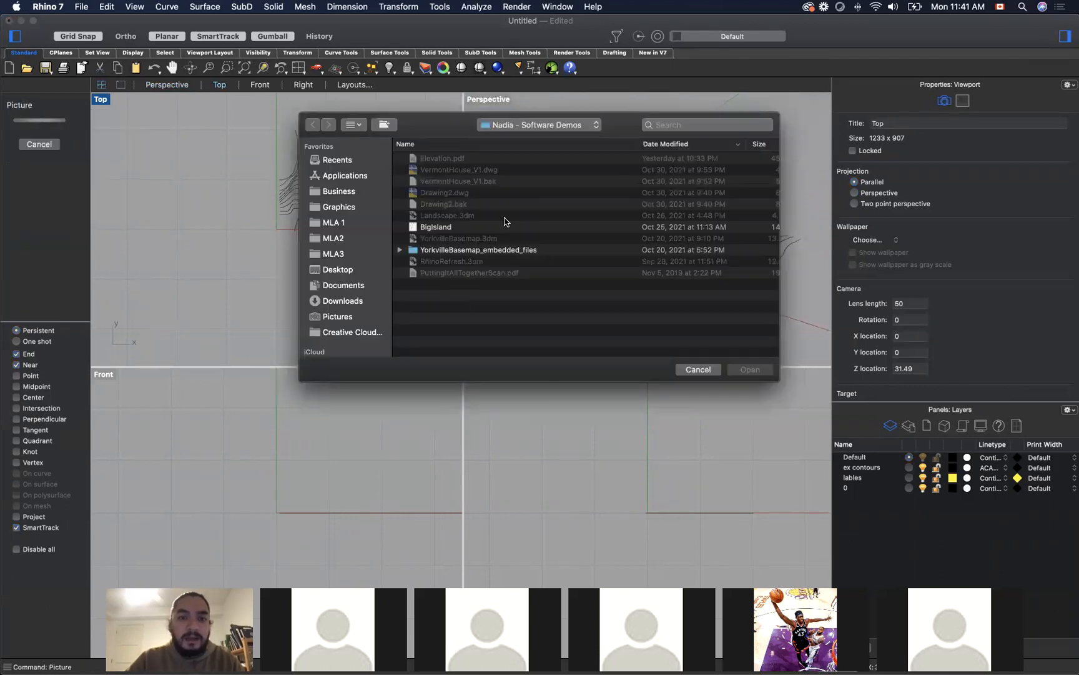
pyautogui.click(486, 228)
pyautogui.press('space')
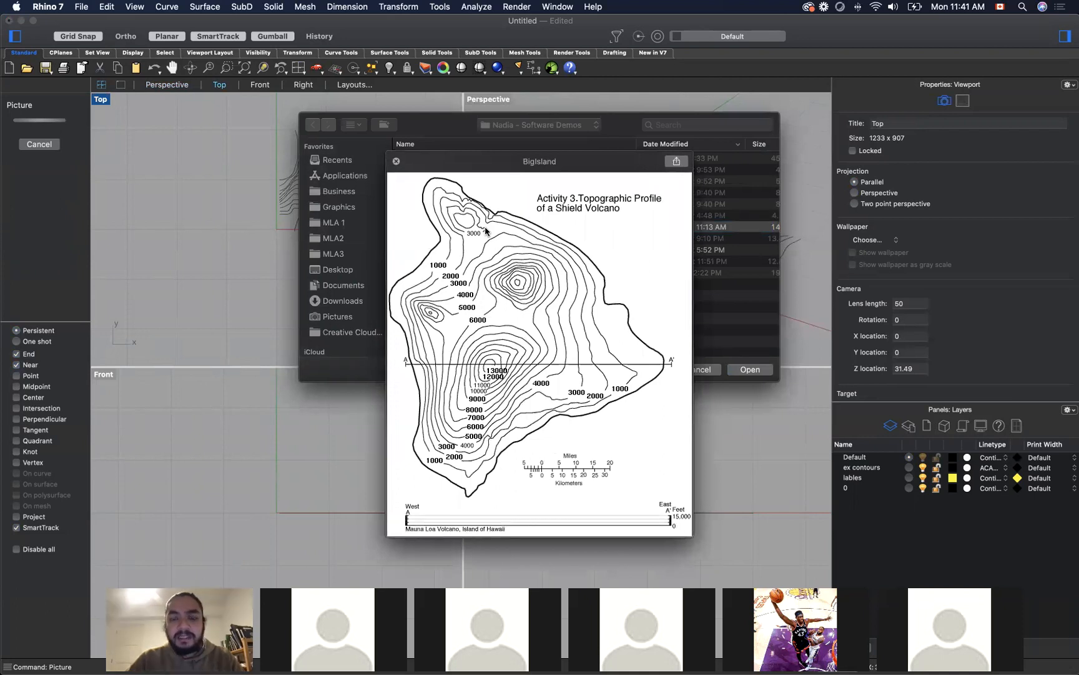
pyautogui.press('space')
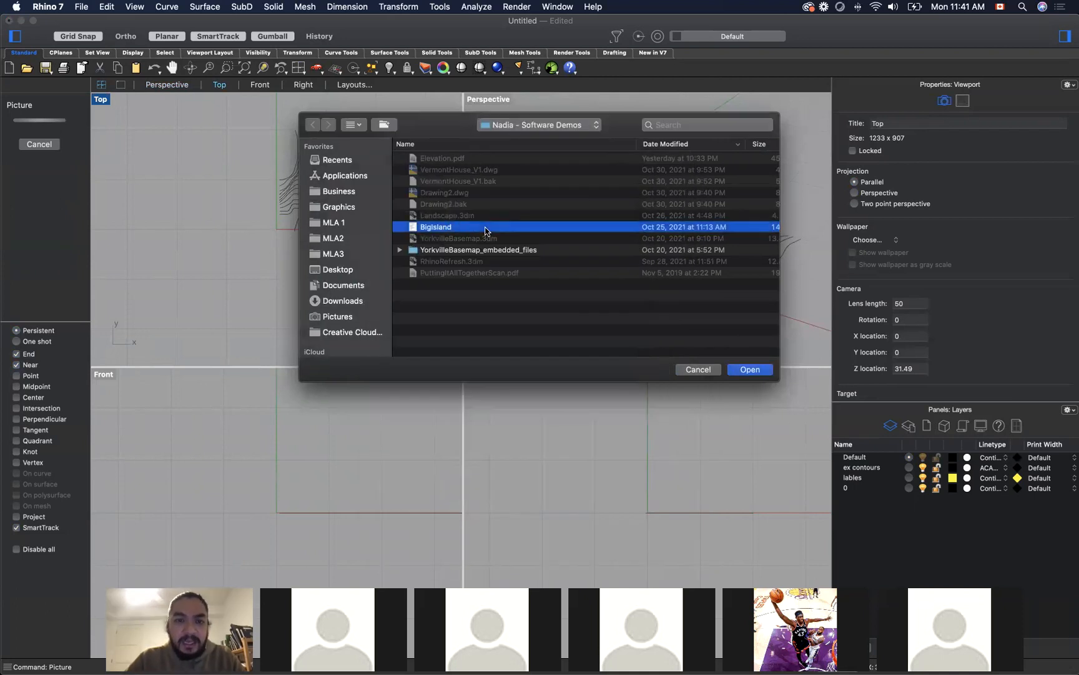
pyautogui.doubleClick(486, 227)
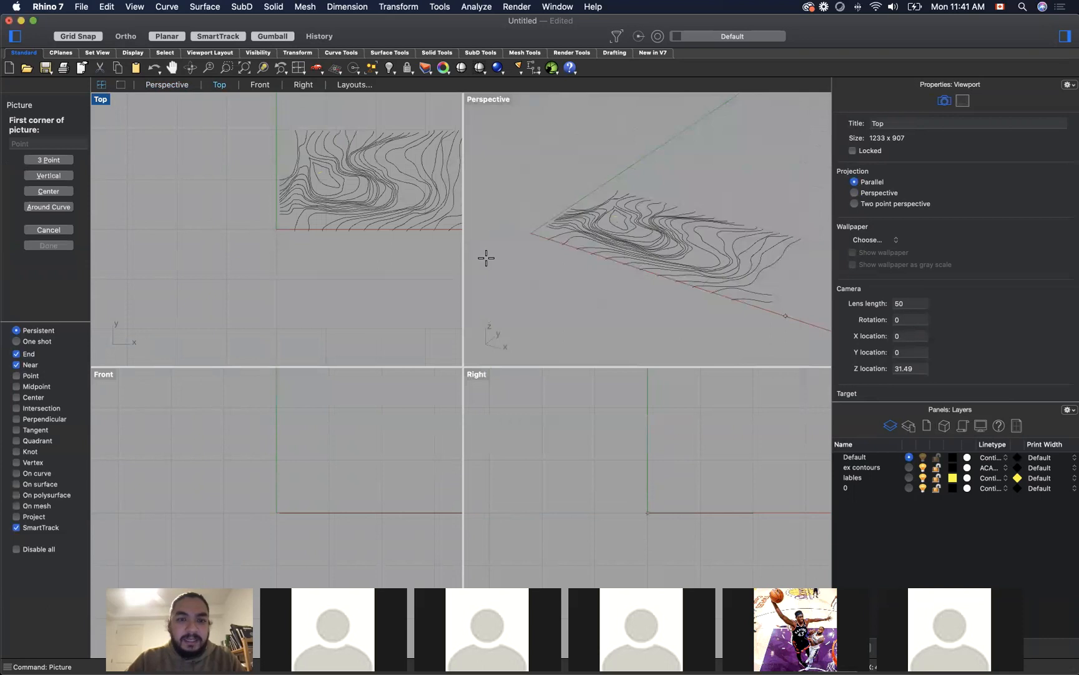
pyautogui.scroll(-3, 583, 253)
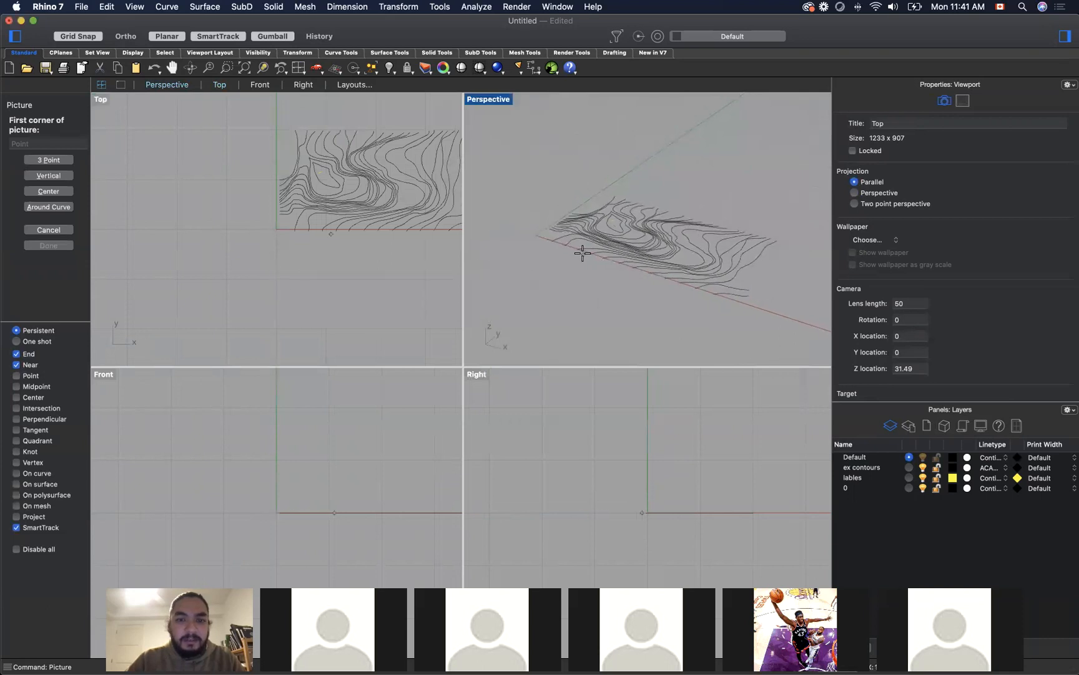
pyautogui.scroll(-2, 582, 253)
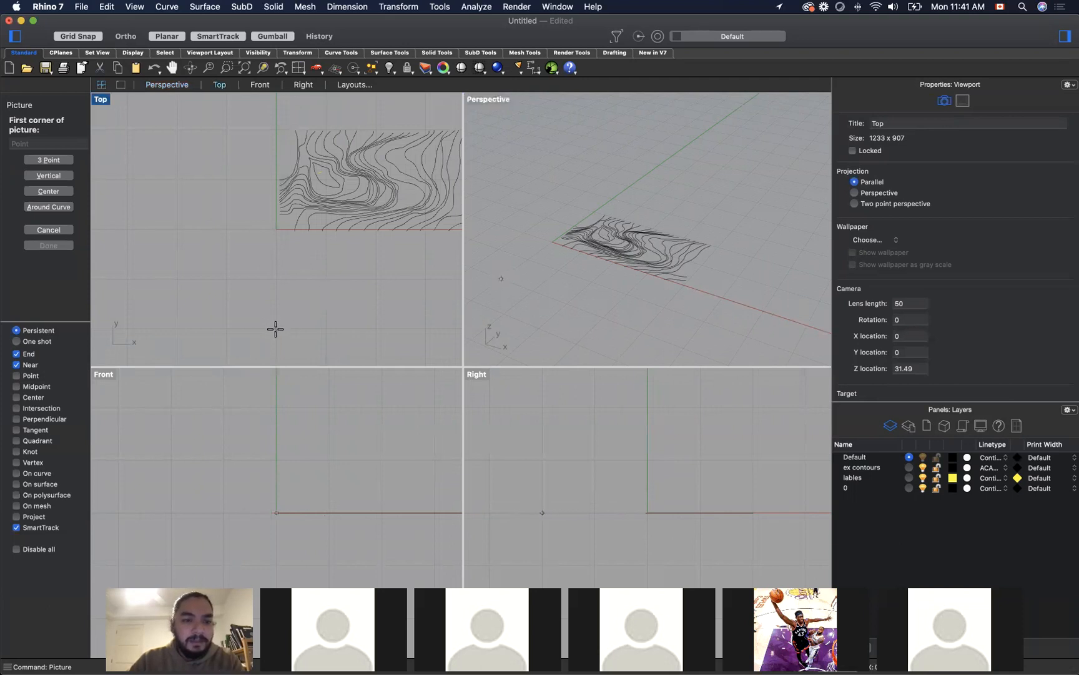
pyautogui.click(276, 329)
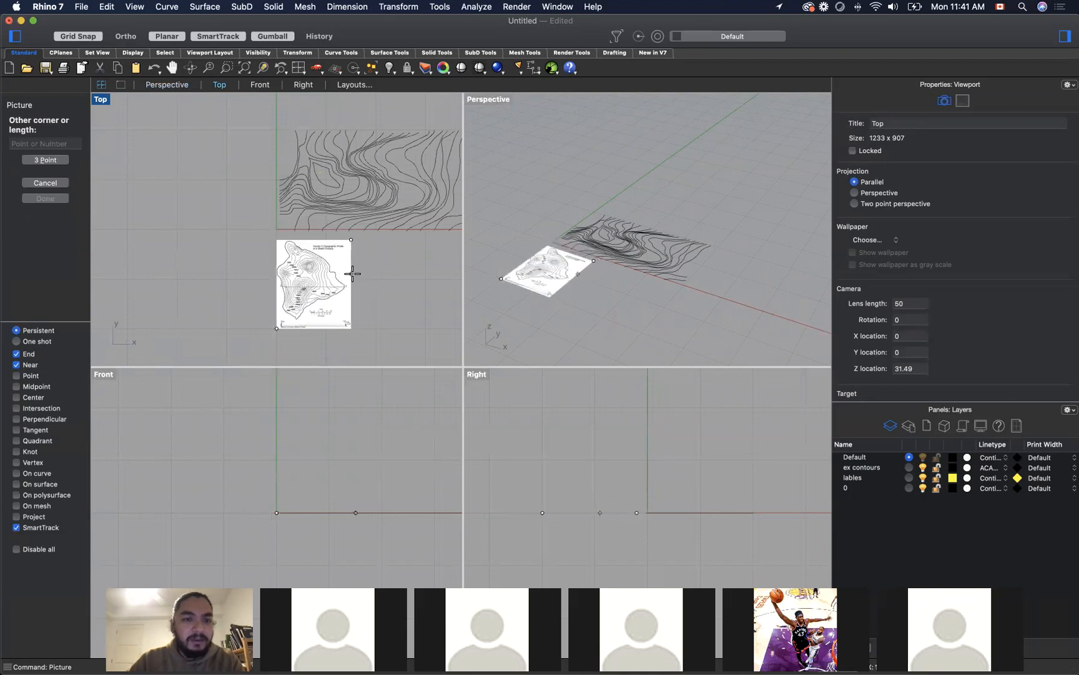
pyautogui.click(352, 273)
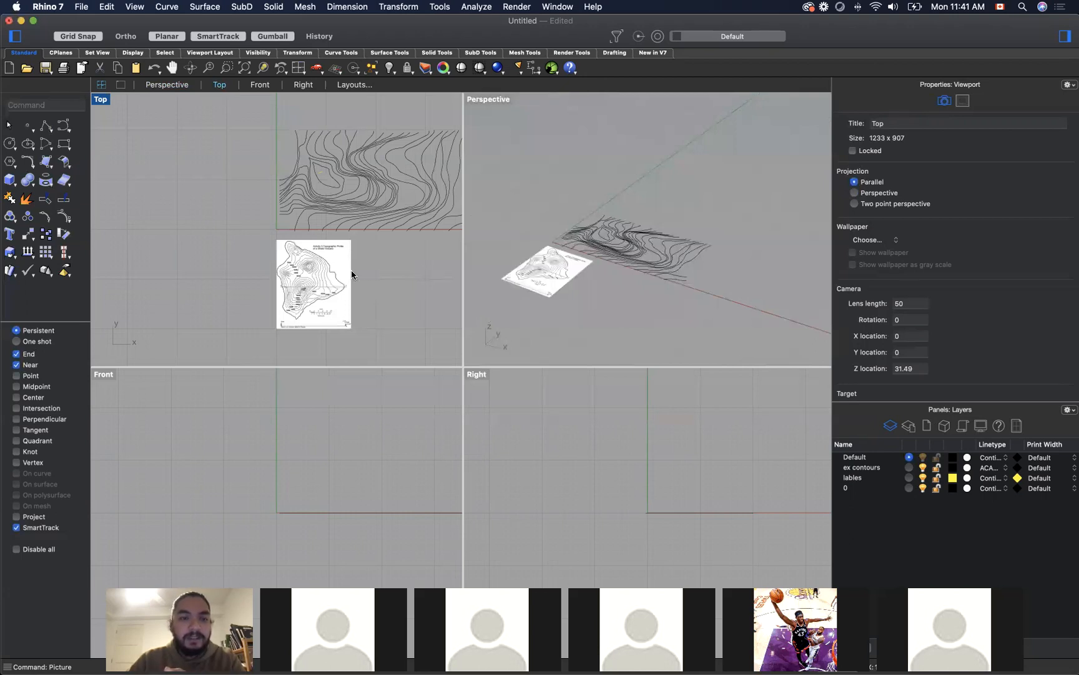
# Step: Assign the BigIsland picture to layer 0
pyautogui.click(306, 274)
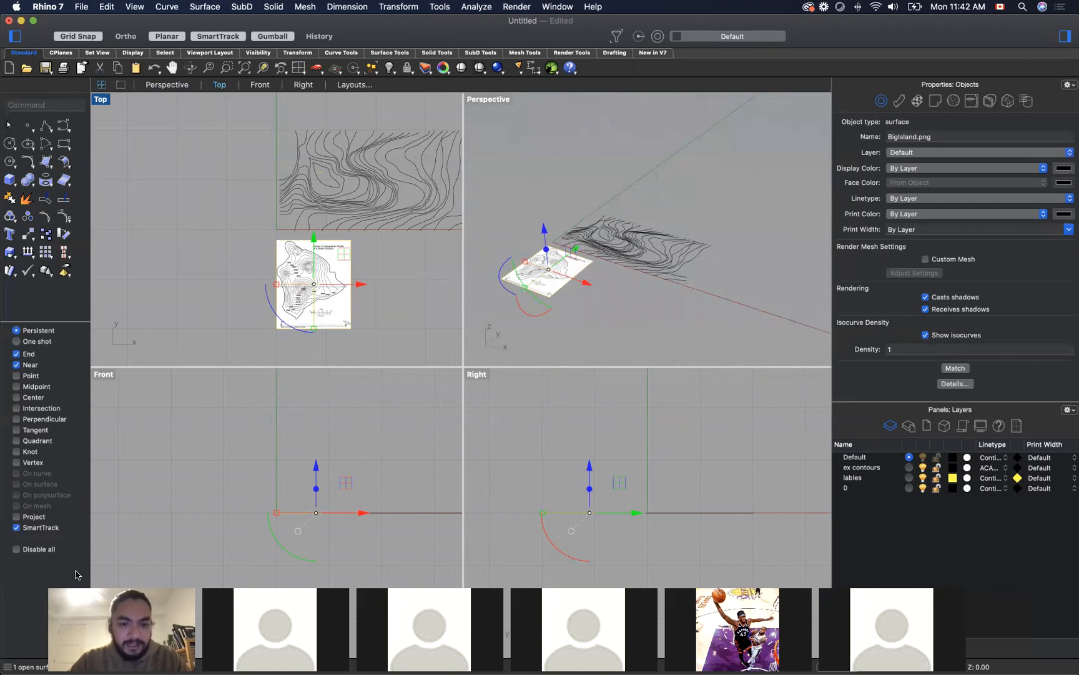
pyautogui.click(209, 489)
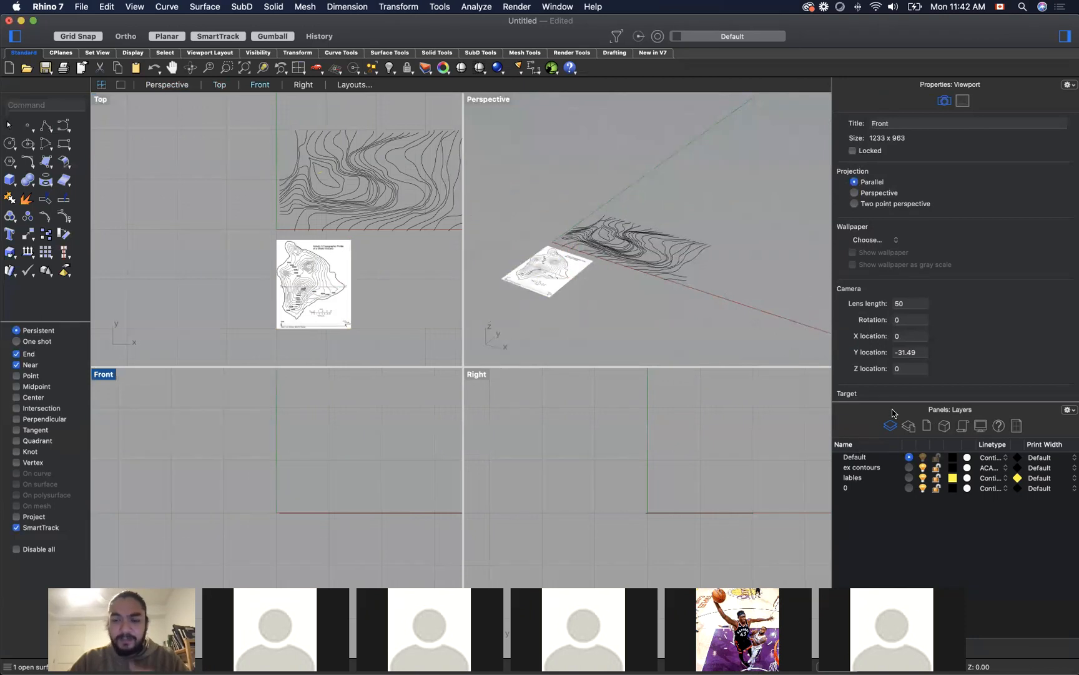
pyautogui.click(303, 267)
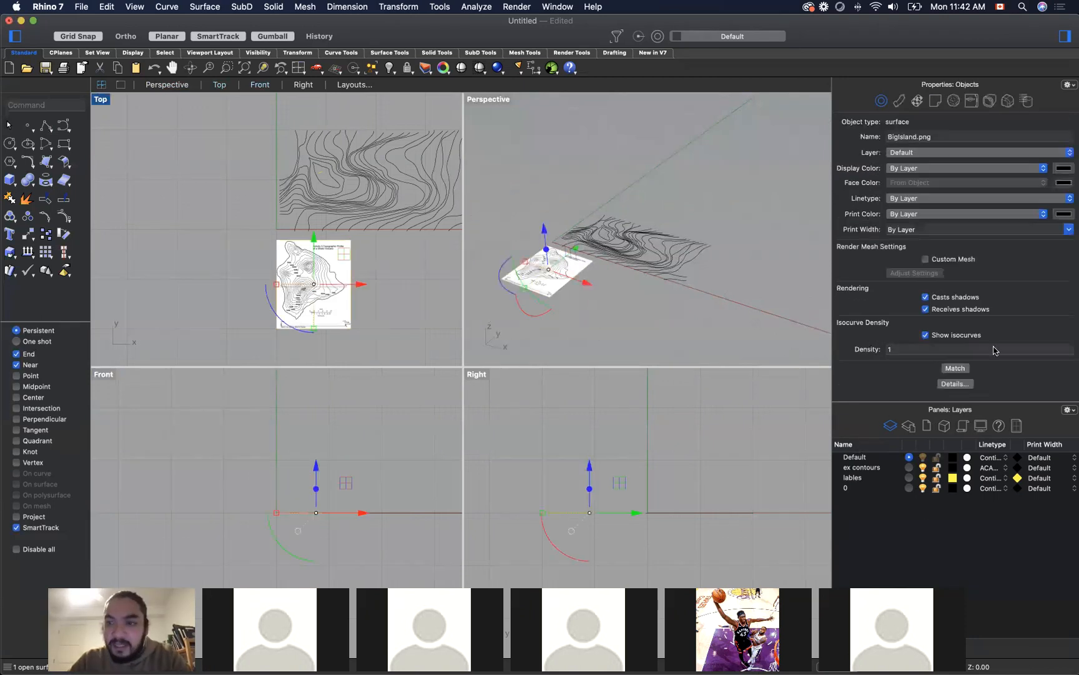
pyautogui.click(984, 151)
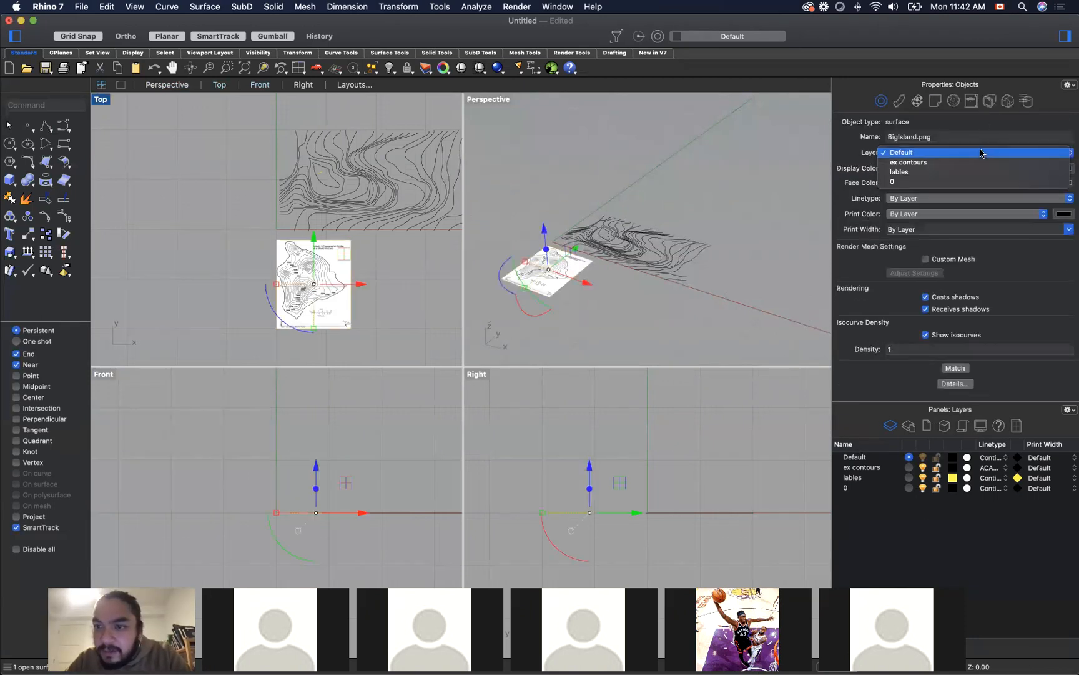
pyautogui.click(960, 182)
# Step: Rename layer 0 as Basemap
pyautogui.click(848, 488)
pyautogui.click(848, 488)
pyautogui.write('Ba')
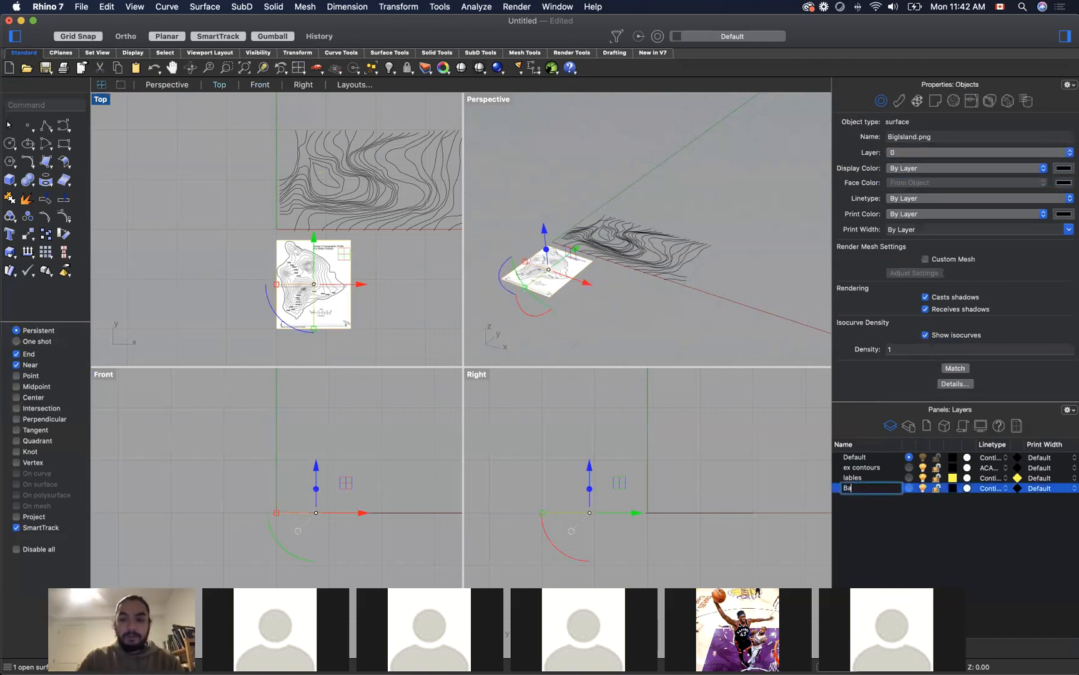
pyautogui.write('semap')
pyautogui.press('Return')
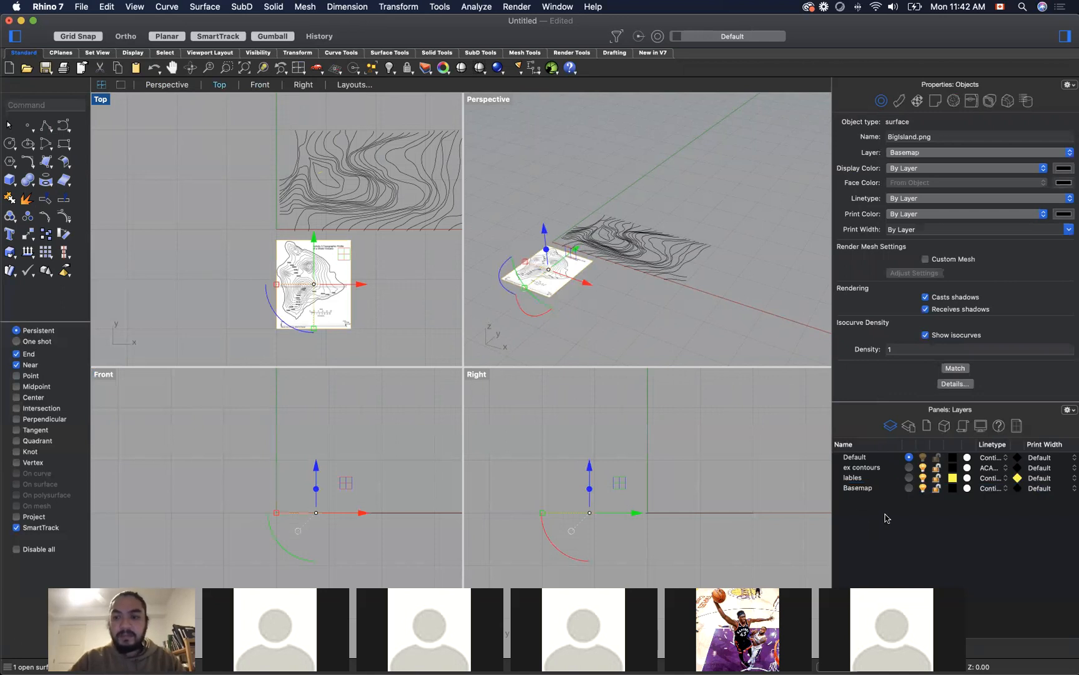
# Step: Raise the object transparency of the BigIsland picture's material most of the way so the picture looks faded
pyautogui.click(399, 282)
pyautogui.click(330, 280)
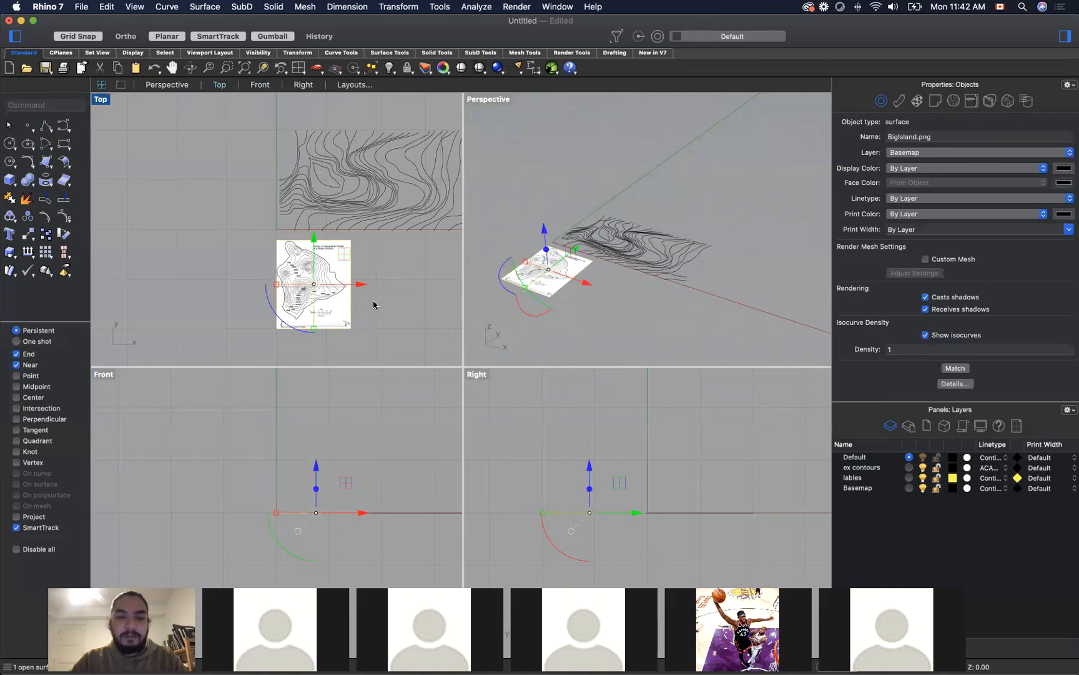
pyautogui.scroll(-1, 928, 176)
pyautogui.scroll(-2, 928, 177)
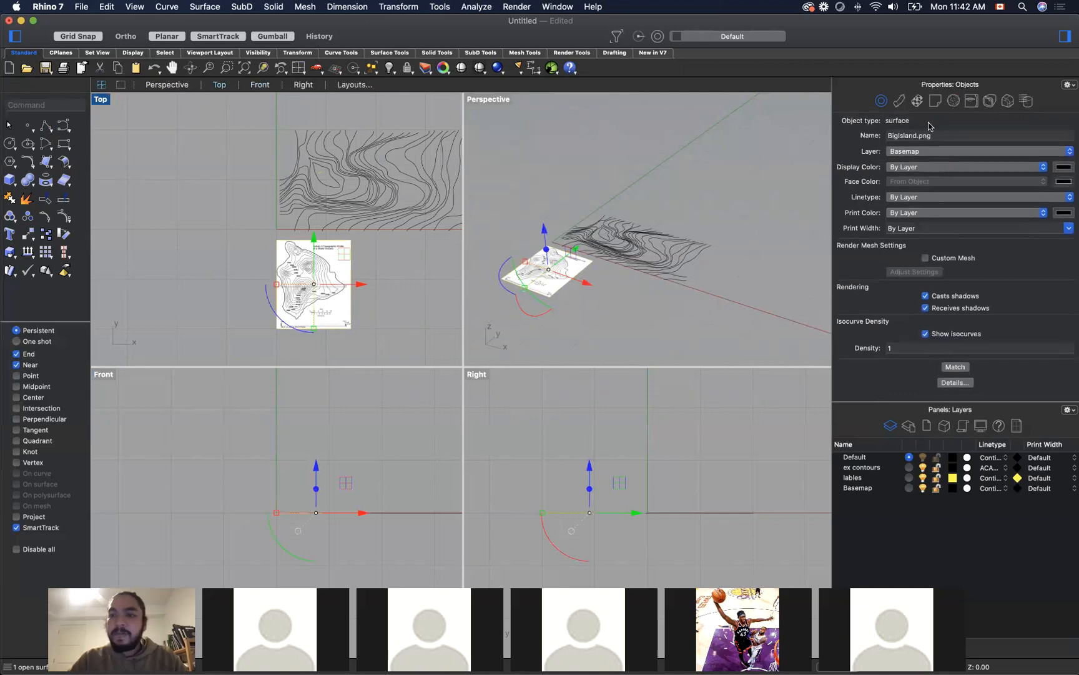
pyautogui.click(900, 101)
pyautogui.click(900, 101)
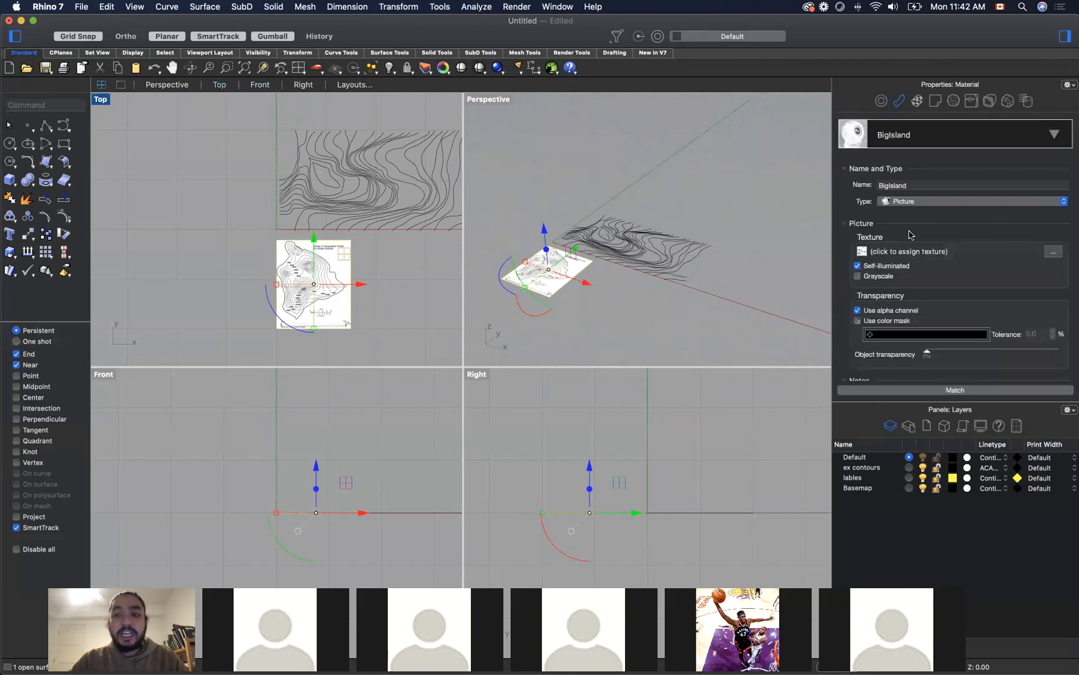
pyautogui.scroll(-3, 935, 288)
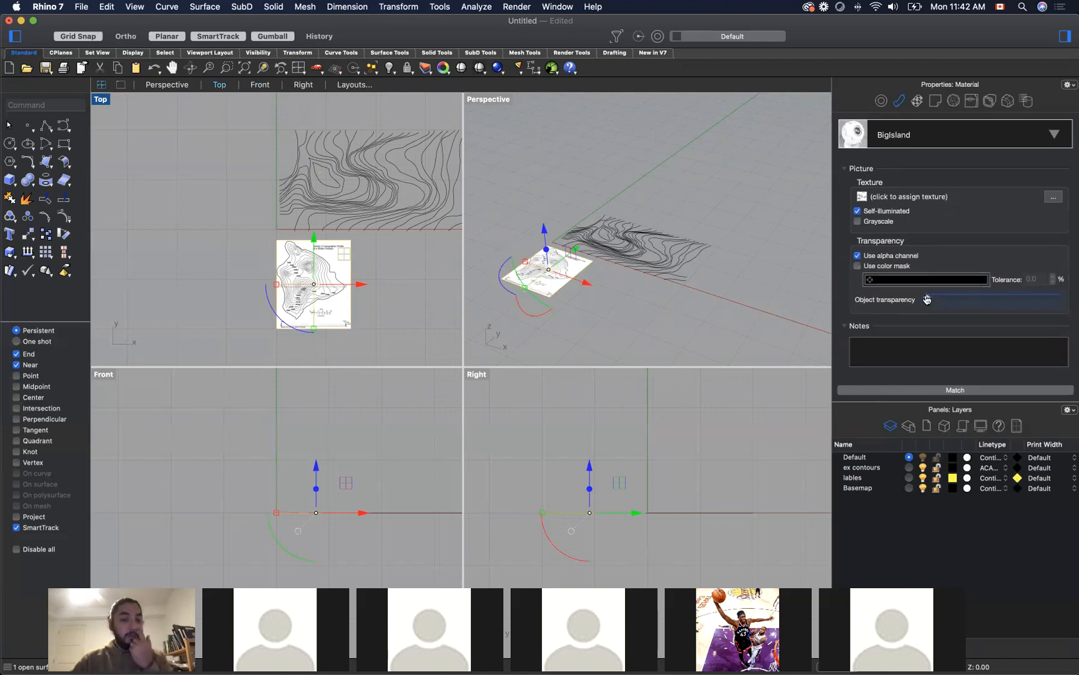
pyautogui.moveTo(927, 299); pyautogui.dragTo(1031, 298)
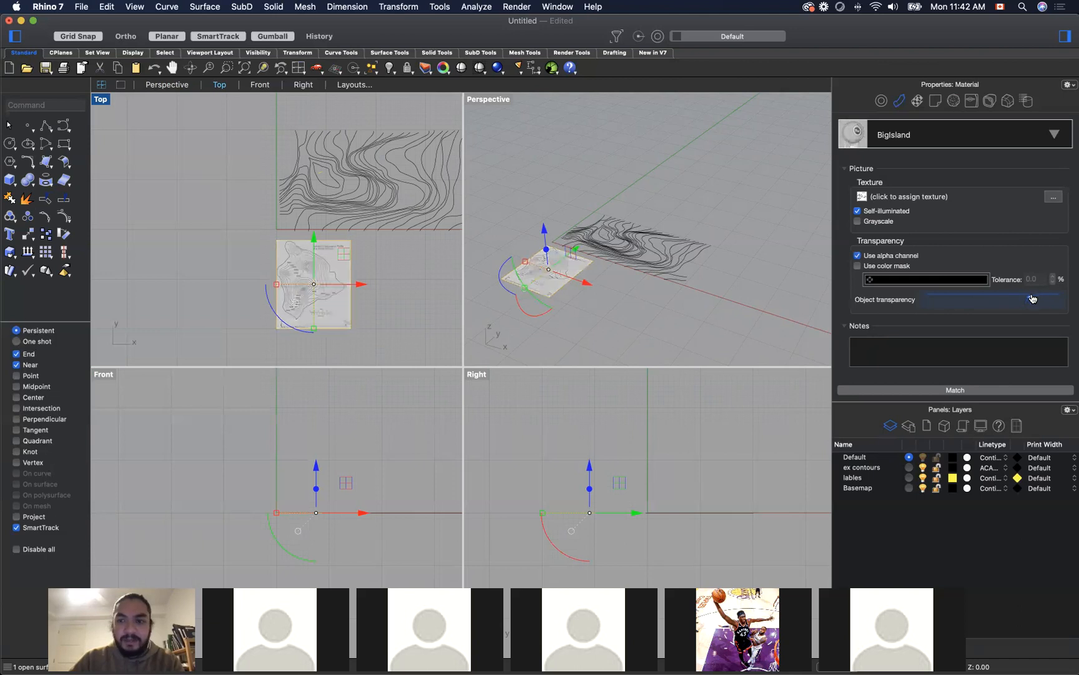
pyautogui.click(376, 323)
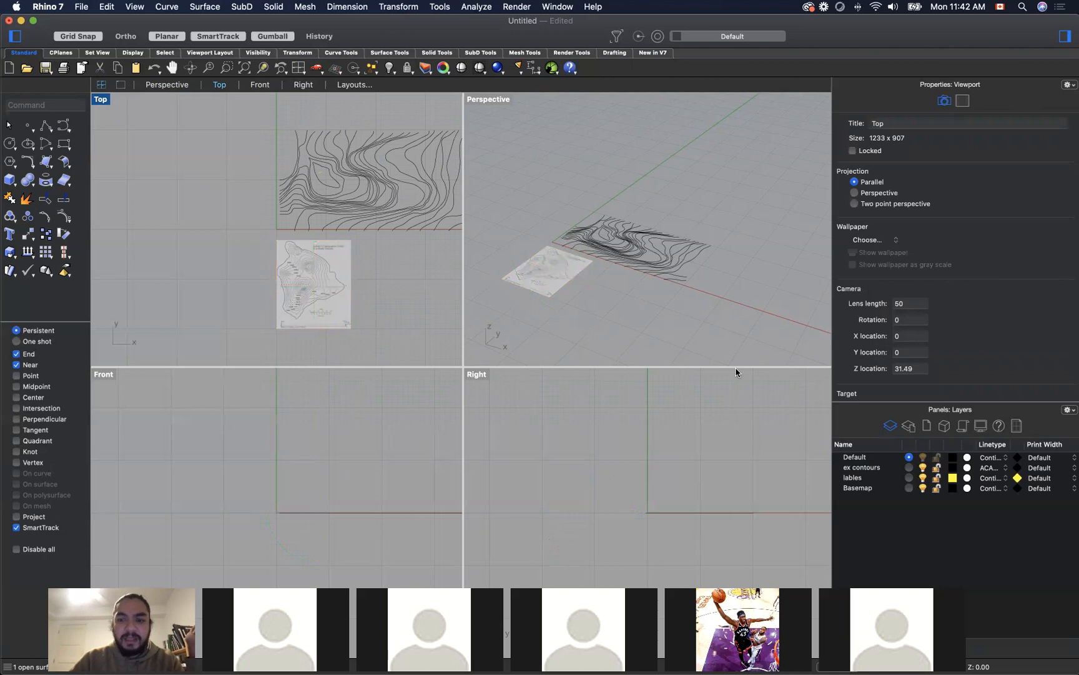
# Step: Start a degree 2 curve for tracing over the BigIsland picture and turn off Grid Snap
pyautogui.click(867, 477)
pyautogui.click(864, 468)
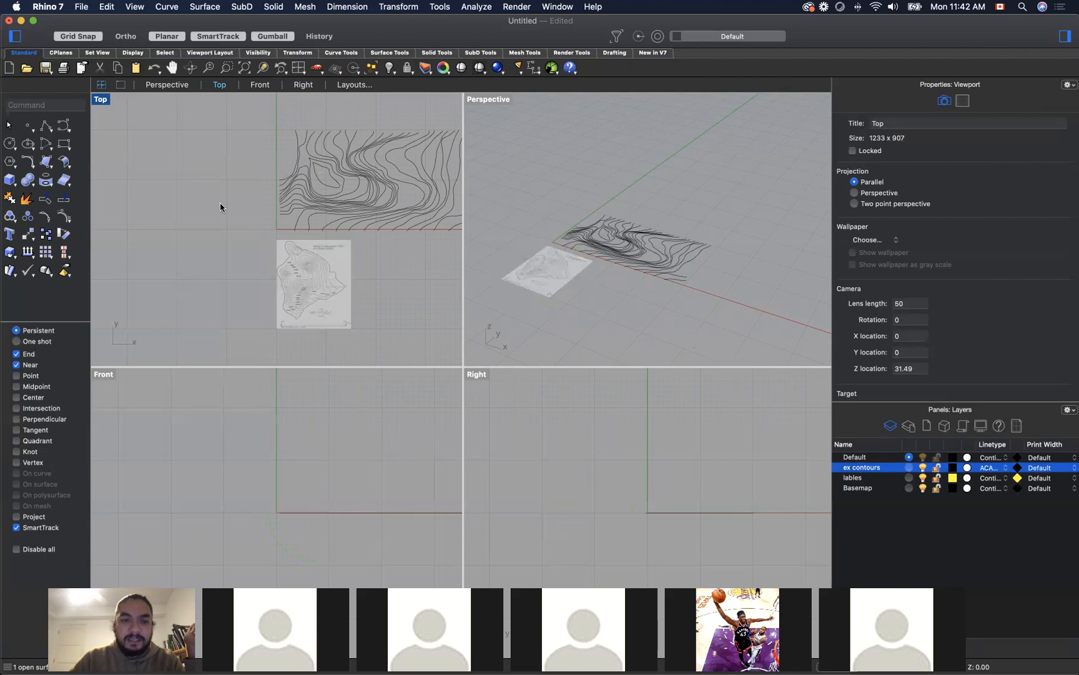
pyautogui.scroll(5, 323, 268)
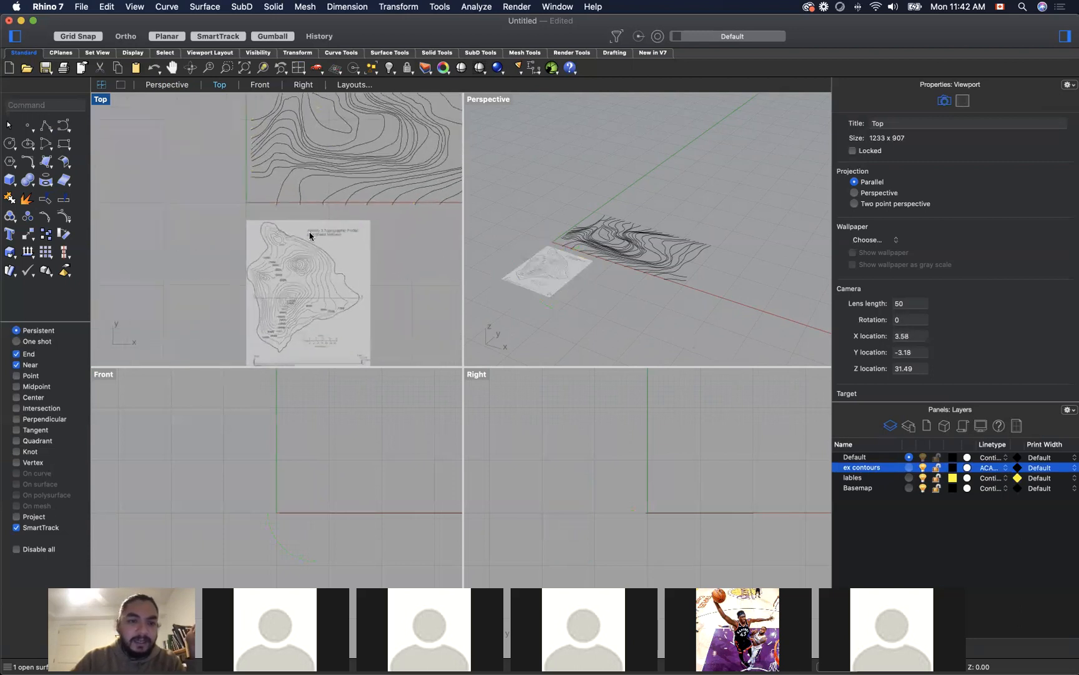
pyautogui.scroll(4, 290, 321)
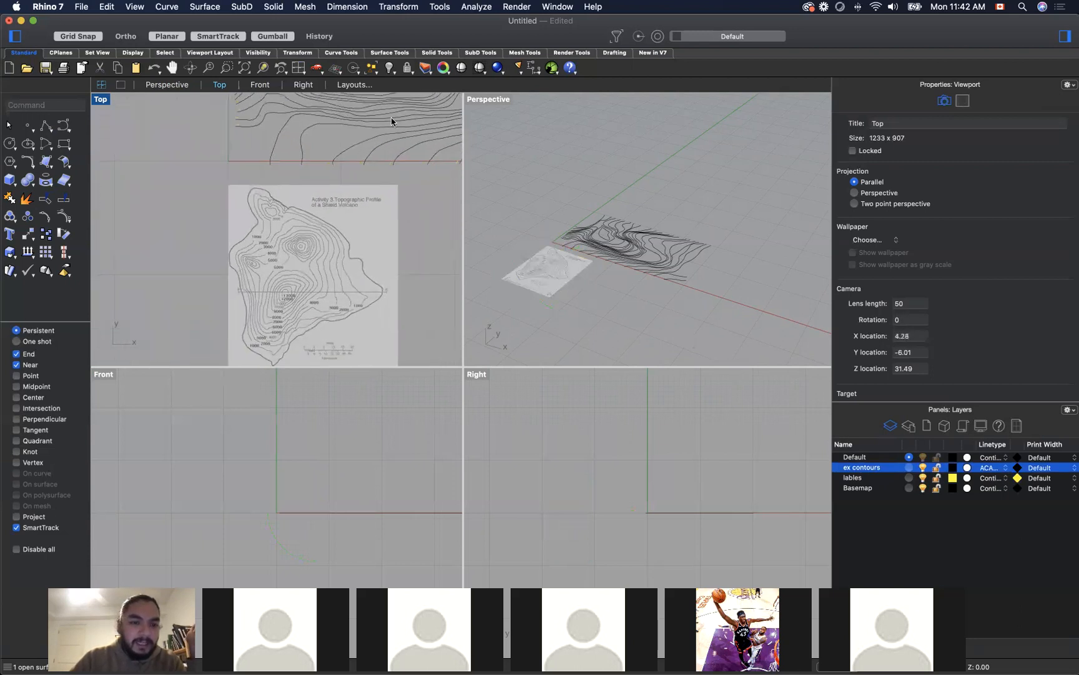
pyautogui.scroll(-1, 391, 121)
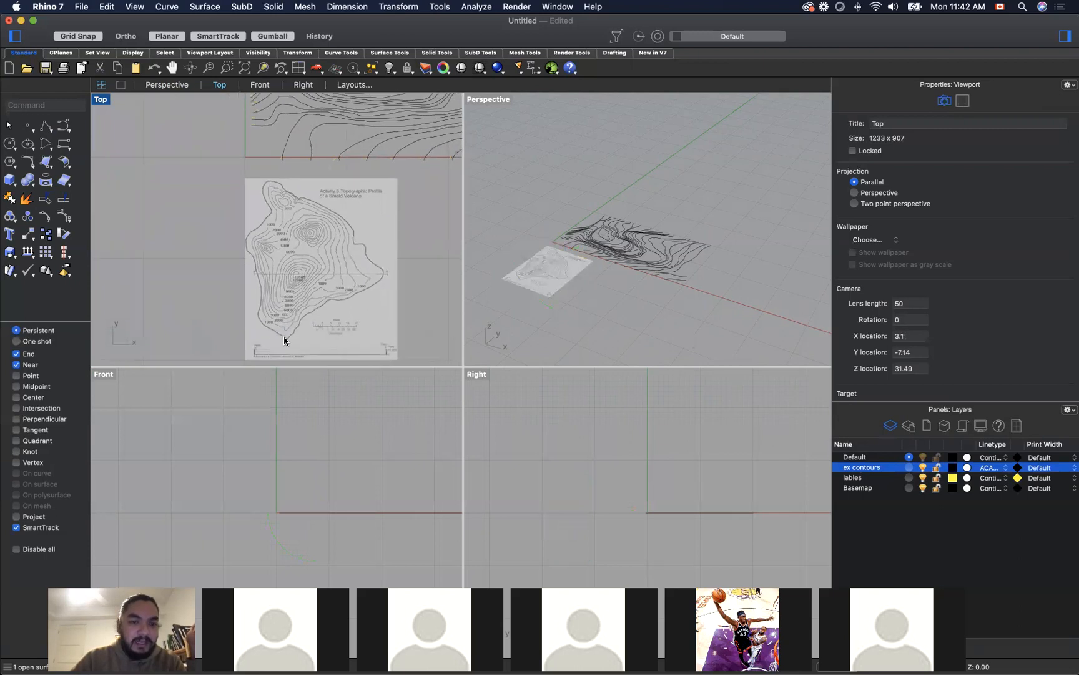
pyautogui.scroll(3, 282, 332)
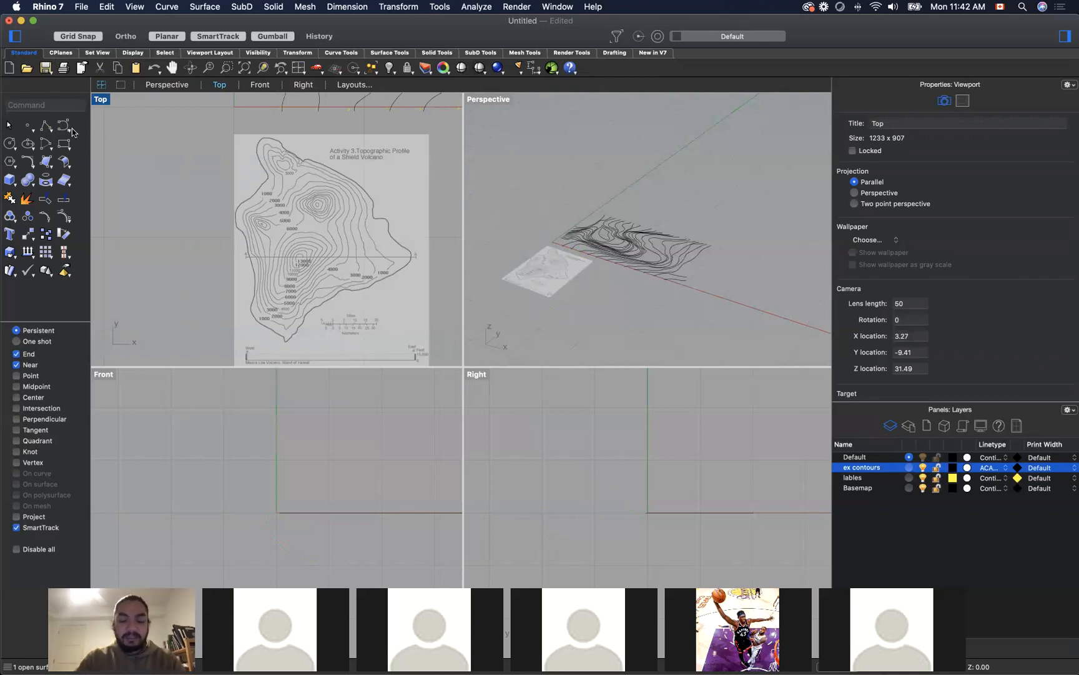
pyautogui.write('Curve')
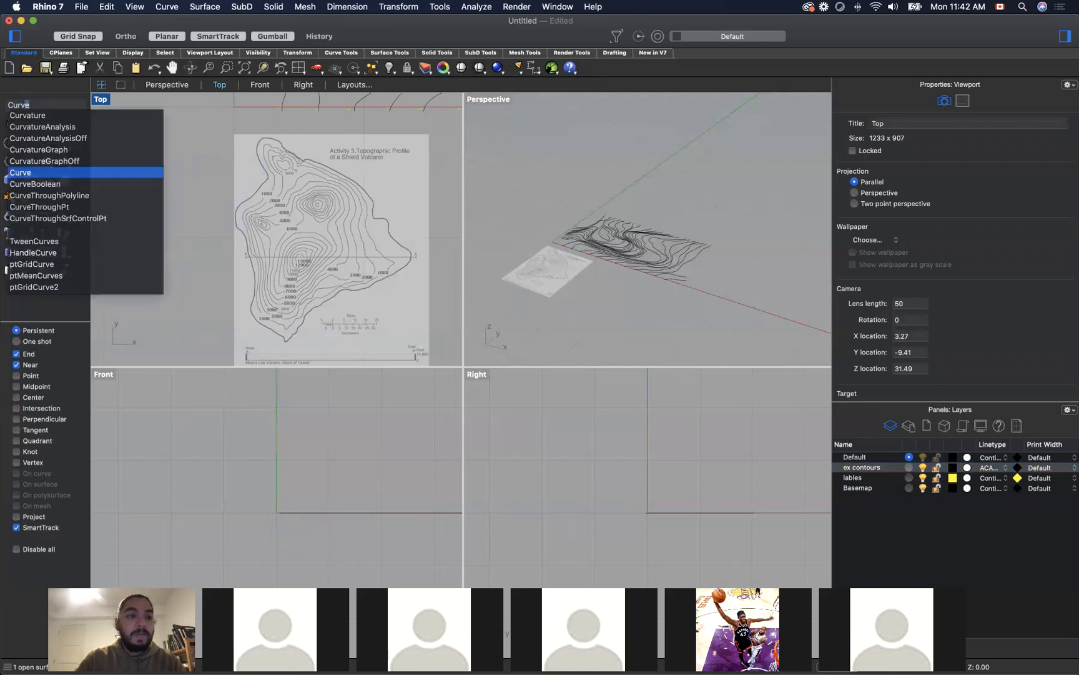
pyautogui.press('Return')
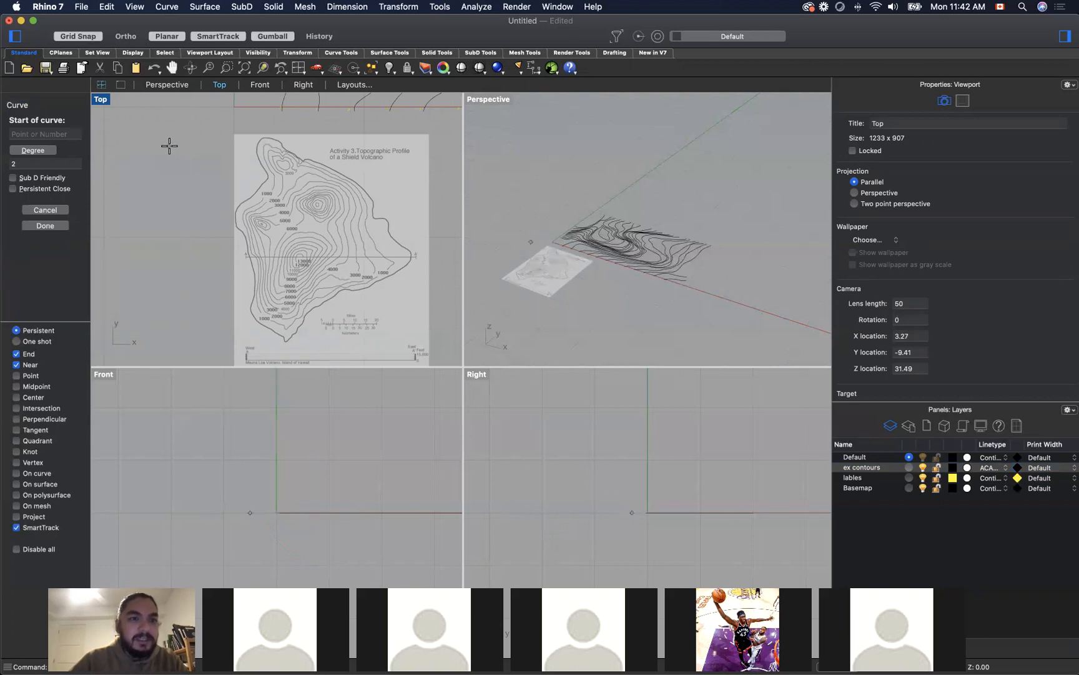
pyautogui.click(78, 36)
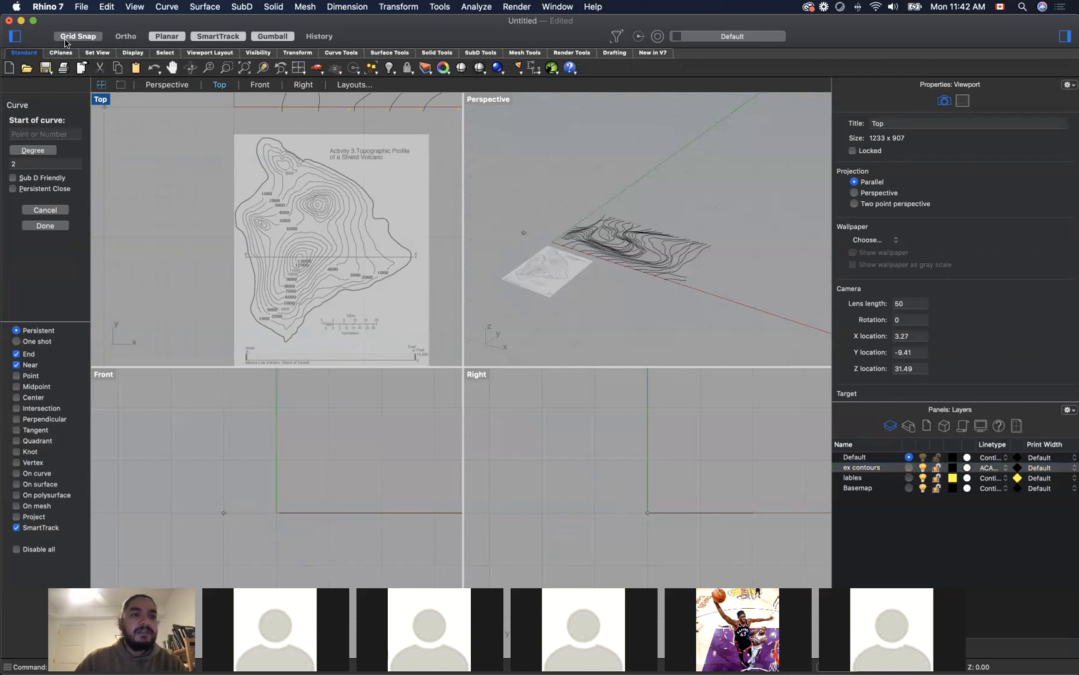
# Step: Try to trace the island's outer contour in the Top viewport, from its northern tip along the upper coastline
pyautogui.click(260, 143)
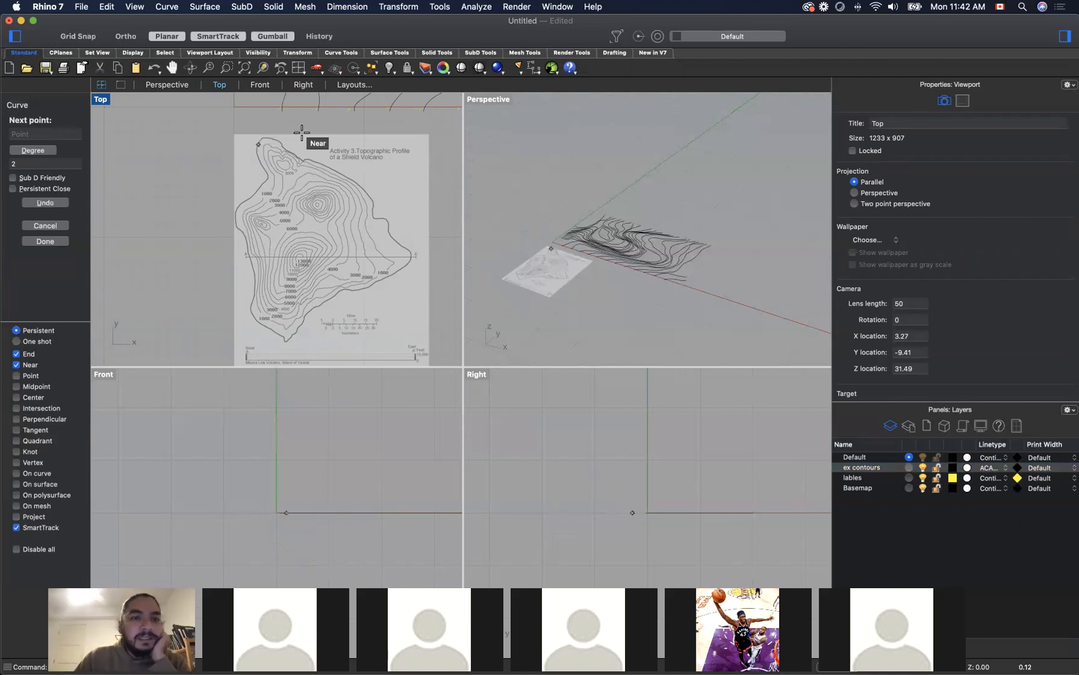
pyautogui.click(277, 139)
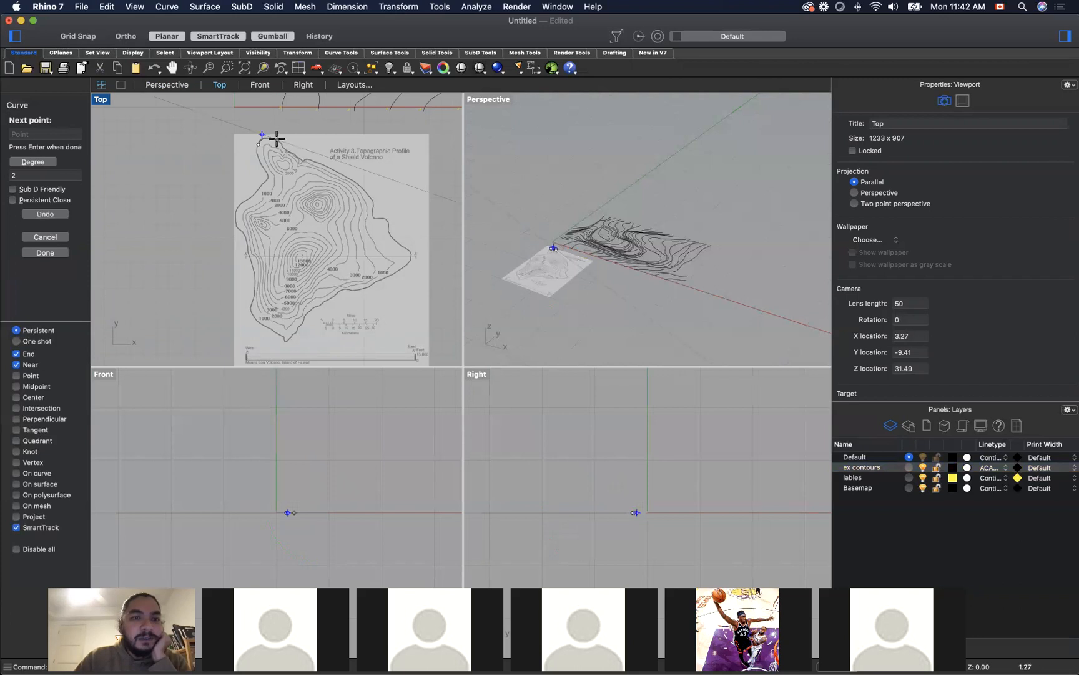
pyautogui.click(286, 148)
pyautogui.click(292, 155)
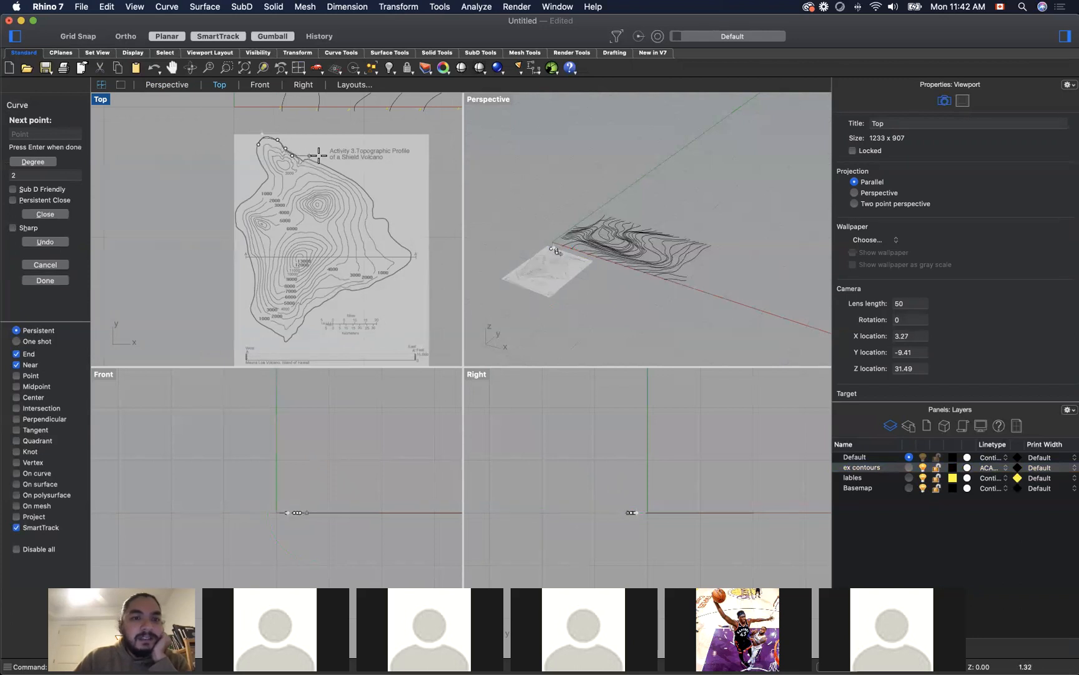
pyautogui.click(303, 160)
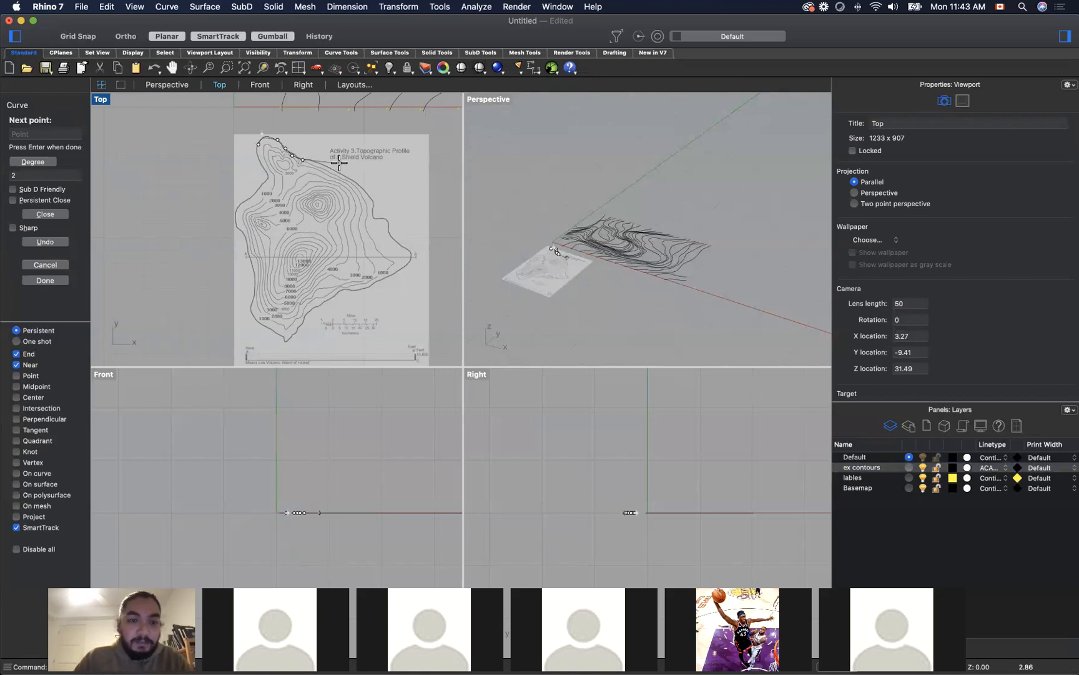
pyautogui.press('Escape')
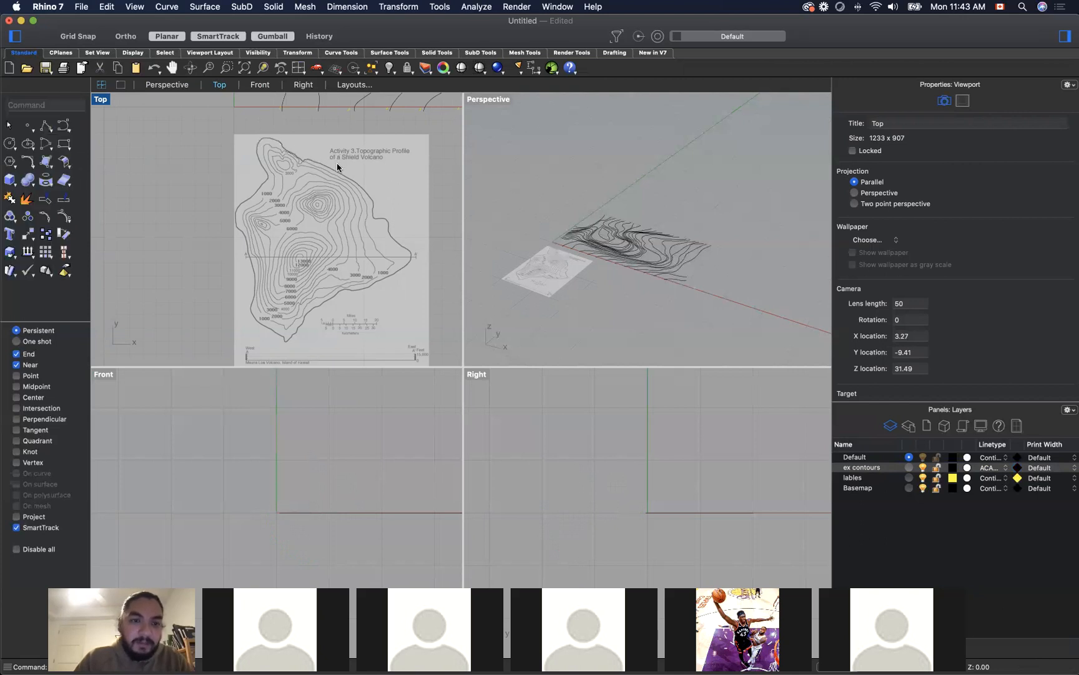
# Step: Delete the BigIsland picture below the imported contours
pyautogui.click(346, 177)
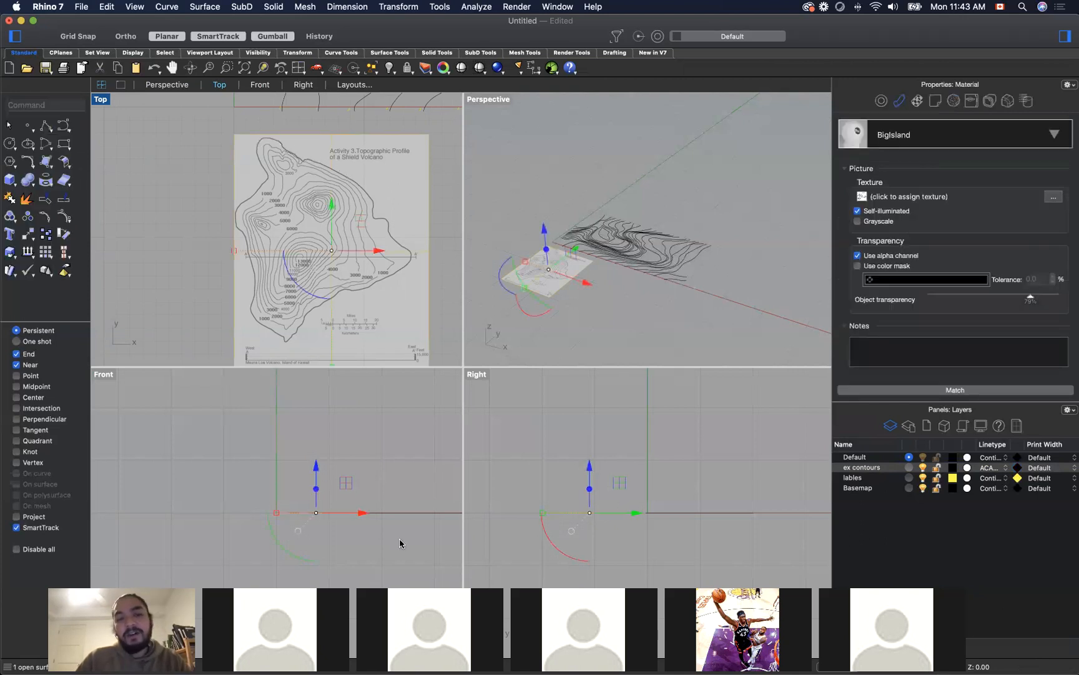
pyautogui.scroll(-4, 351, 399)
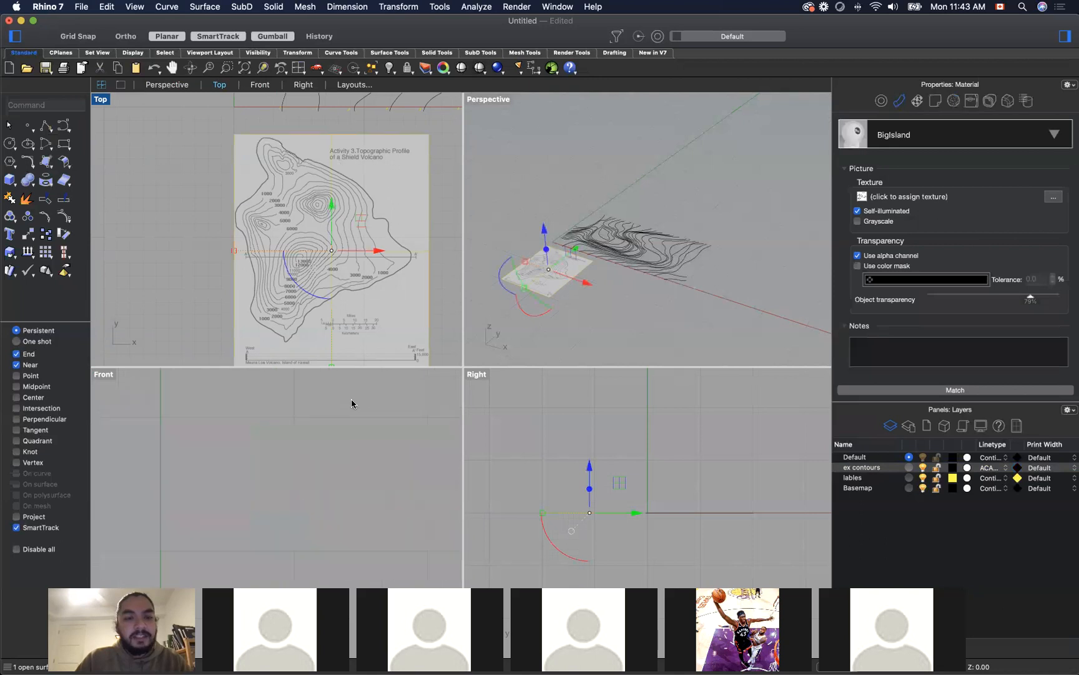
pyautogui.click(215, 261)
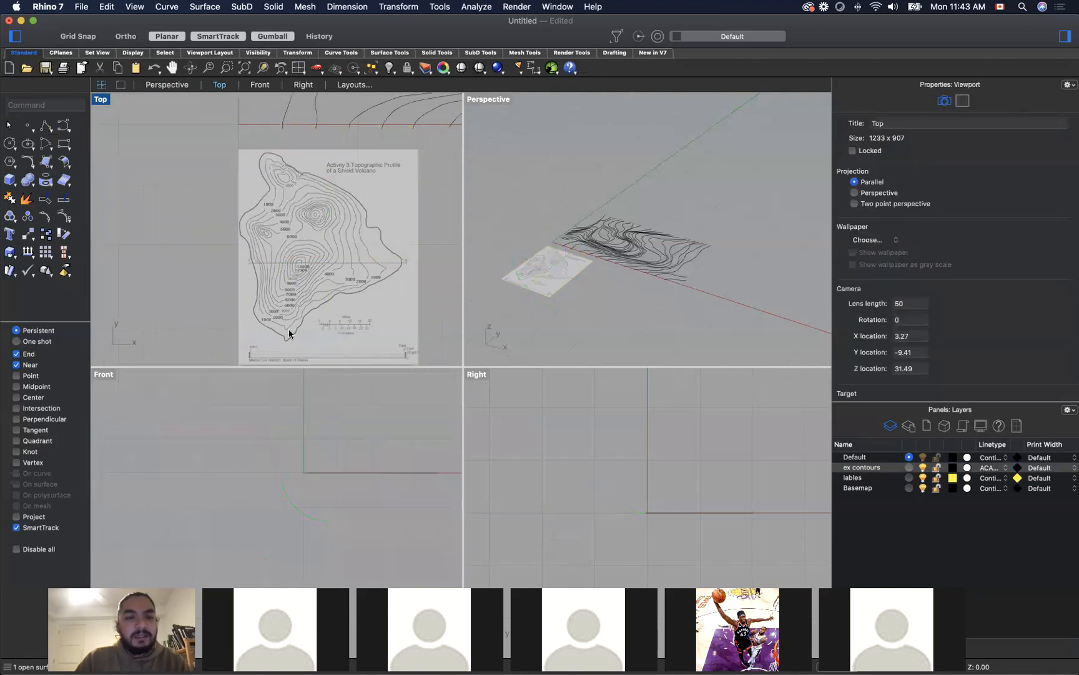
pyautogui.scroll(-5, 289, 330)
pyautogui.scroll(6, 343, 270)
pyautogui.scroll(-2, 350, 276)
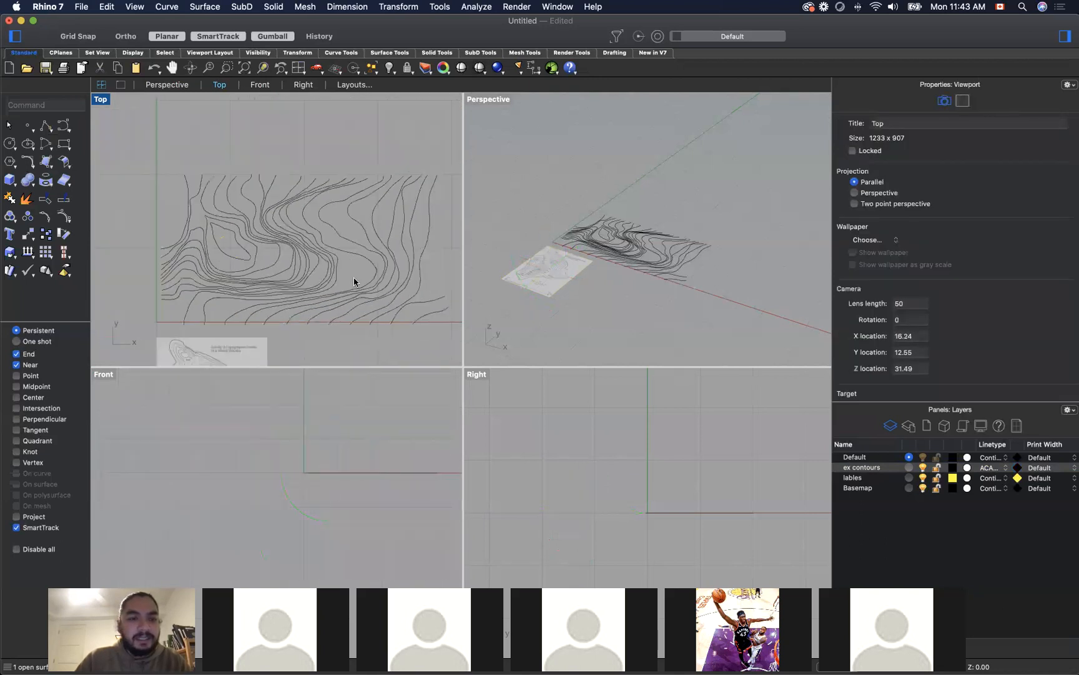
pyautogui.click(261, 326)
pyautogui.click(204, 338)
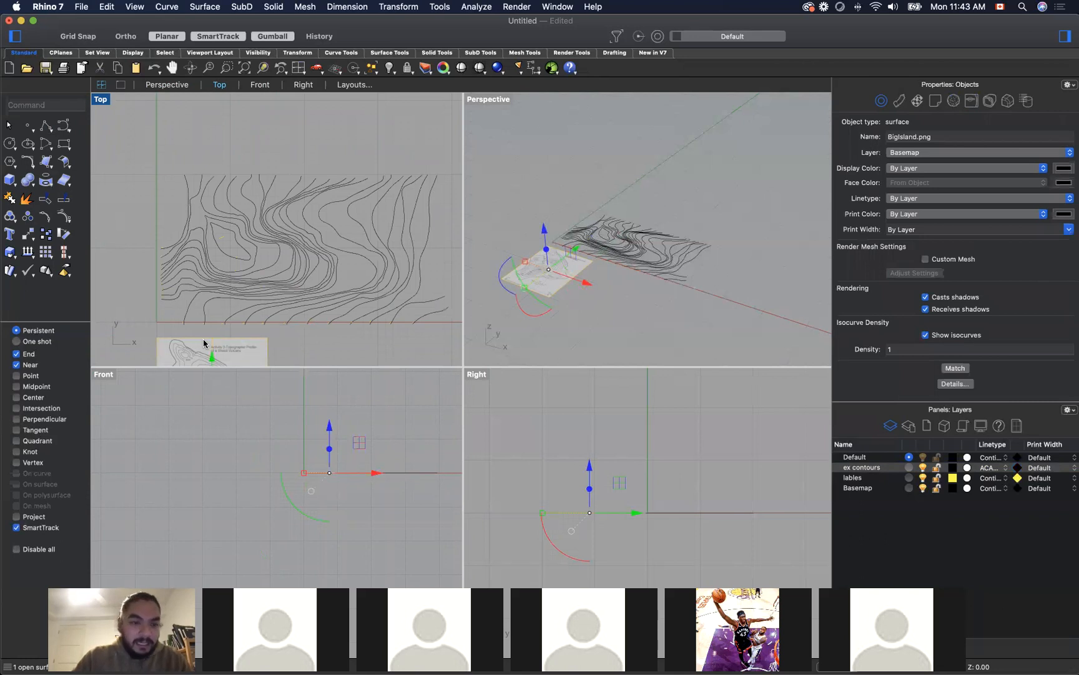
pyautogui.press('Delete')
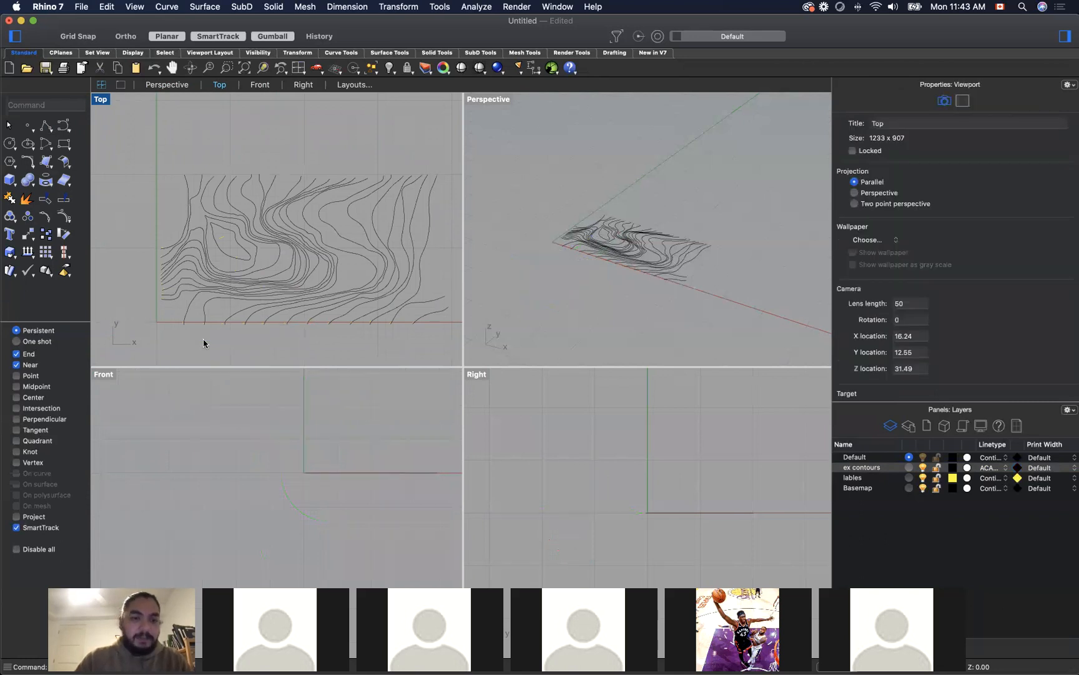
# Step: Measure the length of the contour drawing along the X axis from the origin in the Top viewport
pyautogui.scroll(-7, 148, 171)
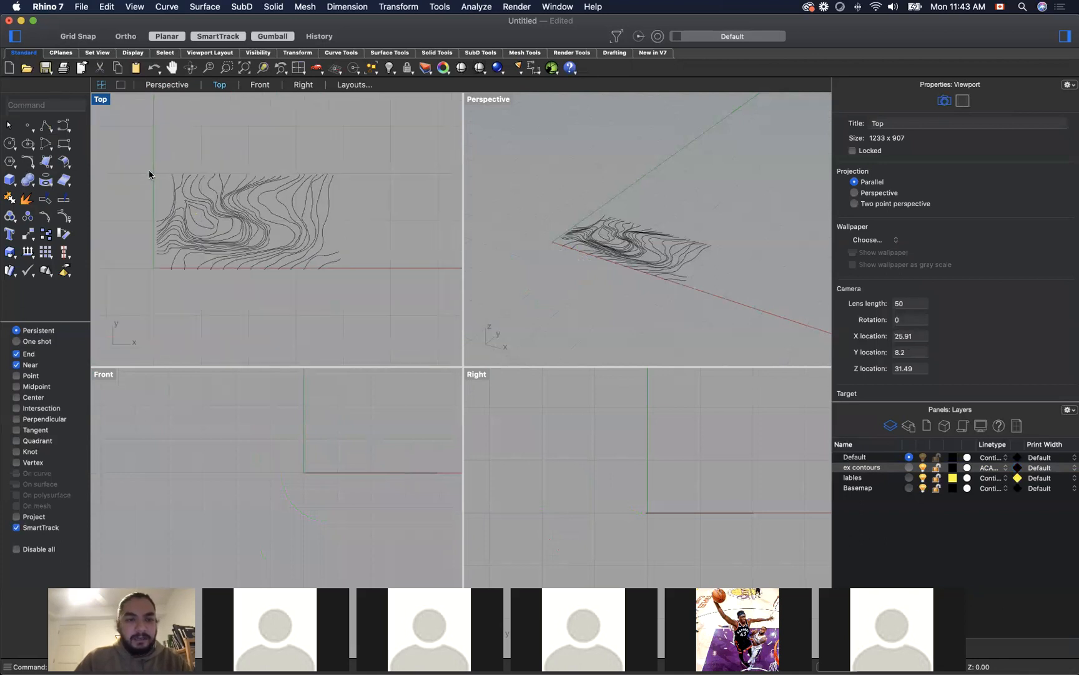
pyautogui.scroll(7, 201, 200)
pyautogui.scroll(-4, 388, 216)
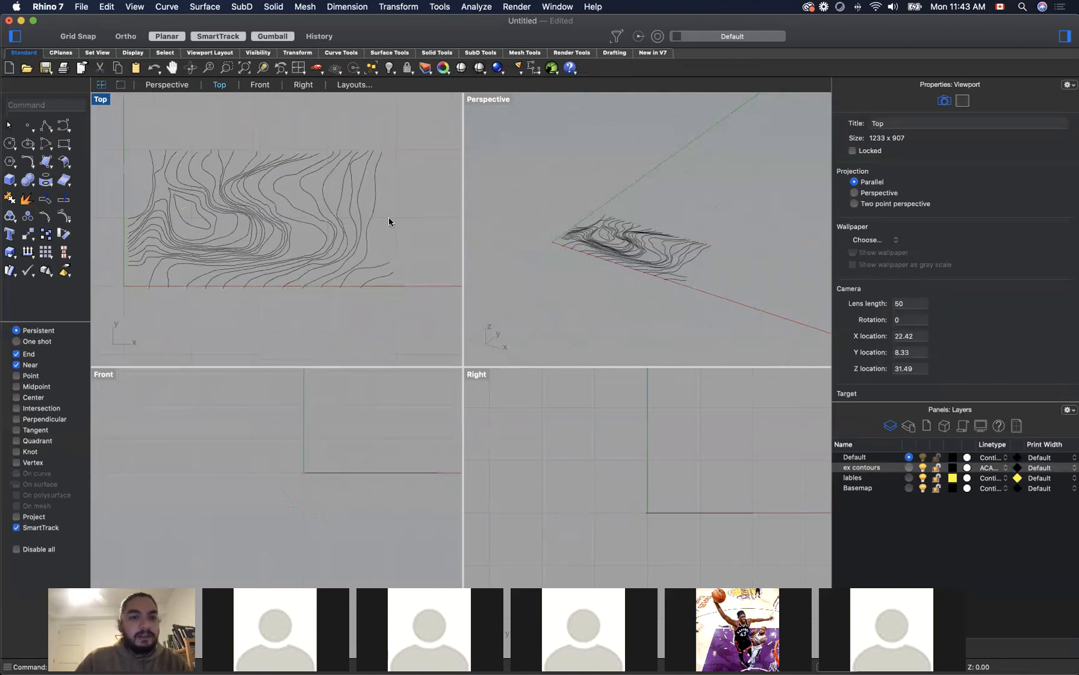
pyautogui.scroll(5, 265, 196)
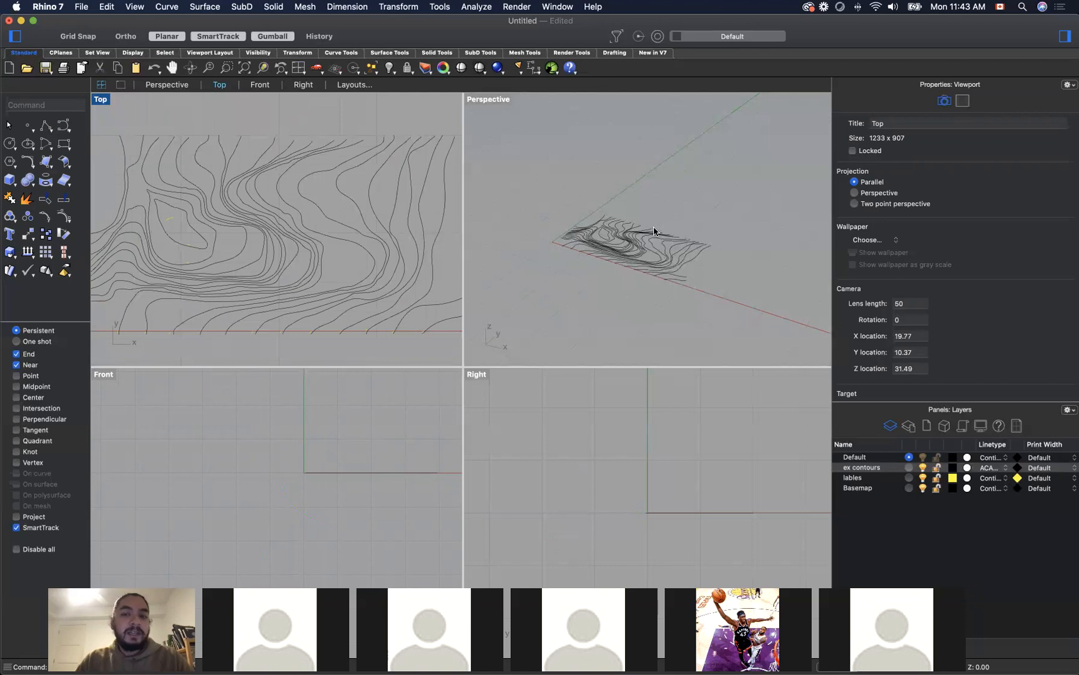
pyautogui.scroll(6, 654, 250)
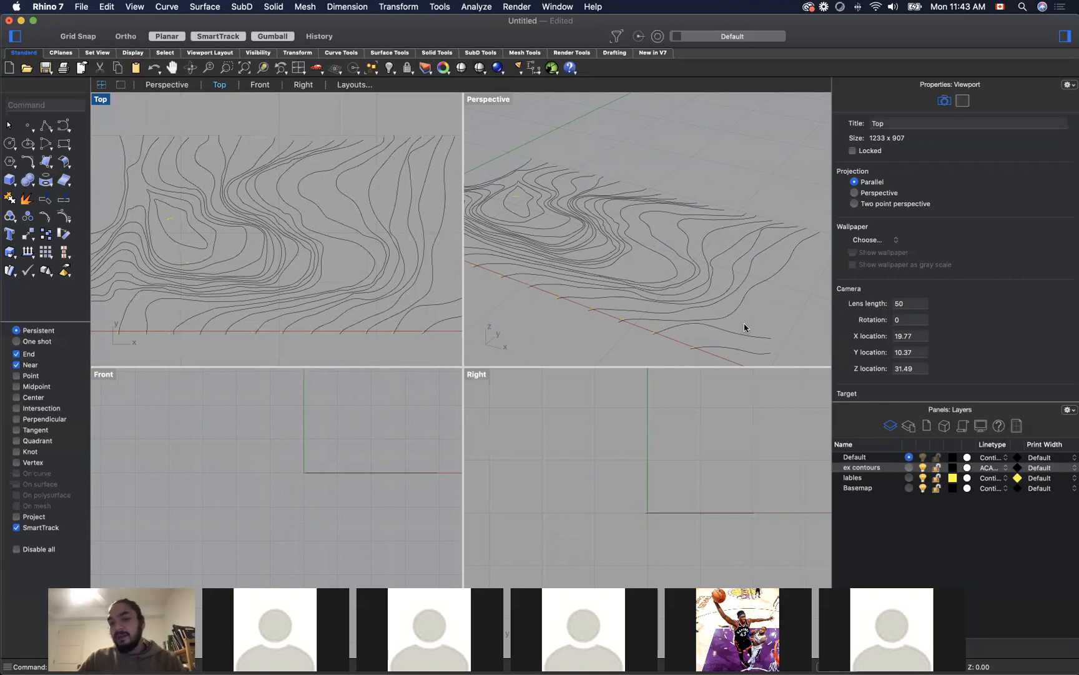
pyautogui.scroll(-5, 728, 181)
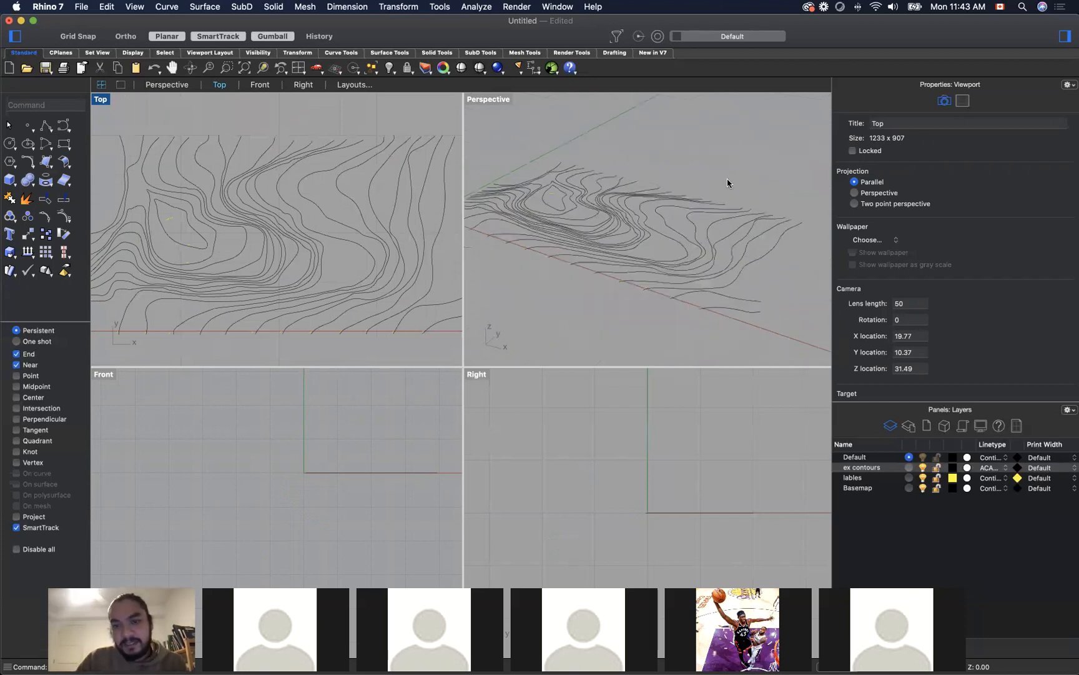
pyautogui.scroll(-5, 265, 220)
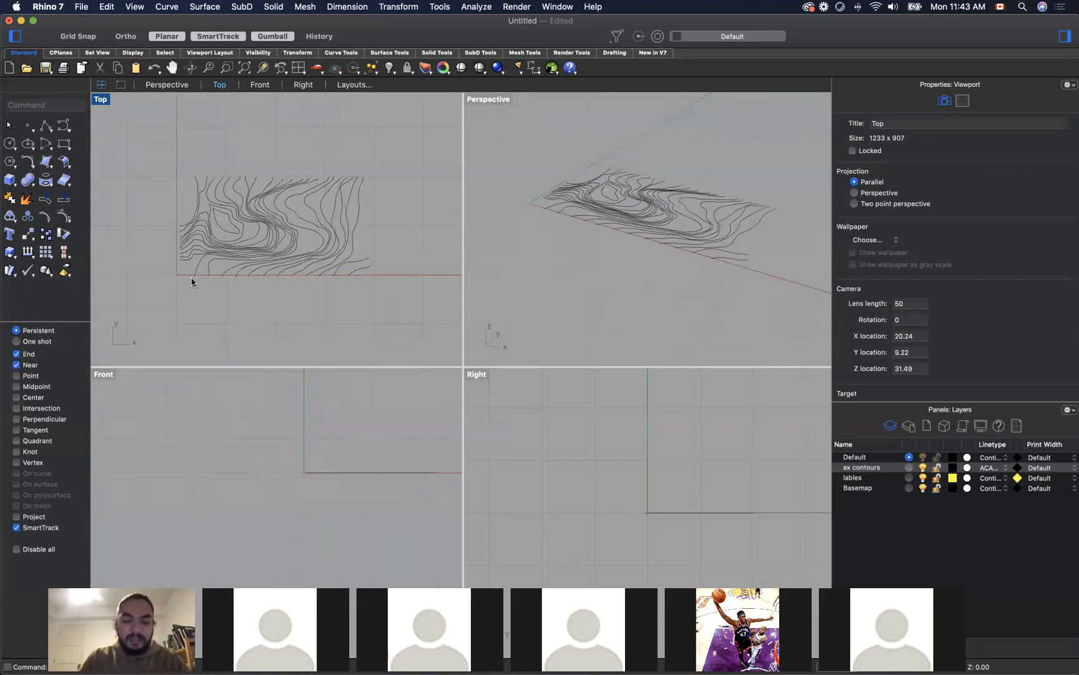
pyautogui.write('dist')
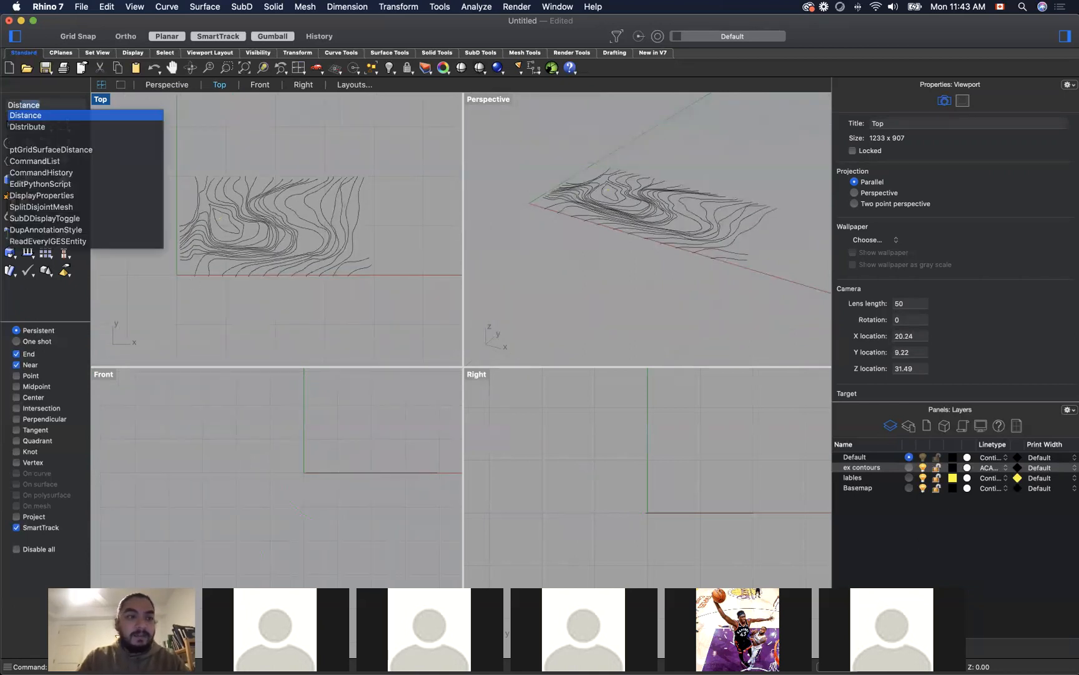
pyautogui.press('Return')
pyautogui.click(195, 276)
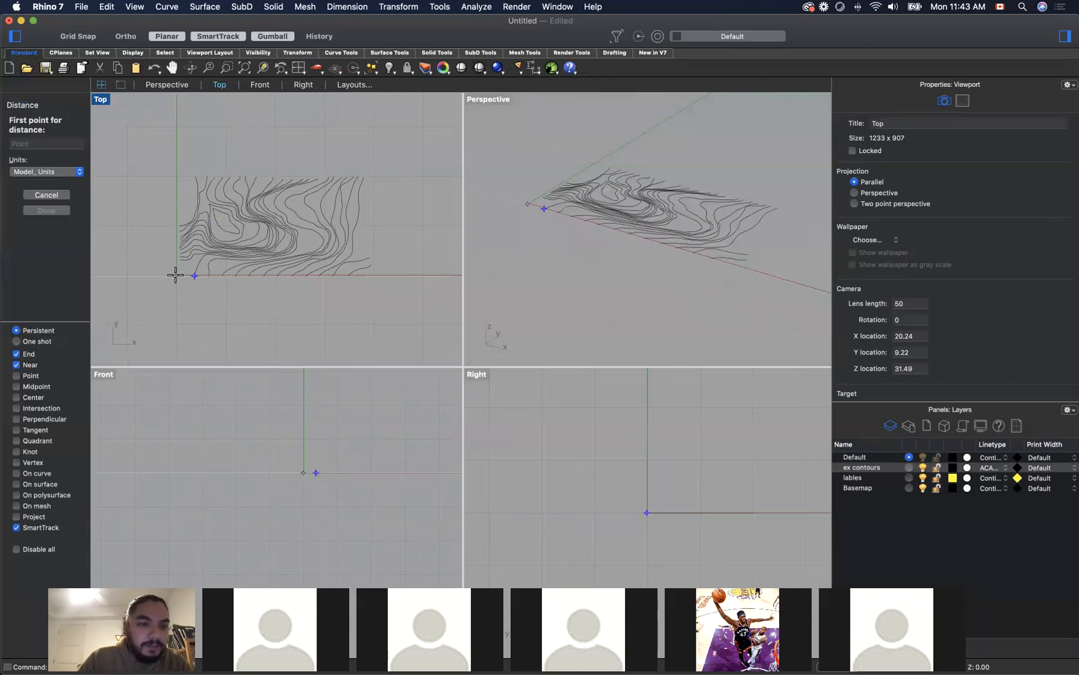
pyautogui.click(177, 275)
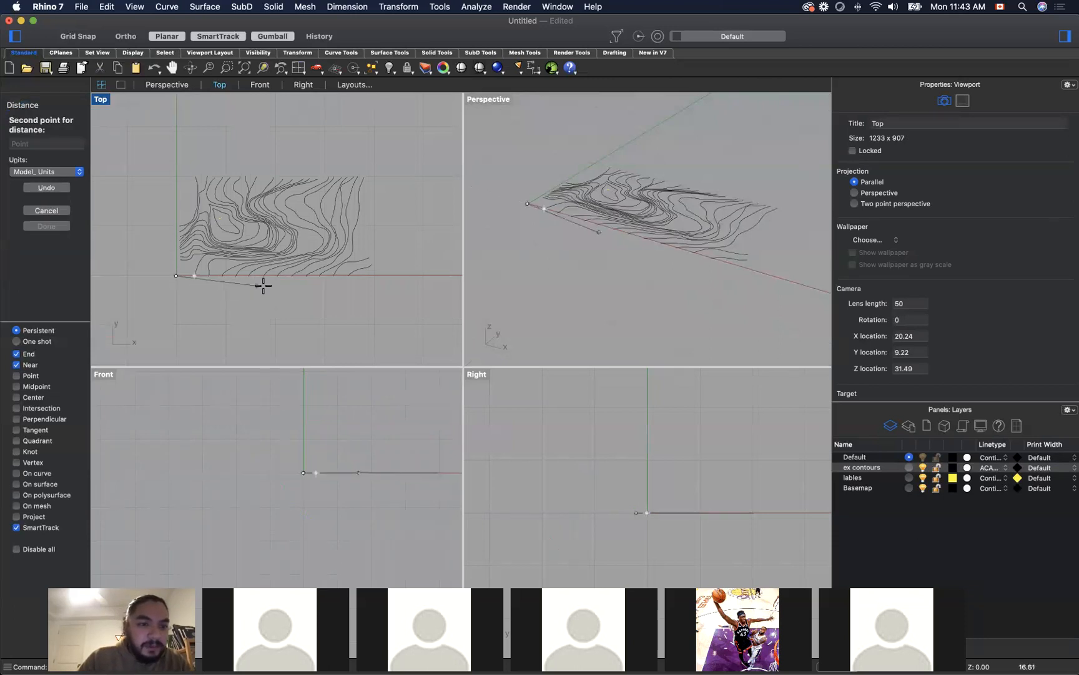
pyautogui.click(371, 276)
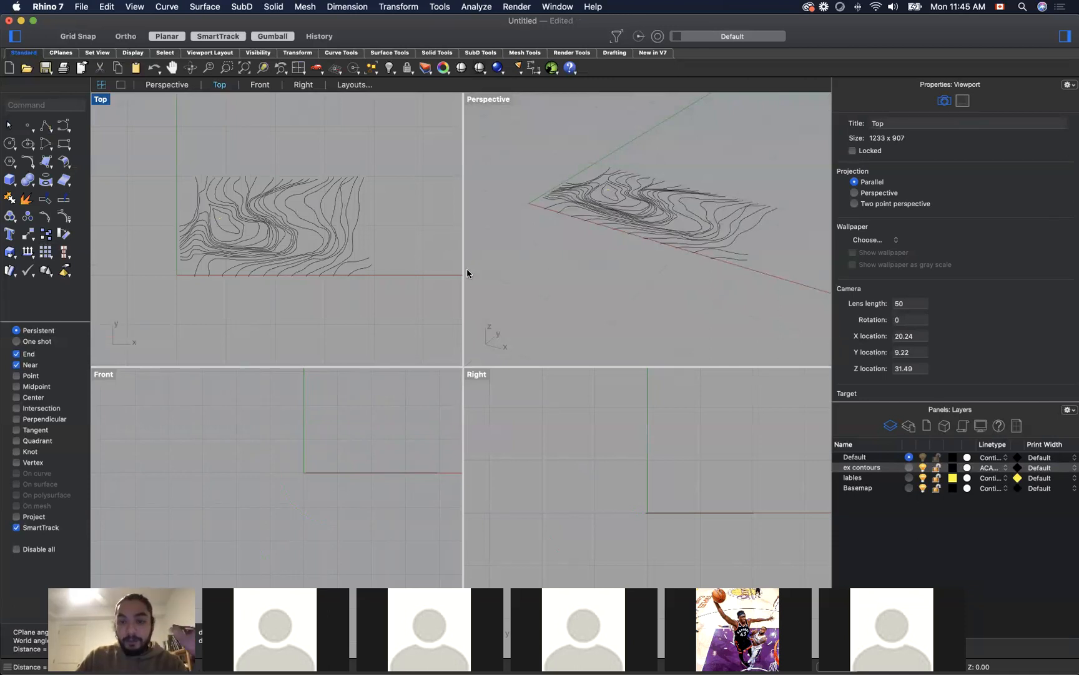
# Step: Move the short contour near the drawing's south-east corner up 1 unit in Z and deselect it
pyautogui.click(708, 224)
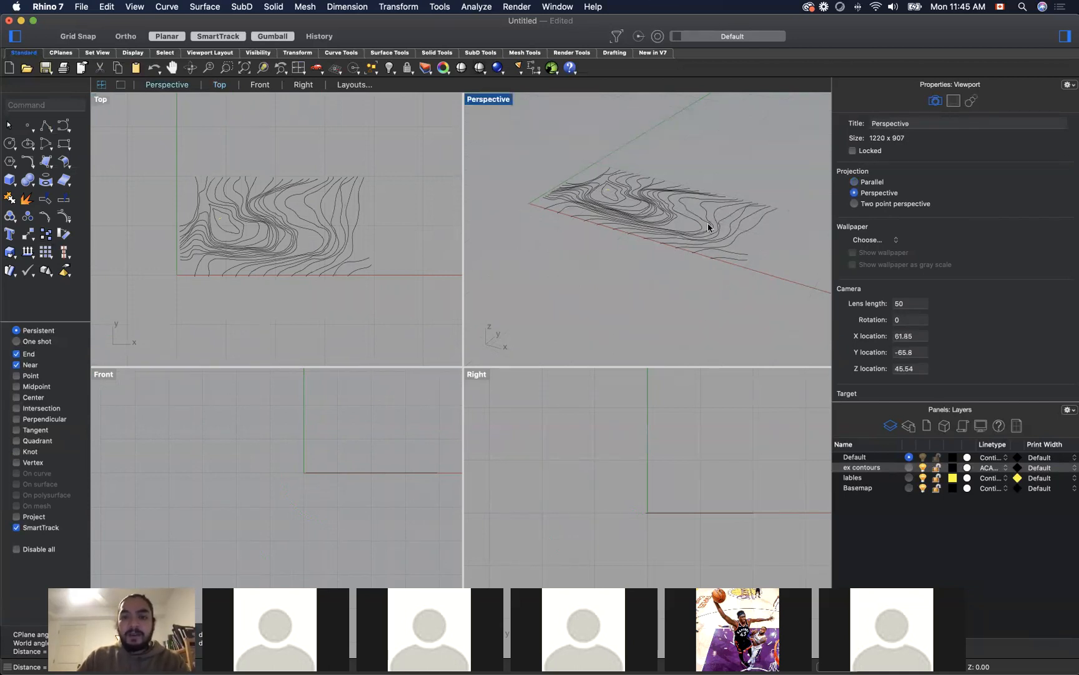
pyautogui.scroll(5, 712, 205)
pyautogui.scroll(-3, 712, 205)
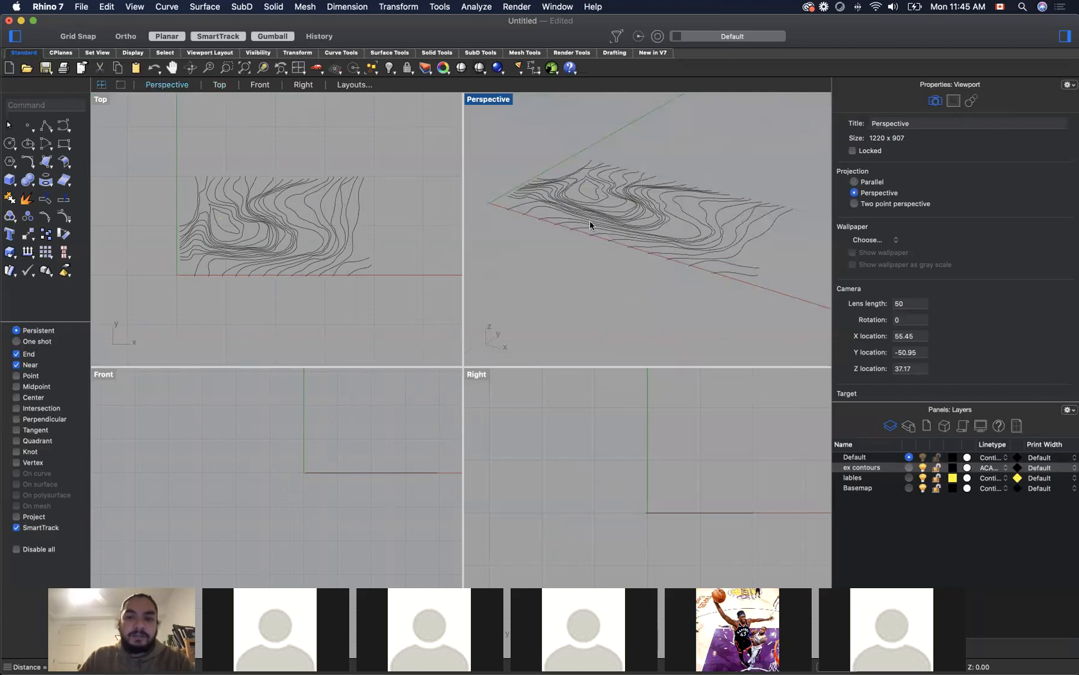
pyautogui.click(741, 269)
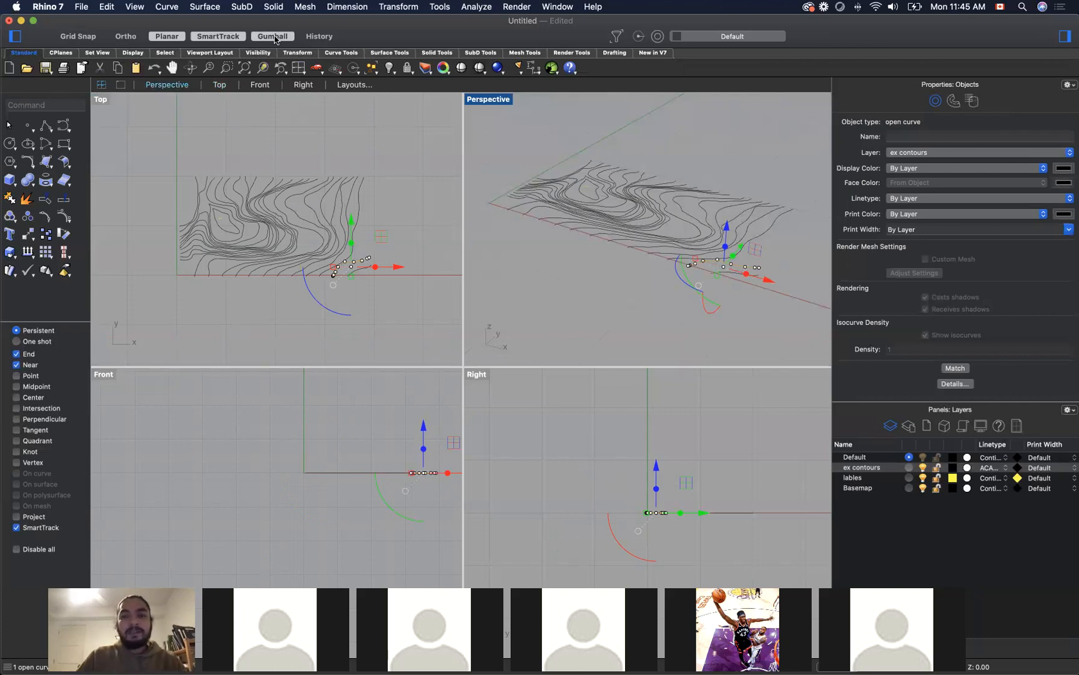
pyautogui.click(727, 227)
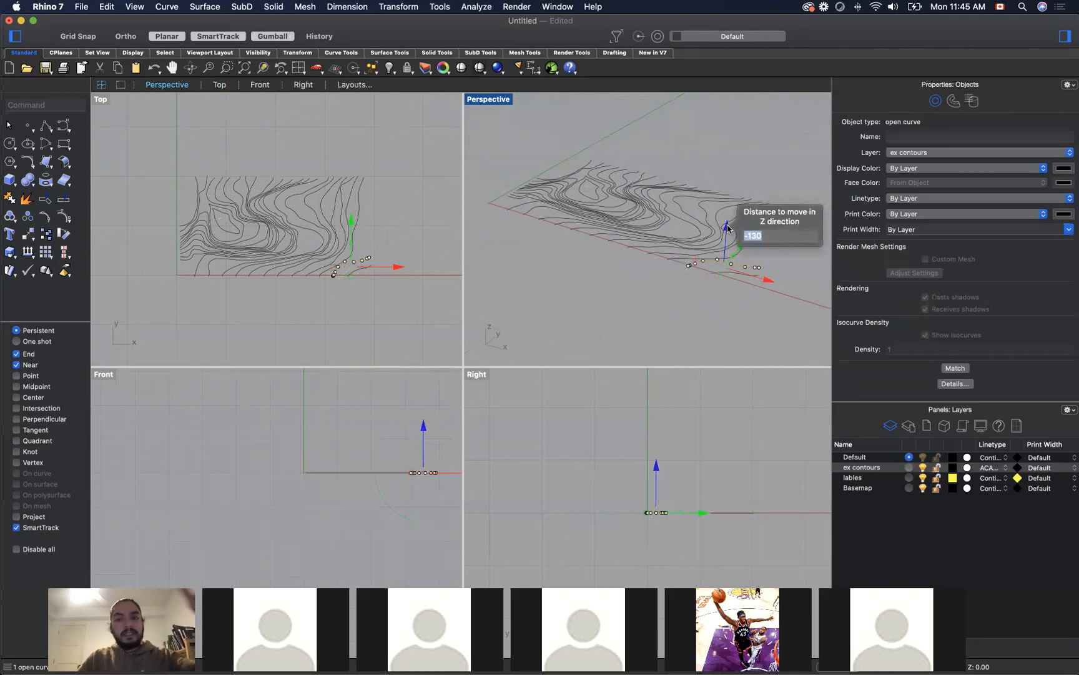
pyautogui.write('1')
pyautogui.press('Return')
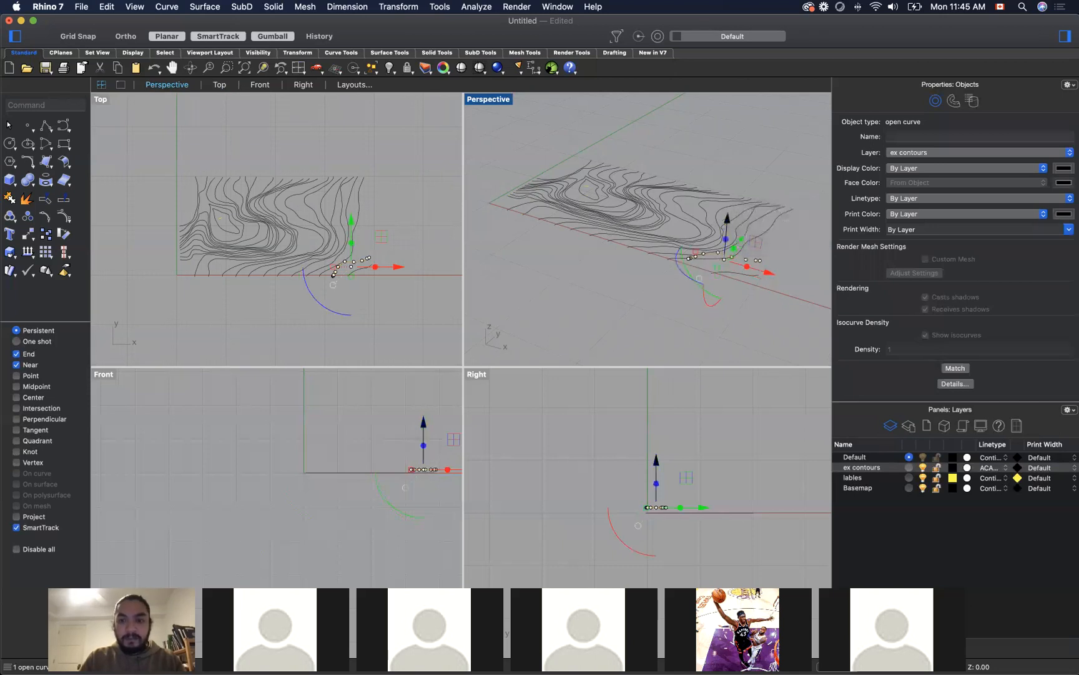
pyautogui.press('Escape')
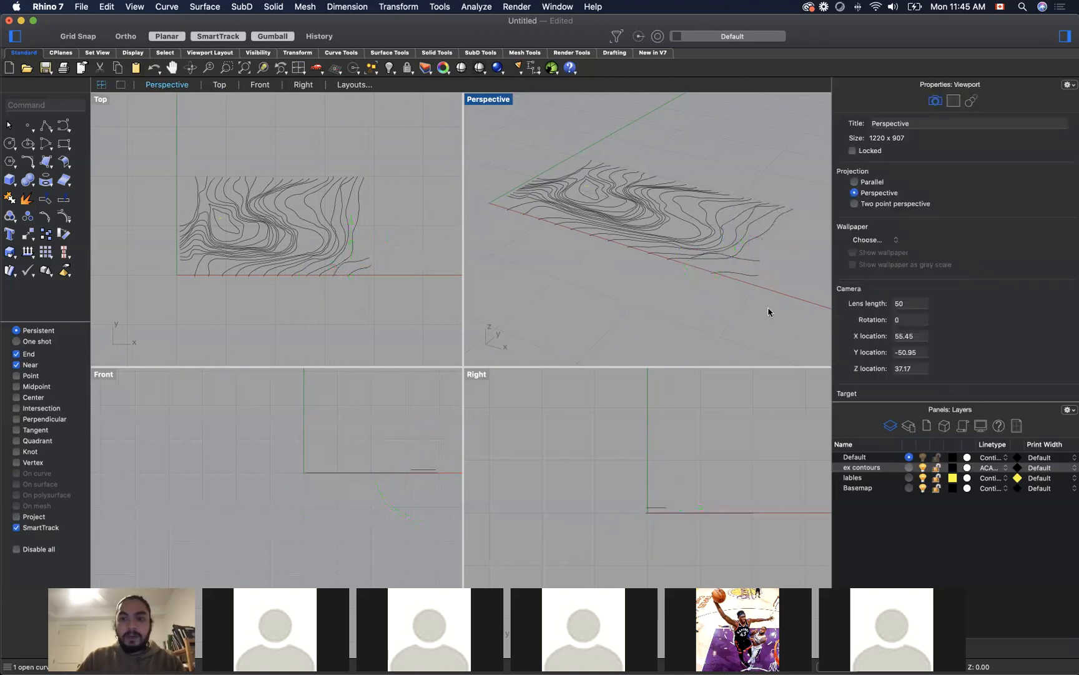
# Step: Move the long contour along the drawing's eastern edge up 2 units in Z and deselect it
pyautogui.click(757, 241)
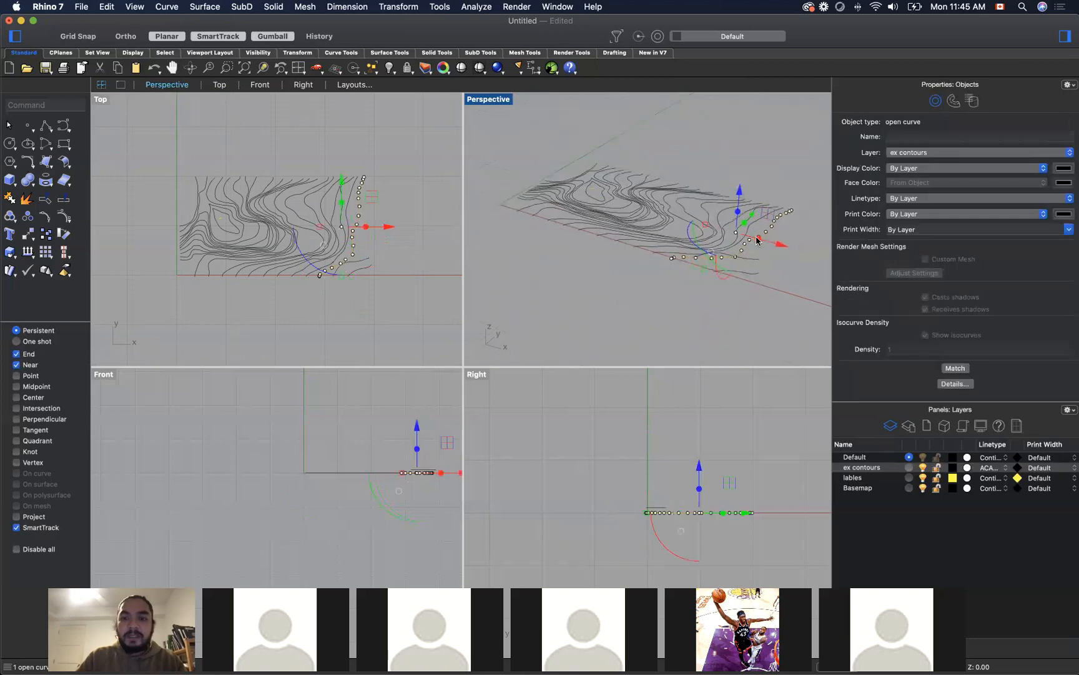
pyautogui.click(739, 201)
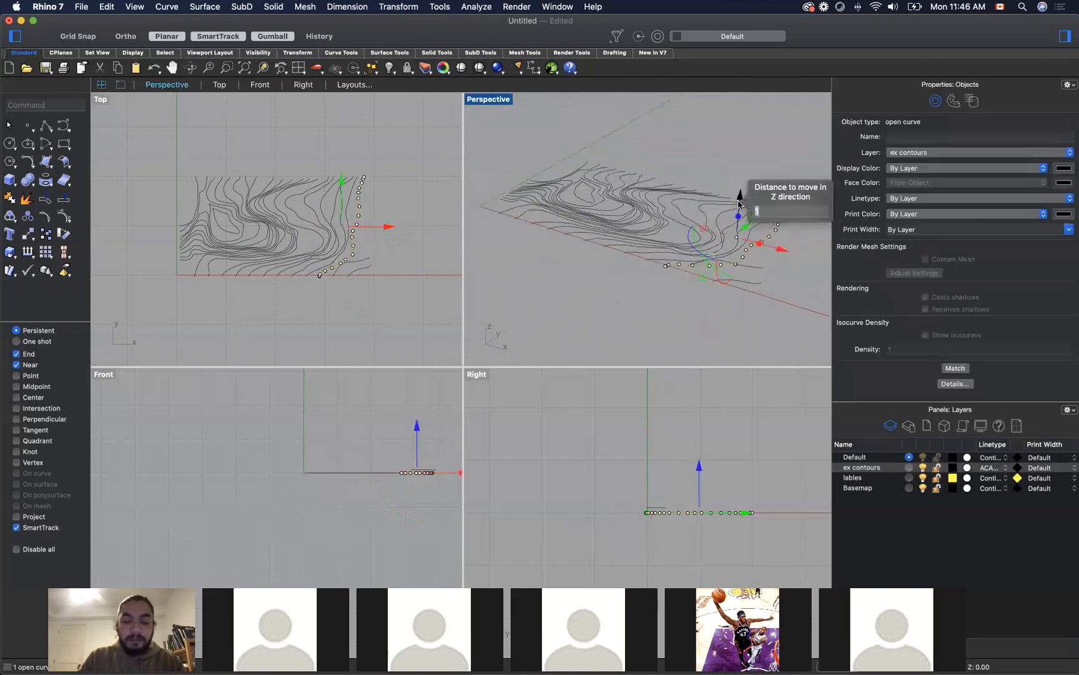
pyautogui.write('2')
pyautogui.press('Return')
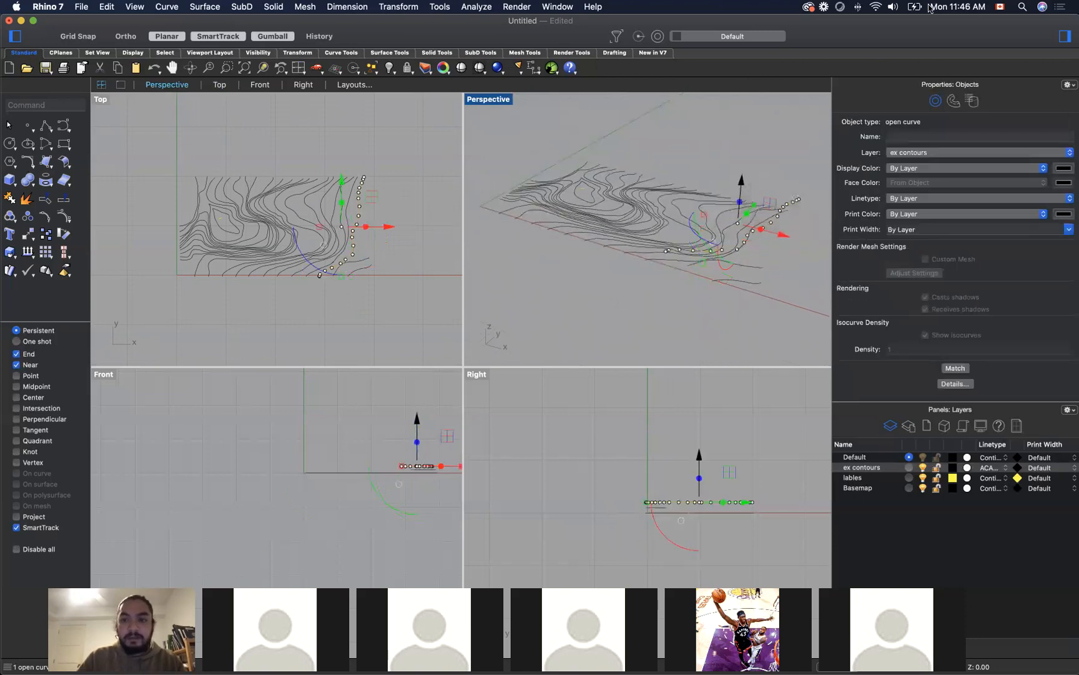
pyautogui.click(791, 148)
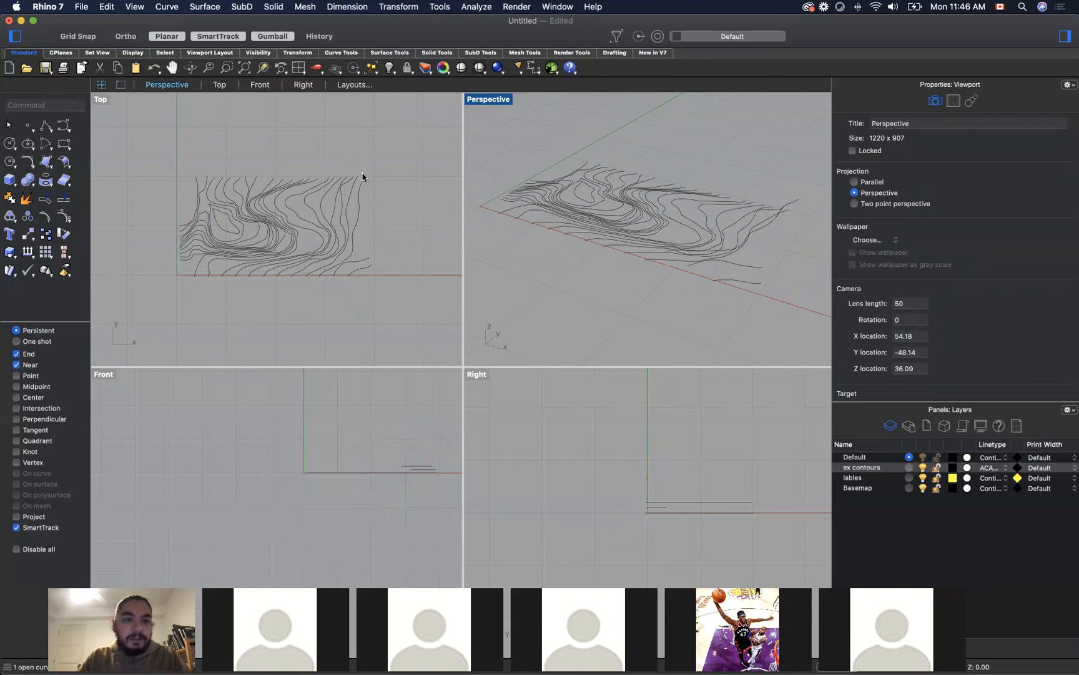
pyautogui.moveTo(372, 156); pyautogui.dragTo(107, 185)
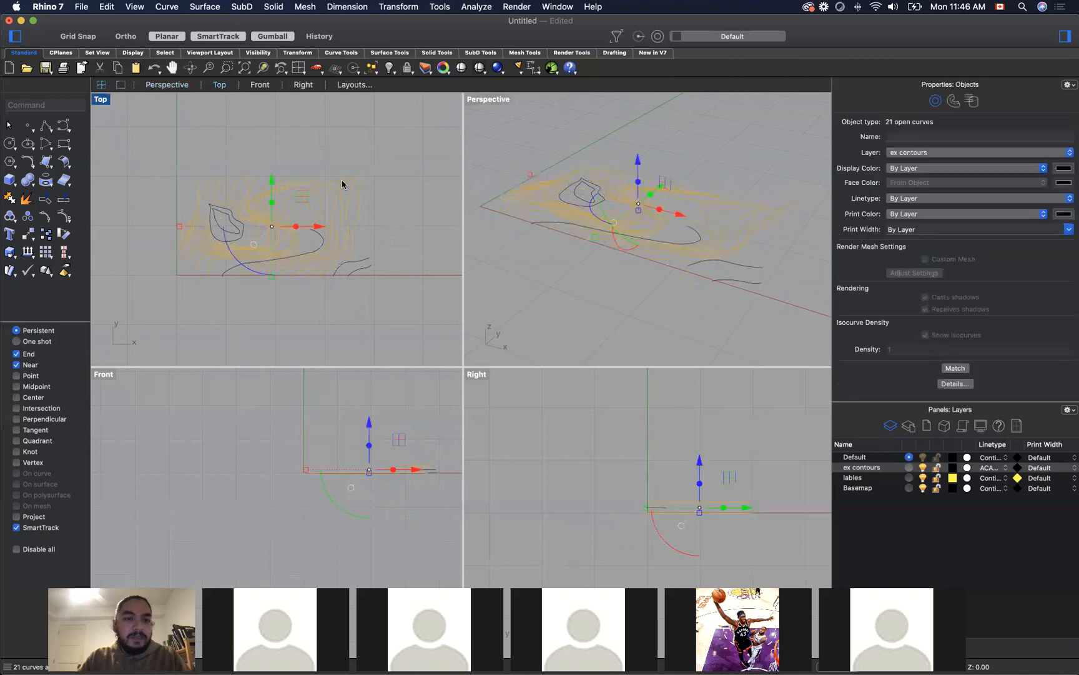
pyautogui.click(385, 165)
pyautogui.moveTo(374, 135); pyautogui.dragTo(176, 193)
pyautogui.click(338, 140)
pyautogui.moveTo(339, 140); pyautogui.dragTo(182, 191)
pyautogui.click(159, 137)
pyautogui.moveTo(156, 134); pyautogui.dragTo(282, 236)
pyautogui.click(157, 132)
pyautogui.moveTo(153, 128); pyautogui.dragTo(321, 269)
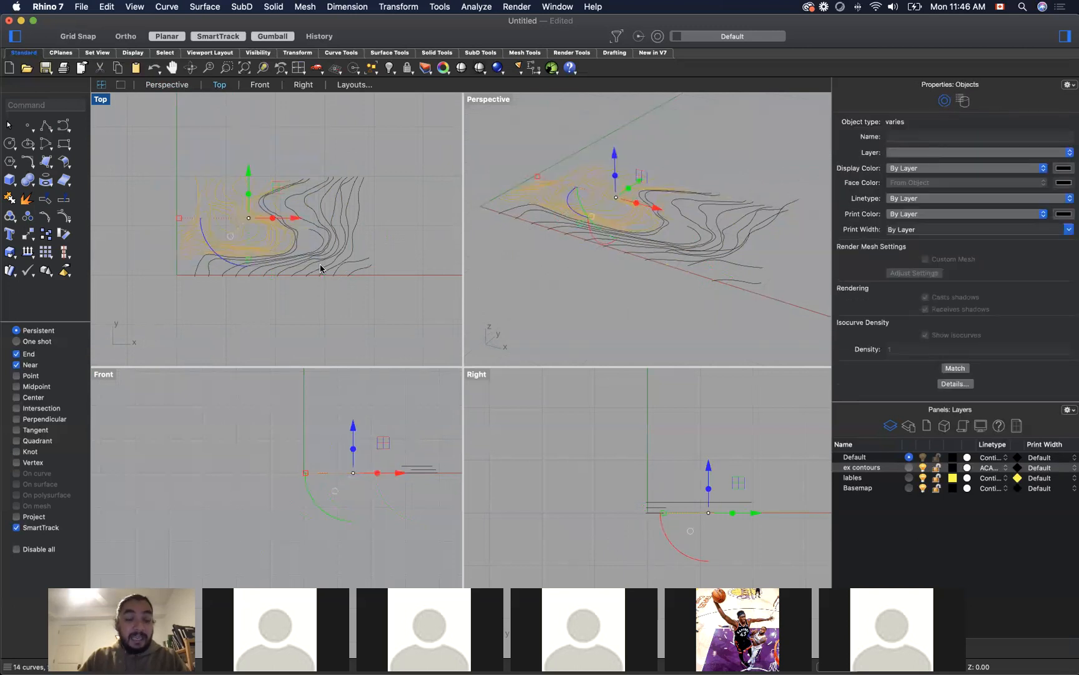
pyautogui.click(189, 150)
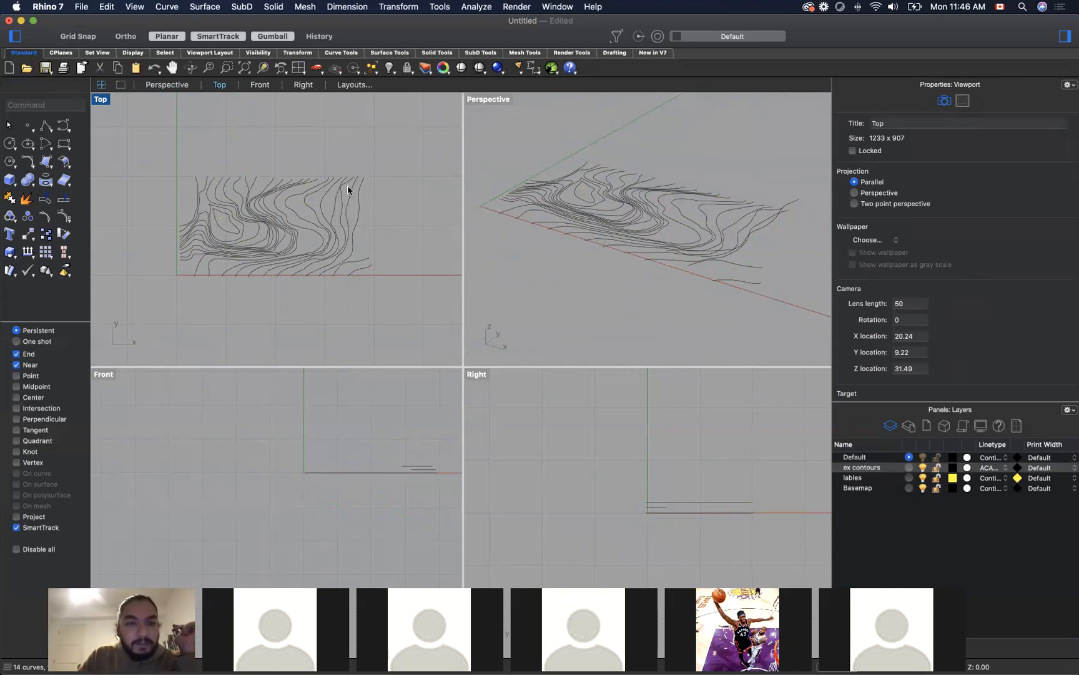
pyautogui.moveTo(348, 190); pyautogui.dragTo(273, 188)
pyautogui.press('super+z')
pyautogui.click(358, 165)
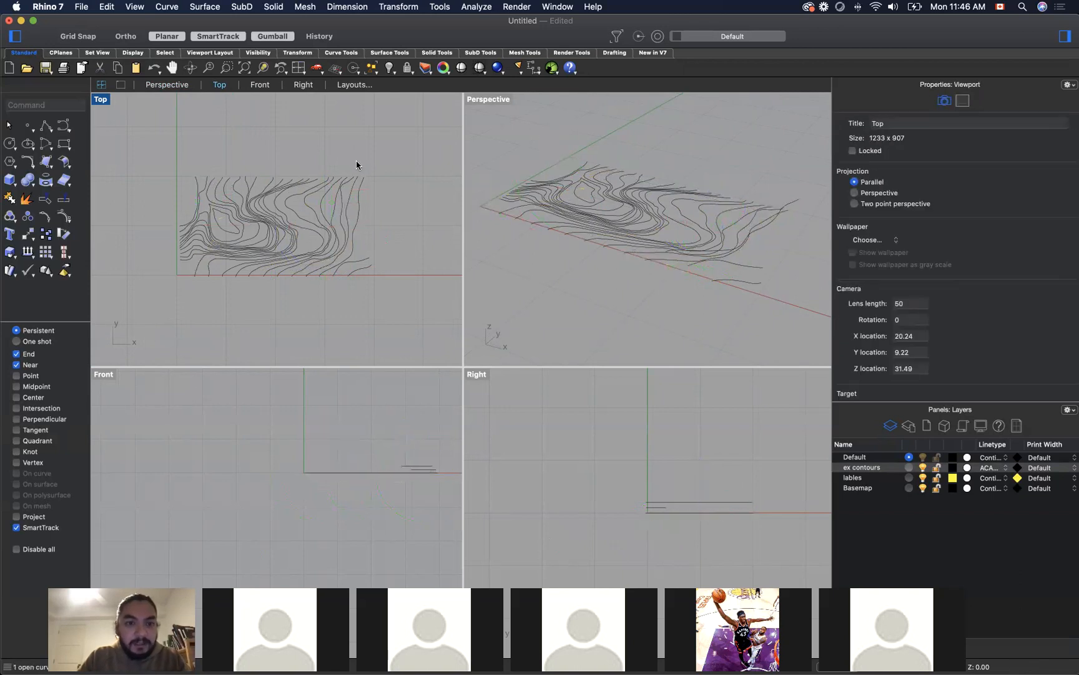
# Step: Try to select the remaining contours together with the closed peak contour and move them up 3 units in Z
pyautogui.moveTo(350, 160); pyautogui.dragTo(142, 188)
pyautogui.keyDown('shift'); pyautogui.click(224, 214); pyautogui.keyUp('shift')
pyautogui.keyDown('shift'); pyautogui.click(218, 215); pyautogui.keyUp('shift')
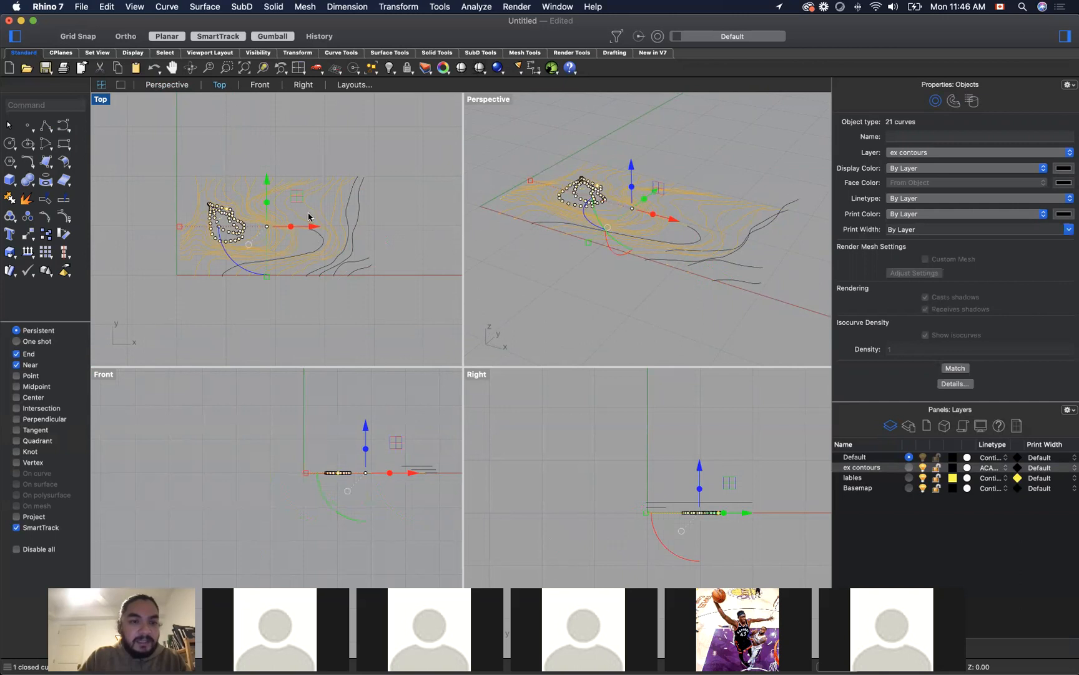
pyautogui.click(631, 168)
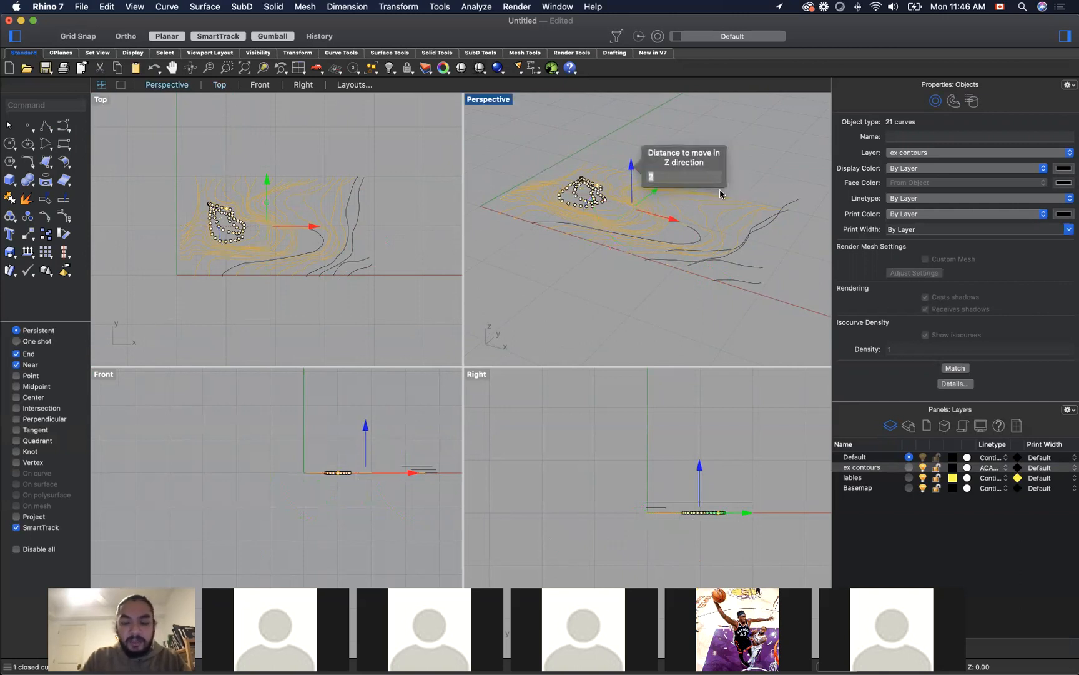
pyautogui.write('3')
pyautogui.press('Return')
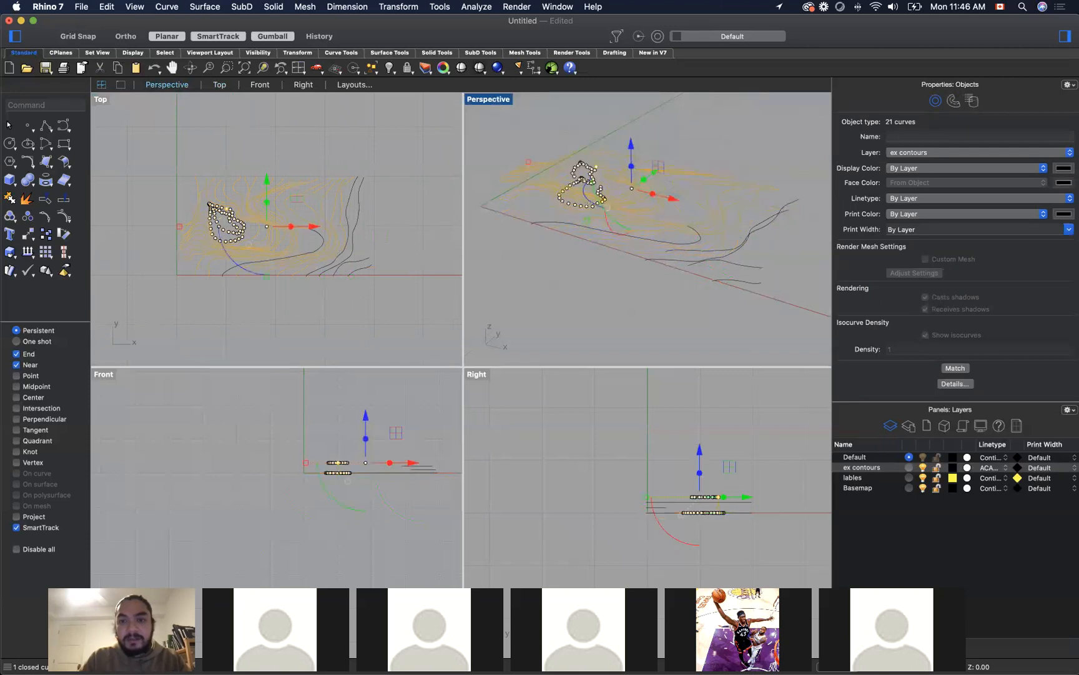
pyautogui.press('Escape')
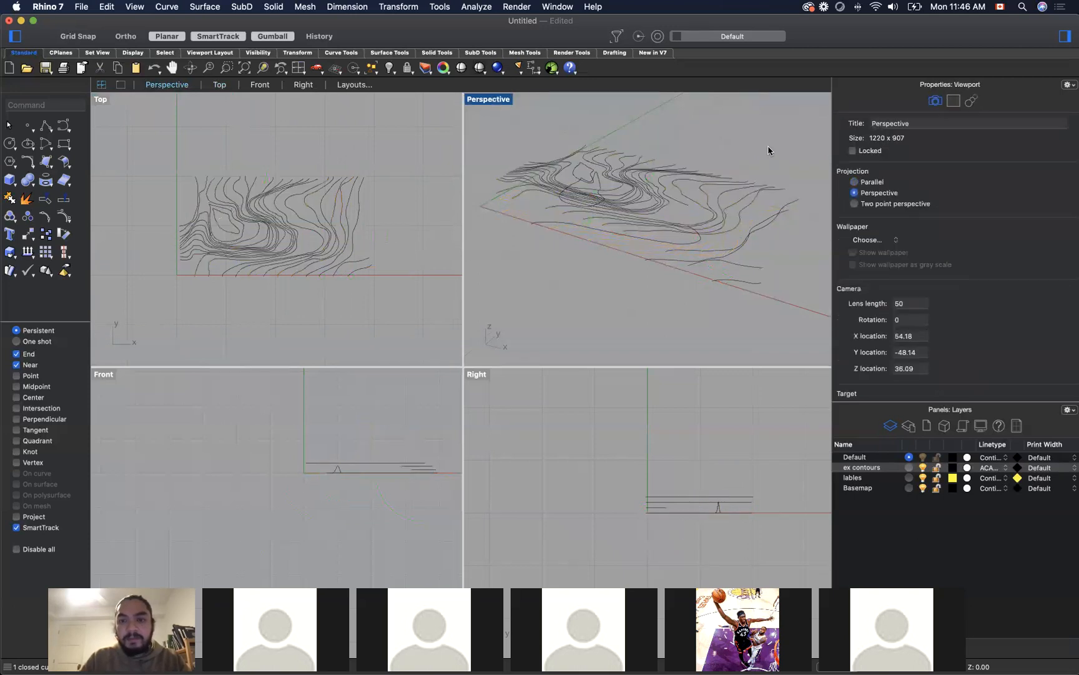
# Step: Inspect the raised contours from a low side angle in the Perspective viewport and undo their 3-unit lift
pyautogui.moveTo(641, 303); pyautogui.dragTo(674, 281, button='right')
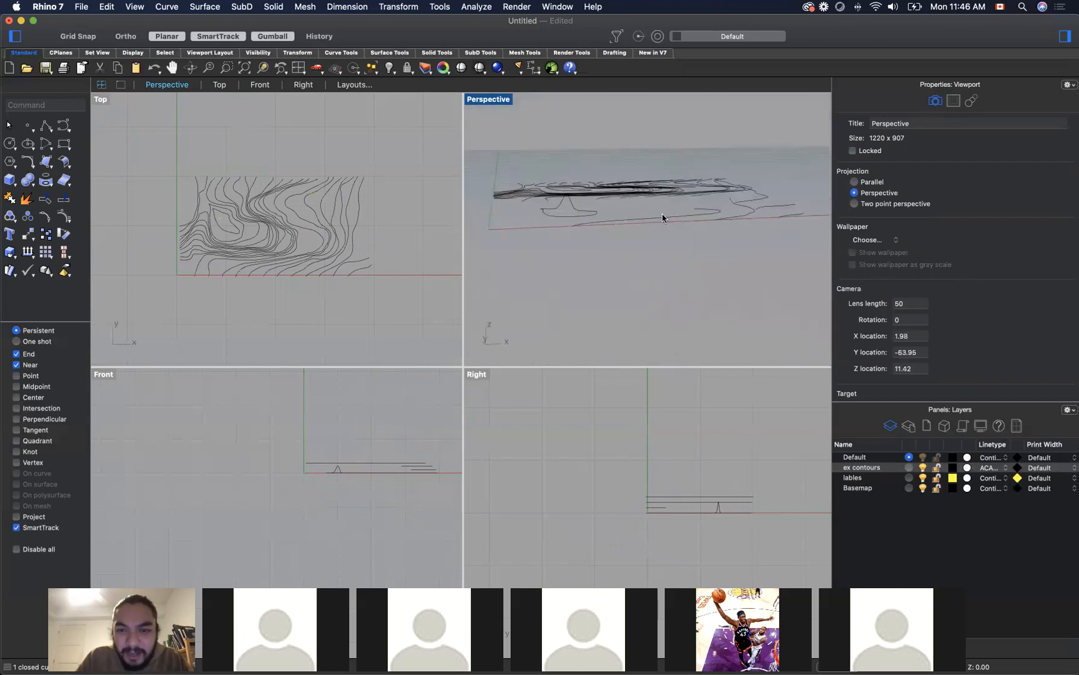
pyautogui.click(697, 217)
pyautogui.click(626, 253)
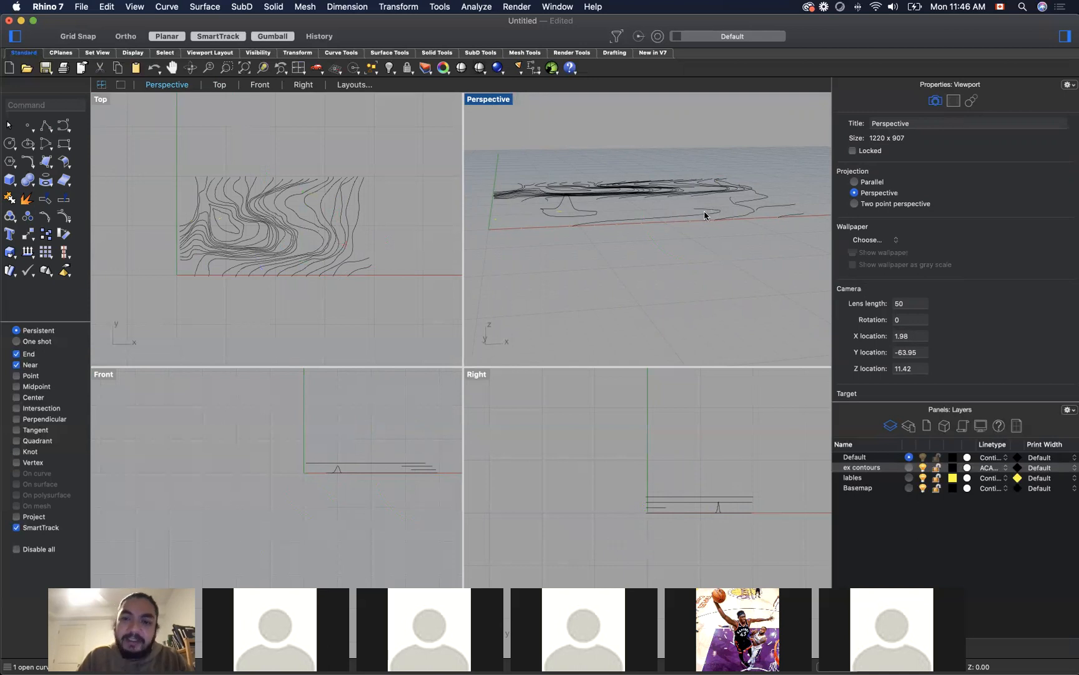
pyautogui.press('super+z')
pyautogui.moveTo(661, 257); pyautogui.dragTo(702, 252, button='right')
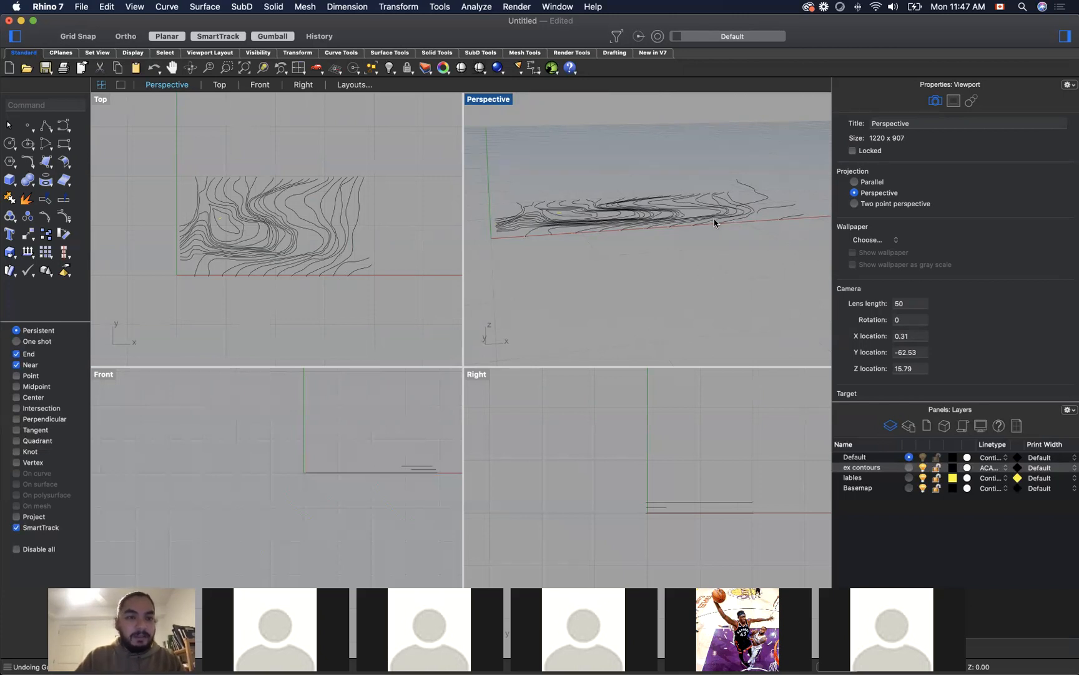
# Step: Close the Untitled document without saving it, returning to the ElevationLines document
pyautogui.press('super+w')
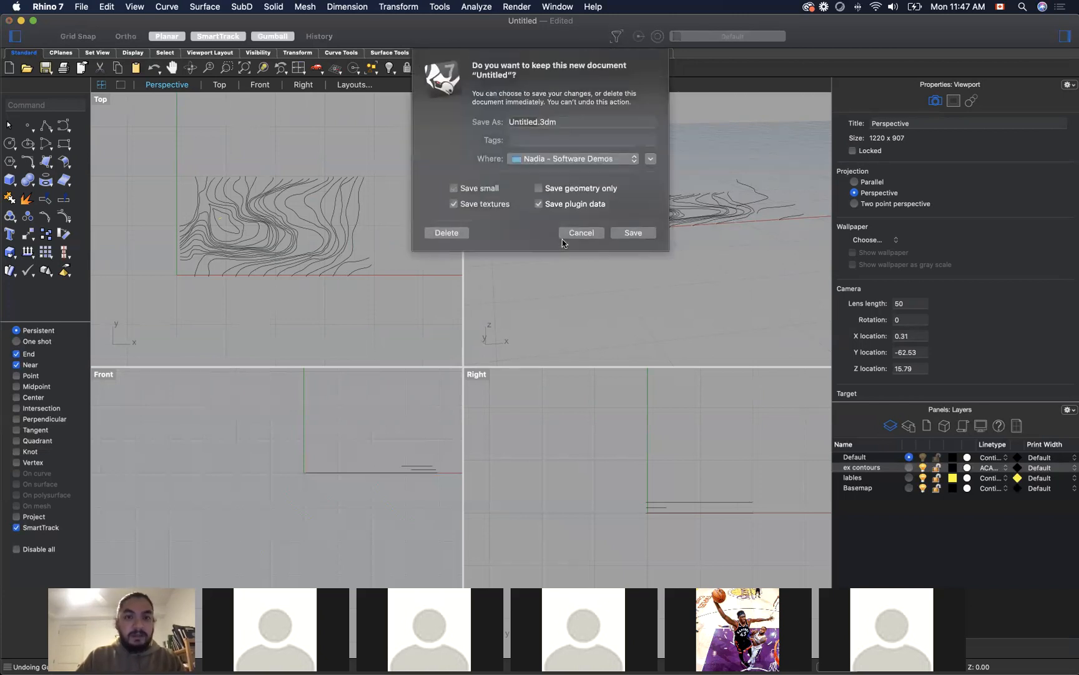
pyautogui.click(447, 232)
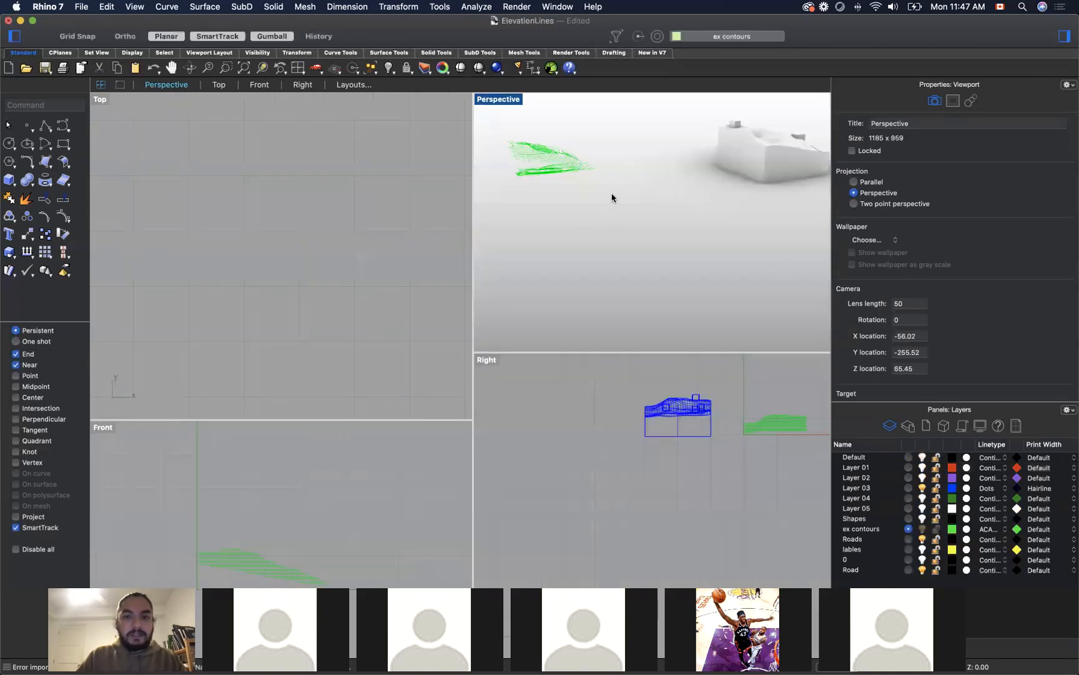
# Step: Undo the last import in ElevationLines and examine the green elevated contours in the Perspective viewport
pyautogui.moveTo(598, 195); pyautogui.dragTo(565, 139, button='right')
pyautogui.scroll(10, 565, 139)
pyautogui.moveTo(643, 243)
pyautogui.mouseDown(button='right')
pyautogui.moveTo(658, 161)
pyautogui.moveTo(638, 236)
pyautogui.mouseUp(button='right')
pyautogui.press('super+z')
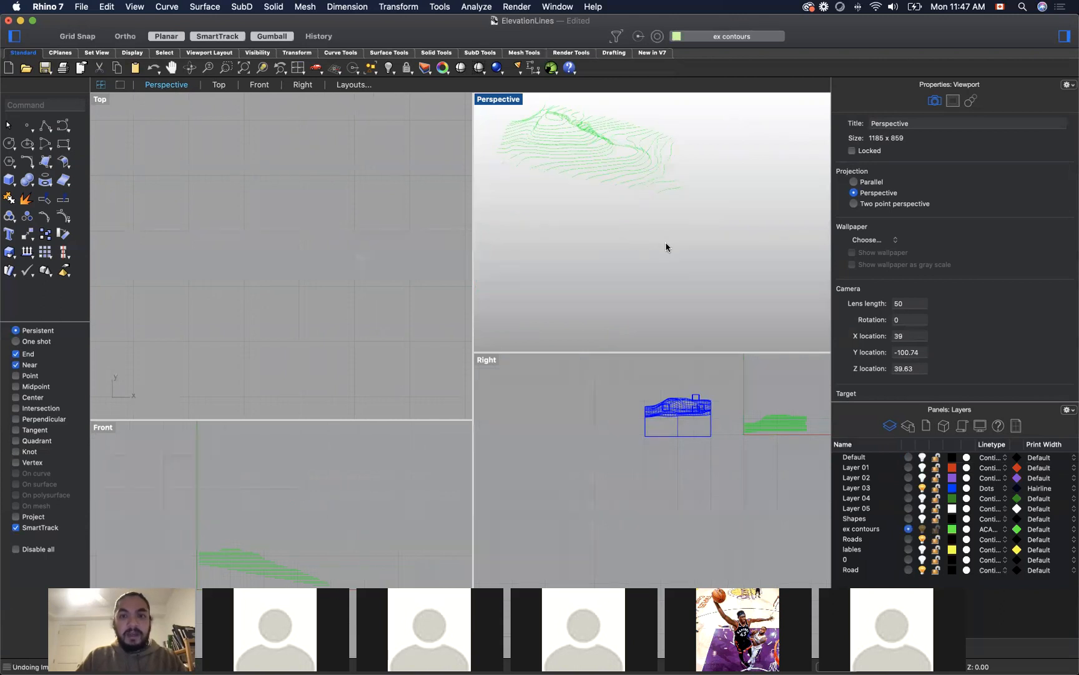
pyautogui.scroll(-9, 636, 220)
pyautogui.scroll(10, 636, 219)
pyautogui.moveTo(697, 274)
pyautogui.mouseDown(button='right')
pyautogui.moveTo(665, 272)
pyautogui.moveTo(700, 279)
pyautogui.mouseUp(button='right')
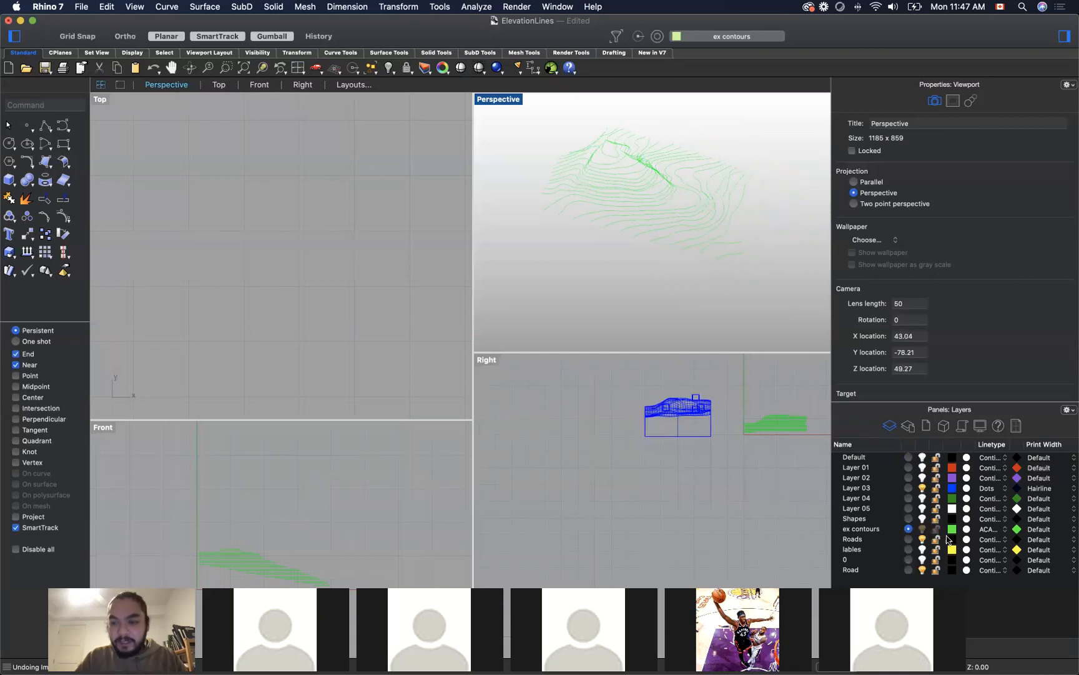
# Step: Change the ex contours layer's colour from green to black
pyautogui.click(952, 531)
pyautogui.moveTo(525, 322); pyautogui.dragTo(509, 356)
pyautogui.click(591, 442)
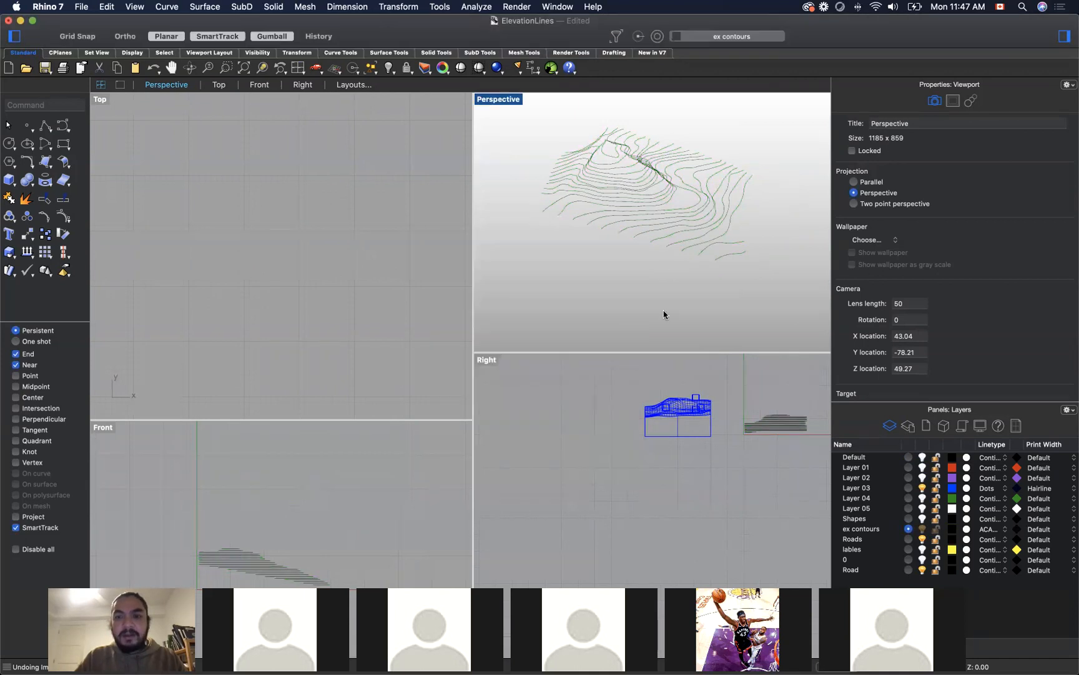
# Step: Examine the elevated contours in the Perspective viewport from low side angles and from above
pyautogui.moveTo(684, 290)
pyautogui.mouseDown(button='right')
pyautogui.moveTo(641, 289)
pyautogui.moveTo(662, 289)
pyautogui.moveTo(677, 253)
pyautogui.moveTo(699, 248)
pyautogui.moveTo(716, 270)
pyautogui.moveTo(687, 270)
pyautogui.mouseUp(button='right')
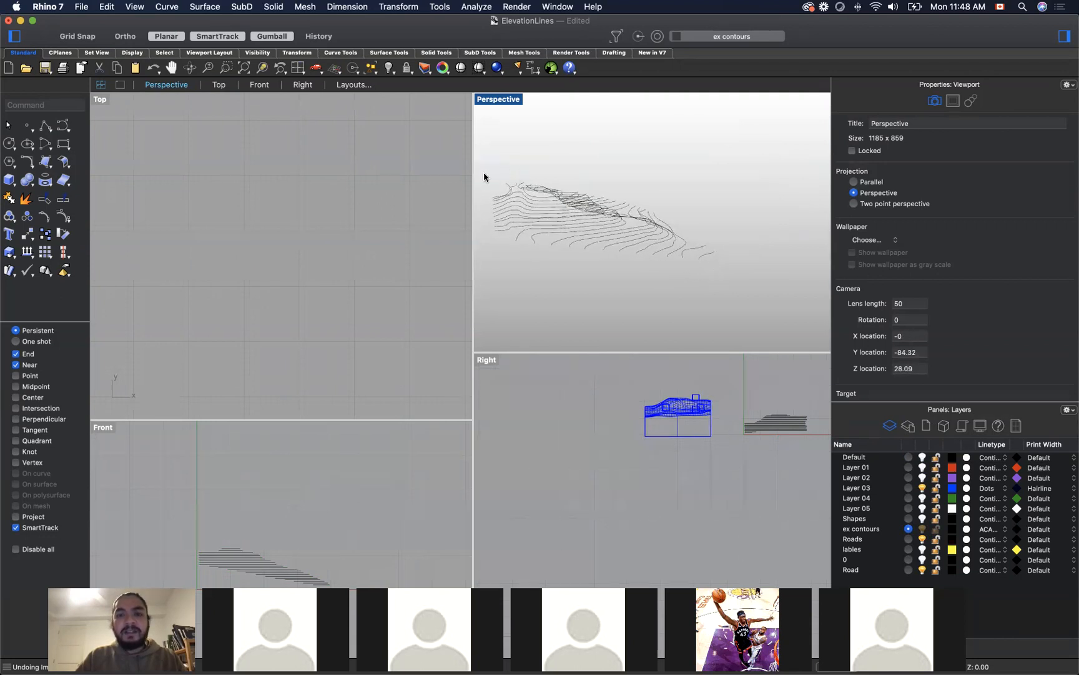
pyautogui.moveTo(688, 296); pyautogui.dragTo(650, 302, button='right')
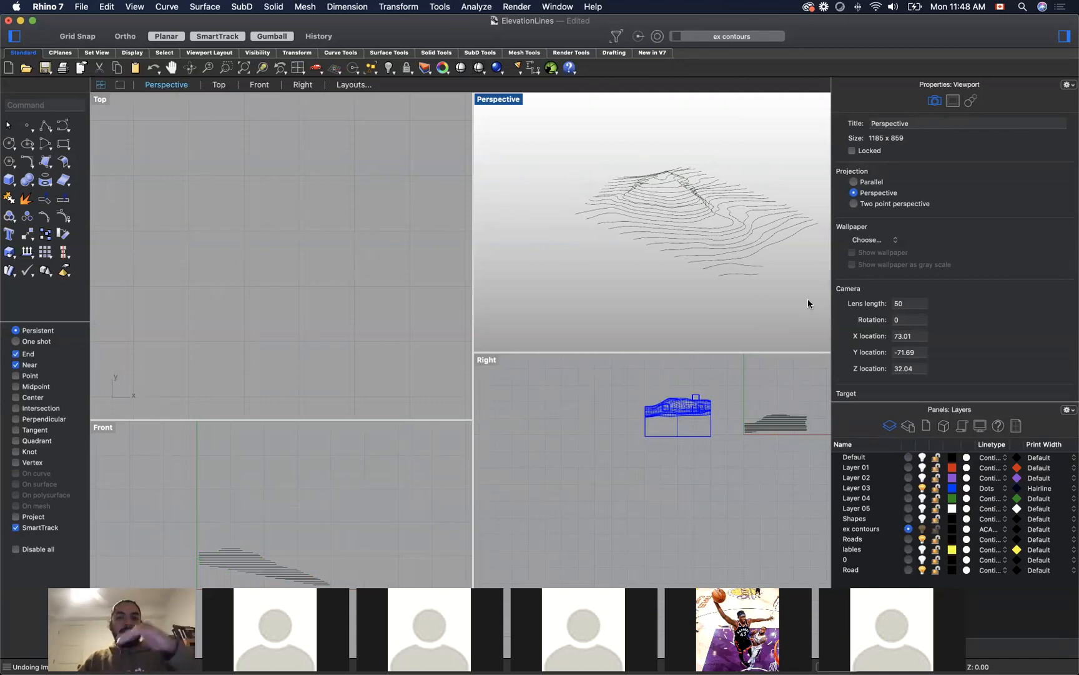
pyautogui.moveTo(711, 301); pyautogui.dragTo(741, 319, button='right')
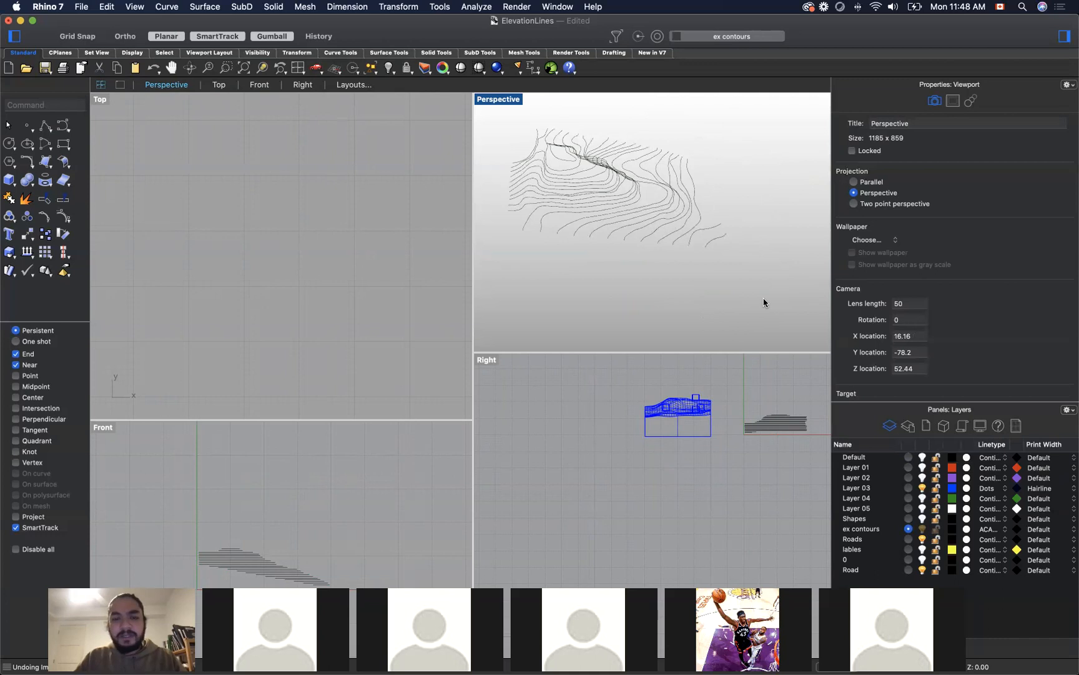
pyautogui.moveTo(655, 288); pyautogui.dragTo(640, 247, button='right')
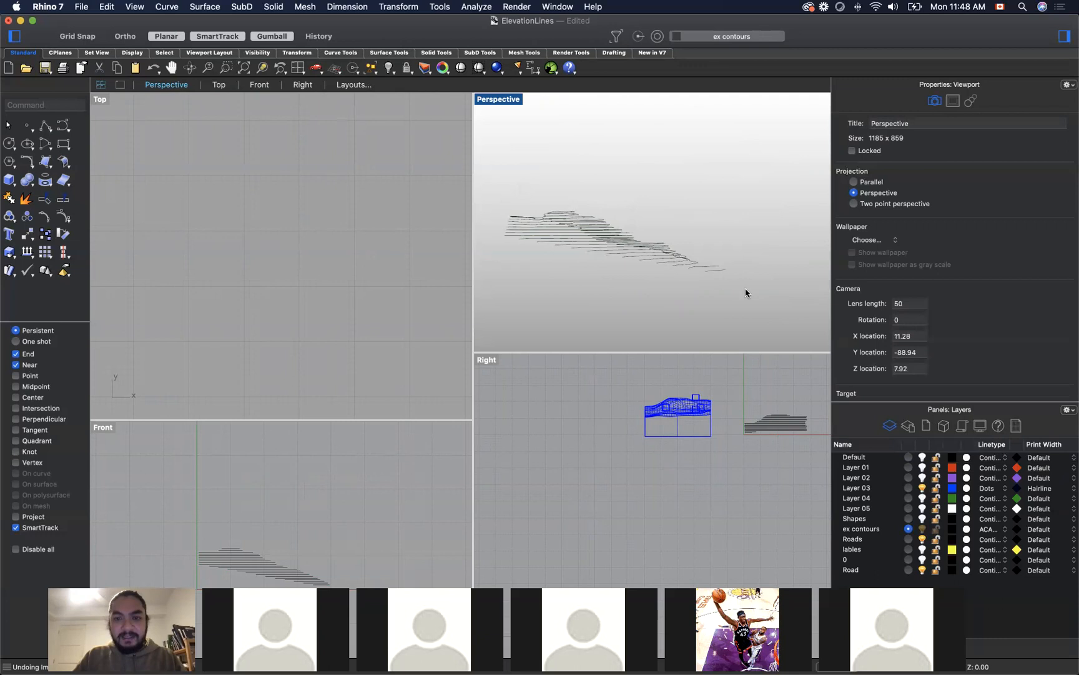
pyautogui.moveTo(724, 291); pyautogui.dragTo(622, 270, button='right')
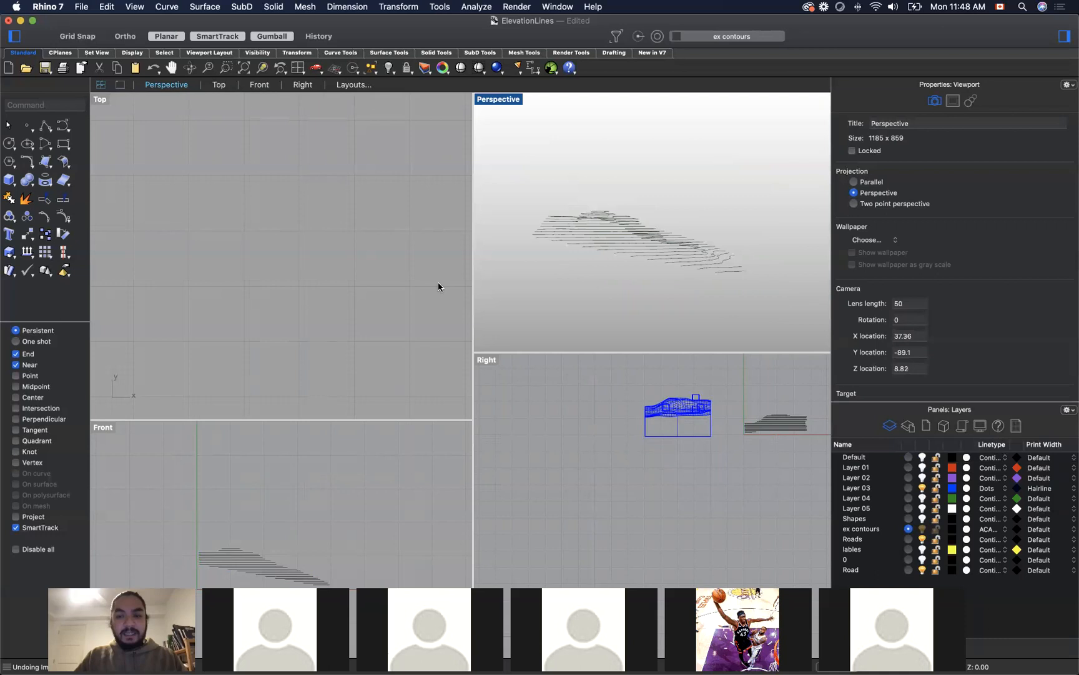
pyautogui.moveTo(643, 311); pyautogui.dragTo(673, 346, button='right')
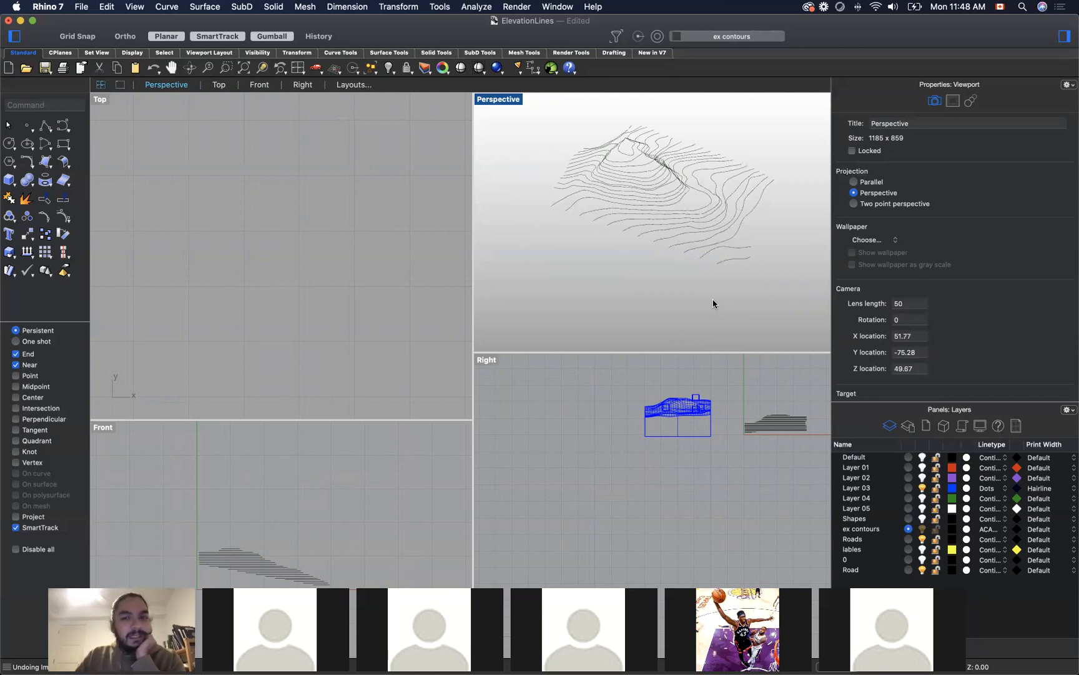
pyautogui.moveTo(694, 306); pyautogui.dragTo(722, 273, button='right')
pyautogui.moveTo(712, 263); pyautogui.dragTo(677, 302, button='right')
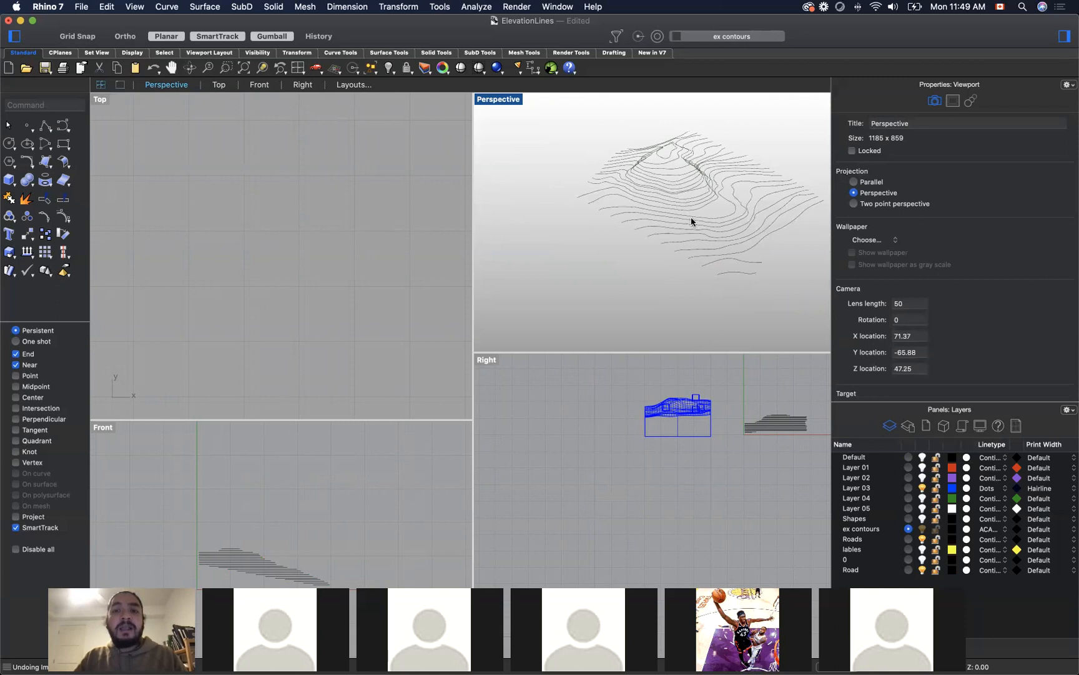
# Step: Loft two adjacent open contours on the lower hillside with Normal style and no cross-section simplification
pyautogui.scroll(6, 702, 154)
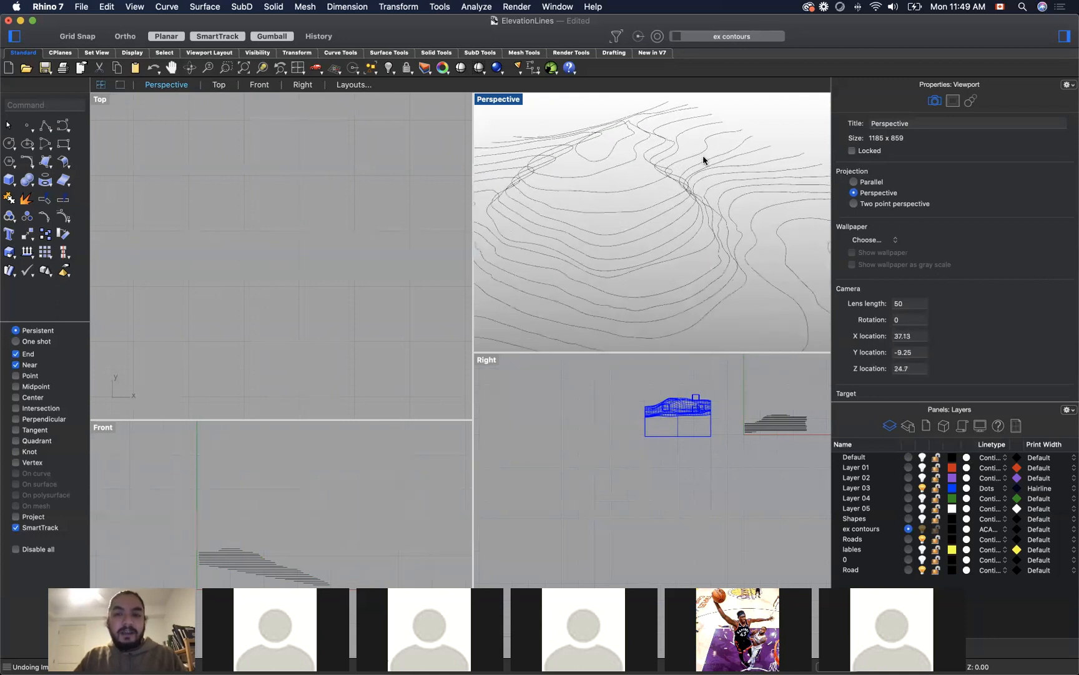
pyautogui.write('loft')
pyautogui.press('Return')
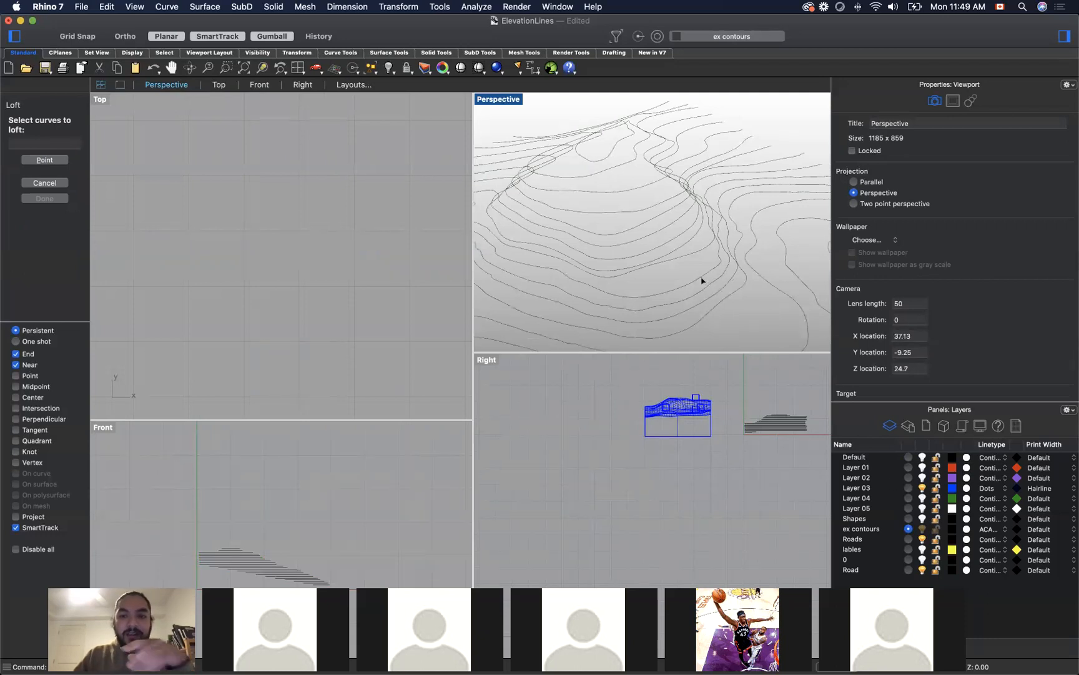
pyautogui.click(689, 257)
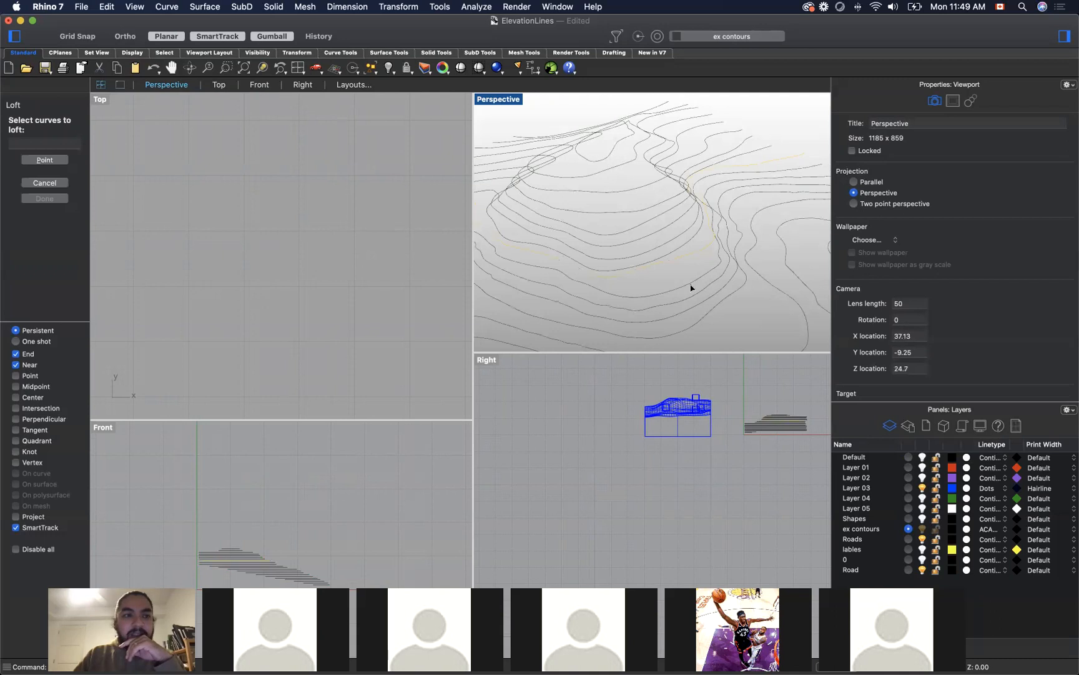
pyautogui.click(690, 286)
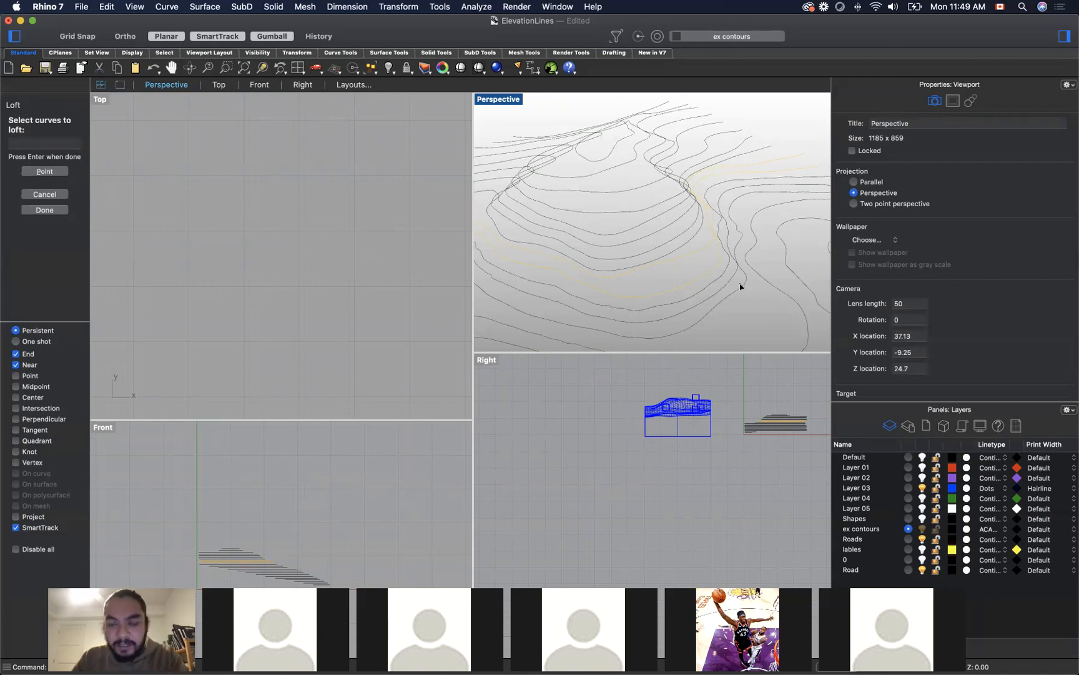
pyautogui.press('Return')
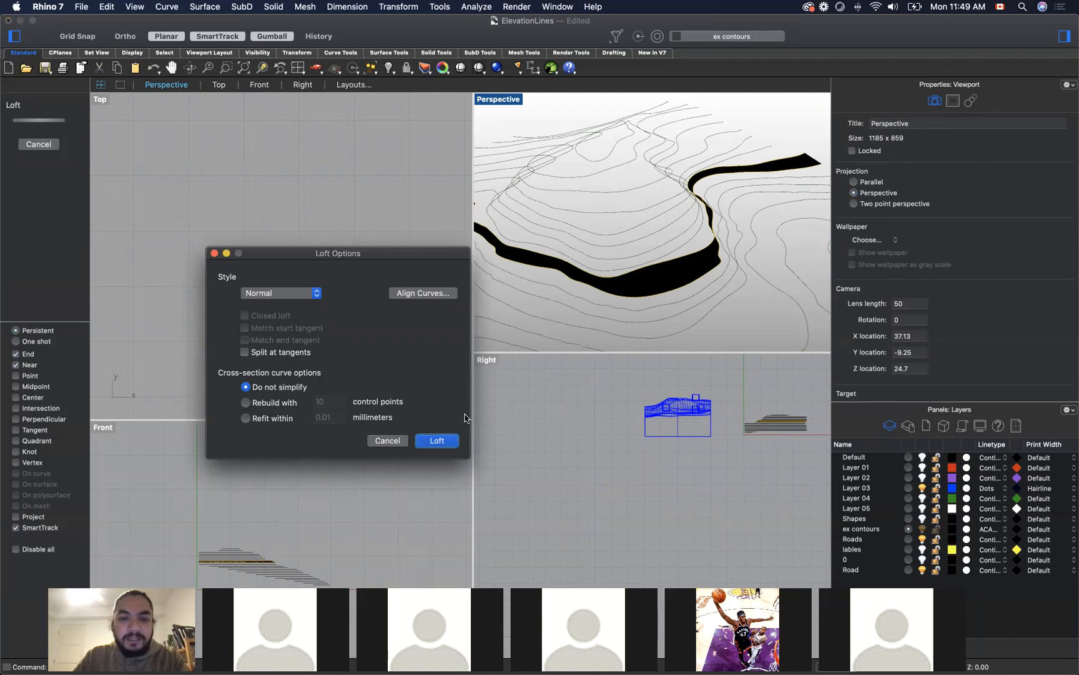
pyautogui.click(436, 441)
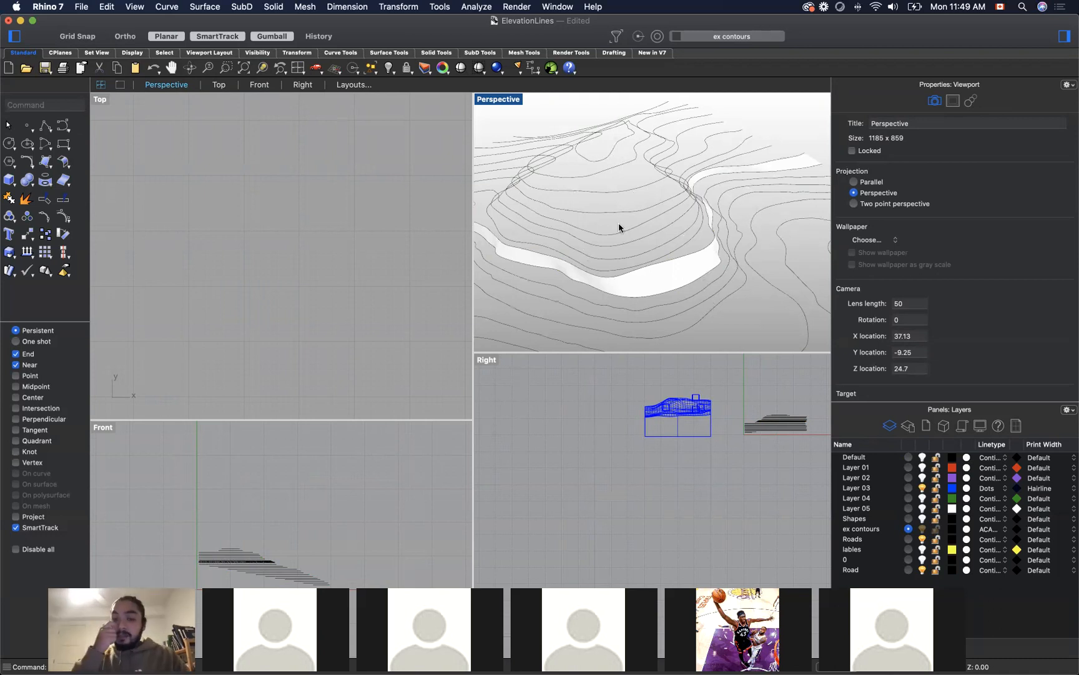
pyautogui.scroll(-5, 688, 186)
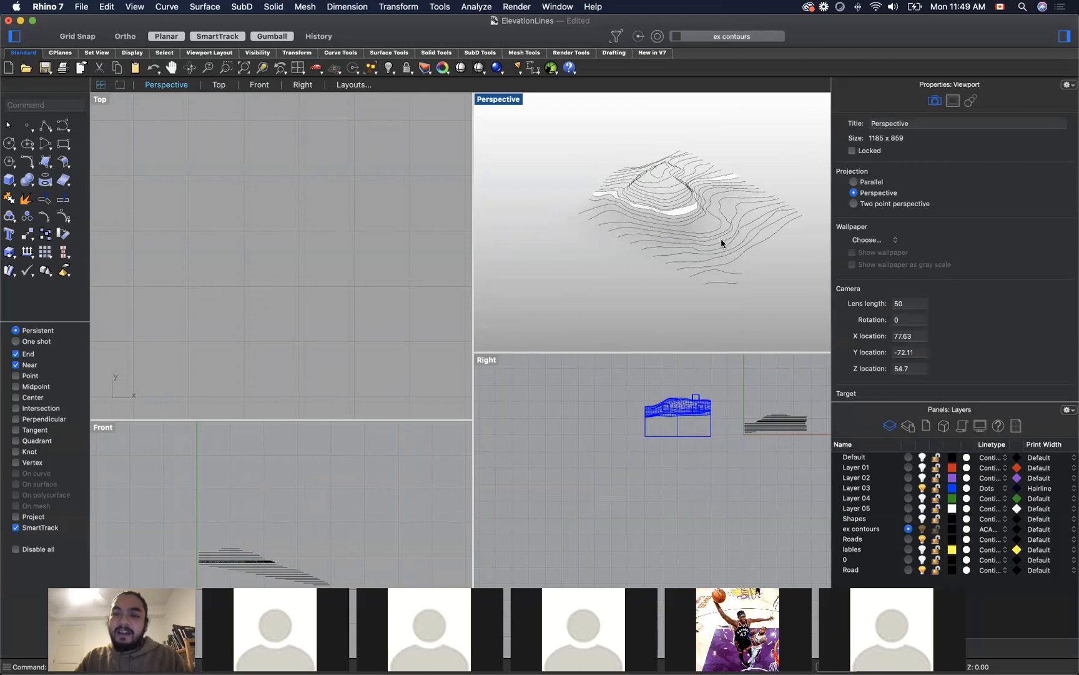
# Step: Loft the two closed contours at the peak, keeping their seam points, Normal style and no simplification
pyautogui.scroll(5, 681, 213)
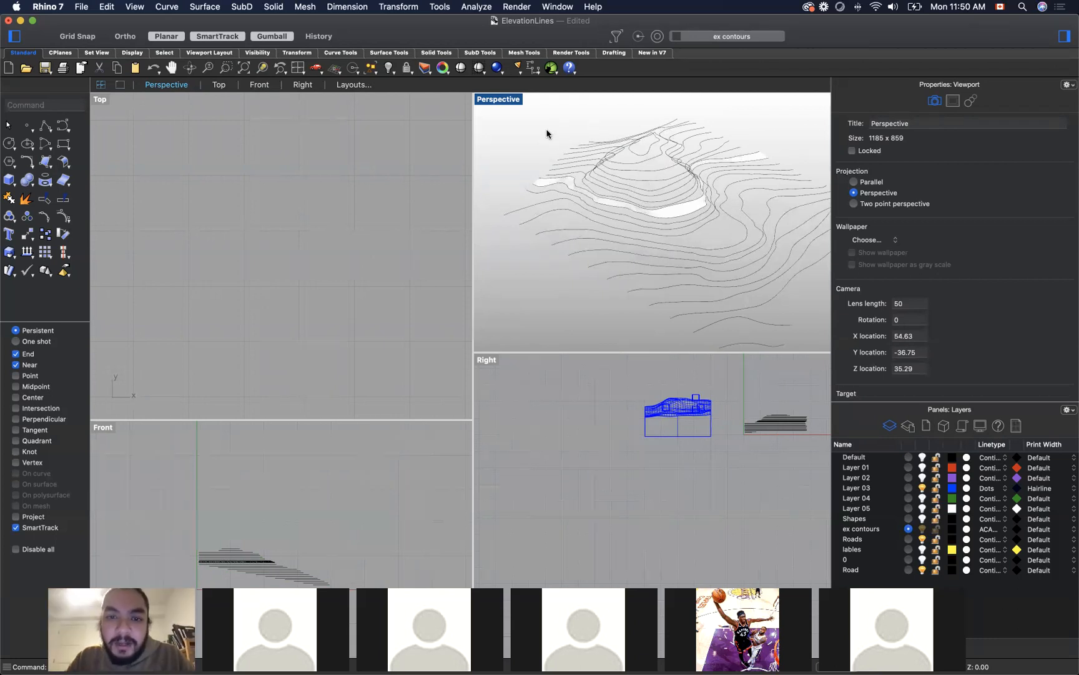
pyautogui.click(650, 151)
pyautogui.keyDown('shift'); pyautogui.click(654, 159); pyautogui.keyUp('shift')
pyautogui.write('Cl')
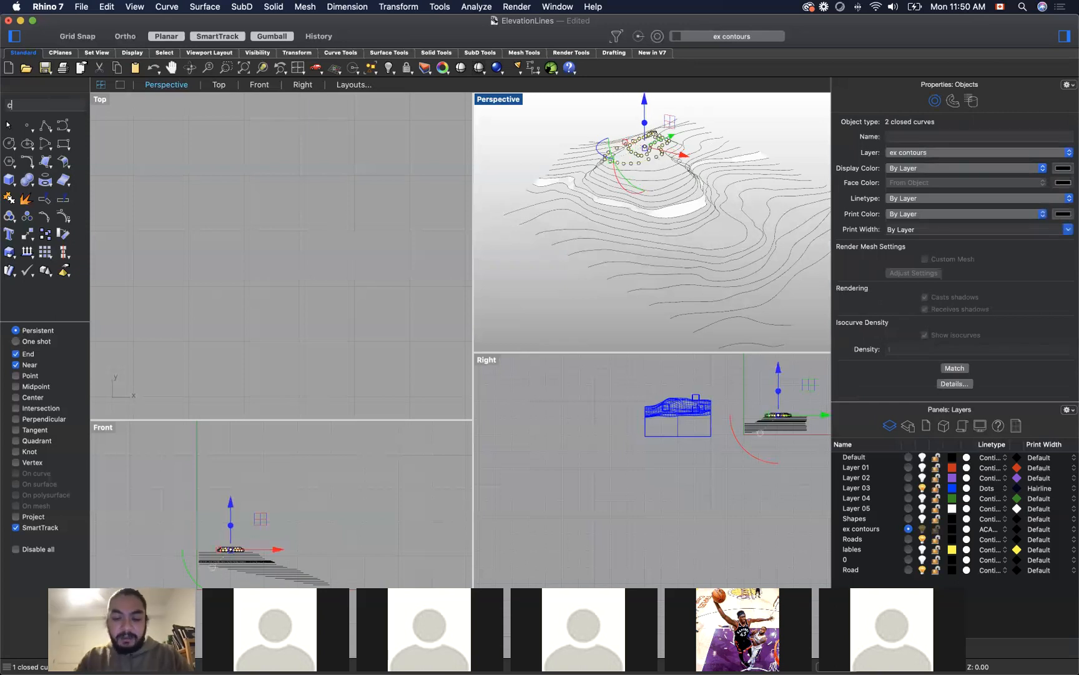
pyautogui.press('BackSpace')
pyautogui.press('BackSpace')
pyautogui.write('Loft')
pyautogui.press('Return')
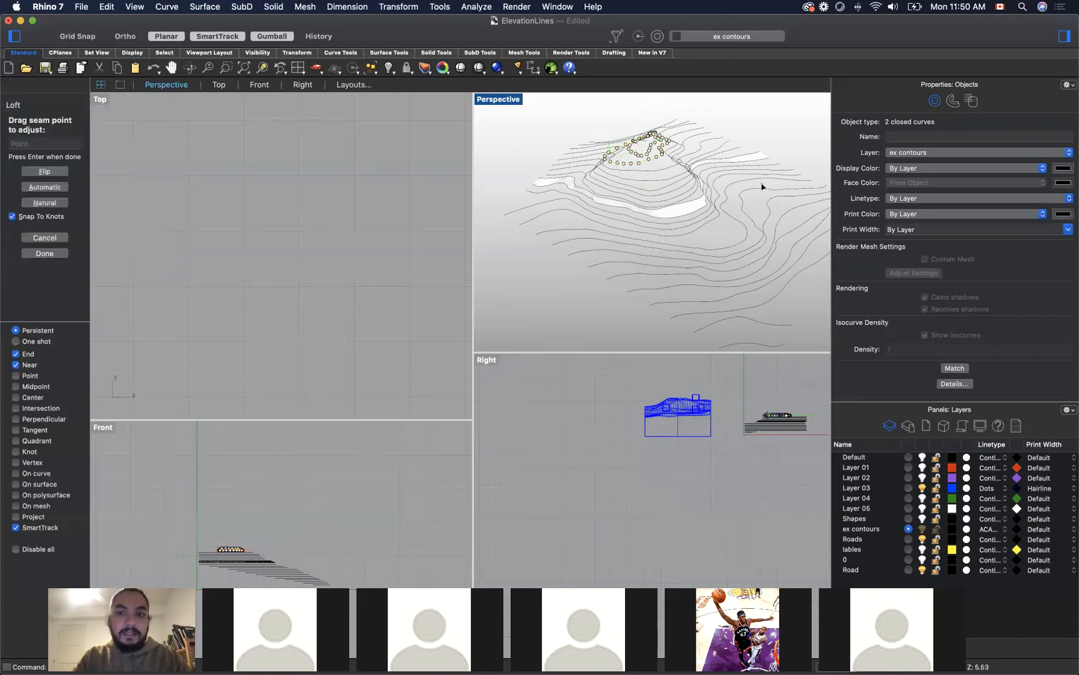
pyautogui.press('Return')
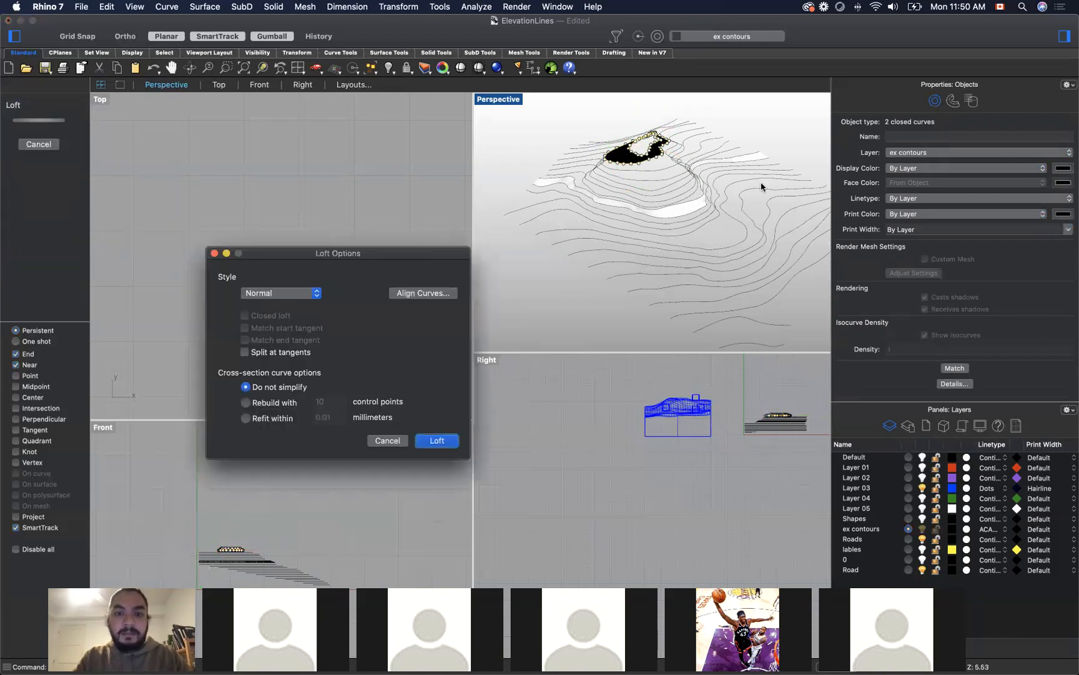
pyautogui.click(439, 441)
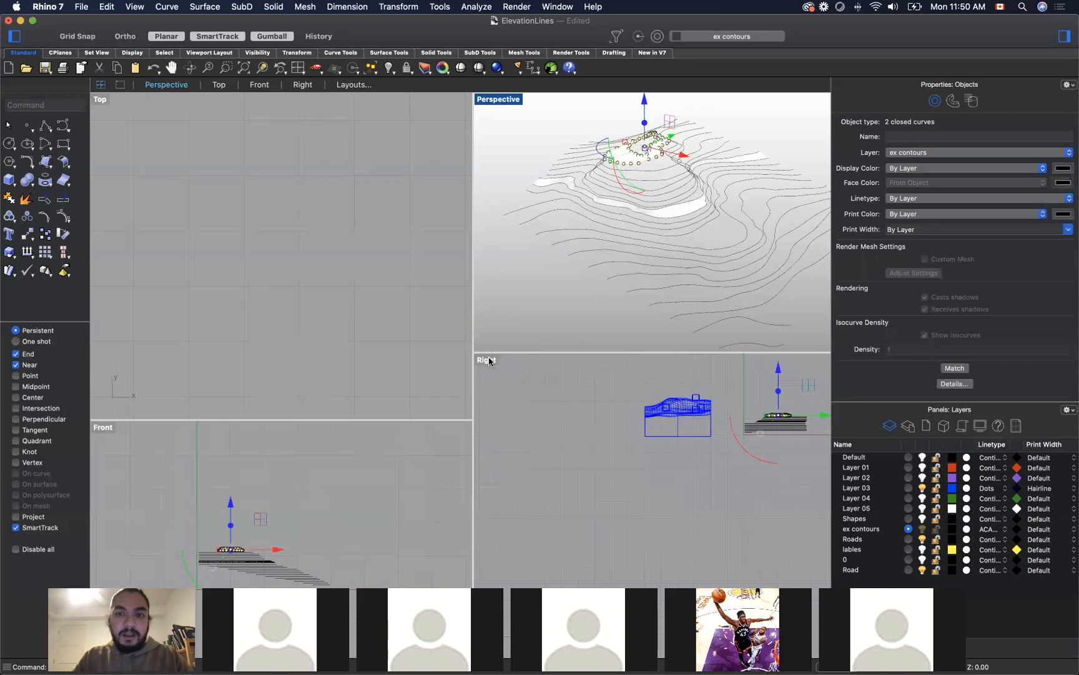
pyautogui.click(582, 131)
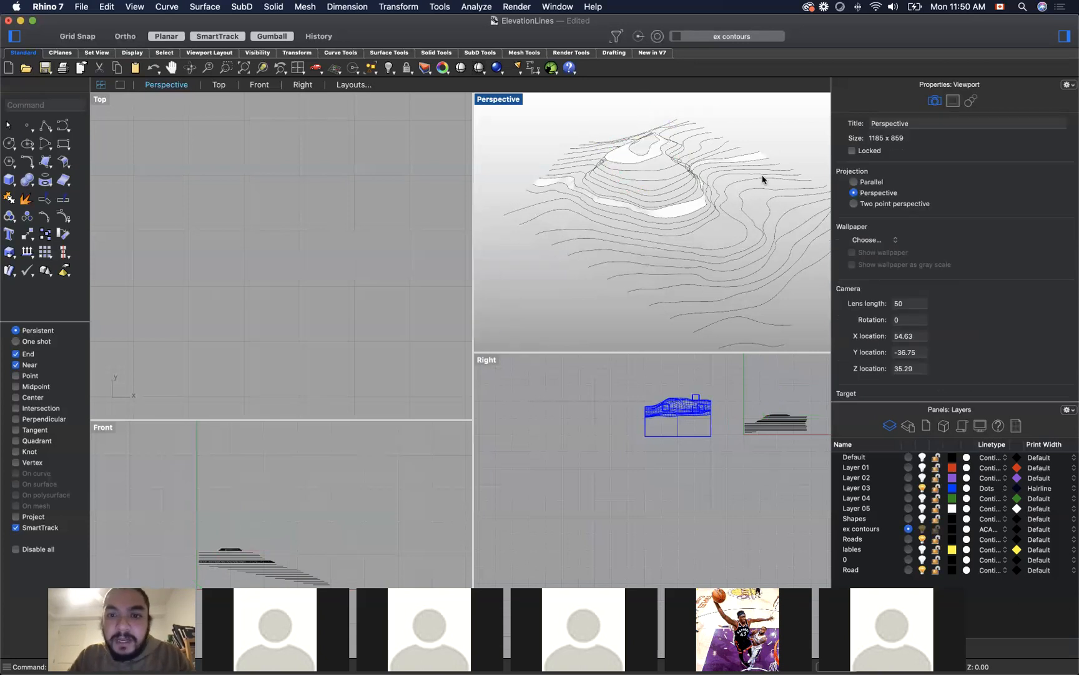
# Step: Try to loft the outer closed peak contour with the open contour just below it
pyautogui.click(652, 159)
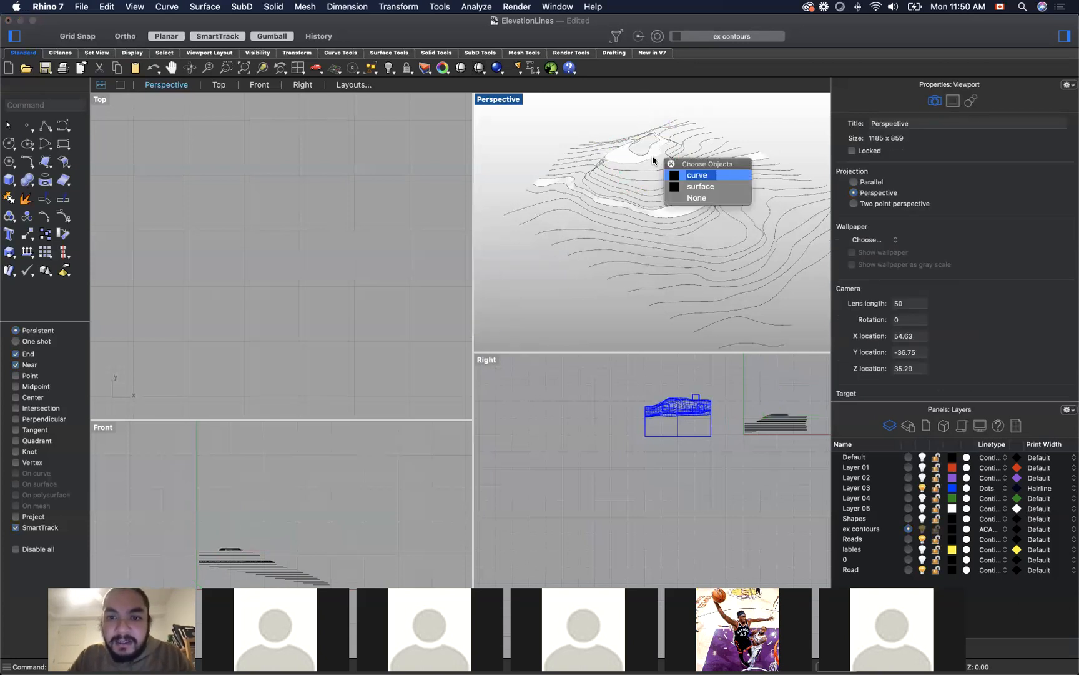
pyautogui.click(687, 175)
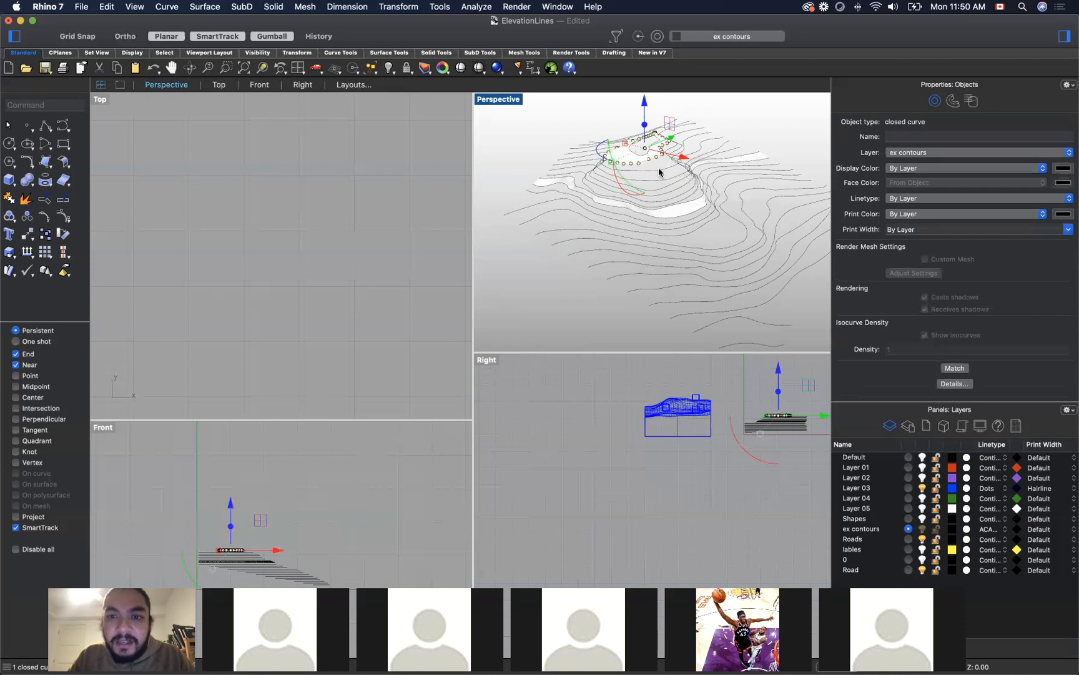
pyautogui.keyDown('shift'); pyautogui.click(660, 173); pyautogui.keyUp('shift')
pyautogui.write('Loft')
pyautogui.press('Return')
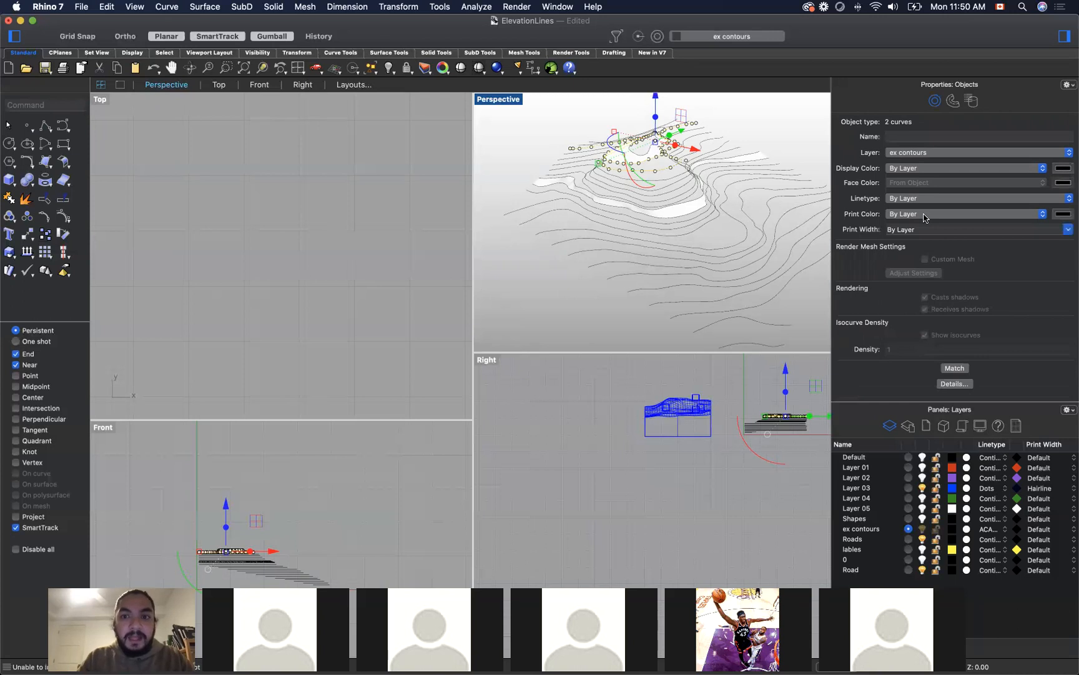
pyautogui.write('loft')
pyautogui.press('Return')
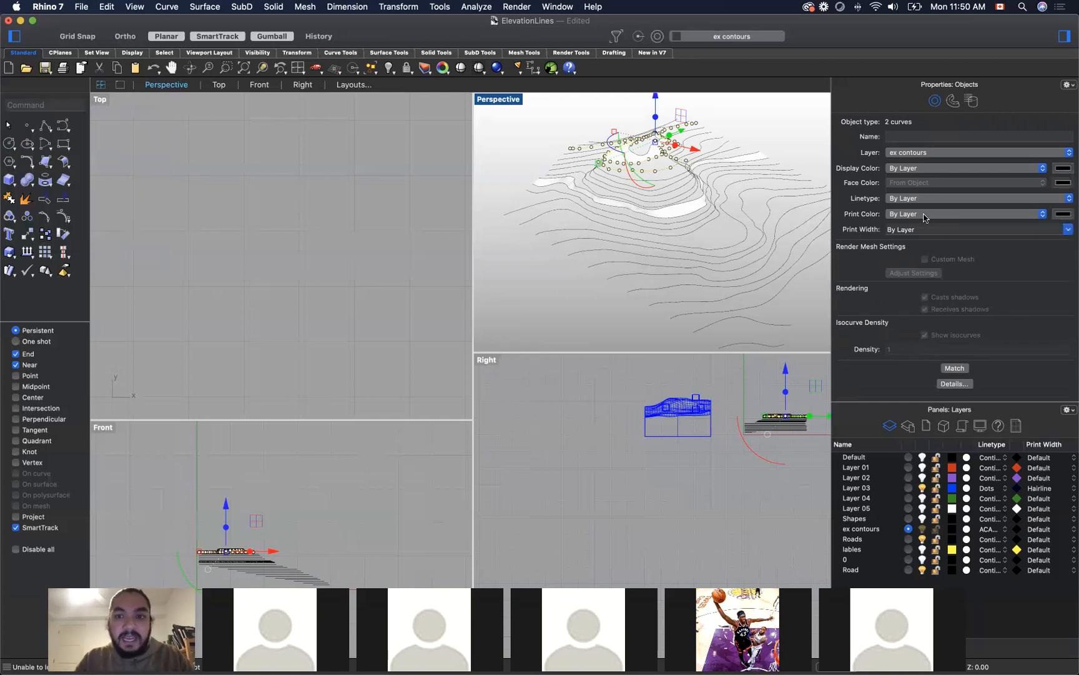
pyautogui.press('Escape')
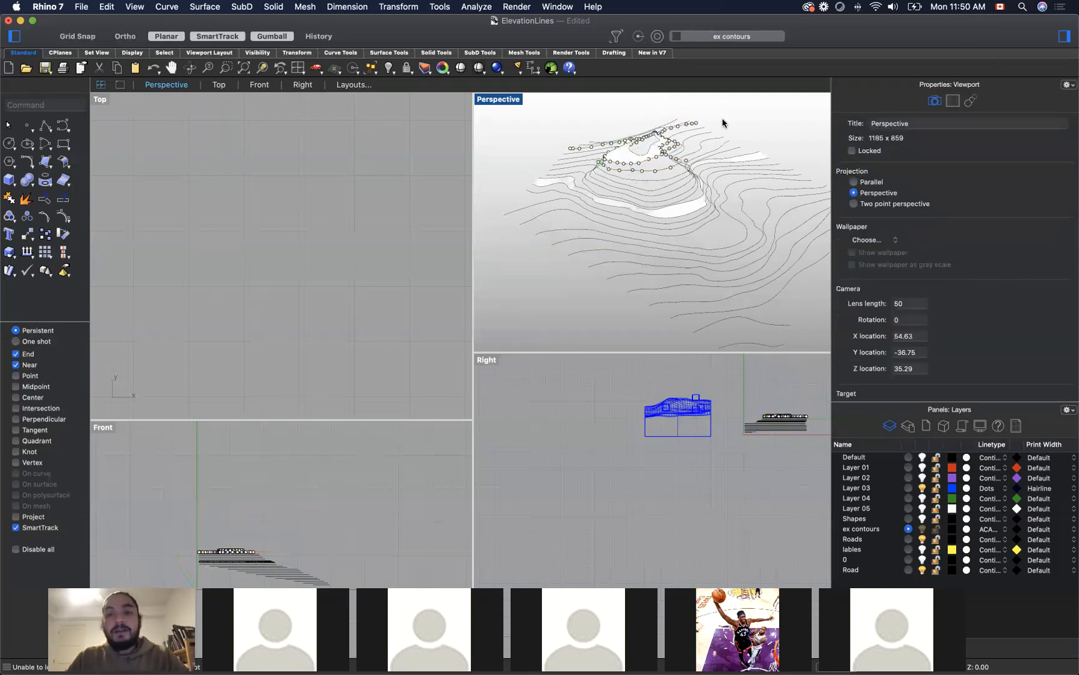
pyautogui.press('Escape')
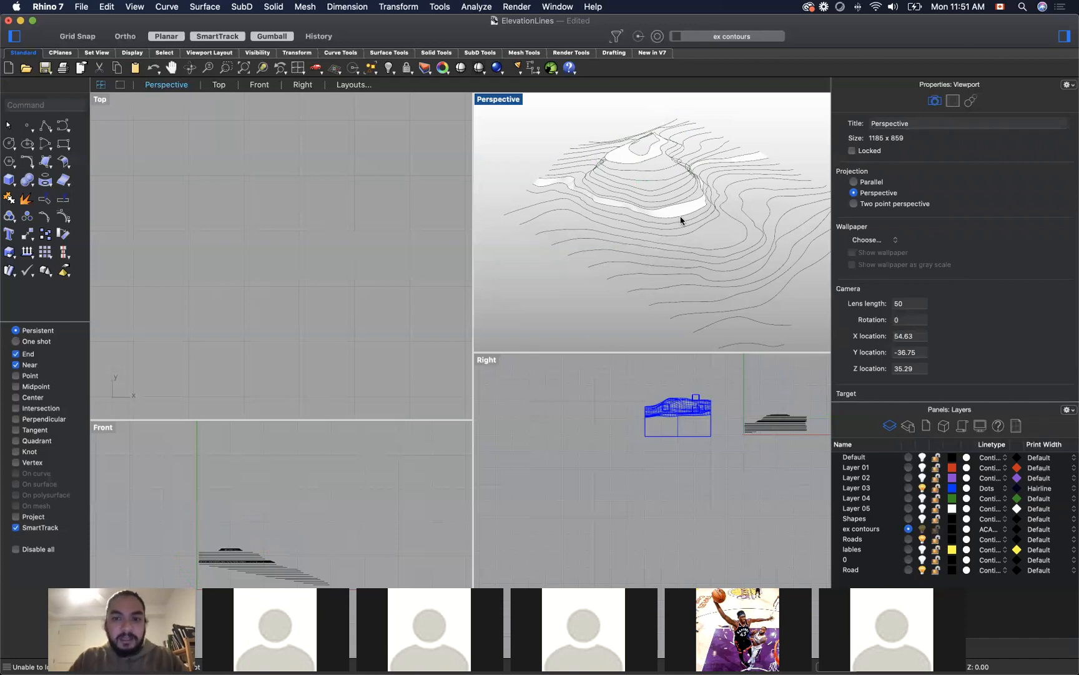
# Step: Undo both contour lofts, on the peak and on the lower hillside
pyautogui.press('super+z')
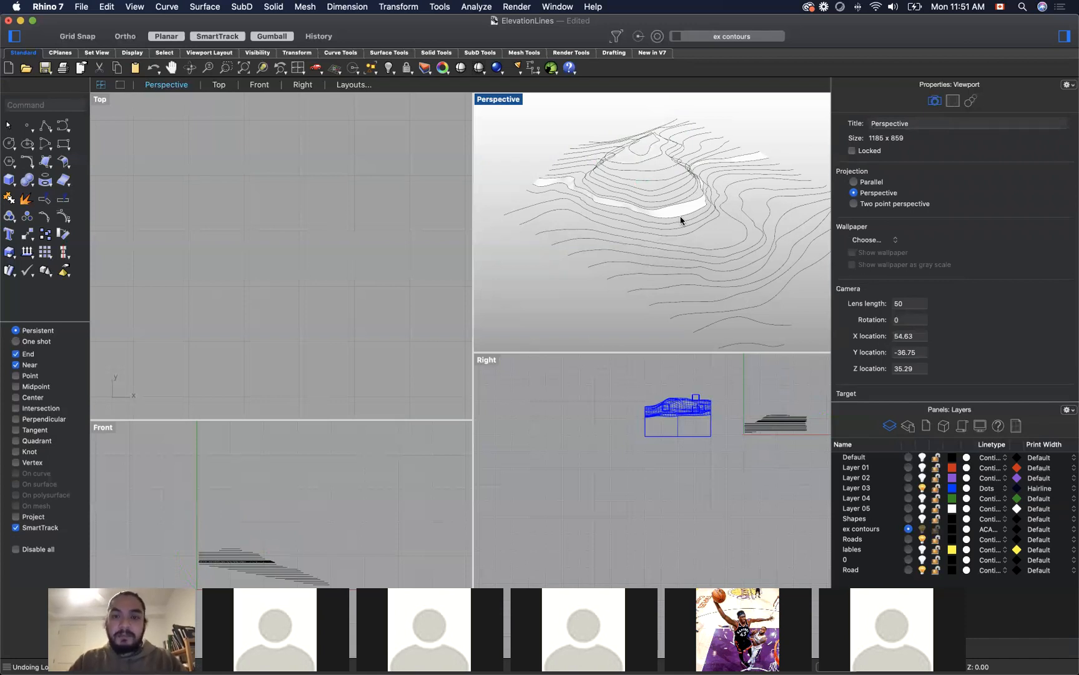
pyautogui.press('super+z')
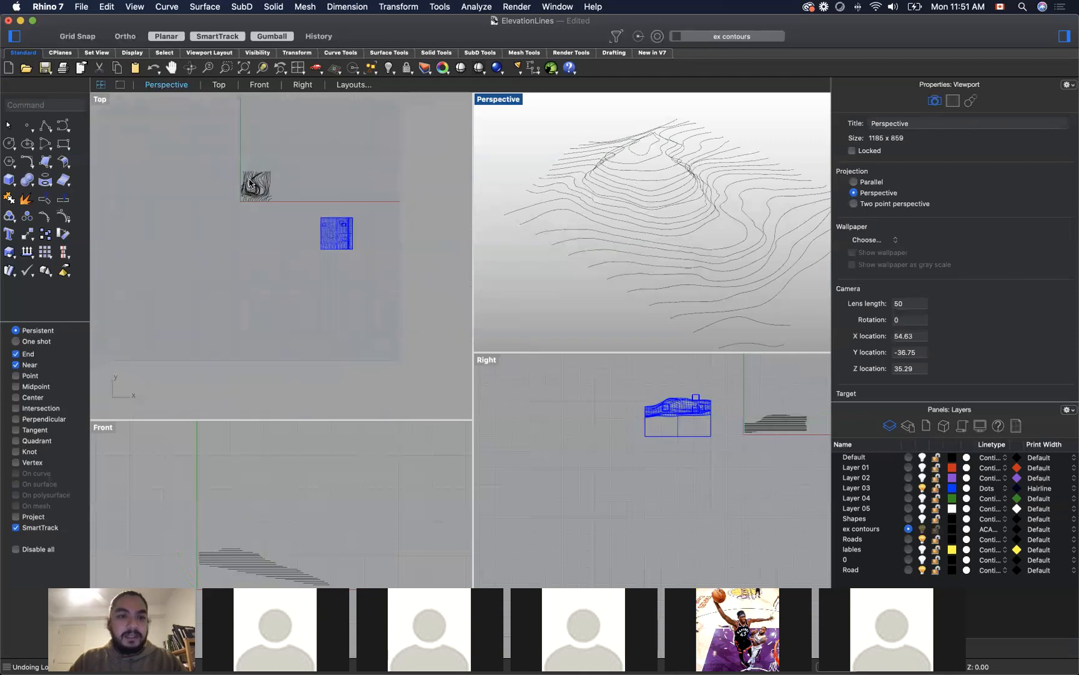
# Step: Start the Drape command with the contours framed in the Top viewport
pyautogui.scroll(6, 250, 183)
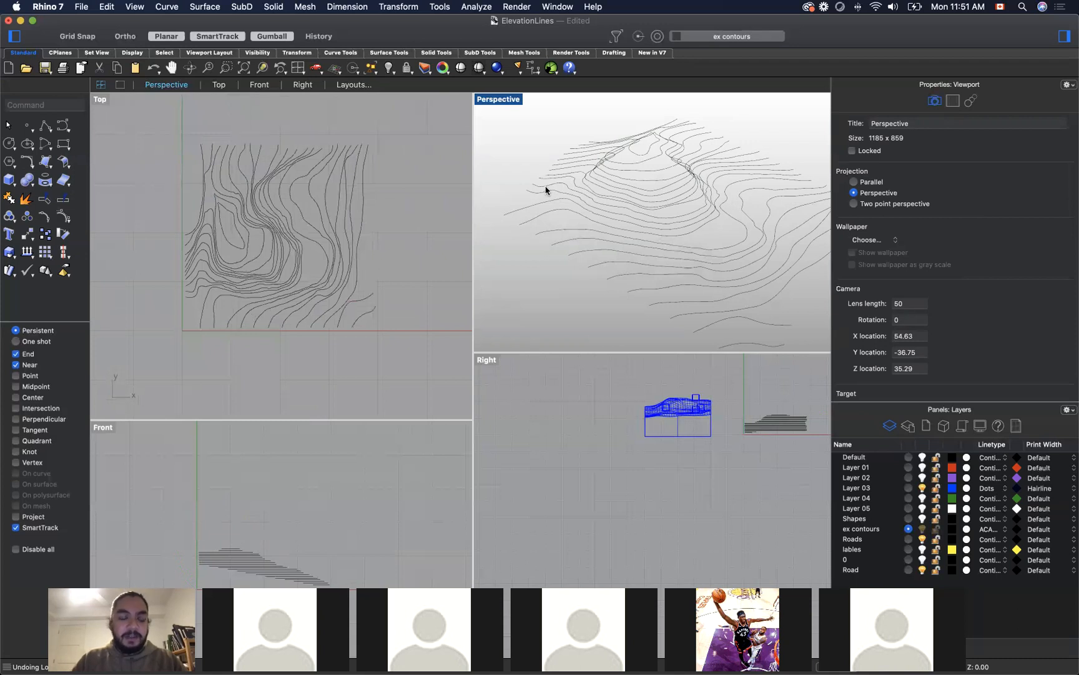
pyautogui.write('Drape')
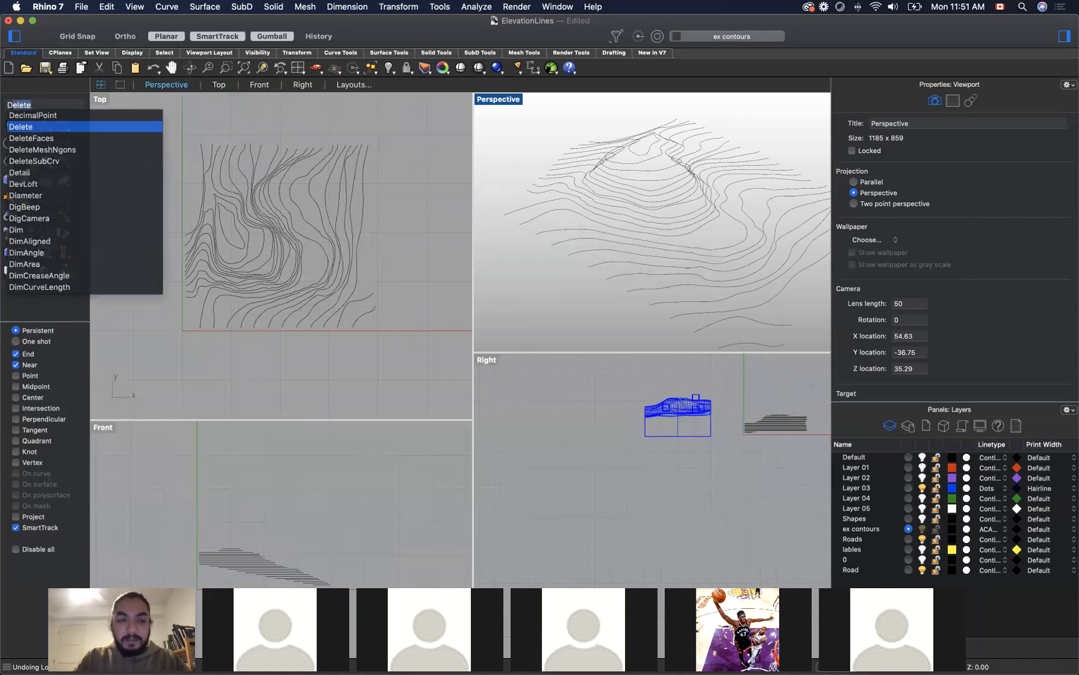
pyautogui.press('Return')
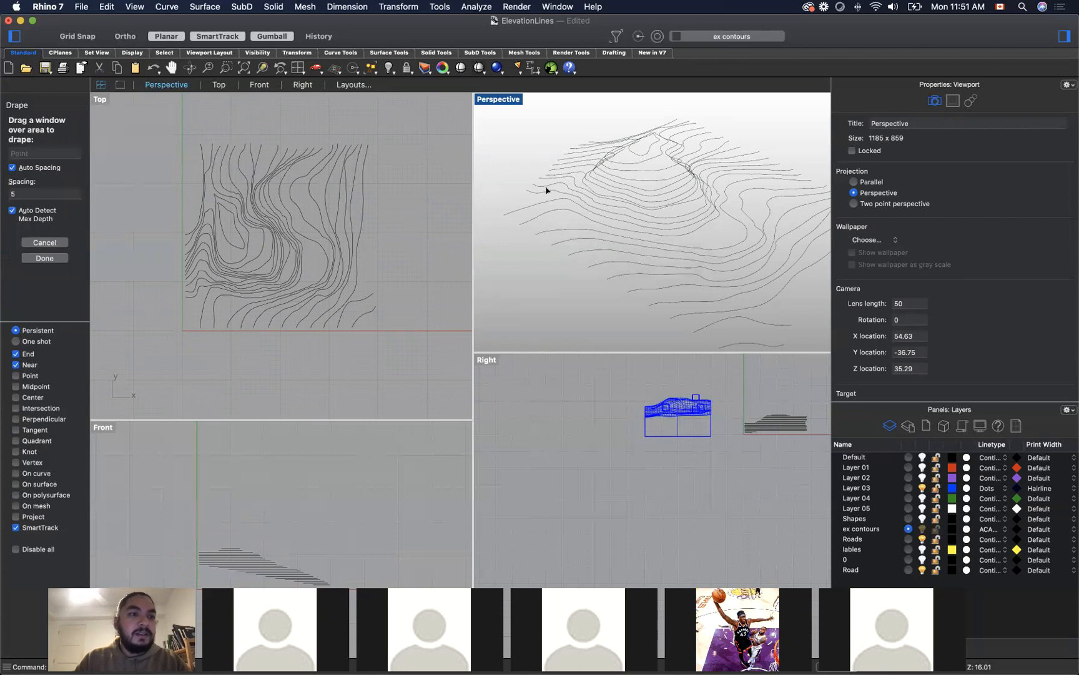
# Step: Reopen Rhino 7 from its problem report over the Miro board
pyautogui.press('super+Tab')
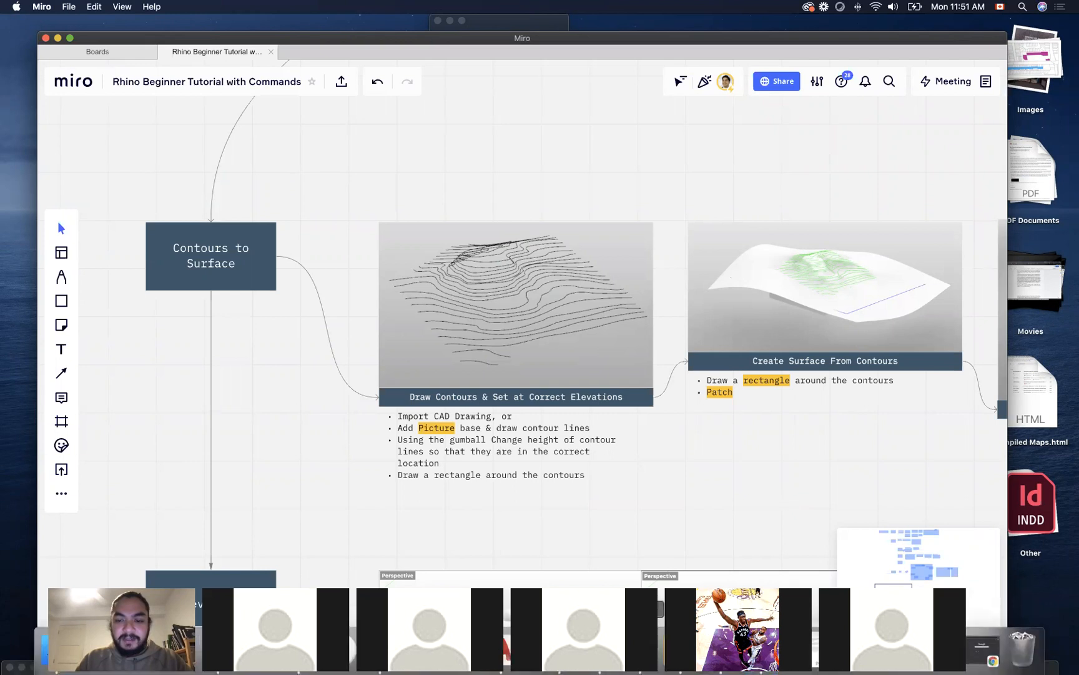
pyautogui.press('super+space')
pyautogui.write('ri')
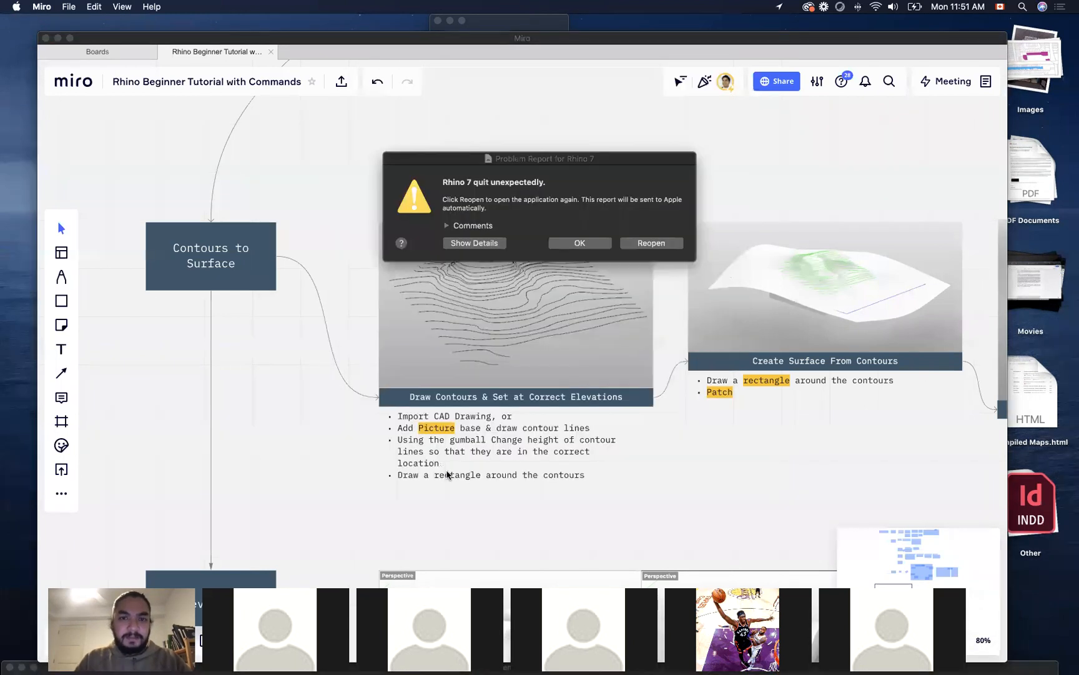
pyautogui.click(655, 243)
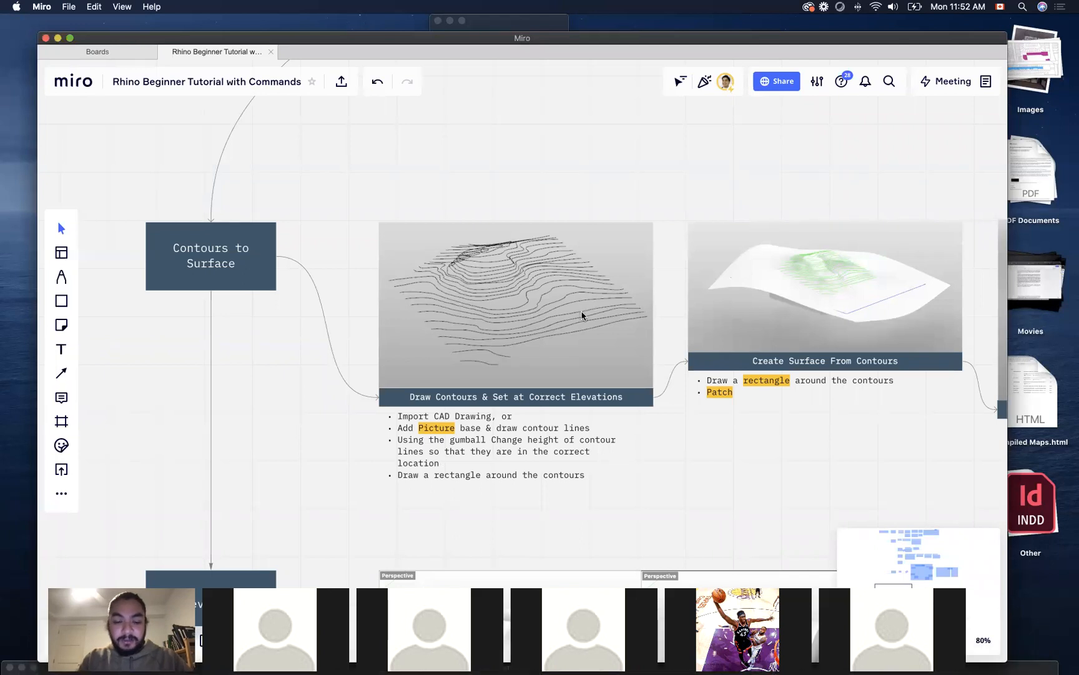
# Step: Switch to Rhino 7, open the recent model ElevationLines.3dm and dismiss the missing image files dialog
pyautogui.press('super+space')
pyautogui.write('rhi')
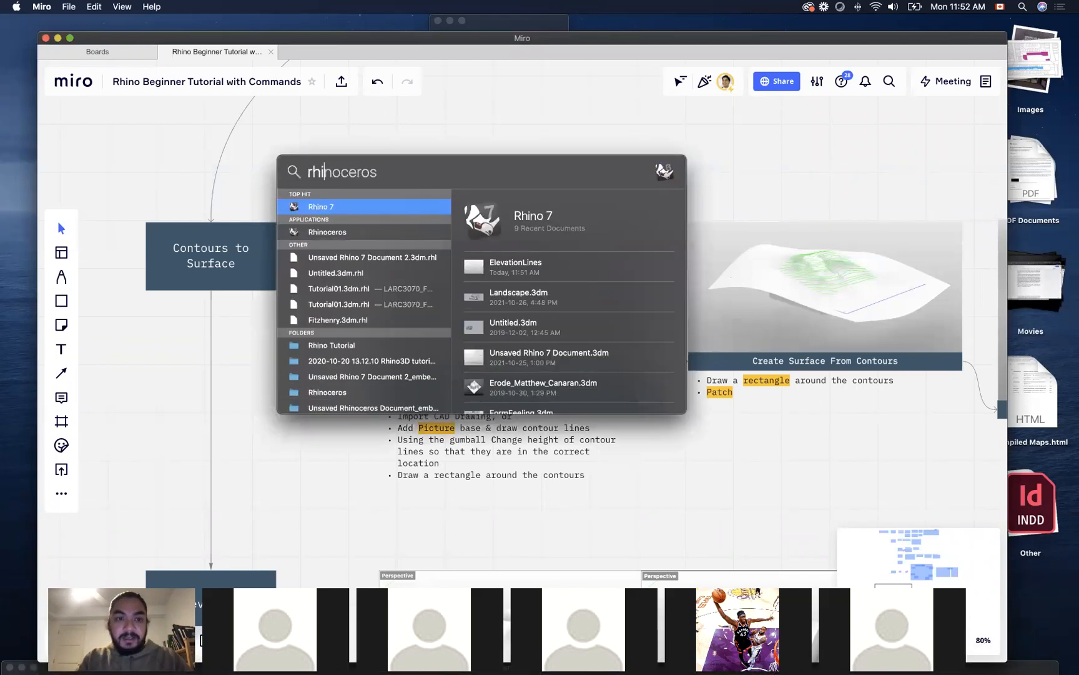
pyautogui.press('Return')
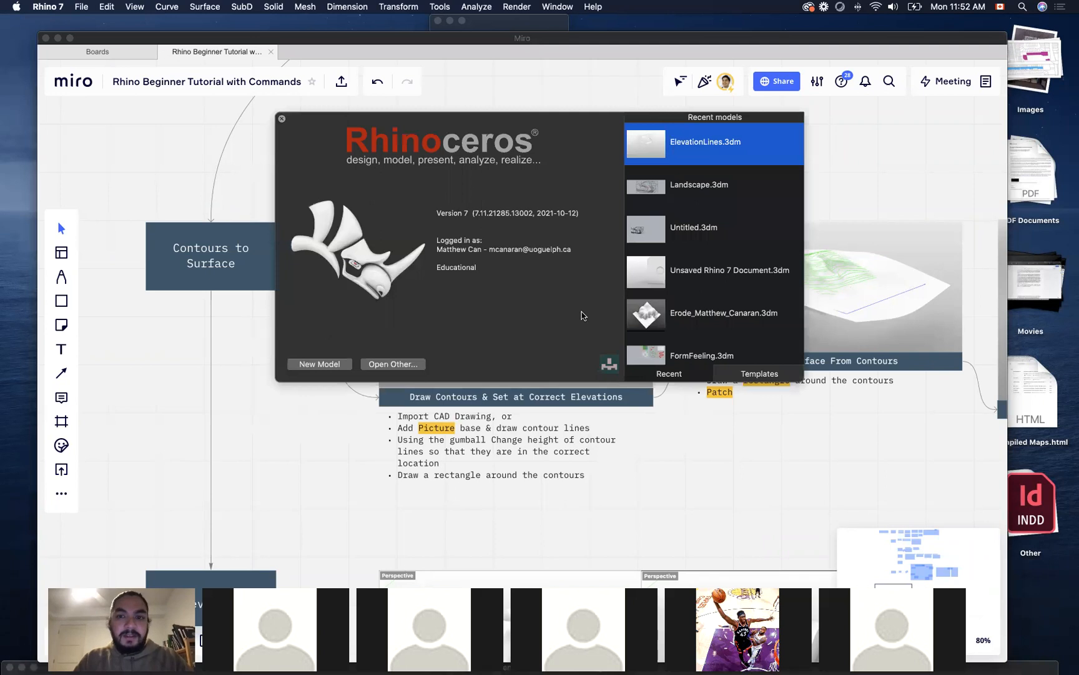
pyautogui.click(637, 135)
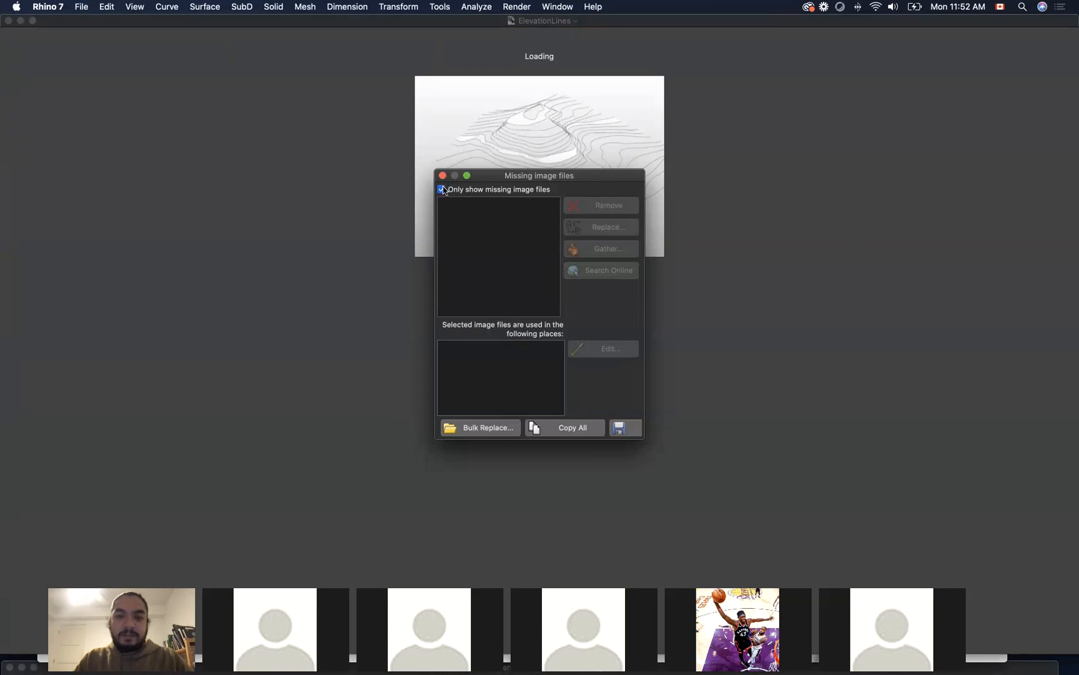
pyautogui.click(623, 428)
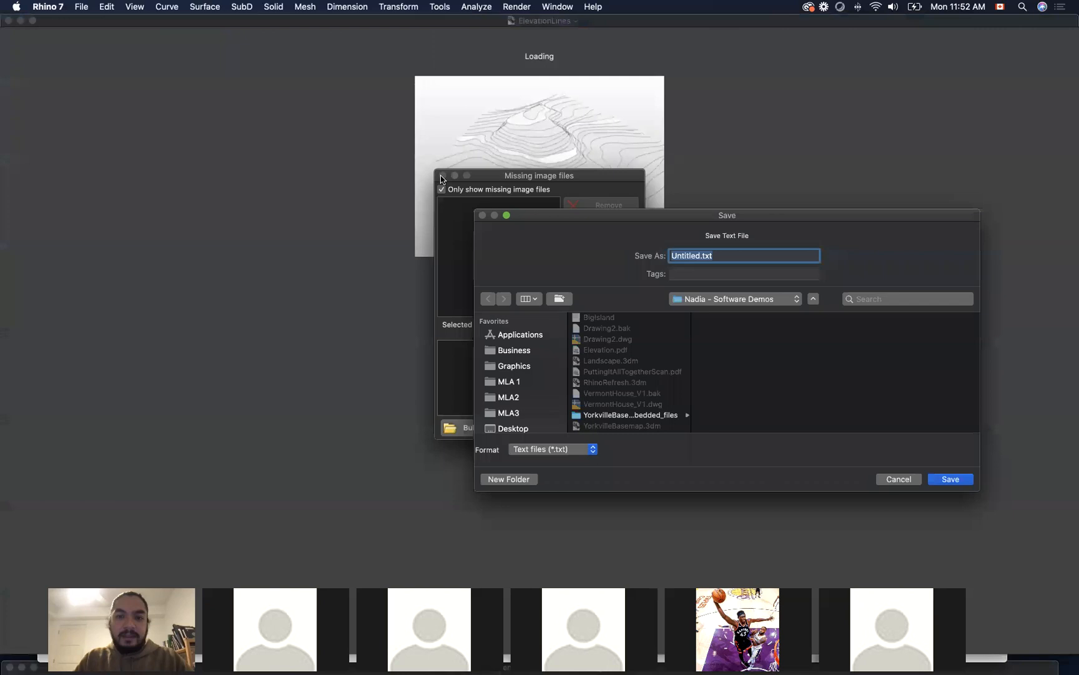
pyautogui.press('Escape')
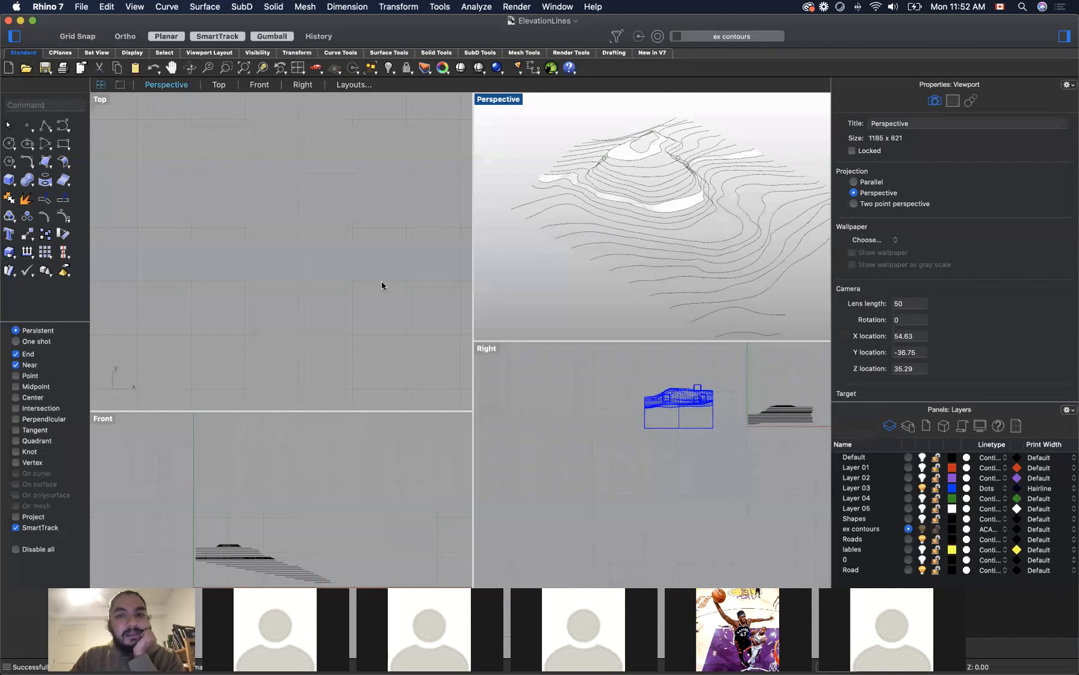
# Step: Try the Shaded display mode in the Perspective viewport, and set the viewport to Wireframe
pyautogui.rightClick(515, 104)
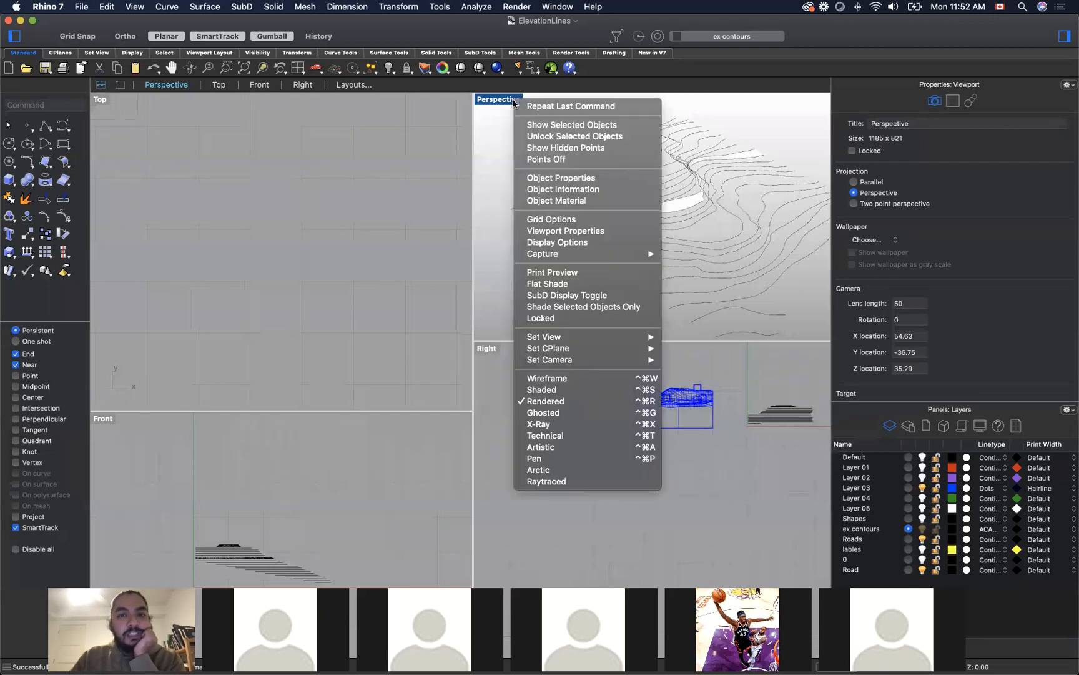
pyautogui.click(488, 125)
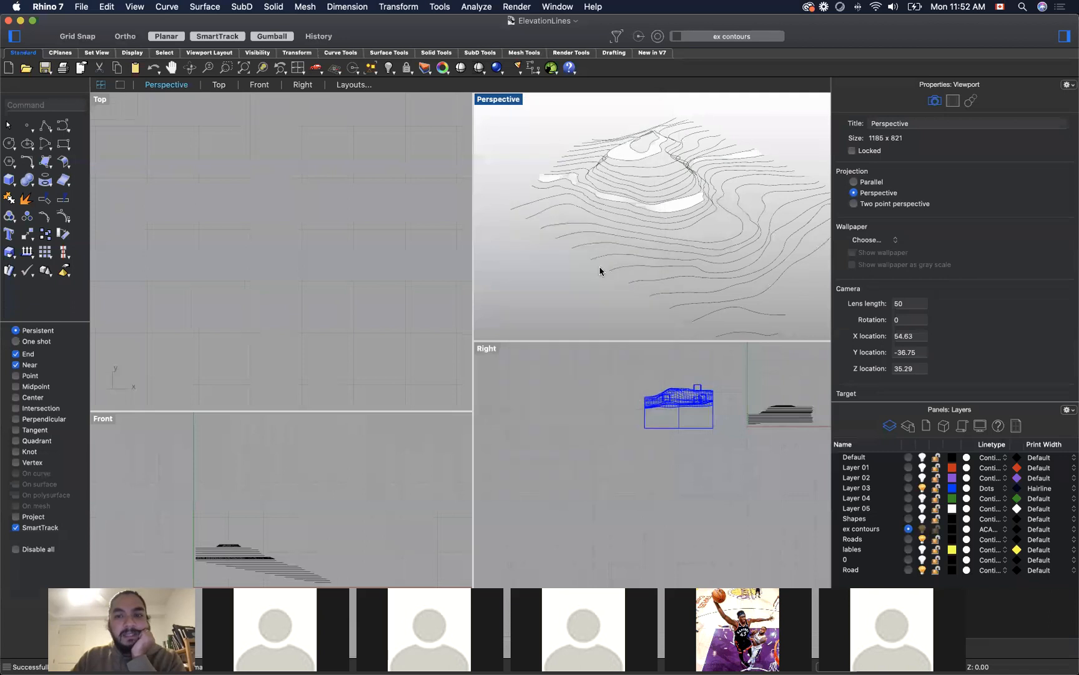
pyautogui.rightClick(493, 101)
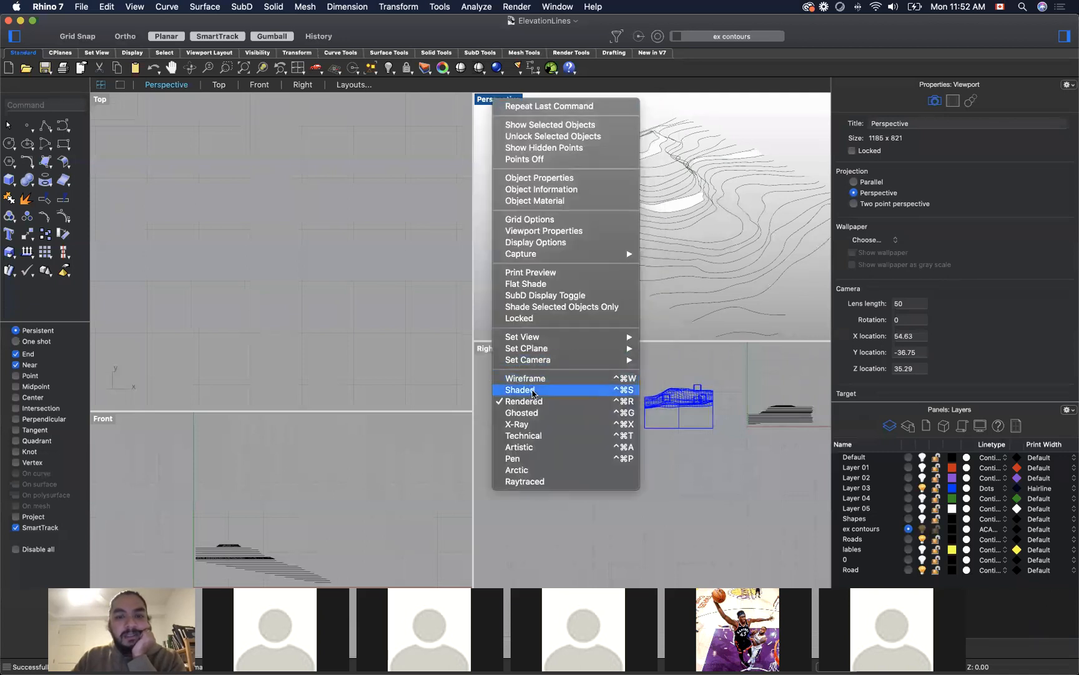
pyautogui.click(533, 391)
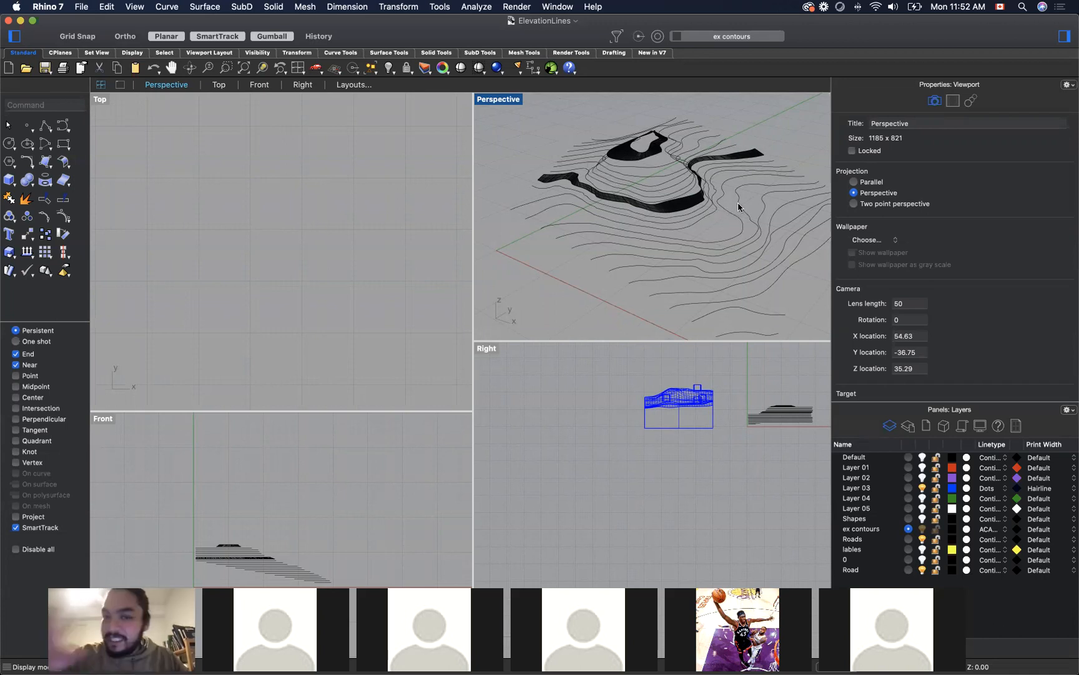
pyautogui.click(484, 98)
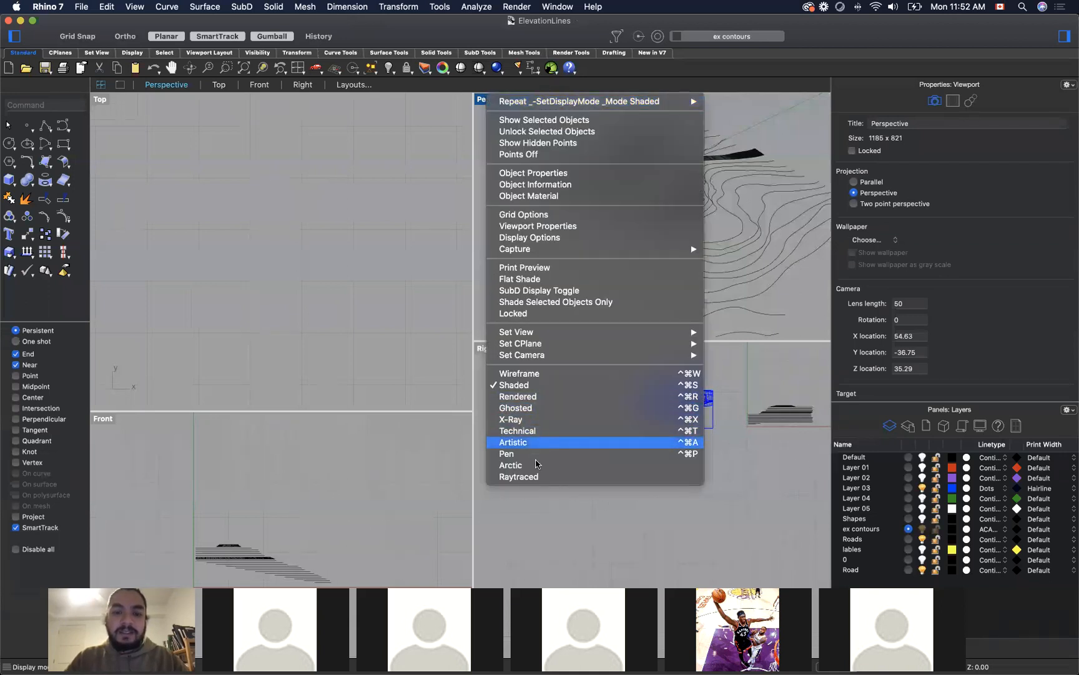
pyautogui.click(547, 373)
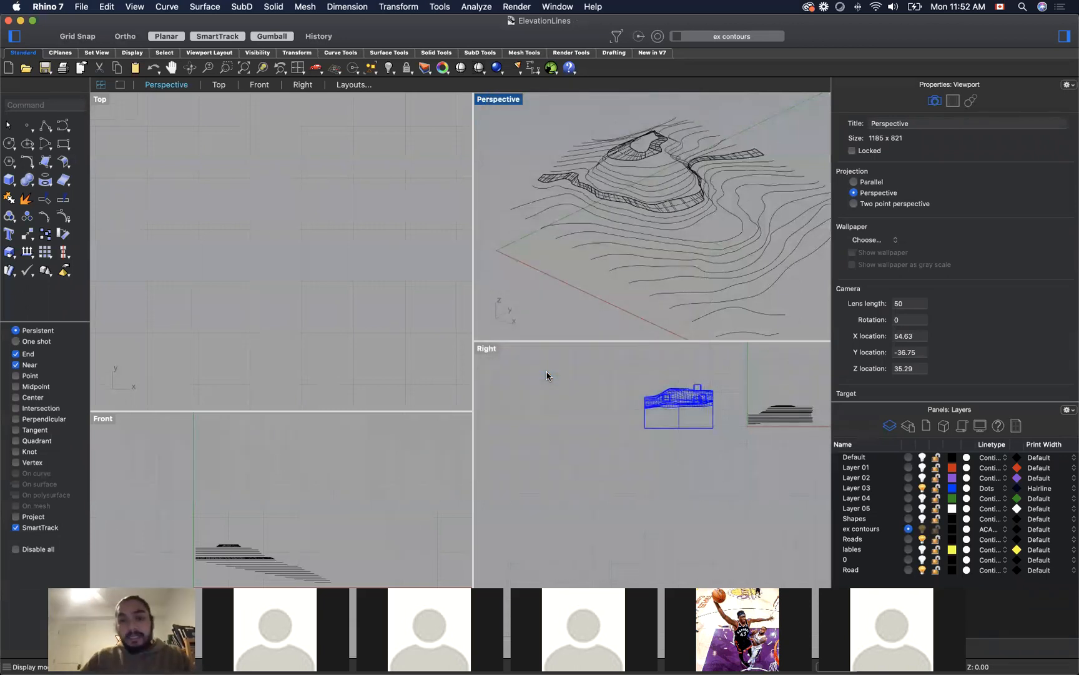
# Step: Delete the two lofted surfaces, the one around the peak and the long strip on the lower hillside
pyautogui.click(625, 153)
pyautogui.press('Delete')
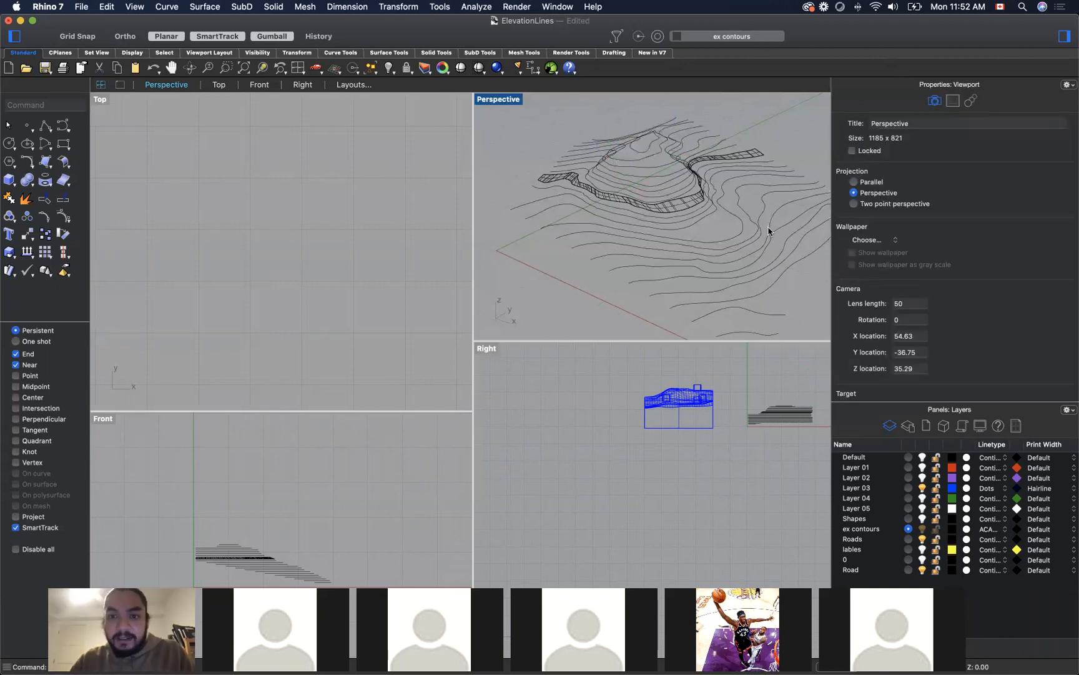
pyautogui.click(693, 205)
pyautogui.click(672, 209)
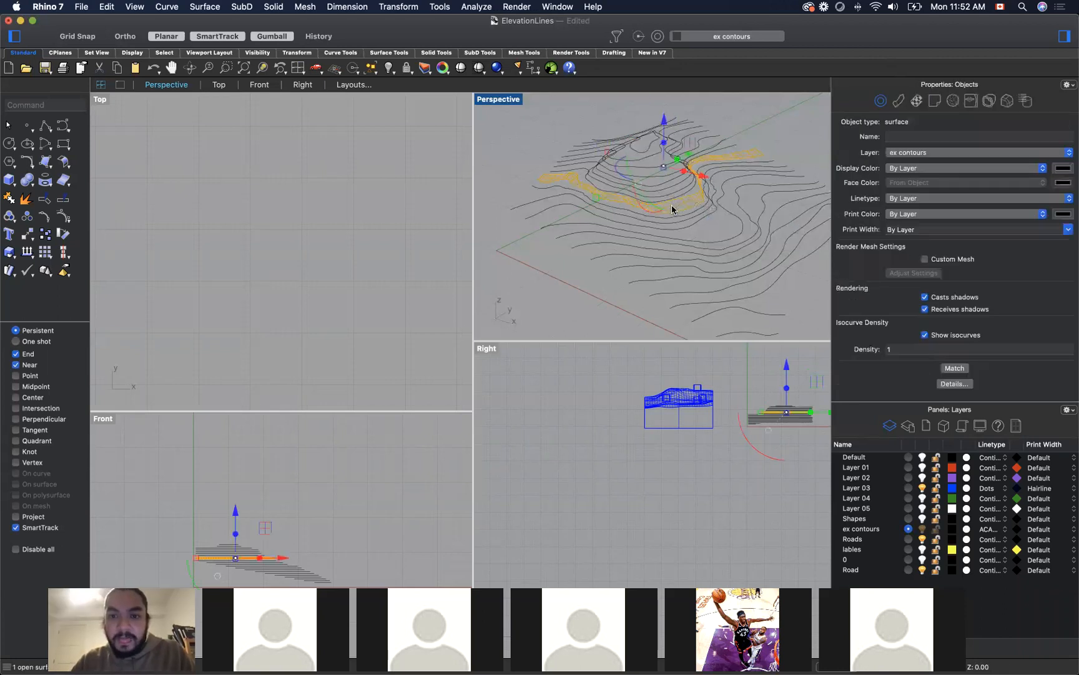
pyautogui.press('Delete')
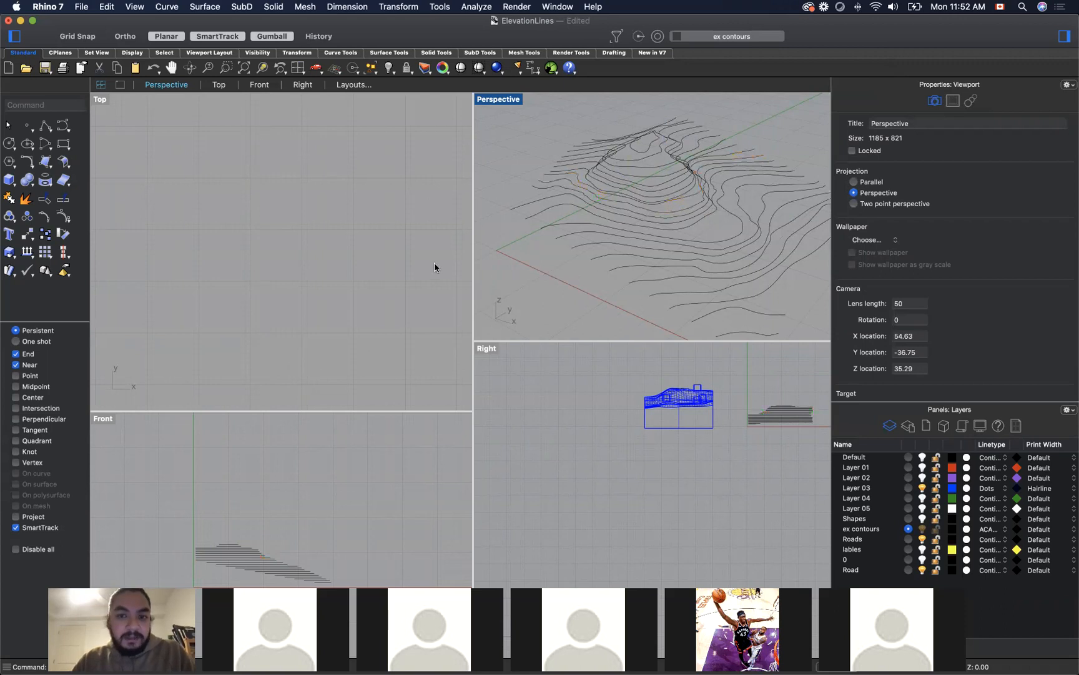
# Step: Try to drape a surface over all the contours with the Drape command, windowing them in the Top viewport with auto spacing
pyautogui.scroll(-8, 435, 263)
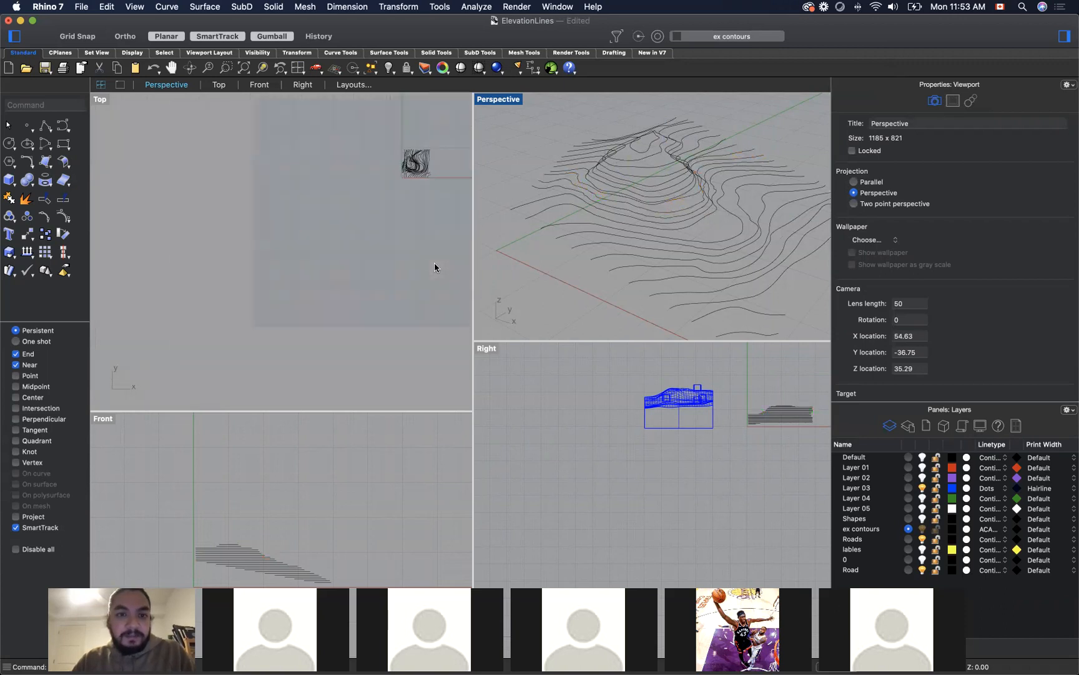
pyautogui.scroll(8, 448, 153)
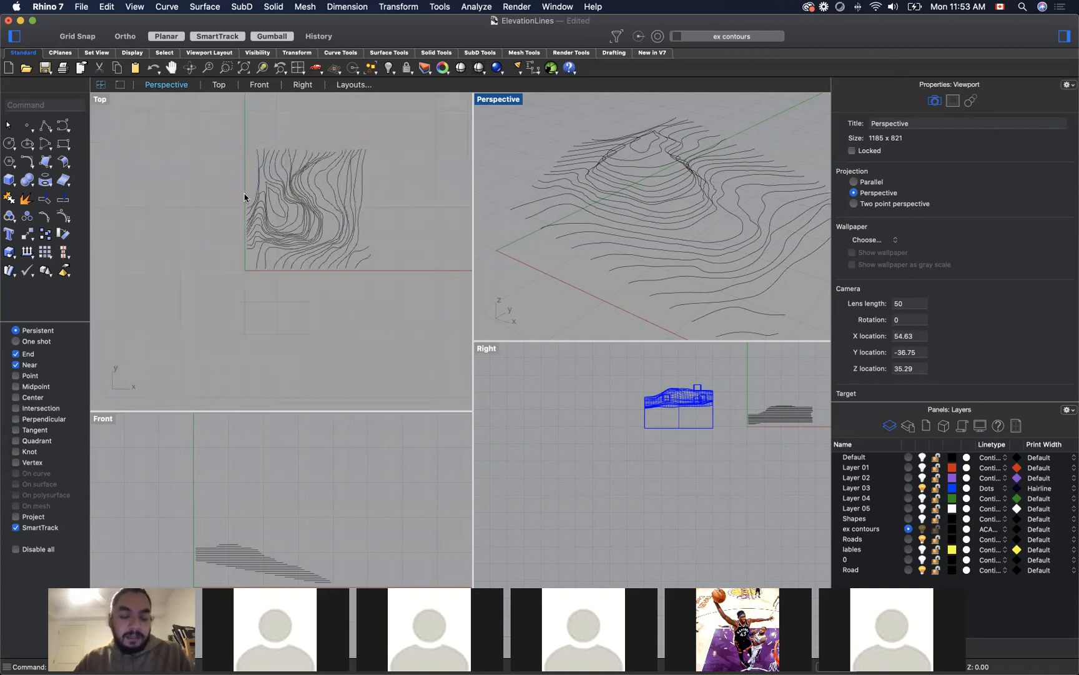
pyautogui.write('Drape')
pyautogui.press('Return')
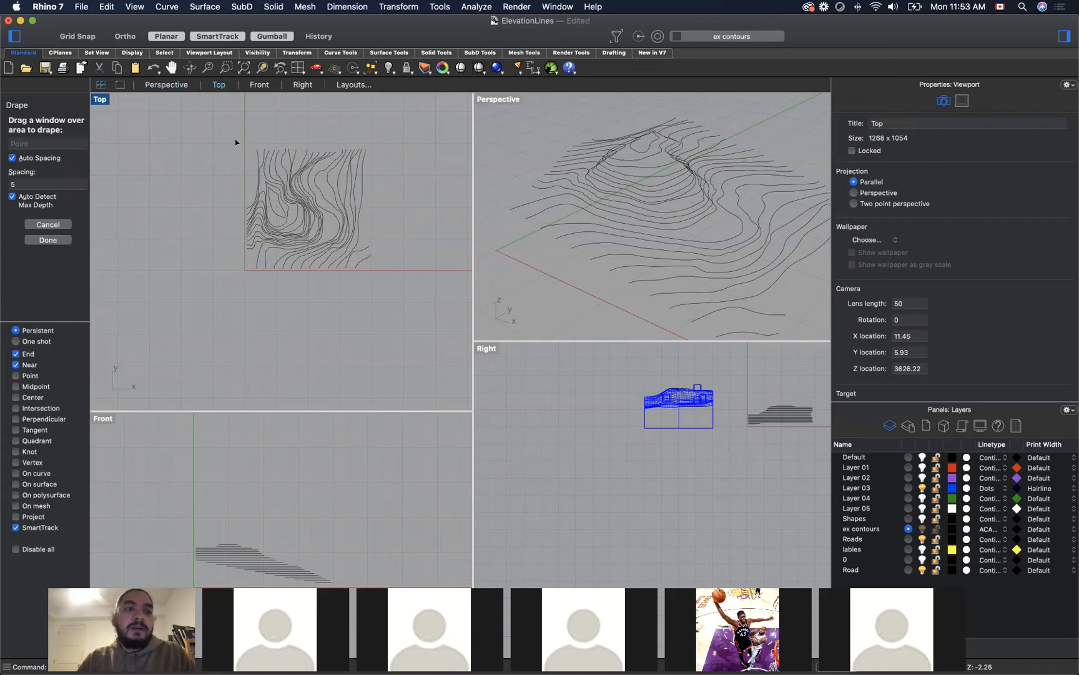
pyautogui.moveTo(232, 140); pyautogui.dragTo(383, 281)
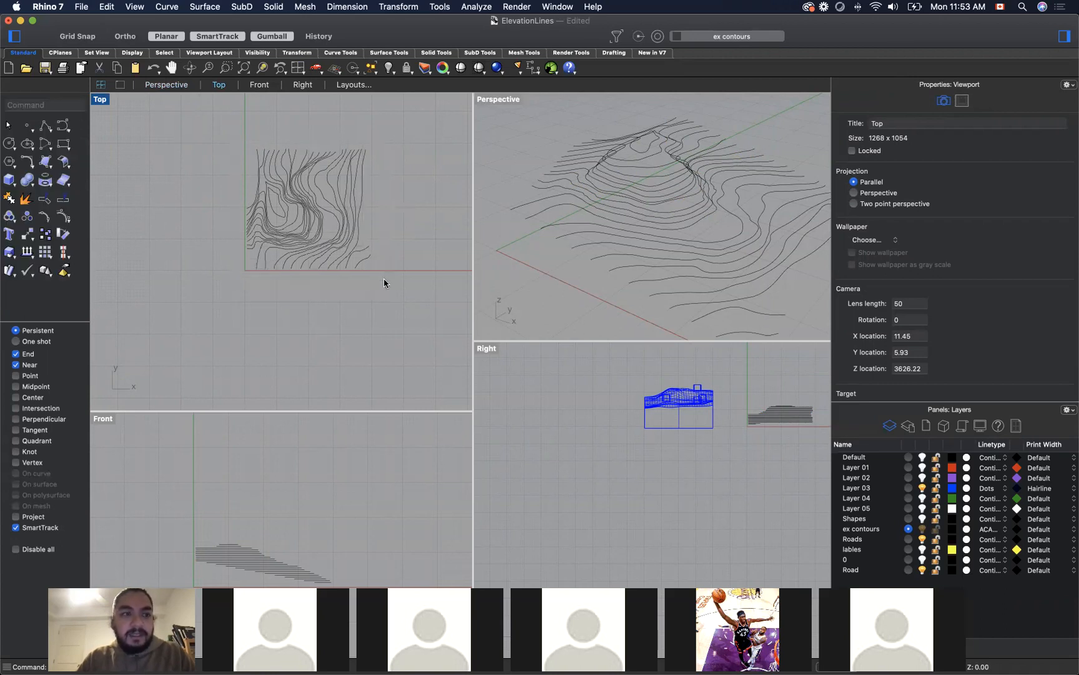
pyautogui.write('drape')
pyautogui.press('Return')
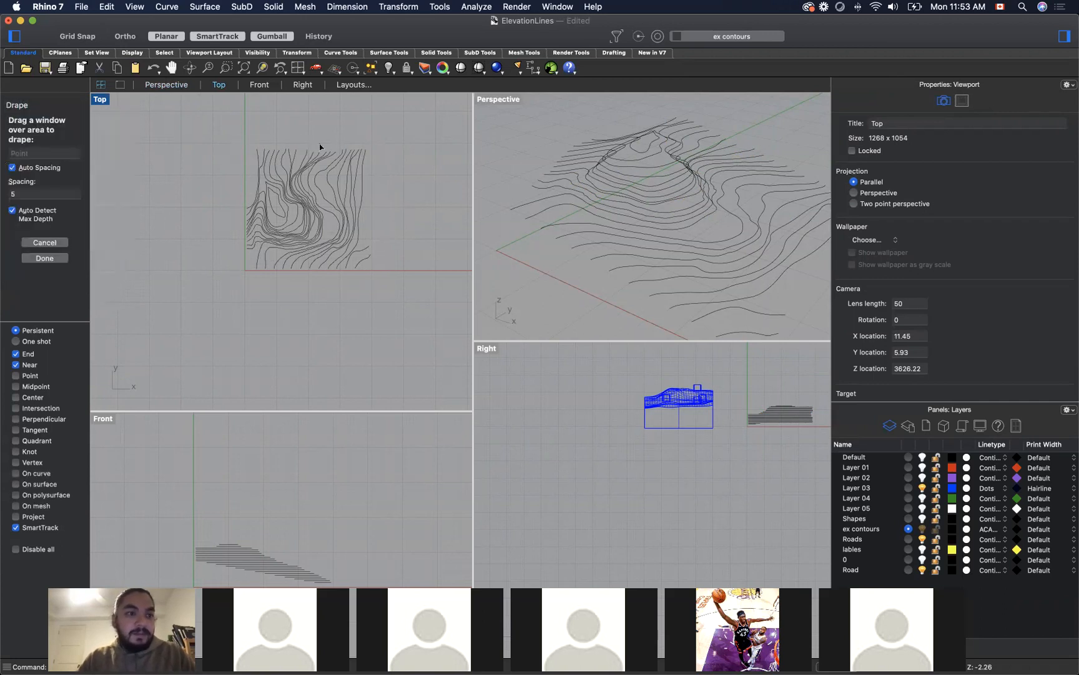
pyautogui.moveTo(222, 133); pyautogui.dragTo(386, 285)
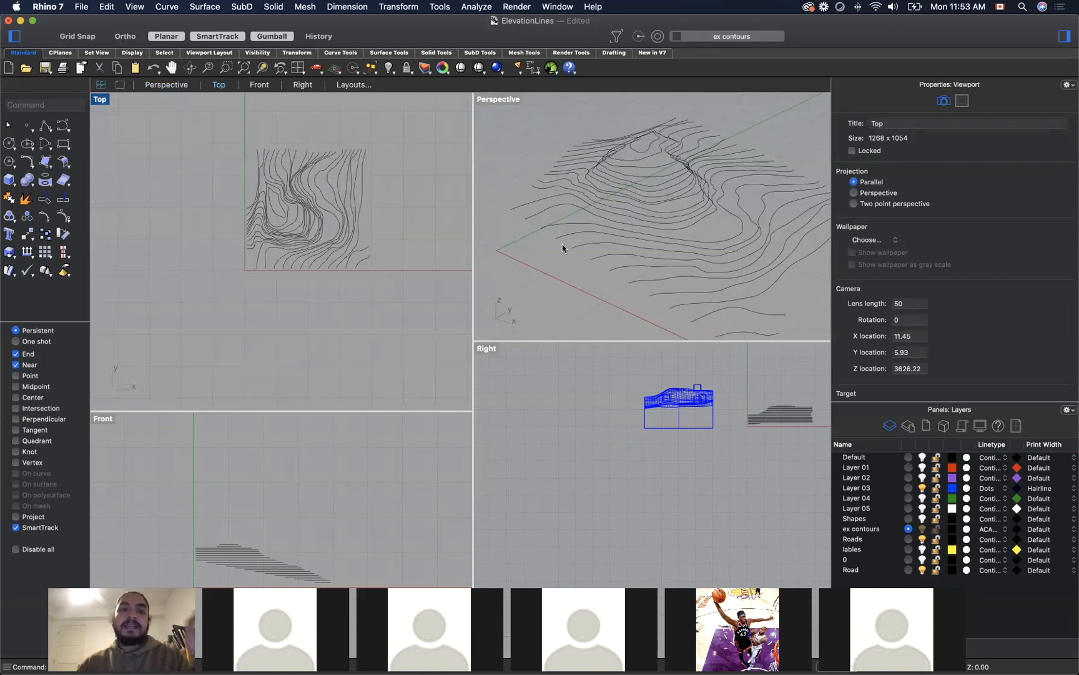
pyautogui.write('Patch')
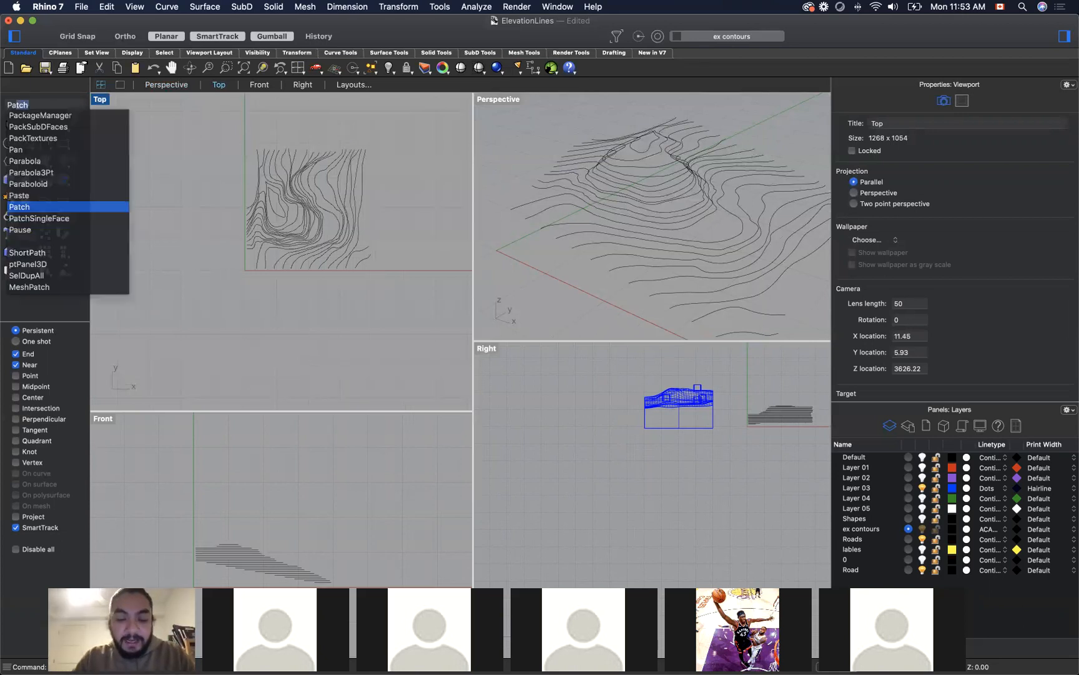
pyautogui.press('Return')
pyautogui.moveTo(226, 131); pyautogui.dragTo(413, 312)
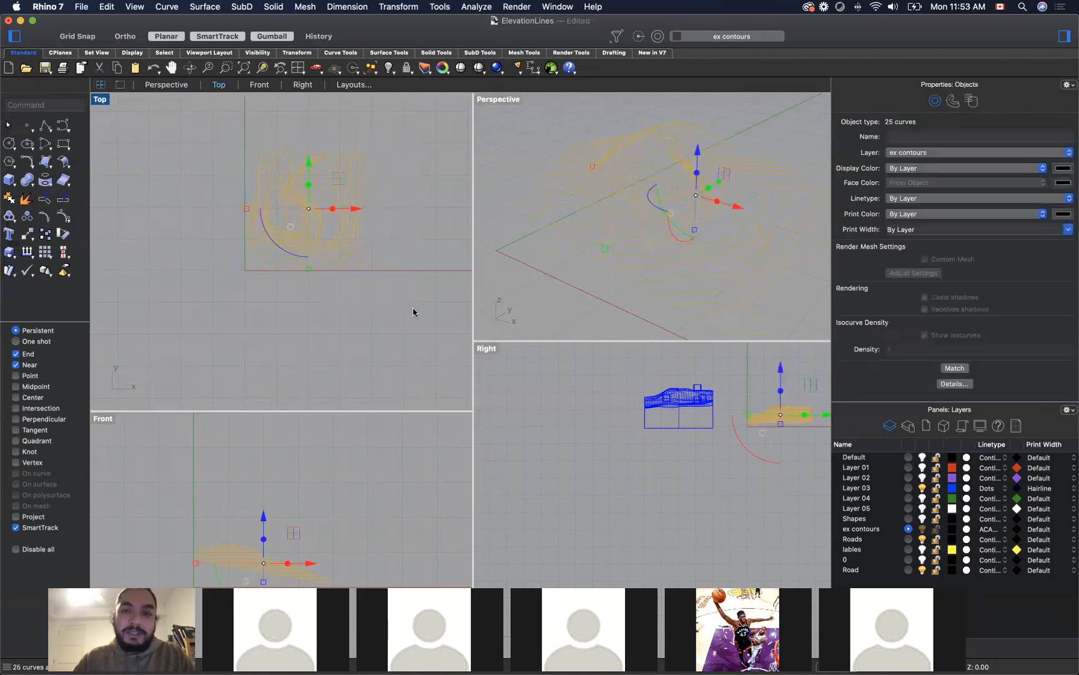
pyautogui.click(401, 287)
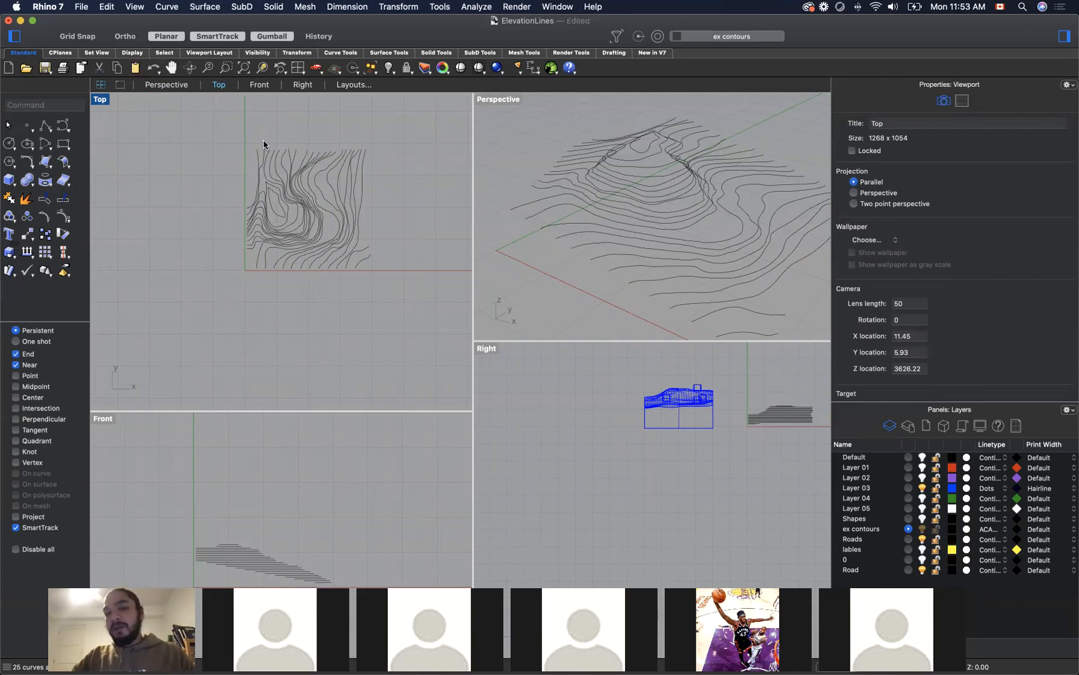
pyautogui.moveTo(224, 135); pyautogui.dragTo(403, 287)
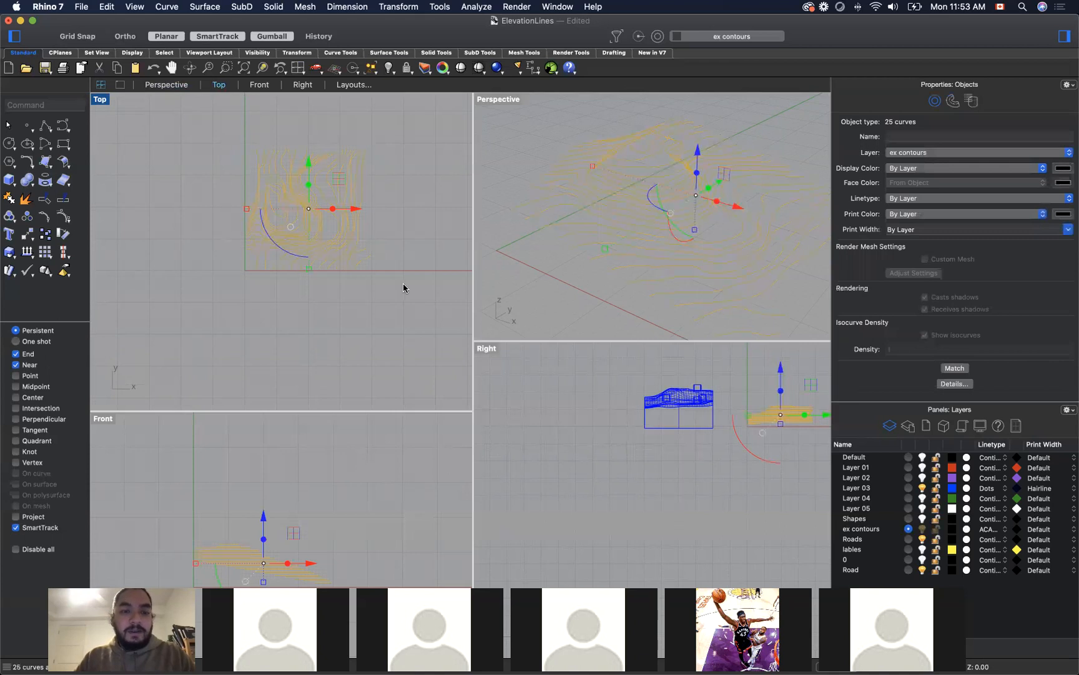
pyautogui.click(402, 288)
# Step: Patch a surface through all the contours with sample point spacing 1, 30 U spans, 30 V spans and stiffness 1.00
pyautogui.write('patch')
pyautogui.press('Return')
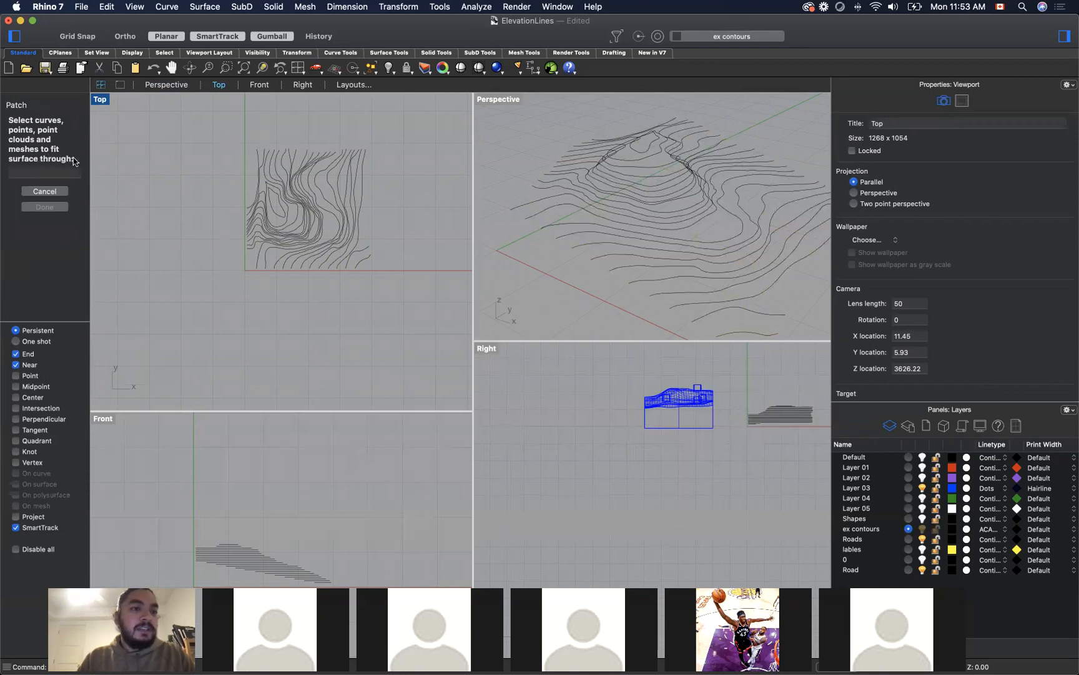
pyautogui.moveTo(226, 135); pyautogui.dragTo(410, 299)
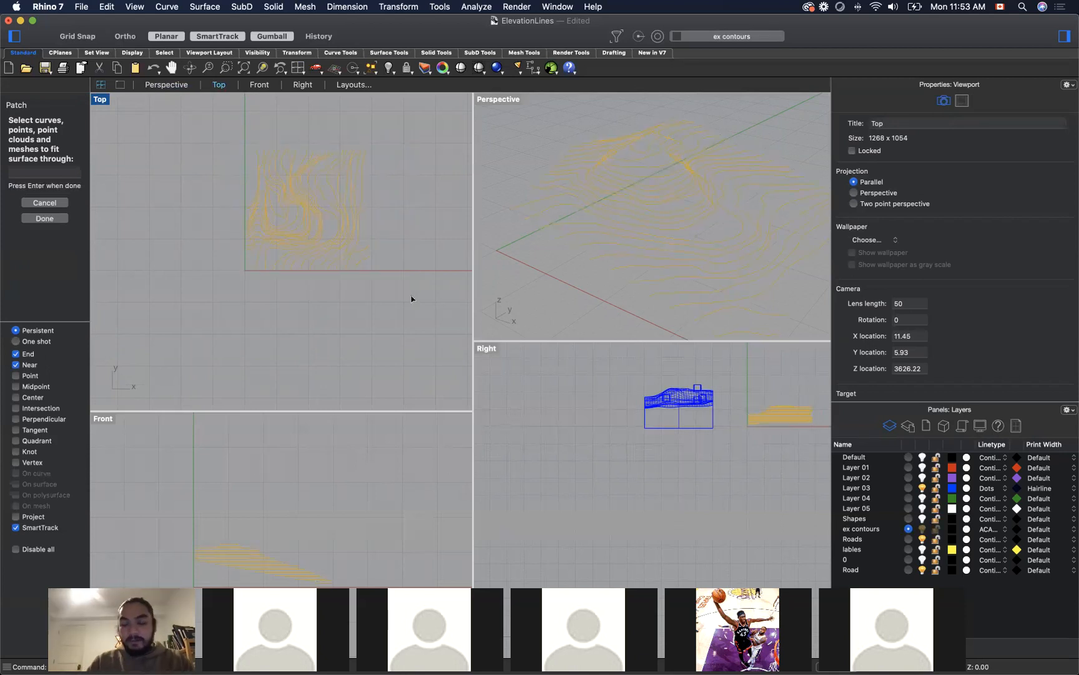
pyautogui.press('Return')
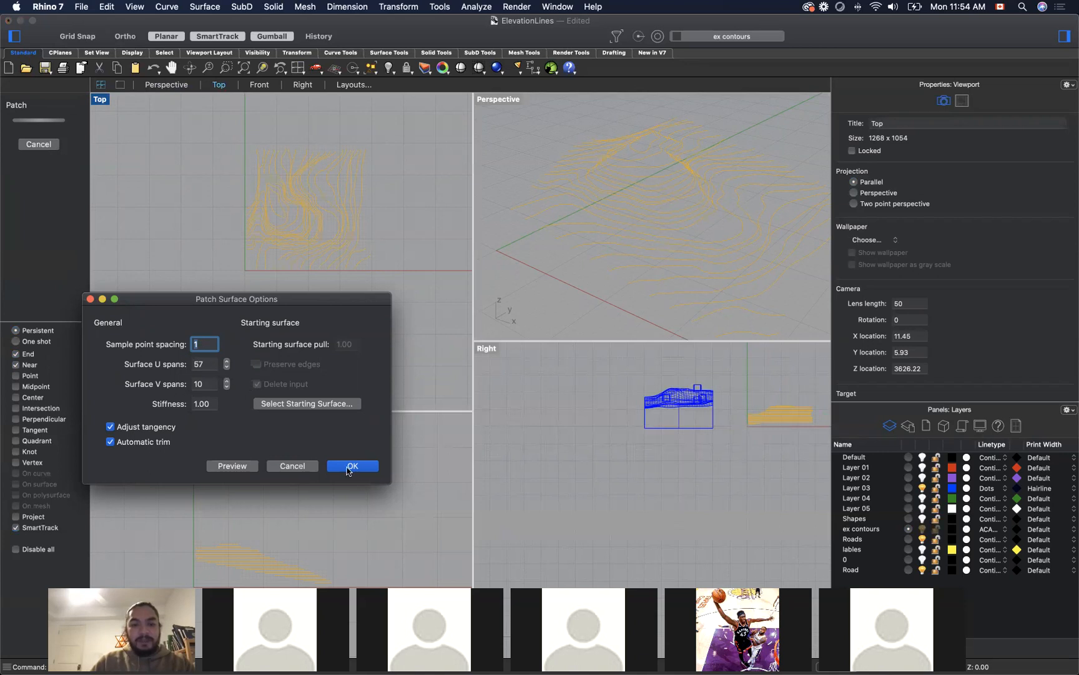
pyautogui.click(206, 366)
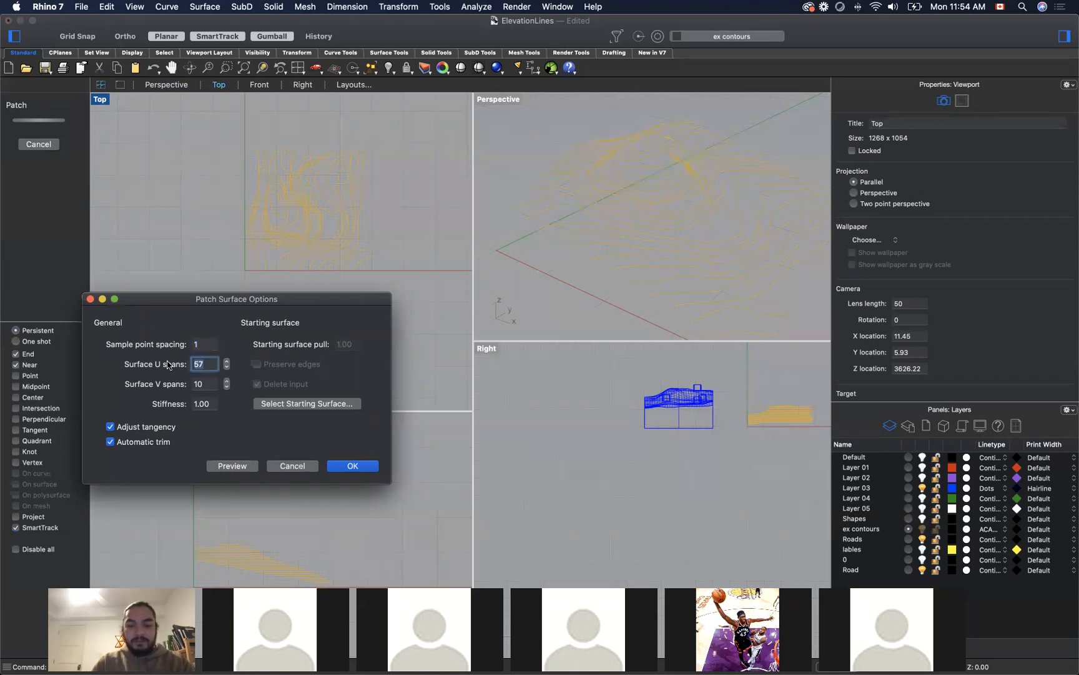
pyautogui.write('30')
pyautogui.press('Tab')
pyautogui.write('30')
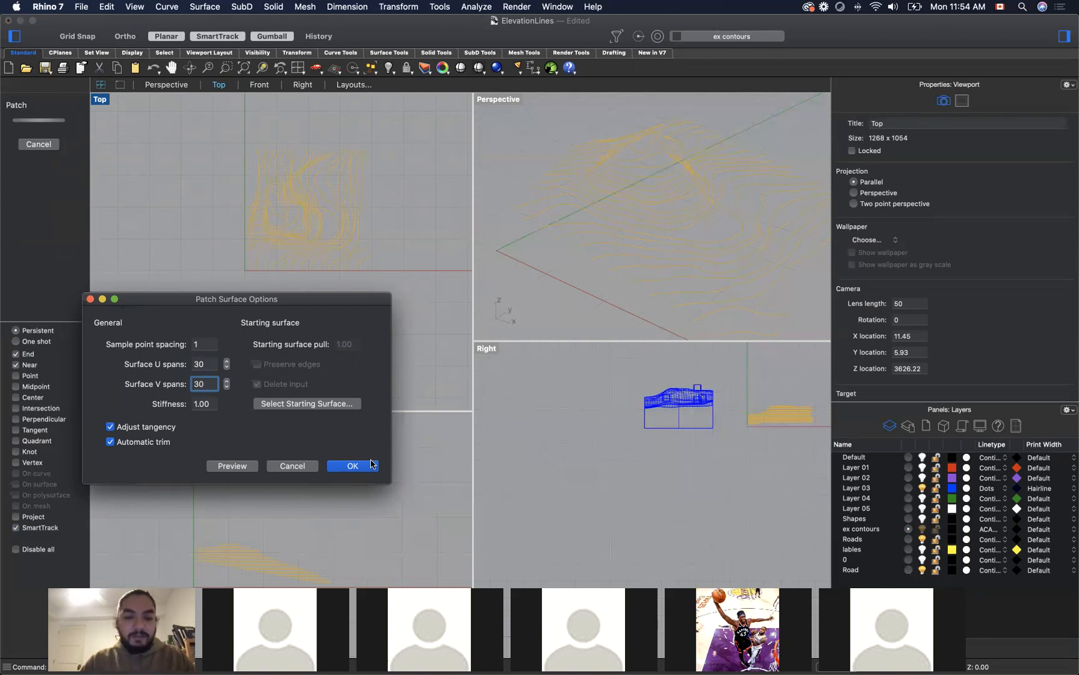
pyautogui.click(352, 466)
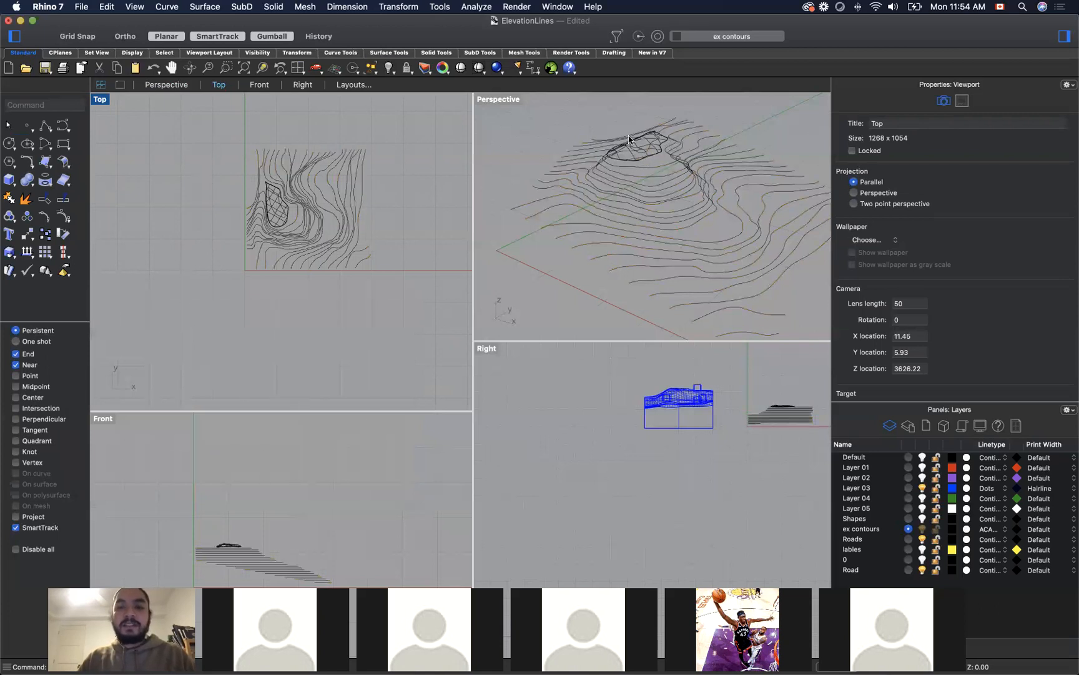
# Step: Examine the patch surface in Rendered display and return the Perspective viewport to Wireframe
pyautogui.click(517, 103)
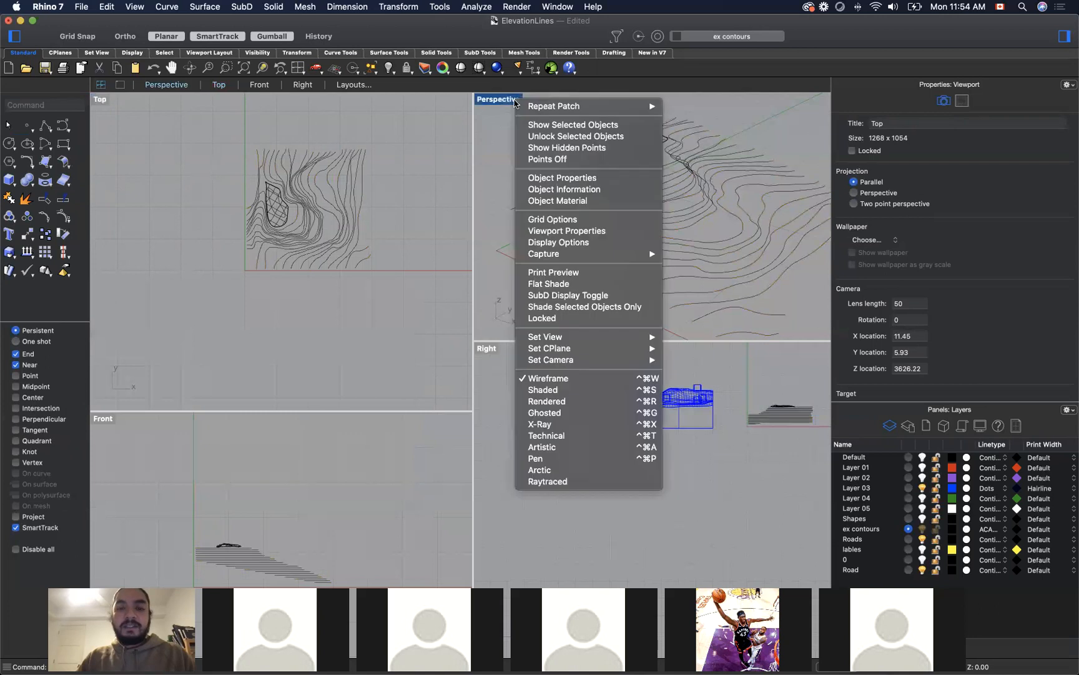
pyautogui.click(563, 400)
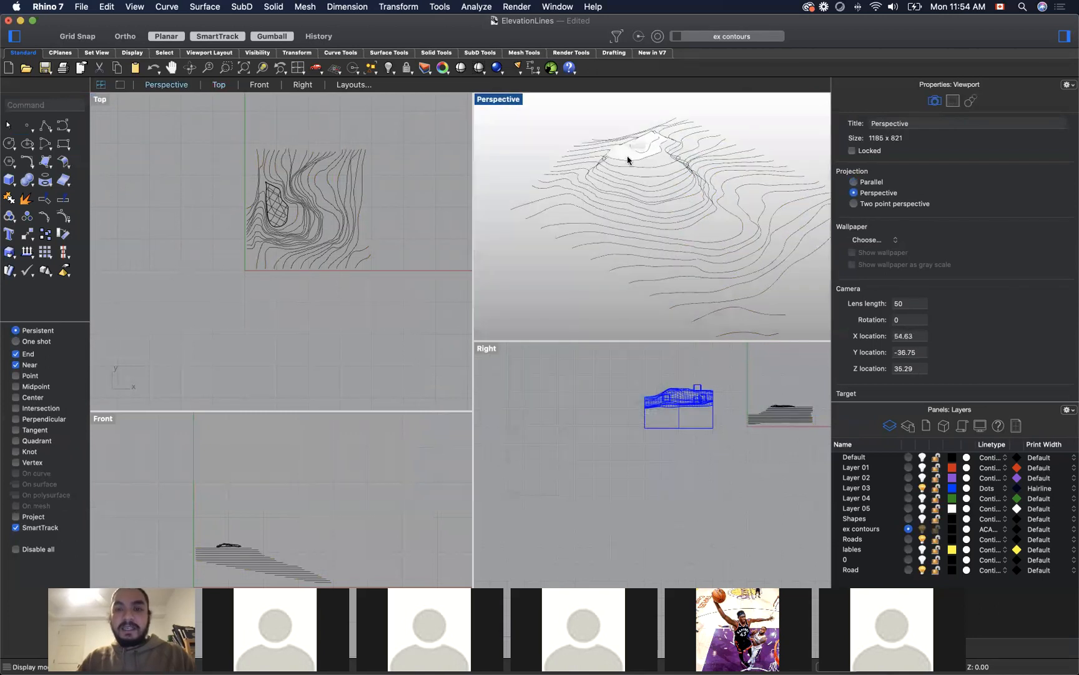
pyautogui.click(512, 102)
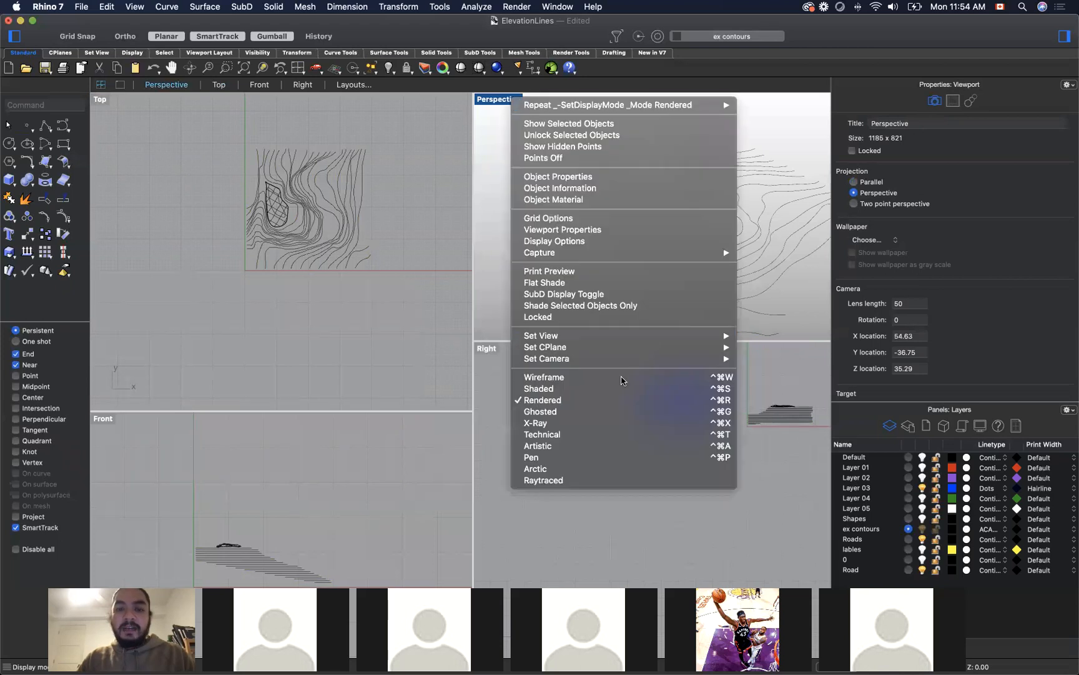
pyautogui.click(622, 379)
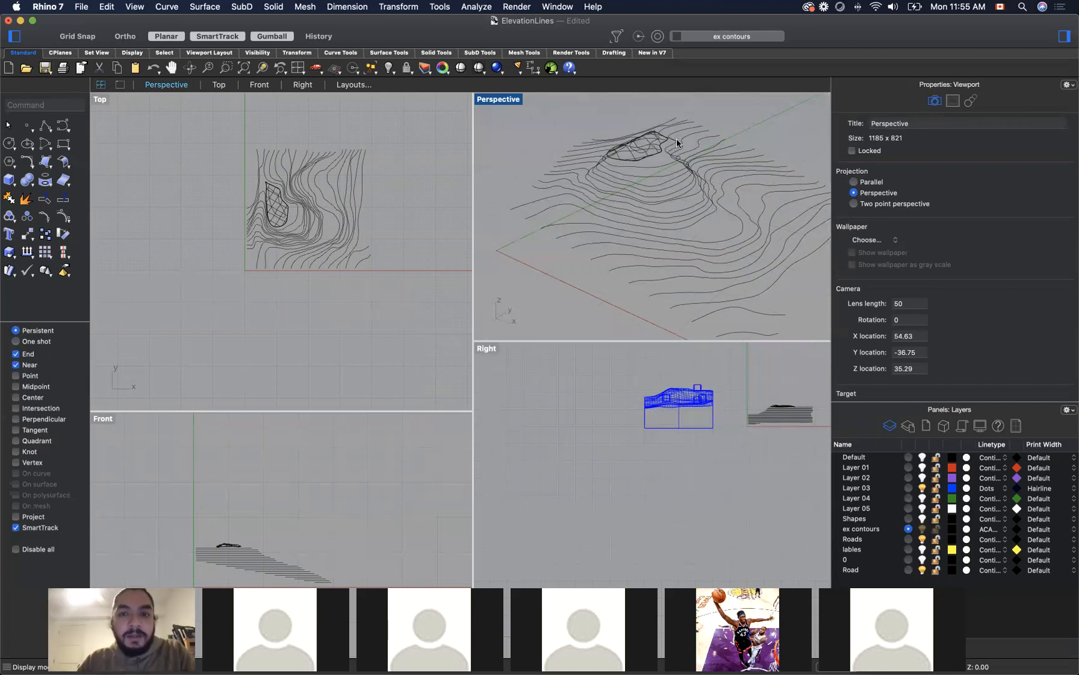
# Step: Delete the small trimmed patch surface at the peak of the contours
pyautogui.click(644, 146)
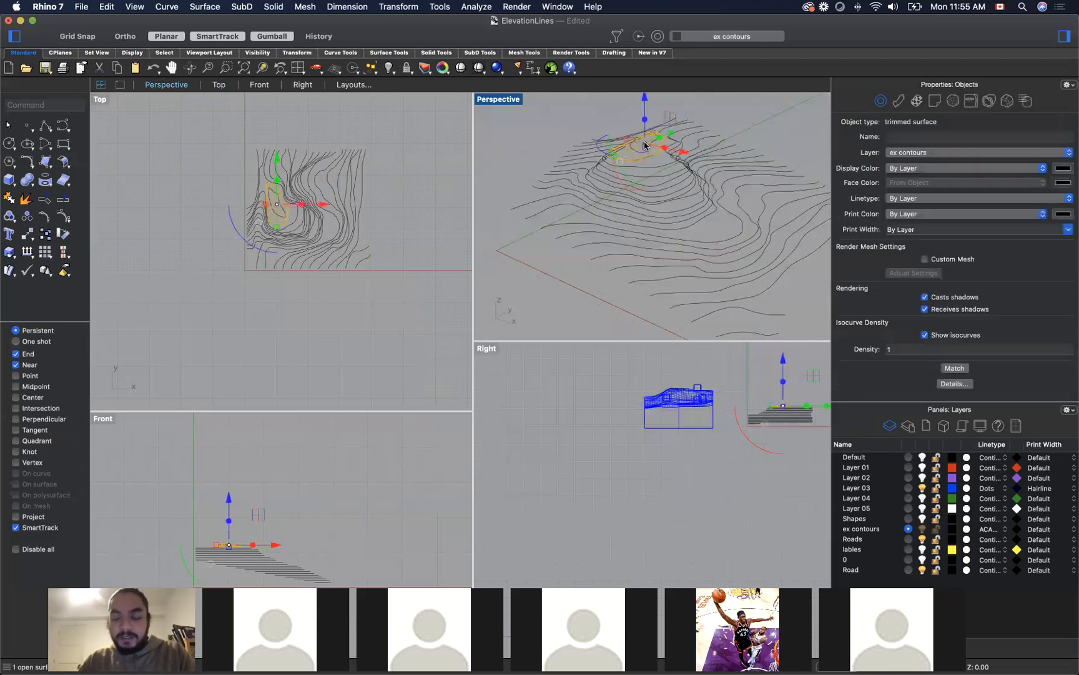
pyautogui.press('Escape')
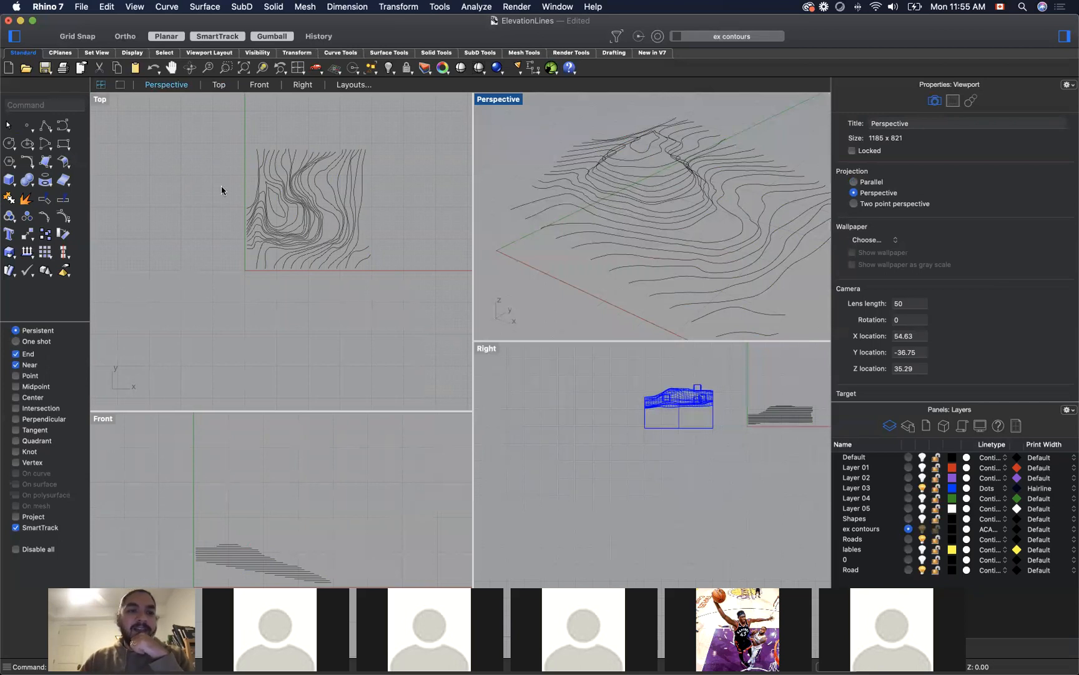
# Step: Draw a rectangle in the Top viewport that encloses all the contours with a wide margin on every side
pyautogui.click(63, 143)
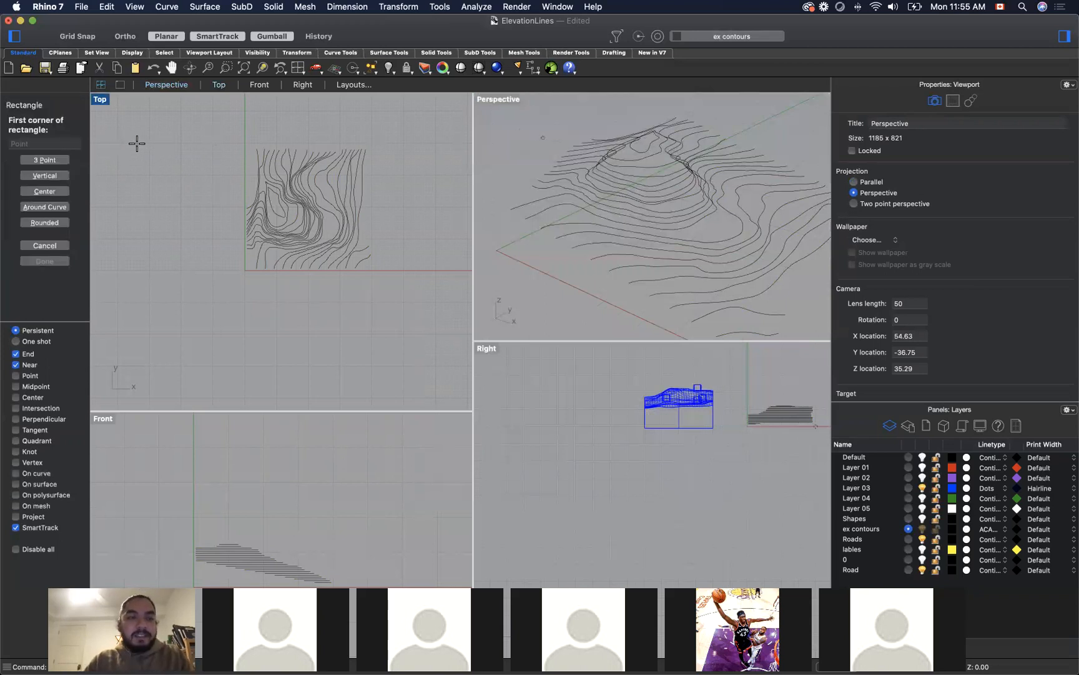
pyautogui.press('Escape')
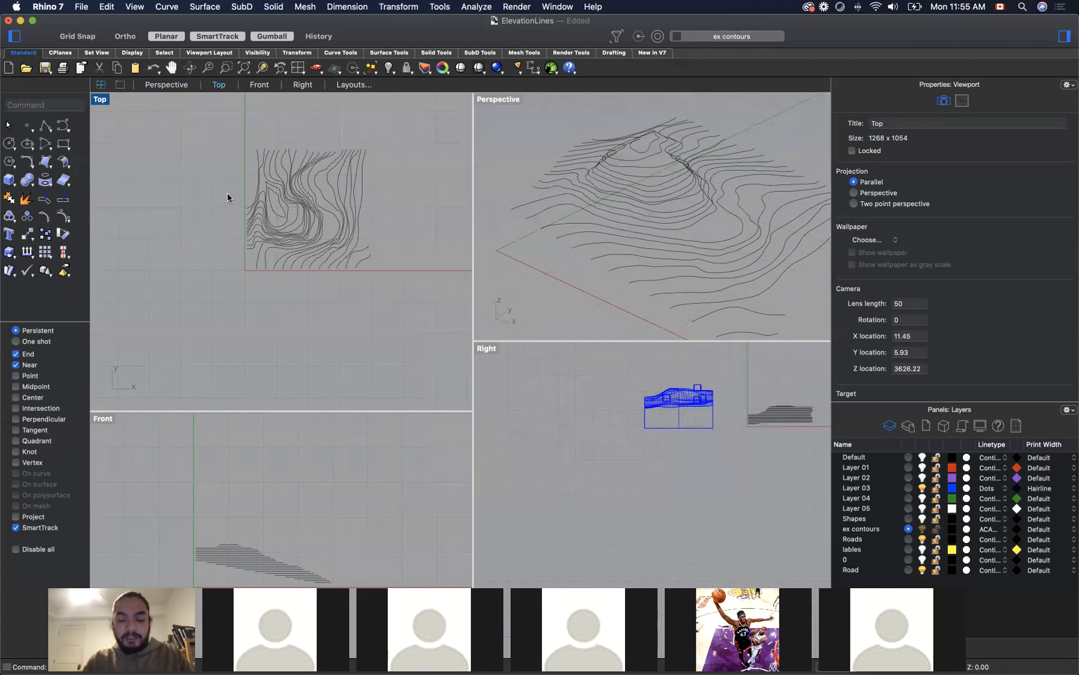
pyautogui.write('Redo')
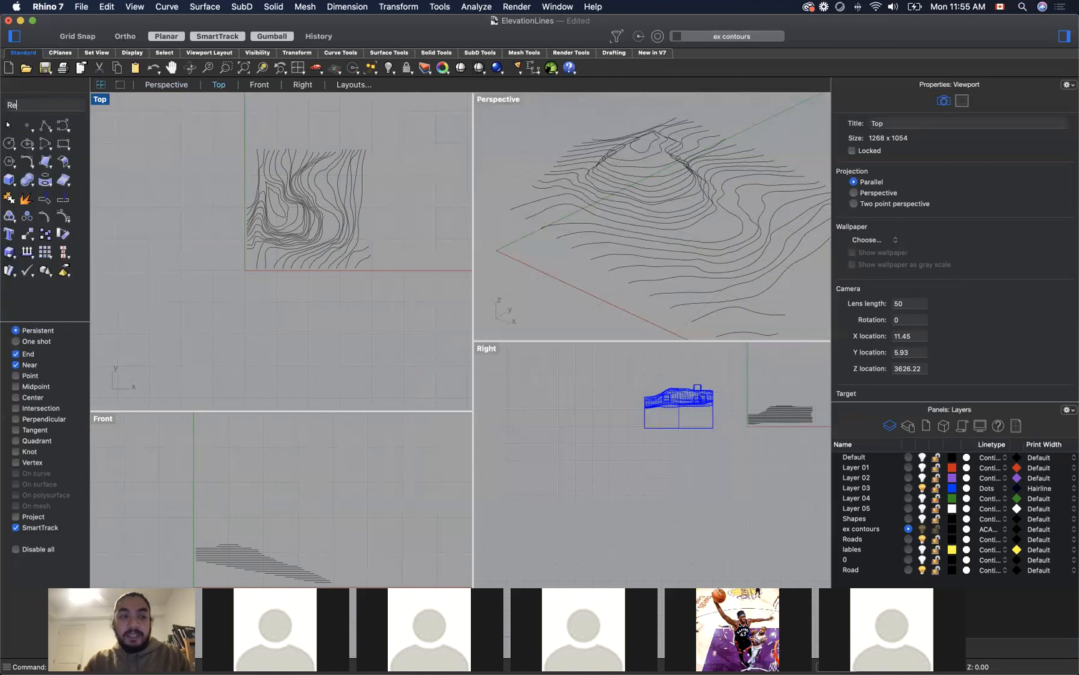
pyautogui.press('BackSpace')
pyautogui.press('BackSpace')
pyautogui.press('BackSpace')
pyautogui.press('BackSpace')
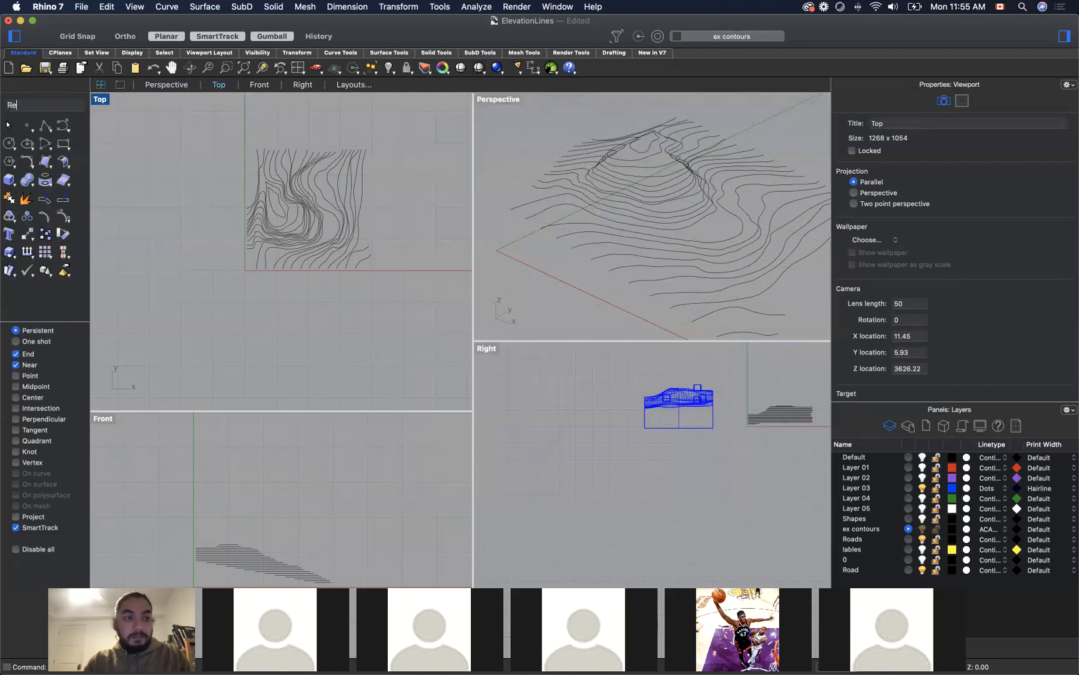
pyautogui.write('Rectangle')
pyautogui.press('Return')
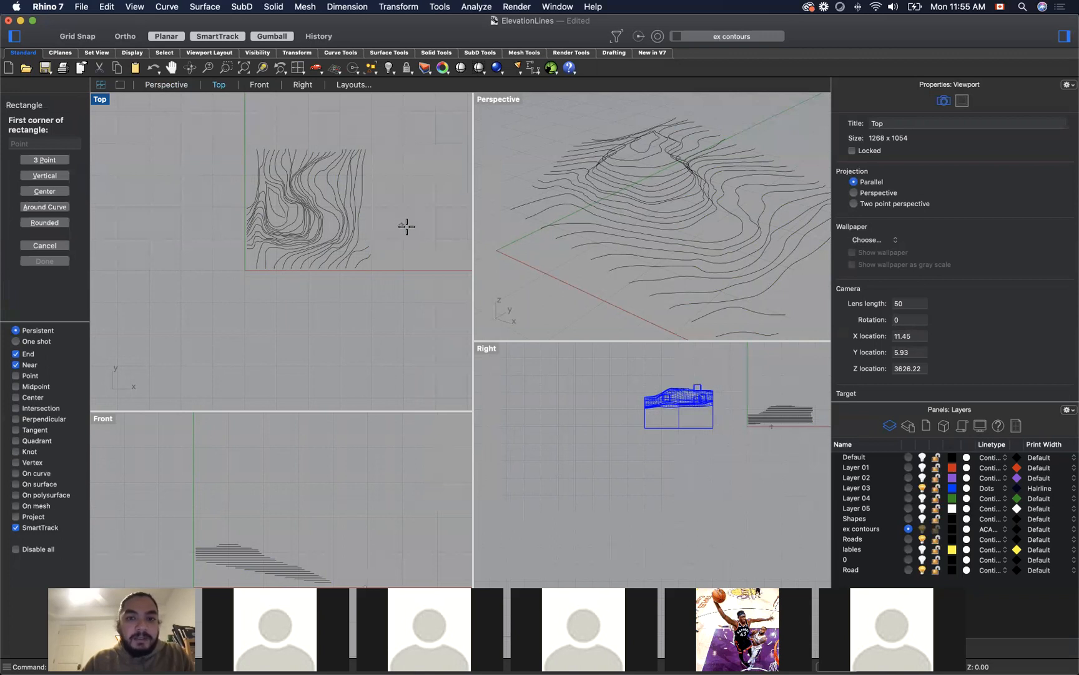
pyautogui.scroll(-3, 407, 226)
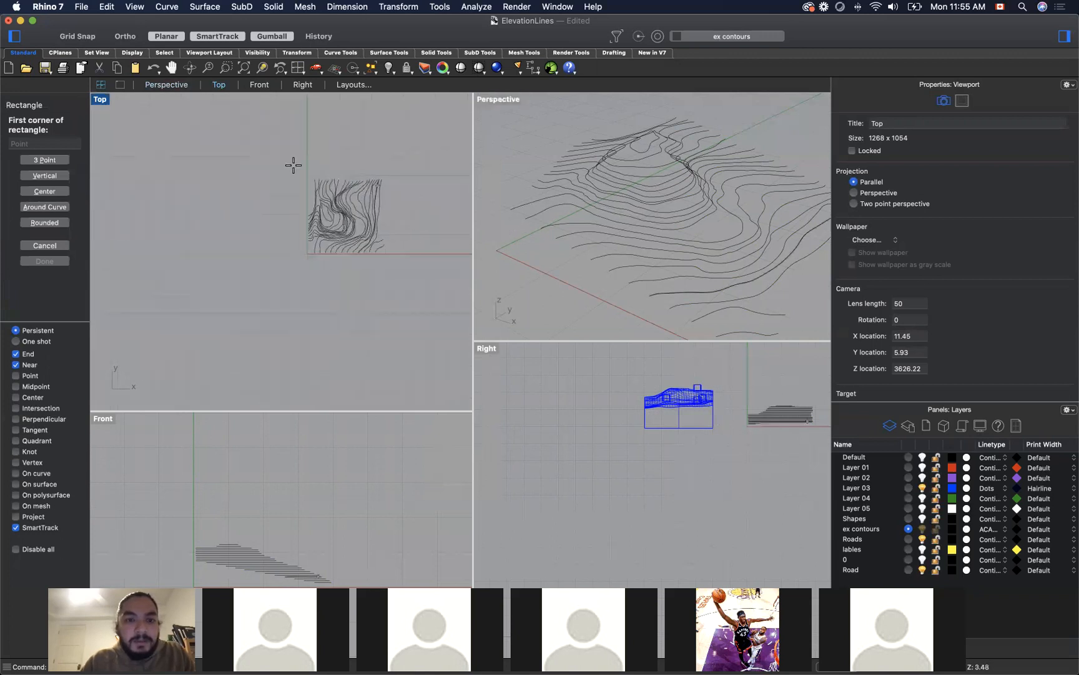
pyautogui.click(262, 154)
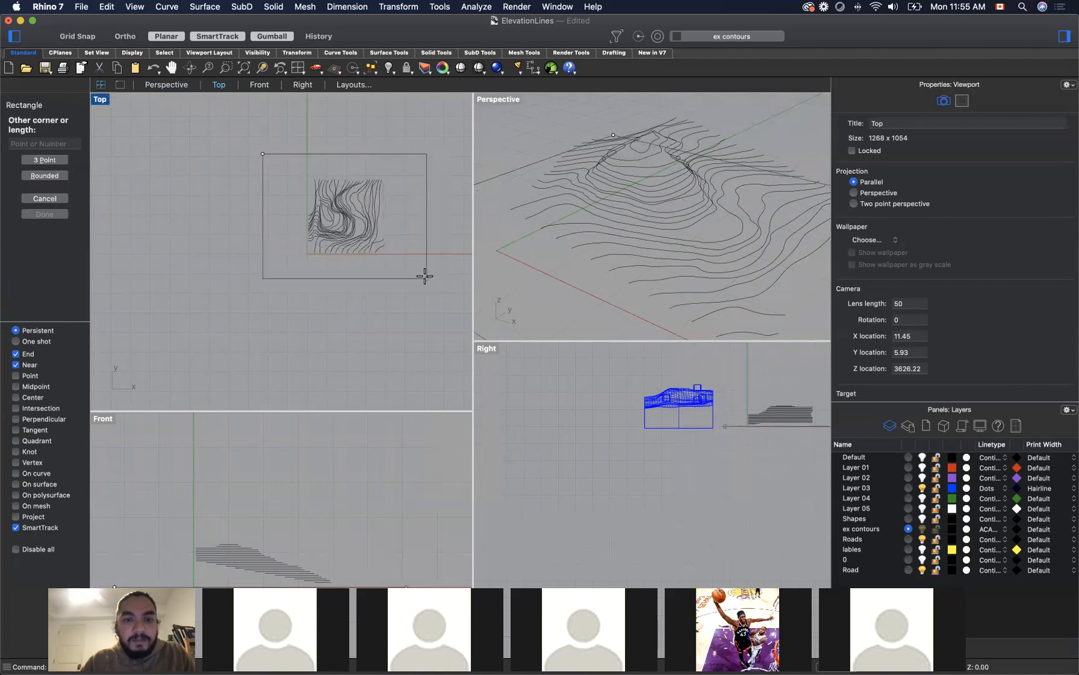
pyautogui.click(425, 274)
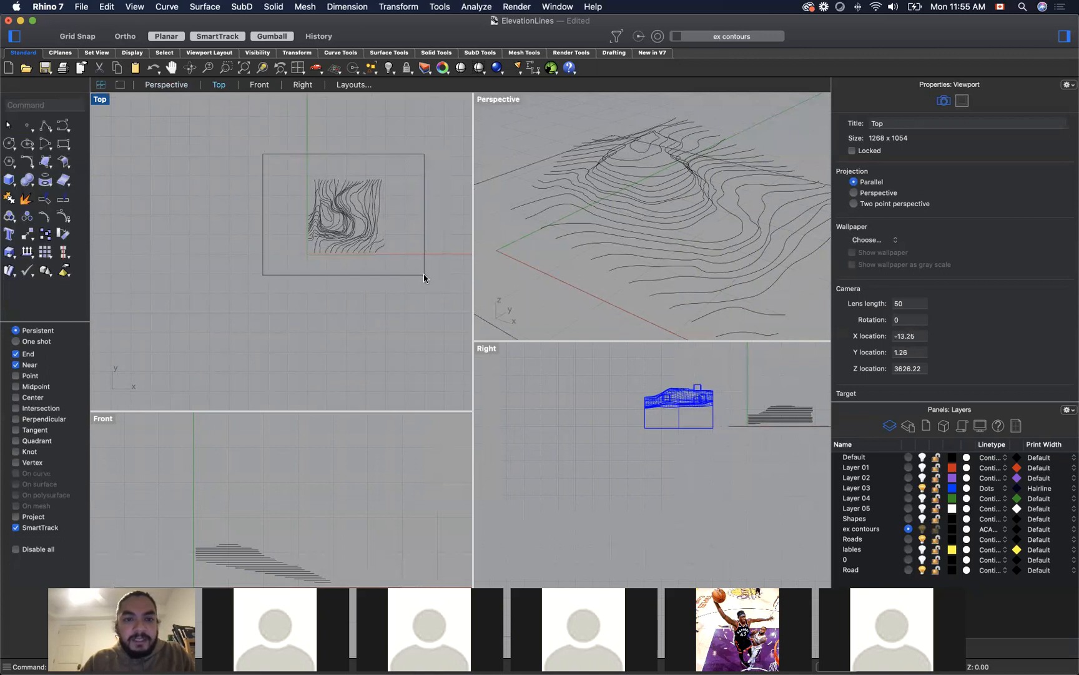
# Step: Raise the rectangle vertically in the Right viewport to about the mid-height of the contour stack
pyautogui.scroll(-6, 646, 239)
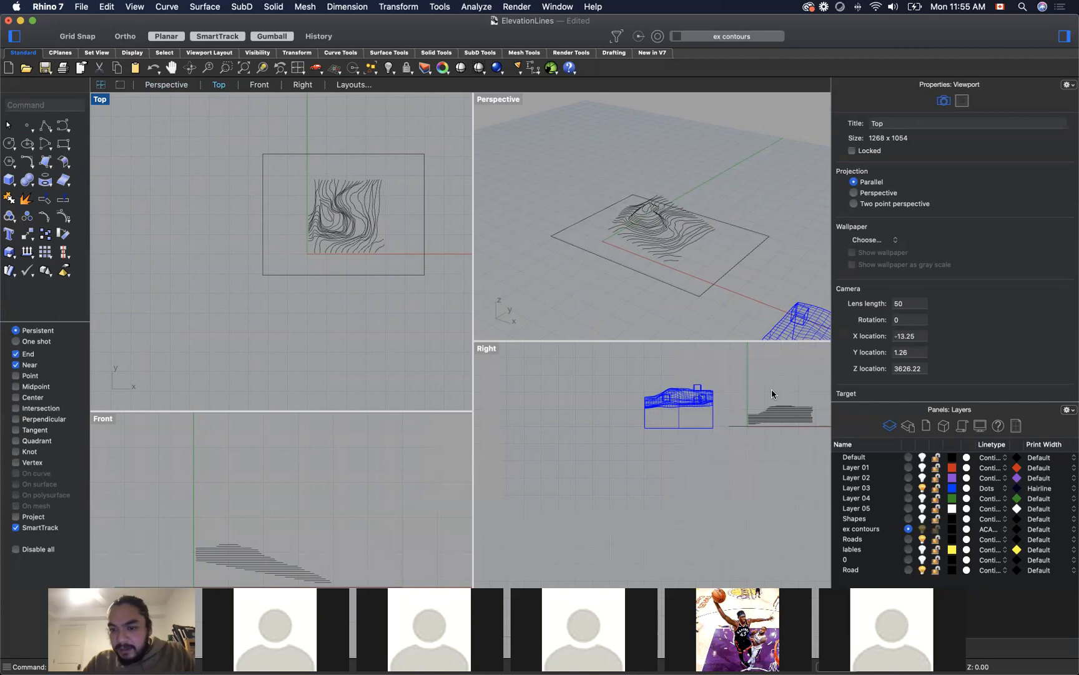
pyautogui.click(770, 427)
pyautogui.moveTo(782, 397)
pyautogui.mouseDown()
pyautogui.moveTo(783, 380)
pyautogui.moveTo(783, 409)
pyautogui.mouseUp()
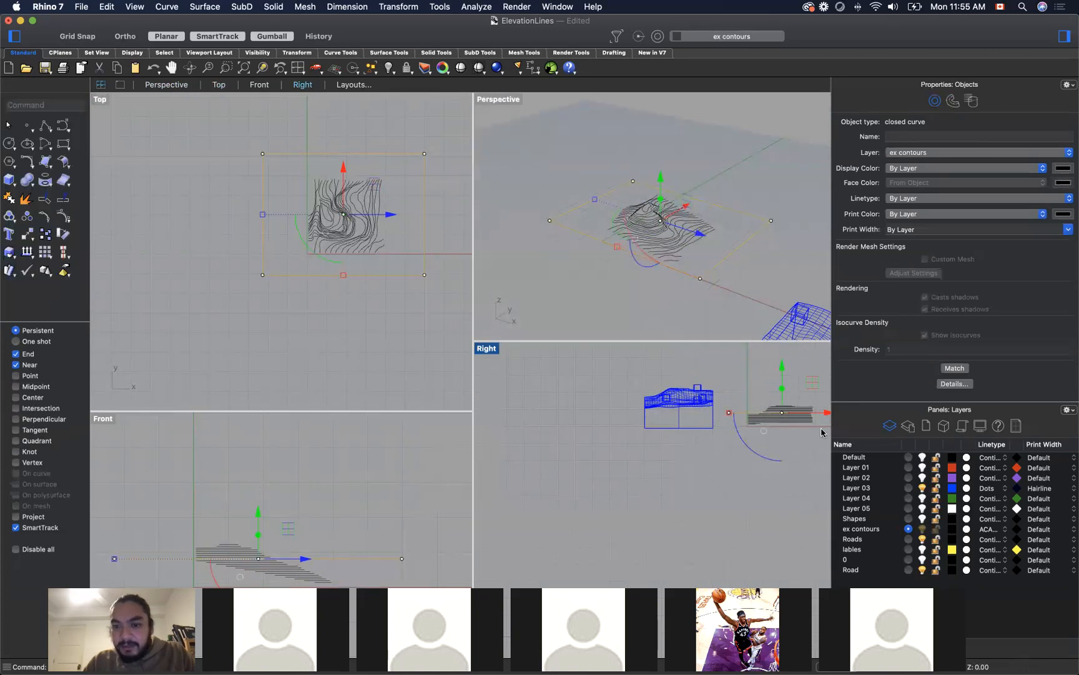
pyautogui.moveTo(782, 378); pyautogui.dragTo(785, 379)
pyautogui.click(760, 296)
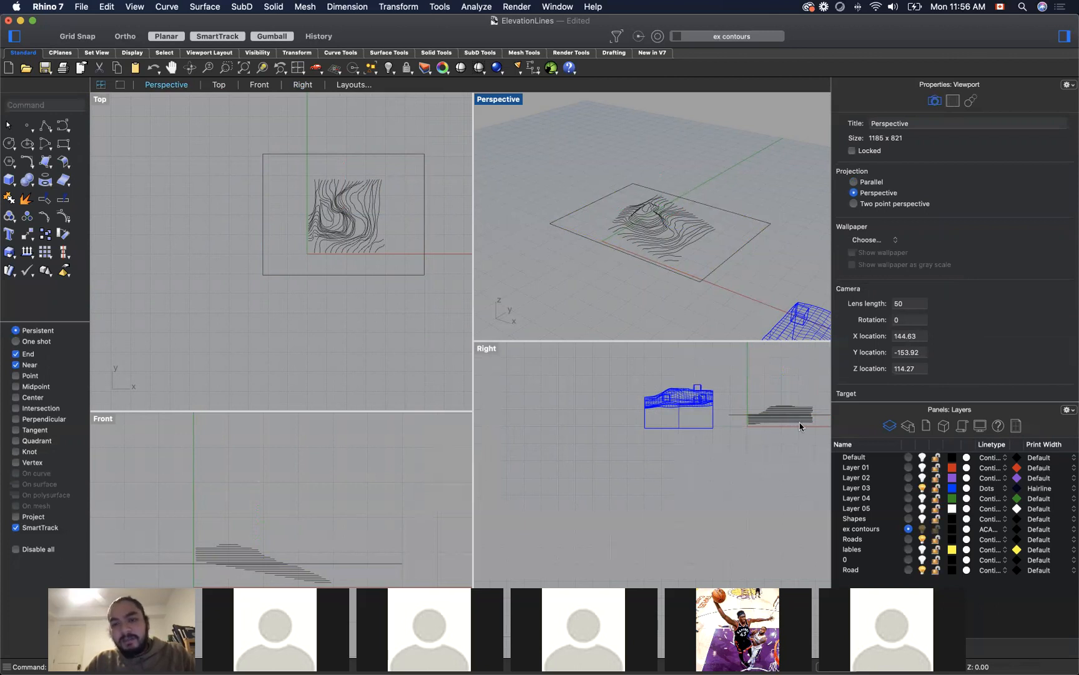
pyautogui.click(735, 416)
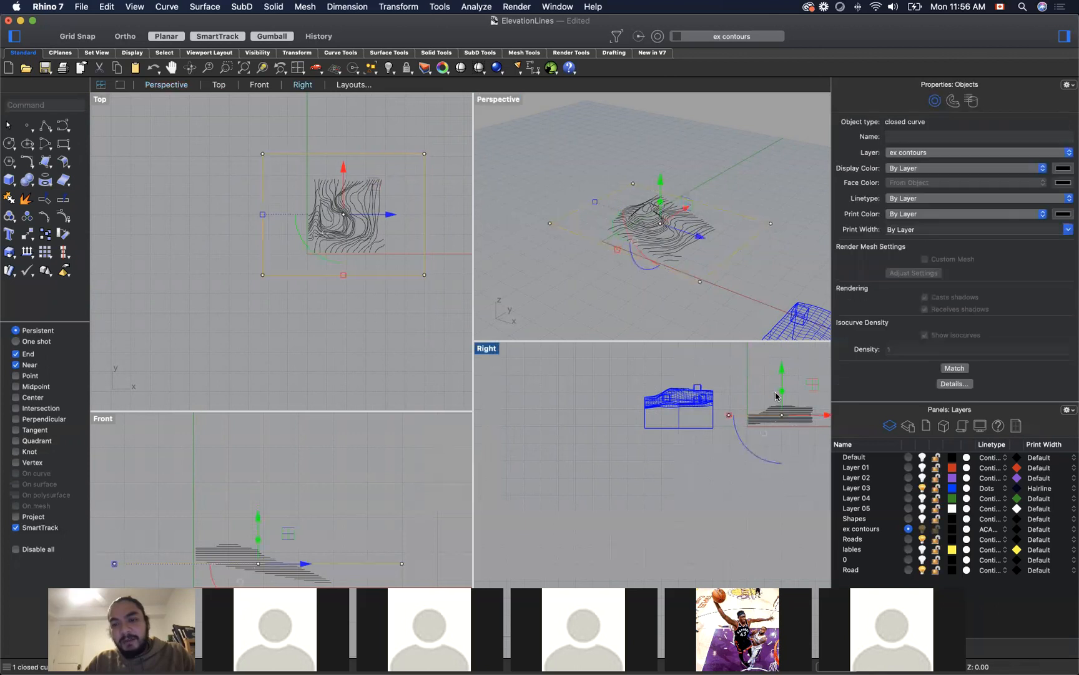
pyautogui.scroll(1, 782, 448)
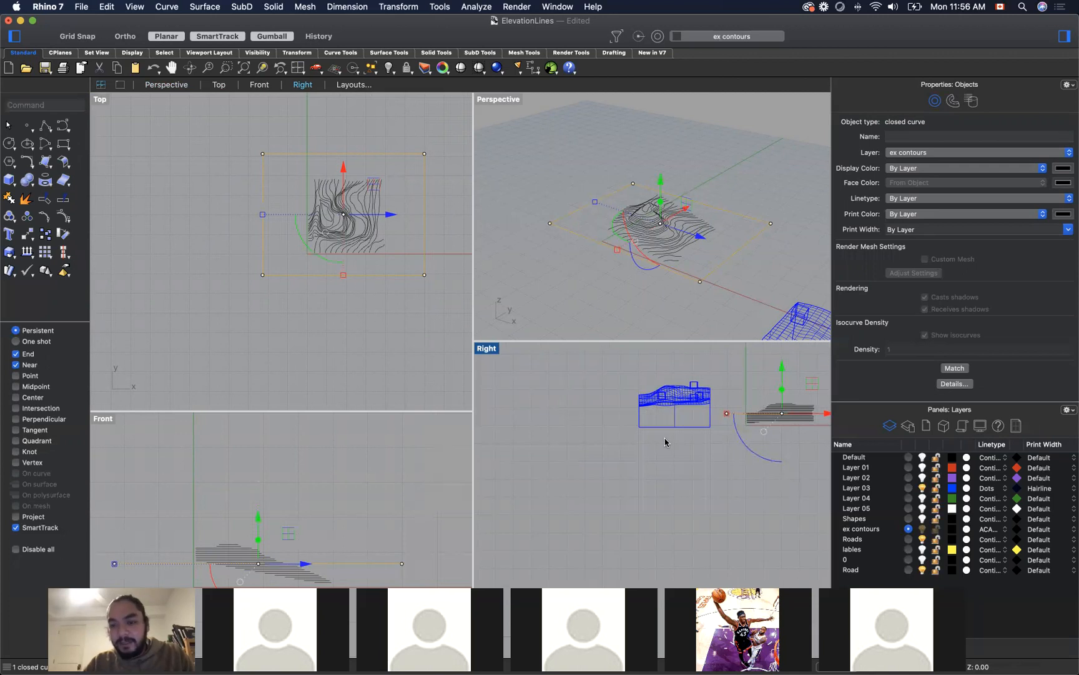
pyautogui.click(680, 465)
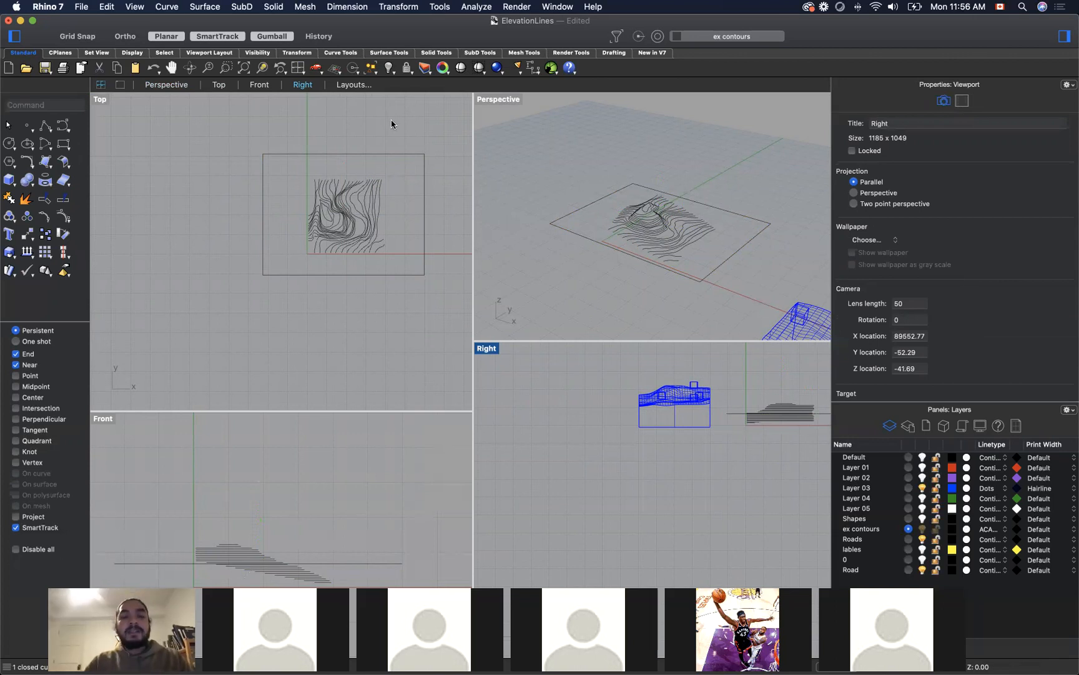
# Step: Patch a surface through the contours and the surrounding rectangle with sample point spacing 1, 30 U spans, 30 V spans and stiffness 1.00
pyautogui.scroll(-1, 219, 146)
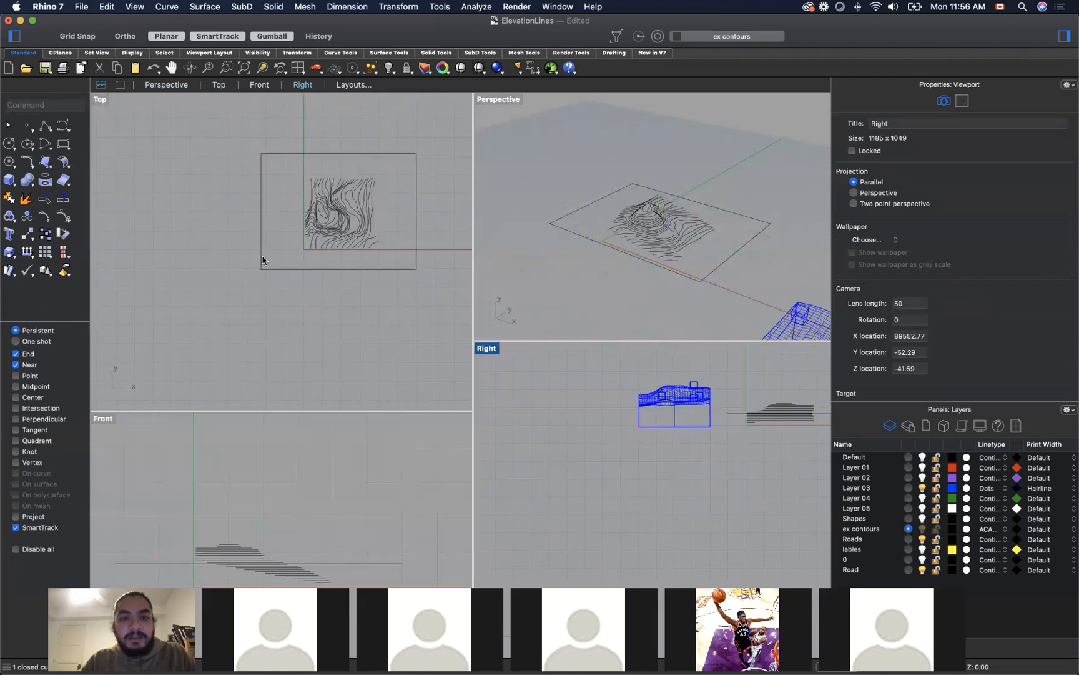
pyautogui.moveTo(224, 130); pyautogui.dragTo(436, 316)
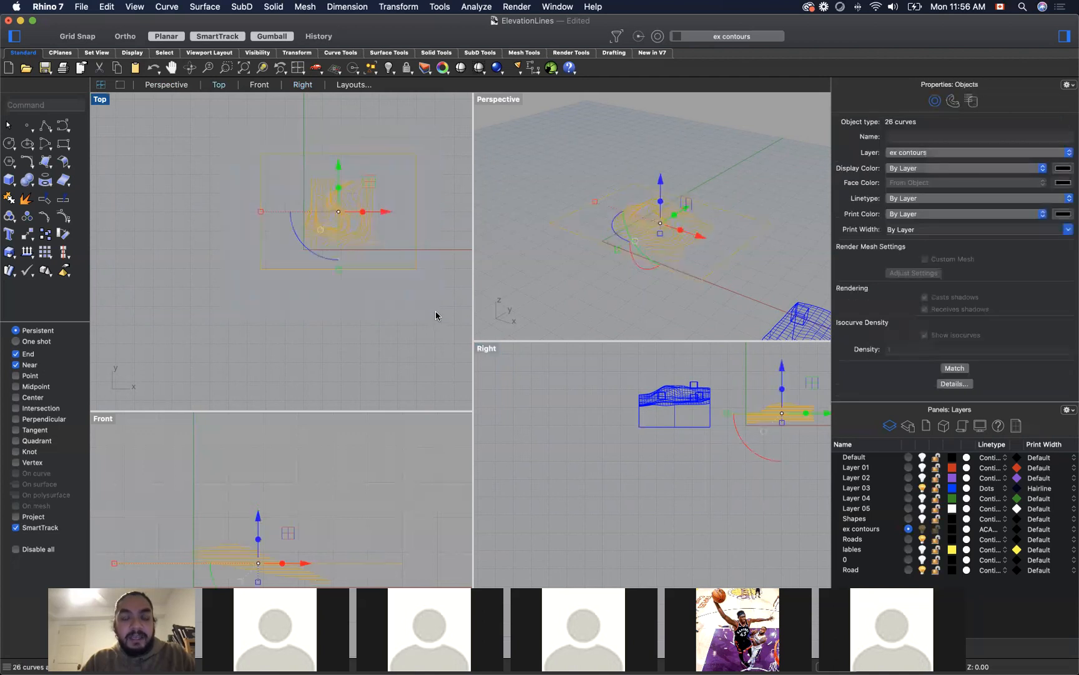
pyautogui.write('patch')
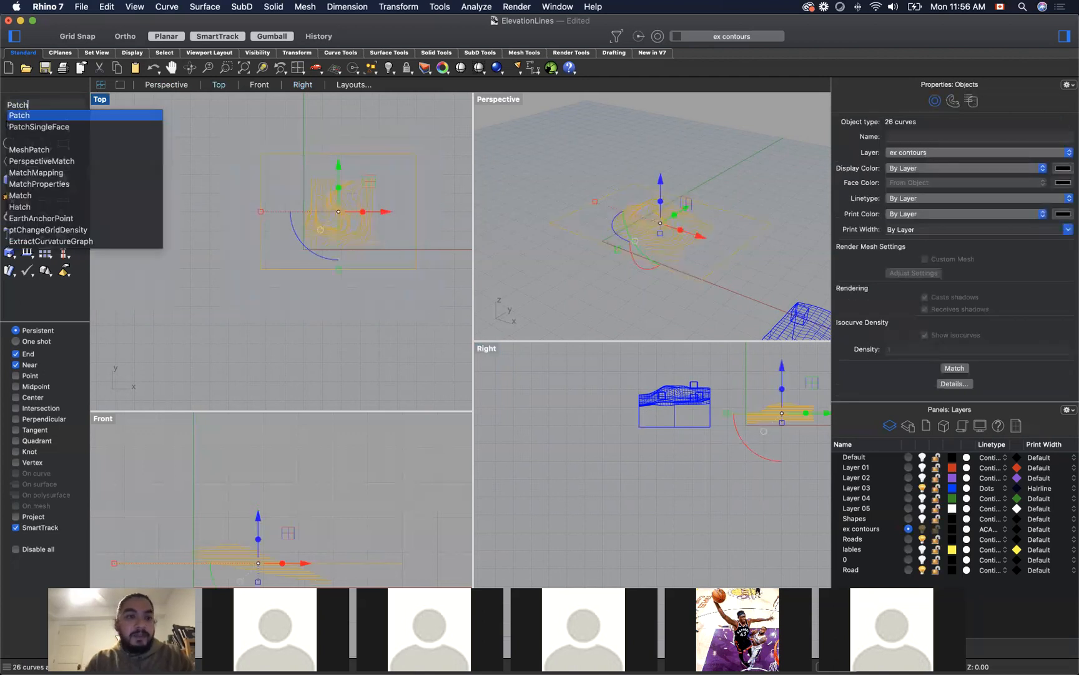
pyautogui.press('Return')
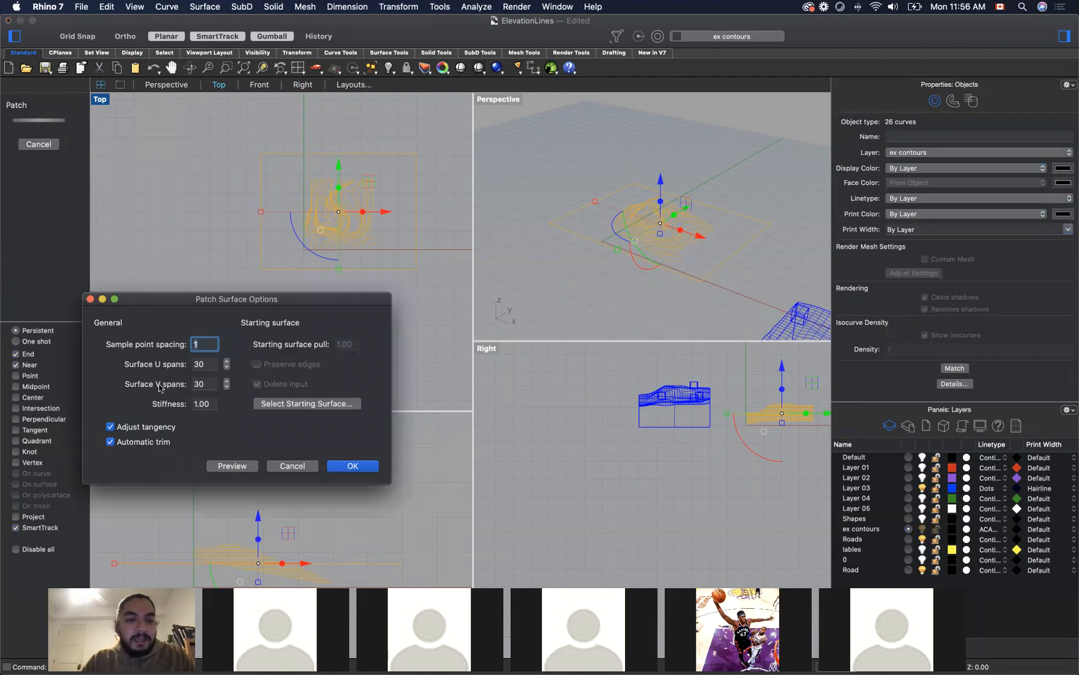
pyautogui.click(236, 471)
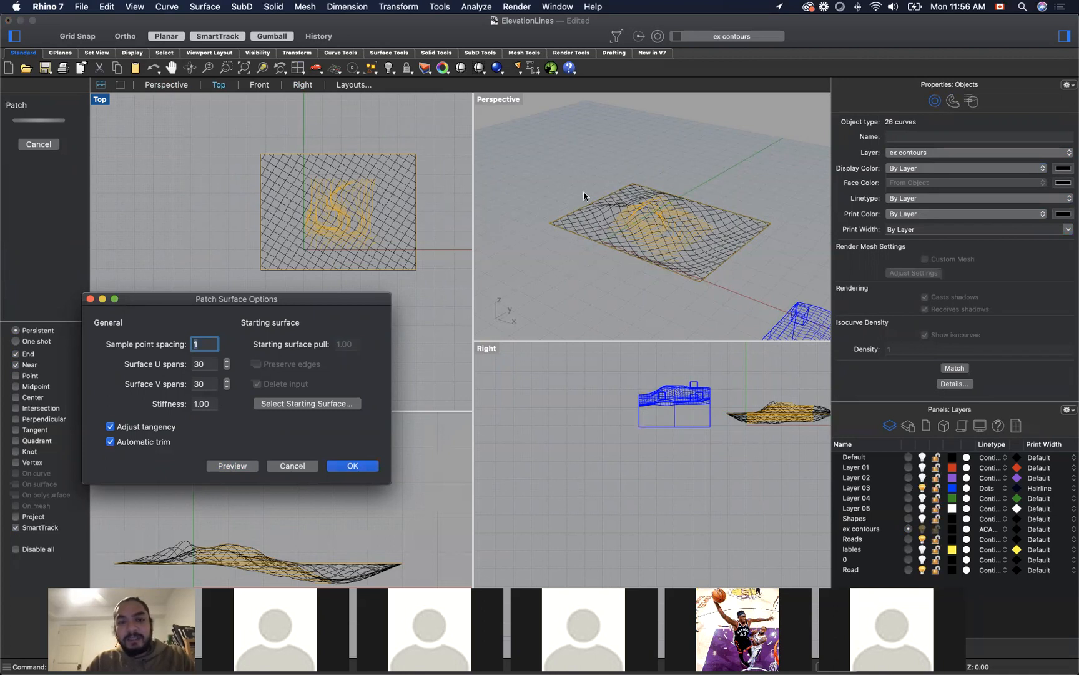
pyautogui.click(361, 470)
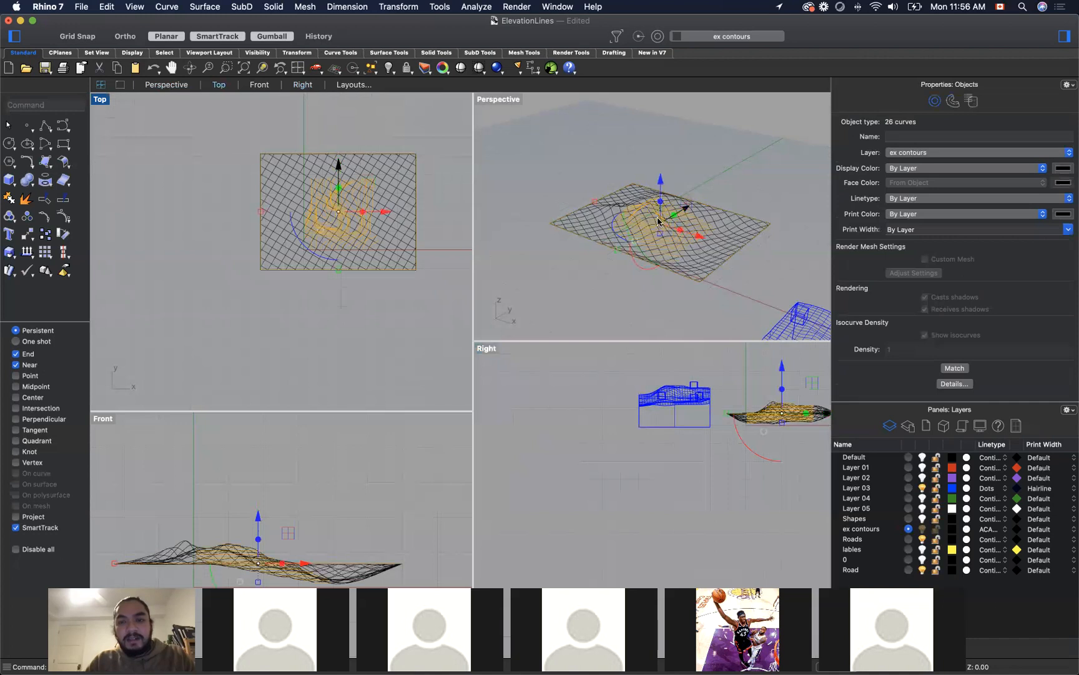
# Step: Examine the patch surface from several angles in the Perspective viewport, using Shaded and Rendered display
pyautogui.scroll(5, 658, 221)
pyautogui.scroll(-4, 661, 217)
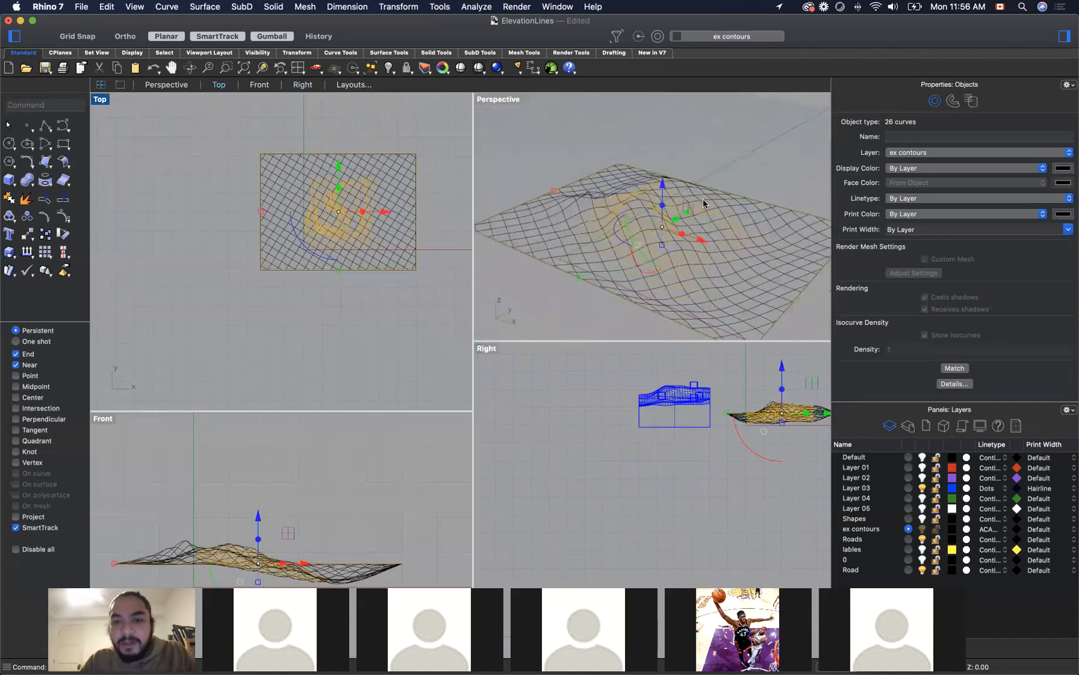
pyautogui.click(497, 98)
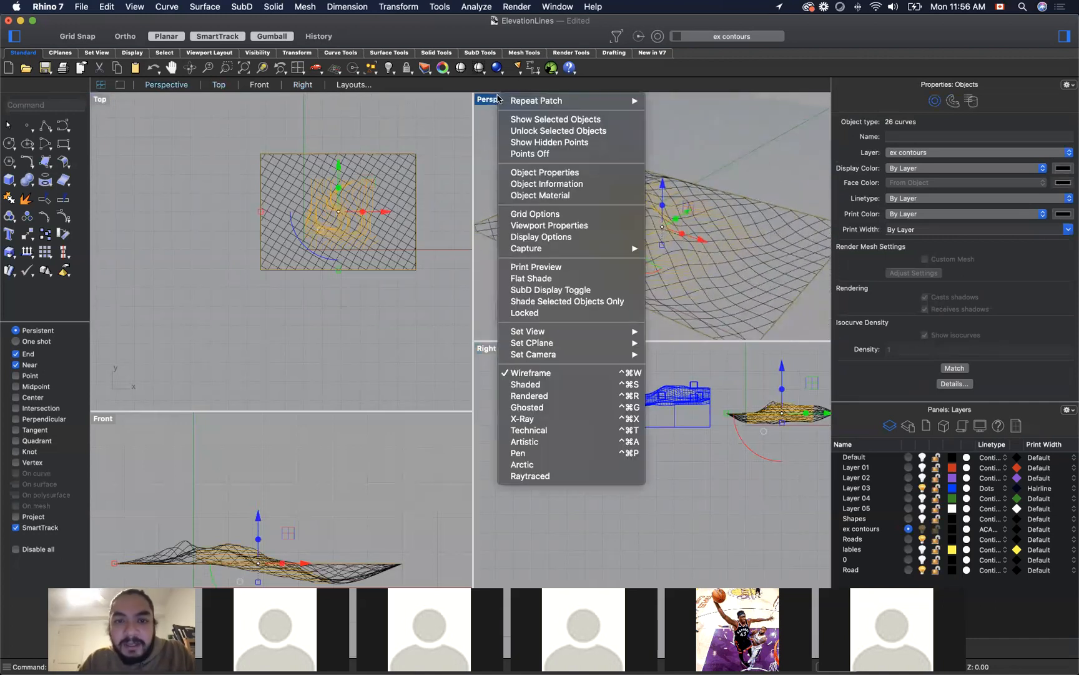
pyautogui.click(610, 384)
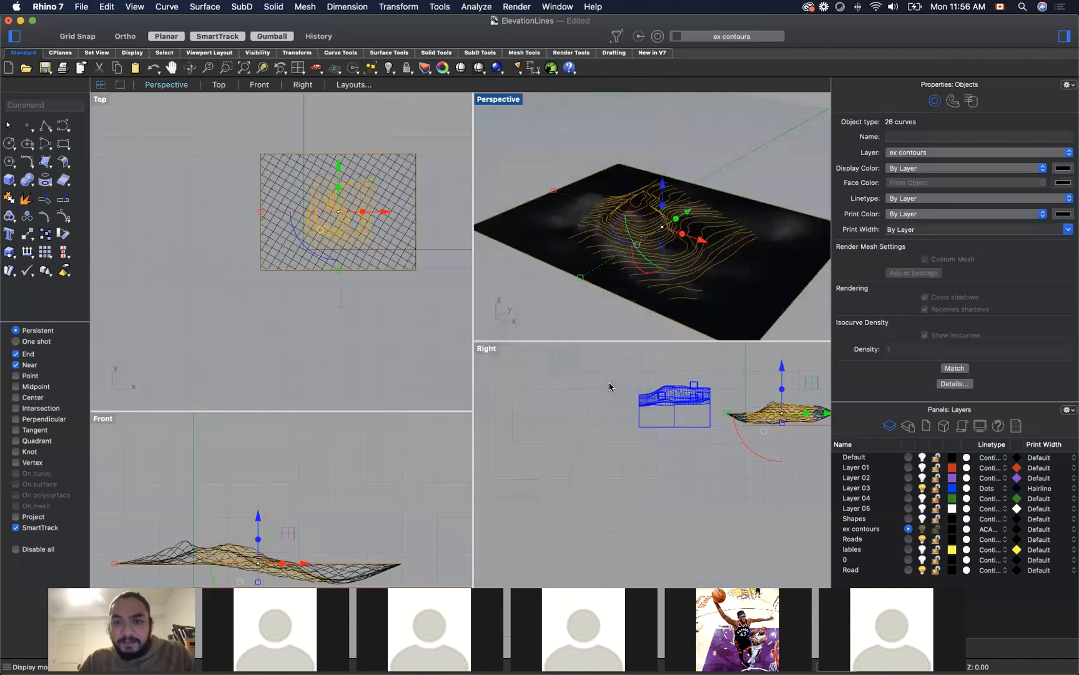
pyautogui.scroll(1, 499, 104)
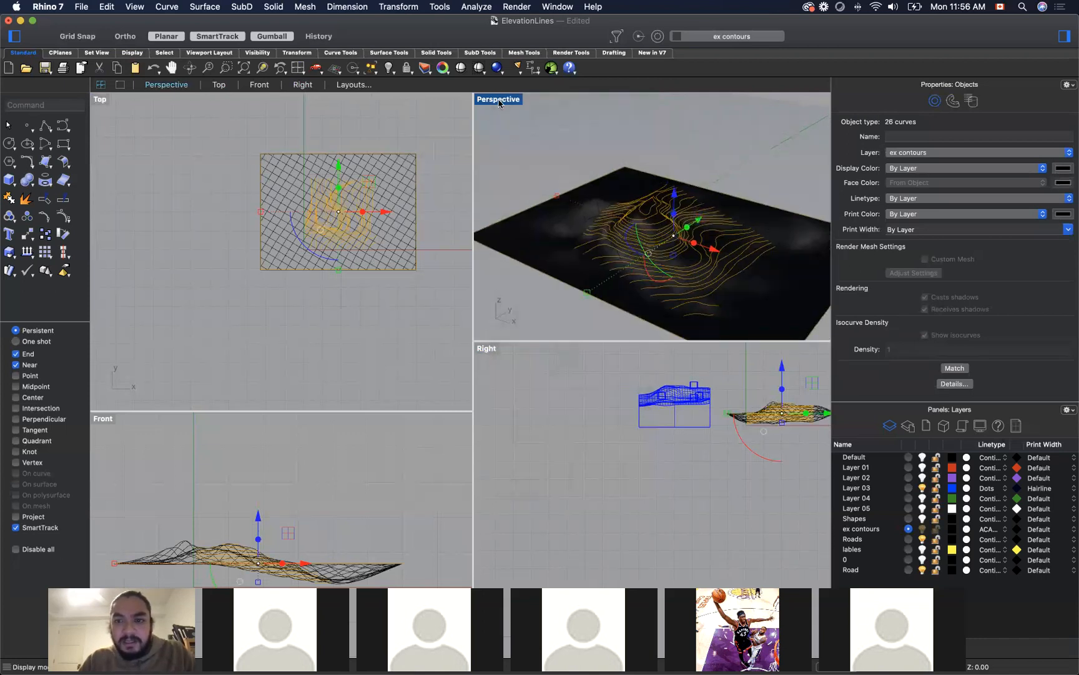
pyautogui.click(500, 104)
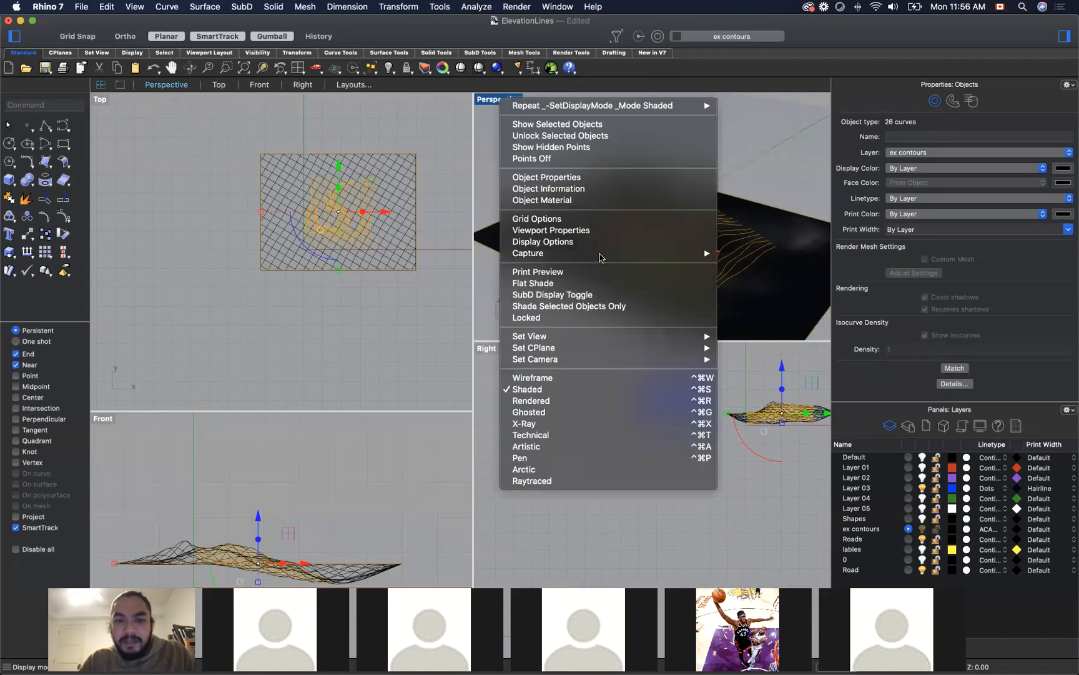
pyautogui.click(593, 403)
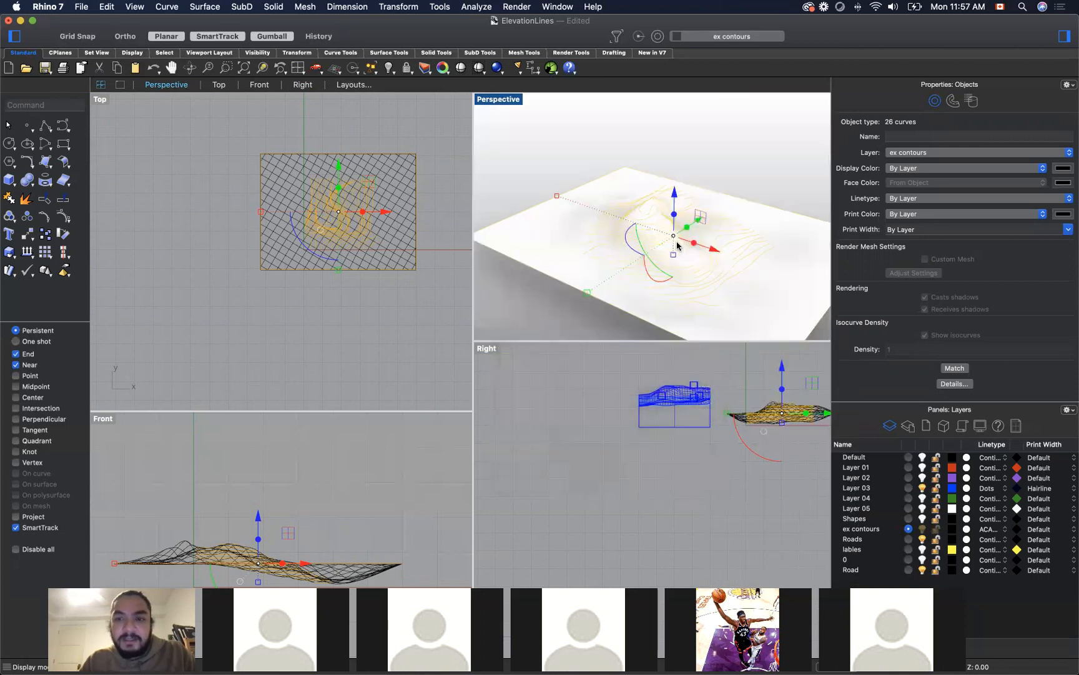
pyautogui.click(781, 183)
pyautogui.moveTo(770, 185); pyautogui.dragTo(711, 215, button='right')
pyautogui.scroll(-4, 657, 160)
pyautogui.scroll(5, 712, 216)
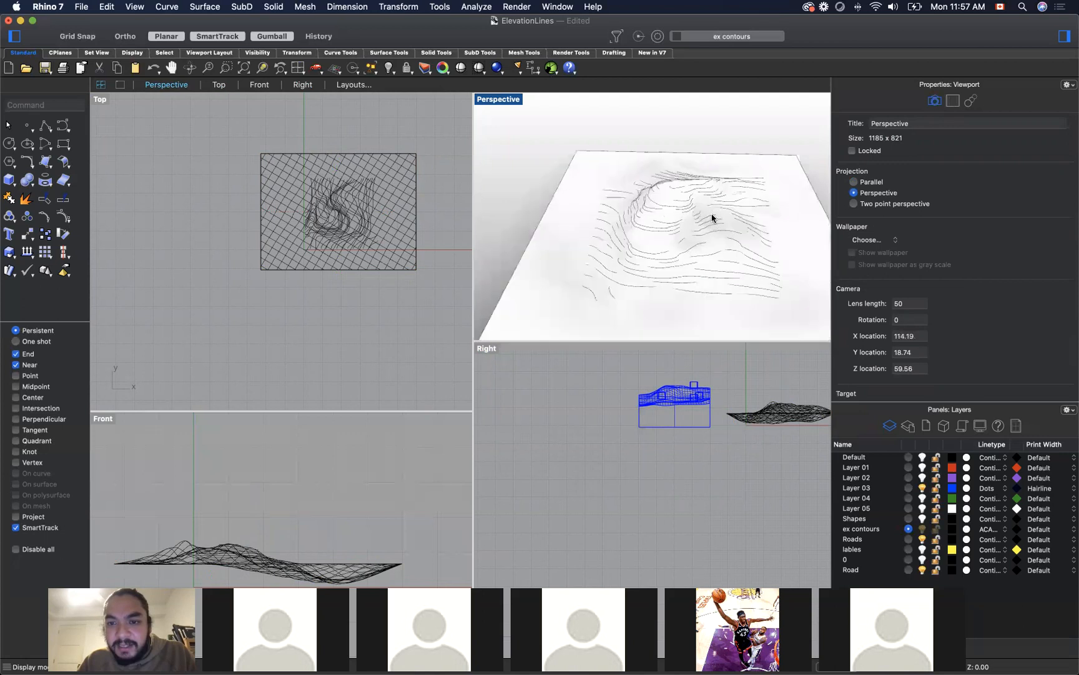
pyautogui.moveTo(746, 137); pyautogui.dragTo(765, 169, button='right')
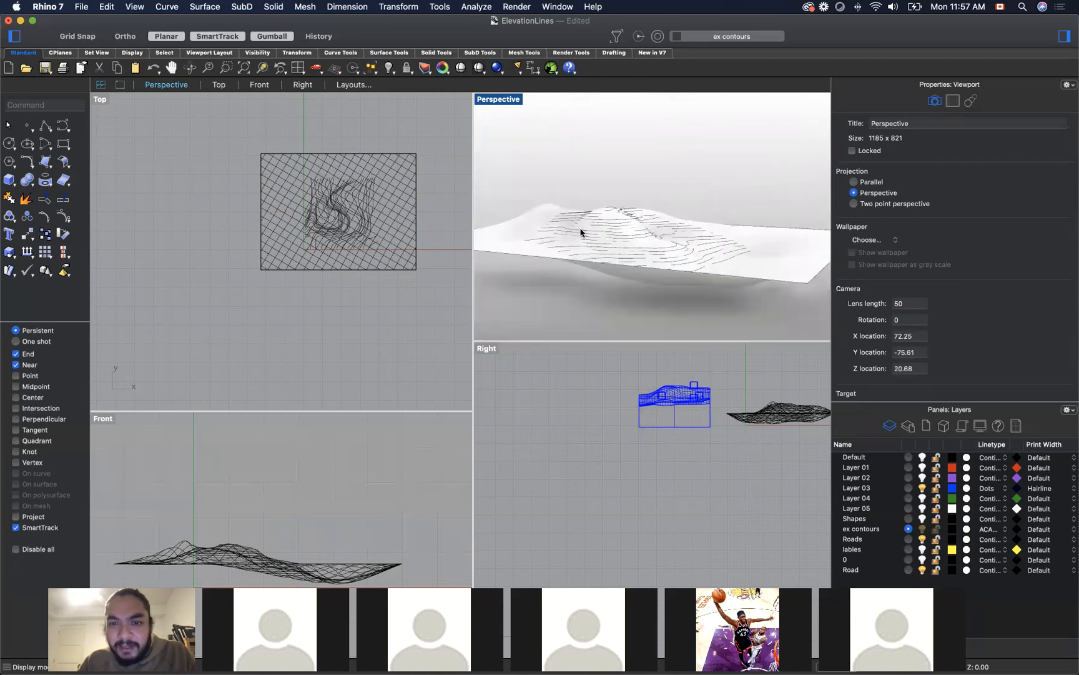
pyautogui.moveTo(731, 207); pyautogui.dragTo(616, 222, button='right')
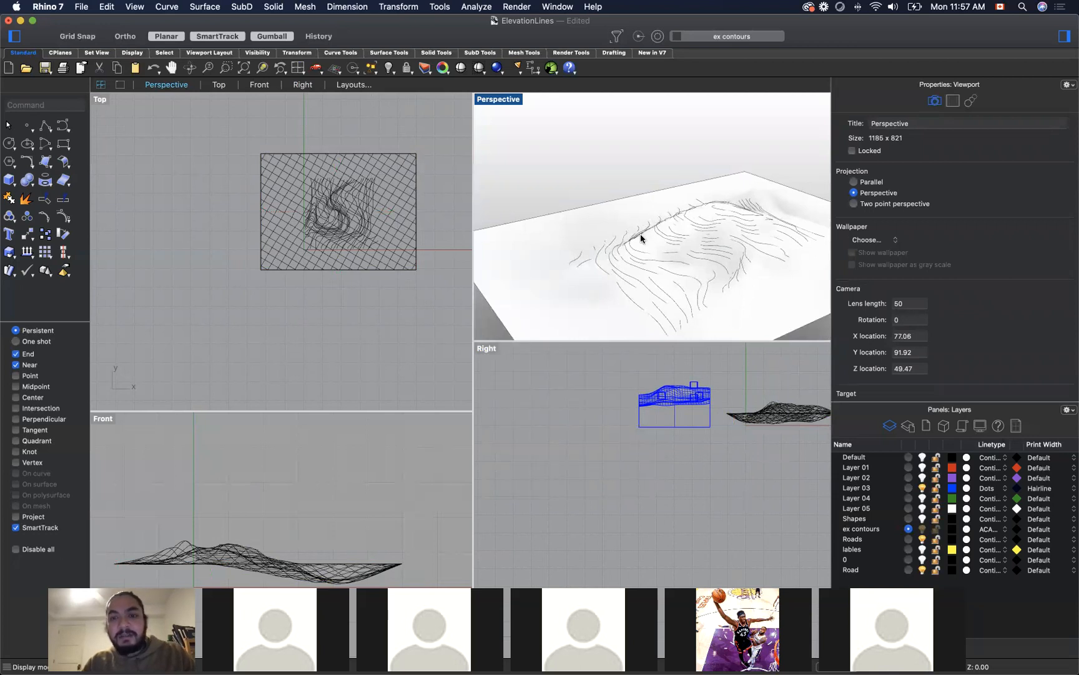
# Step: Undo the patch surface and patch the contours and surrounding rectangle again with sample point spacing .5, 60 U spans and 60 V spans
pyautogui.press('super+z')
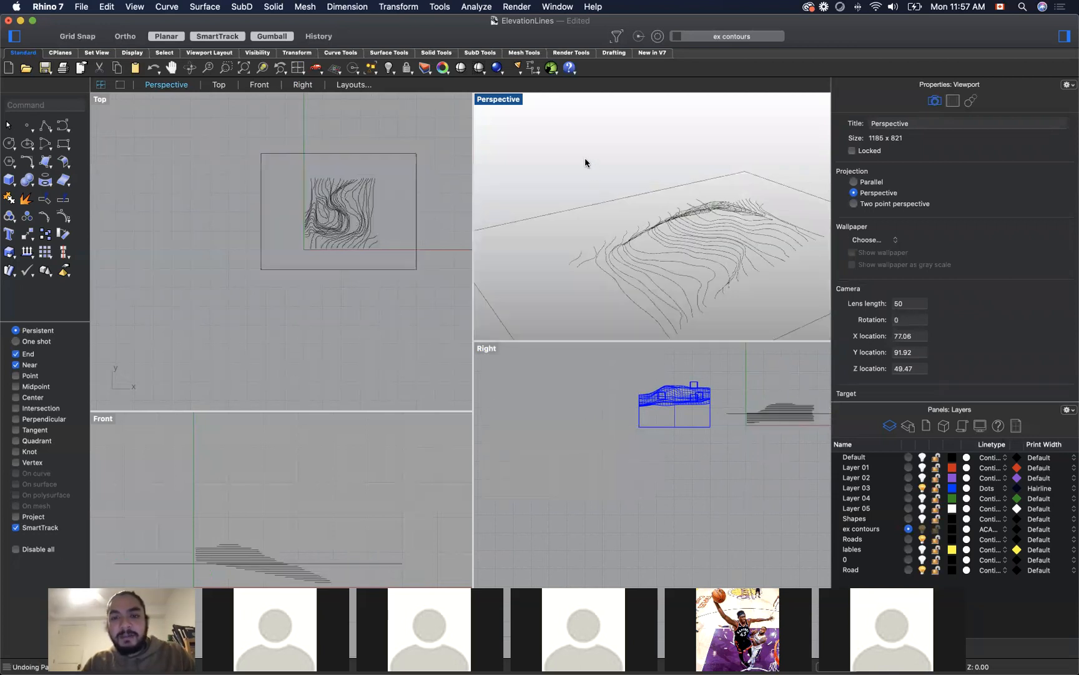
pyautogui.moveTo(224, 130); pyautogui.dragTo(445, 298)
pyautogui.write('Patch')
pyautogui.press('Return')
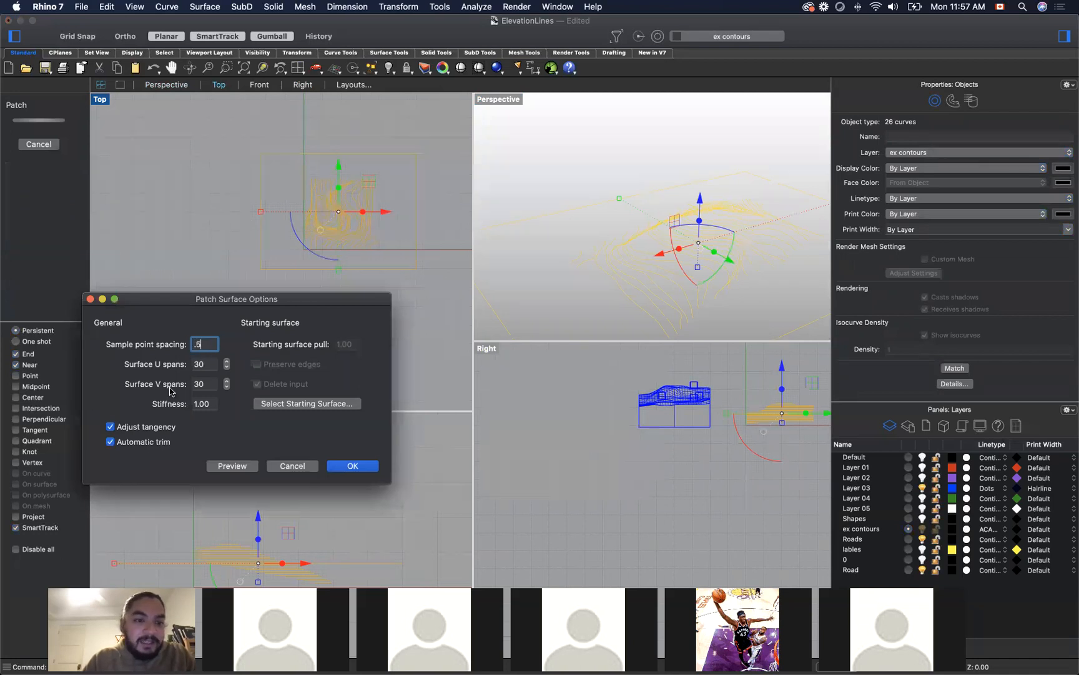
pyautogui.press('Tab')
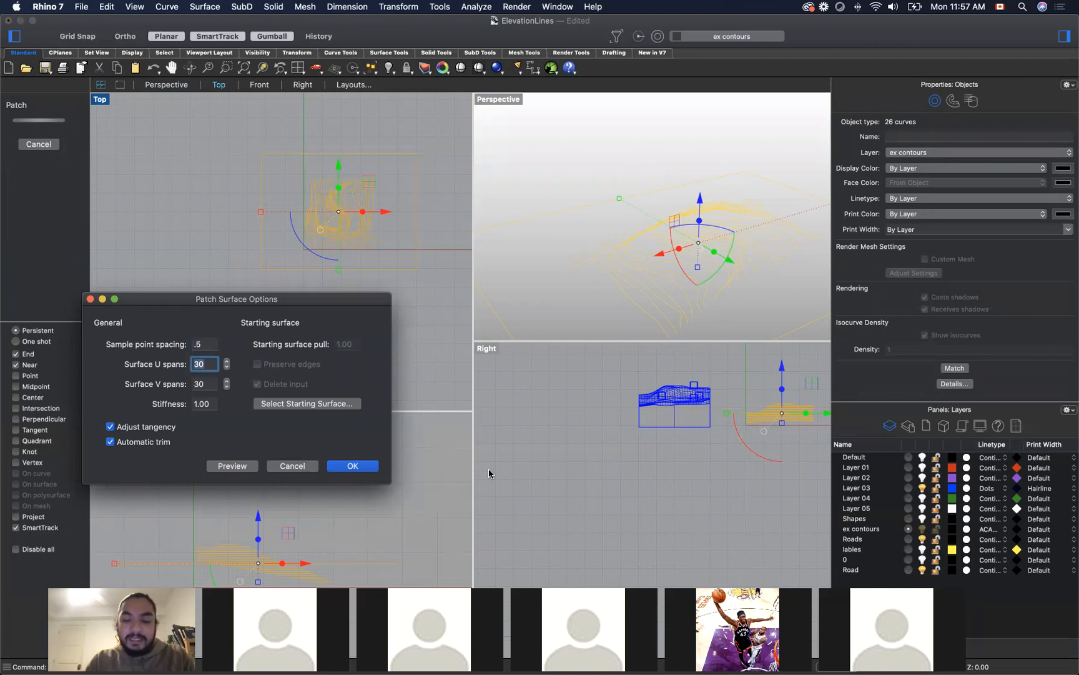
pyautogui.press('Tab')
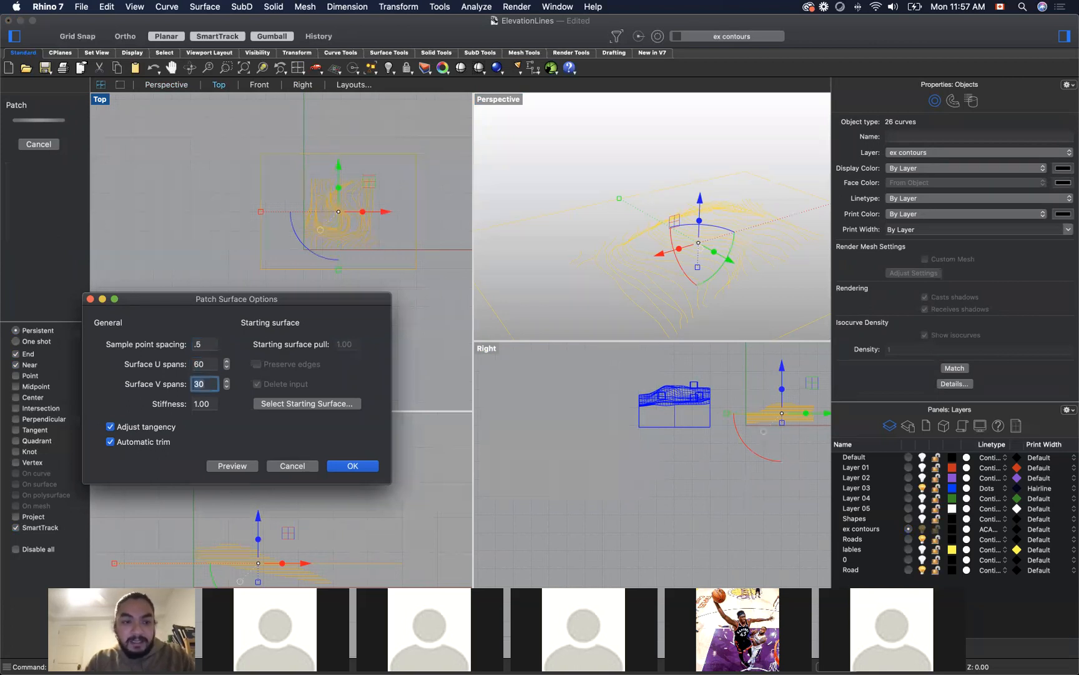
pyautogui.write('60')
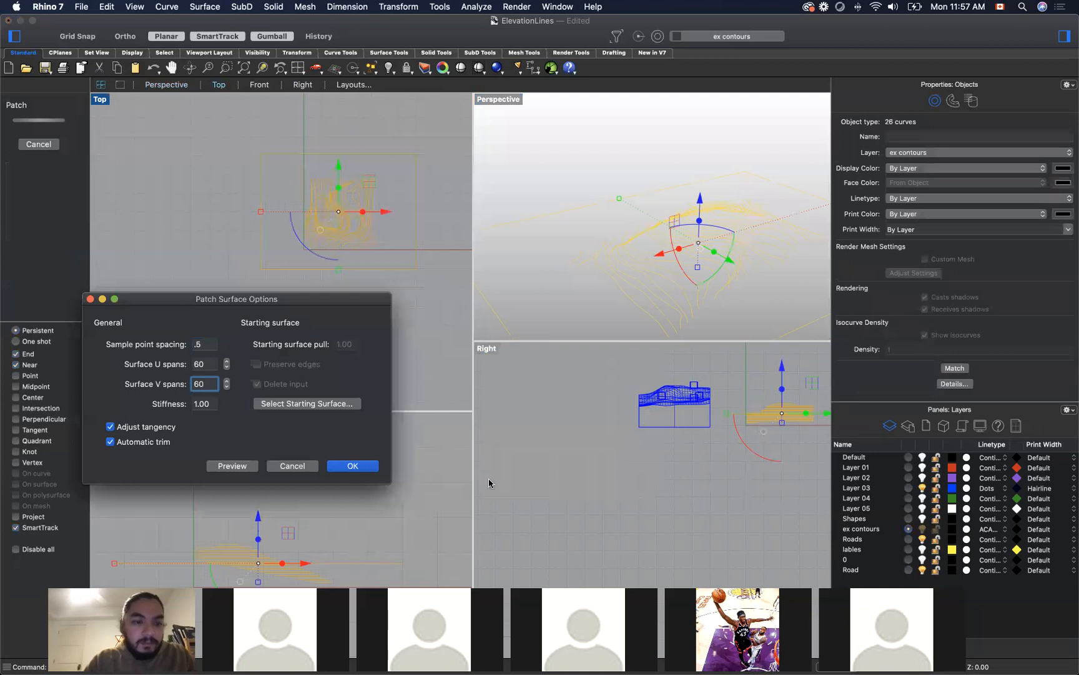
pyautogui.click(248, 466)
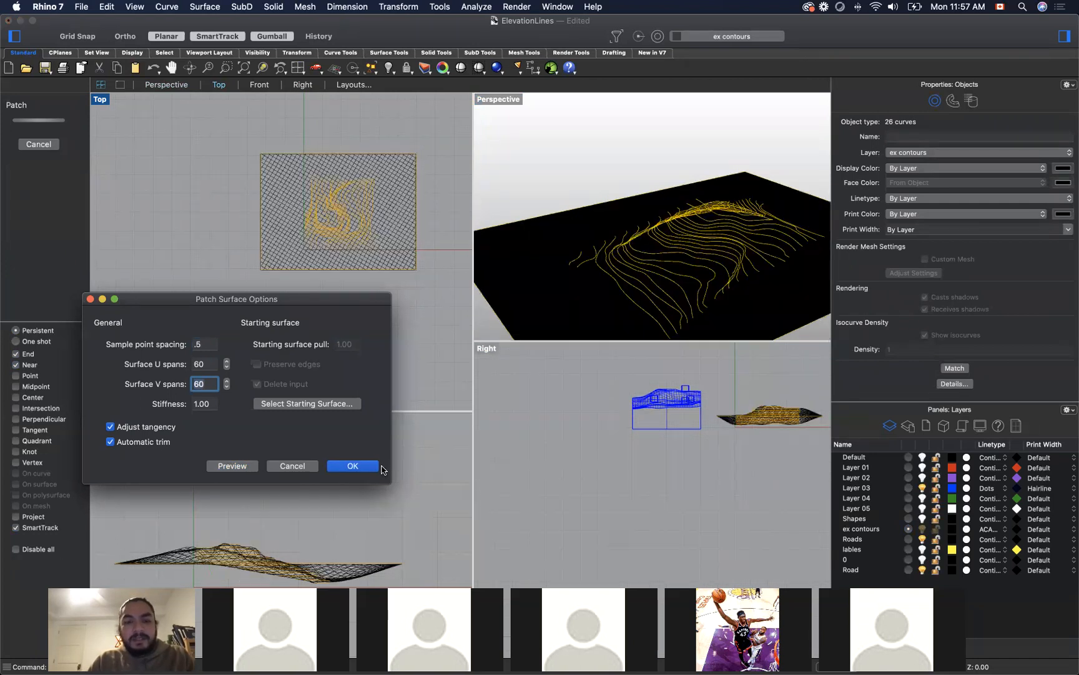
pyautogui.click(354, 466)
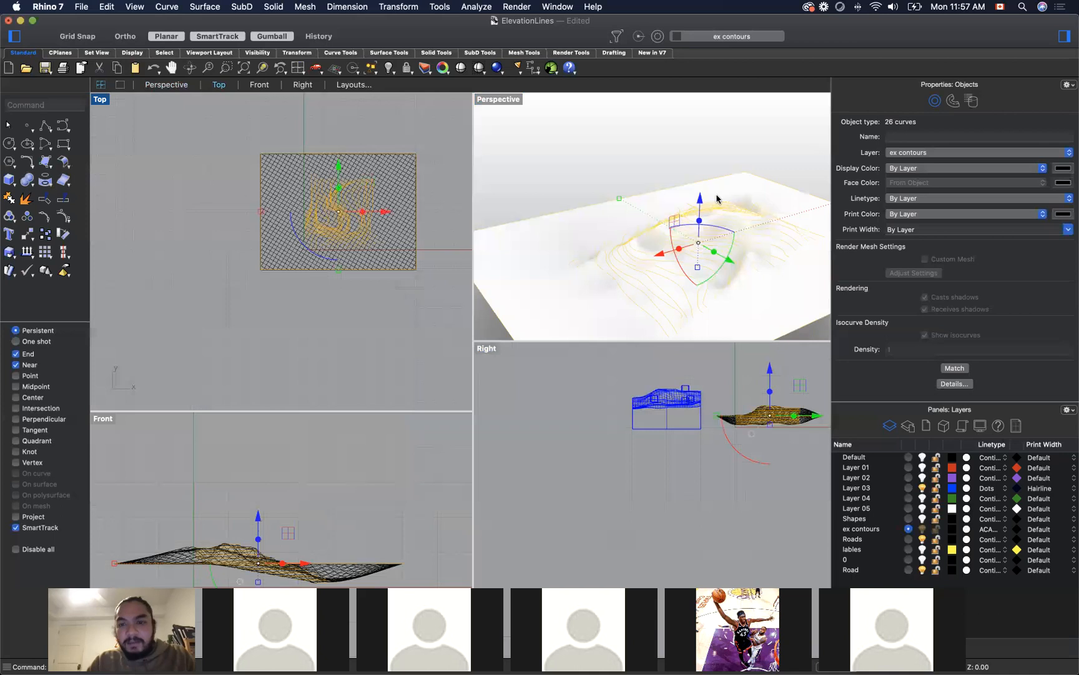
pyautogui.click(588, 138)
# Step: Examine how closely the new terrain patch follows the contour lines, up close and from several angles in the Perspective viewport
pyautogui.scroll(-5, 710, 231)
pyautogui.scroll(10, 710, 233)
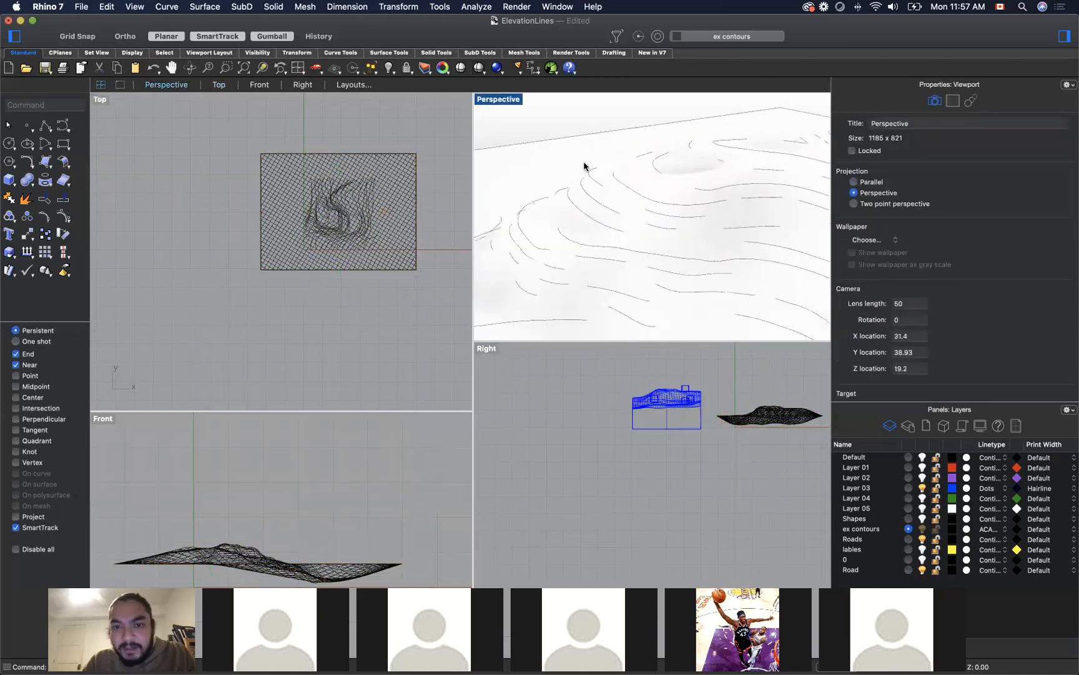
pyautogui.scroll(5, 583, 168)
pyautogui.scroll(2, 631, 196)
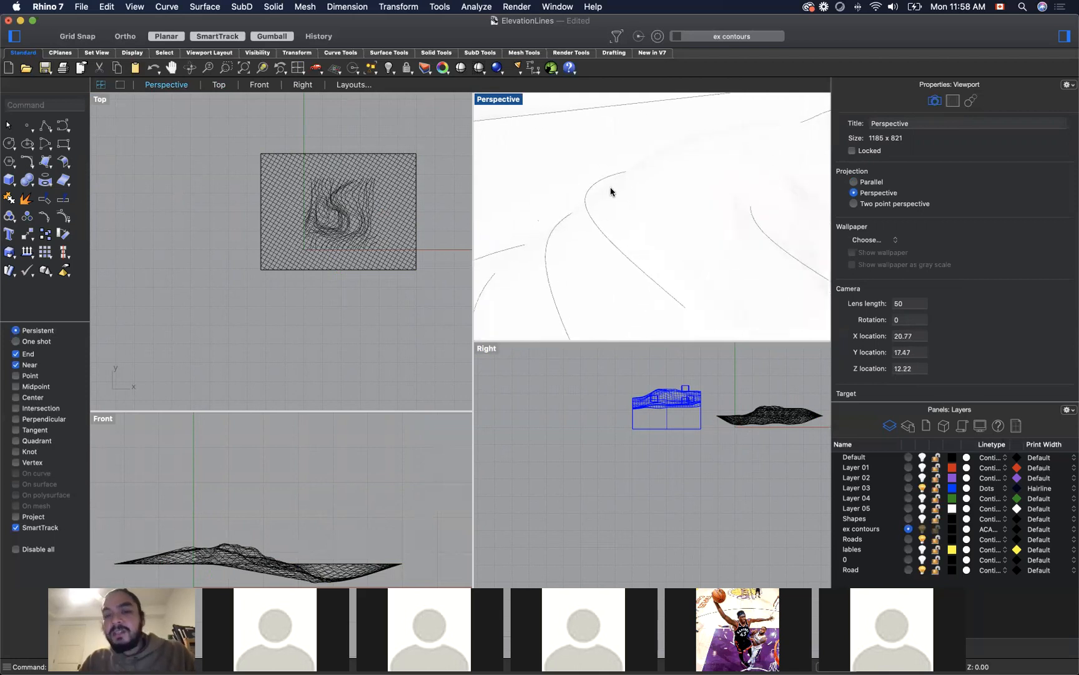
pyautogui.scroll(-6, 618, 190)
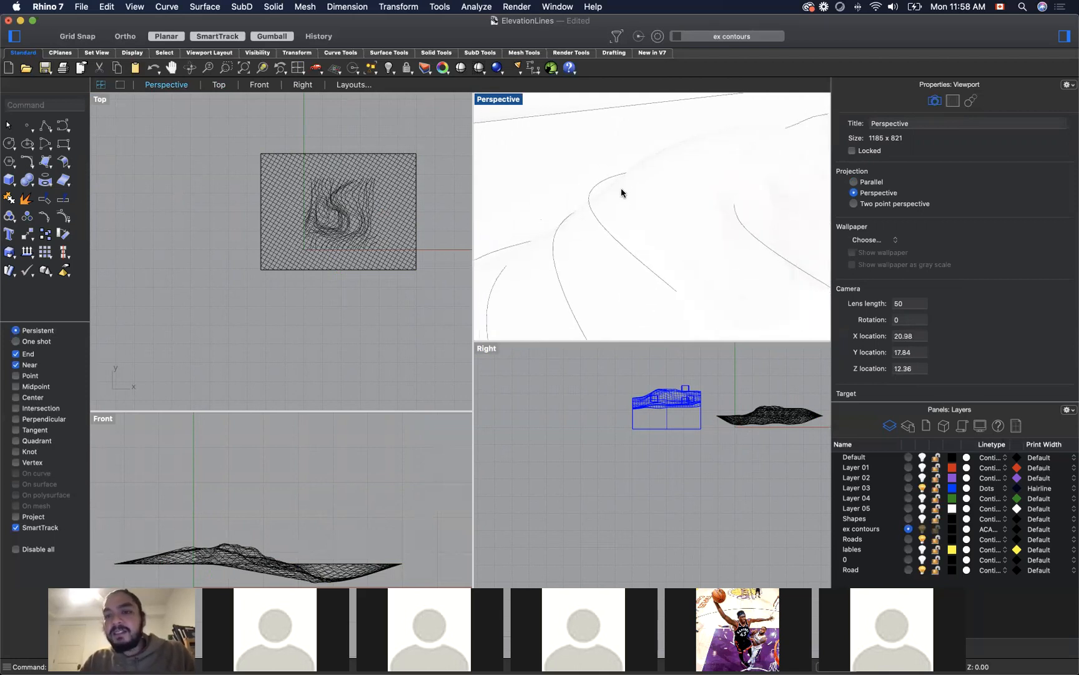
pyautogui.scroll(-4, 623, 193)
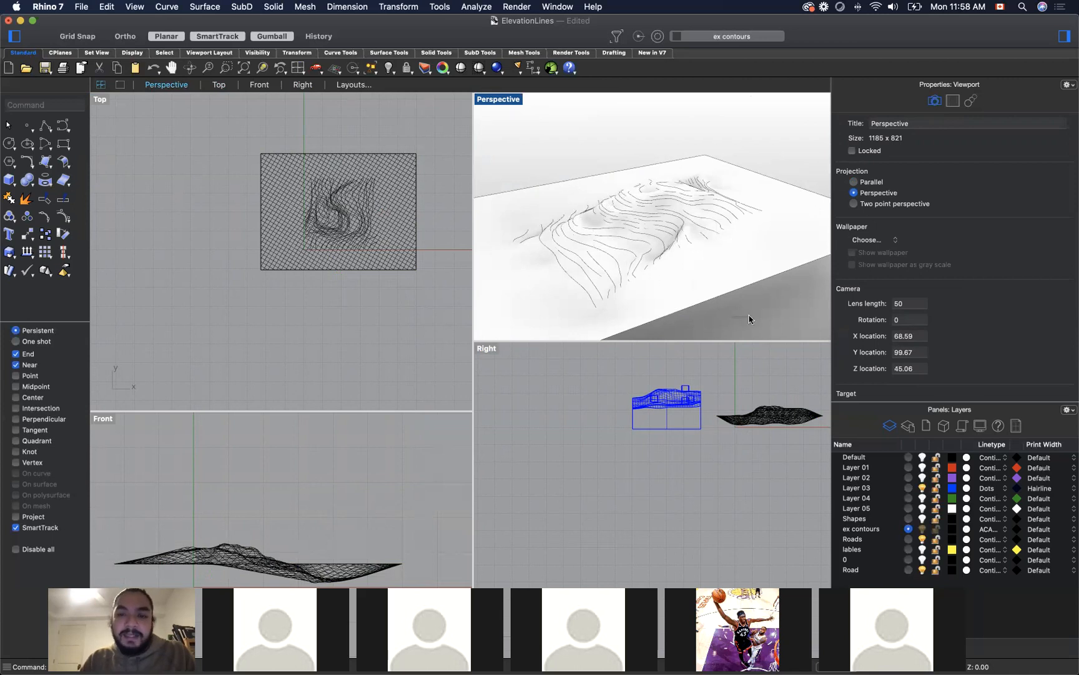
pyautogui.moveTo(736, 323); pyautogui.dragTo(655, 250, button='right')
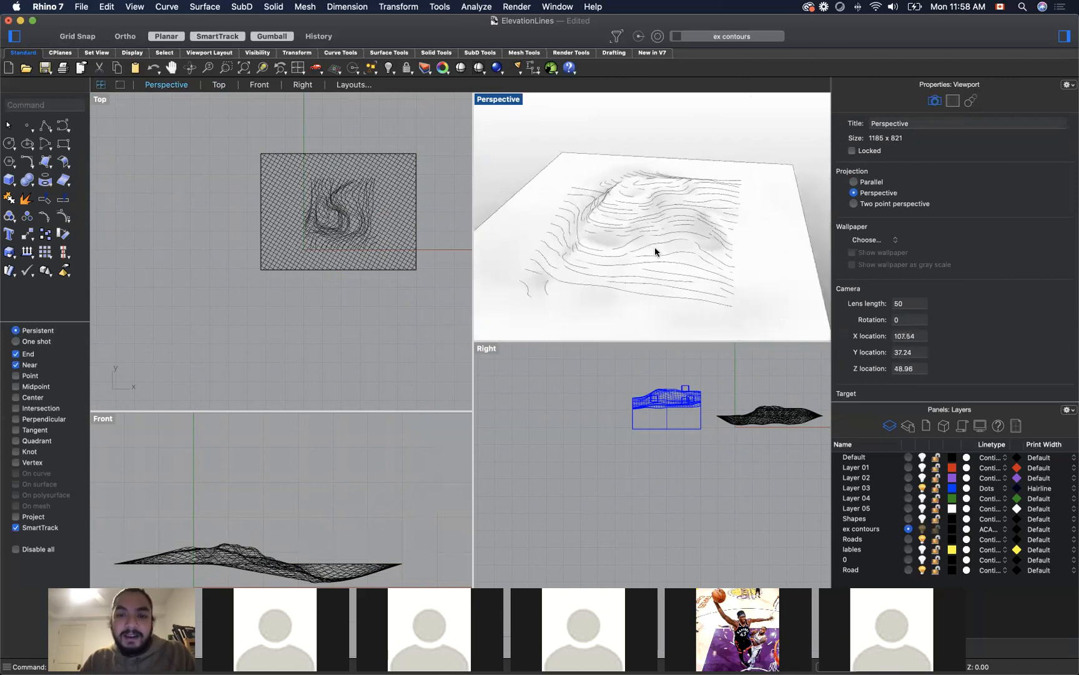
pyautogui.moveTo(509, 157); pyautogui.dragTo(544, 142, button='right')
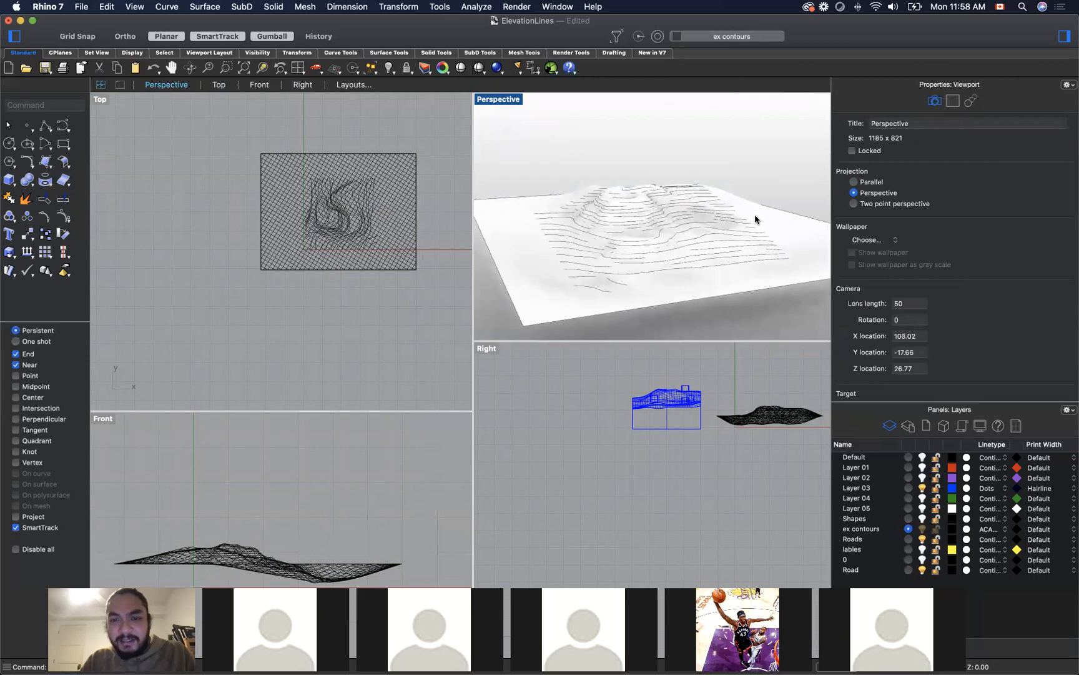
pyautogui.moveTo(770, 212); pyautogui.dragTo(730, 222, button='right')
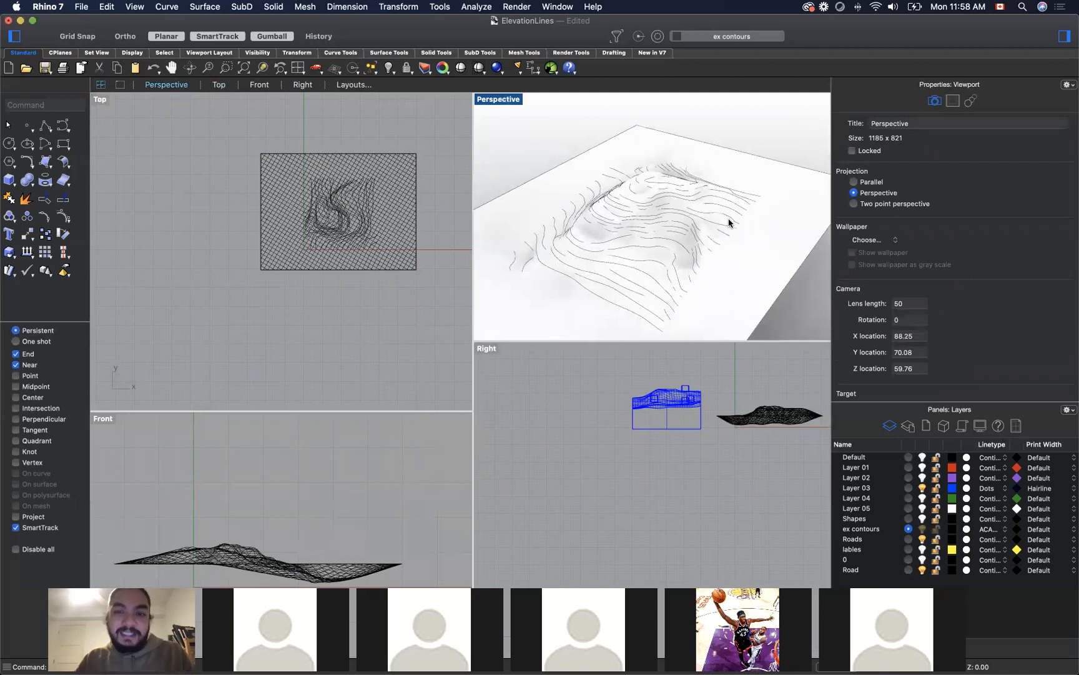
pyautogui.scroll(-3, 640, 222)
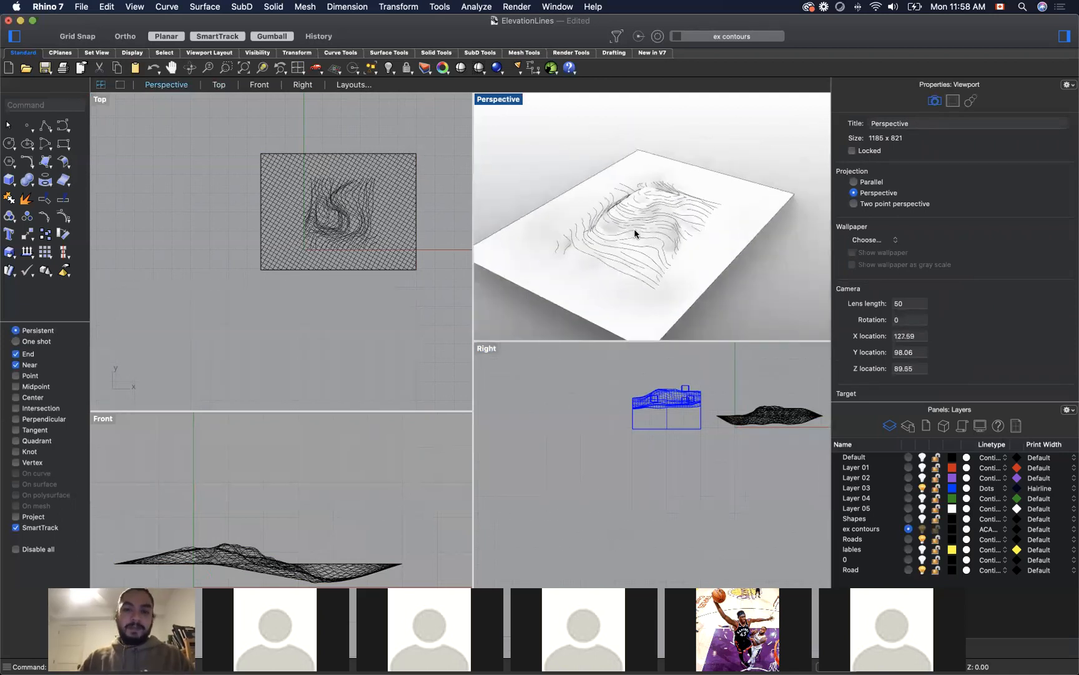
pyautogui.moveTo(723, 294); pyautogui.dragTo(654, 220, button='right')
pyautogui.scroll(3, 656, 220)
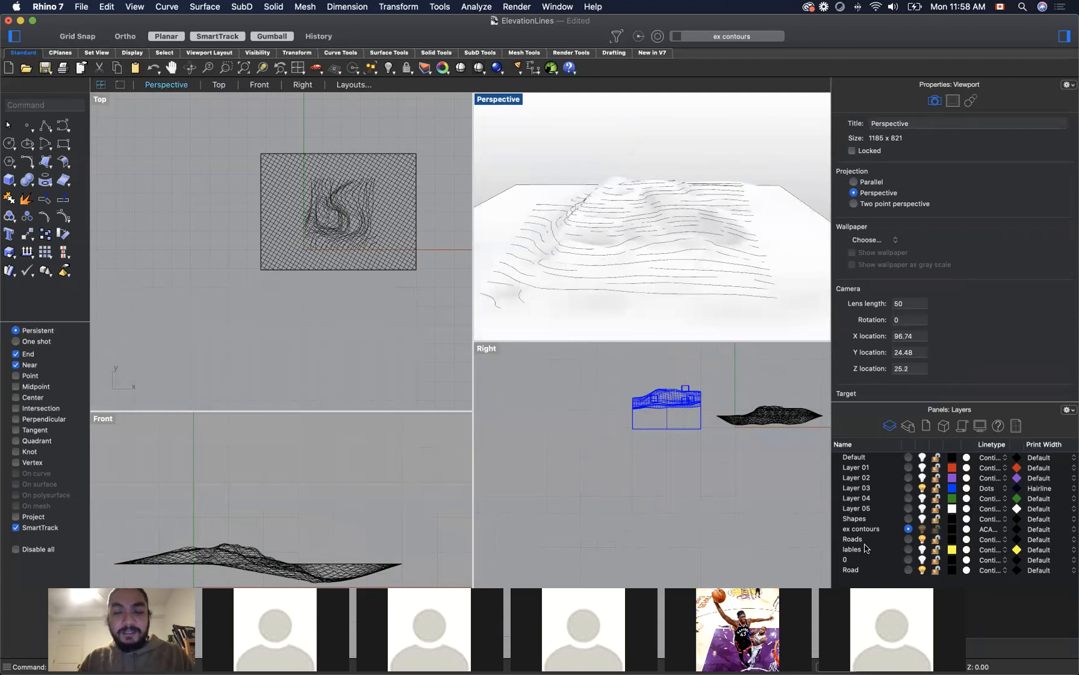
pyautogui.moveTo(807, 193); pyautogui.dragTo(667, 152, button='right')
pyautogui.scroll(-2, 666, 151)
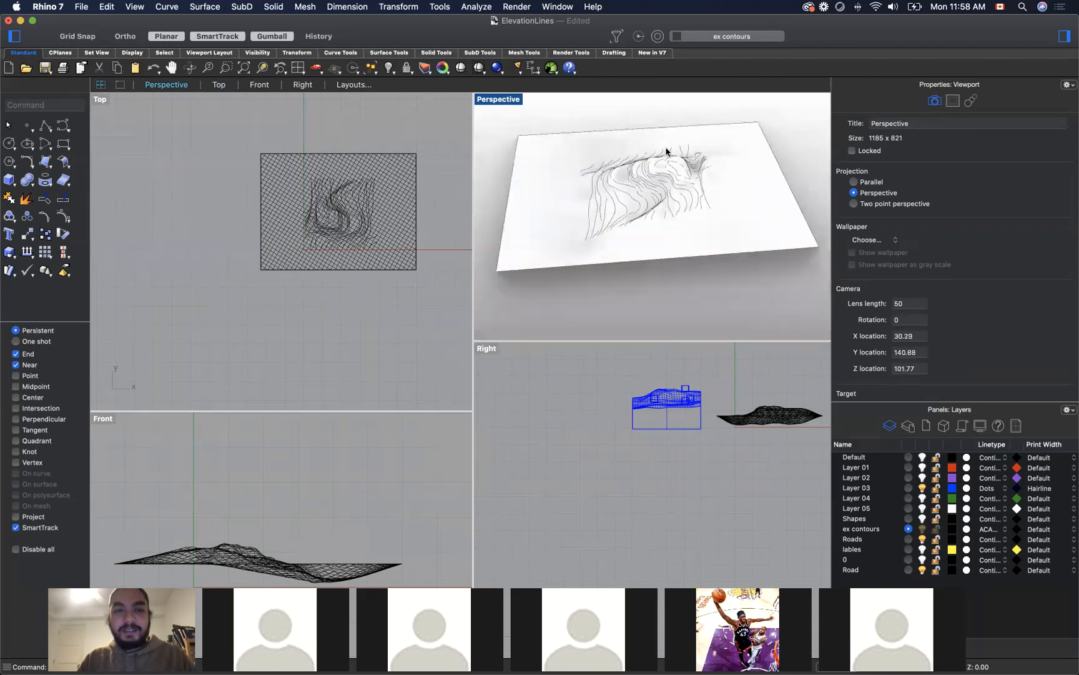
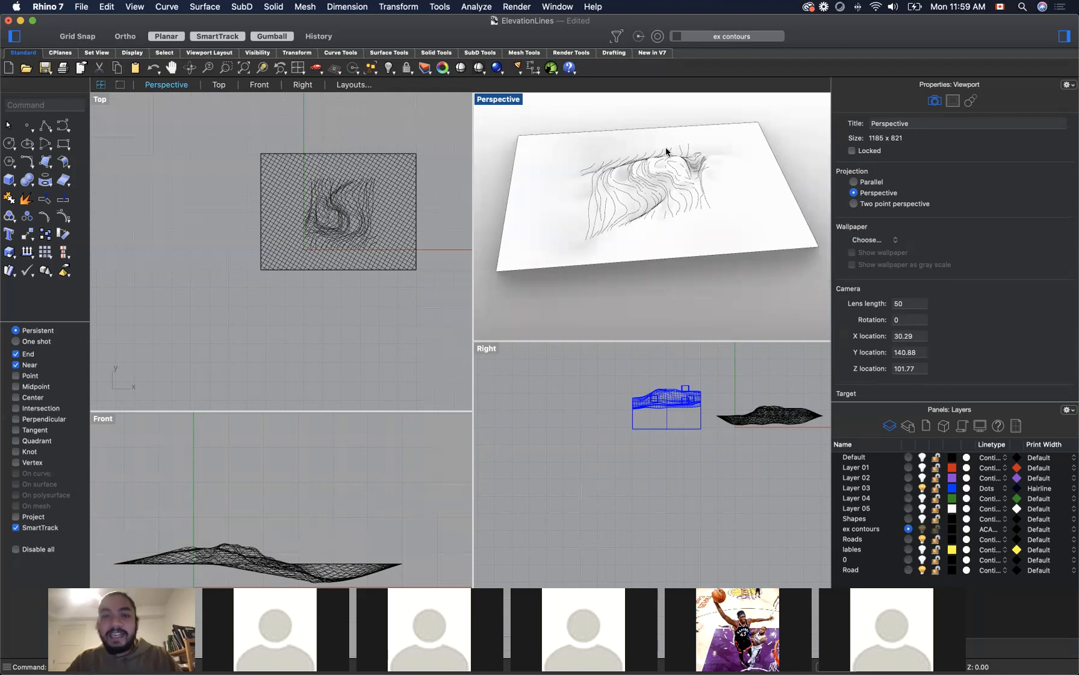
# Step: Switch to the Miro board and examine the Contours to Surface workflow, from drawing contours through clipping, added features, street grid and elevation views
pyautogui.moveTo(644, 287); pyautogui.dragTo(701, 299, button='right')
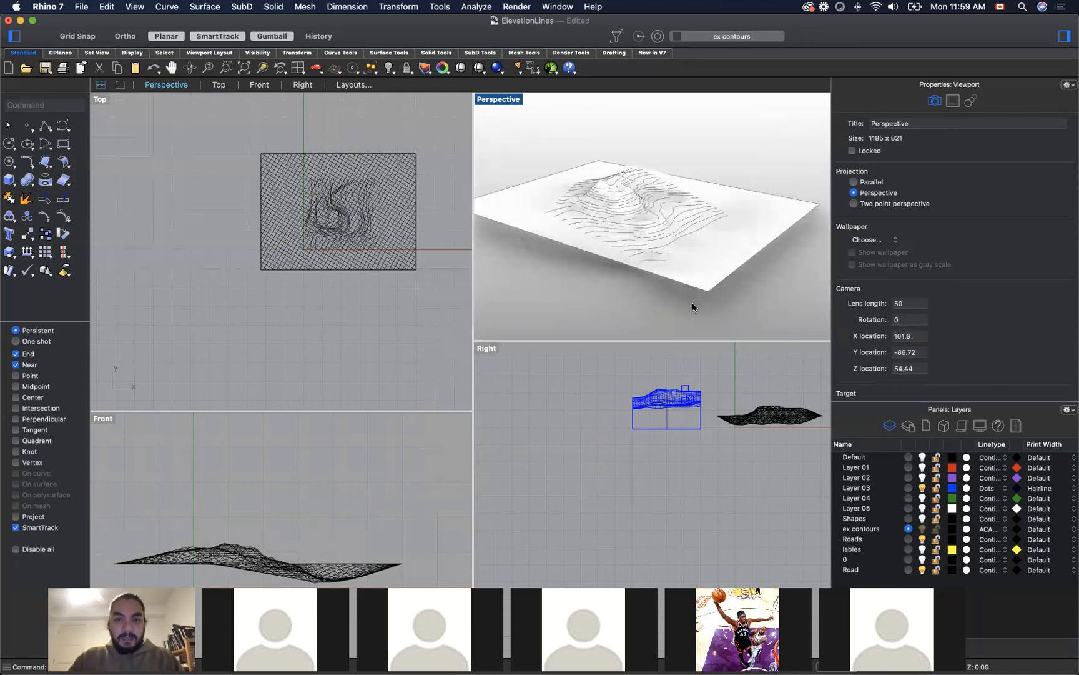
pyautogui.press('super+Tab')
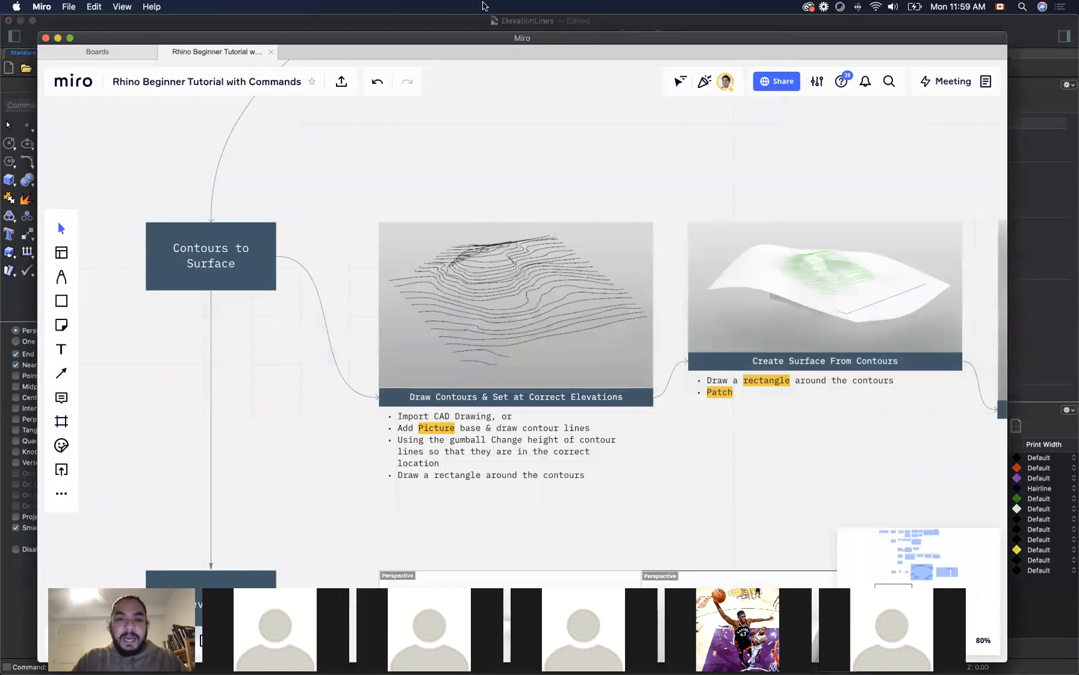
pyautogui.moveTo(650, 166); pyautogui.dragTo(402, 126)
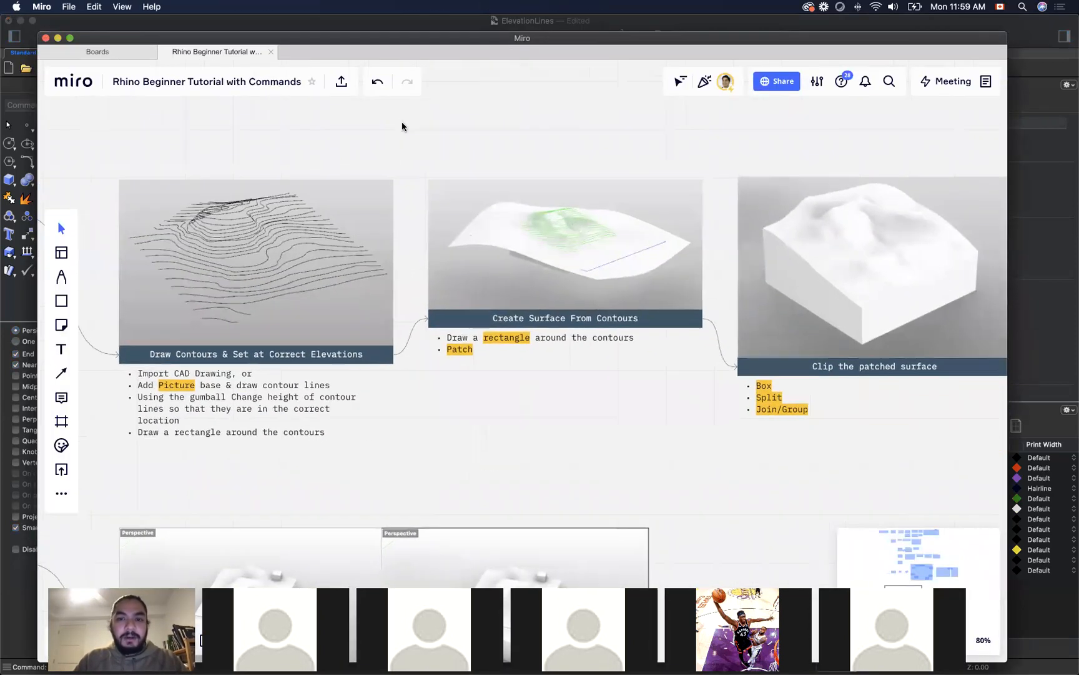
pyautogui.moveTo(835, 157); pyautogui.dragTo(725, 152)
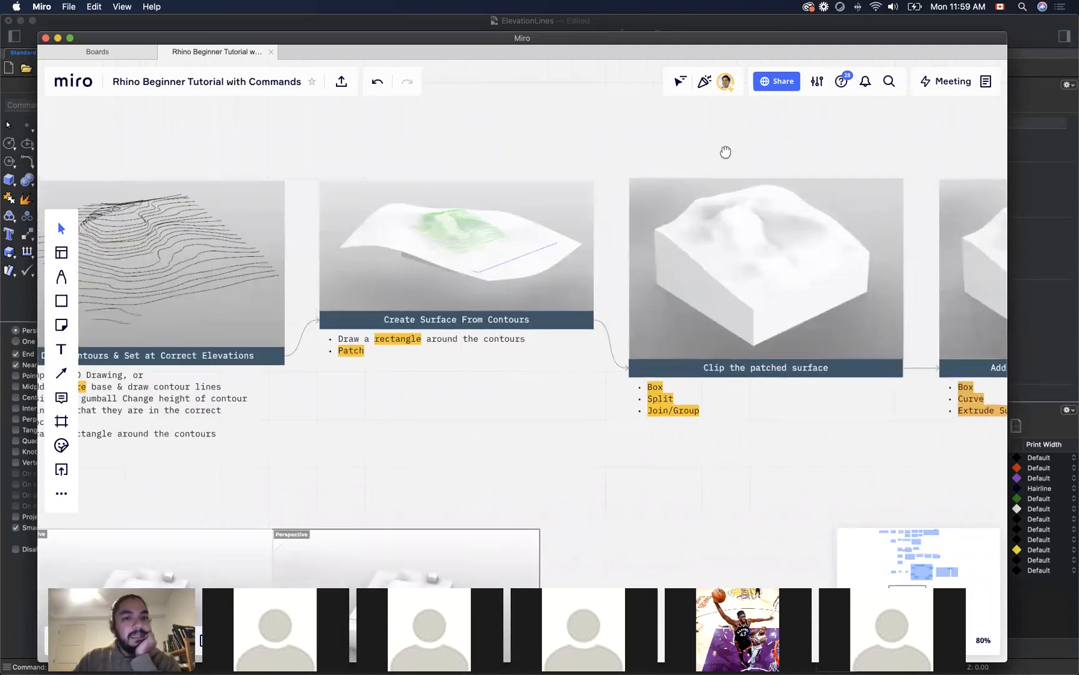
pyautogui.moveTo(812, 154); pyautogui.dragTo(552, 154)
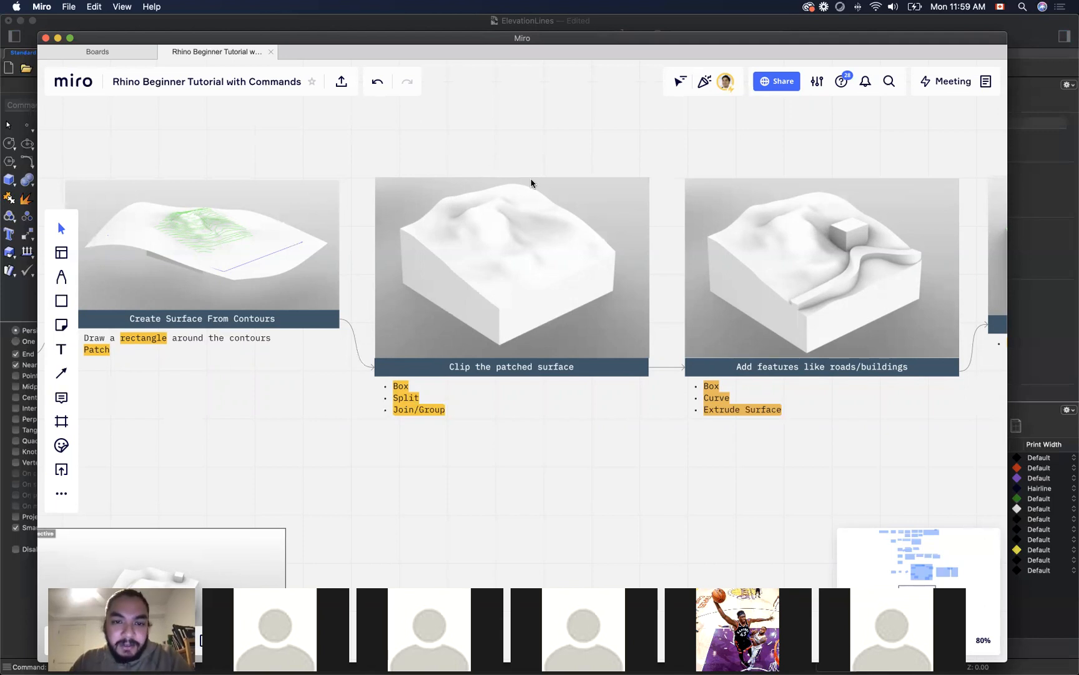
pyautogui.moveTo(850, 143); pyautogui.dragTo(436, 125)
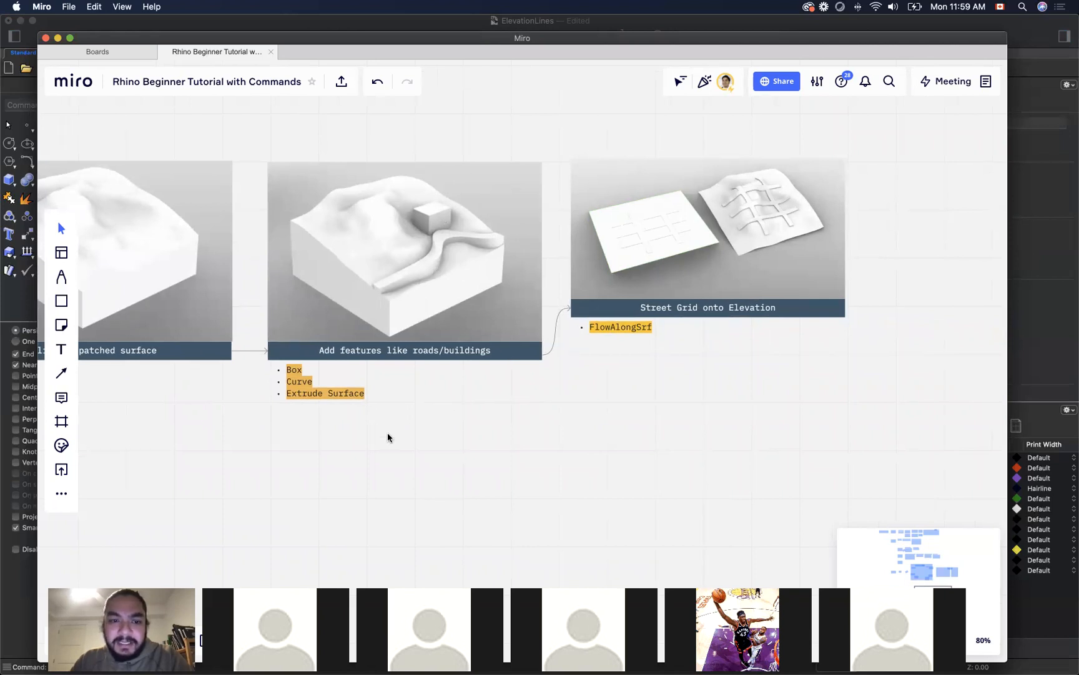
pyautogui.moveTo(240, 461); pyautogui.dragTo(801, 247)
pyautogui.moveTo(538, 430); pyautogui.dragTo(713, 306)
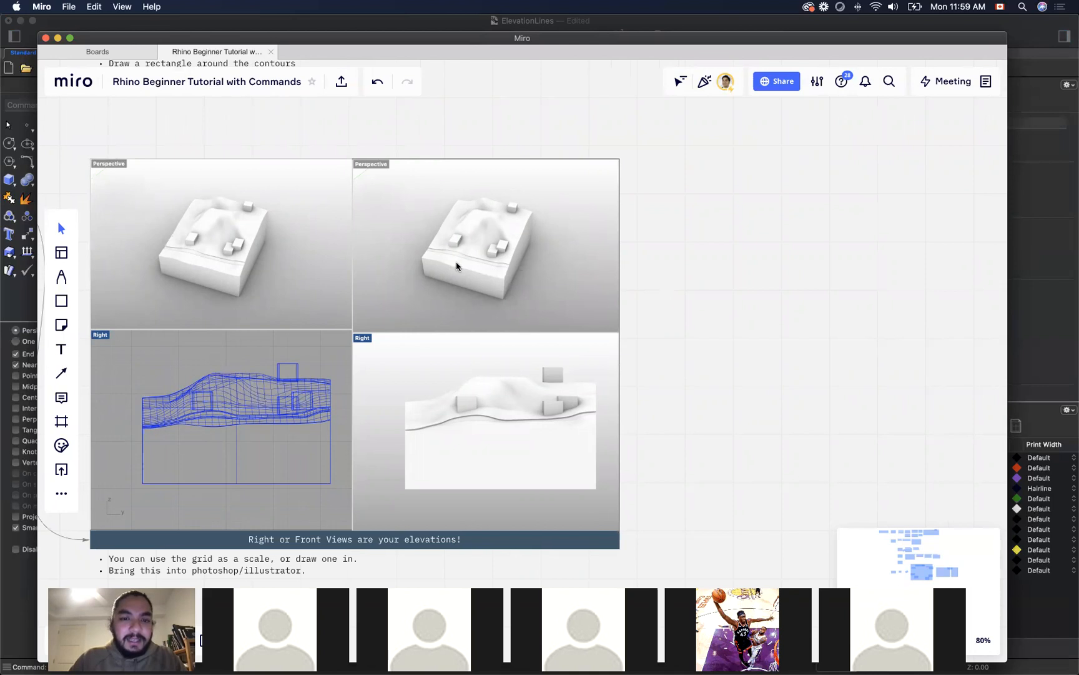
pyautogui.scroll(10, 457, 264)
pyautogui.scroll(-4, 516, 395)
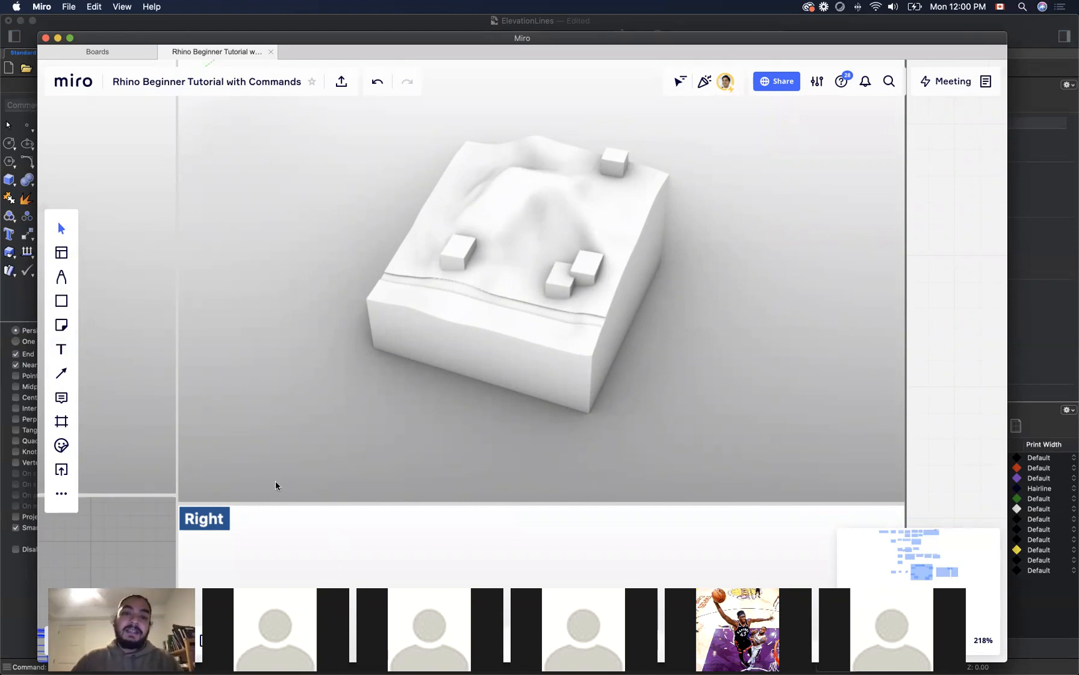
pyautogui.scroll(-10, 390, 496)
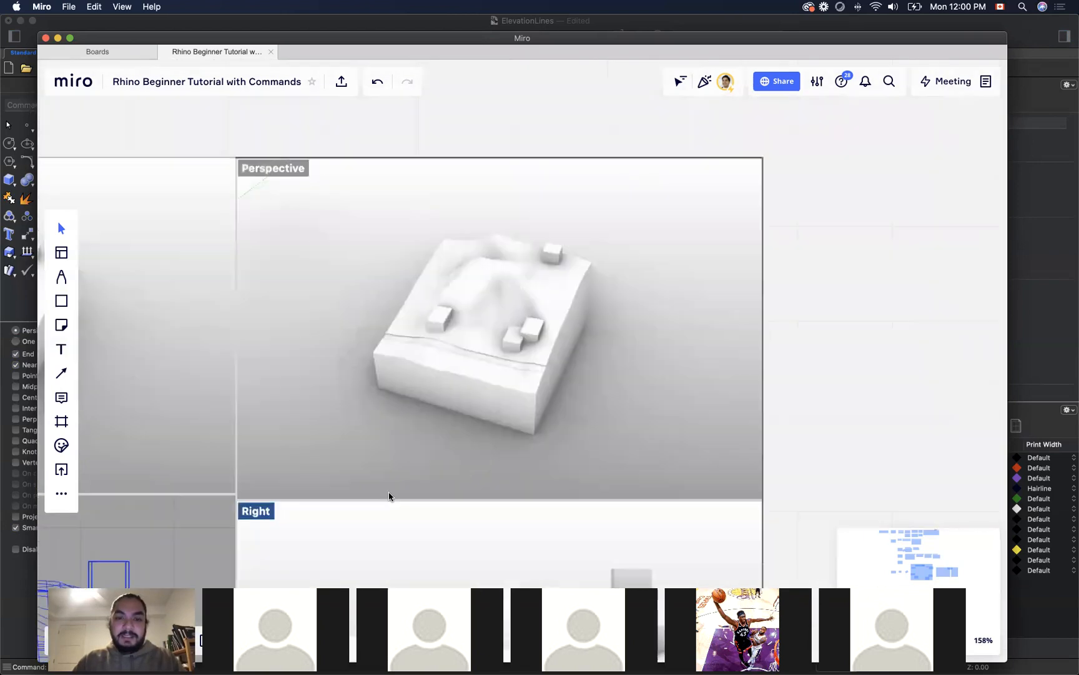
pyautogui.hscroll(5, 511, 448)
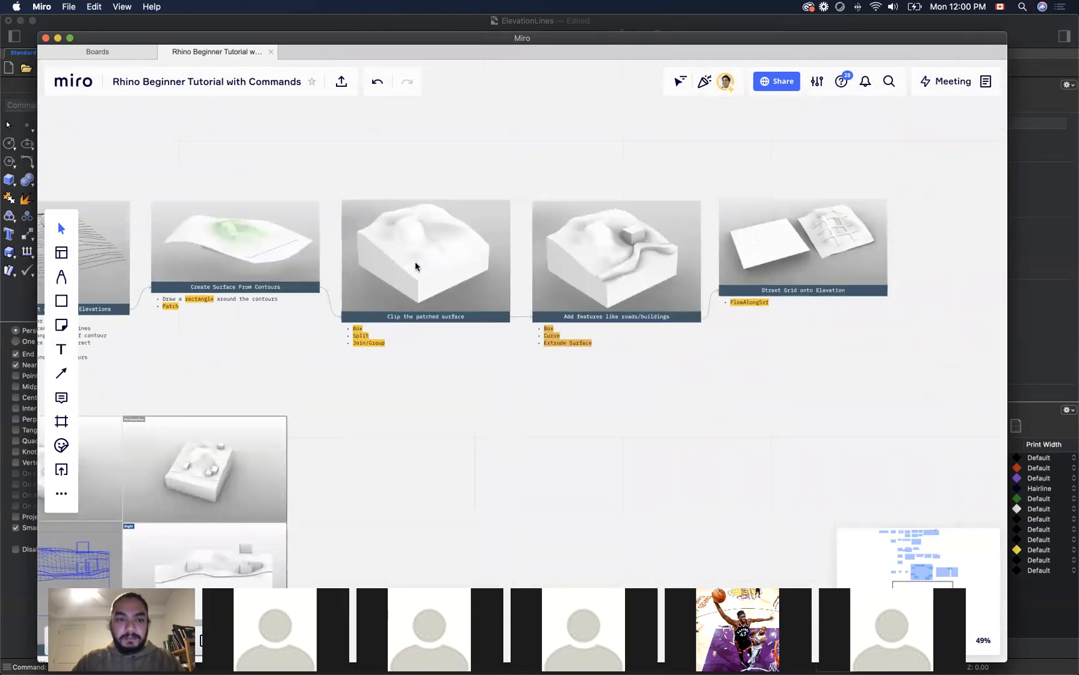
pyautogui.scroll(5, 416, 265)
pyautogui.scroll(-1, 538, 468)
pyautogui.moveTo(537, 470); pyautogui.dragTo(544, 508)
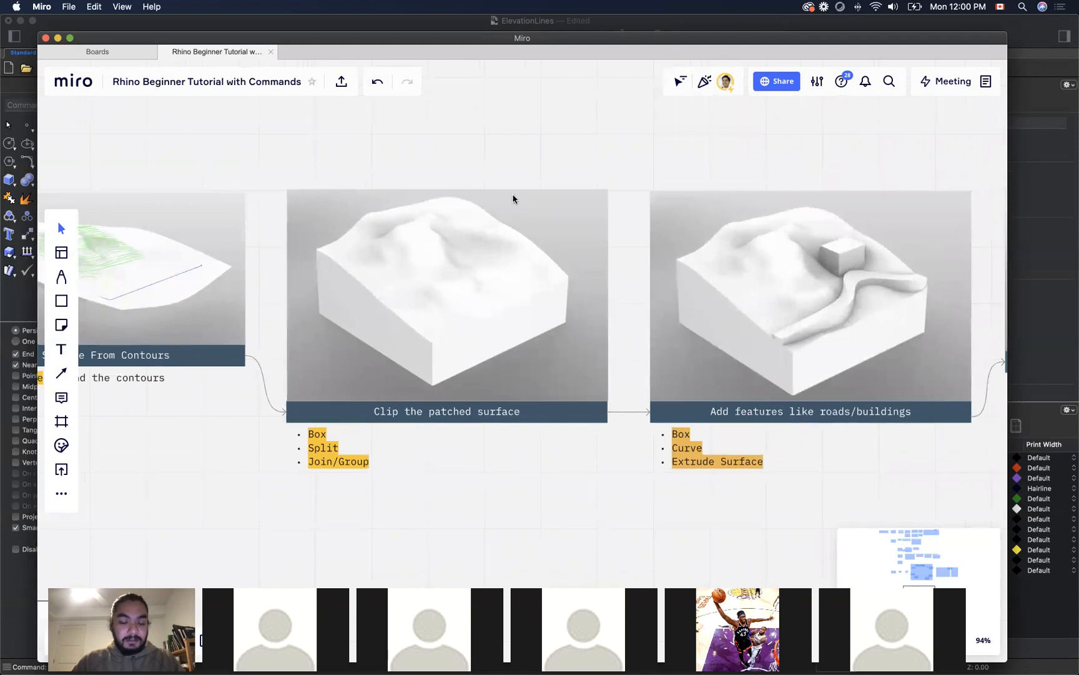
# Step: Switch back to Rhino and make Layer 05 the current layer
pyautogui.press('super+Tab')
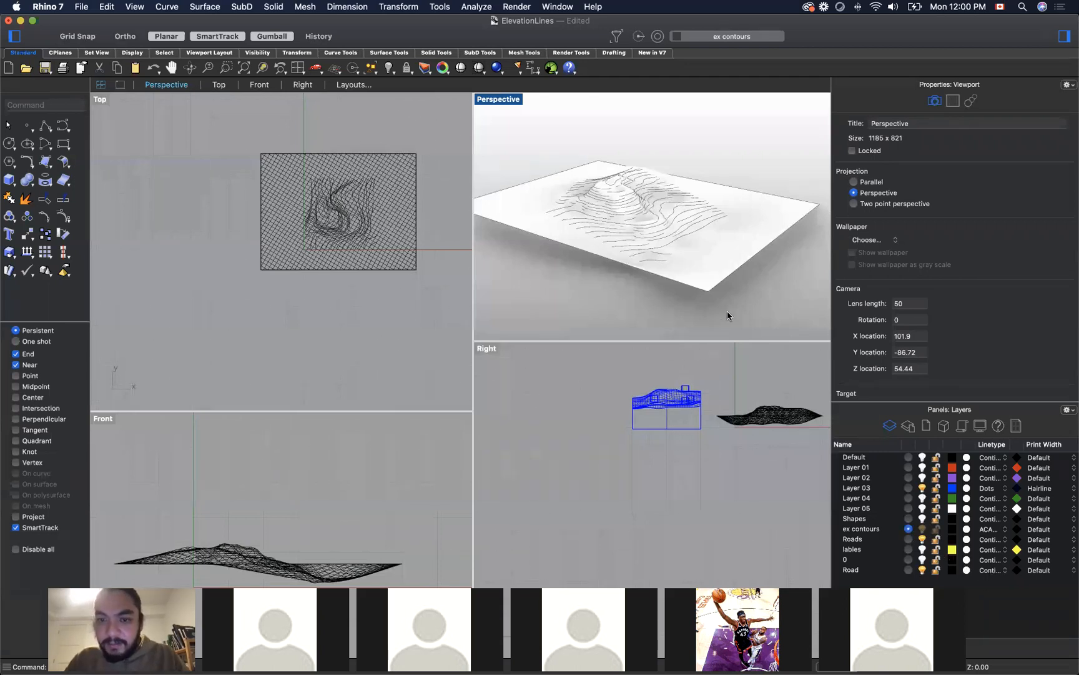
pyautogui.click(726, 247)
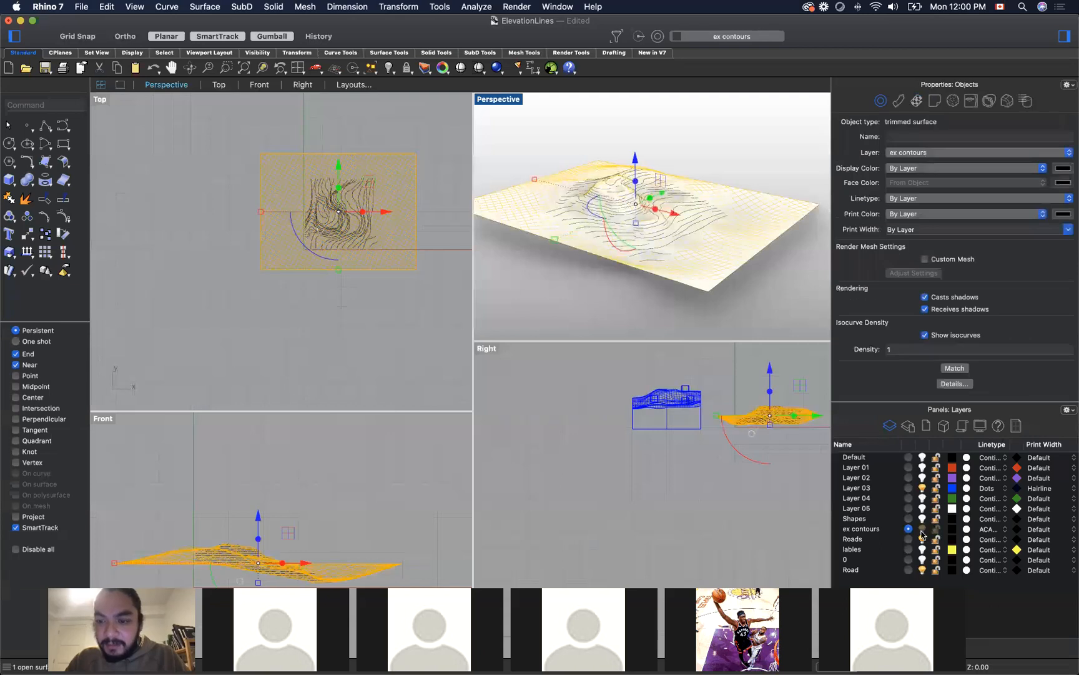
pyautogui.click(908, 508)
pyautogui.click(761, 292)
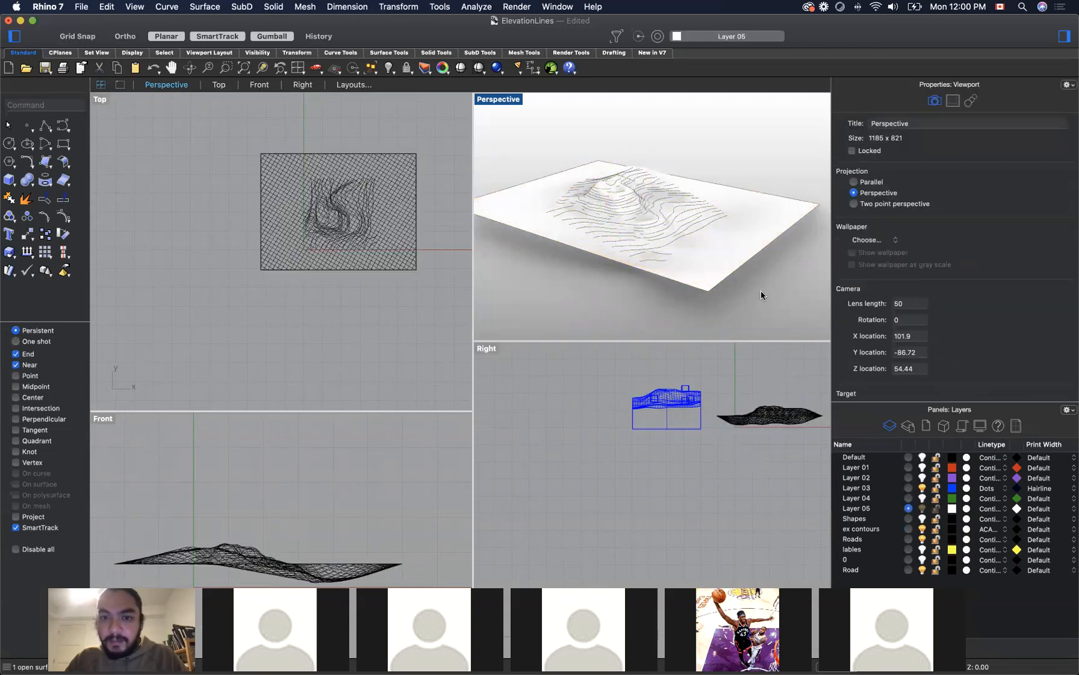
pyautogui.click(923, 530)
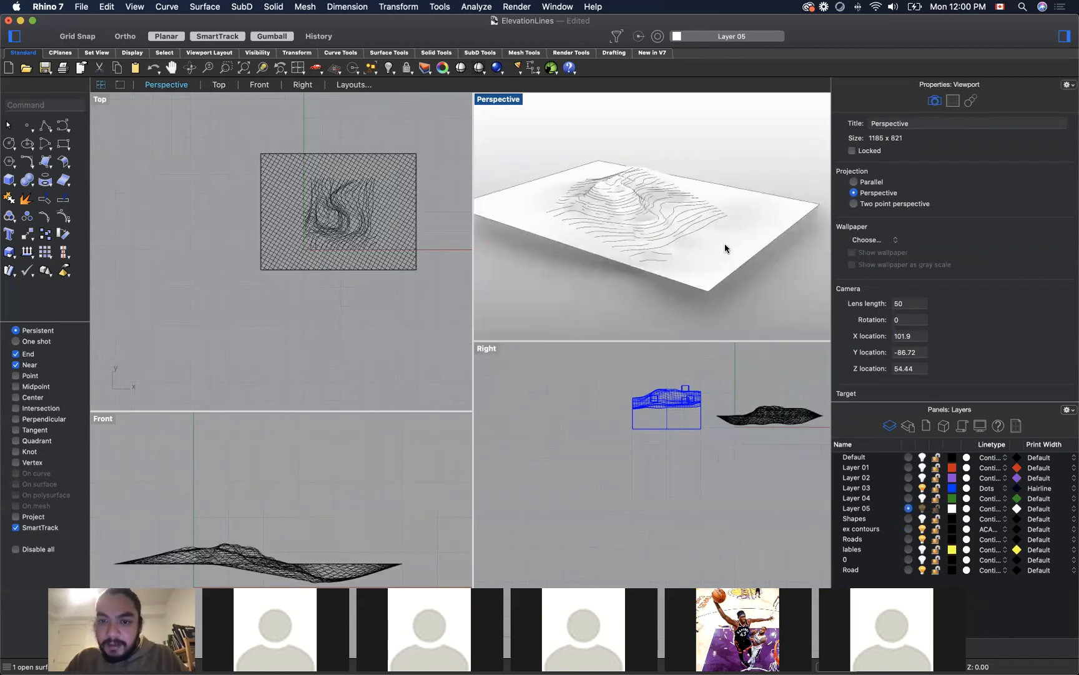
# Step: Move the terrain patch surface to layer 0 and rename that layer Surface
pyautogui.click(745, 245)
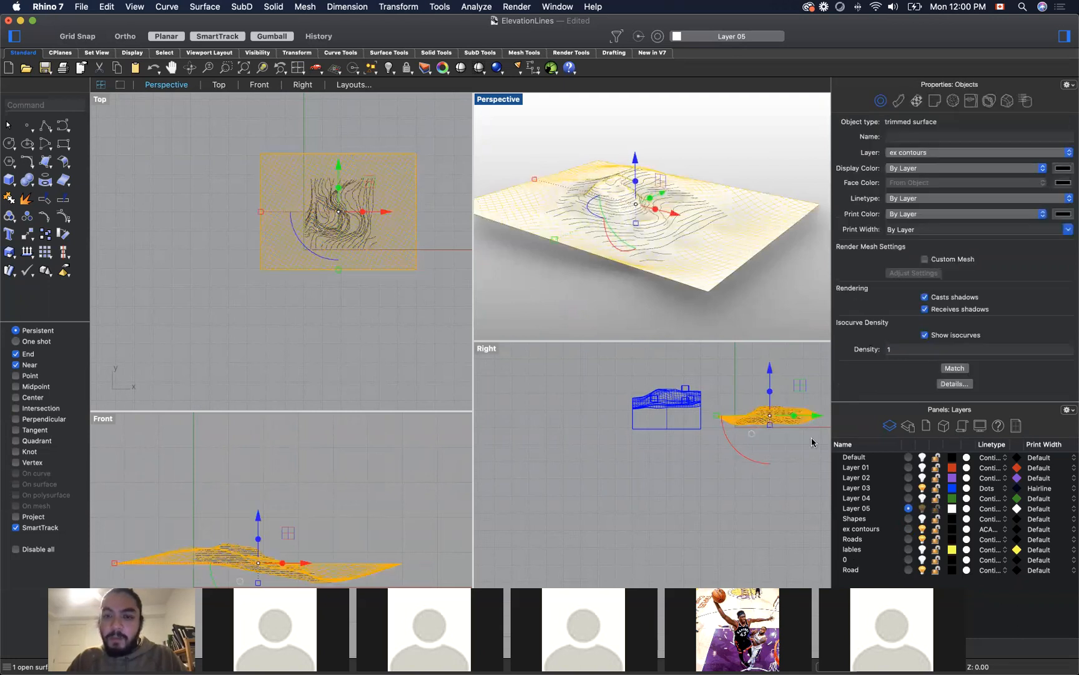
pyautogui.click(965, 155)
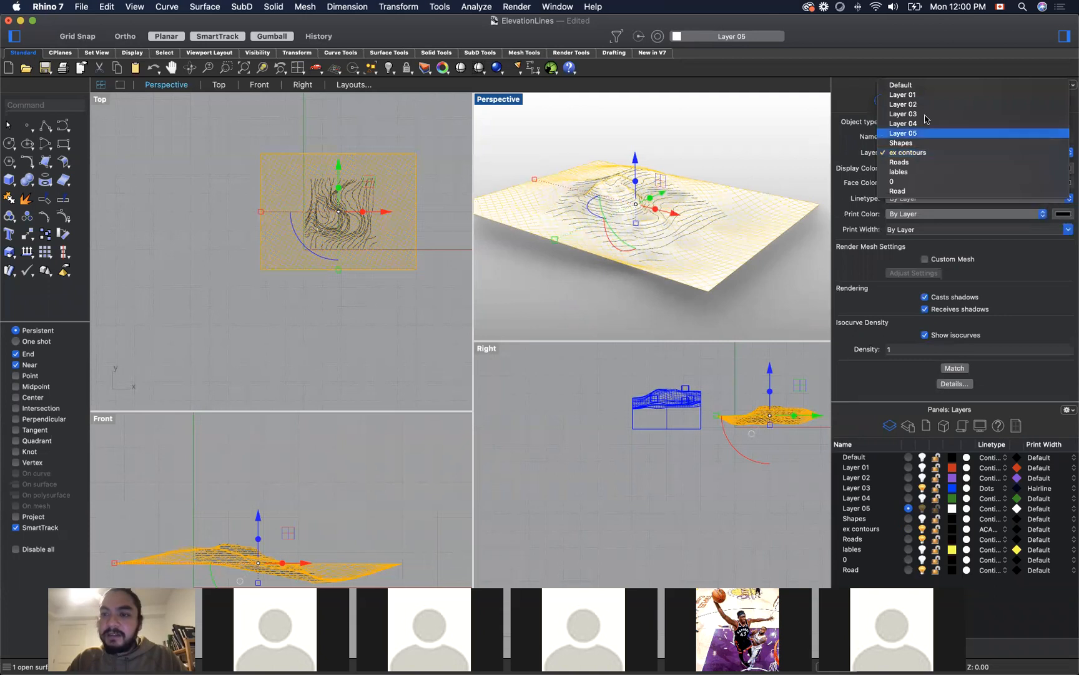
pyautogui.click(909, 182)
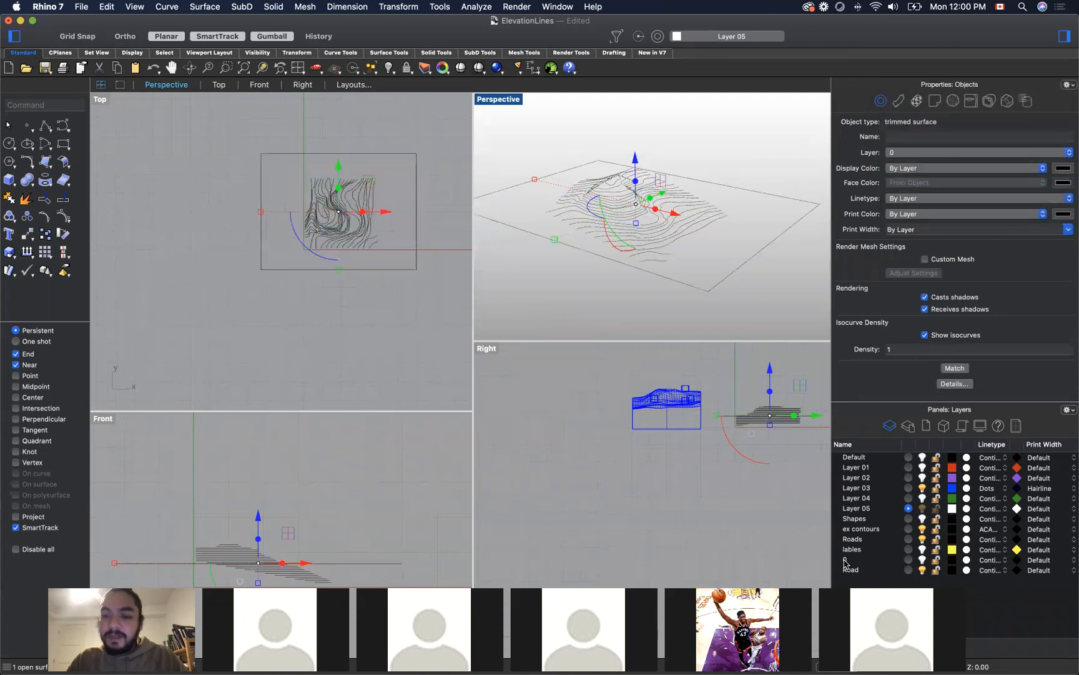
pyautogui.doubleClick(847, 559)
pyautogui.write('Surface')
pyautogui.press('Return')
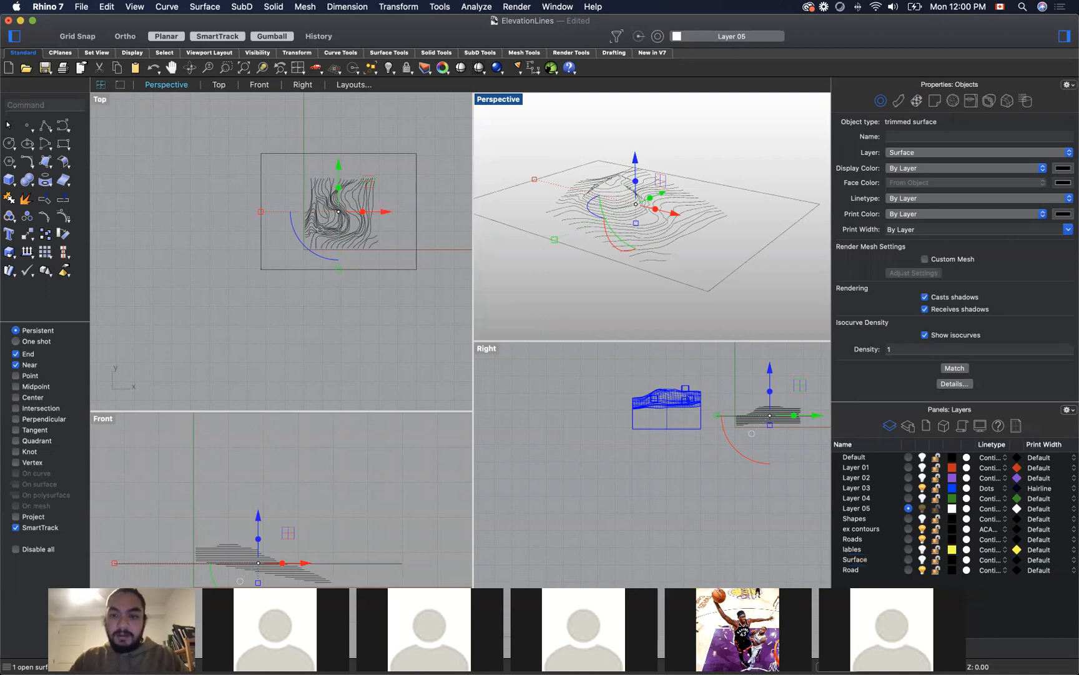
# Step: Hide the ex contours layer and turn on the Surface layer so only the terrain patch shows in Perspective
pyautogui.click(758, 117)
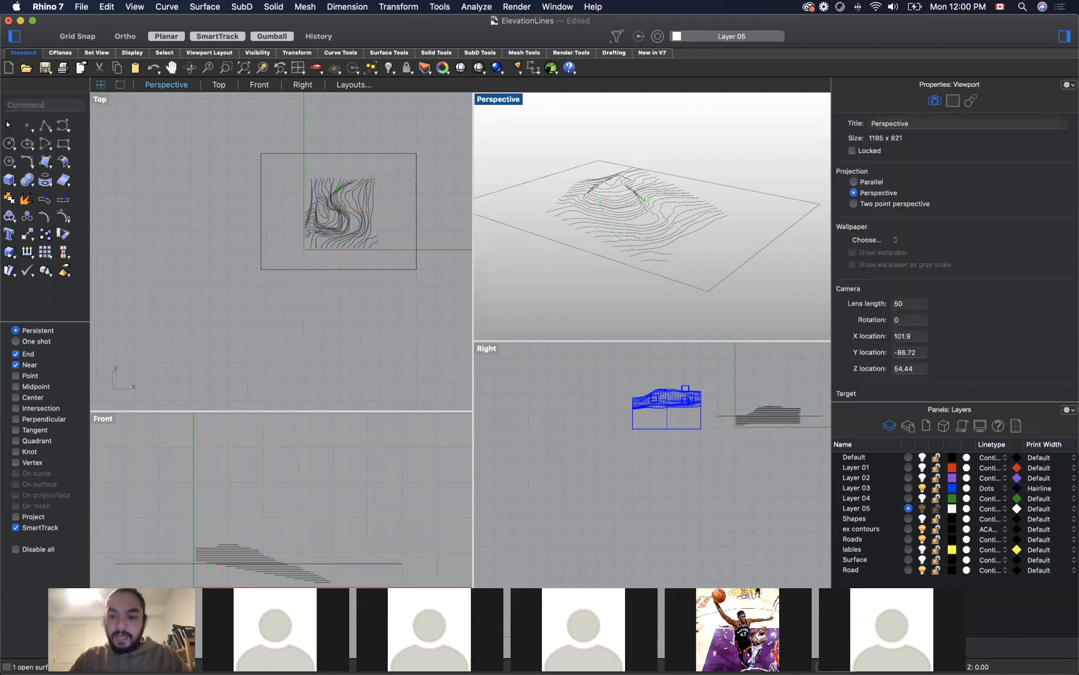
pyautogui.click(923, 529)
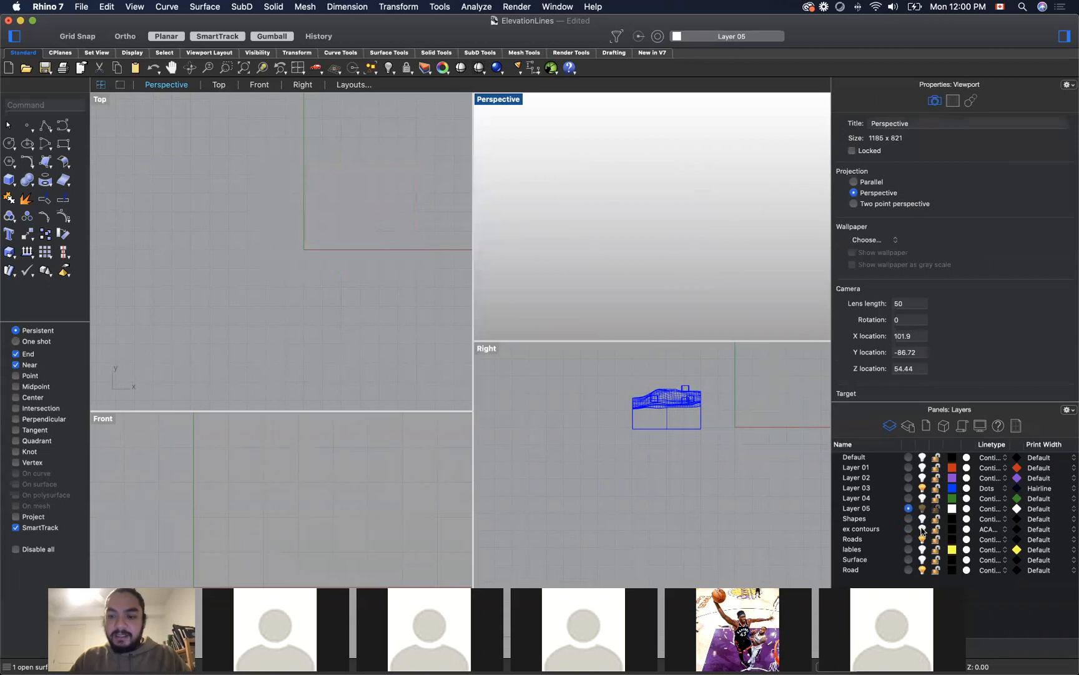
pyautogui.click(921, 560)
pyautogui.moveTo(778, 302)
pyautogui.mouseDown(button='right')
pyautogui.moveTo(732, 313)
pyautogui.moveTo(784, 274)
pyautogui.moveTo(811, 288)
pyautogui.moveTo(814, 301)
pyautogui.moveTo(799, 310)
pyautogui.moveTo(782, 305)
pyautogui.mouseUp(button='right')
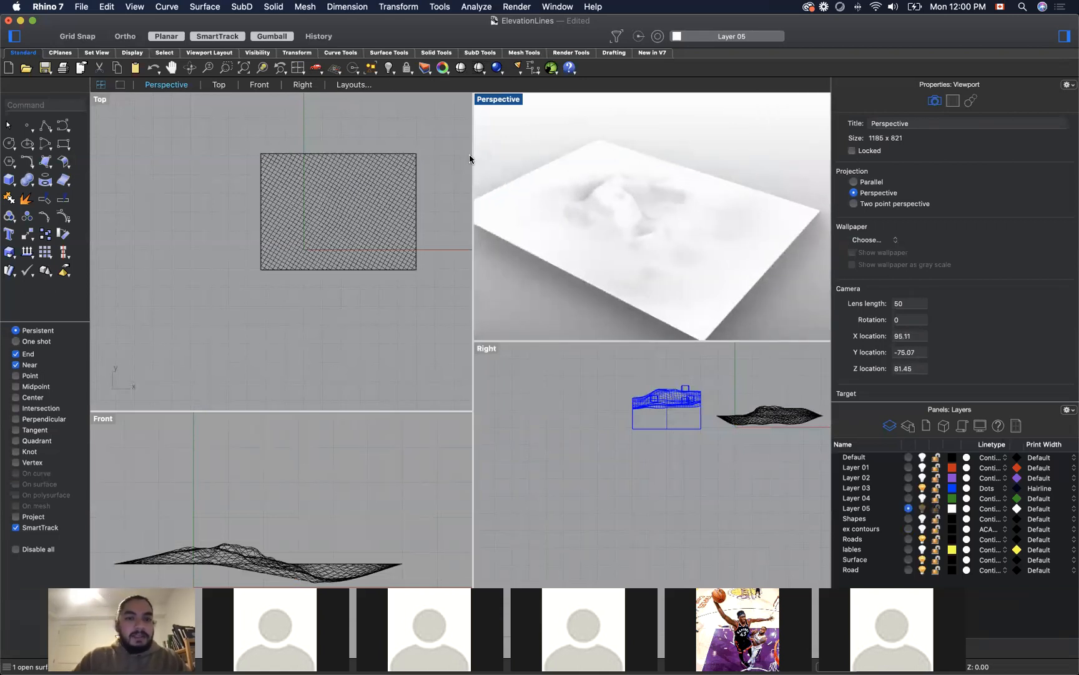
# Step: With Grid Snap on, draw a square-based box beside the terrain patch in the Top viewport with a height of 40
pyautogui.click(9, 180)
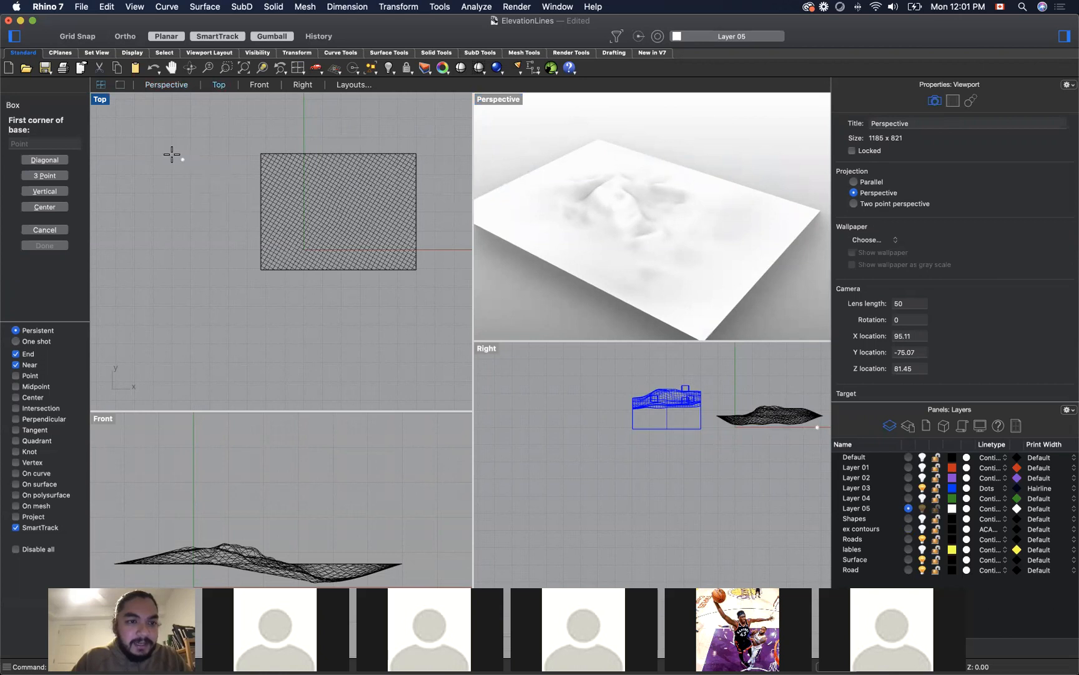
pyautogui.press('F9')
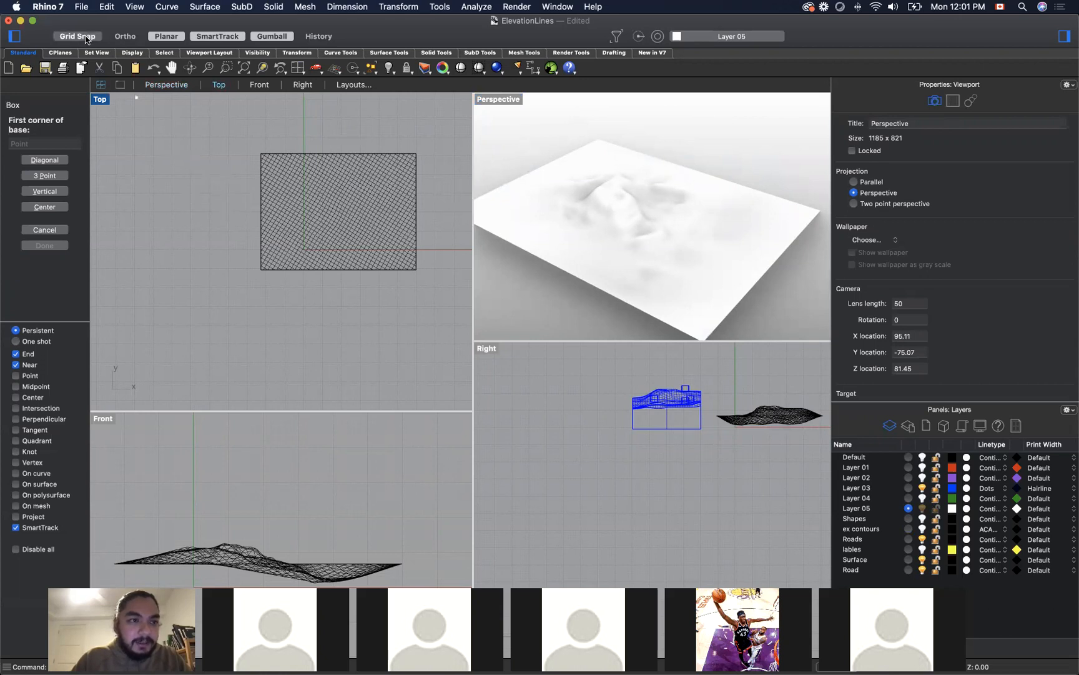
pyautogui.click(172, 174)
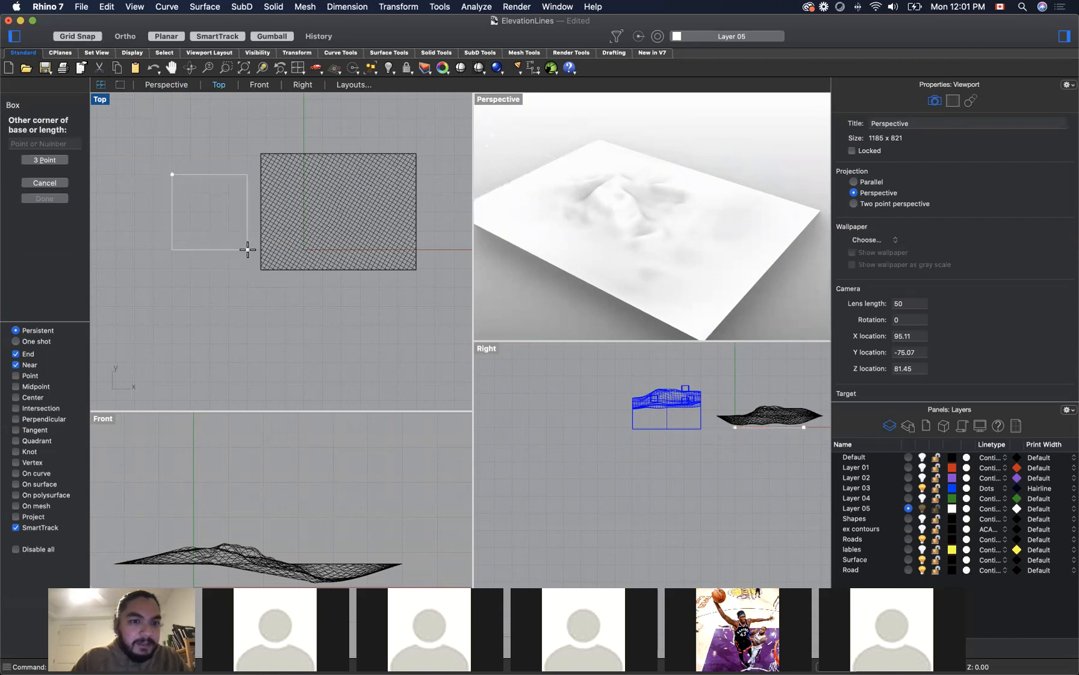
pyautogui.click(248, 250)
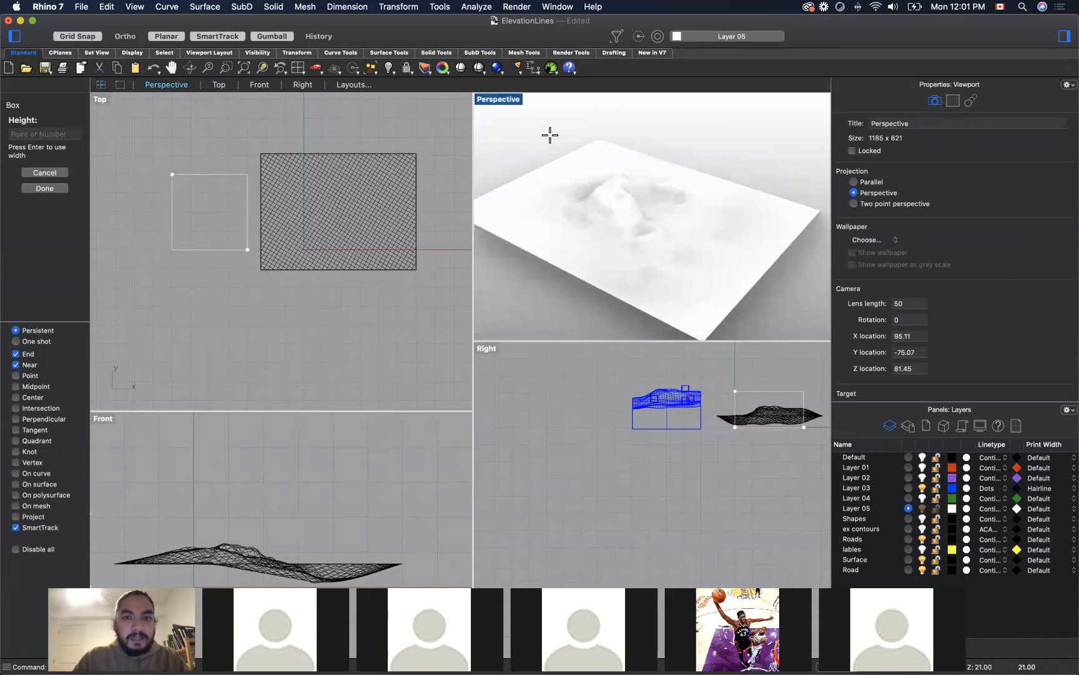
pyautogui.write('40')
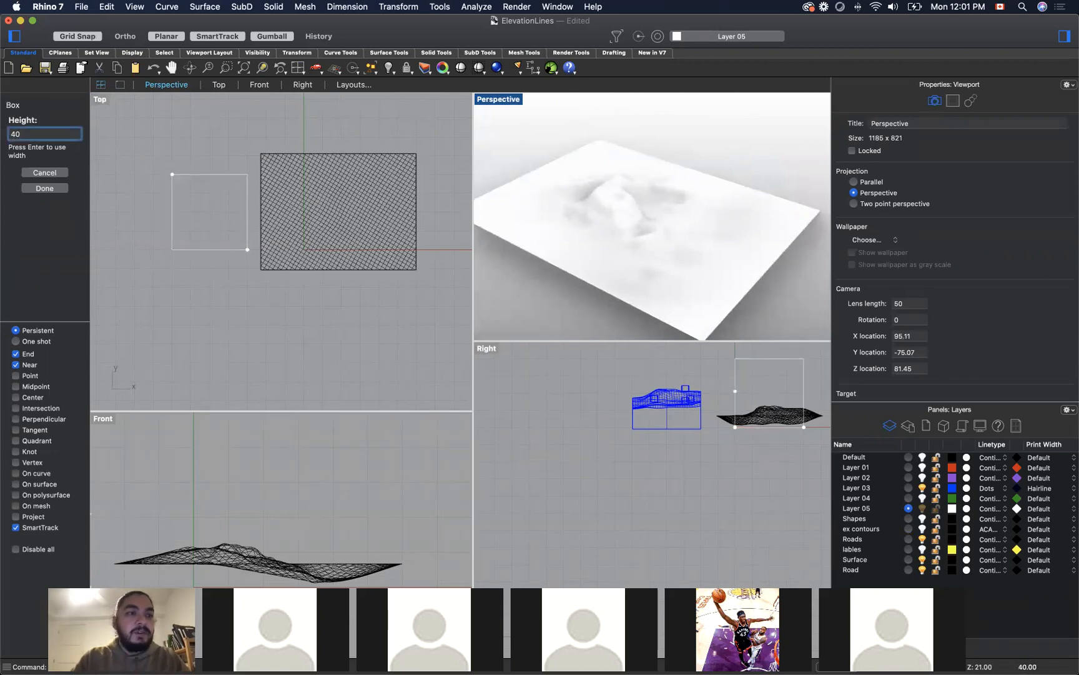
pyautogui.press('Return')
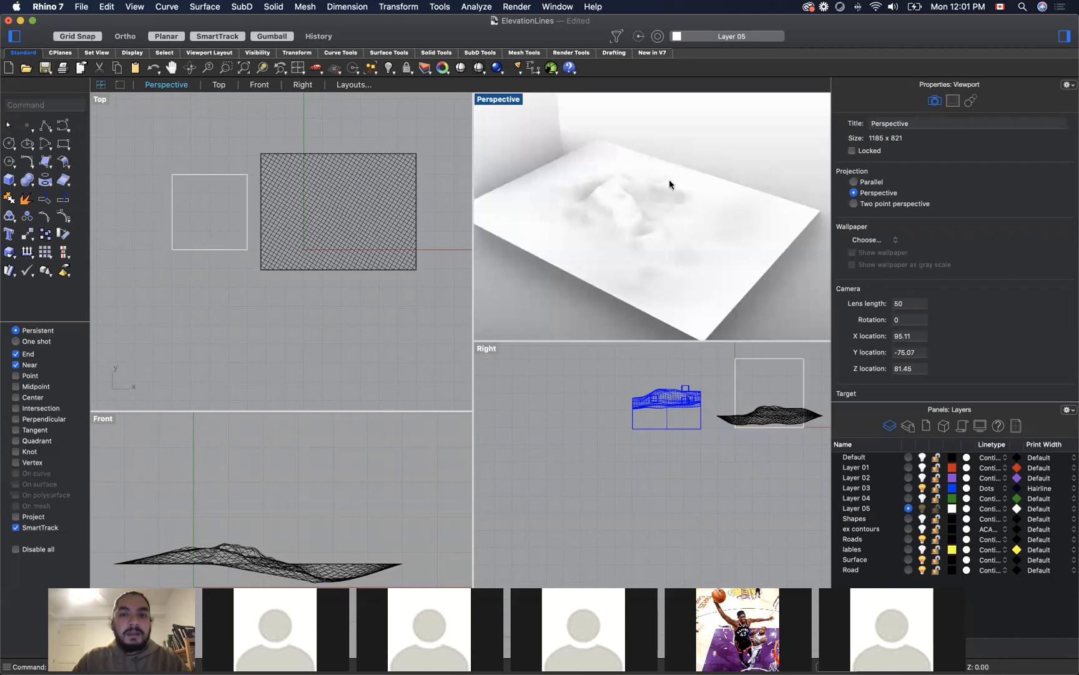
# Step: Shift the box slightly away from the terrain patch and deselect it
pyautogui.scroll(-5, 669, 180)
pyautogui.scroll(5, 665, 166)
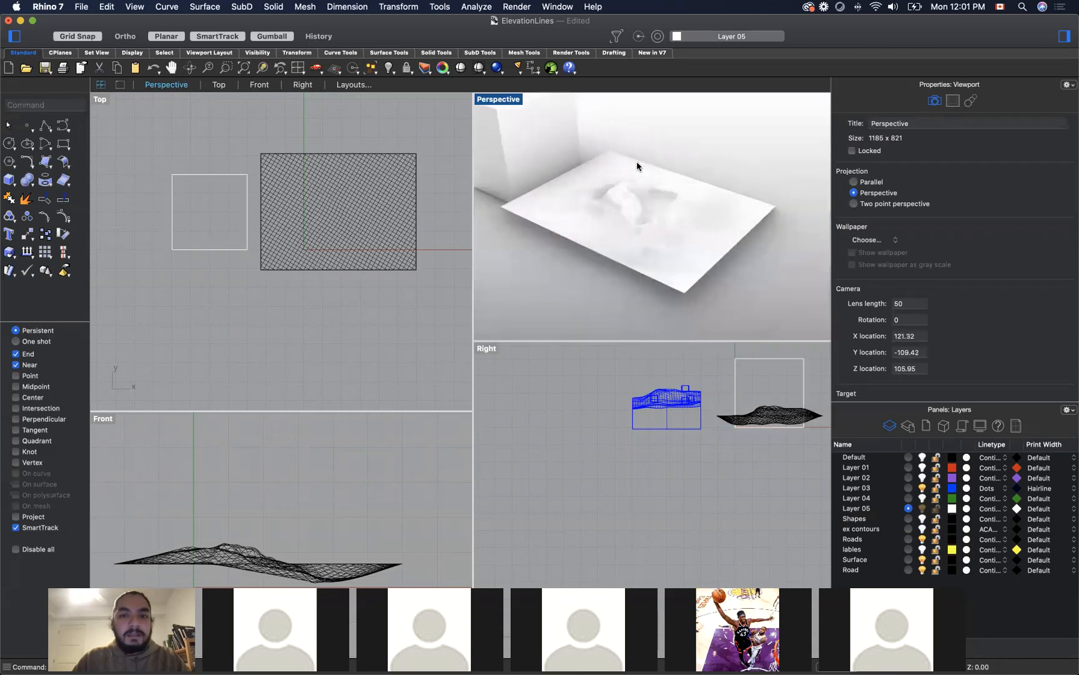
pyautogui.click(538, 148)
pyautogui.moveTo(535, 142); pyautogui.dragTo(529, 140)
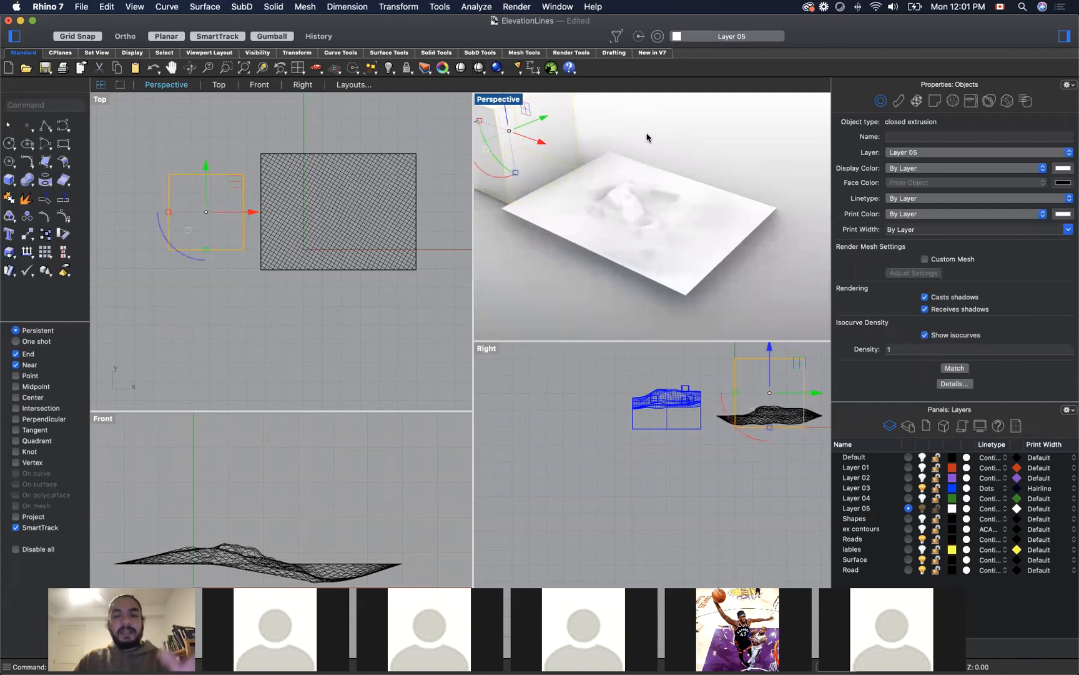
pyautogui.click(646, 137)
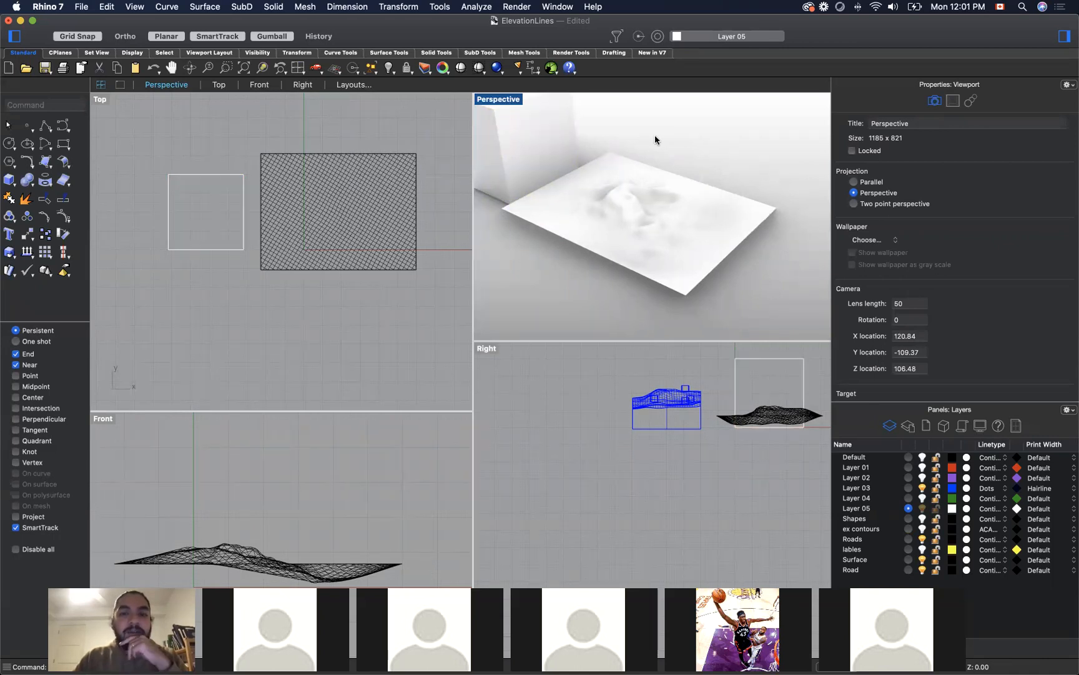
# Step: Select the box and the terrain surface in turn to inspect them as separate objects
pyautogui.click(562, 148)
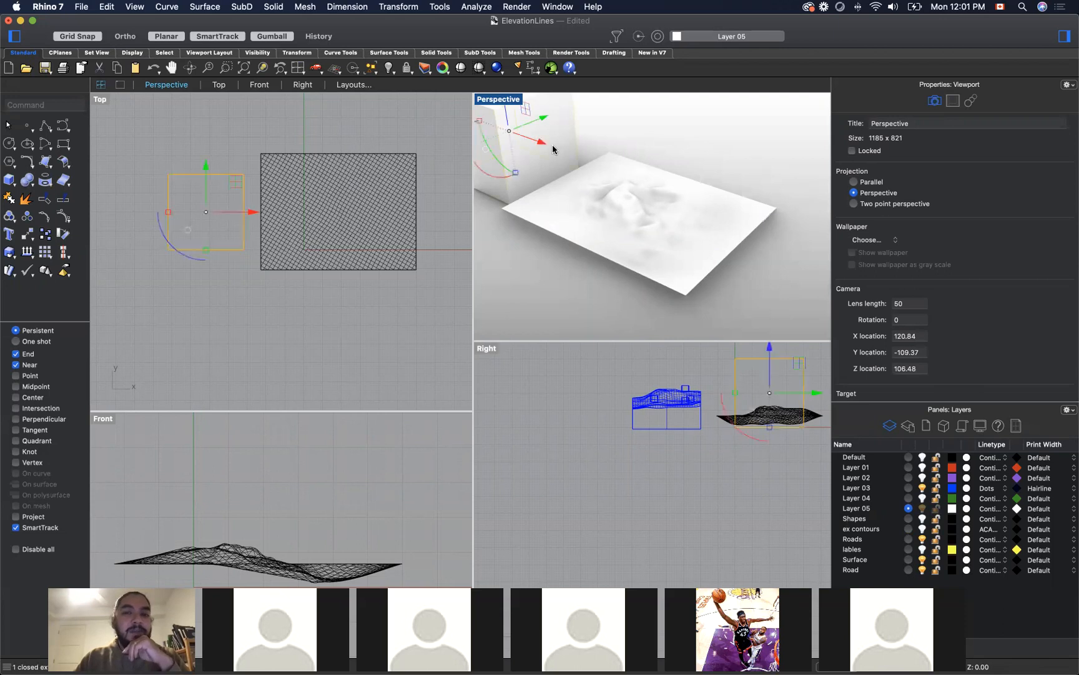
pyautogui.click(654, 182)
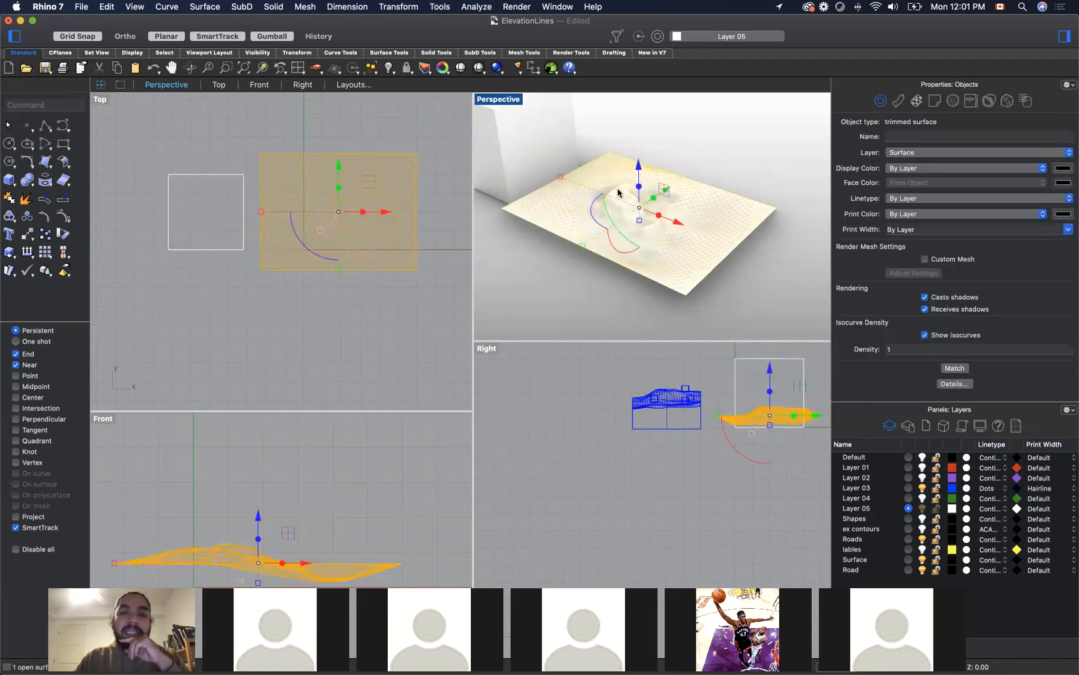
pyautogui.click(732, 163)
pyautogui.click(562, 150)
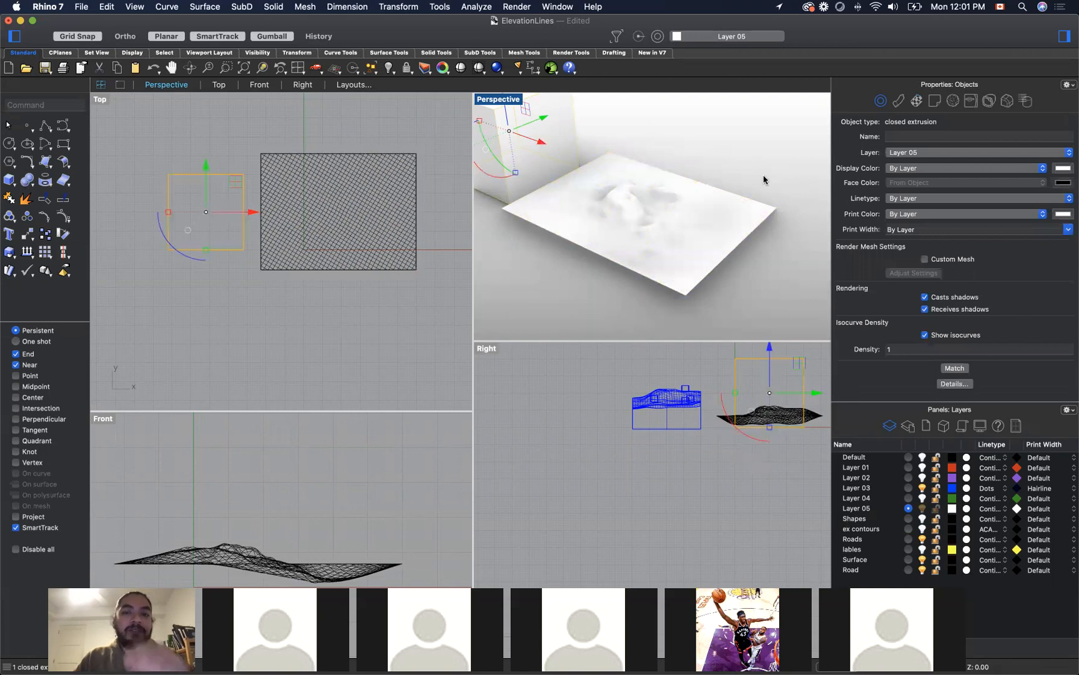
pyautogui.click(667, 188)
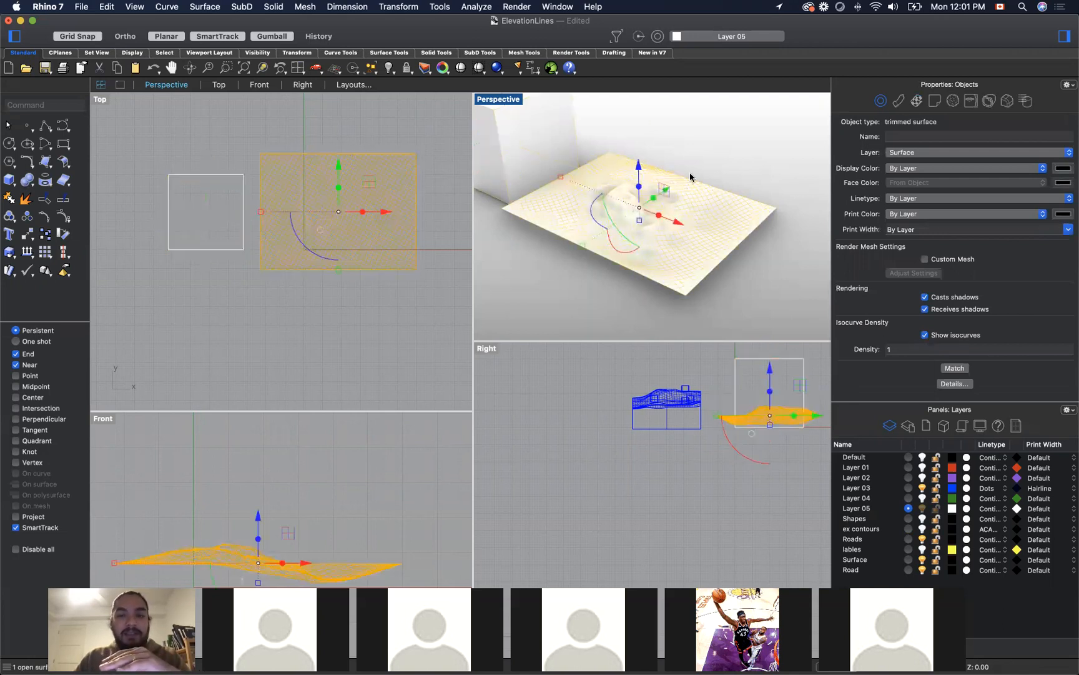
# Step: Move the box onto the middle of the terrain patch and lower it by 20 so it passes through the surface
pyautogui.click(654, 143)
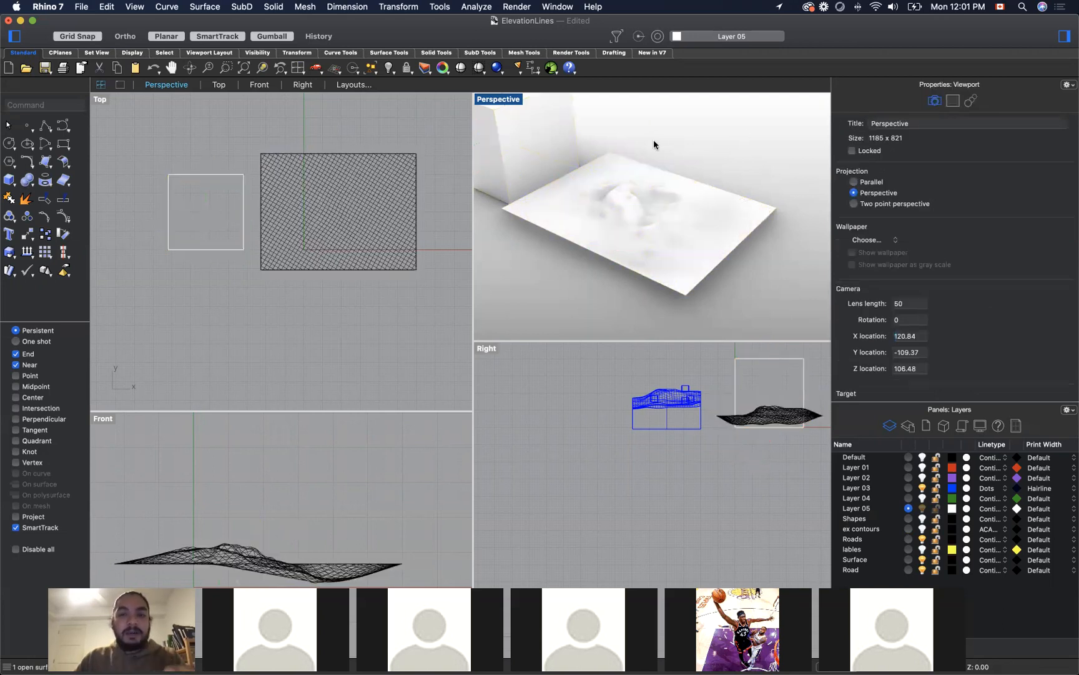
pyautogui.click(538, 147)
pyautogui.moveTo(531, 143); pyautogui.dragTo(648, 213)
pyautogui.moveTo(637, 138); pyautogui.dragTo(638, 191)
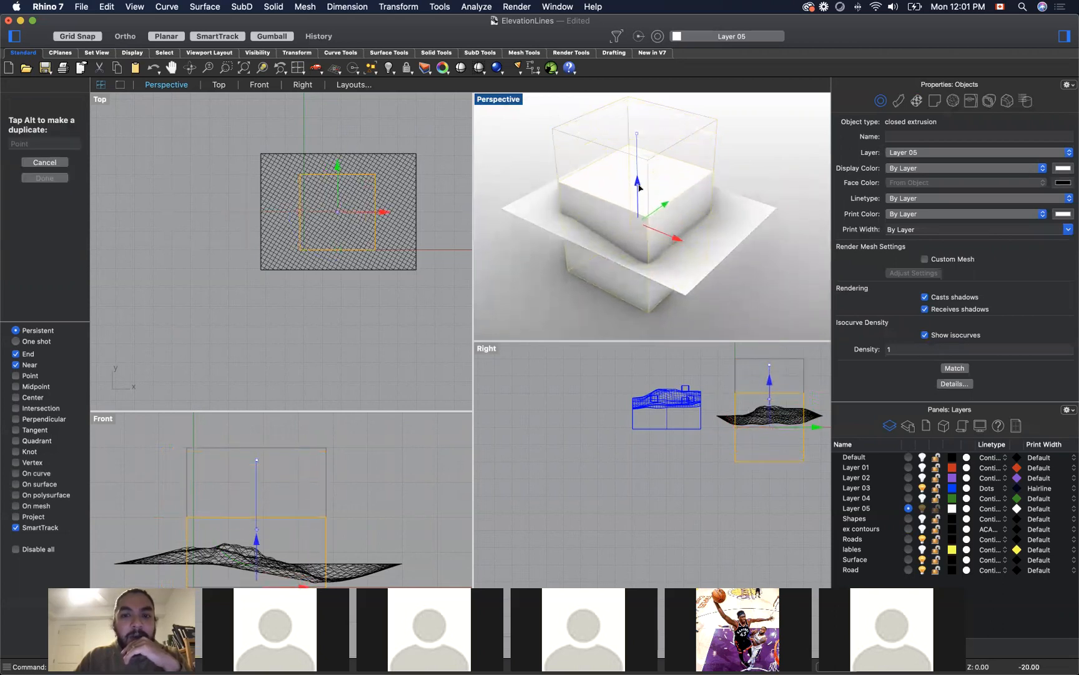
pyautogui.click(721, 183)
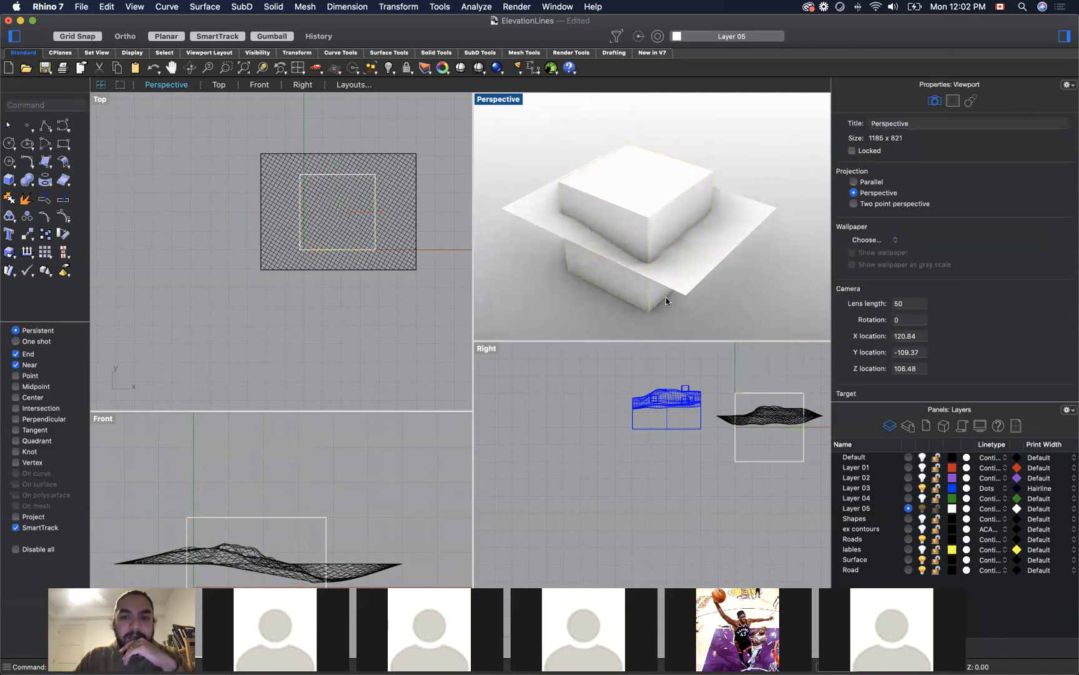
# Step: Split the box using the terrain surface as the cutting object
pyautogui.click(672, 204)
pyautogui.click(747, 150)
pyautogui.write('split')
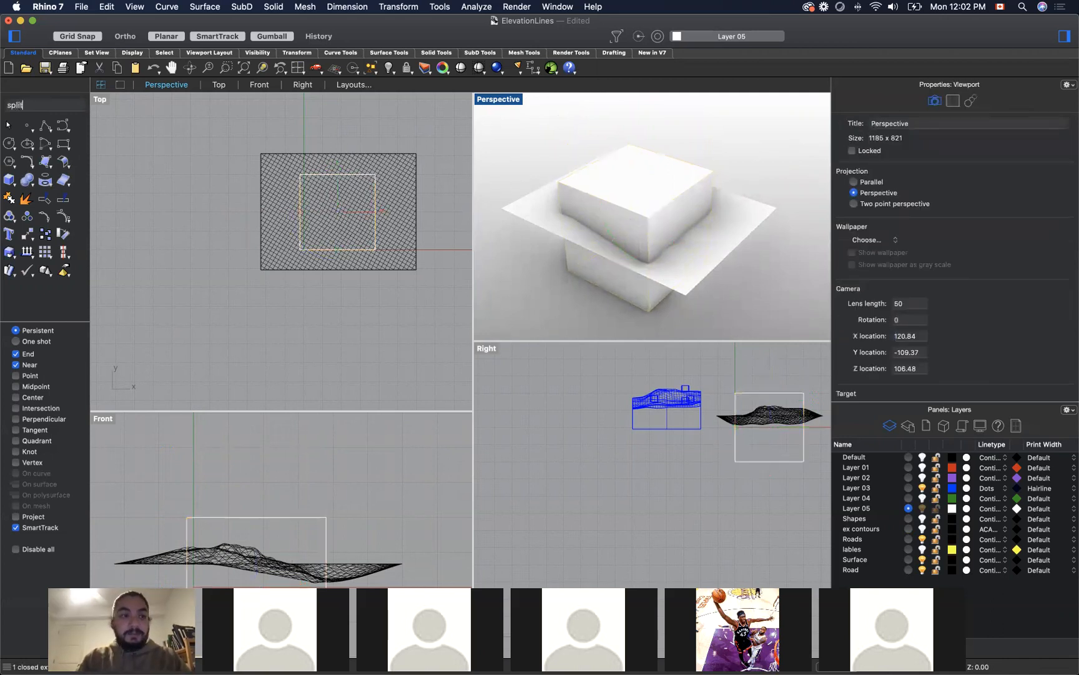
pyautogui.press('Return')
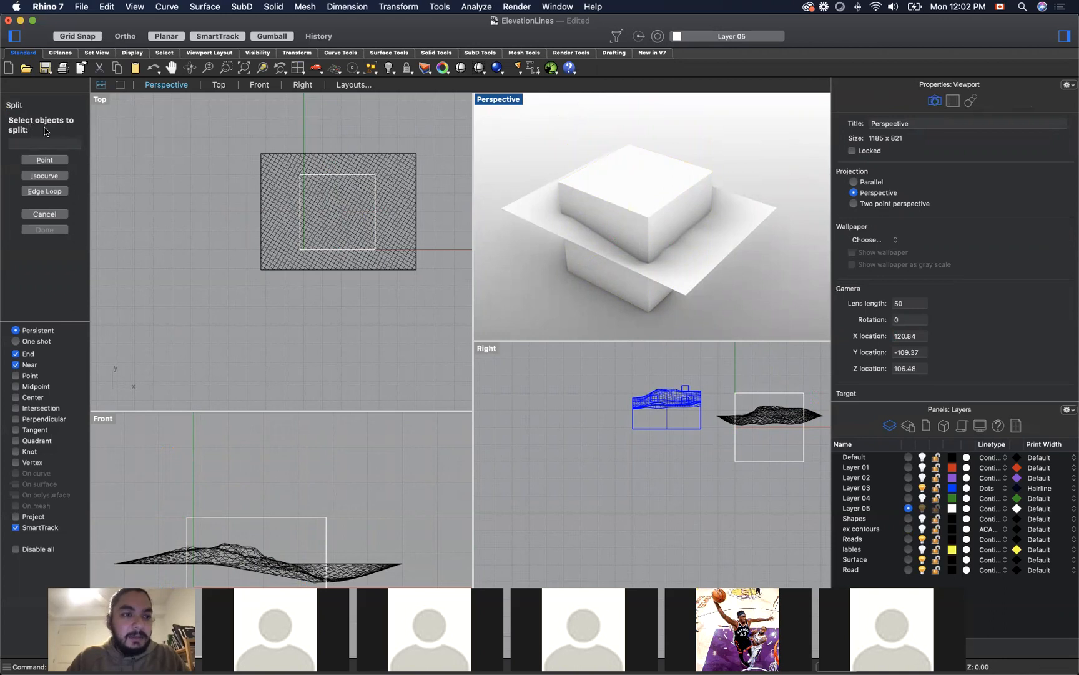
pyautogui.click(624, 207)
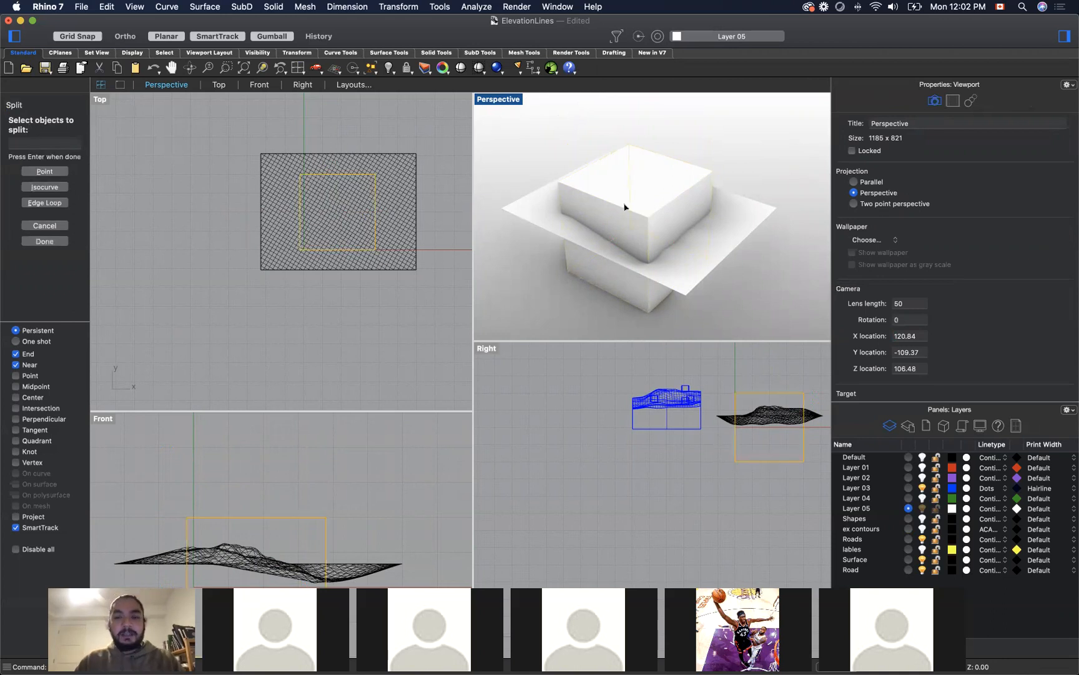
pyautogui.press('Return')
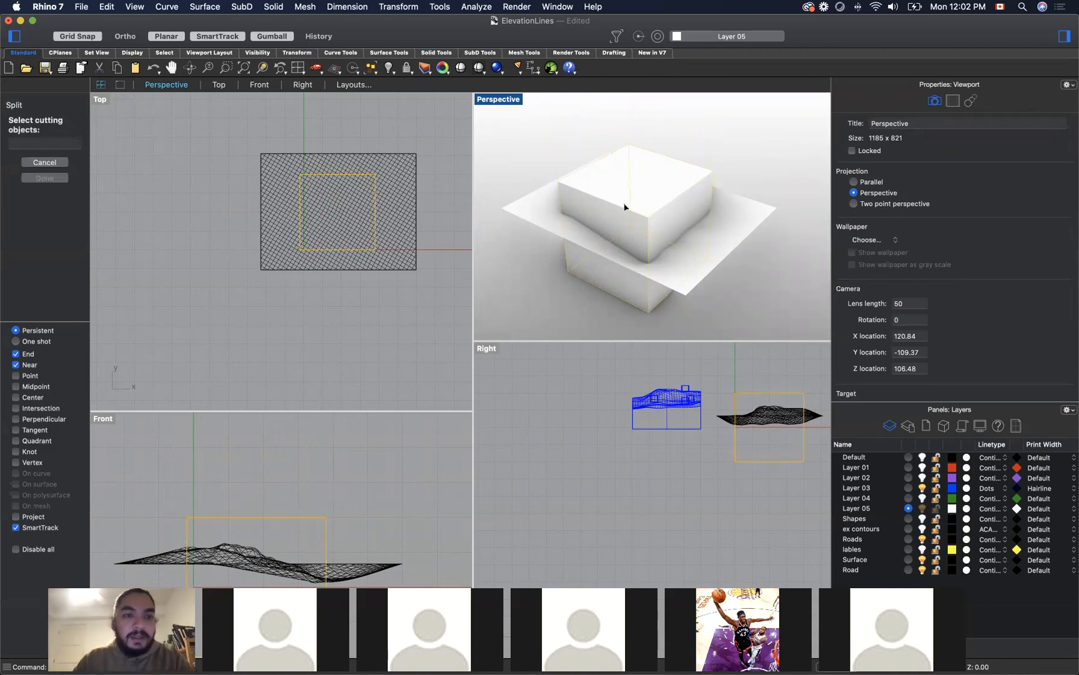
pyautogui.click(759, 222)
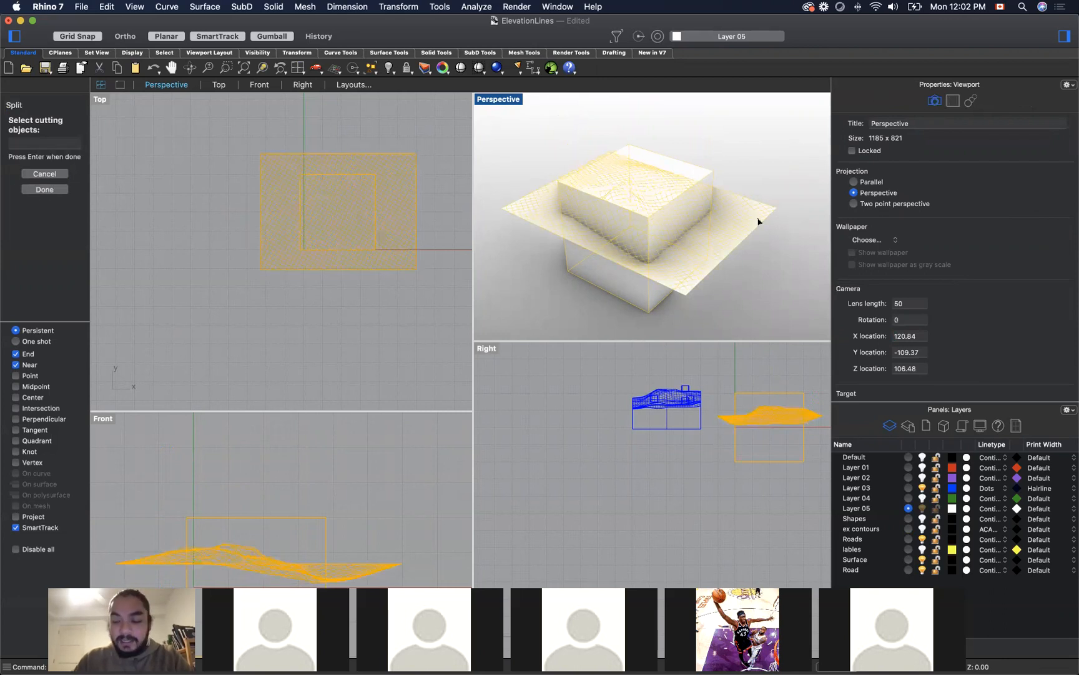
pyautogui.press('Return')
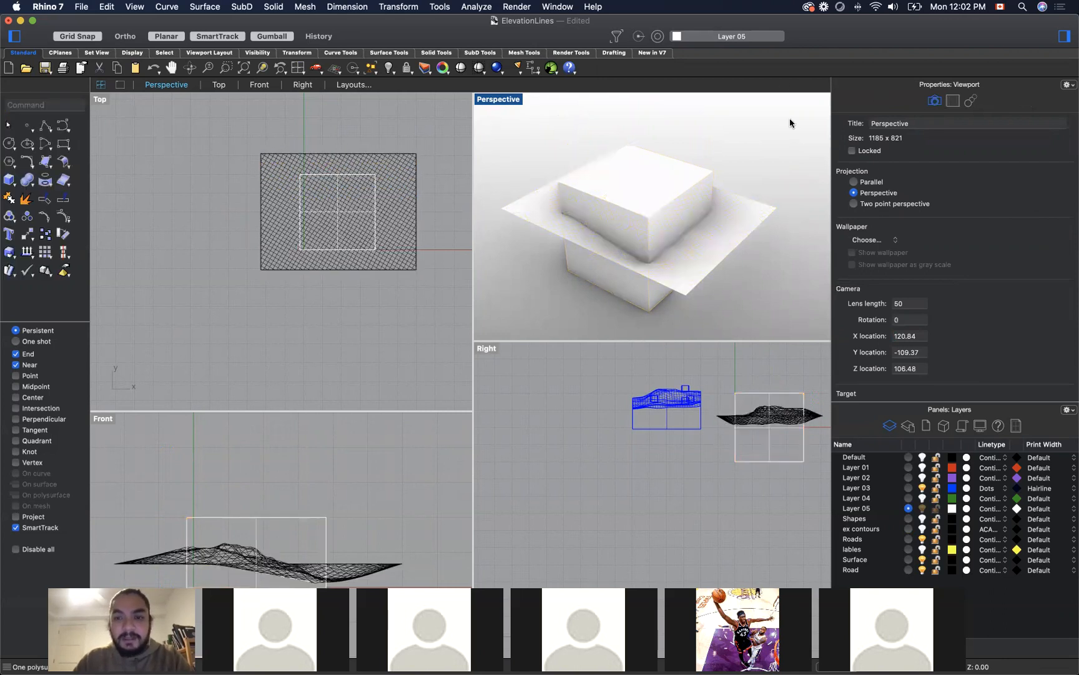
# Step: Delete the part of the split box above the terrain surface
pyautogui.click(651, 216)
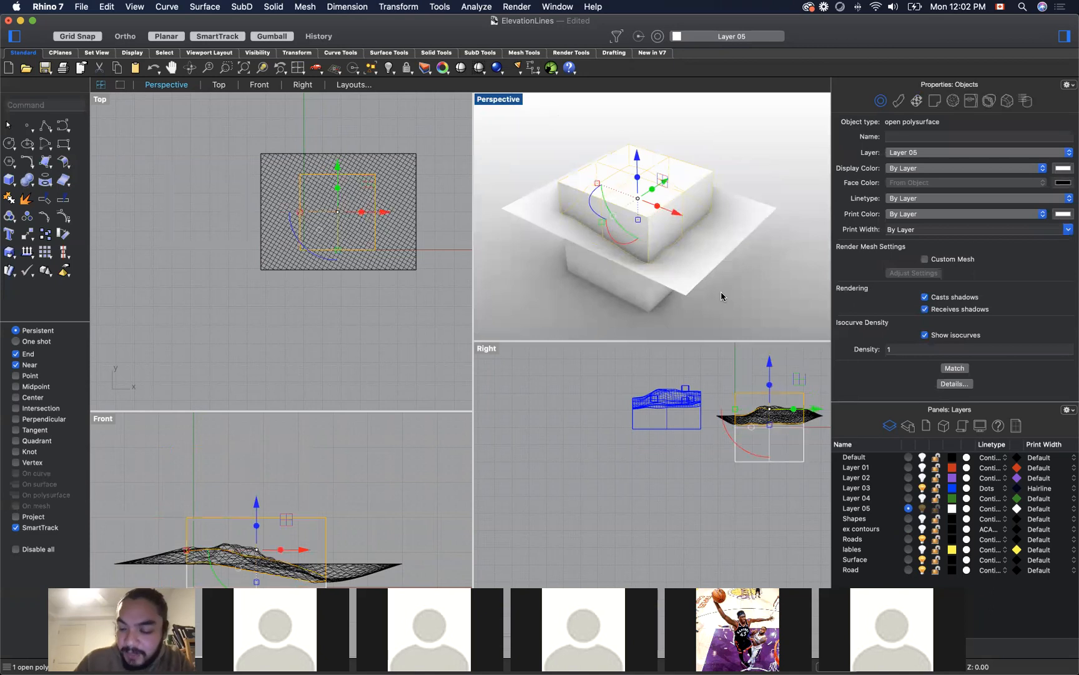
pyautogui.press('Delete')
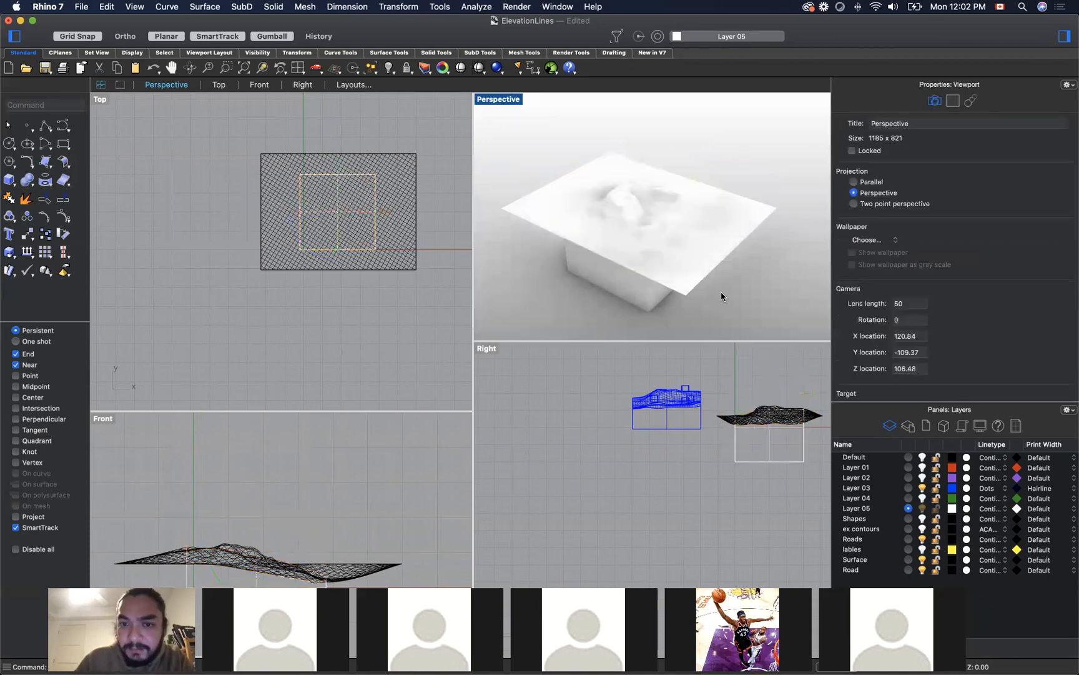
pyautogui.click(639, 221)
pyautogui.click(775, 287)
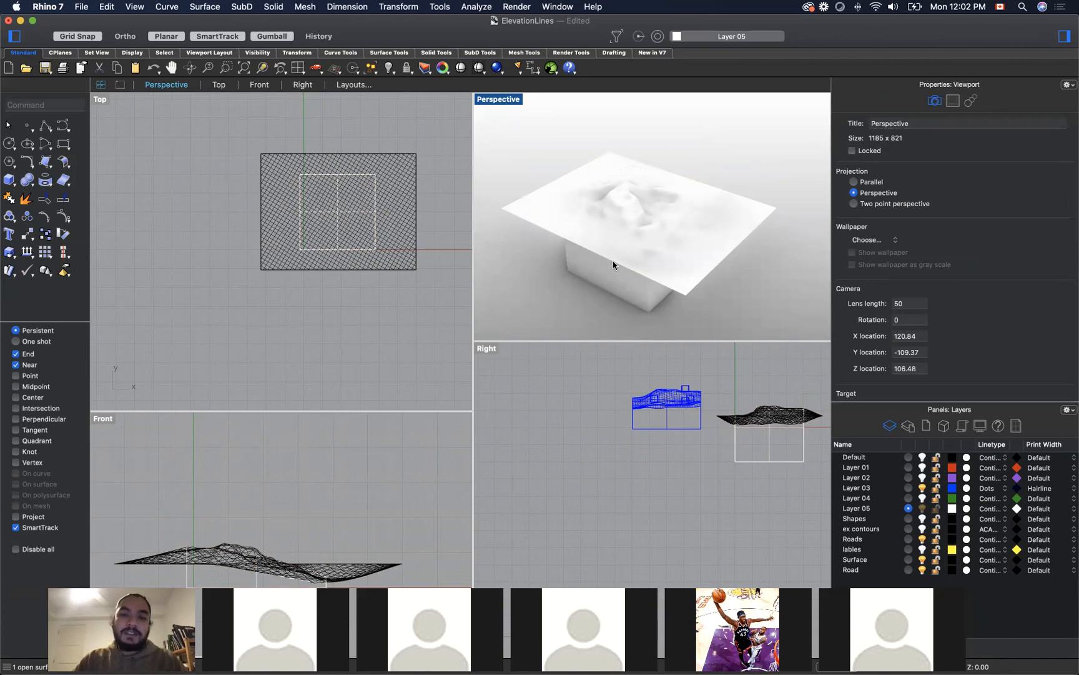
# Step: Split the terrain surface with the remaining lower box as the cutting object and delete the terrain outside the box
pyautogui.click(703, 229)
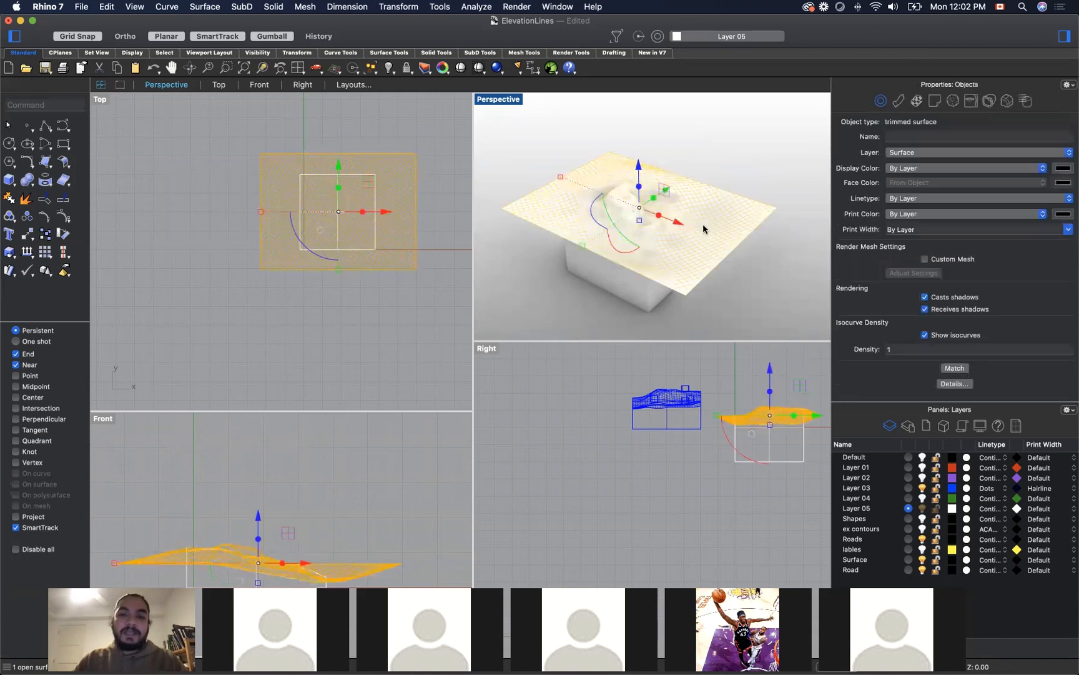
pyautogui.click(787, 241)
pyautogui.write('Split')
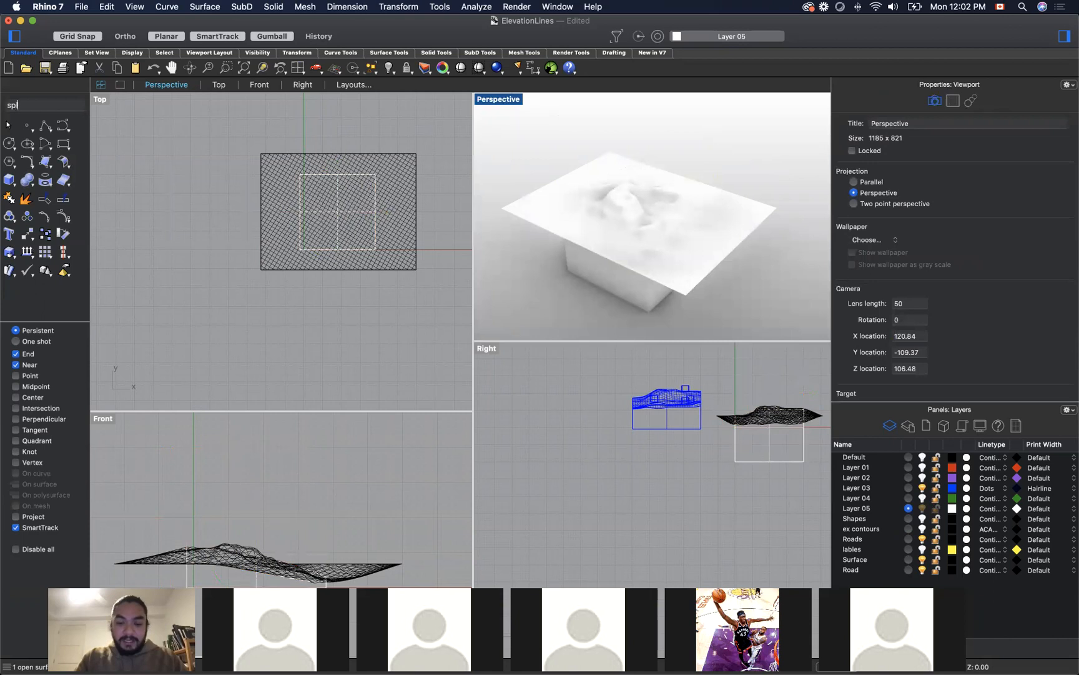
pyautogui.press('Return')
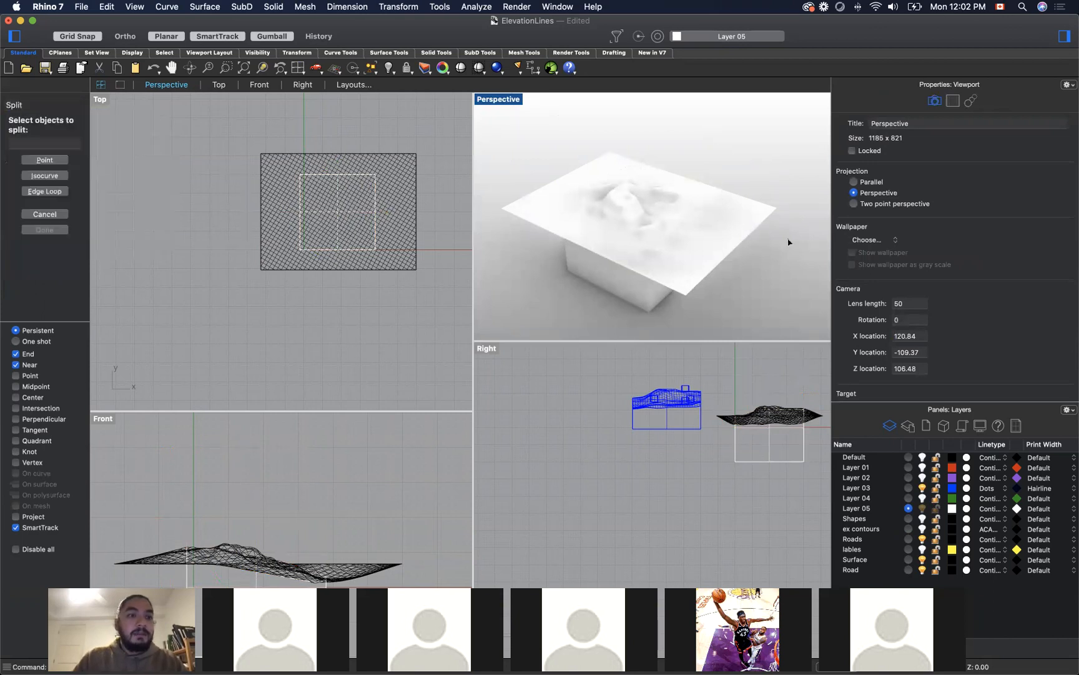
pyautogui.click(742, 216)
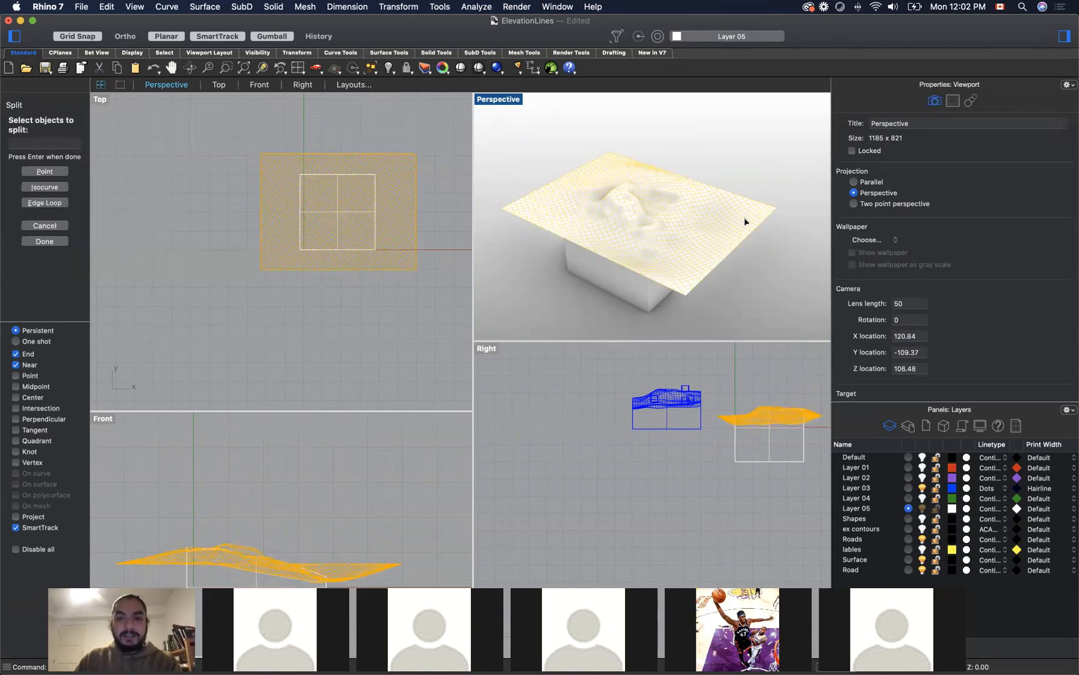
pyautogui.press('Return')
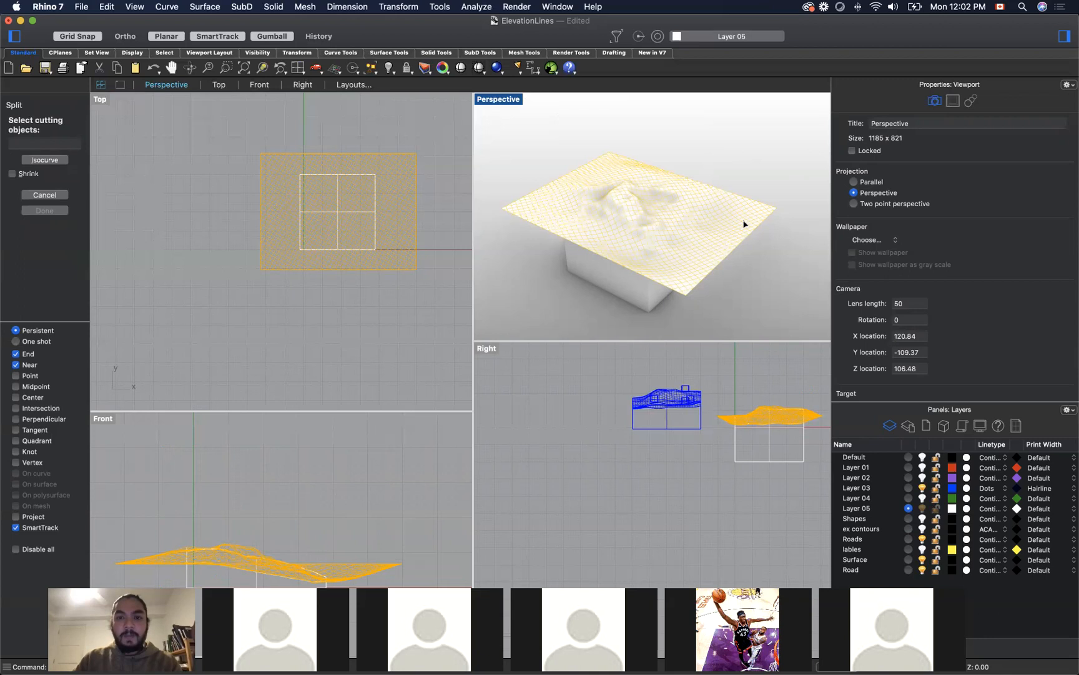
pyautogui.click(621, 283)
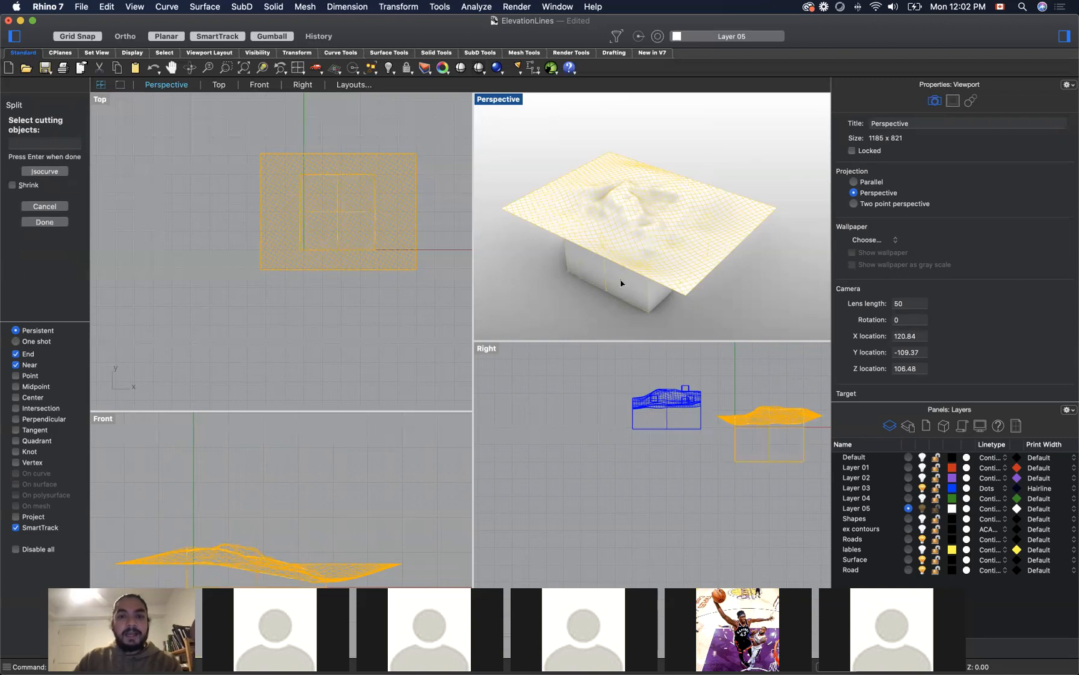
pyautogui.press('Return')
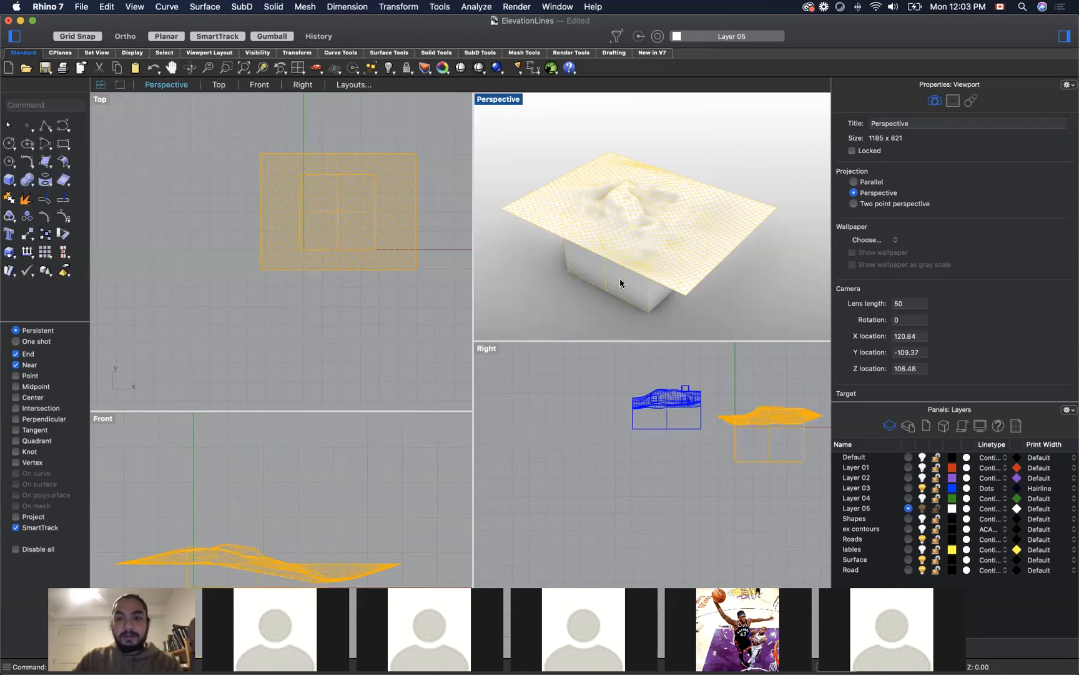
pyautogui.click(748, 217)
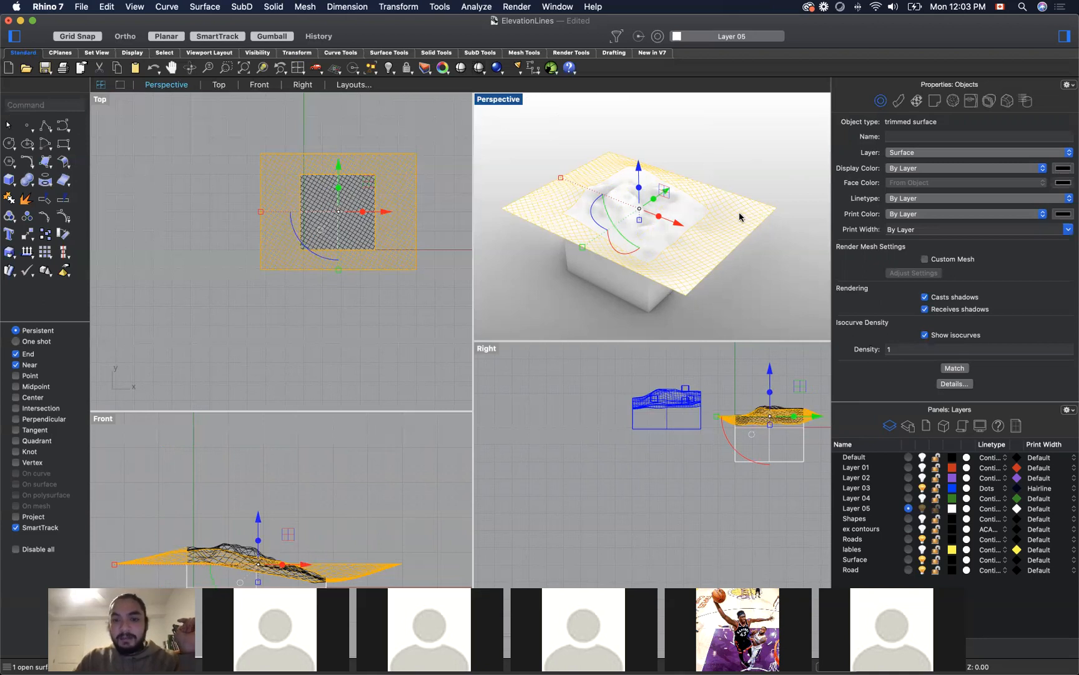
pyautogui.press('Delete')
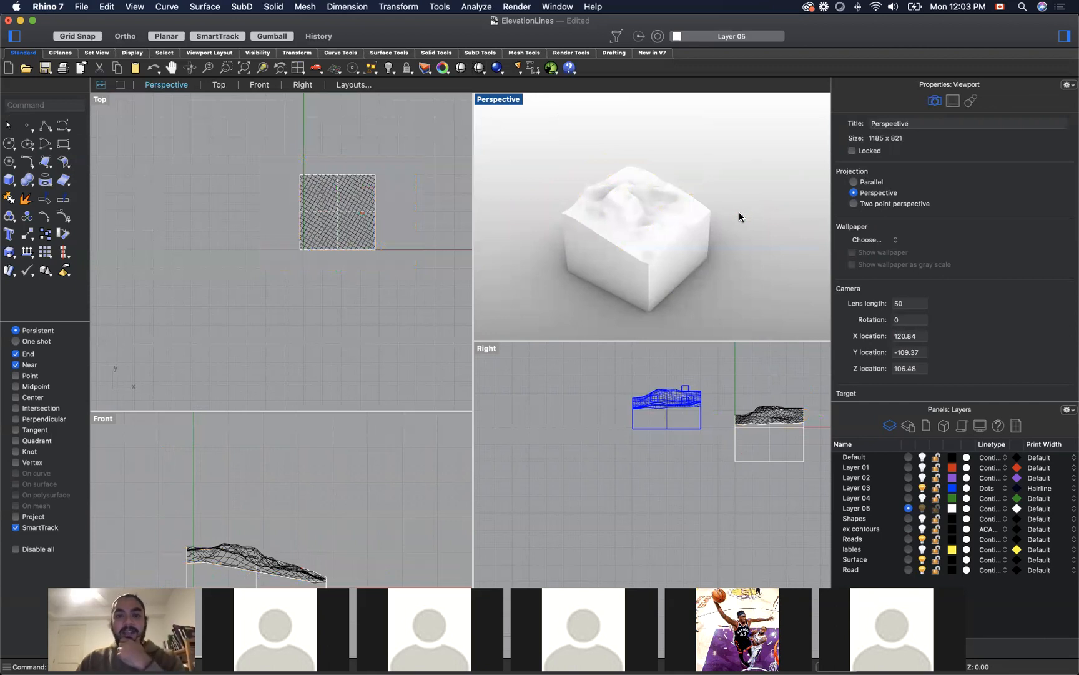
# Step: Join the clipped terrain surface and the lower box into one polysurface, then clear the selection
pyautogui.press('super+z')
pyautogui.keyDown('shift'); pyautogui.click(675, 259); pyautogui.keyUp('shift')
pyautogui.click(8, 105)
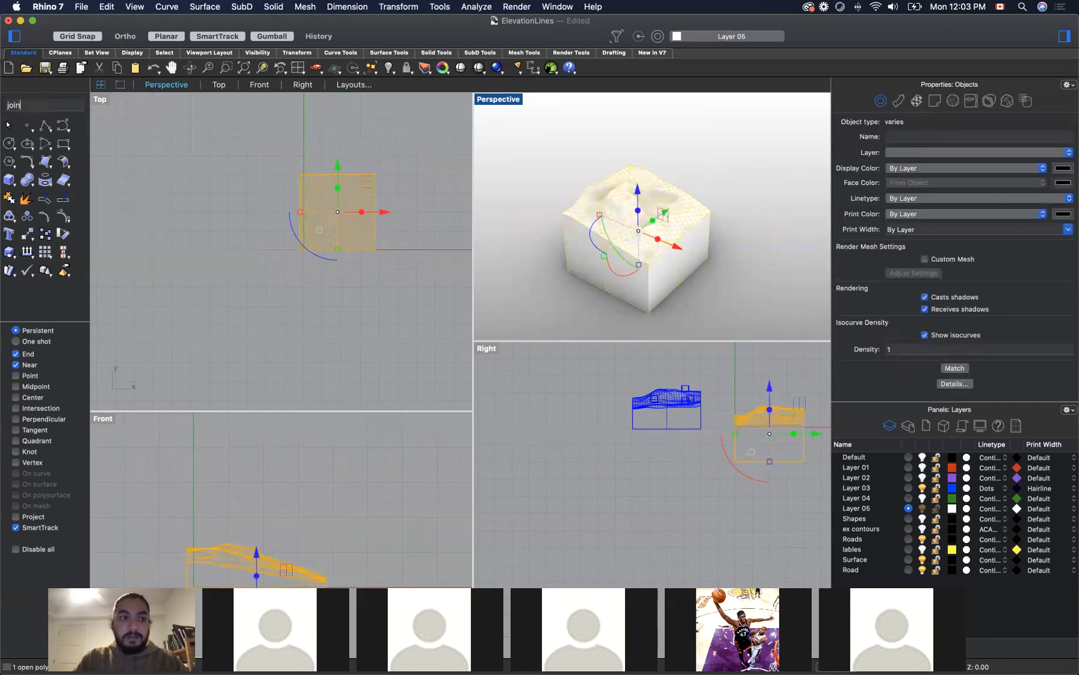
pyautogui.write('join')
pyautogui.press('Return')
pyautogui.click(746, 198)
pyautogui.click(638, 210)
pyautogui.press('Escape')
# Step: Examine the joined terrain block from several angles in Perspective and check its object type
pyautogui.scroll(-6, 656, 232)
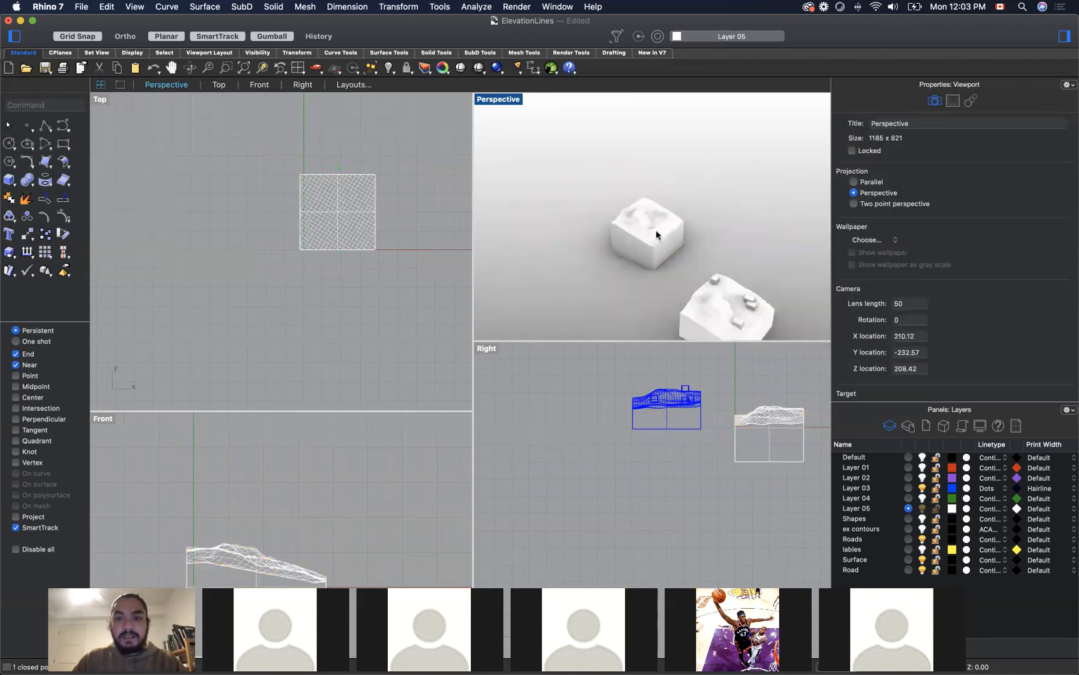
pyautogui.scroll(5, 656, 232)
pyautogui.scroll(-4, 656, 230)
pyautogui.click(643, 234)
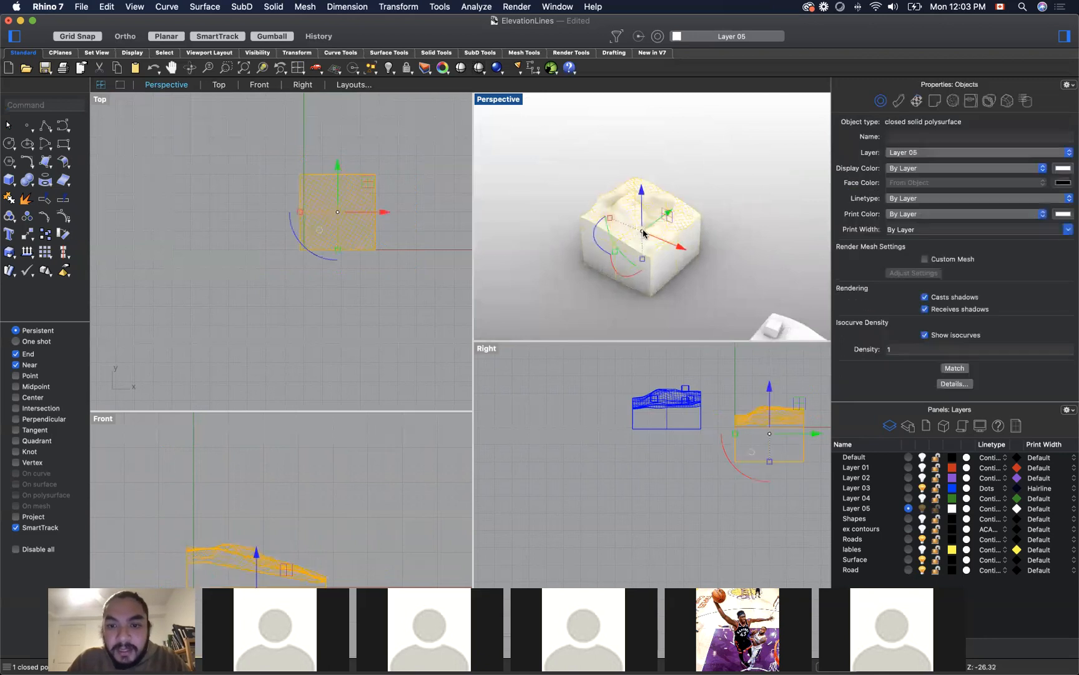
pyautogui.click(702, 272)
pyautogui.moveTo(695, 285); pyautogui.dragTo(647, 220, button='right')
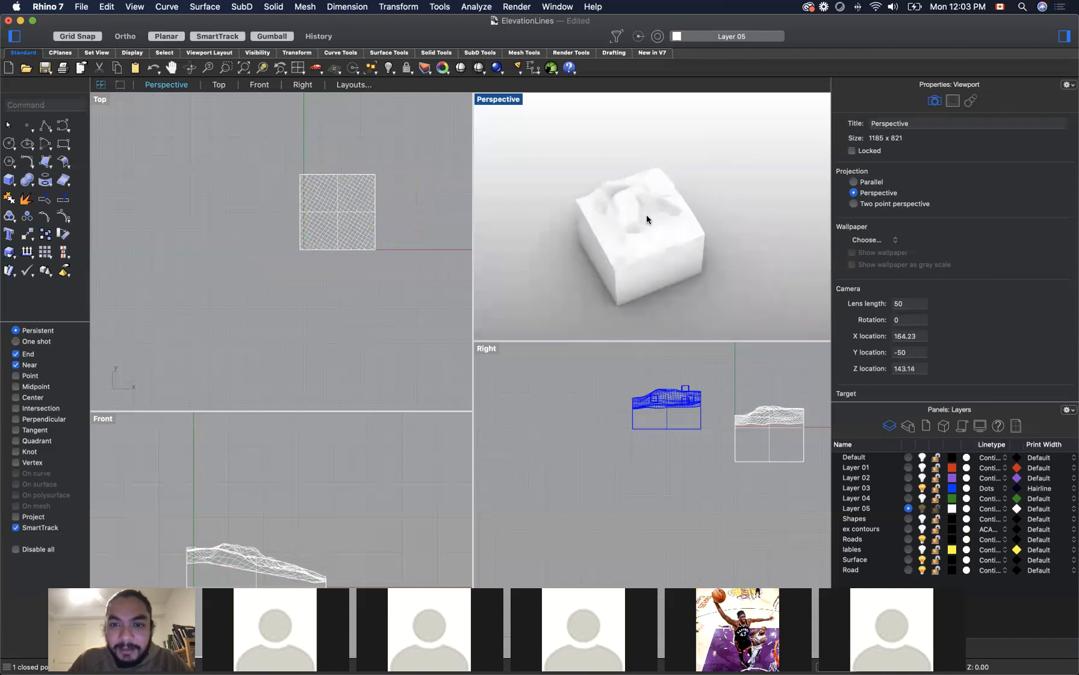
pyautogui.scroll(3, 686, 226)
pyautogui.moveTo(747, 318); pyautogui.dragTo(776, 298, button='right')
pyautogui.scroll(-3, 699, 264)
pyautogui.moveTo(699, 265); pyautogui.dragTo(686, 178, button='right')
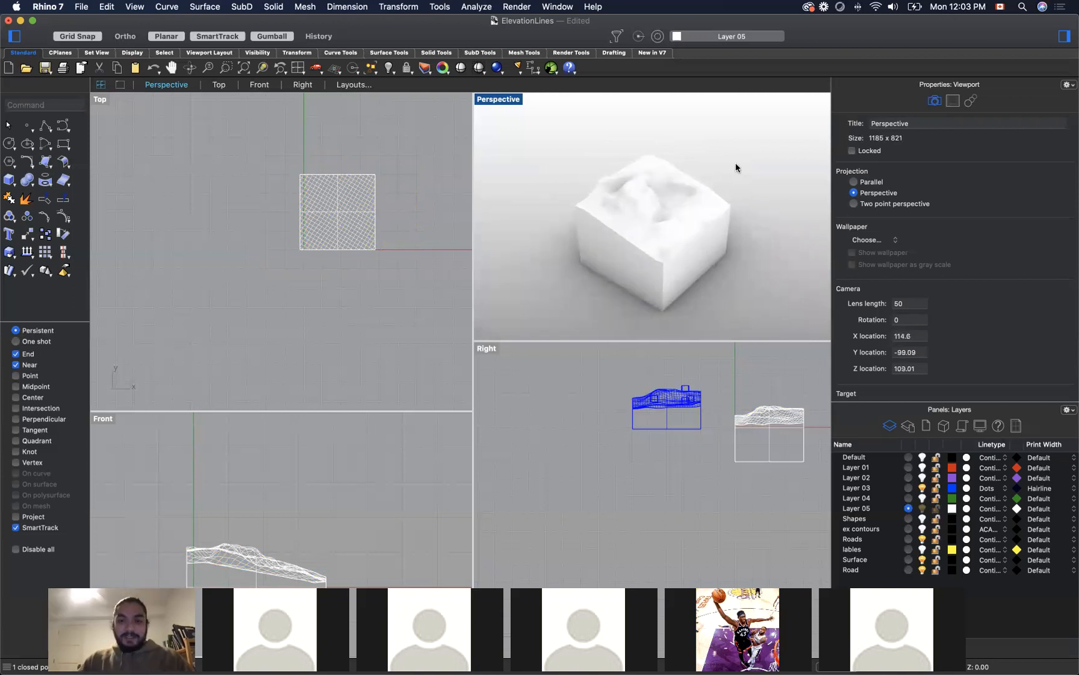
# Step: Switch to the Miro board and review the stages for clipping the surface, adding roads/buildings and flowing a street grid onto elevation
pyautogui.press('super+Tab')
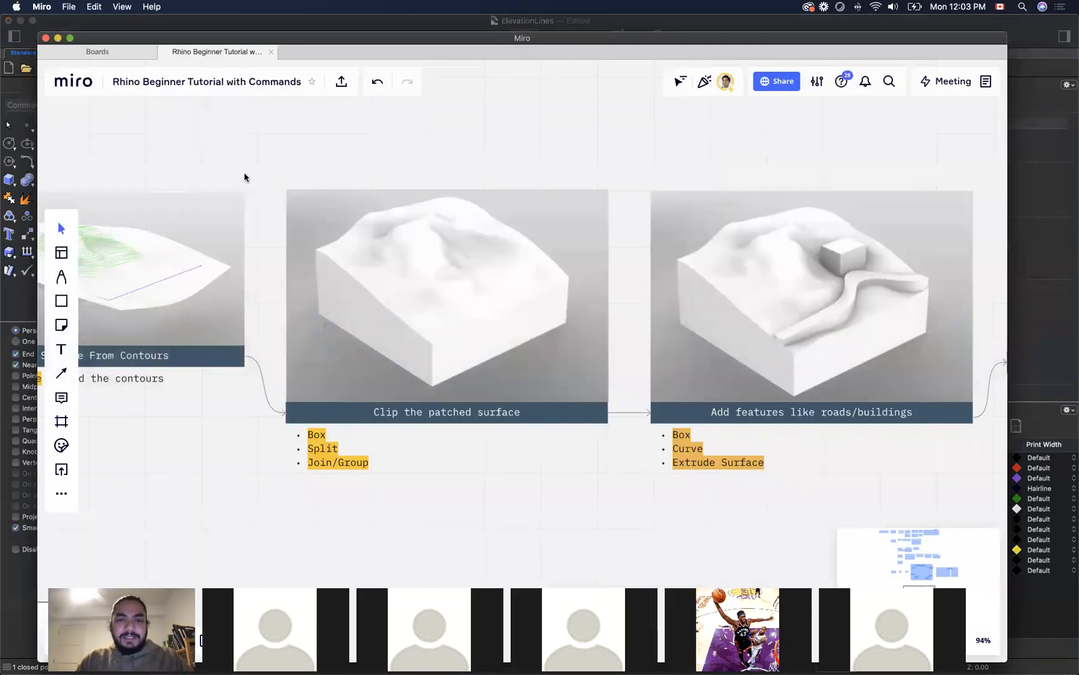
pyautogui.scroll(-2, 276, 141)
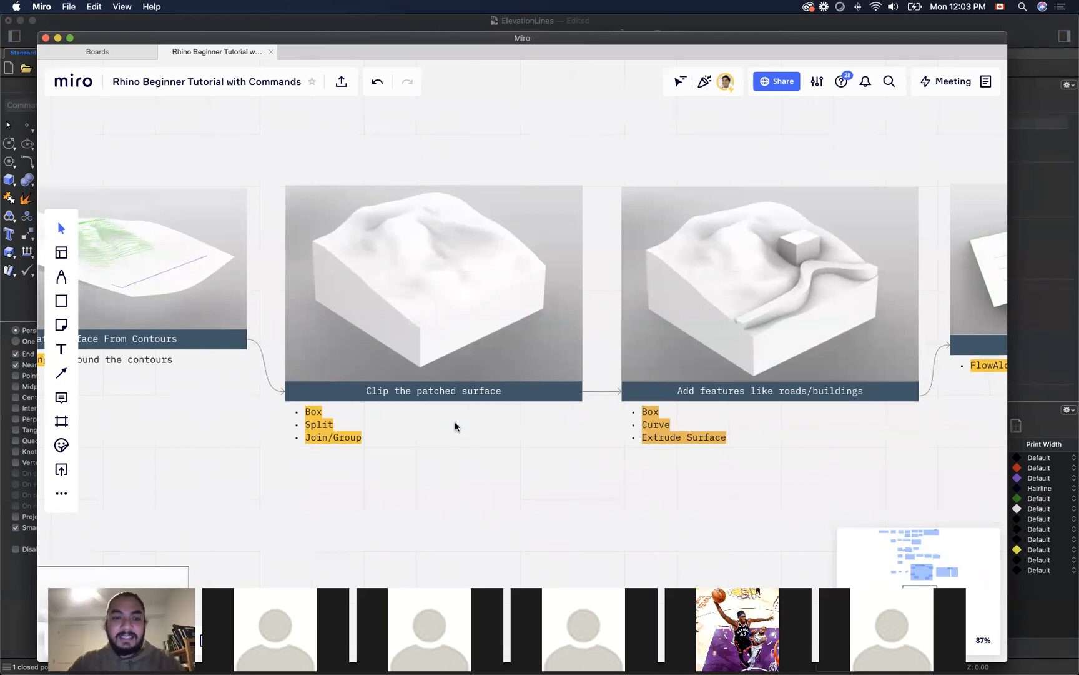
pyautogui.scroll(-2, 216, 391)
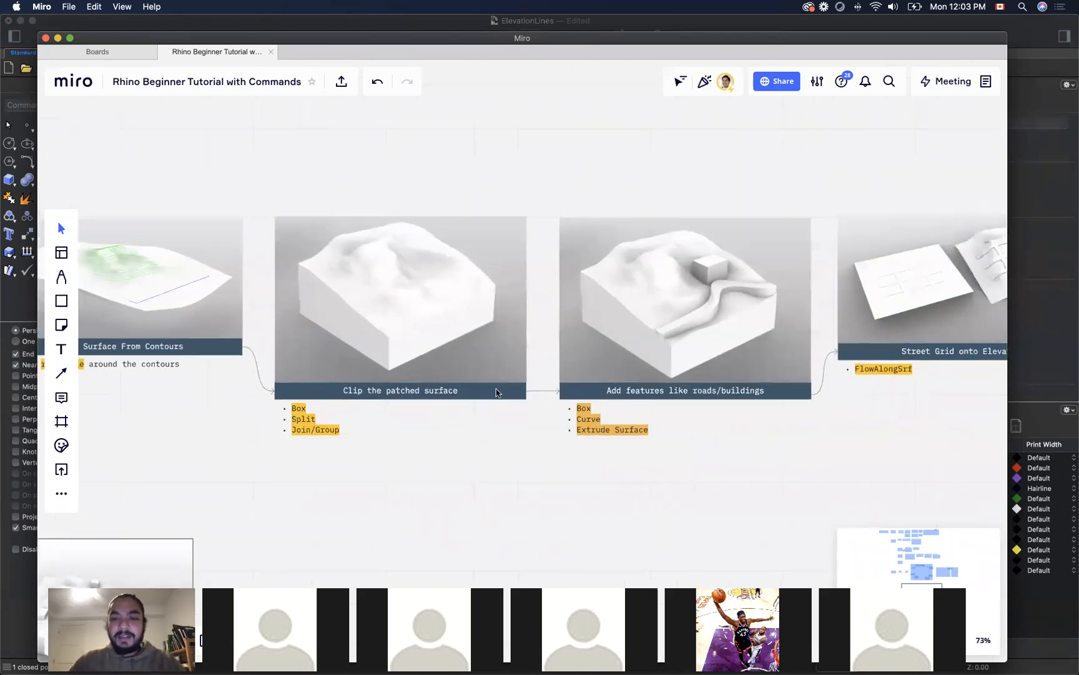
pyautogui.scroll(5, 739, 366)
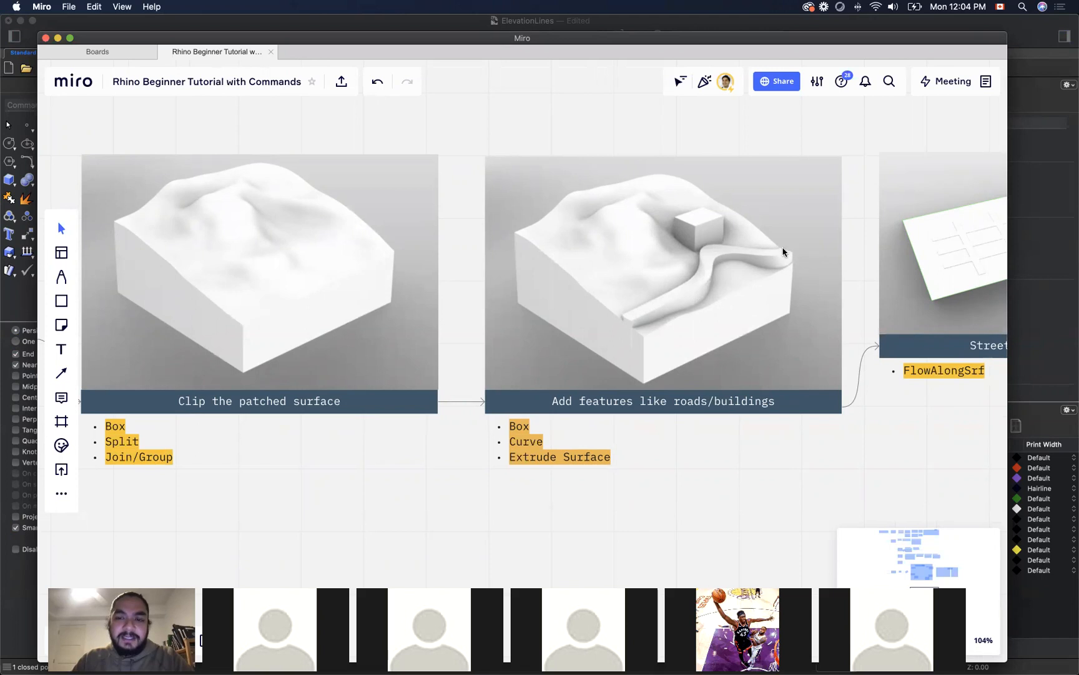
pyautogui.scroll(-5, 381, 215)
pyautogui.scroll(2, 724, 227)
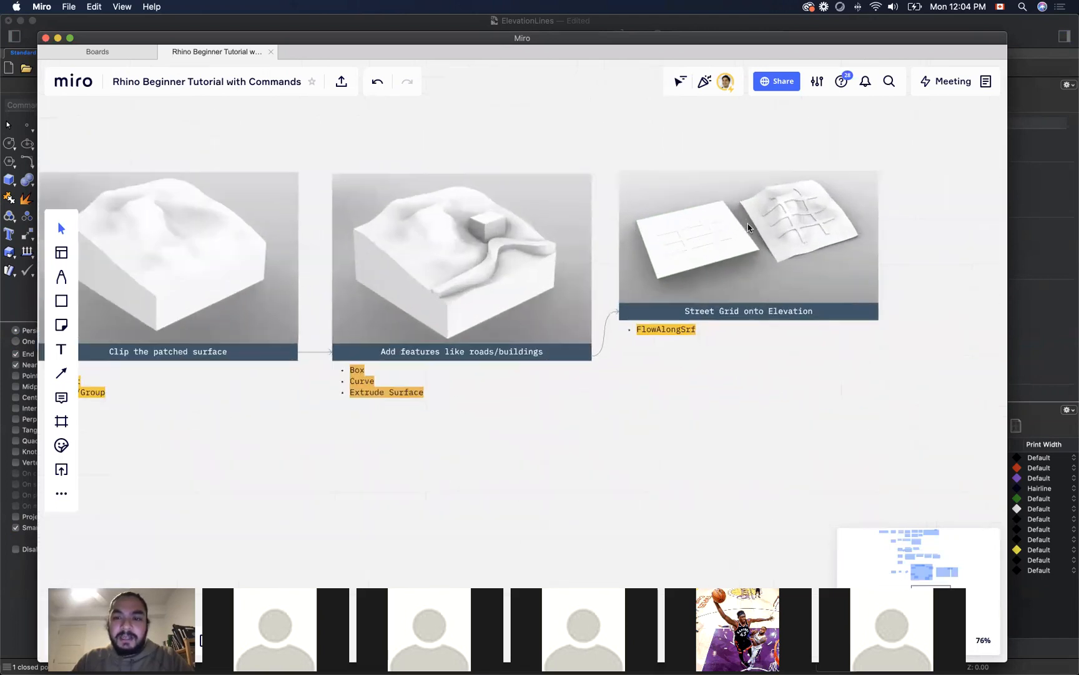
pyautogui.scroll(2, 749, 227)
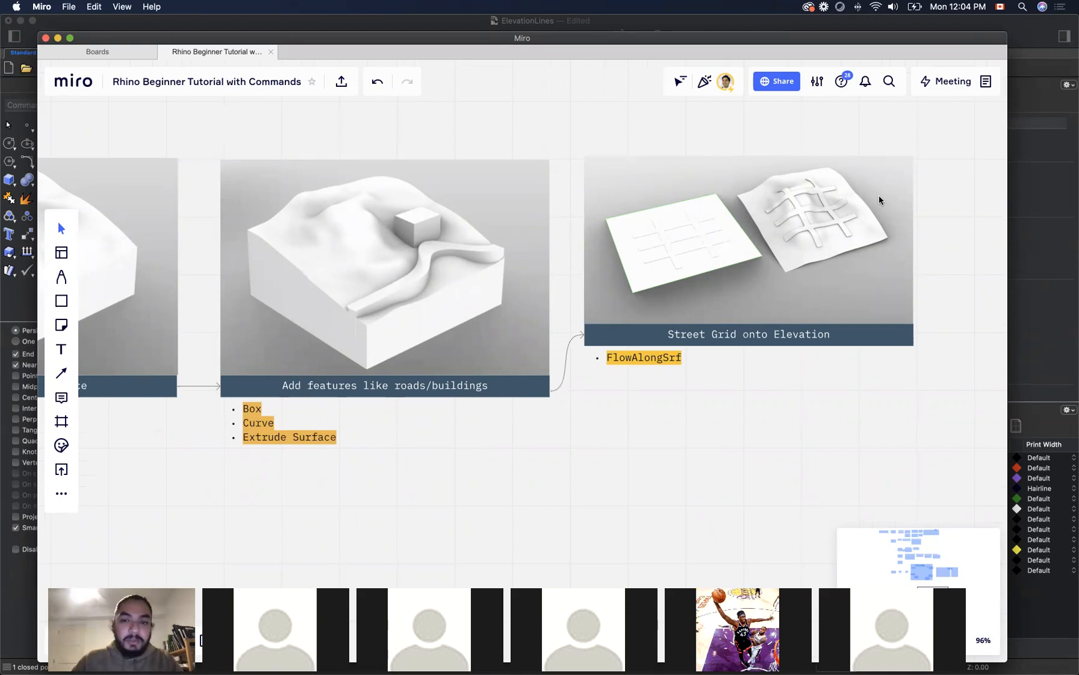
# Step: Switch back to Rhino and set the Perspective viewport showing the terrain block to Wireframe display
pyautogui.press('super+Tab')
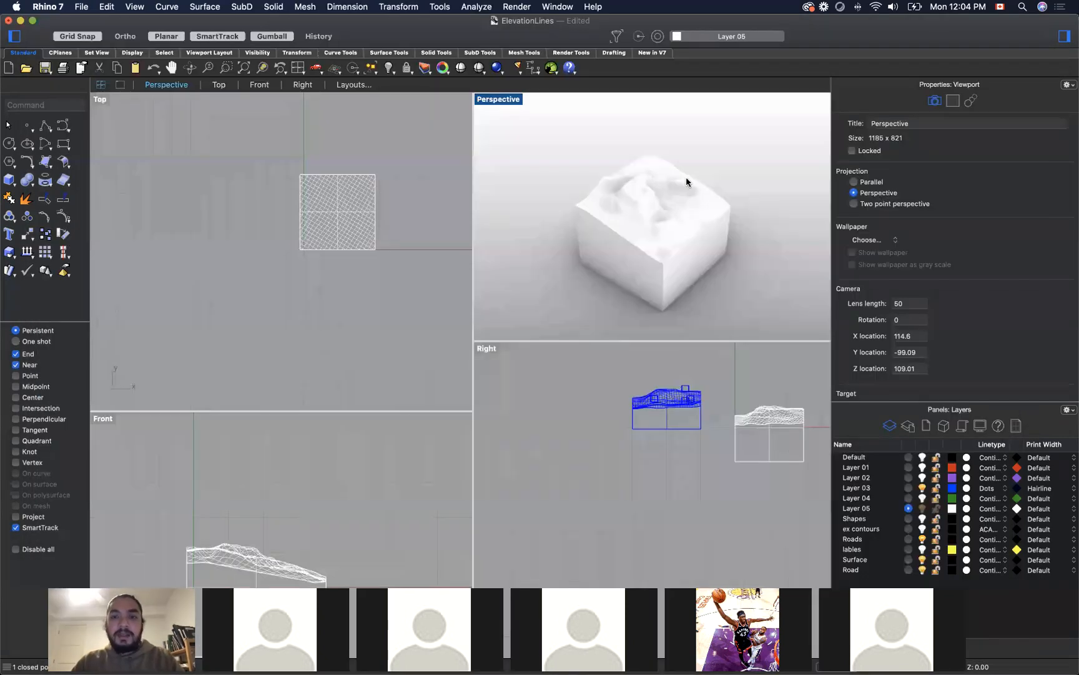
pyautogui.scroll(7, 683, 168)
pyautogui.scroll(-7, 684, 168)
pyautogui.scroll(-2, 683, 167)
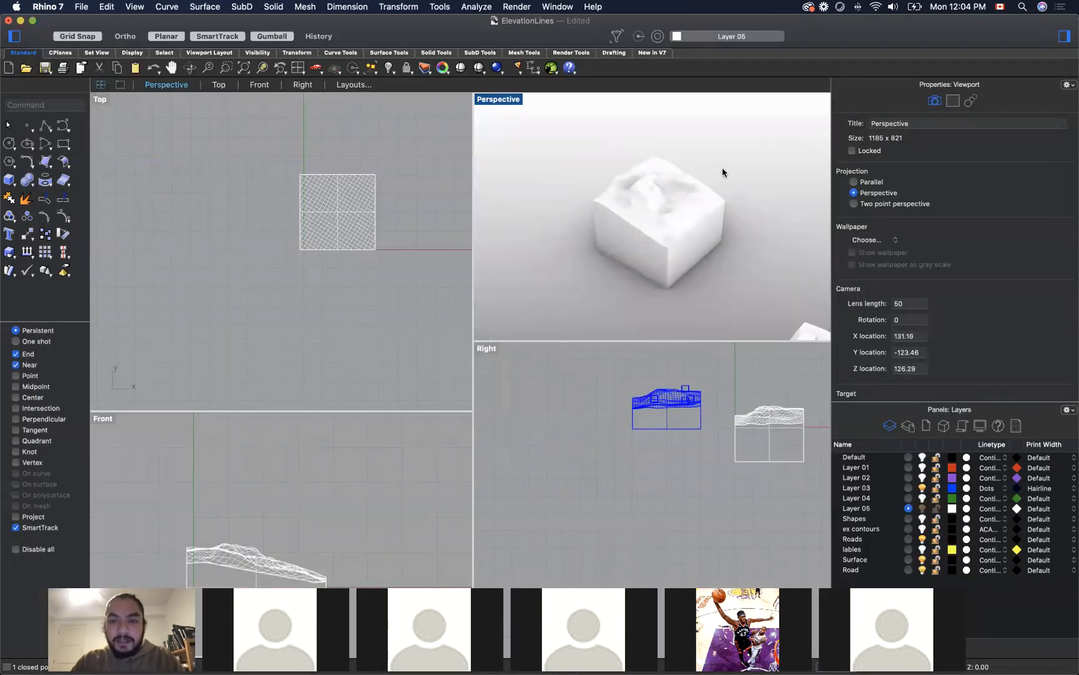
pyautogui.scroll(4, 327, 202)
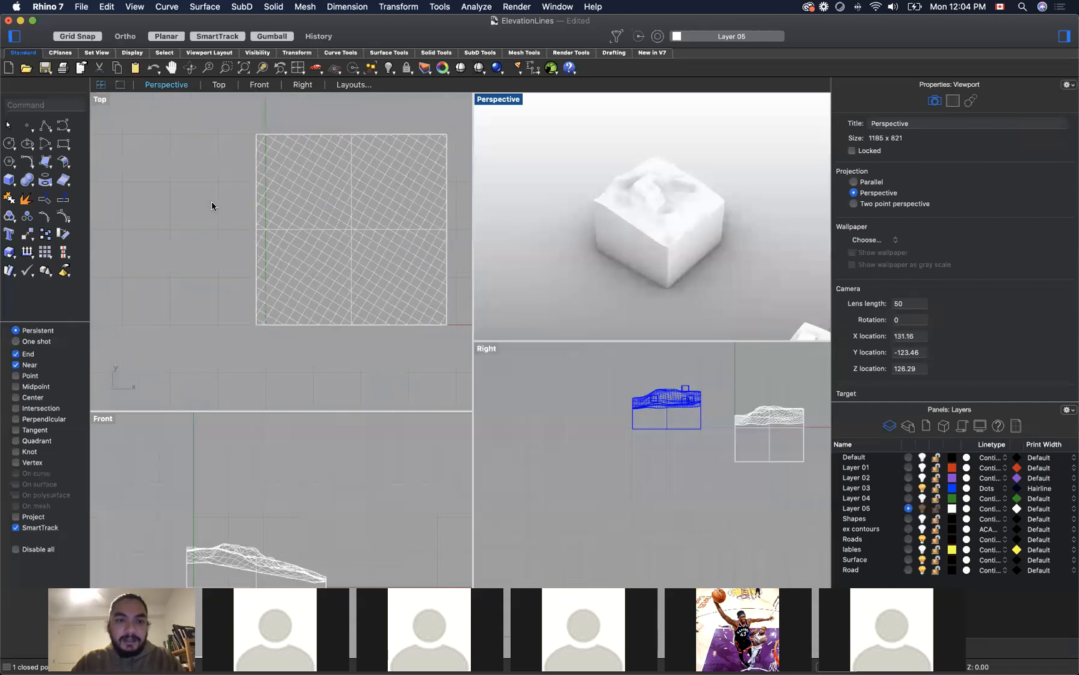
pyautogui.click(188, 211)
pyautogui.scroll(-6, 188, 211)
pyautogui.scroll(2, 253, 220)
pyautogui.scroll(4, 216, 199)
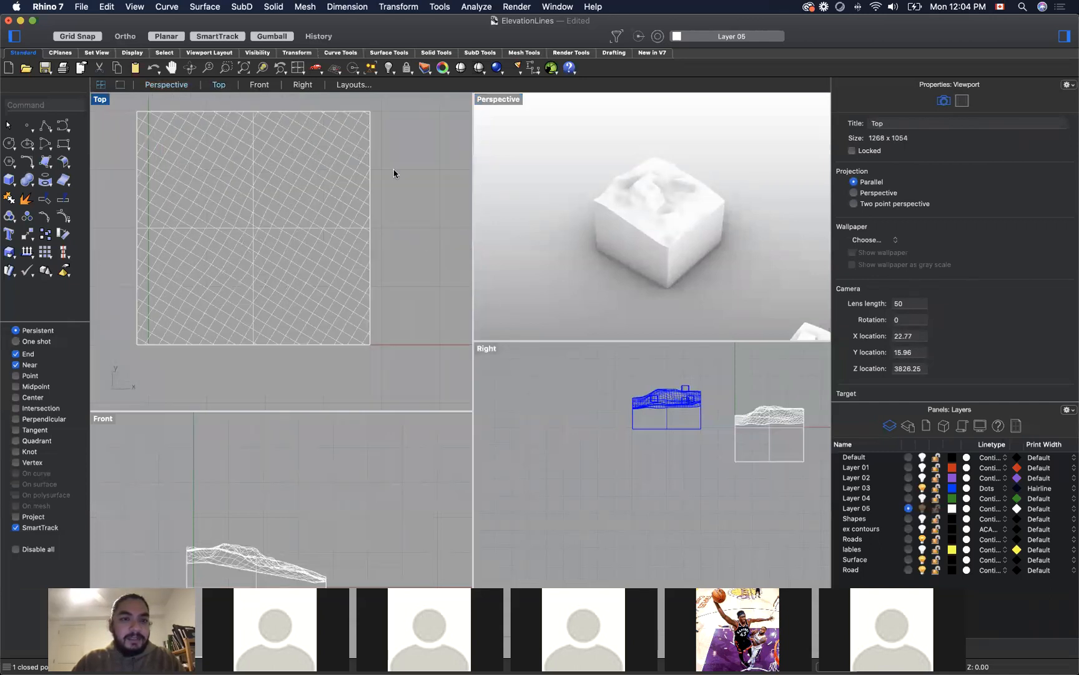
pyautogui.click(606, 183)
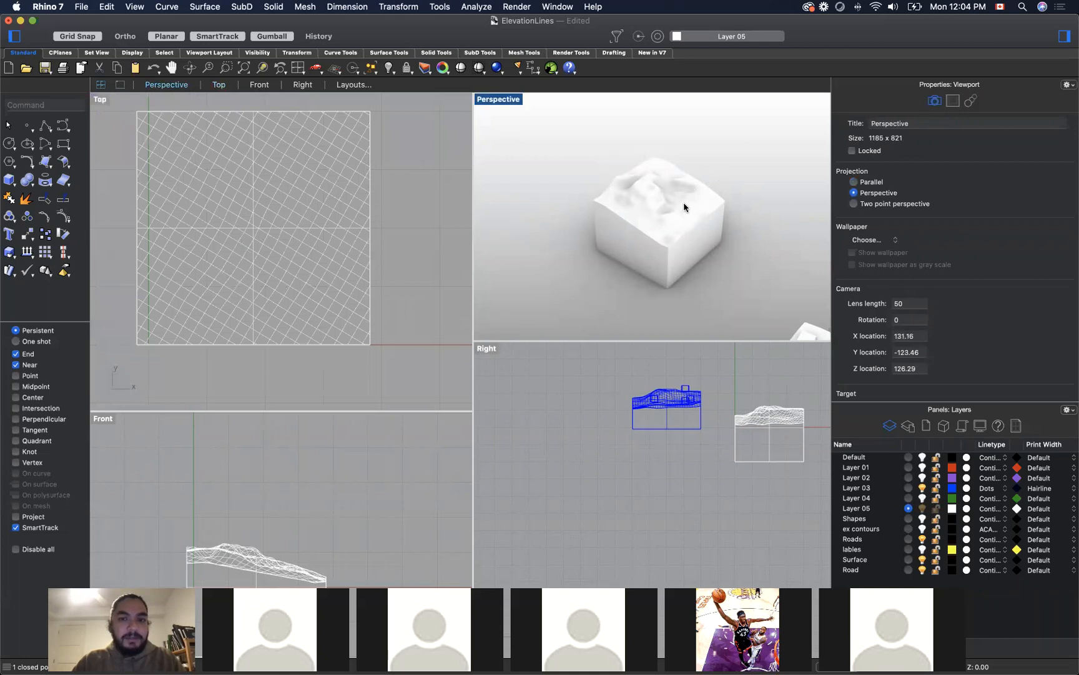
pyautogui.scroll(3, 673, 203)
pyautogui.click(508, 100)
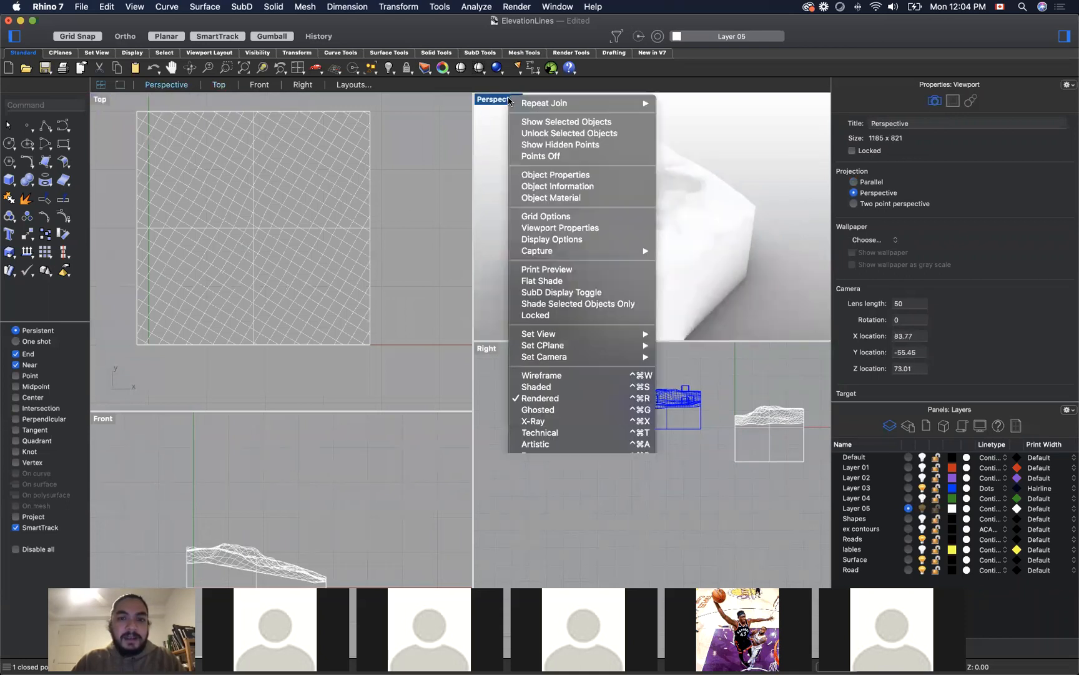
pyautogui.click(562, 375)
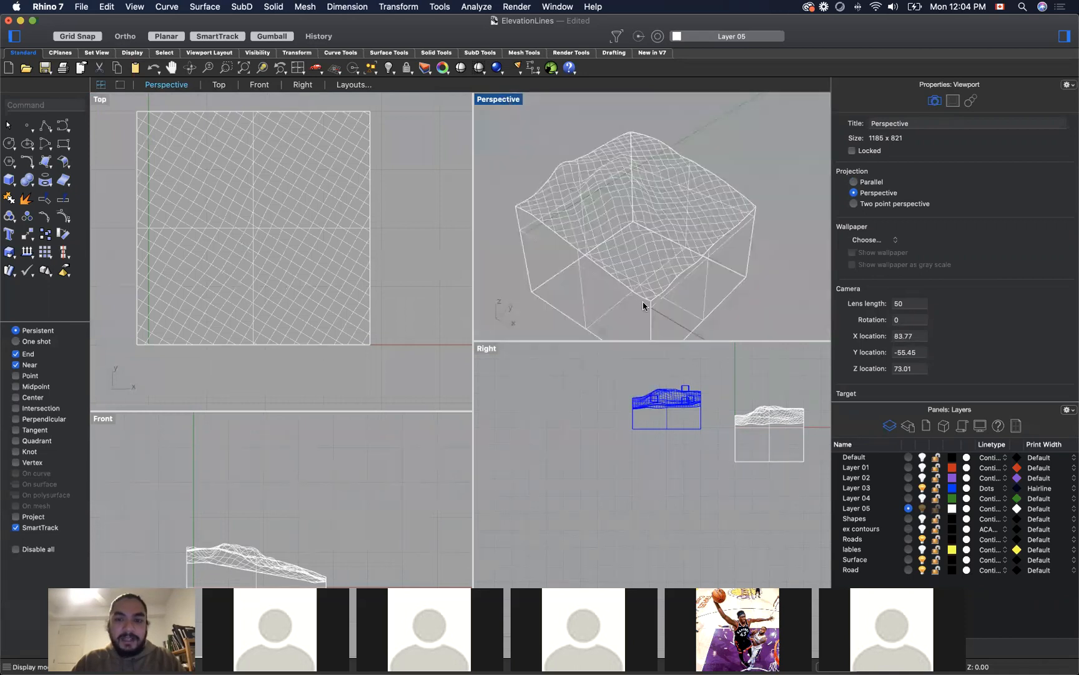
# Step: Draw a degree-2 winding road curve across the terrain in Perspective, snapping its start and end to opposite edges of the surface
pyautogui.moveTo(770, 270)
pyautogui.mouseDown(button='right')
pyautogui.moveTo(753, 258)
pyautogui.moveTo(766, 275)
pyautogui.mouseUp(button='right')
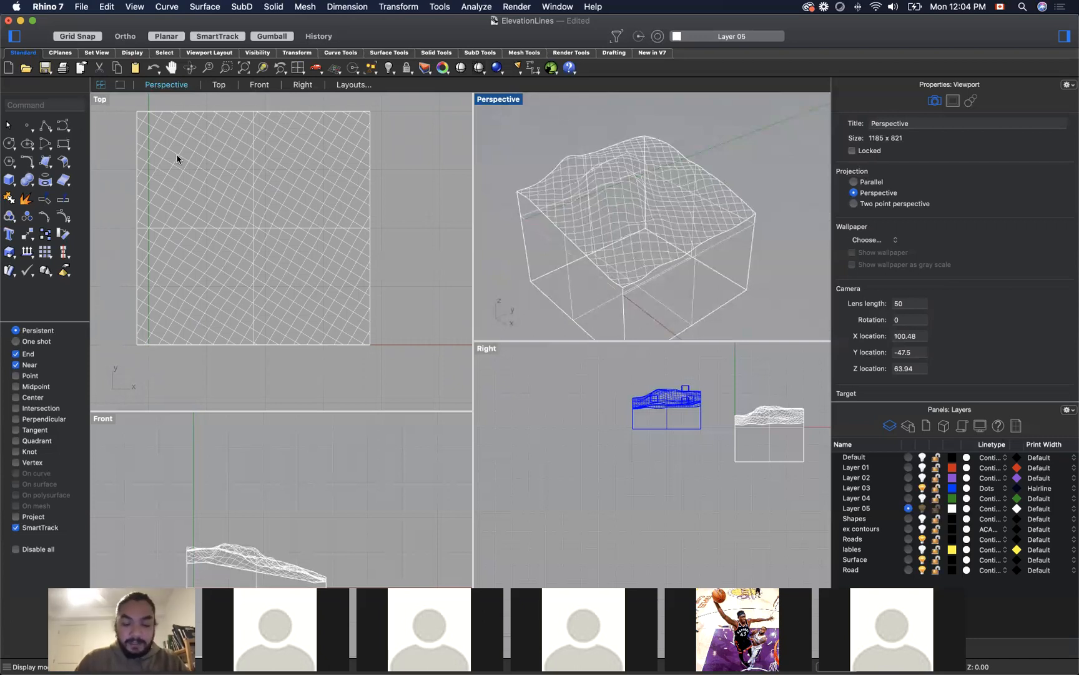
pyautogui.write('Curve')
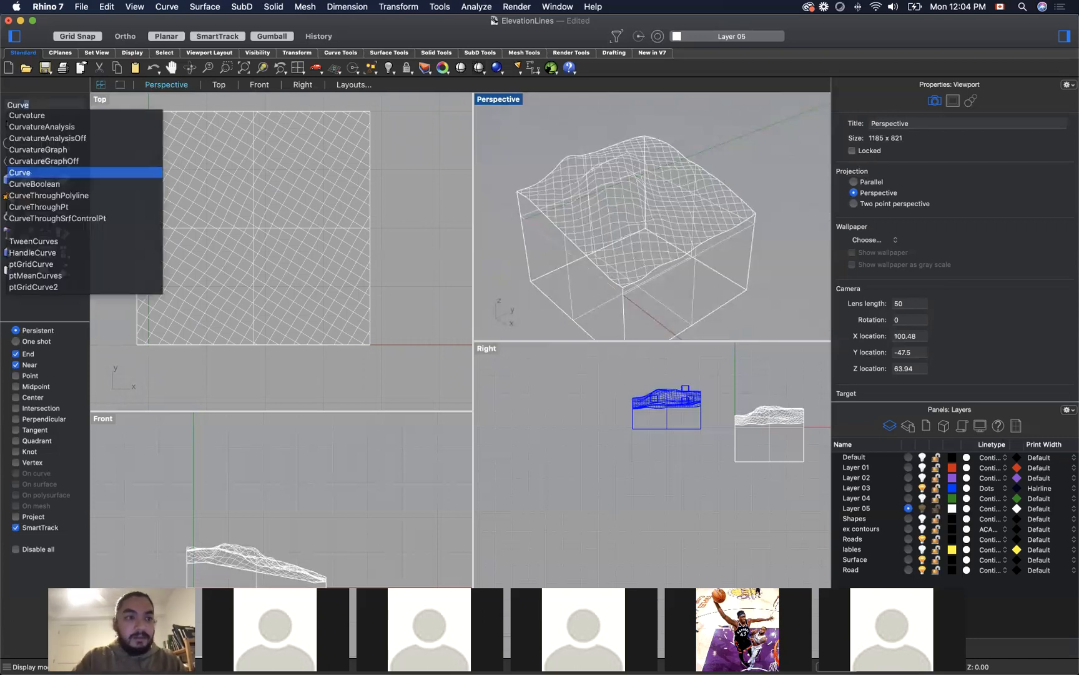
pyautogui.press('Return')
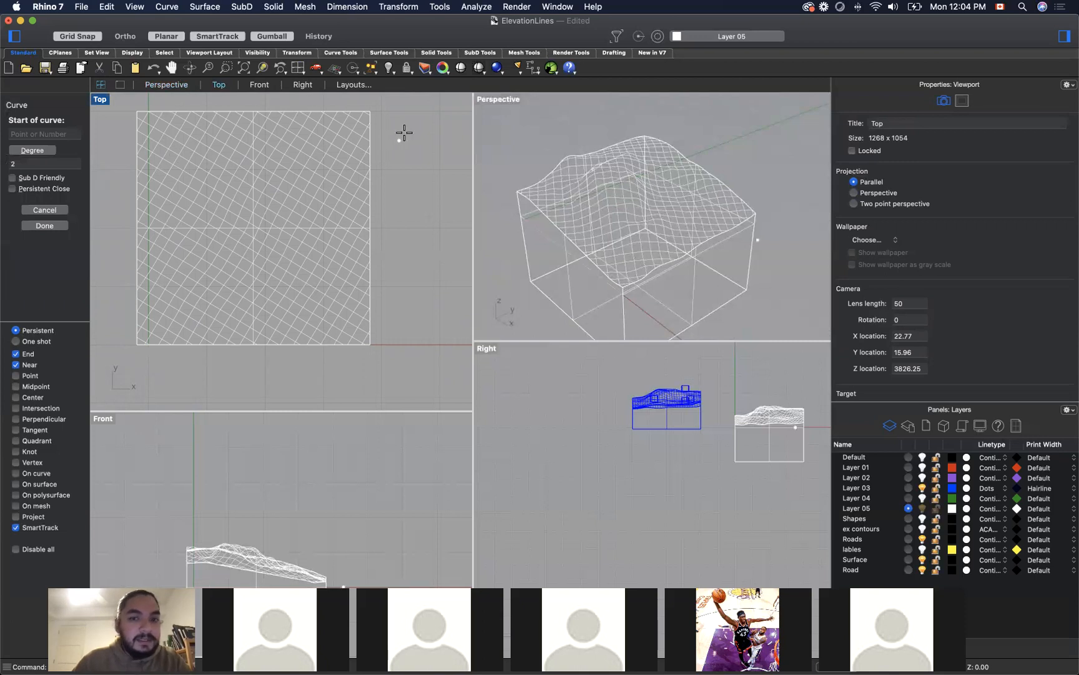
pyautogui.click(598, 256)
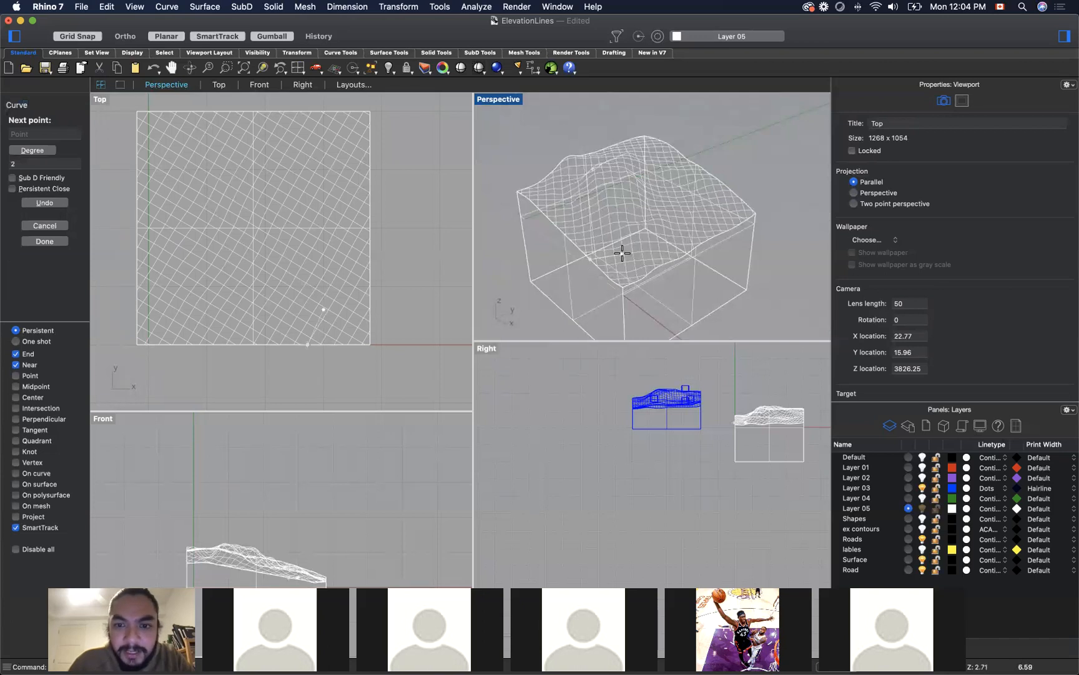
pyautogui.click(622, 253)
pyautogui.click(660, 238)
pyautogui.click(664, 207)
pyautogui.click(687, 189)
pyautogui.click(721, 197)
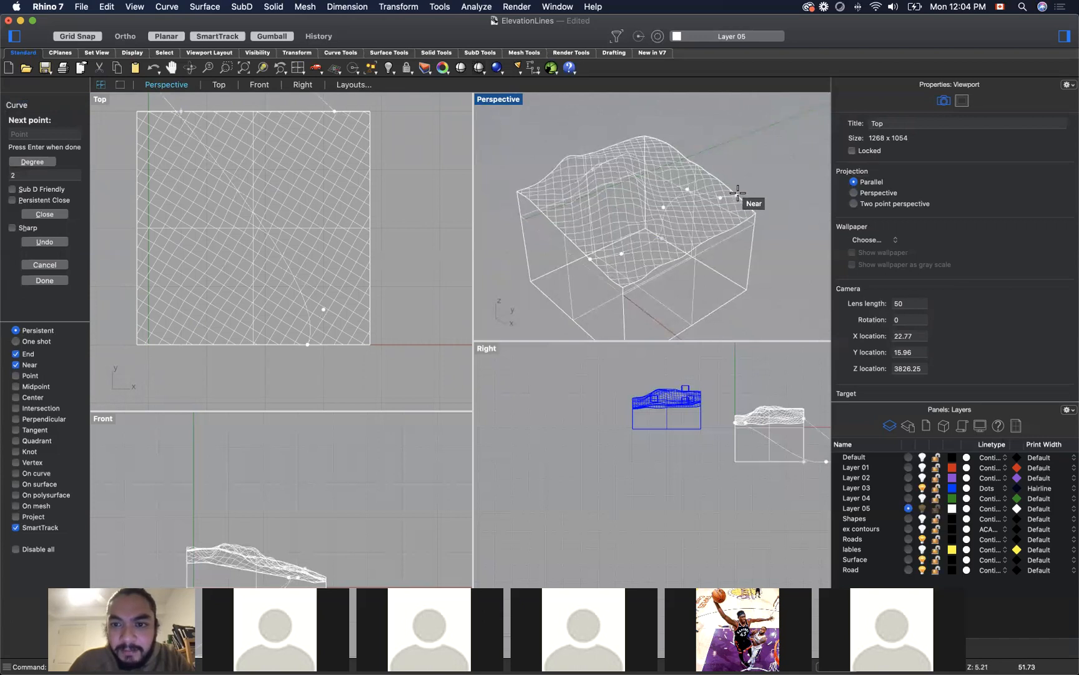
pyautogui.click(738, 193)
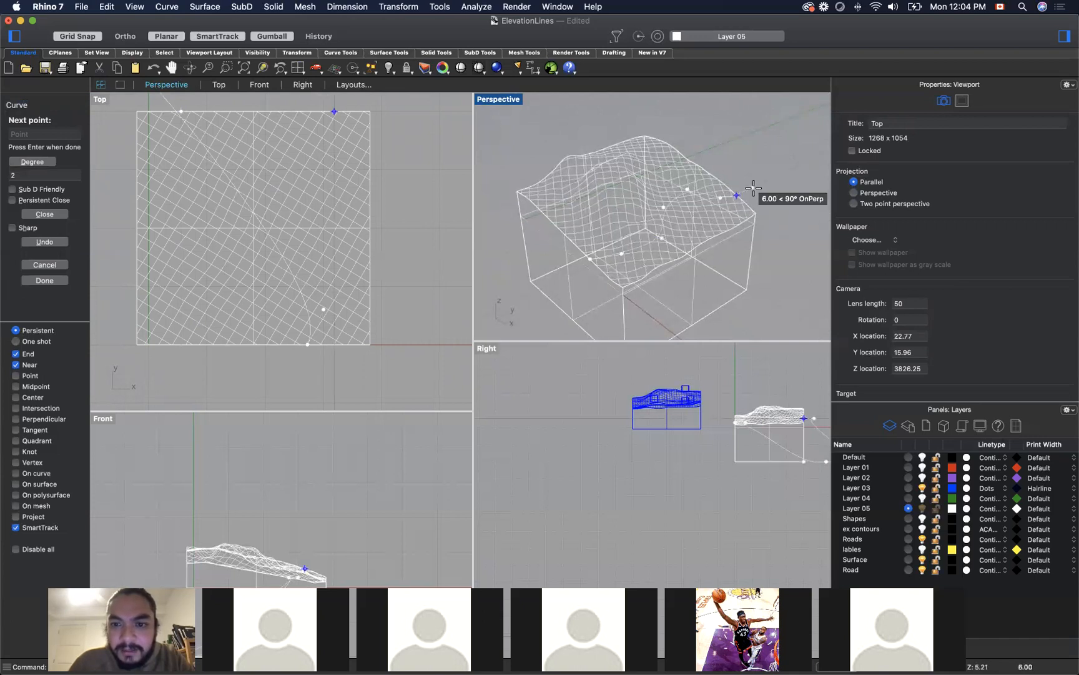
pyautogui.press('Return')
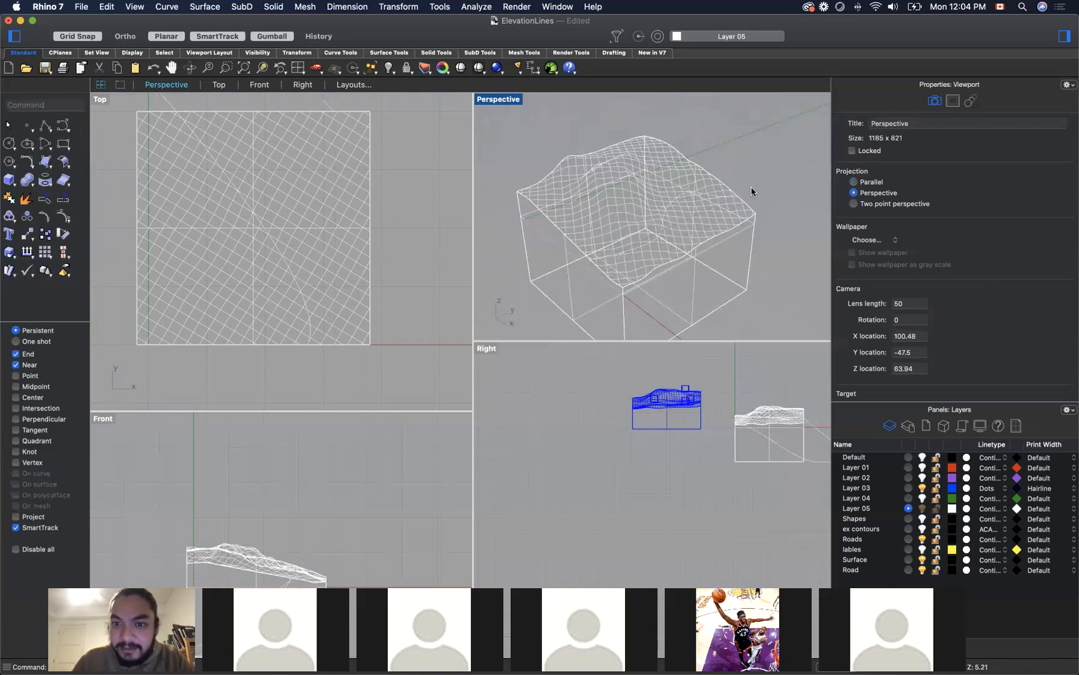
# Step: Assign the winding road curve to the Road layer, then clear the selection
pyautogui.click(669, 205)
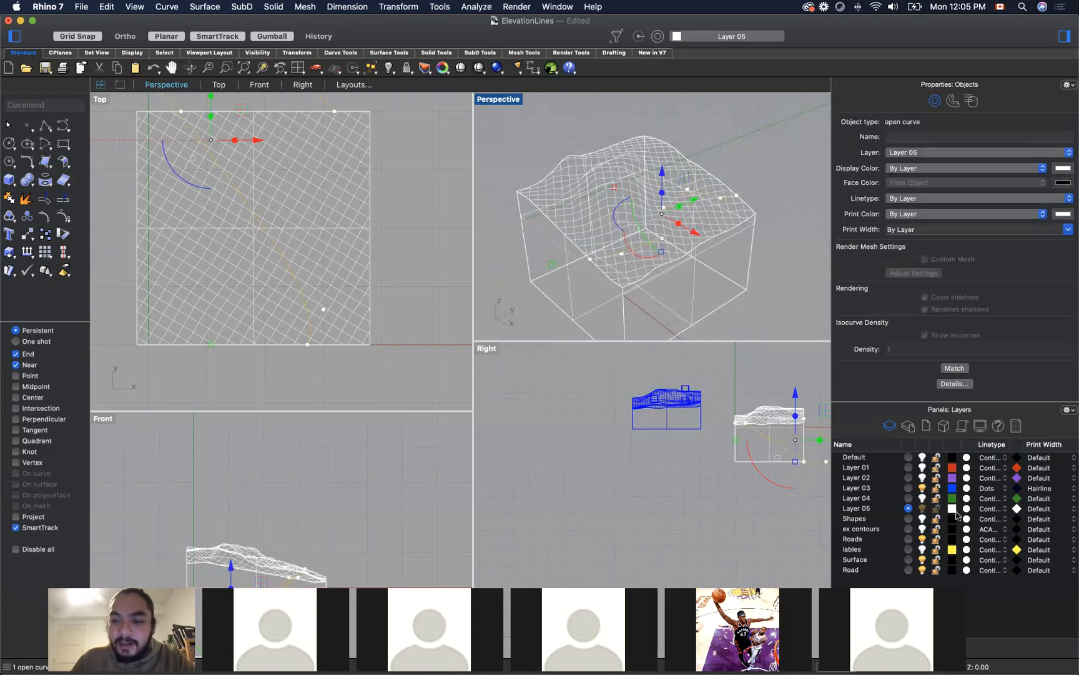
pyautogui.click(927, 156)
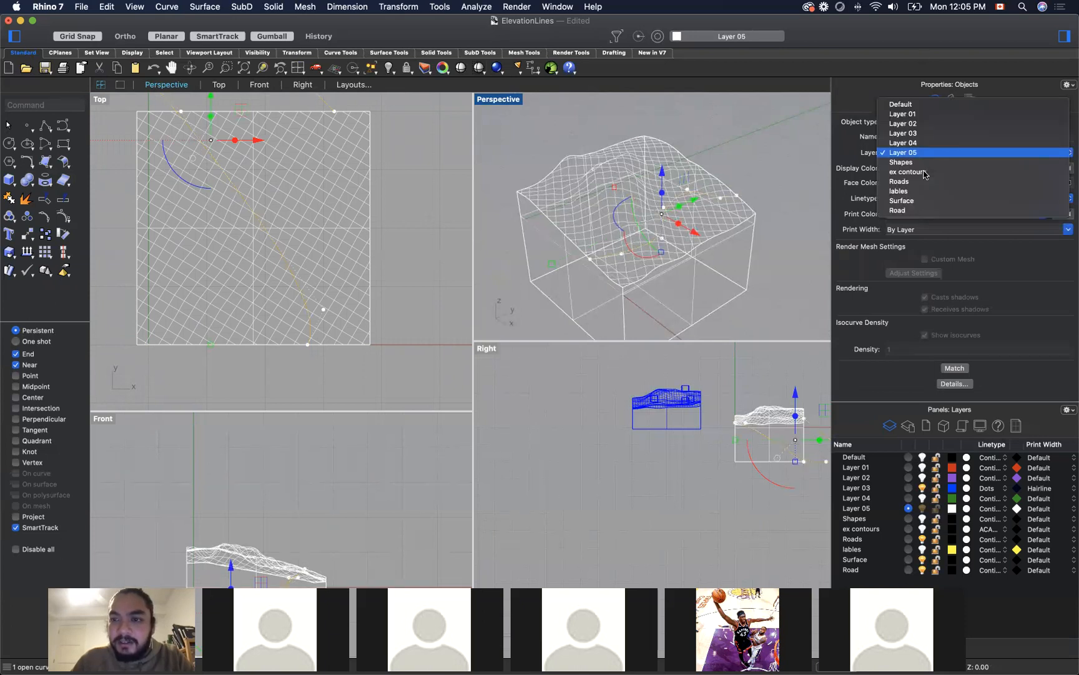
pyautogui.click(917, 210)
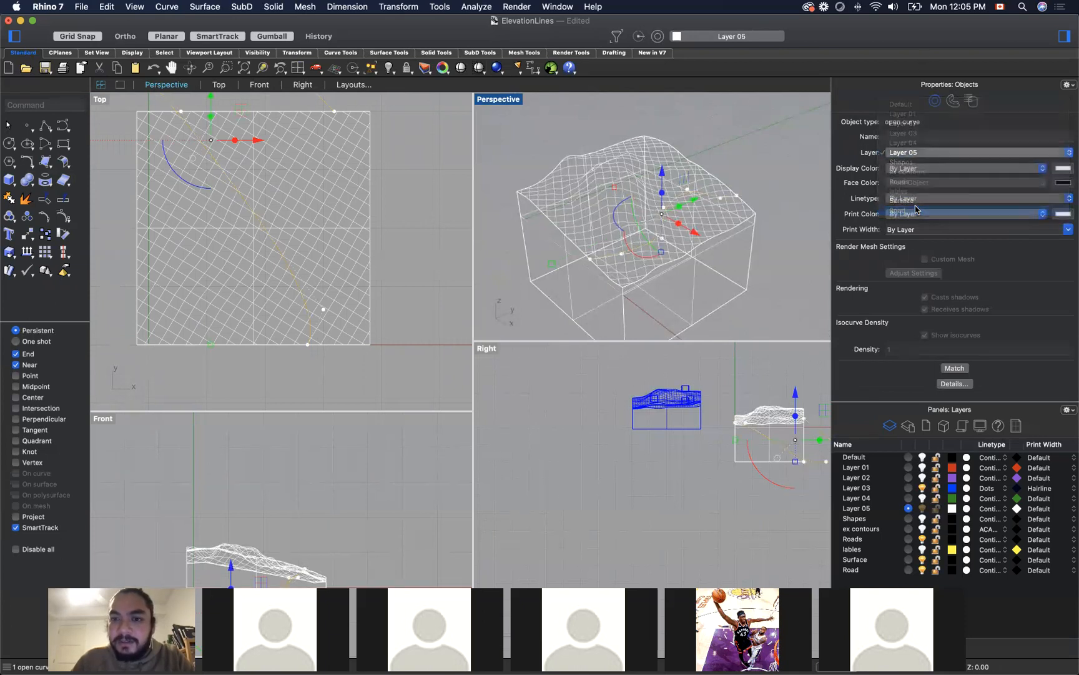
pyautogui.click(778, 149)
pyautogui.click(672, 207)
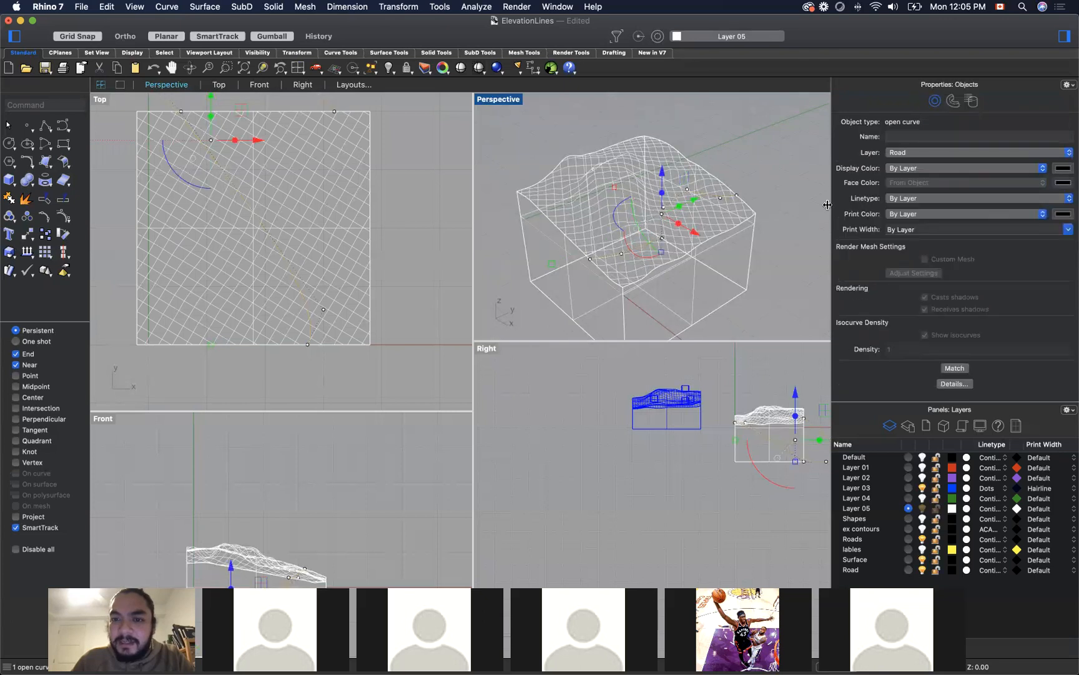
pyautogui.click(793, 180)
# Step: Offset the road curve by a distance of 1 to form the second road edge, then deselect
pyautogui.click(665, 210)
pyautogui.write('Offset')
pyautogui.press('Return')
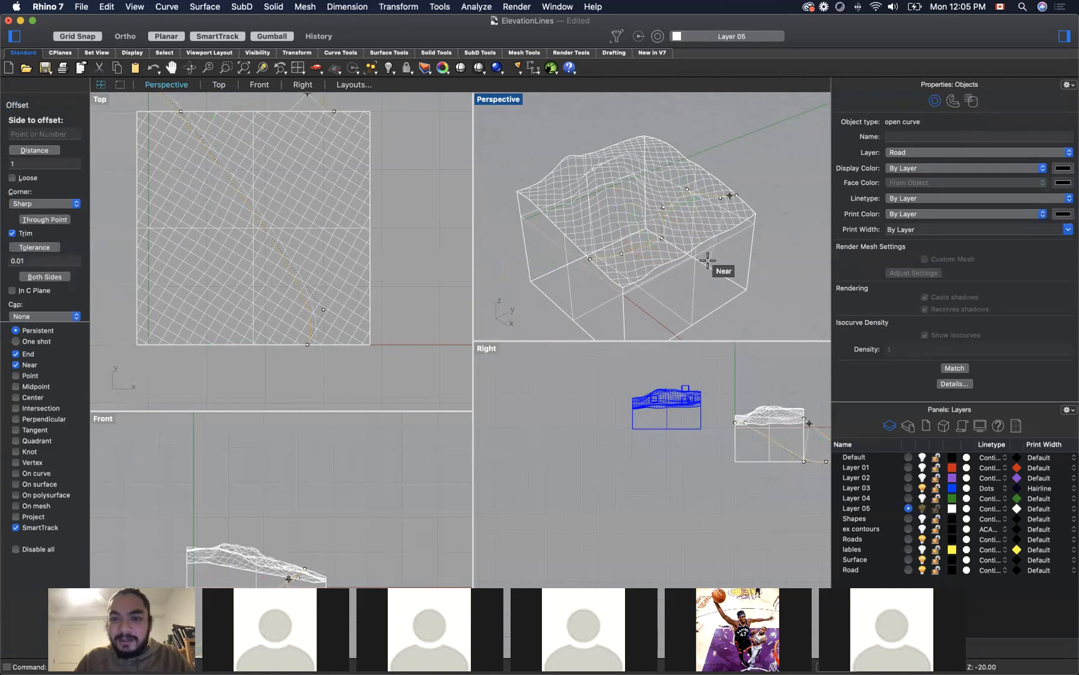
pyautogui.click(662, 223)
pyautogui.write('offset')
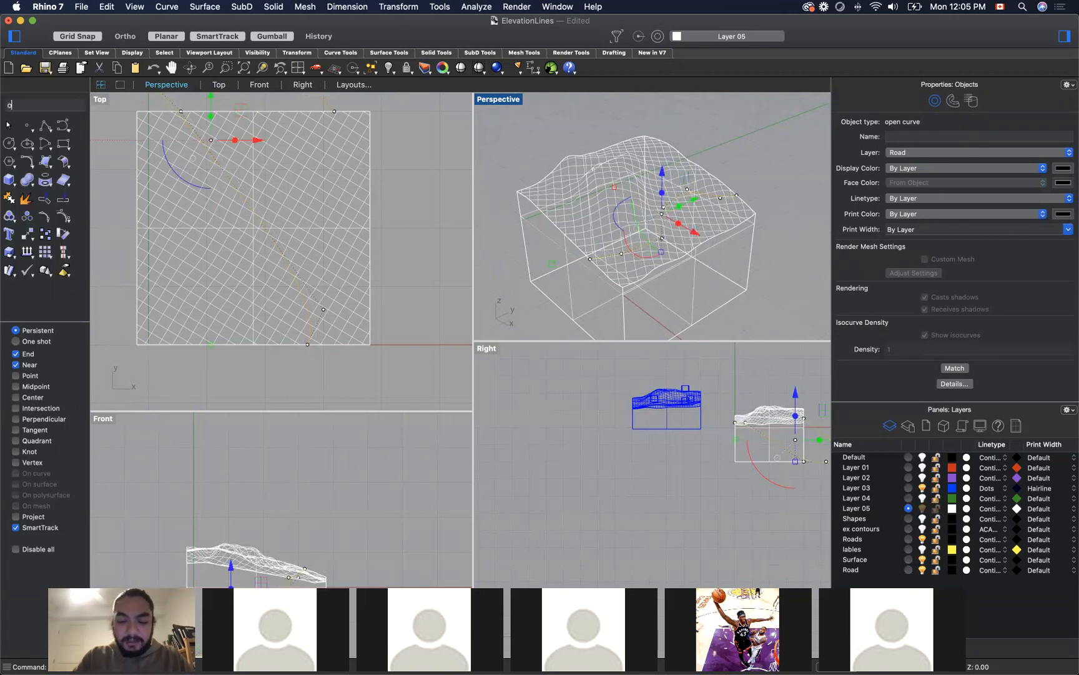
pyautogui.press('Return')
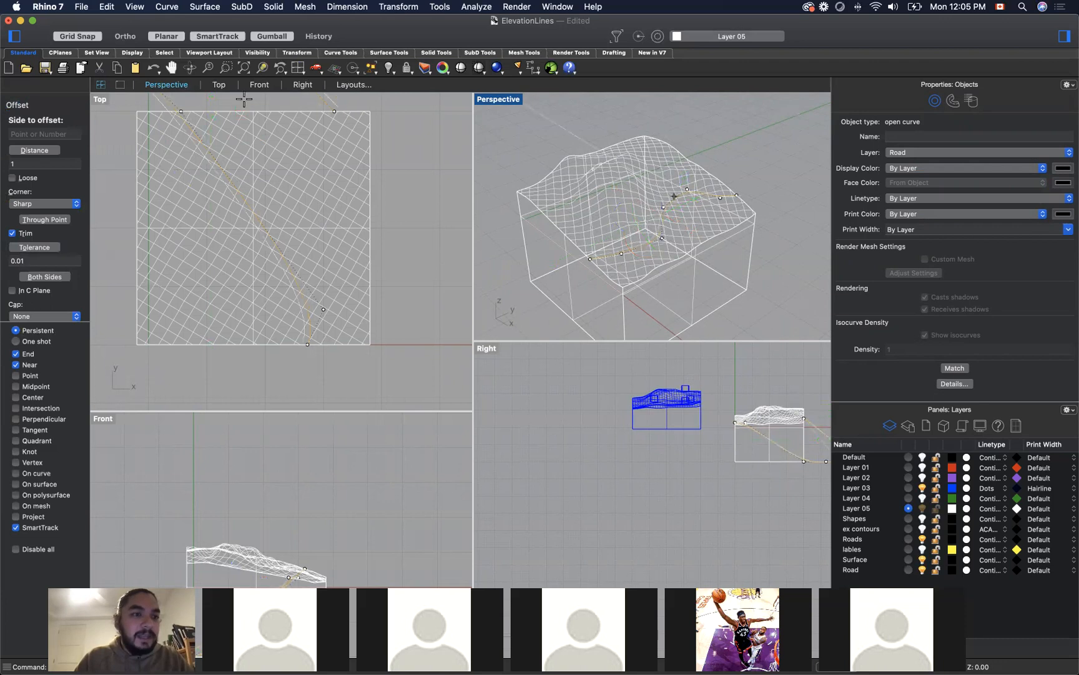
pyautogui.click(56, 135)
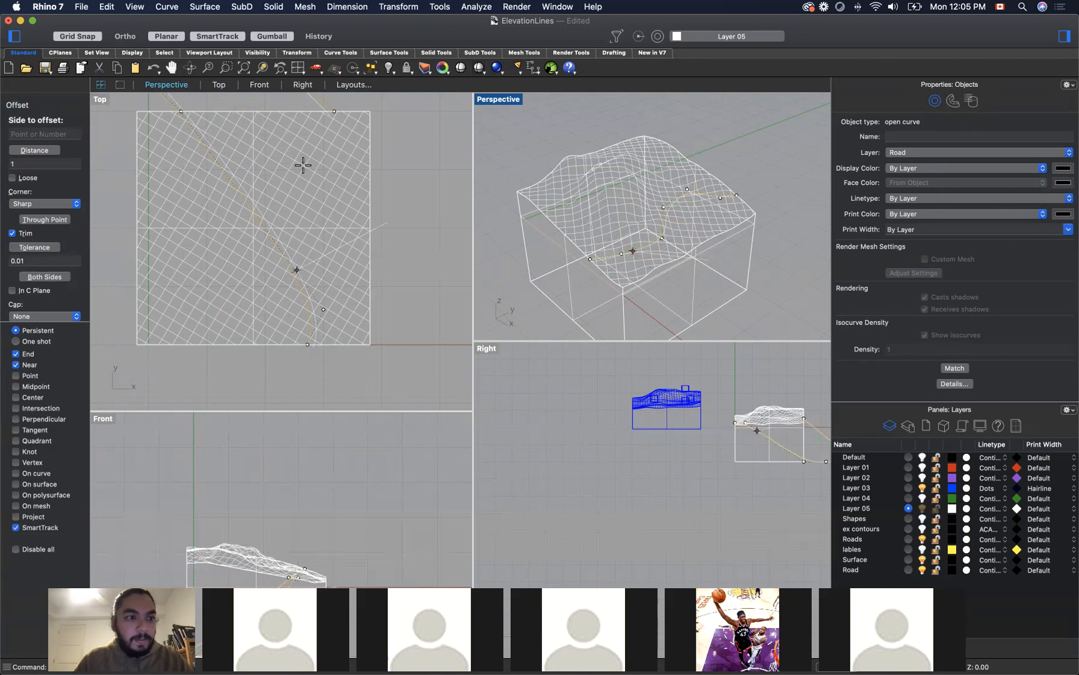
pyautogui.click(718, 254)
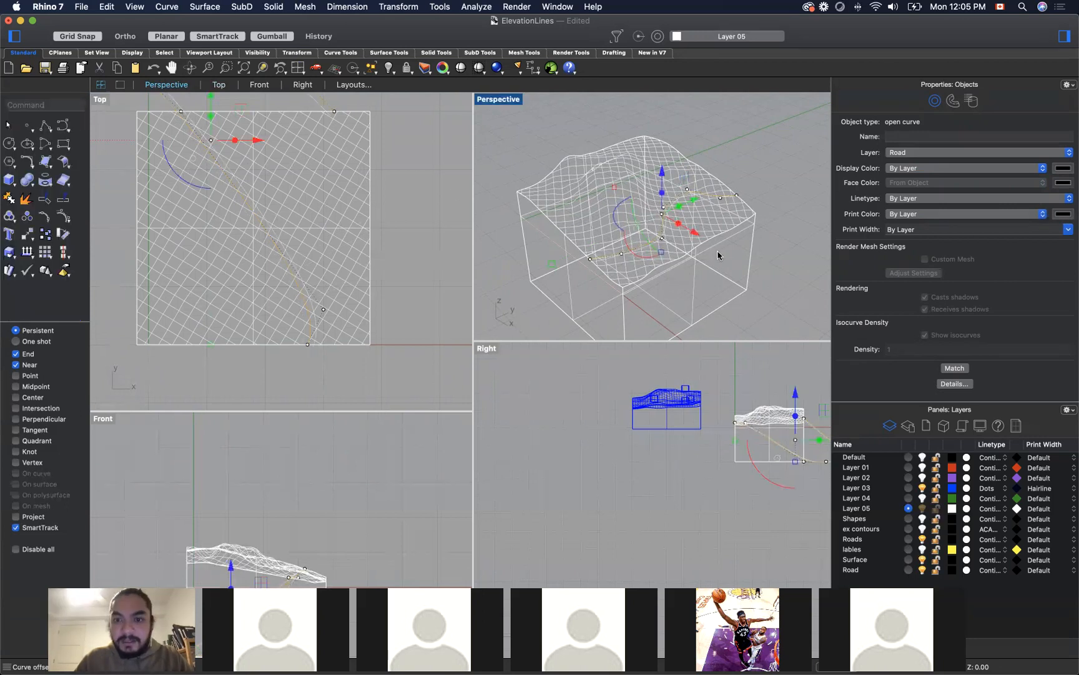
pyautogui.press('Escape')
# Step: Assign the offset curve to the Roads layer and clear the selection
pyautogui.scroll(6, 670, 216)
pyautogui.click(668, 221)
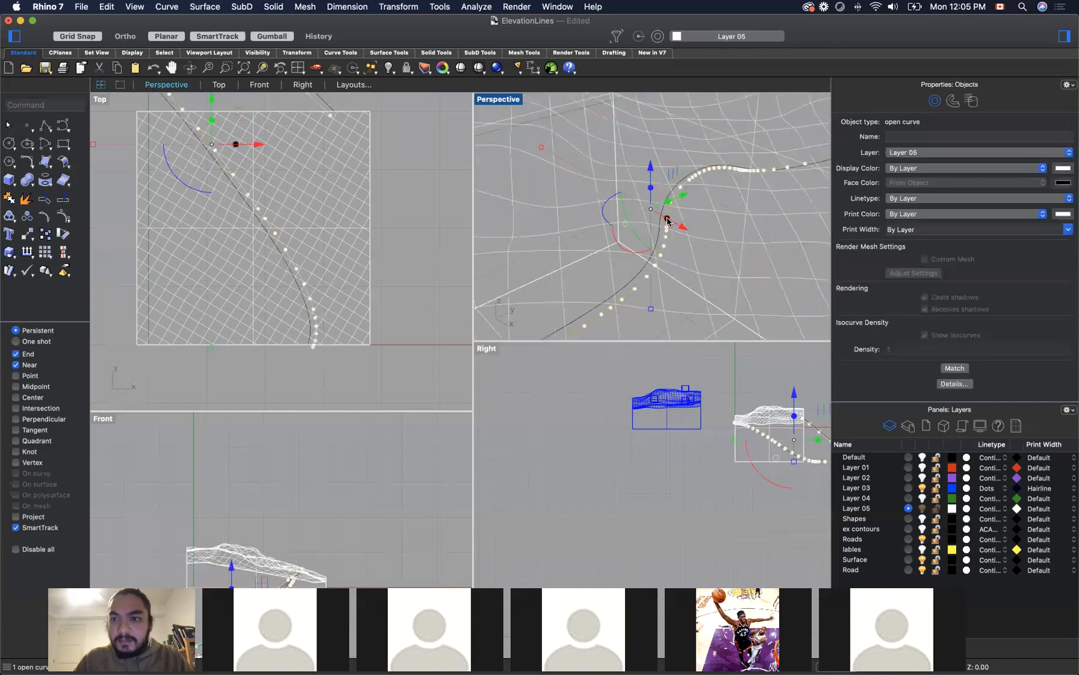
pyautogui.click(893, 152)
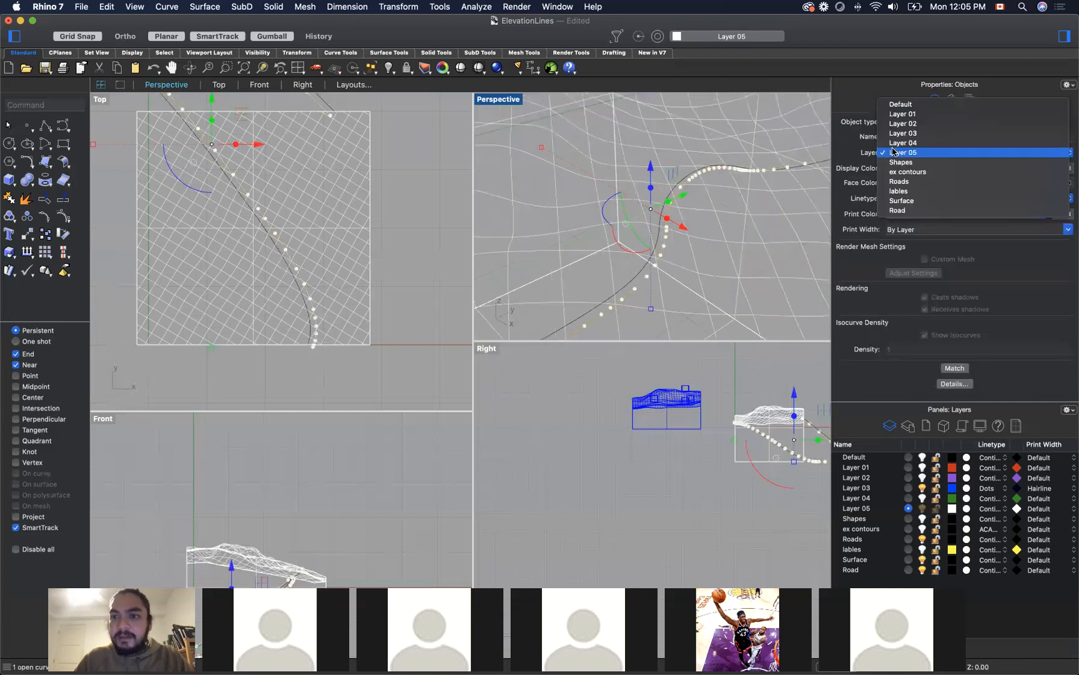
pyautogui.click(939, 184)
pyautogui.moveTo(574, 169); pyautogui.dragTo(608, 169, button='right')
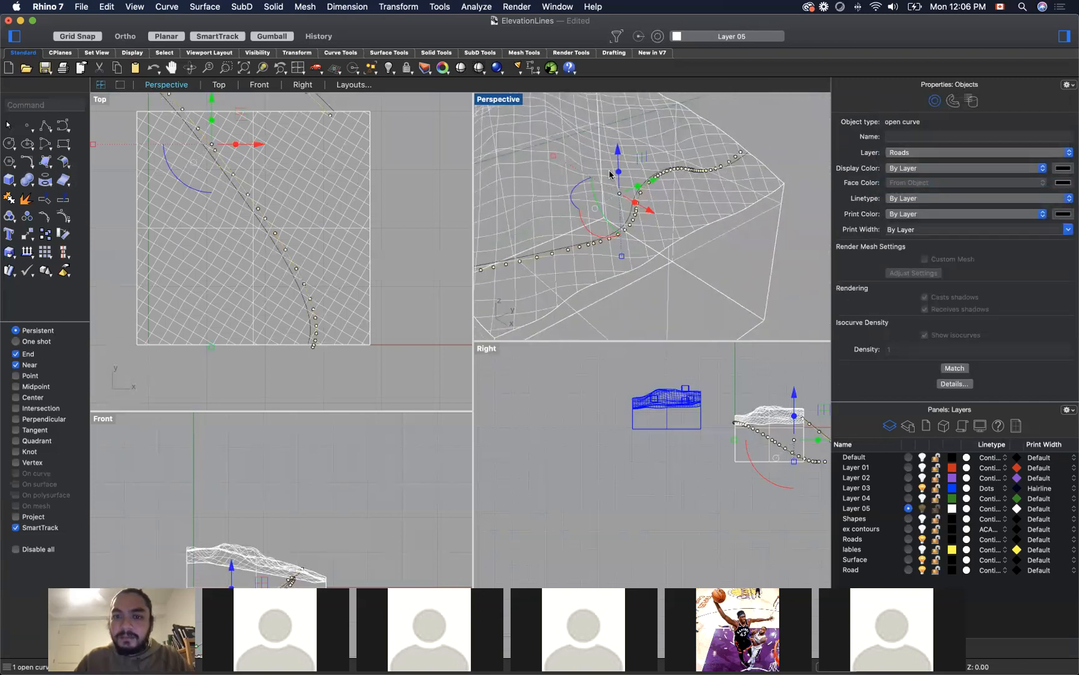
pyautogui.click(793, 141)
# Step: Undo the layer changes, the offset and the winding road curve, leaving only the terrain block
pyautogui.moveTo(785, 176); pyautogui.dragTo(760, 168, button='right')
pyautogui.scroll(-5, 760, 167)
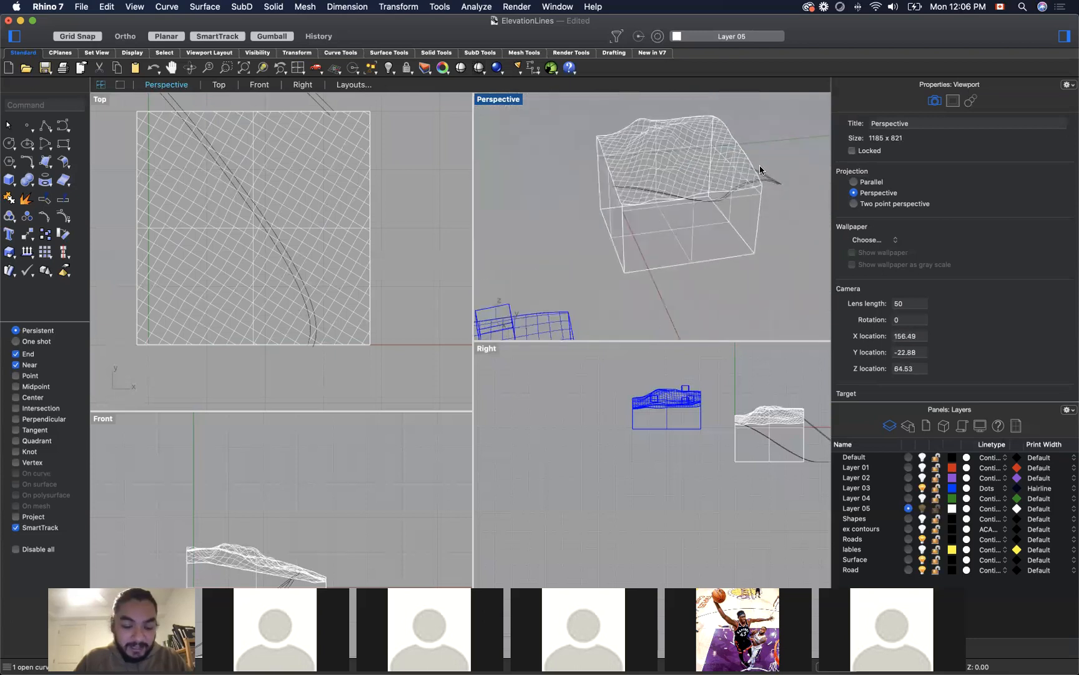
pyautogui.press('super+z')
pyautogui.press('super+z')
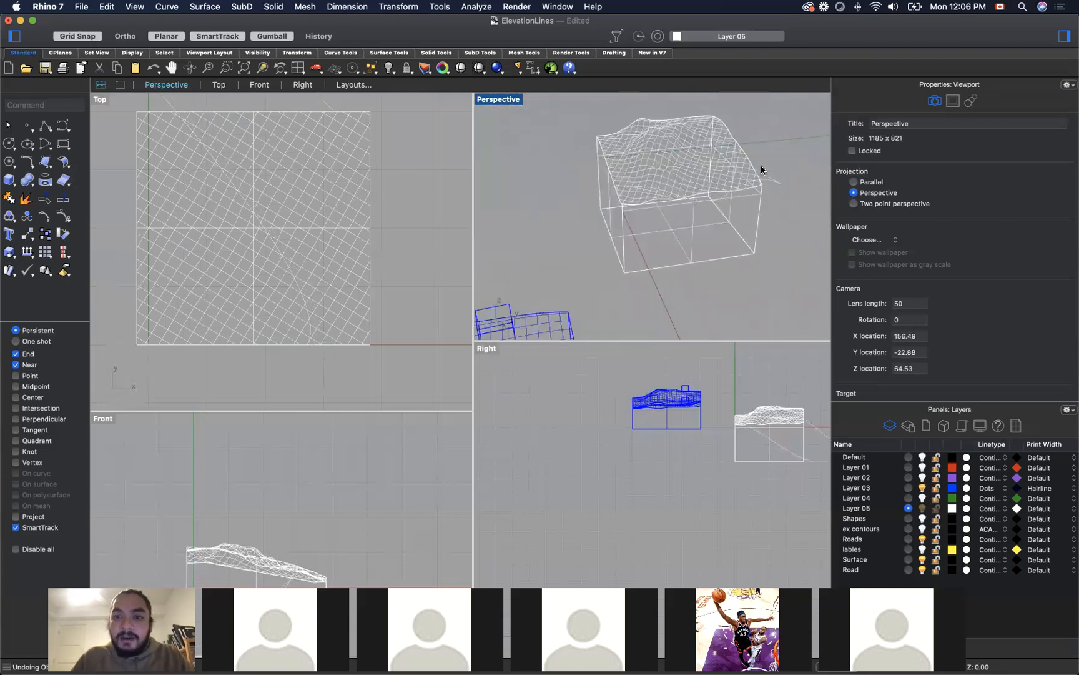
pyautogui.moveTo(780, 217); pyautogui.dragTo(743, 199, button='right')
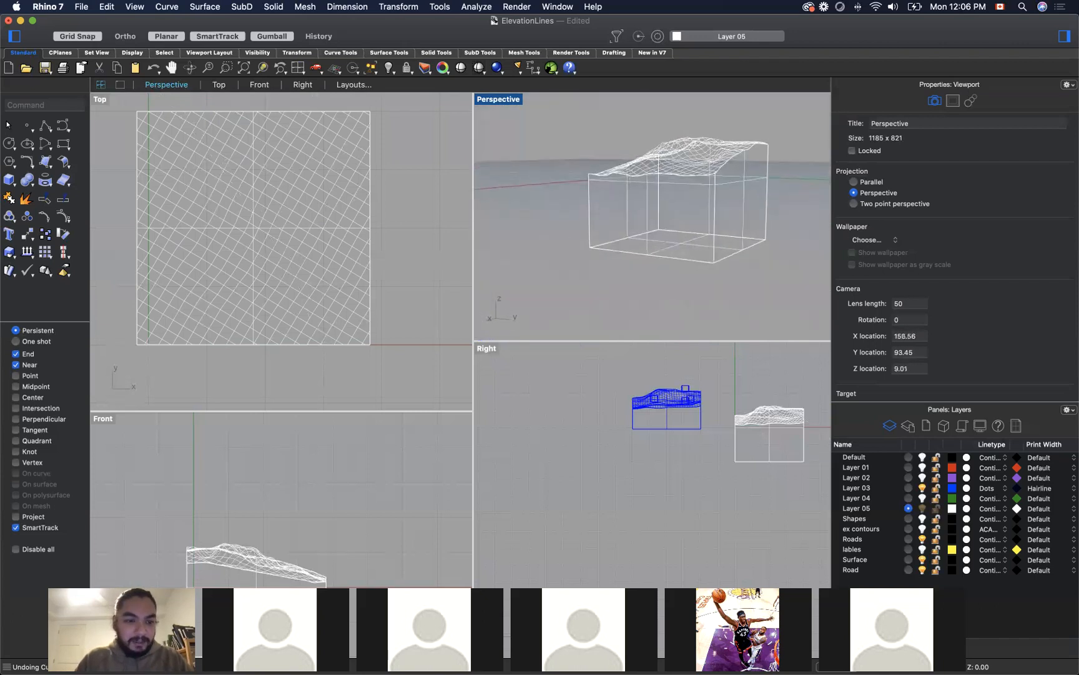
# Step: Enlarge the Front viewport and draw a new degree-2 curve over the terrain, placing its points across the Front, Top and Perspective views
pyautogui.moveTo(301, 411); pyautogui.dragTo(321, 320)
pyautogui.scroll(-5, 427, 319)
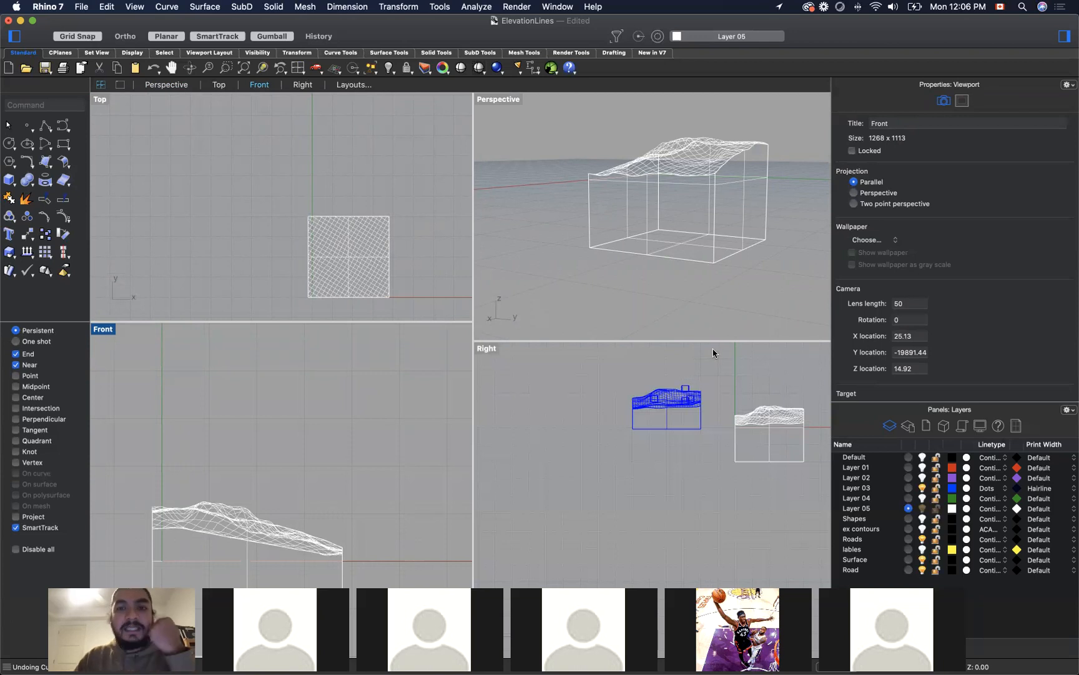
pyautogui.write('curv')
pyautogui.press('Return')
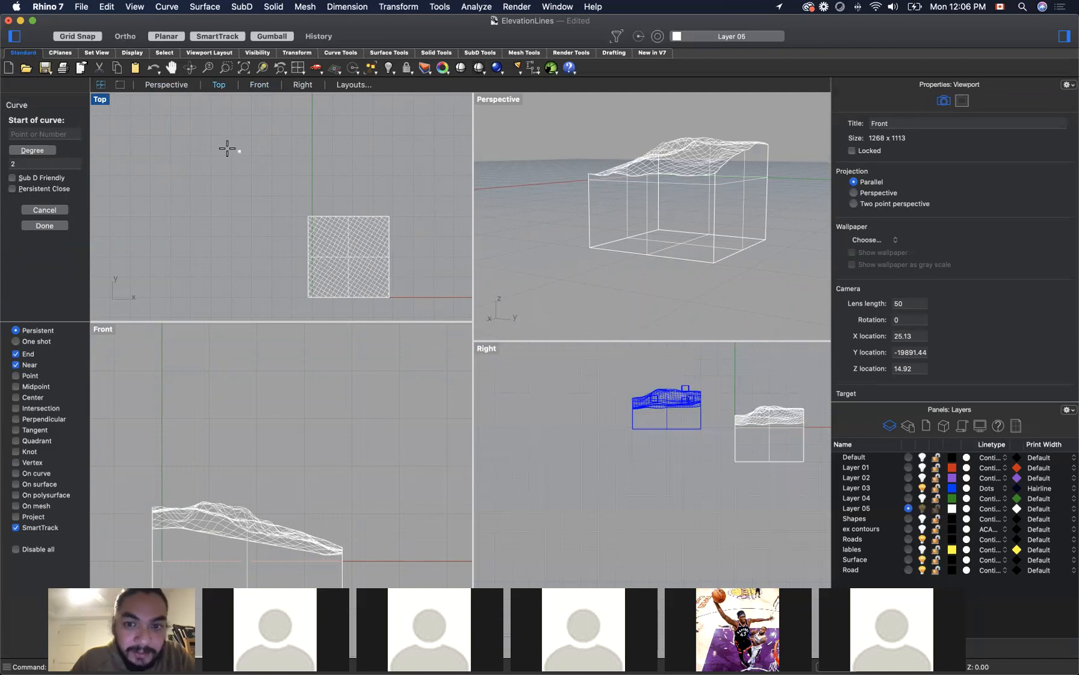
pyautogui.click(256, 541)
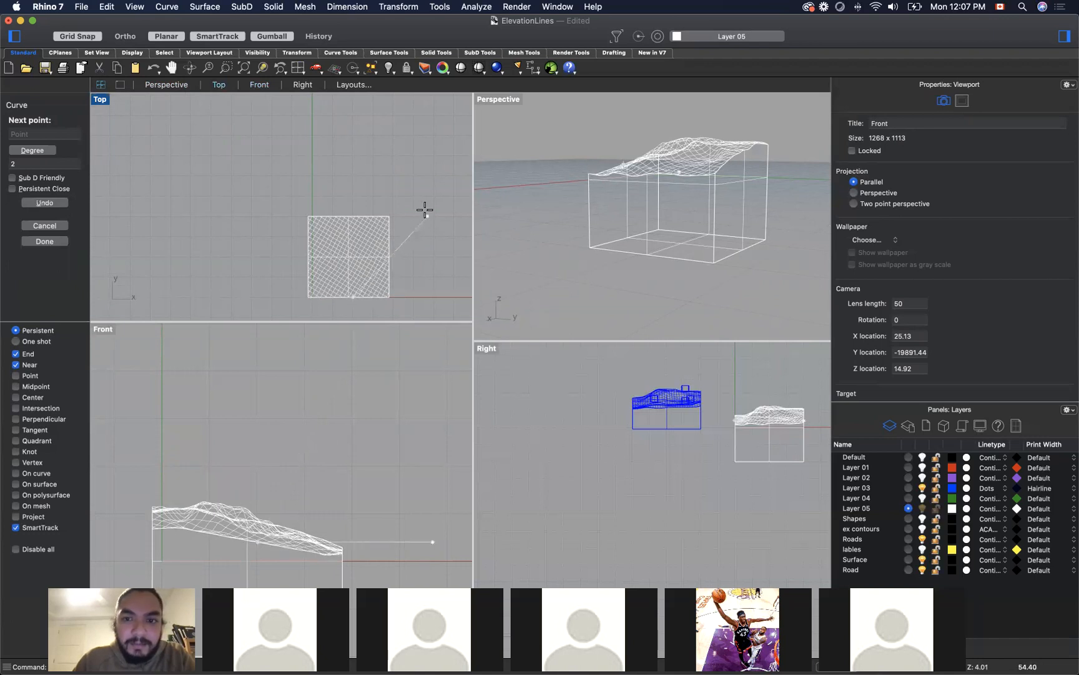
pyautogui.click(370, 270)
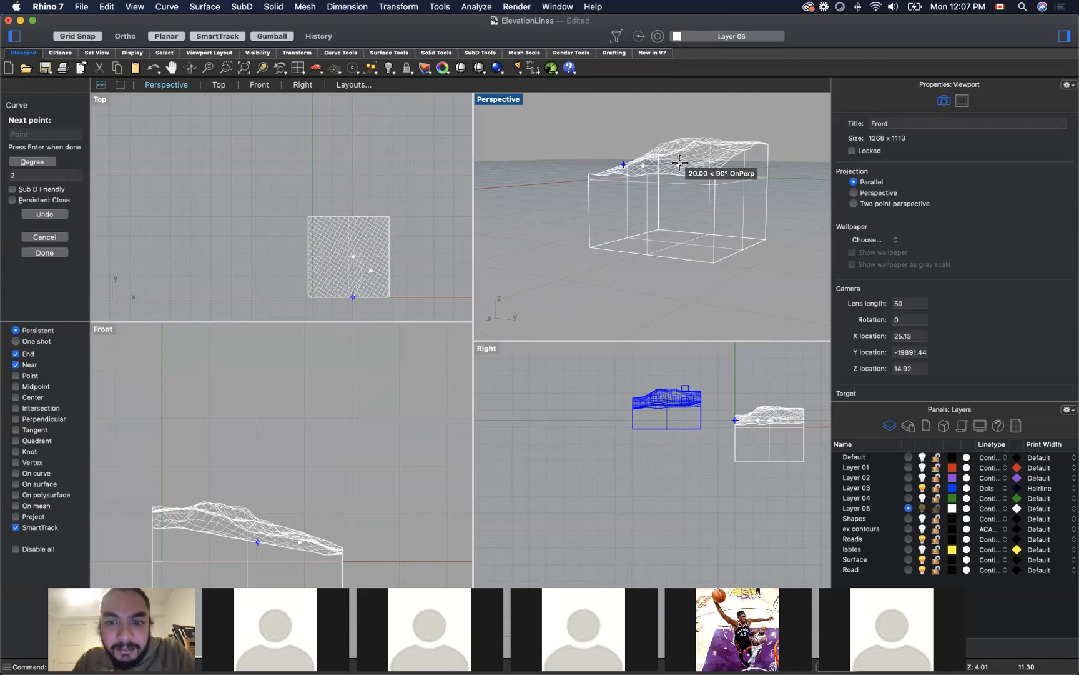
pyautogui.click(680, 163)
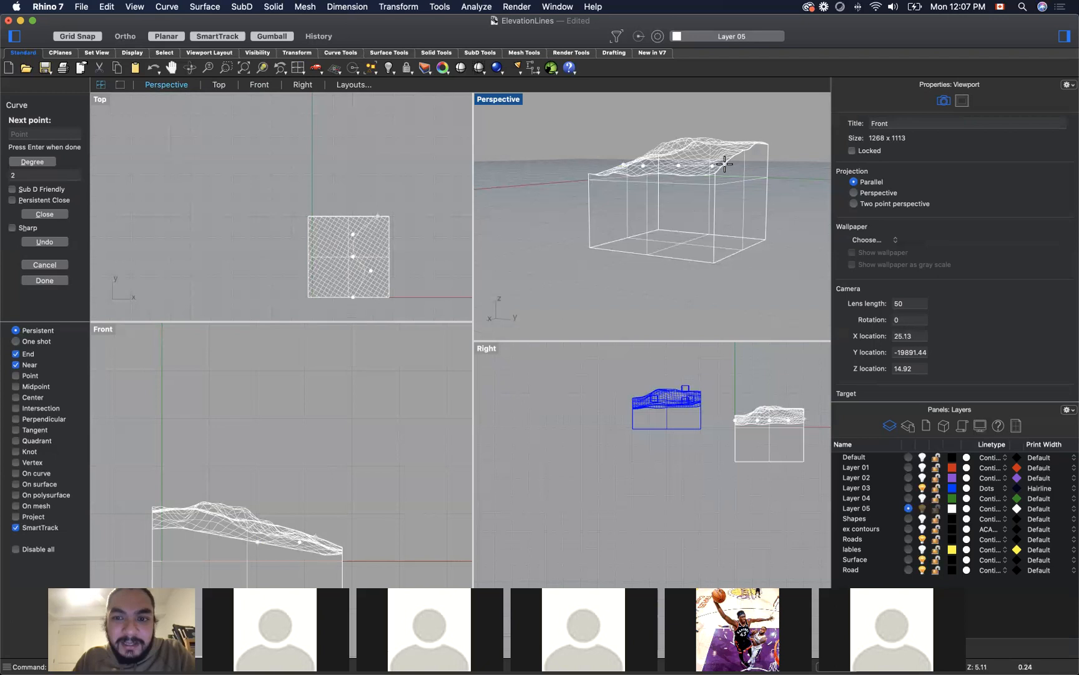
pyautogui.press('Return')
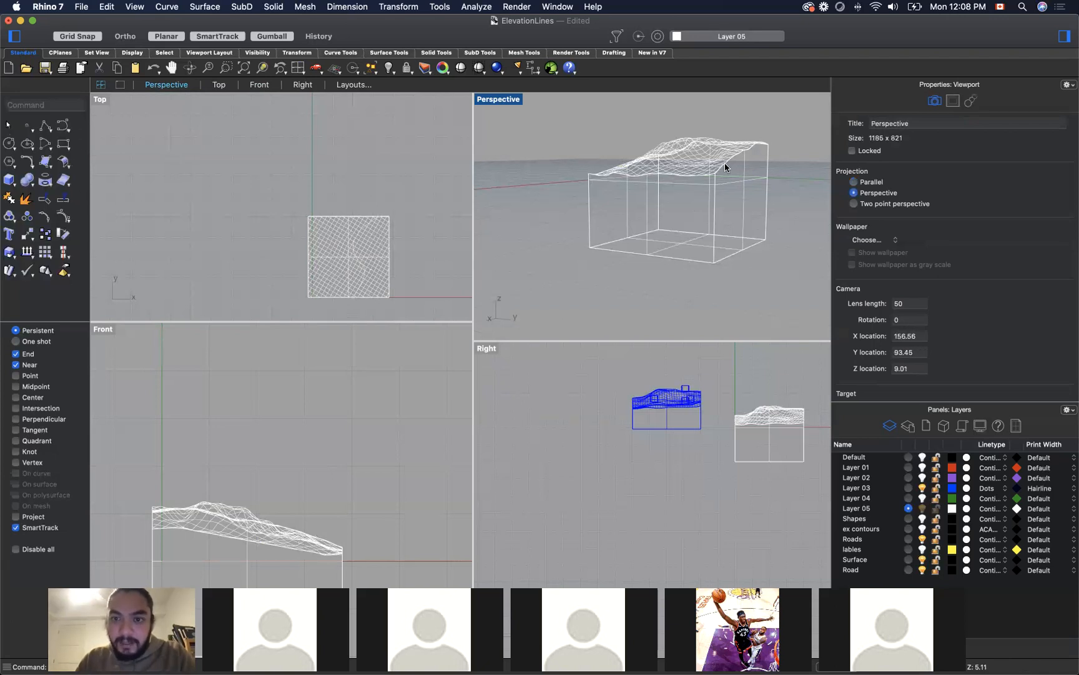
# Step: Assign the new curve crossing the terrain to the Road layer
pyautogui.click(646, 168)
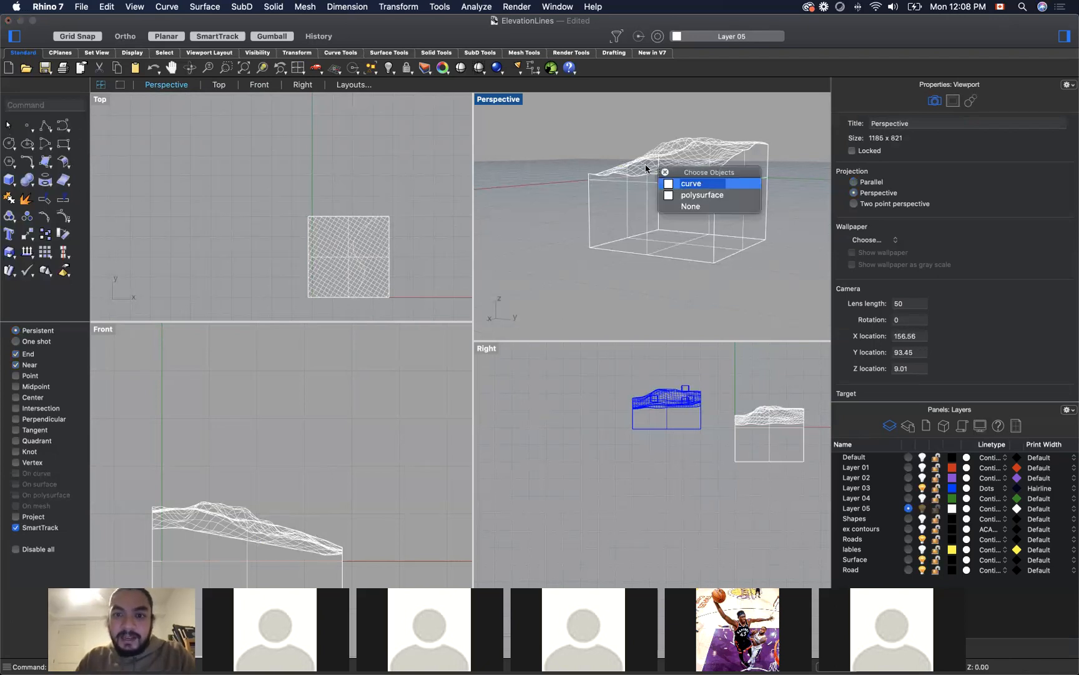
pyautogui.click(681, 184)
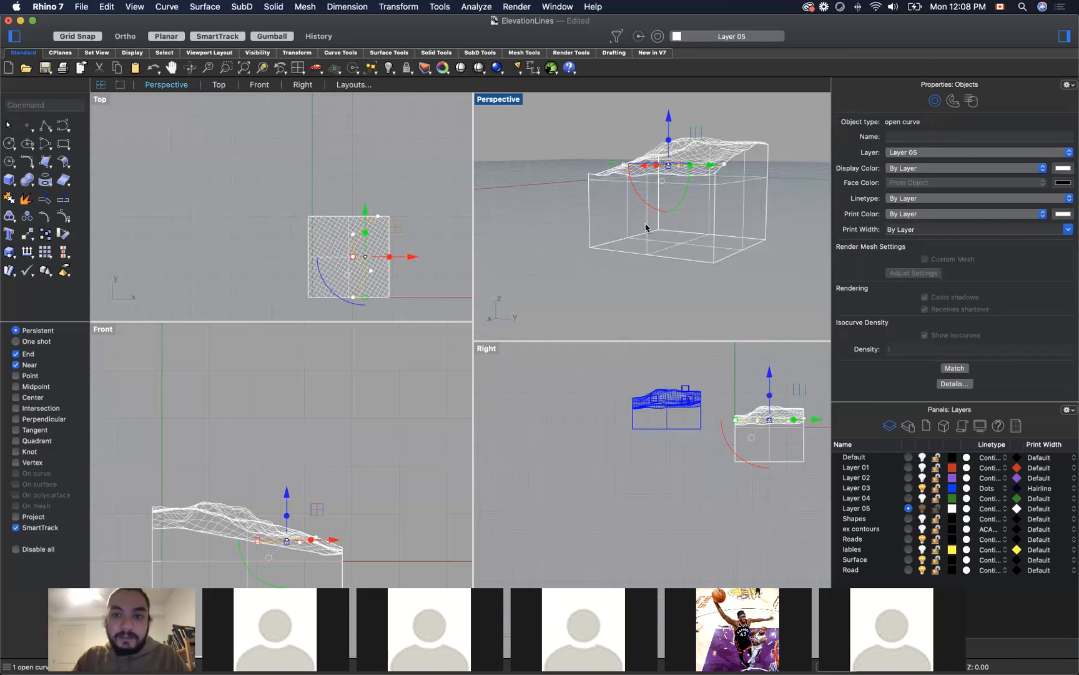
pyautogui.moveTo(551, 228); pyautogui.dragTo(638, 264, button='right')
pyautogui.scroll(5, 653, 122)
pyautogui.scroll(-5, 656, 127)
pyautogui.click(939, 156)
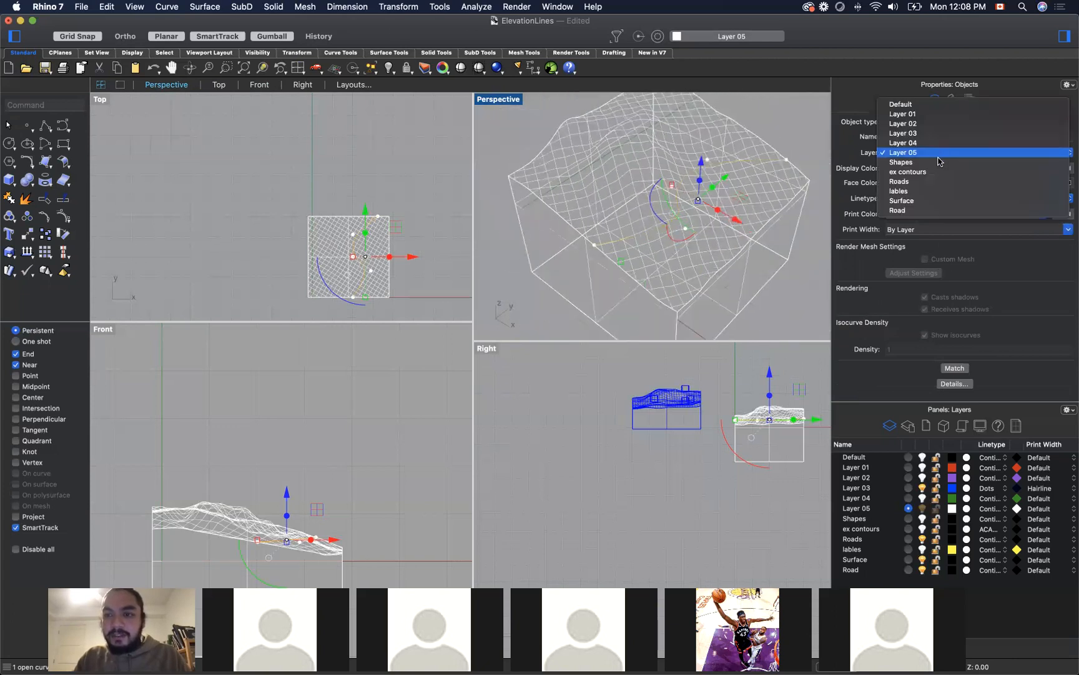
pyautogui.click(908, 210)
# Step: Set the Perspective viewport's display mode to Rendered and clear the selection
pyautogui.moveTo(800, 160); pyautogui.dragTo(594, 111, button='right')
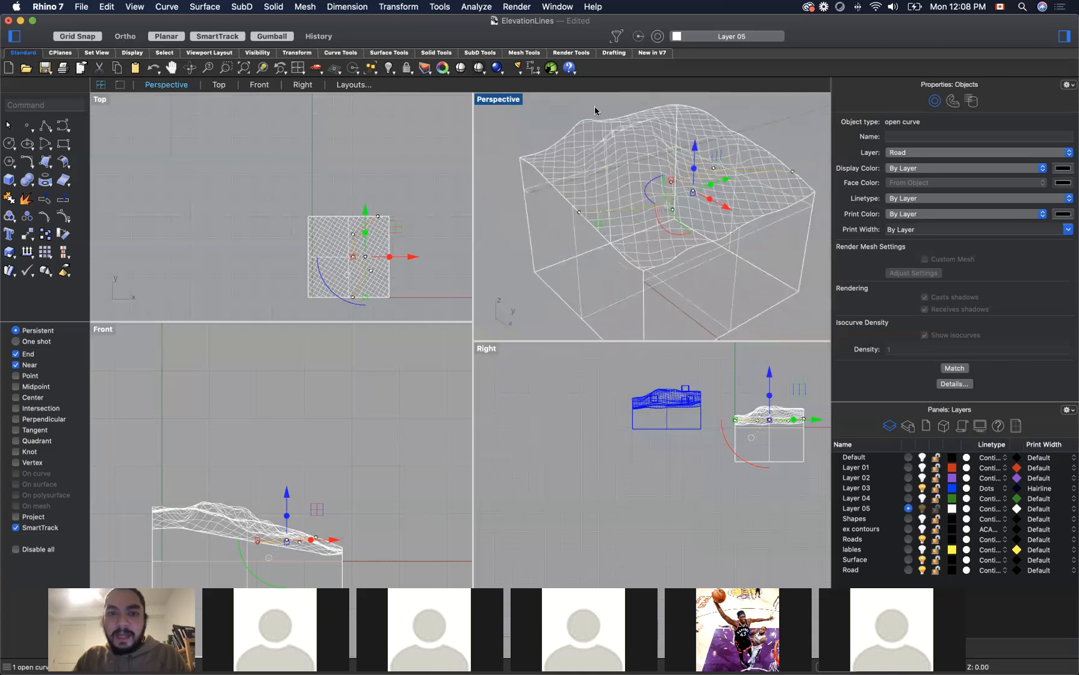
pyautogui.click(510, 101)
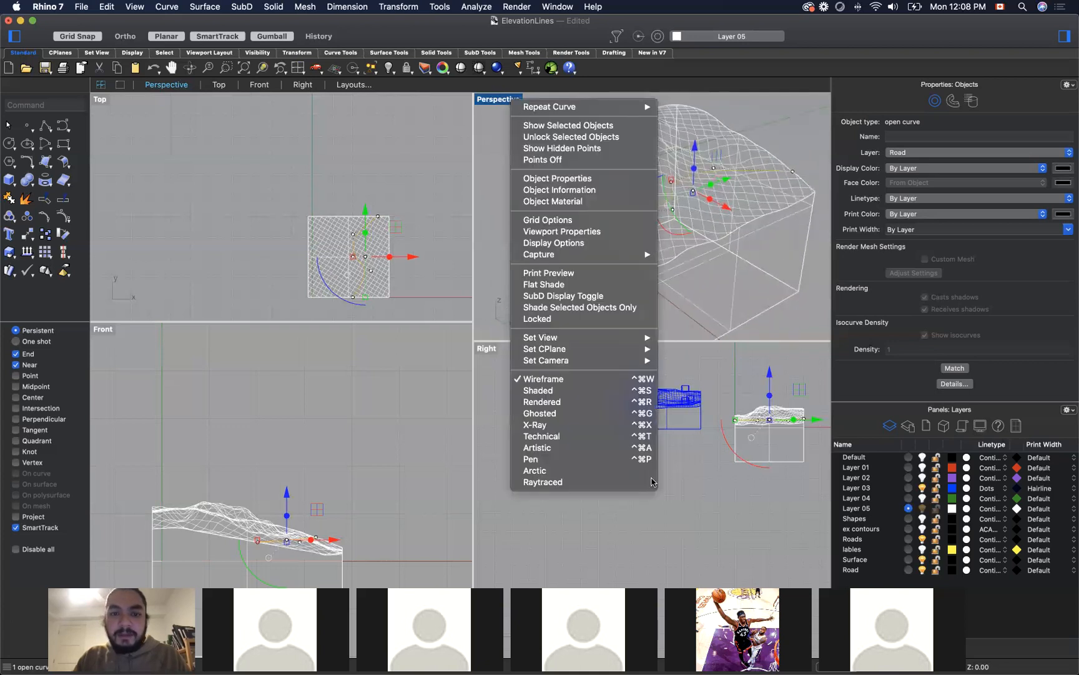
pyautogui.click(613, 401)
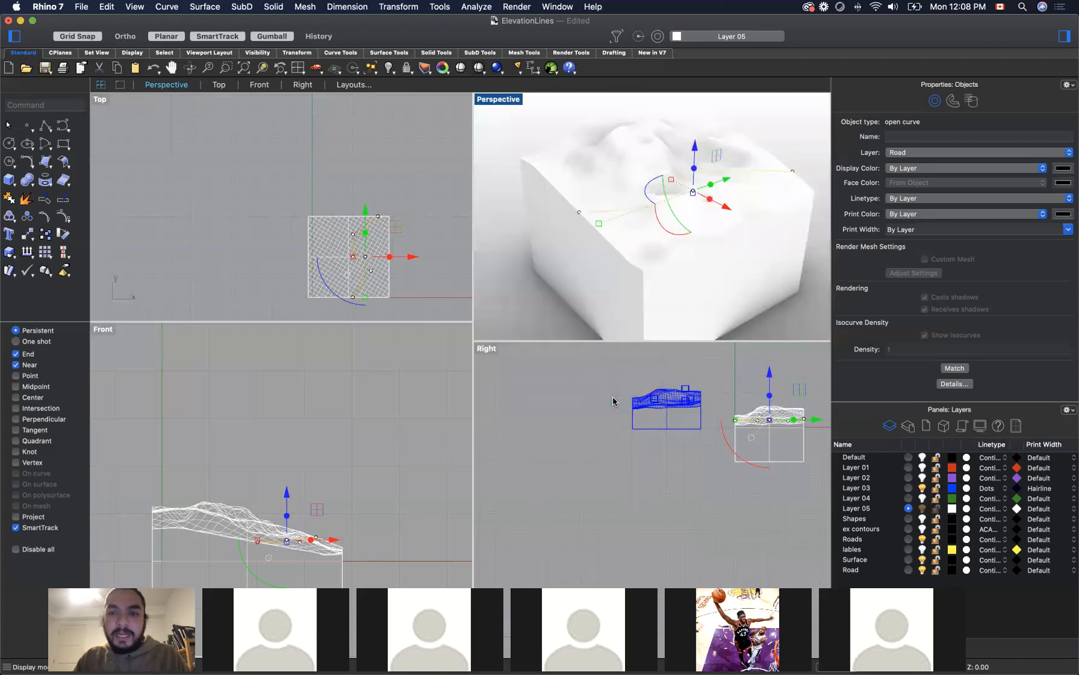
pyautogui.click(808, 146)
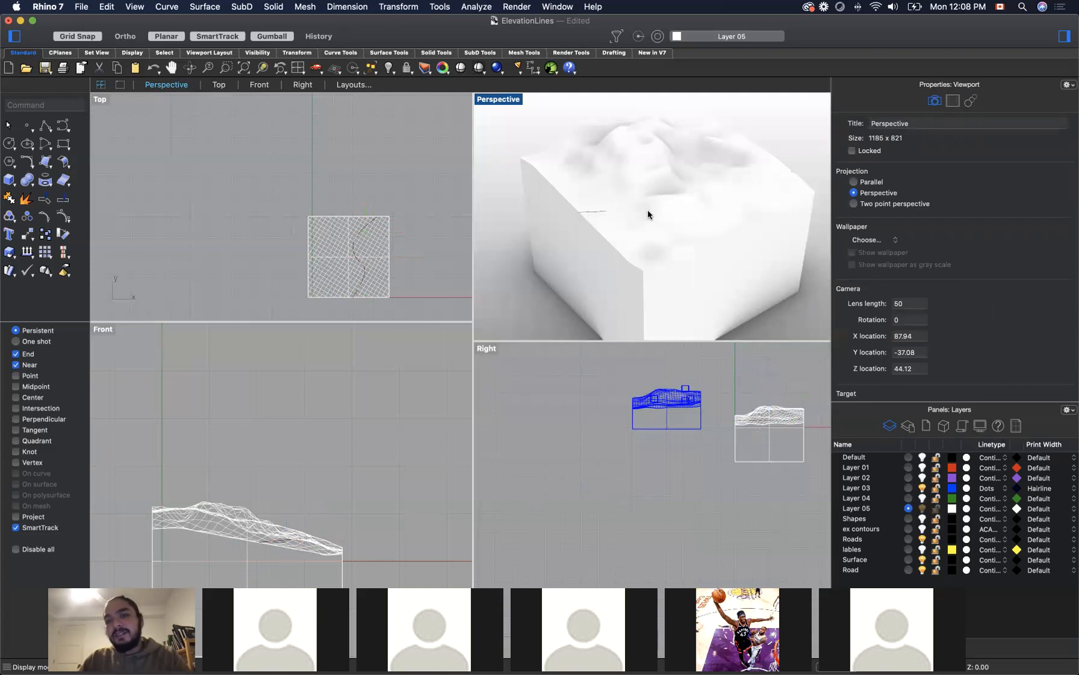
# Step: Turn on the control points of the road curve with the PointsOn command
pyautogui.click(589, 211)
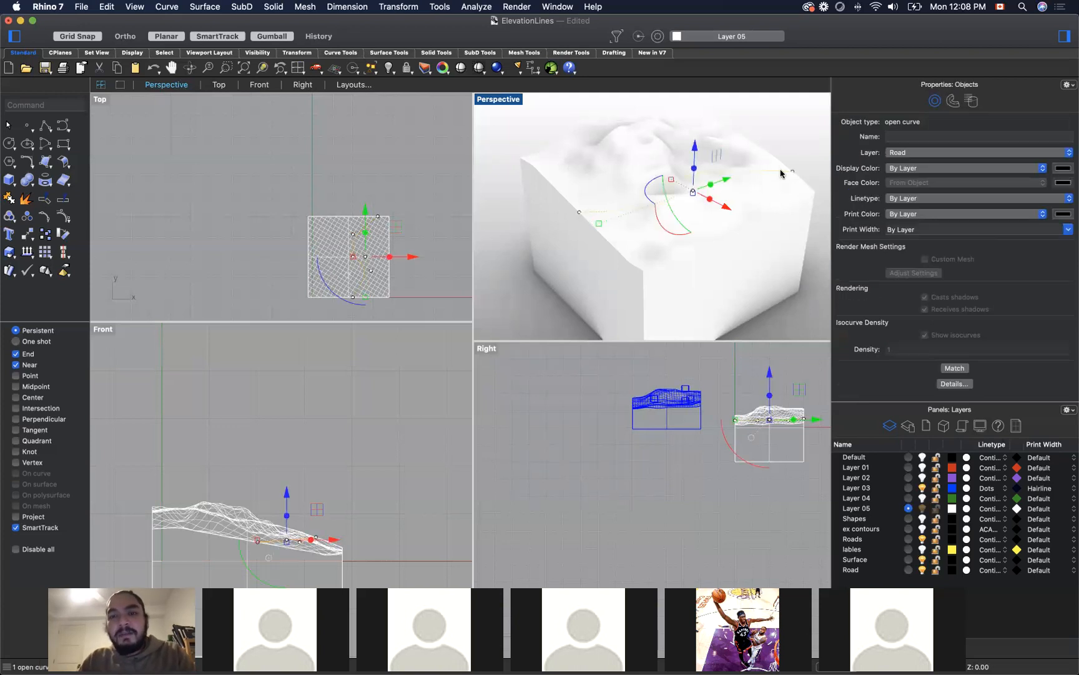
pyautogui.click(792, 150)
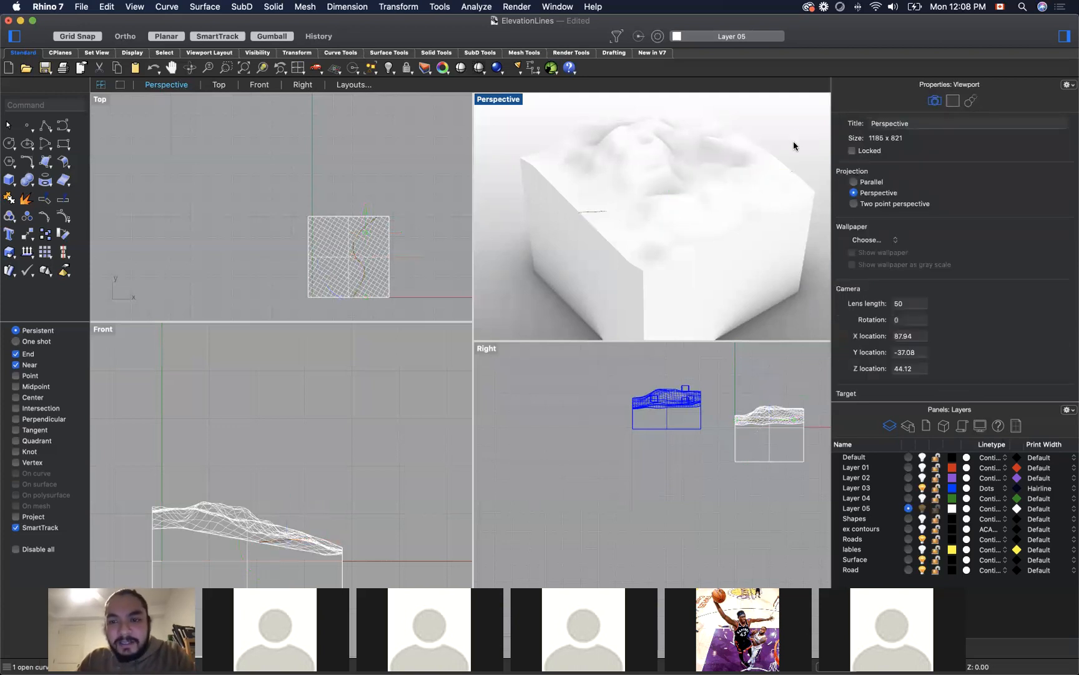
pyautogui.click(593, 213)
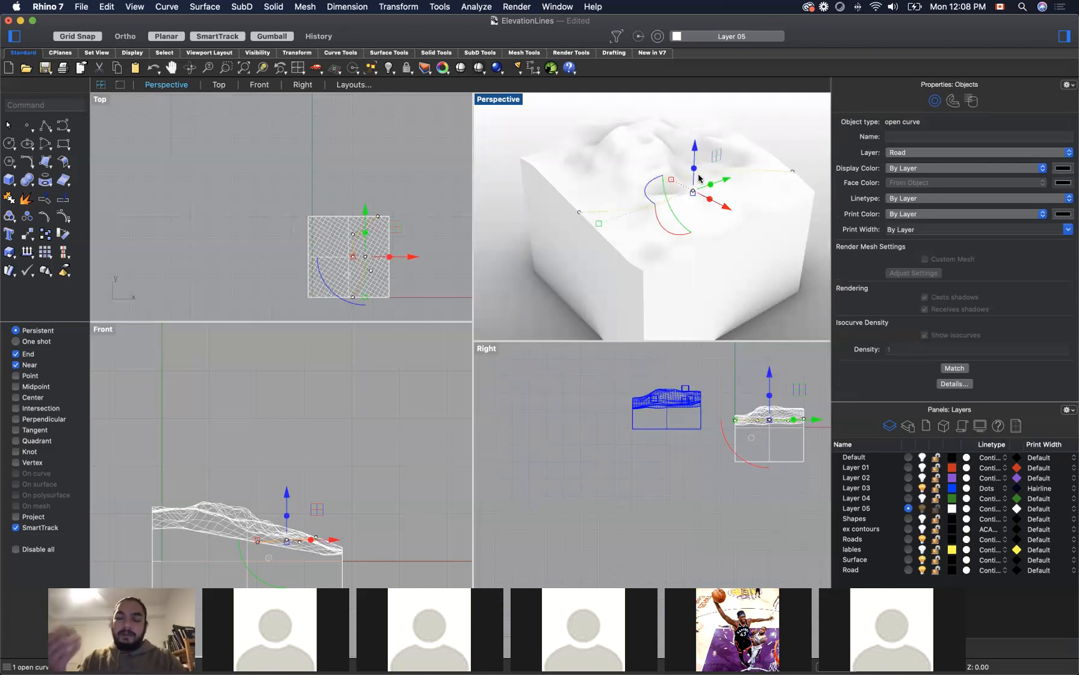
pyautogui.write('point')
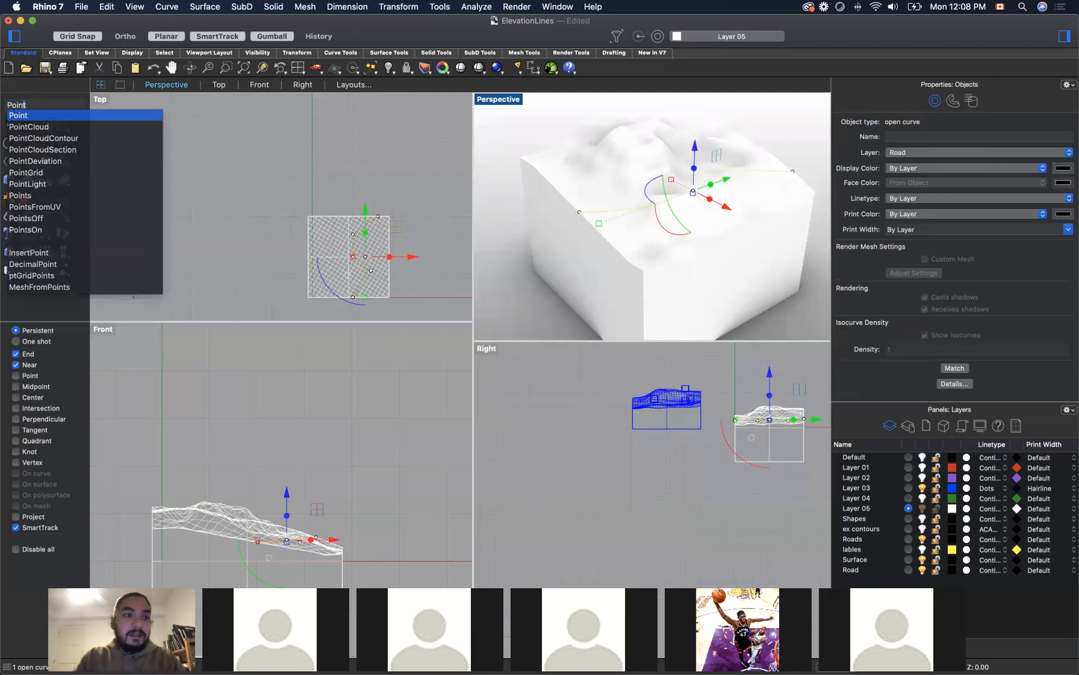
pyautogui.write('son')
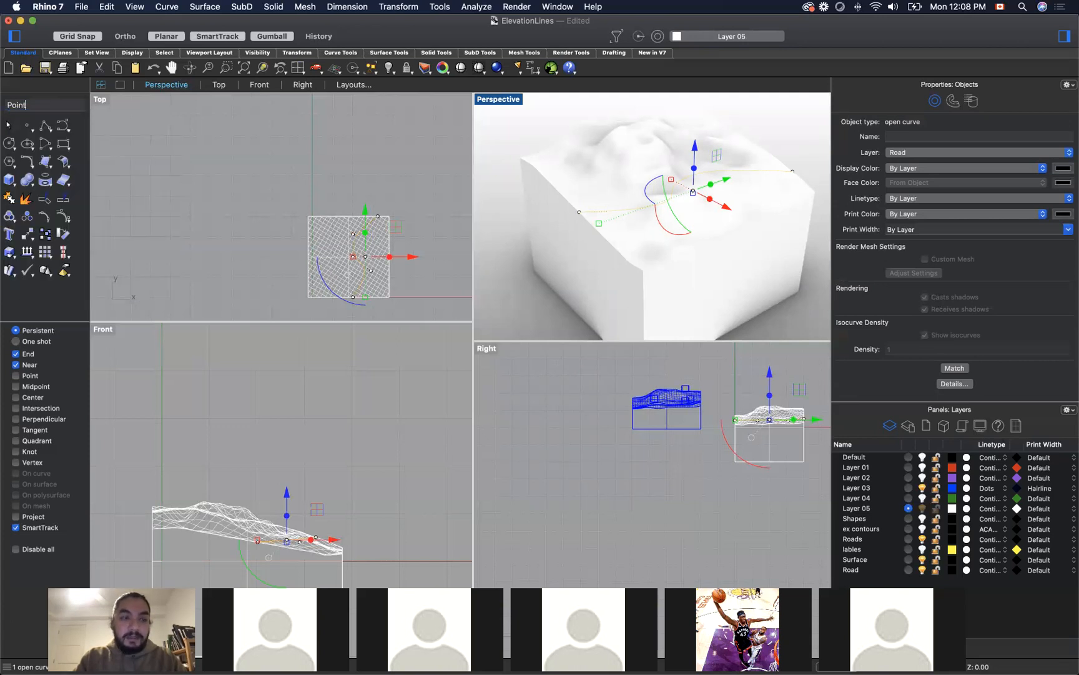
pyautogui.press('Return')
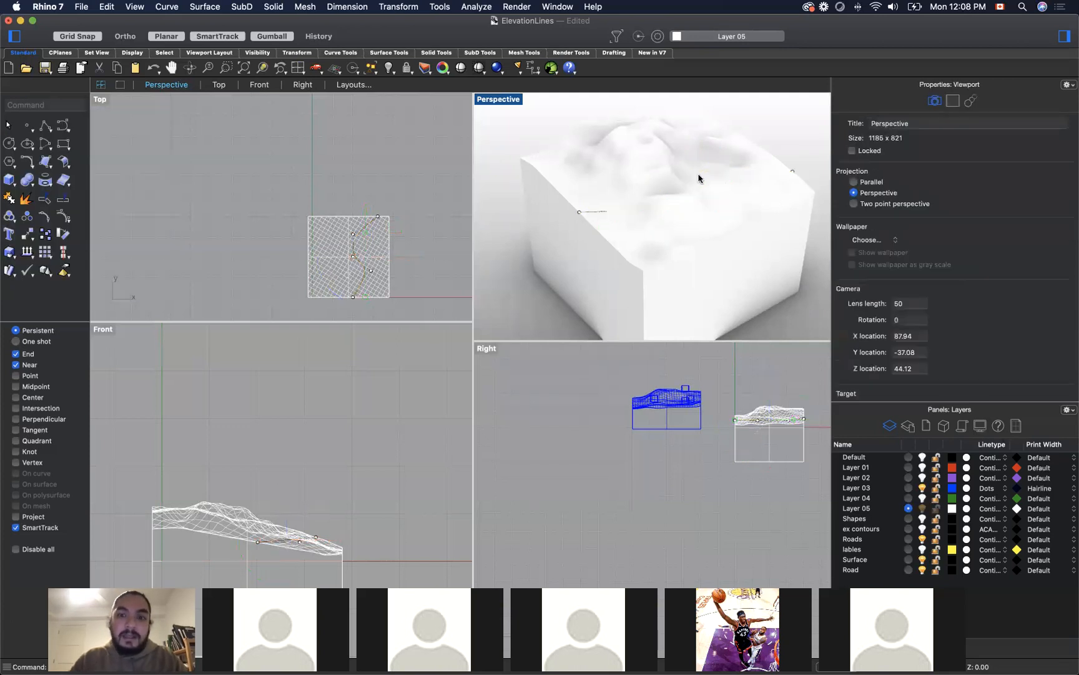
# Step: Raise the whole road curve vertically until it sits above the terrain surface, and deselect it
pyautogui.click(592, 216)
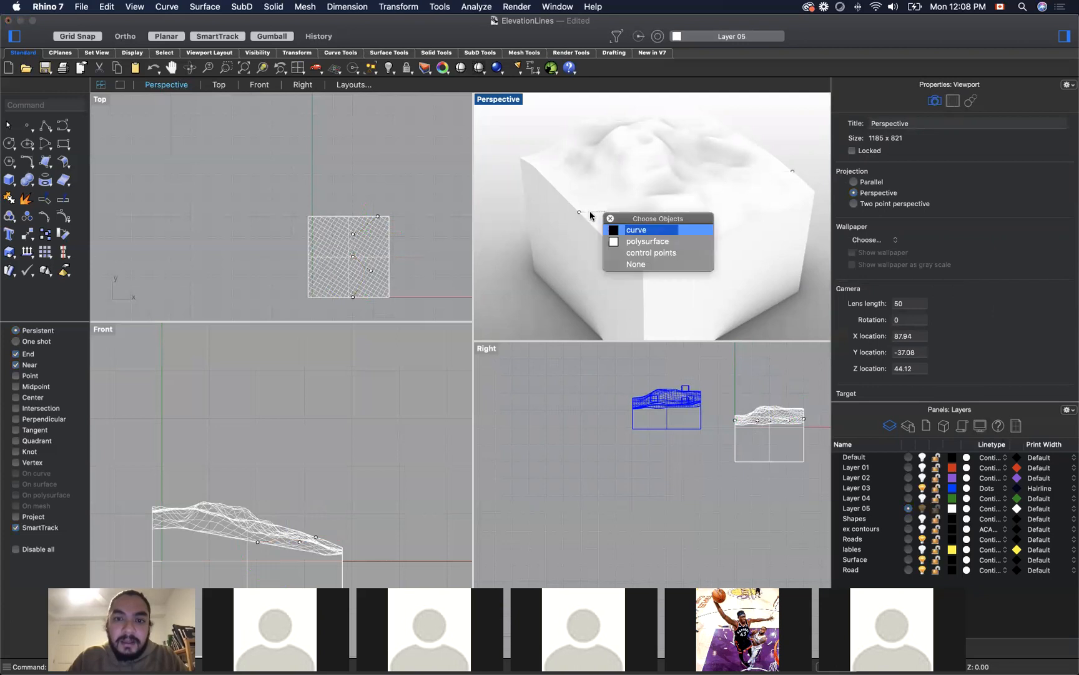
pyautogui.click(643, 231)
pyautogui.moveTo(694, 150); pyautogui.dragTo(694, 134)
pyautogui.click(786, 129)
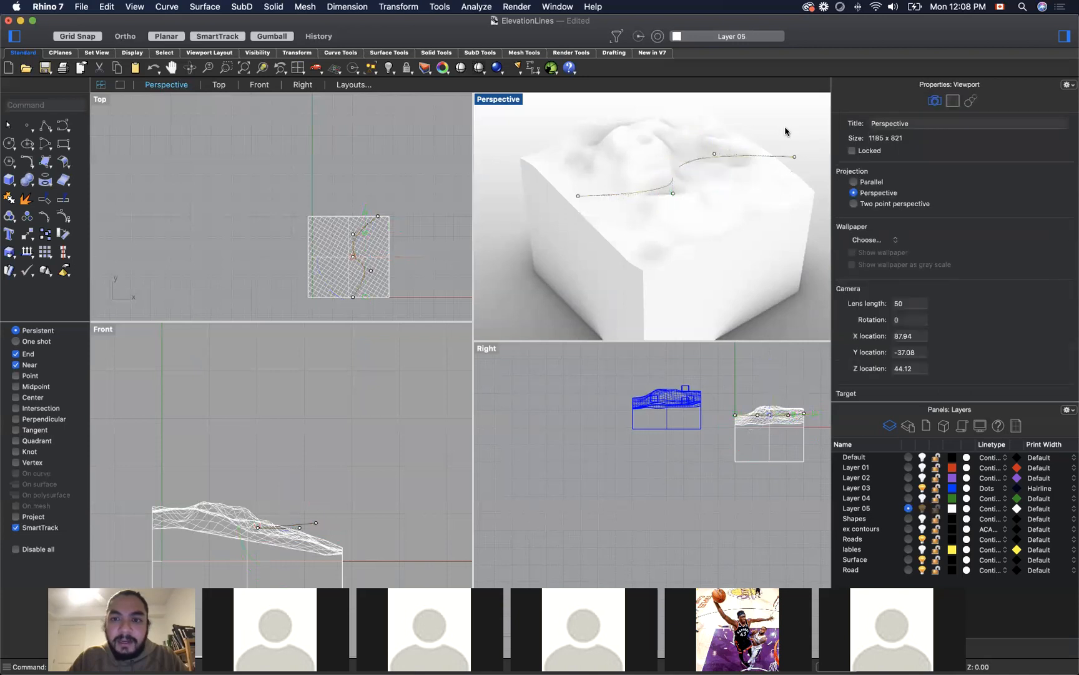
pyautogui.click(728, 160)
pyautogui.moveTo(695, 132); pyautogui.dragTo(697, 132)
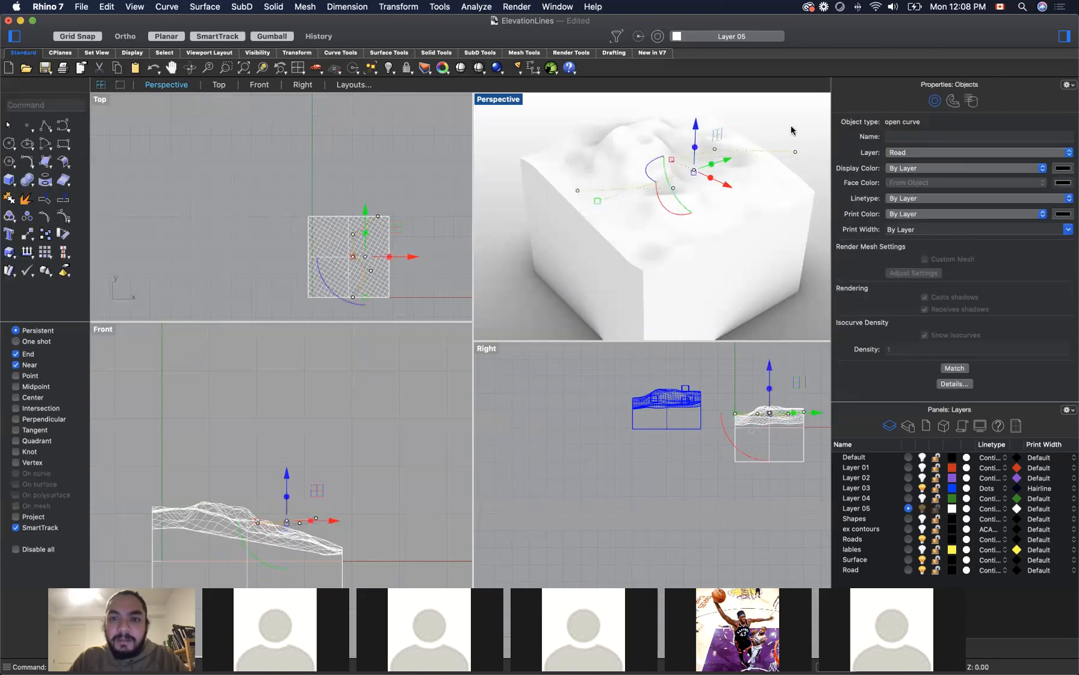
pyautogui.click(789, 131)
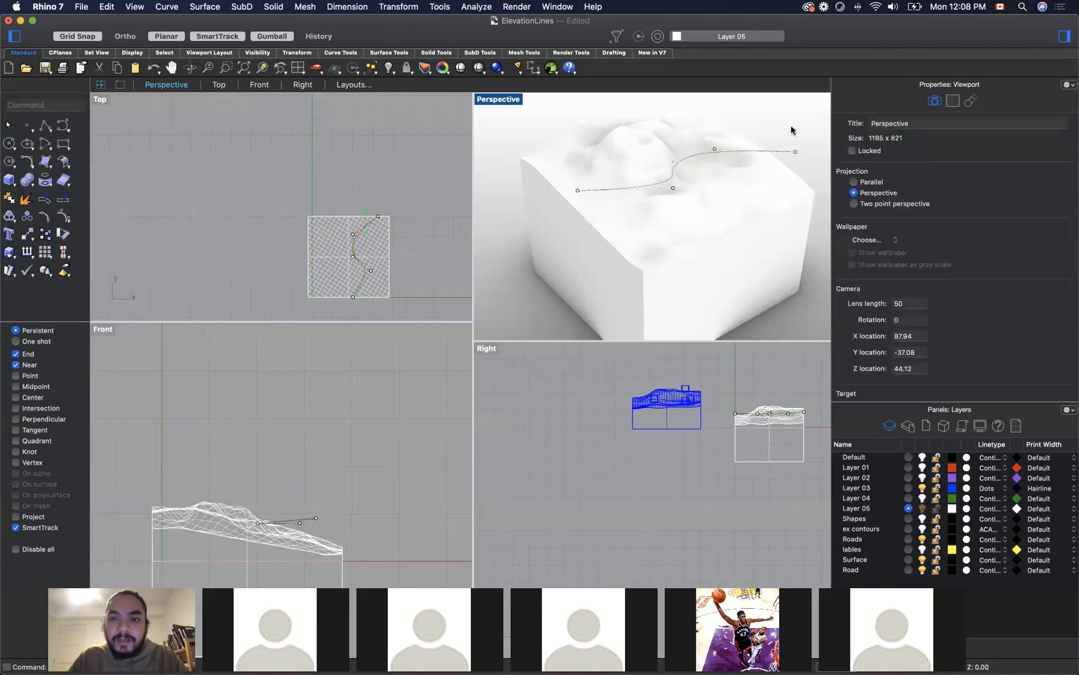
# Step: Lower the road curve's front end control point vertically to the terrain block's edge
pyautogui.moveTo(814, 179); pyautogui.dragTo(797, 161)
pyautogui.click(817, 176)
pyautogui.moveTo(819, 180); pyautogui.dragTo(798, 171, button='right')
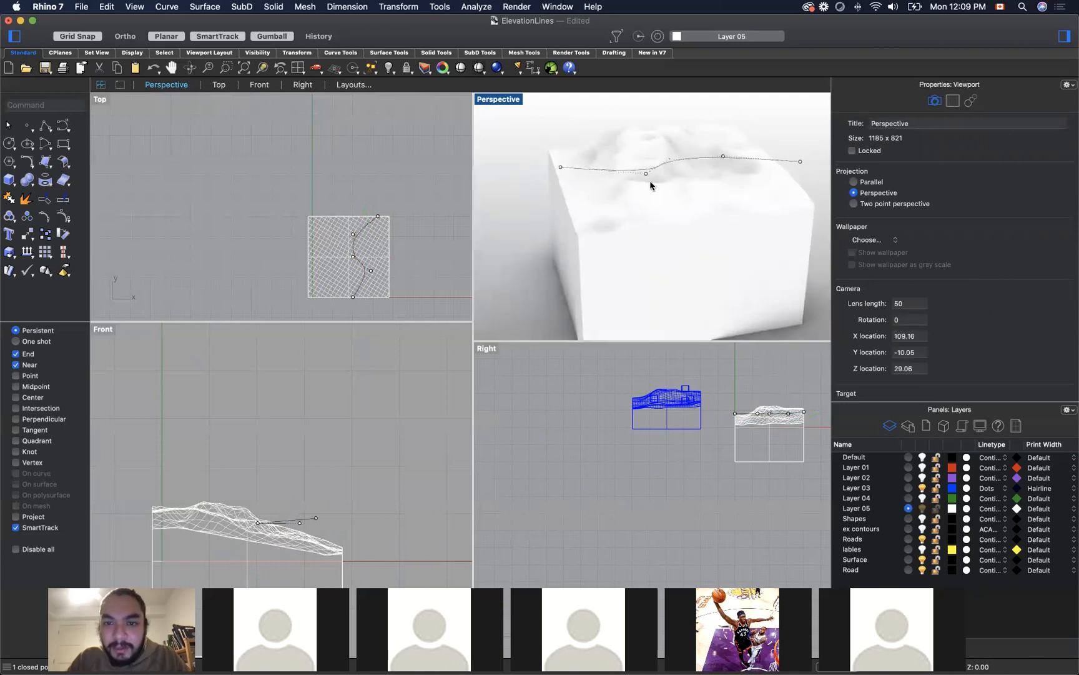
pyautogui.click(561, 168)
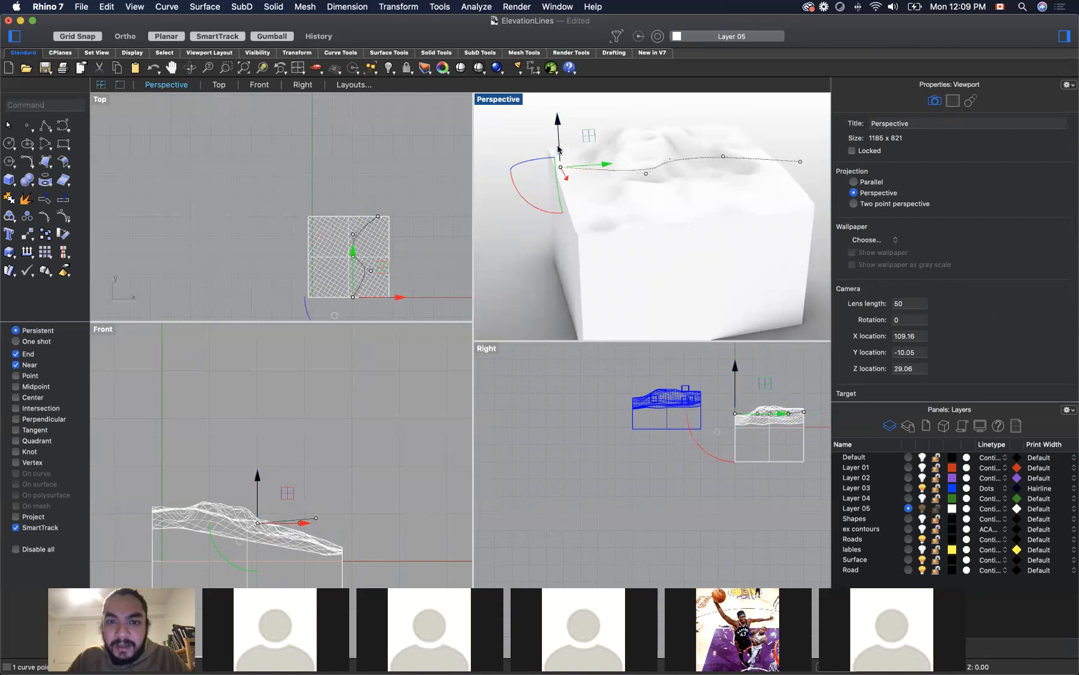
pyautogui.moveTo(561, 167); pyautogui.dragTo(562, 189)
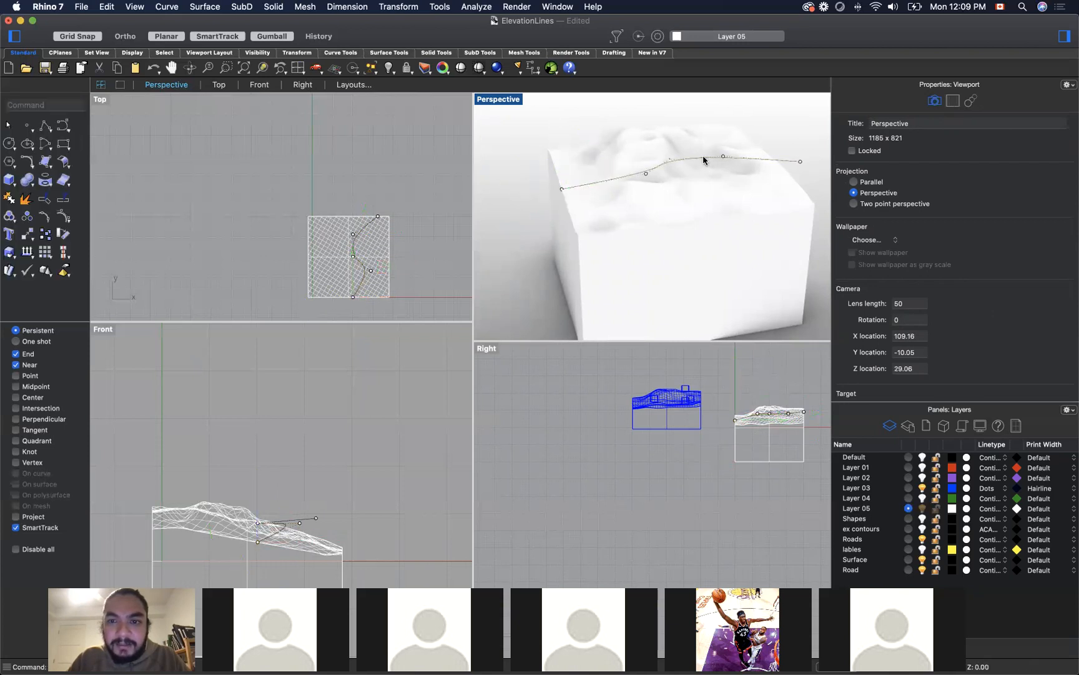
# Step: Lower the control point next to the road curve's far end slightly toward the terrain
pyautogui.click(728, 157)
pyautogui.click(783, 137)
pyautogui.moveTo(785, 156); pyautogui.dragTo(813, 183)
pyautogui.moveTo(814, 190); pyautogui.dragTo(719, 191, button='right')
pyautogui.click(590, 156)
pyautogui.moveTo(588, 128)
pyautogui.mouseDown()
pyautogui.moveTo(587, 138)
pyautogui.moveTo(588, 120)
pyautogui.mouseUp()
pyautogui.click(658, 115)
# Step: Lower the road curve's far end control point vertically to the terrain edge and deselect it
pyautogui.click(578, 186)
pyautogui.click(579, 190)
pyautogui.click(580, 190)
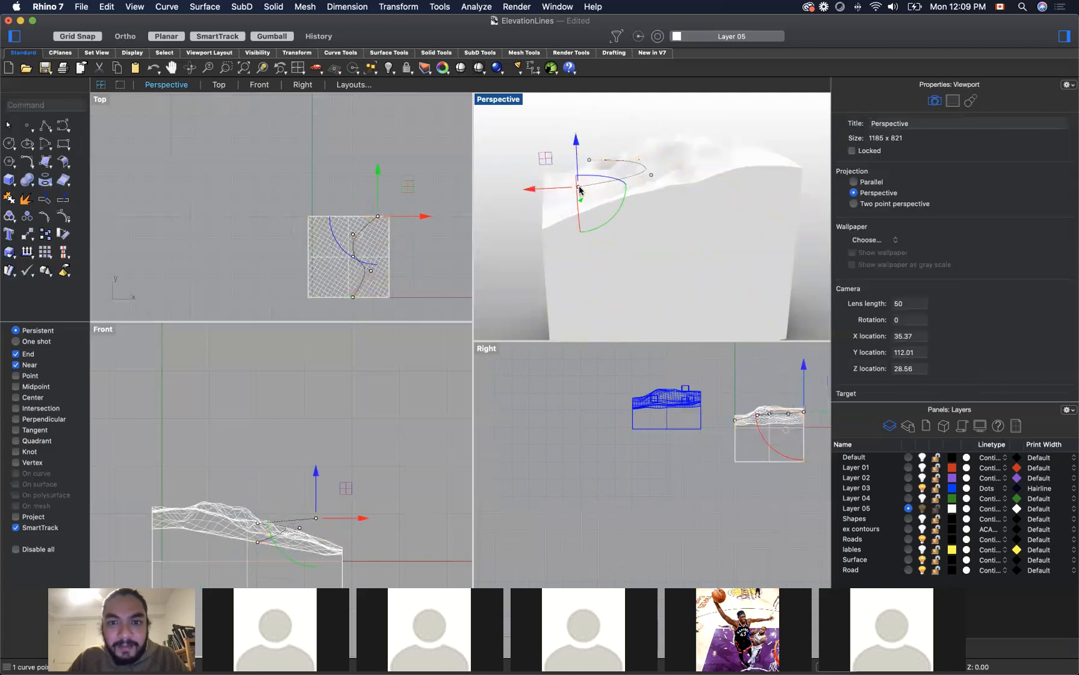
pyautogui.moveTo(577, 153); pyautogui.dragTo(579, 182)
pyautogui.click(531, 142)
# Step: Offset the adjusted road curve by a distance of 1 toward the front of the terrain, and clear the selection
pyautogui.moveTo(539, 144); pyautogui.dragTo(676, 171, button='right')
pyautogui.click(675, 168)
pyautogui.click(717, 159)
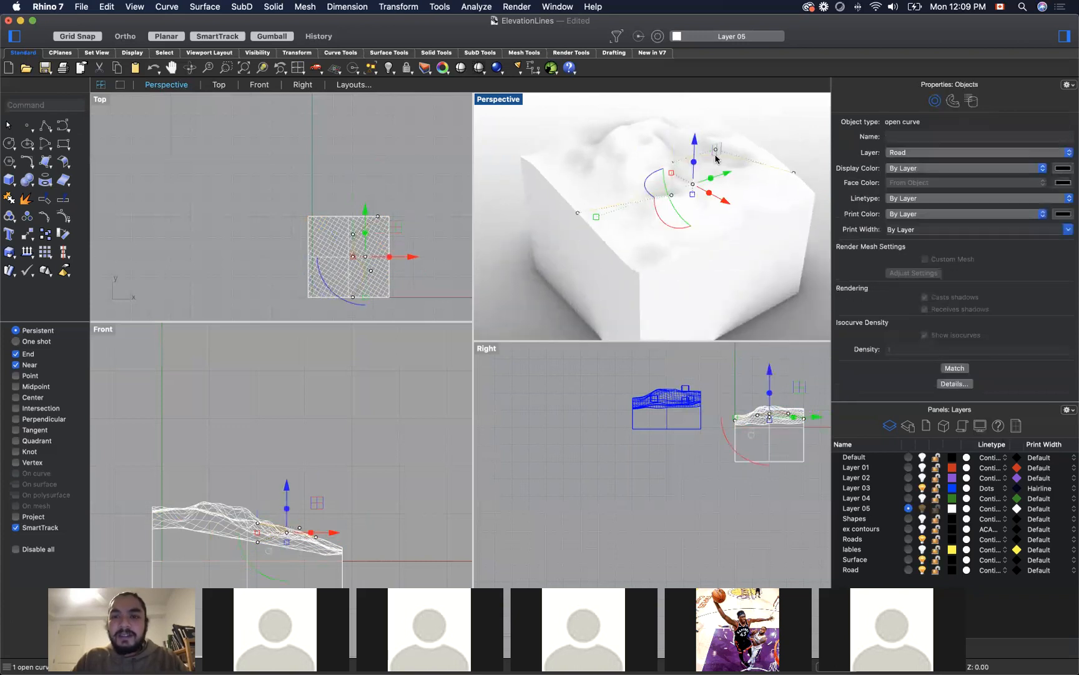
pyautogui.write('offset')
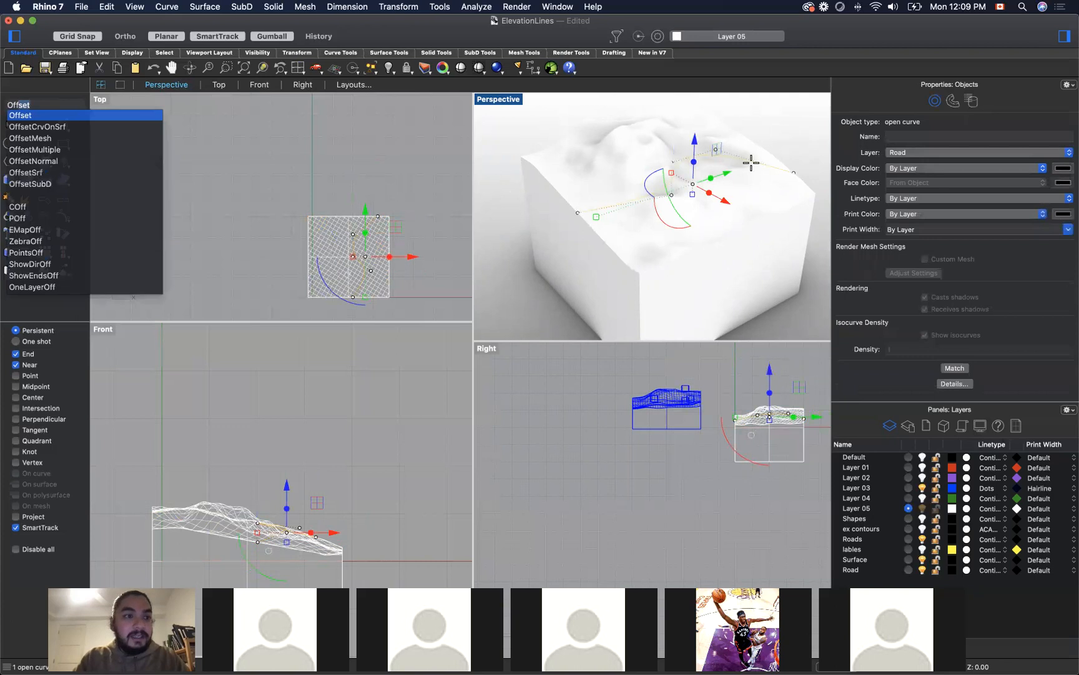
pyautogui.press('Return')
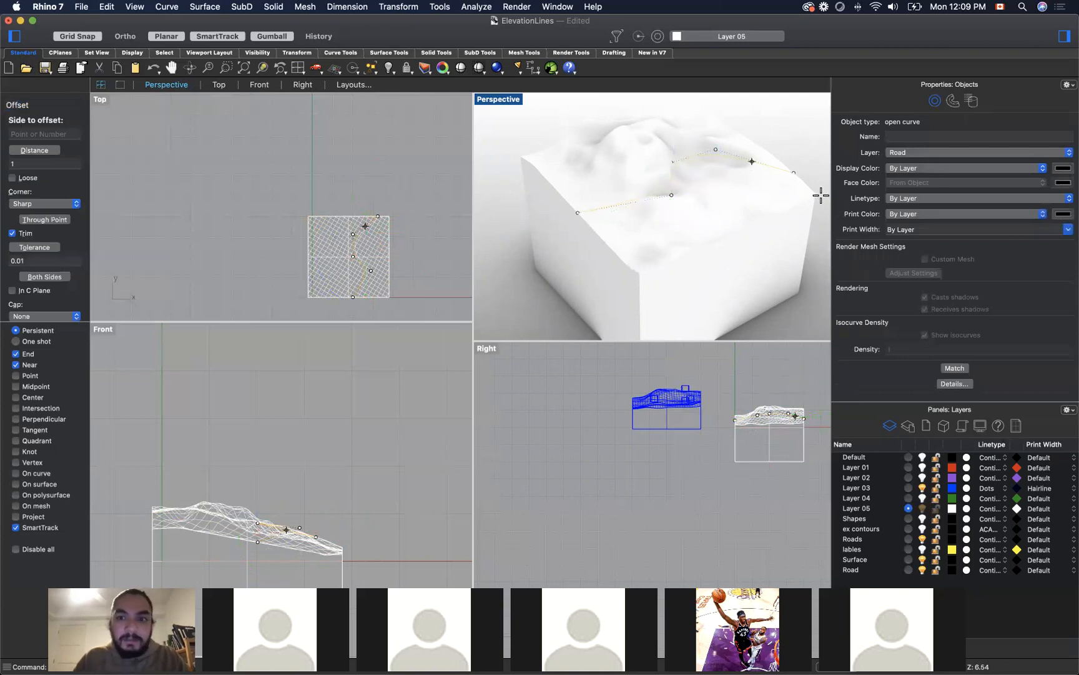
pyautogui.click(742, 197)
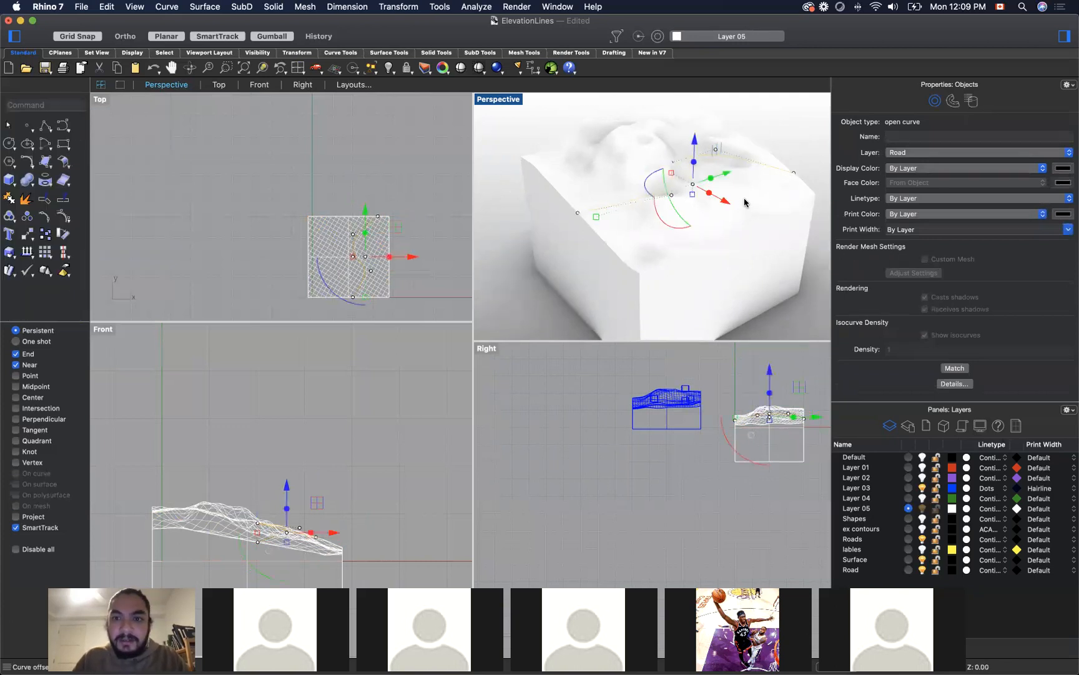
pyautogui.press('Return')
pyautogui.click(793, 141)
pyautogui.click(805, 128)
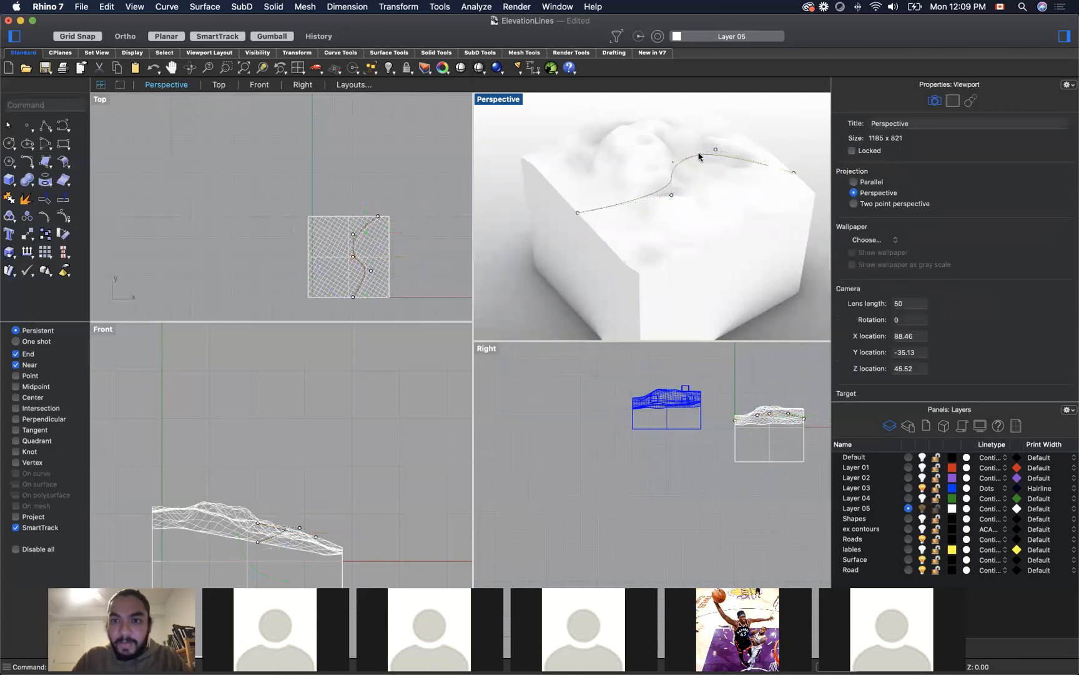
# Step: Assign the offset road curve to the Roads layer and deselect it
pyautogui.click(684, 169)
pyautogui.scroll(5, 679, 166)
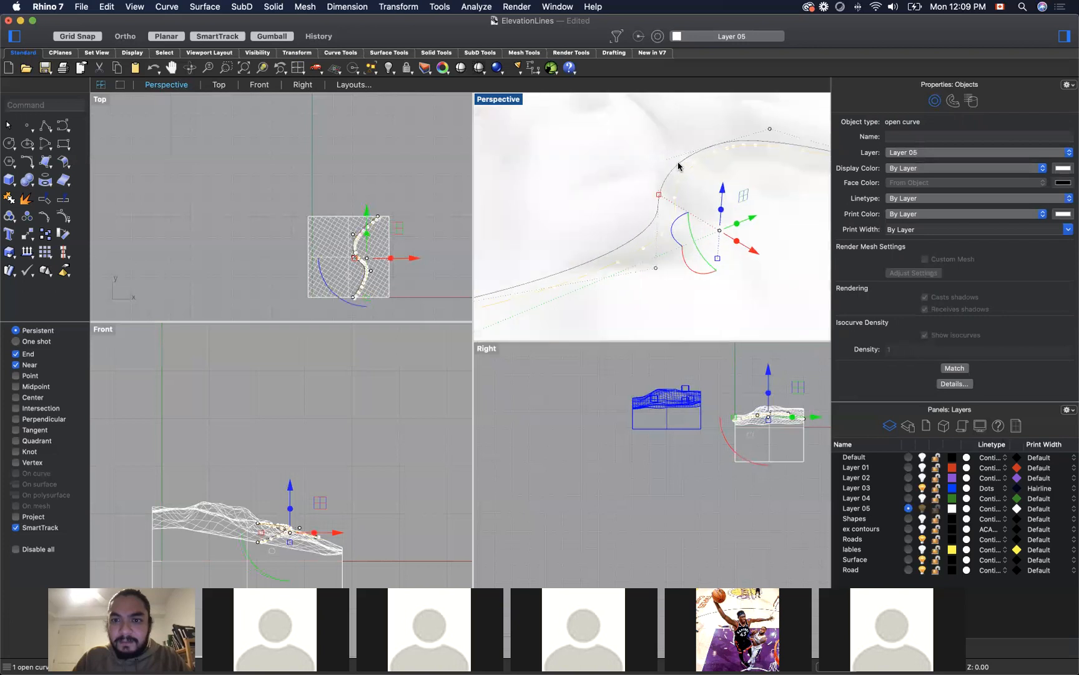
pyautogui.click(676, 167)
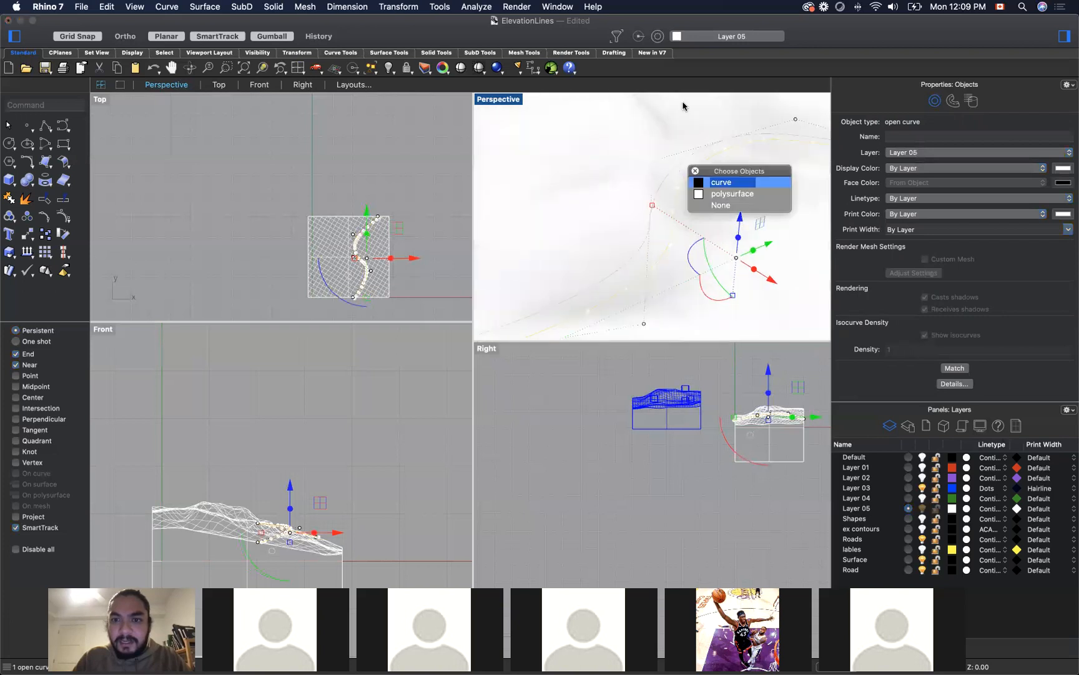
pyautogui.click(721, 193)
pyautogui.press('Escape')
pyautogui.scroll(1, 703, 161)
pyautogui.click(705, 161)
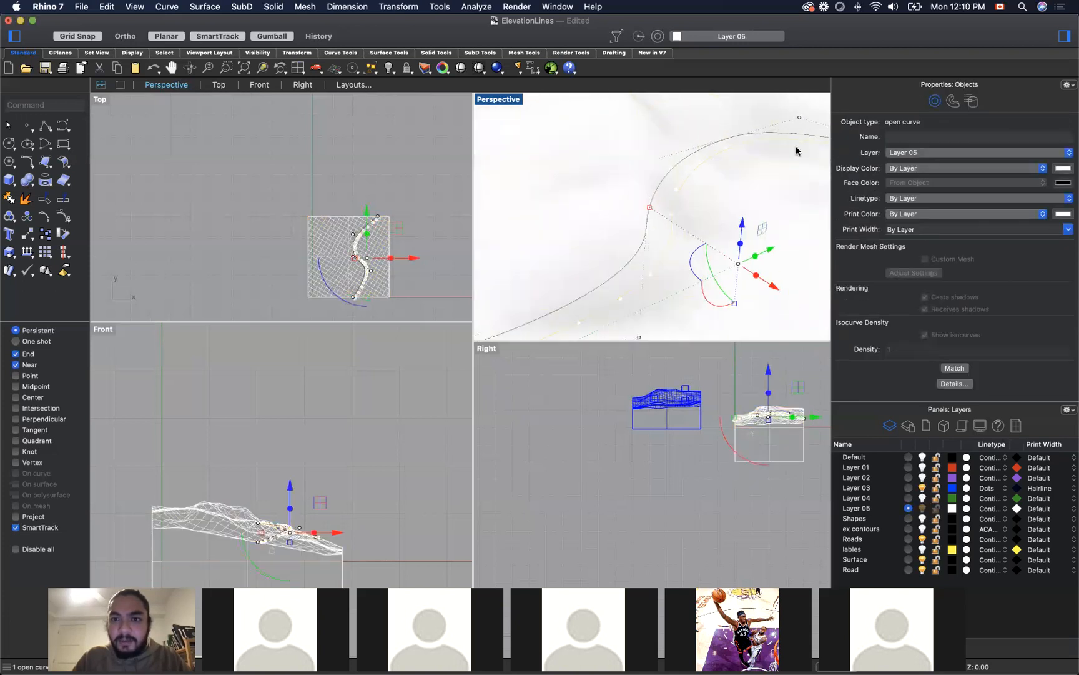
pyautogui.click(923, 153)
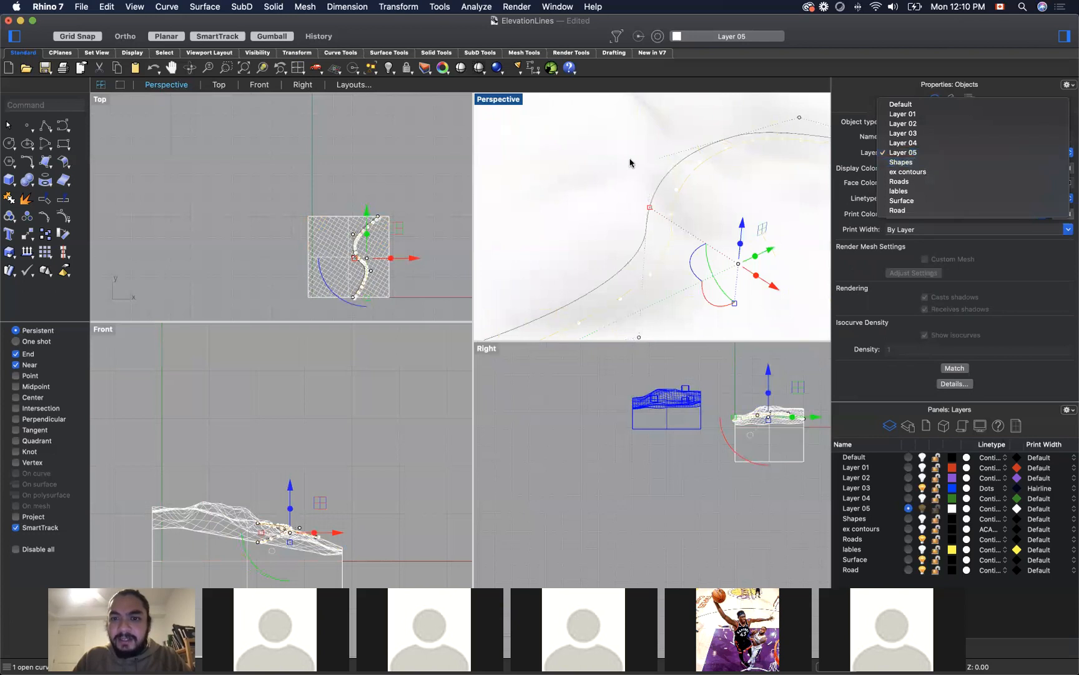
pyautogui.click(942, 181)
pyautogui.scroll(3, 643, 203)
pyautogui.scroll(-5, 643, 203)
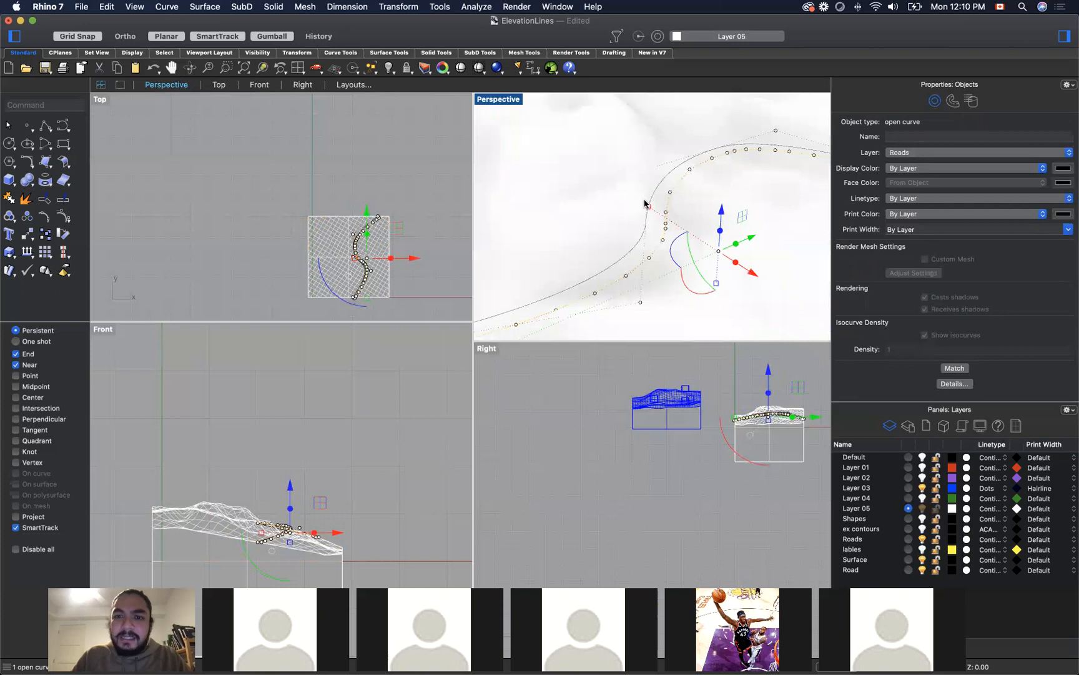
pyautogui.press('Escape')
pyautogui.scroll(3, 609, 233)
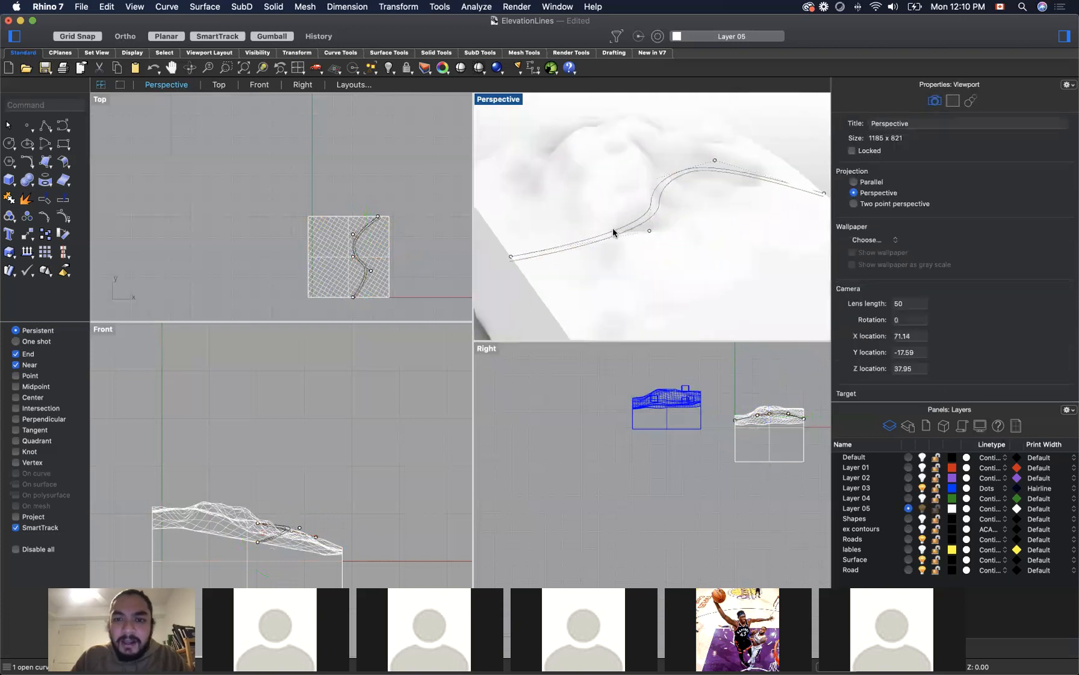
# Step: Select both road edge curves and try to build a surface between them with PlanarSrf
pyautogui.click(657, 231)
pyautogui.keyDown('shift'); pyautogui.click(662, 221); pyautogui.keyUp('shift')
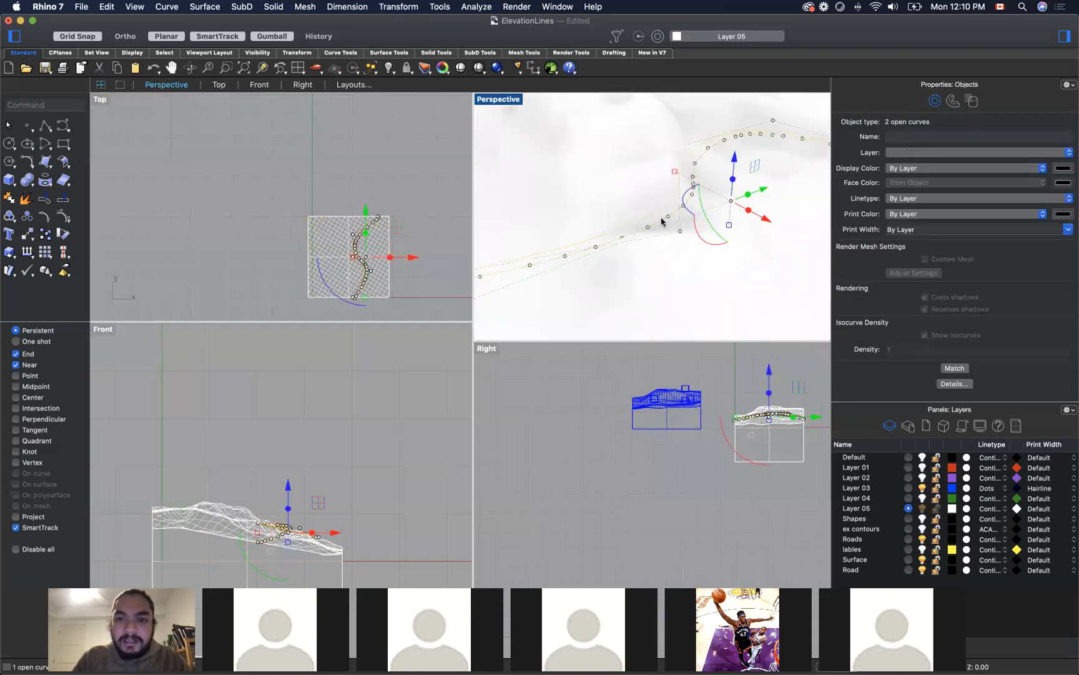
pyautogui.write('PlanarSrf')
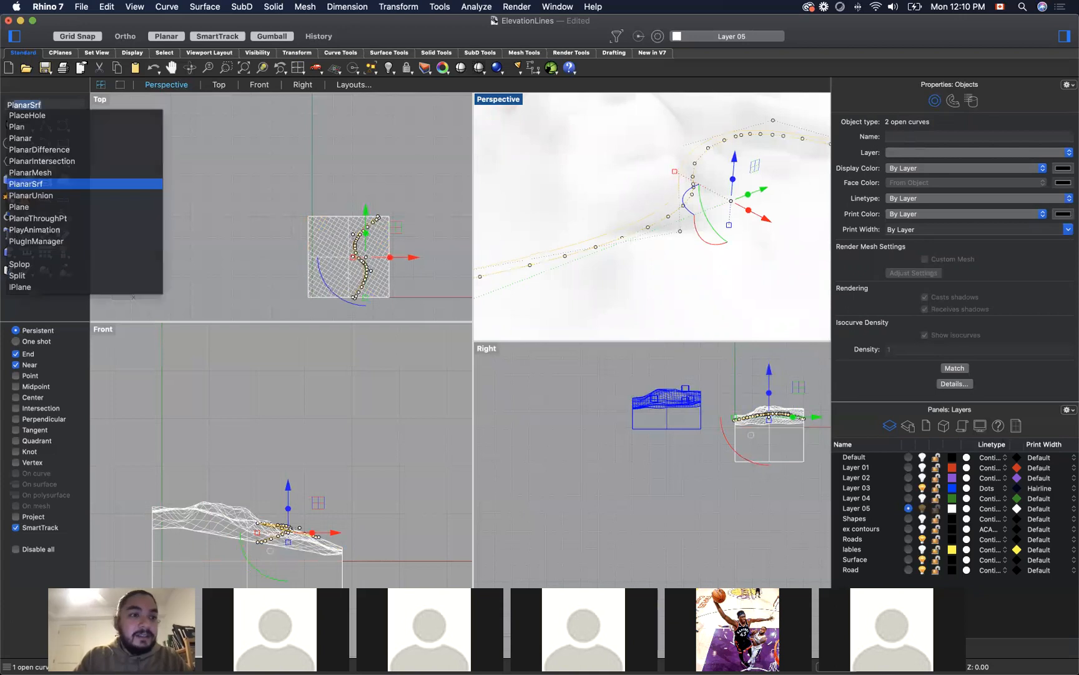
pyautogui.press('Return')
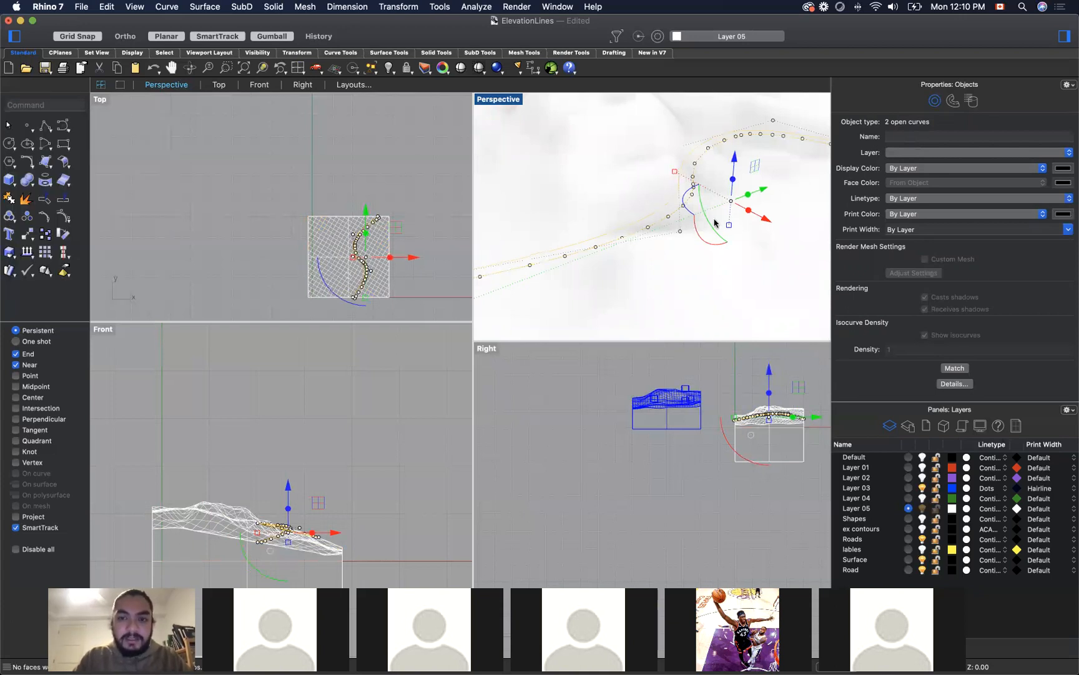
# Step: Loft a surface between the two road edge curves with Normal style and no simplification, and clear the selection
pyautogui.write('loft')
pyautogui.press('Return')
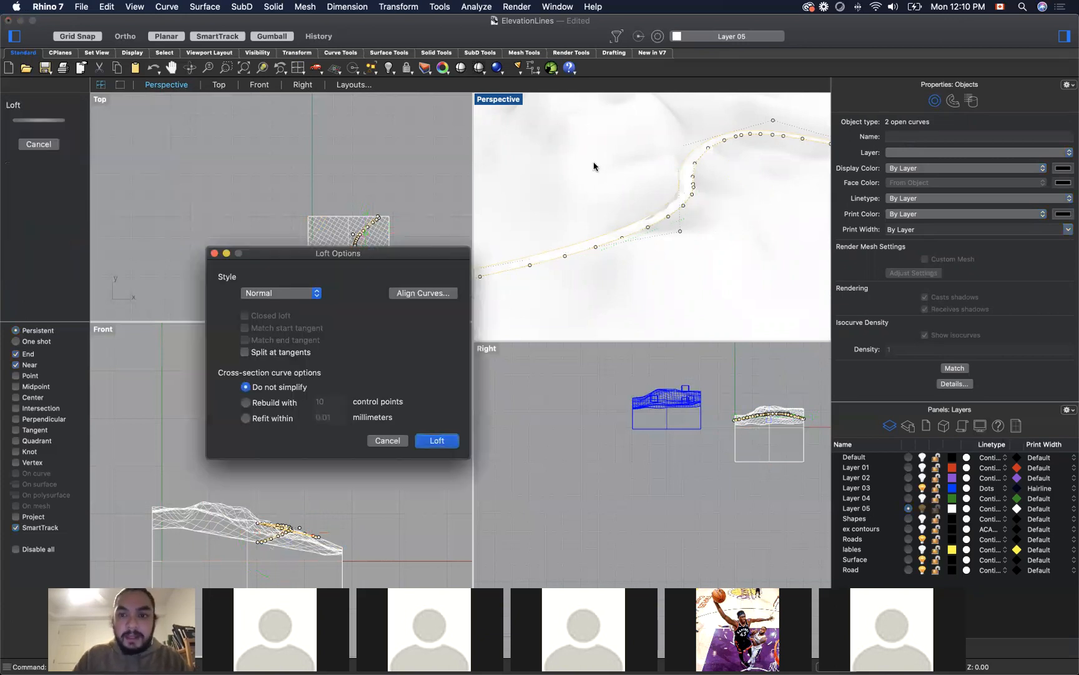
pyautogui.press('Return')
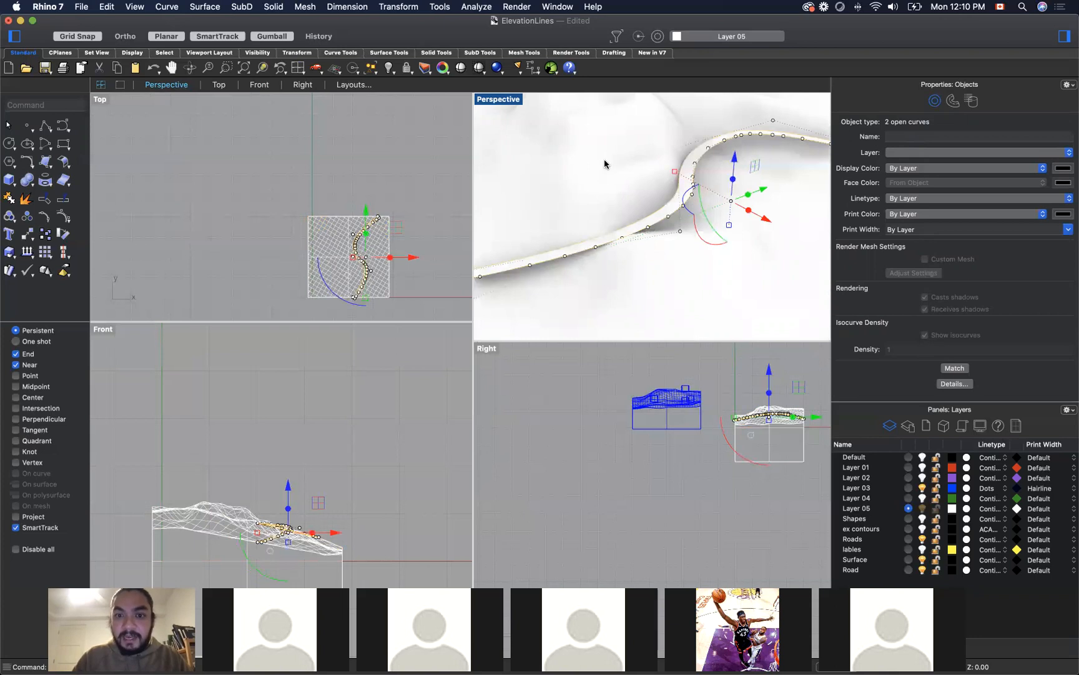
pyautogui.scroll(-5, 639, 168)
pyautogui.click(806, 128)
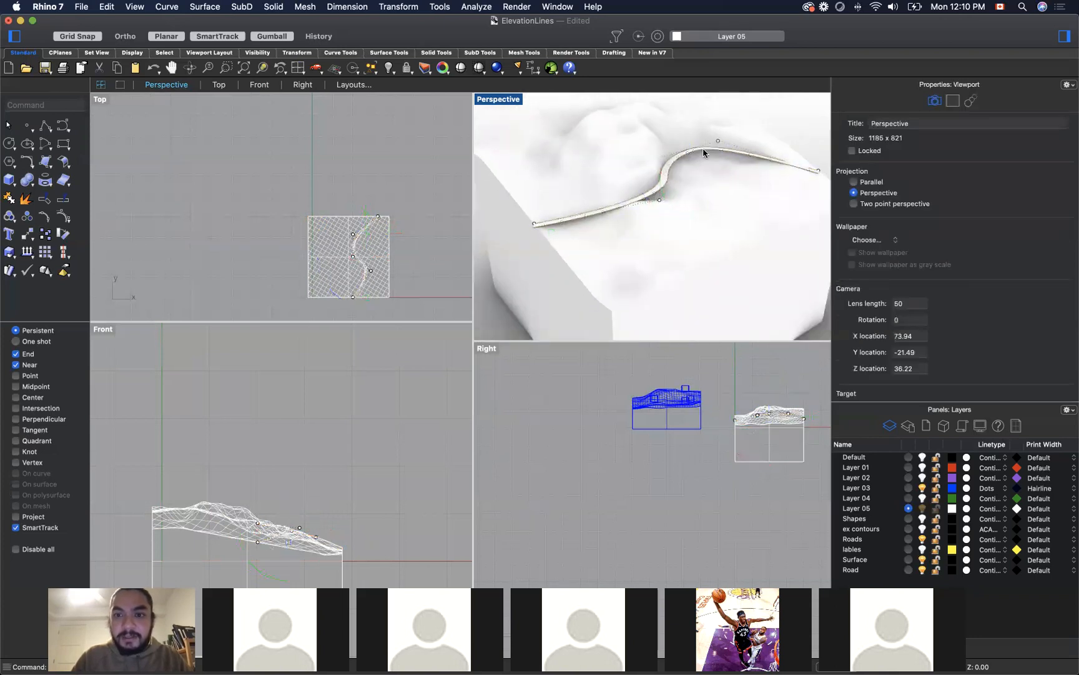
# Step: Extrude both faces of the lofted road polysurface vertically down into the terrain with ExtrudeSrf and end the command
pyautogui.click(665, 177)
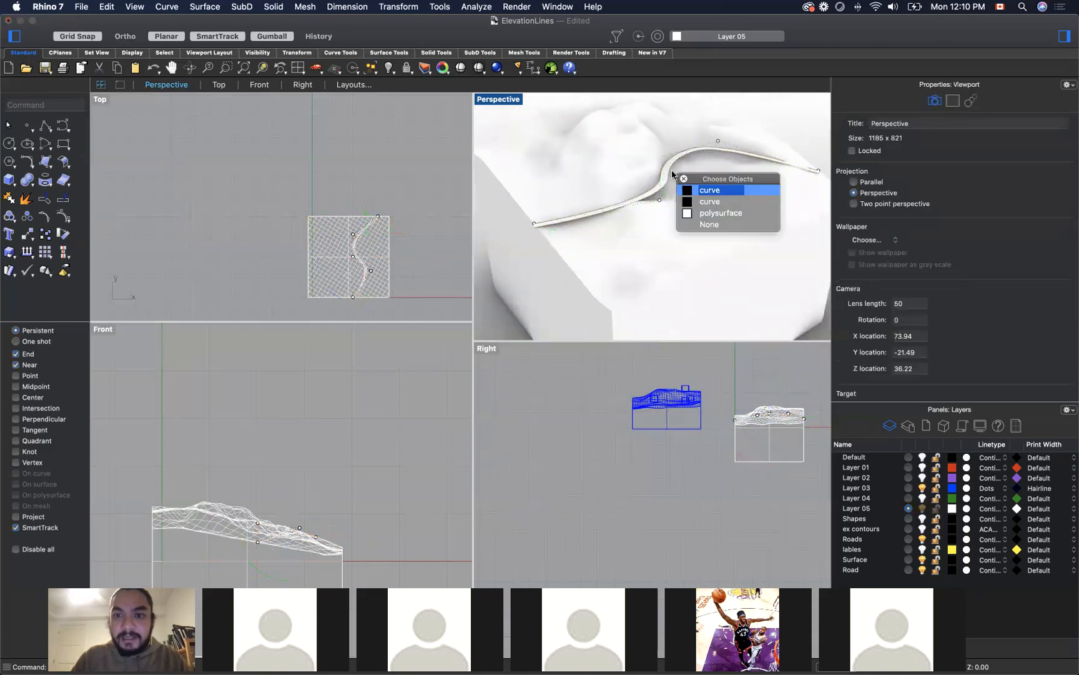
pyautogui.click(722, 213)
pyautogui.write('Explode')
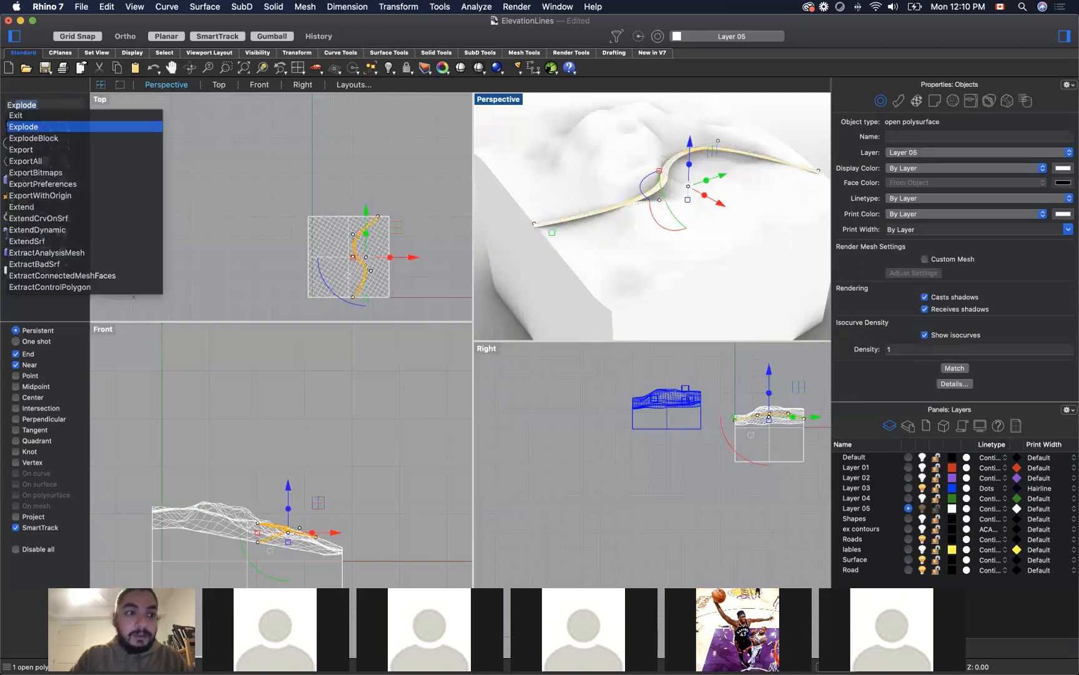
pyautogui.press('Down')
pyautogui.press('Down')
pyautogui.press('Down')
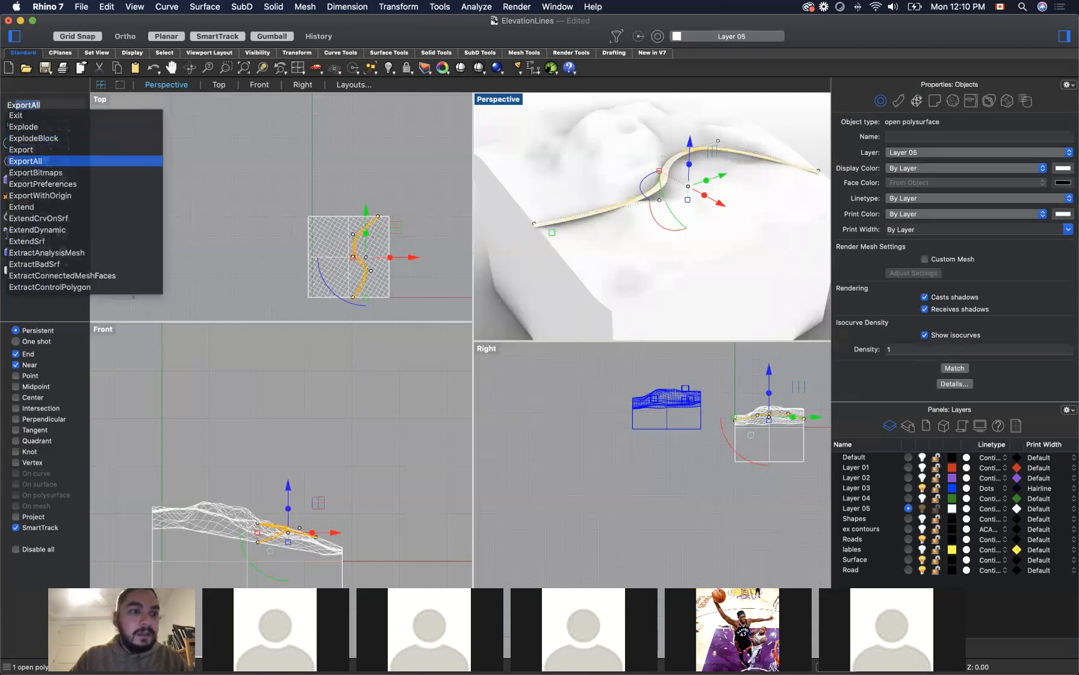
pyautogui.press('Up')
pyautogui.press('Up')
pyautogui.press('Up')
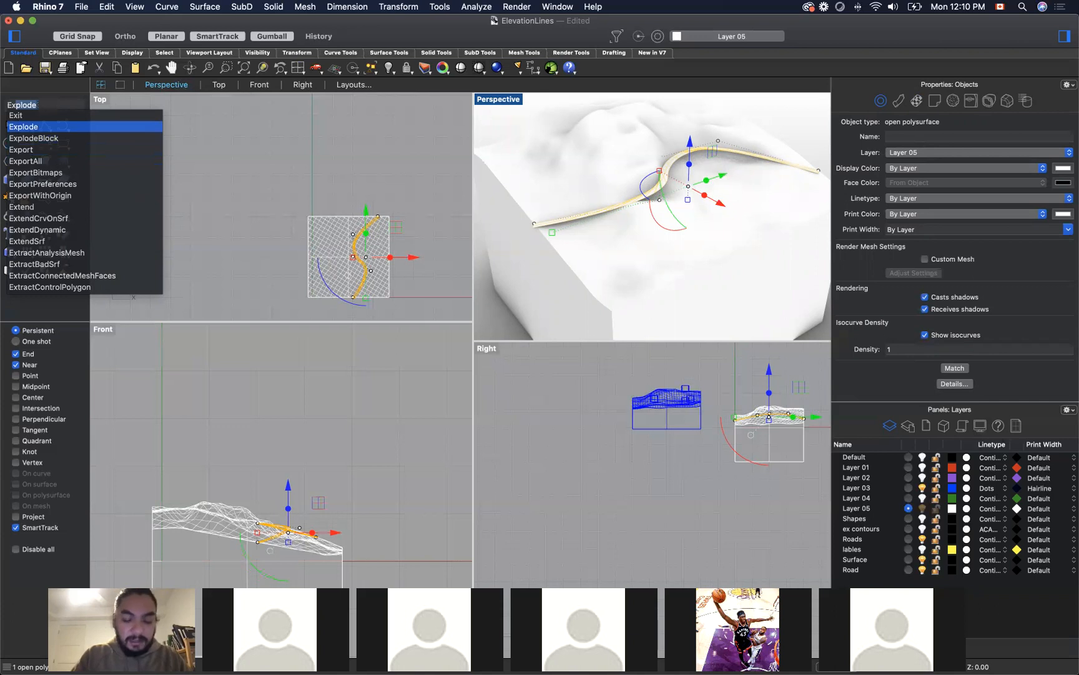
pyautogui.write('trude')
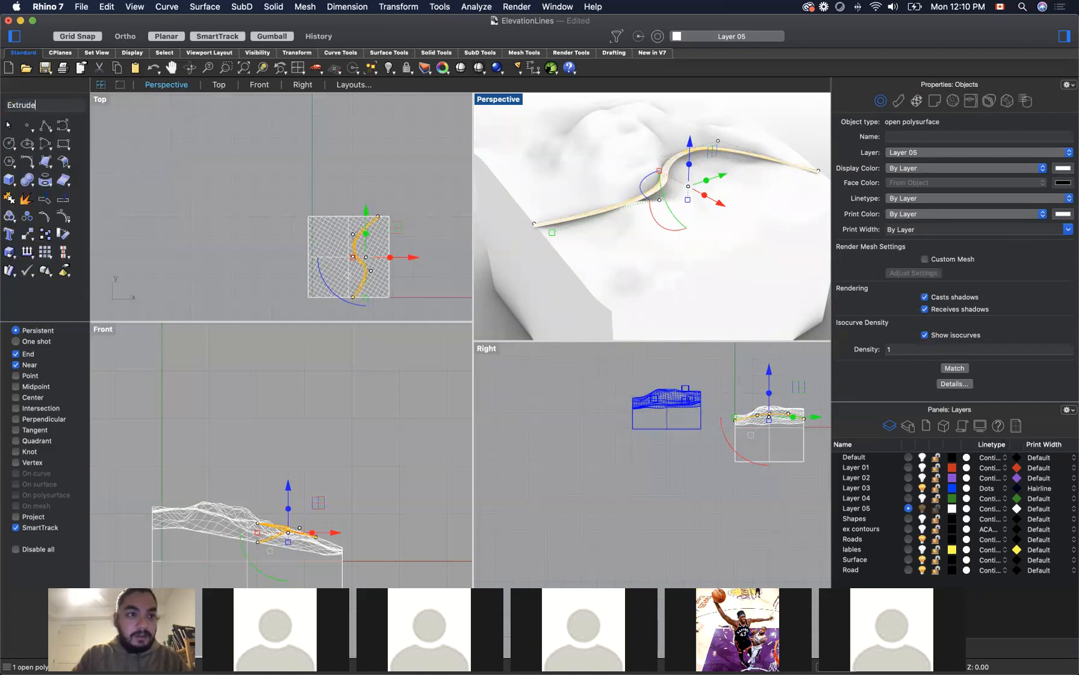
pyautogui.press('Down')
pyautogui.press('Down')
pyautogui.press('Down')
pyautogui.press('Down')
pyautogui.press('Down')
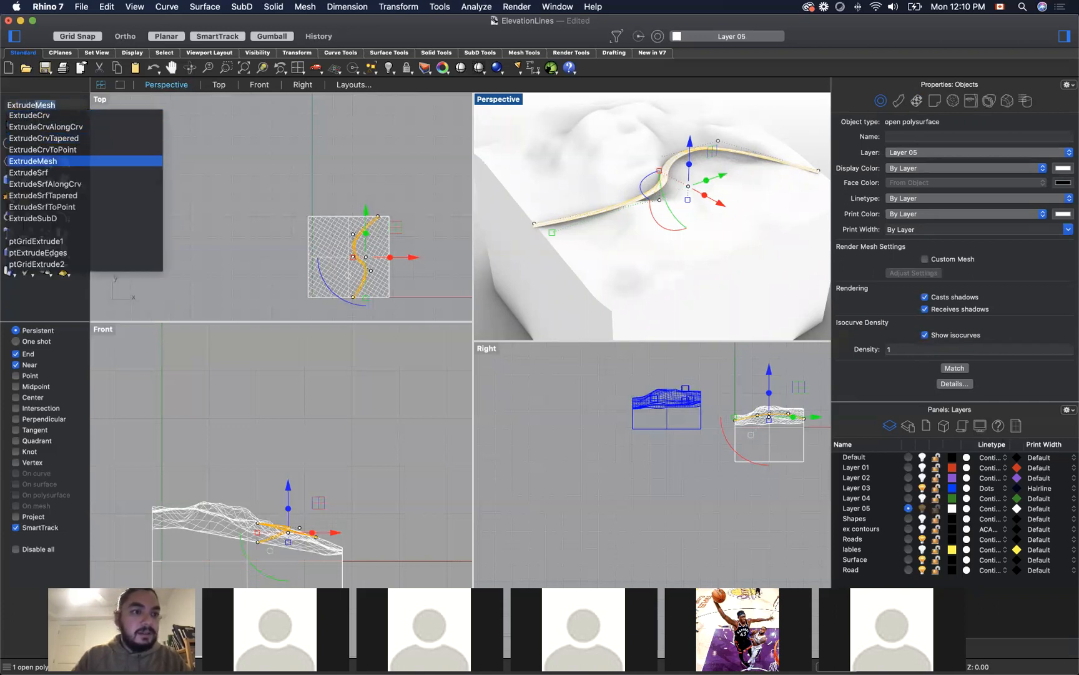
pyautogui.press('Return')
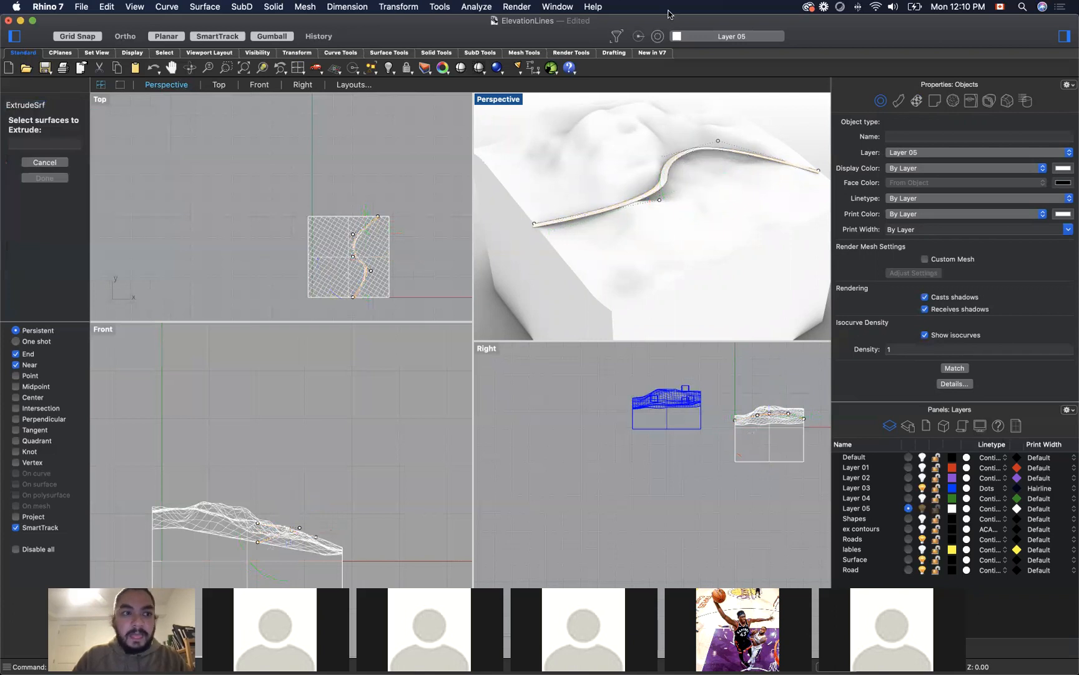
pyautogui.click(670, 166)
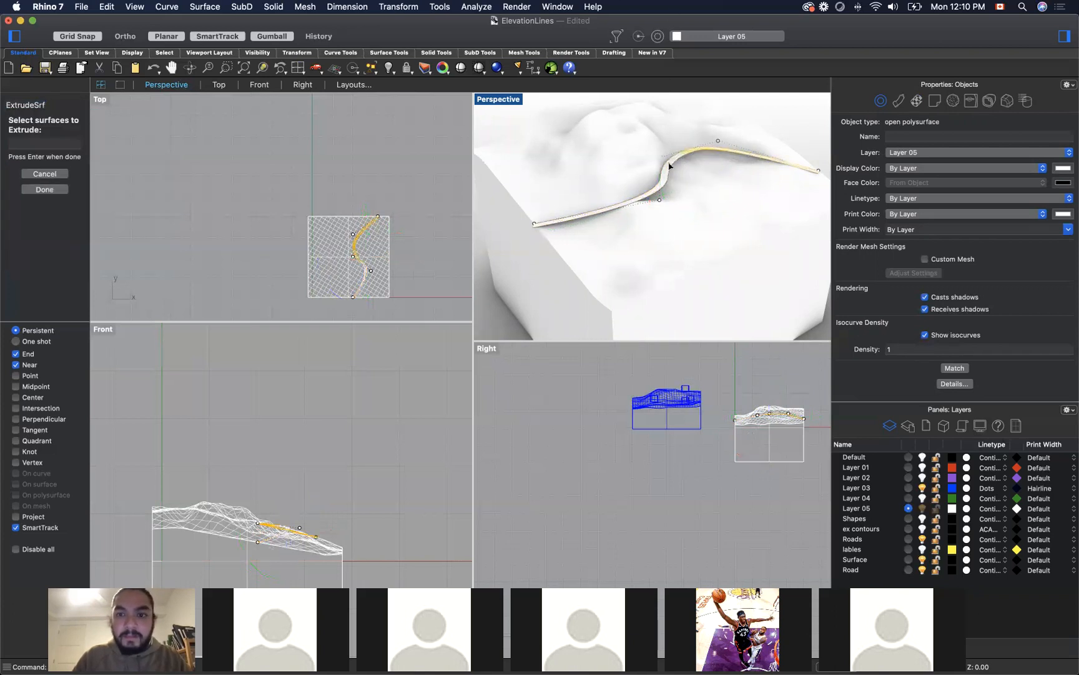
pyautogui.click(664, 183)
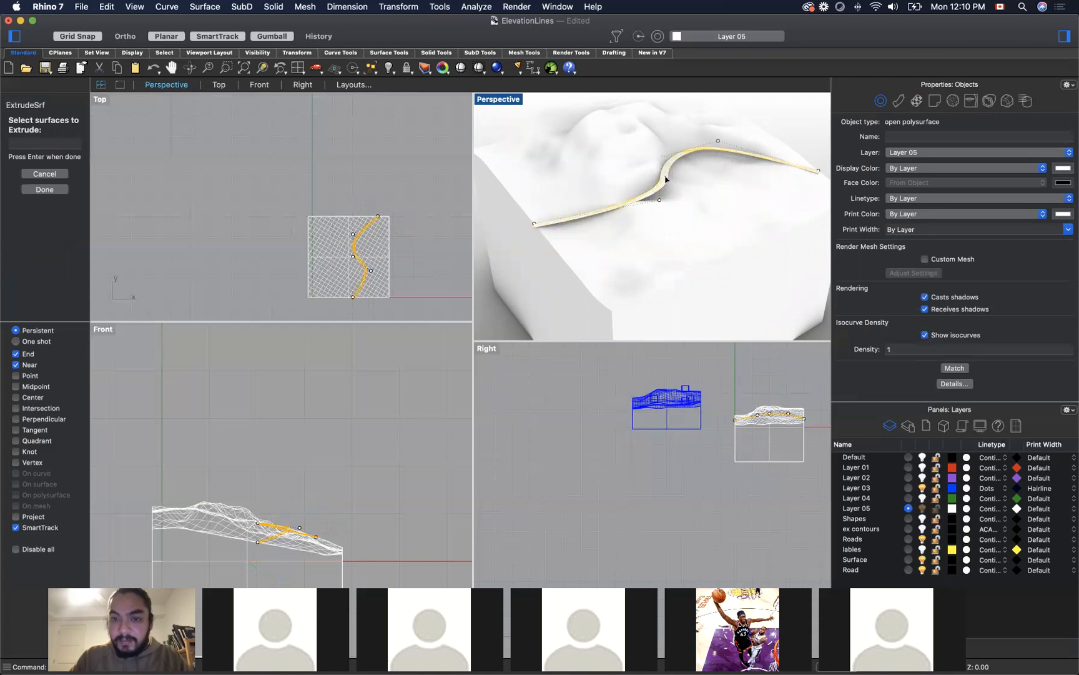
pyautogui.press('Return')
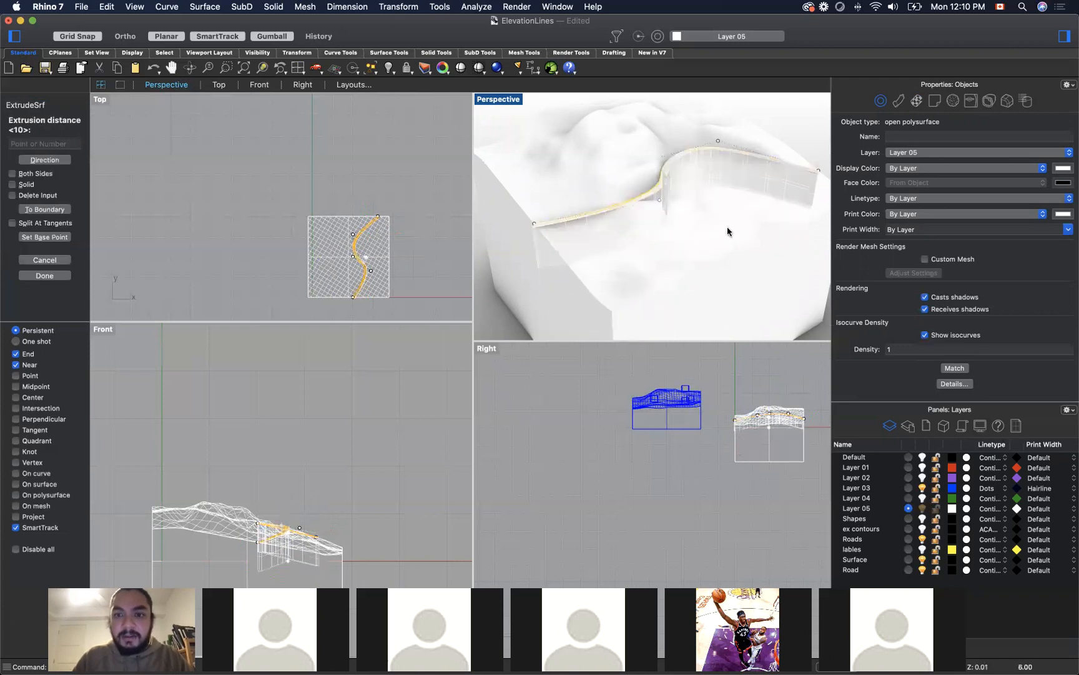
pyautogui.press('Escape')
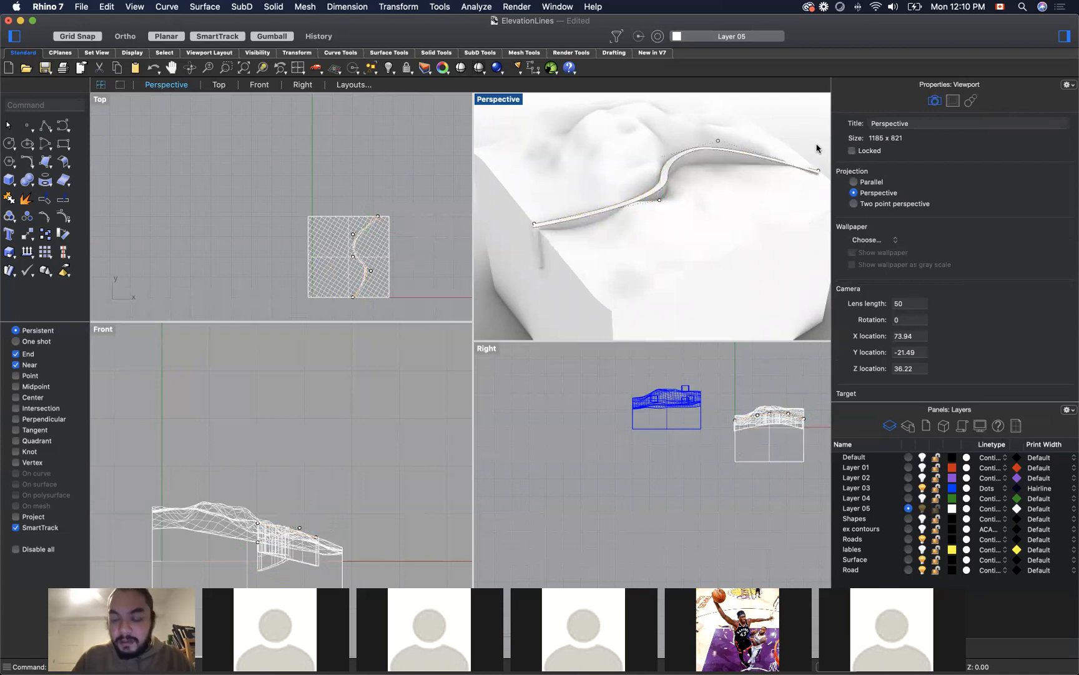
# Step: Turn off the control points on the road curves with PointsOff
pyautogui.press('Return')
pyautogui.moveTo(803, 147); pyautogui.dragTo(705, 143, button='right')
pyautogui.moveTo(547, 134); pyautogui.dragTo(640, 116, button='right')
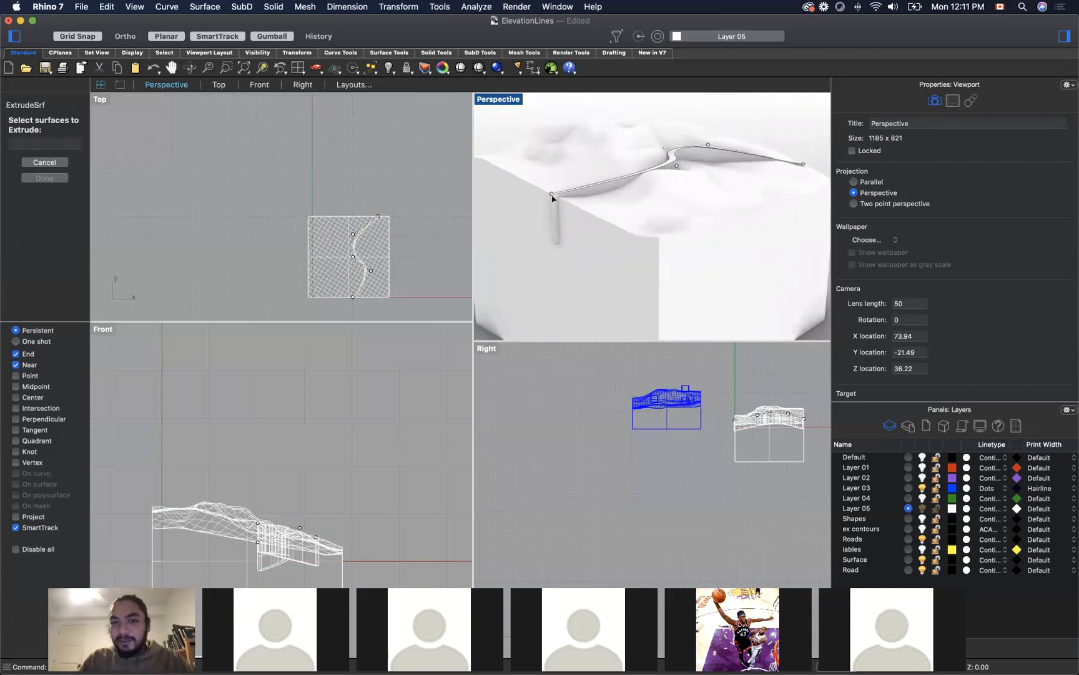
pyautogui.moveTo(802, 139)
pyautogui.mouseDown(button='right')
pyautogui.moveTo(687, 137)
pyautogui.moveTo(728, 173)
pyautogui.moveTo(785, 151)
pyautogui.mouseUp(button='right')
pyautogui.moveTo(511, 149); pyautogui.dragTo(694, 176, button='right')
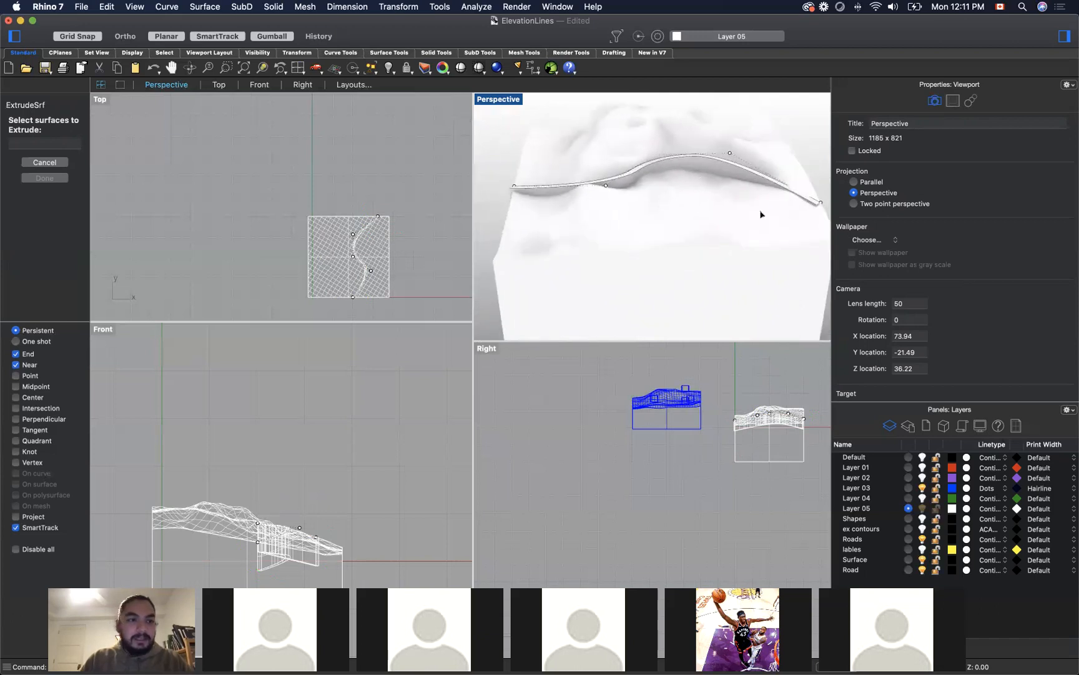
pyautogui.press('Escape')
pyautogui.write('pointsOff')
pyautogui.press('Return')
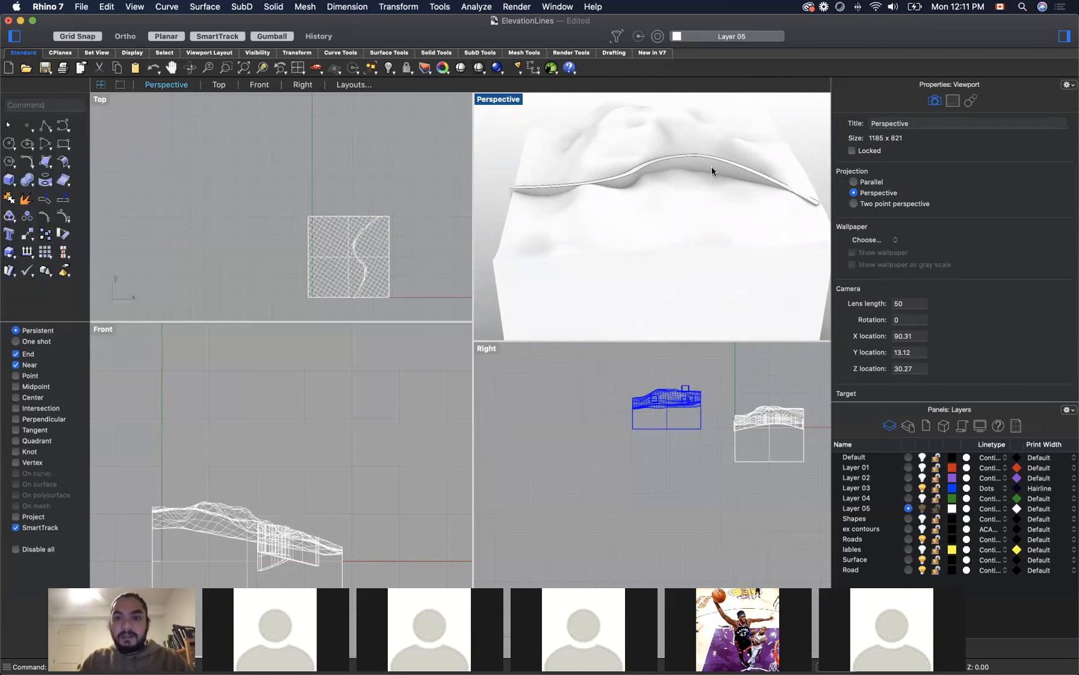
# Step: Remove the two edge curves running along the extruded road
pyautogui.click(665, 164)
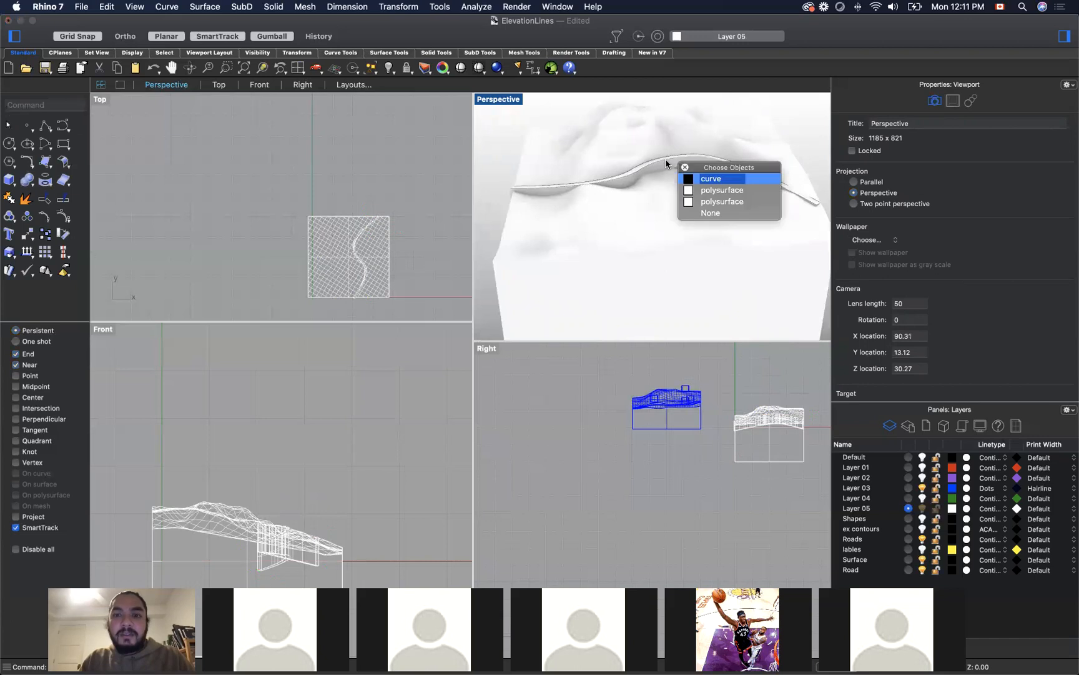
pyautogui.click(718, 180)
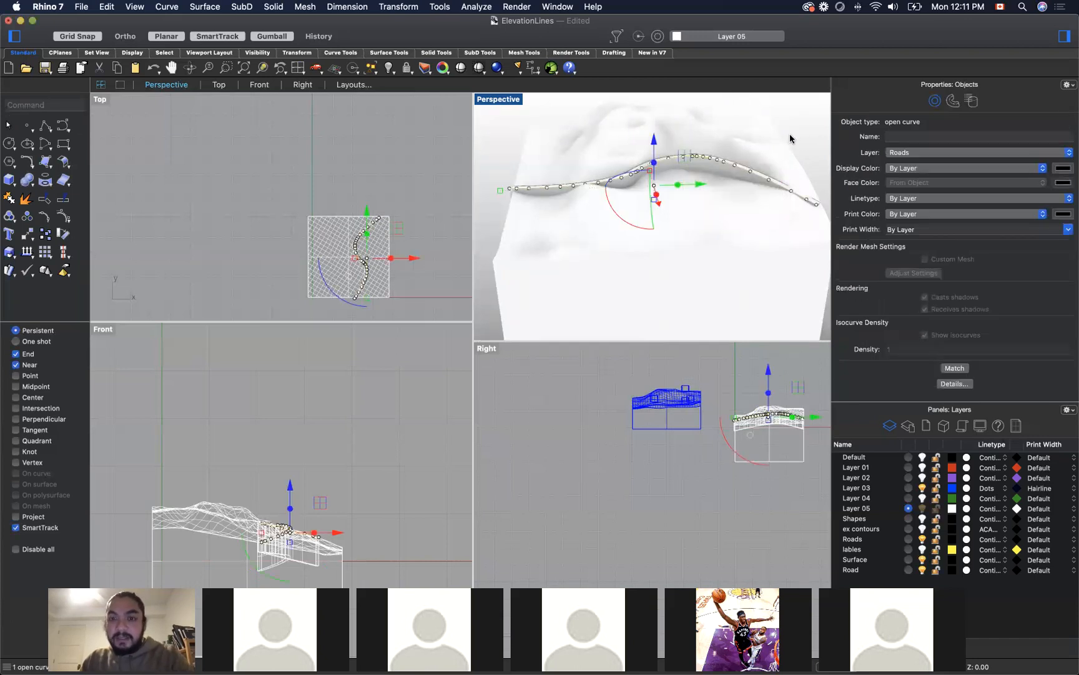
pyautogui.press('Escape')
pyautogui.click(670, 155)
pyautogui.click(717, 175)
pyautogui.press('Escape')
pyautogui.moveTo(815, 170)
pyautogui.mouseDown(button='right')
pyautogui.moveTo(761, 150)
pyautogui.moveTo(766, 172)
pyautogui.moveTo(798, 193)
pyautogui.moveTo(820, 185)
pyautogui.mouseUp(button='right')
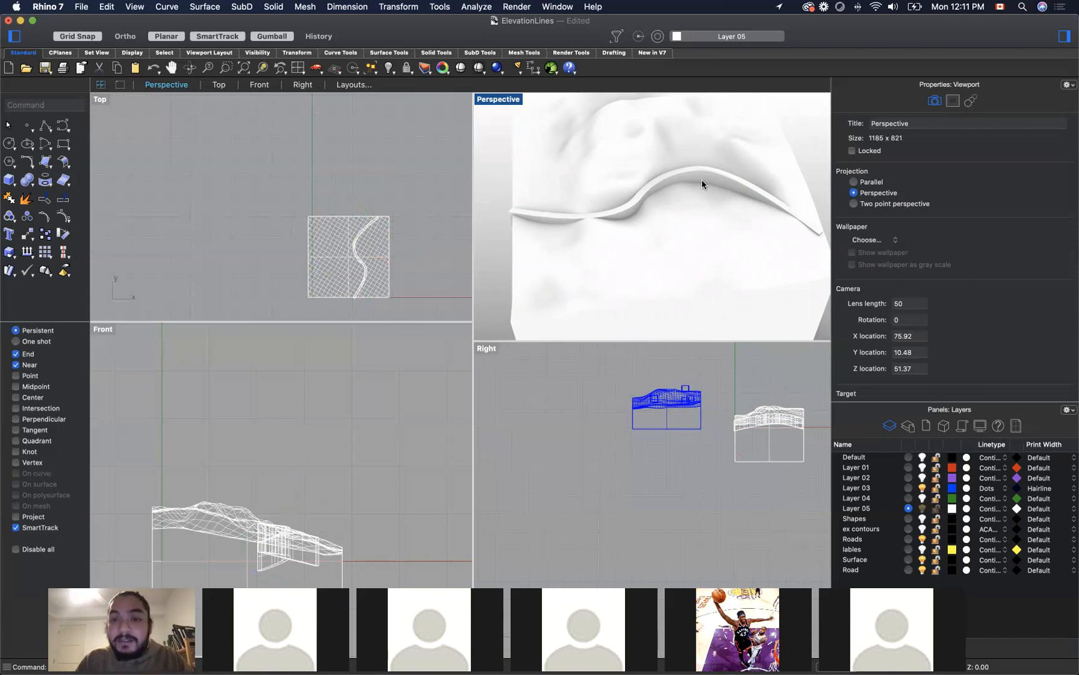
# Step: Undo the road extrusion, loft and edge curve edits, and delete the remaining road curve from the terrain
pyautogui.press('super+z')
pyautogui.press('super+z')
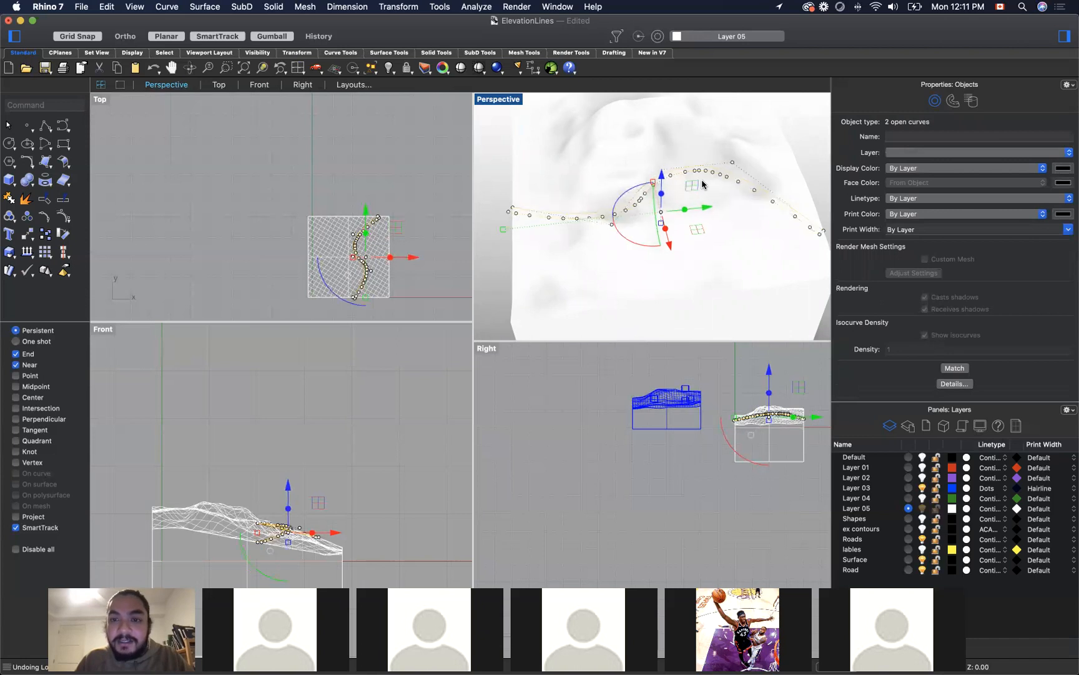
pyautogui.press('super+z')
pyautogui.press('super+z')
pyautogui.press('super+z')
pyautogui.press('super+z')
pyautogui.press('super+z')
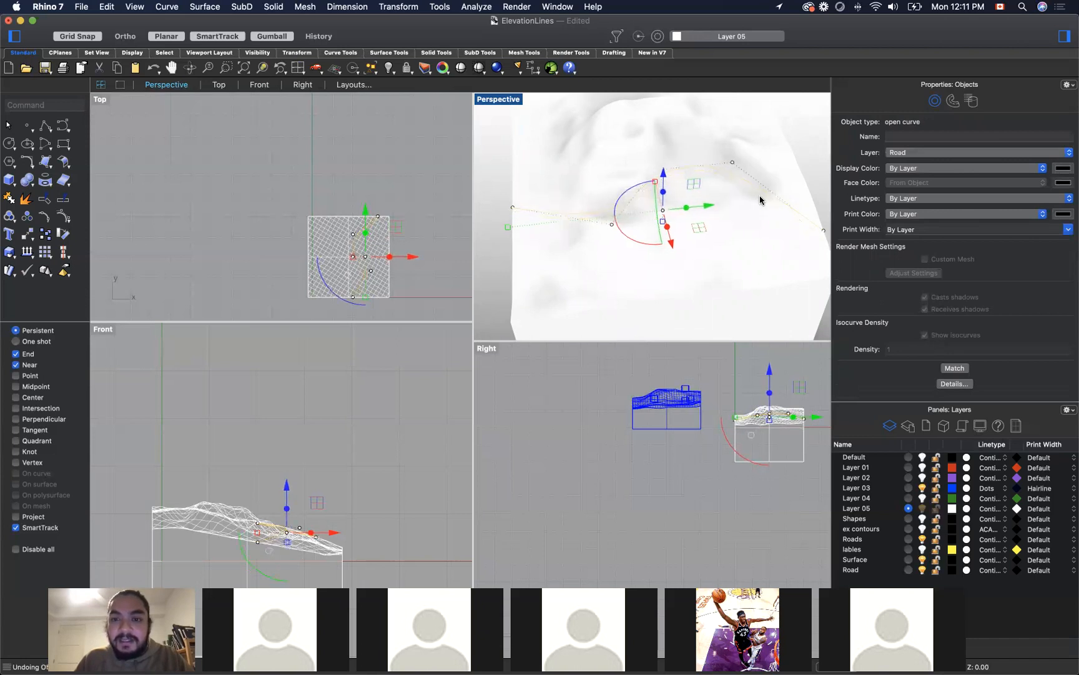
pyautogui.press('super+z')
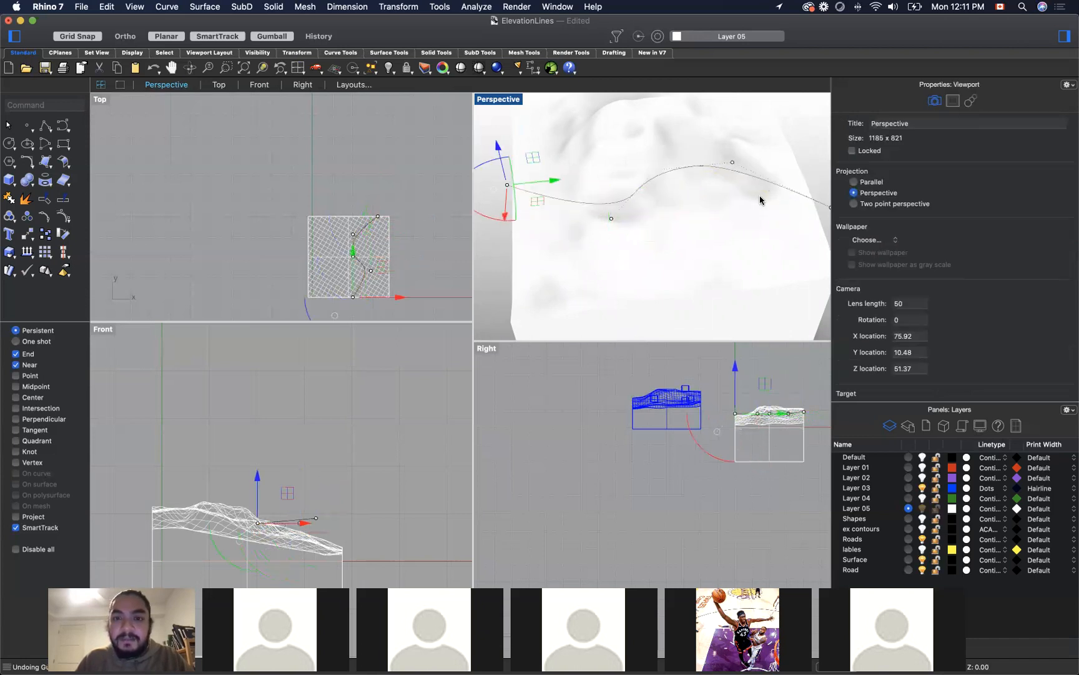
pyautogui.press('Delete')
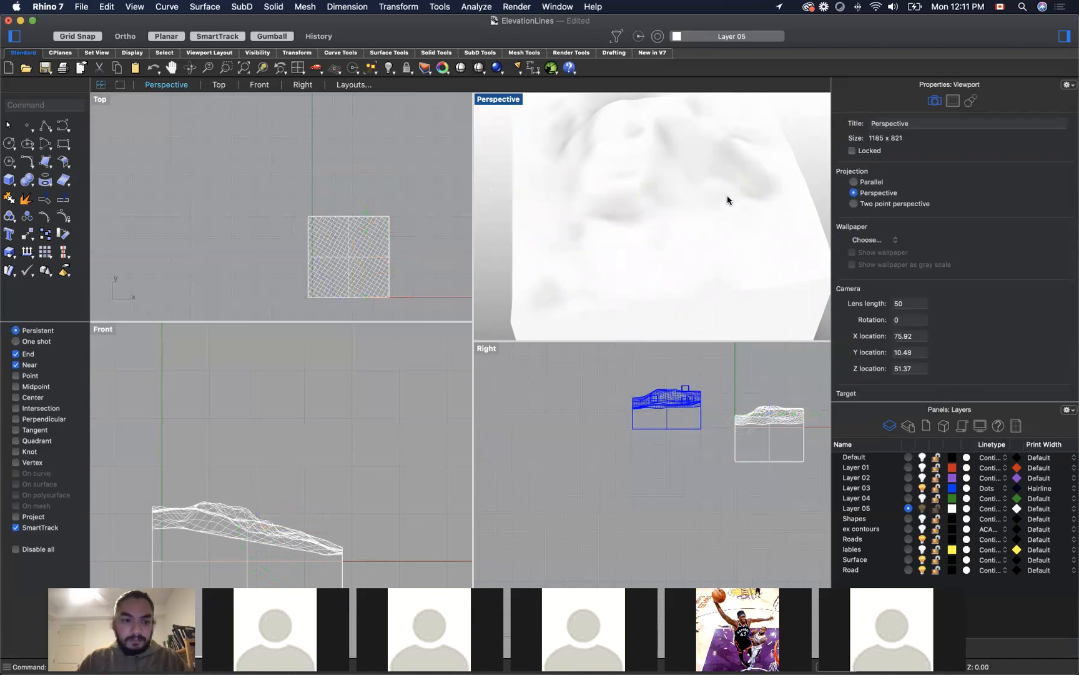
# Step: Switch to the Miro tutorial board to review the Street Grid onto Elevation example, and return to Rhino
pyautogui.scroll(-5, 603, 200)
pyautogui.scroll(-4, 603, 200)
pyautogui.moveTo(702, 170); pyautogui.dragTo(752, 190, button='right')
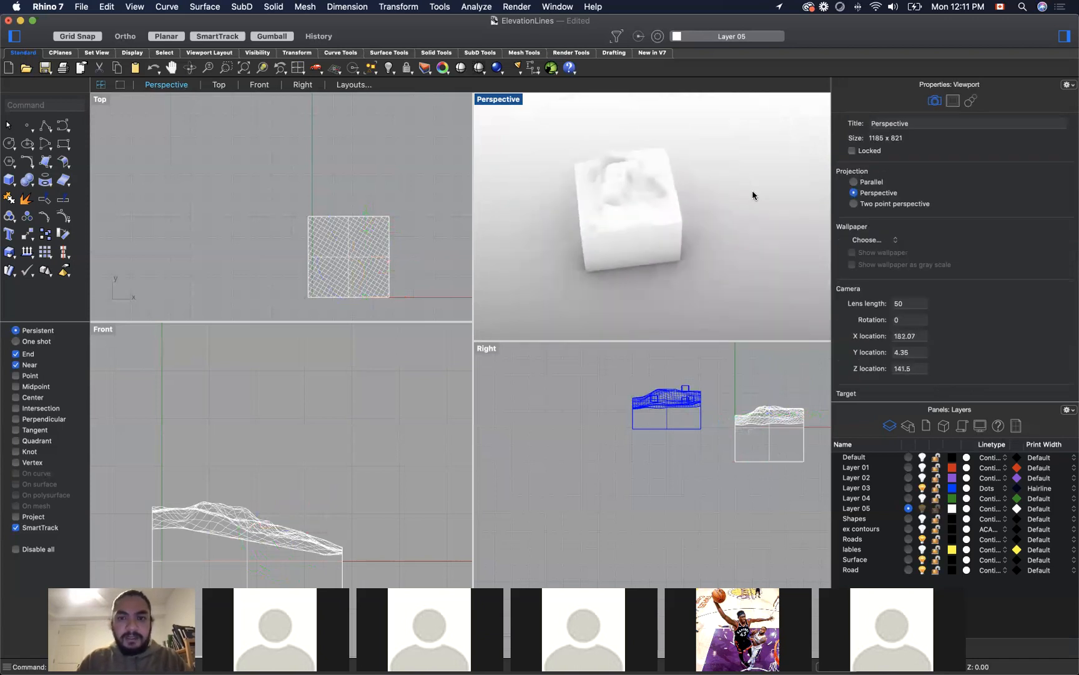
pyautogui.scroll(-5, 752, 190)
pyautogui.scroll(5, 604, 175)
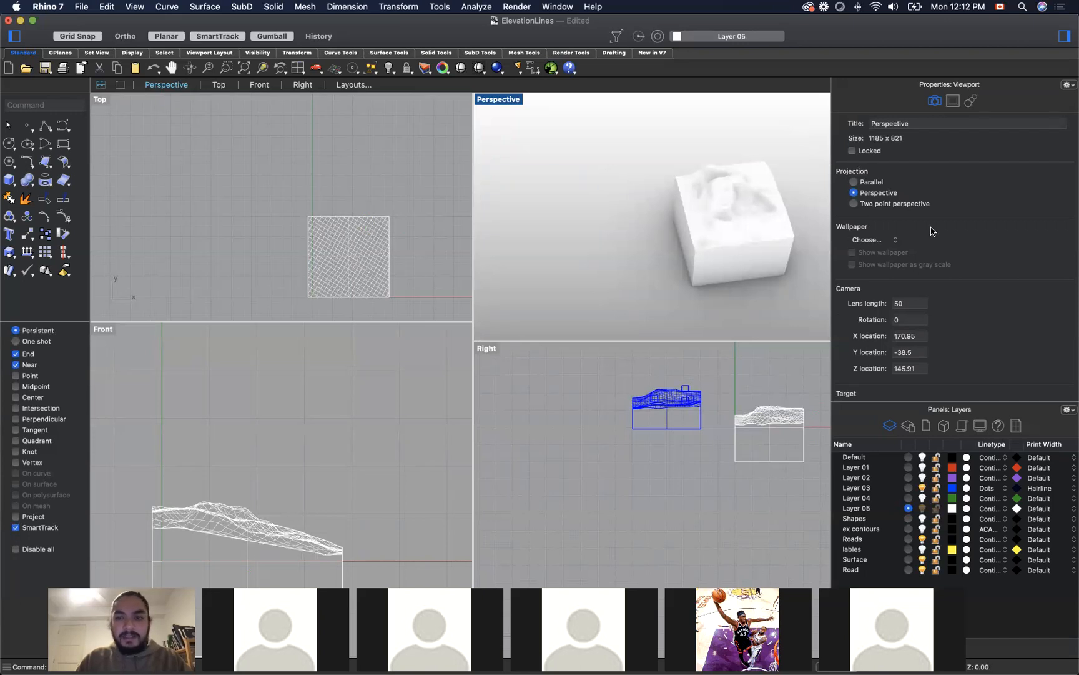
pyautogui.press('super+Tab')
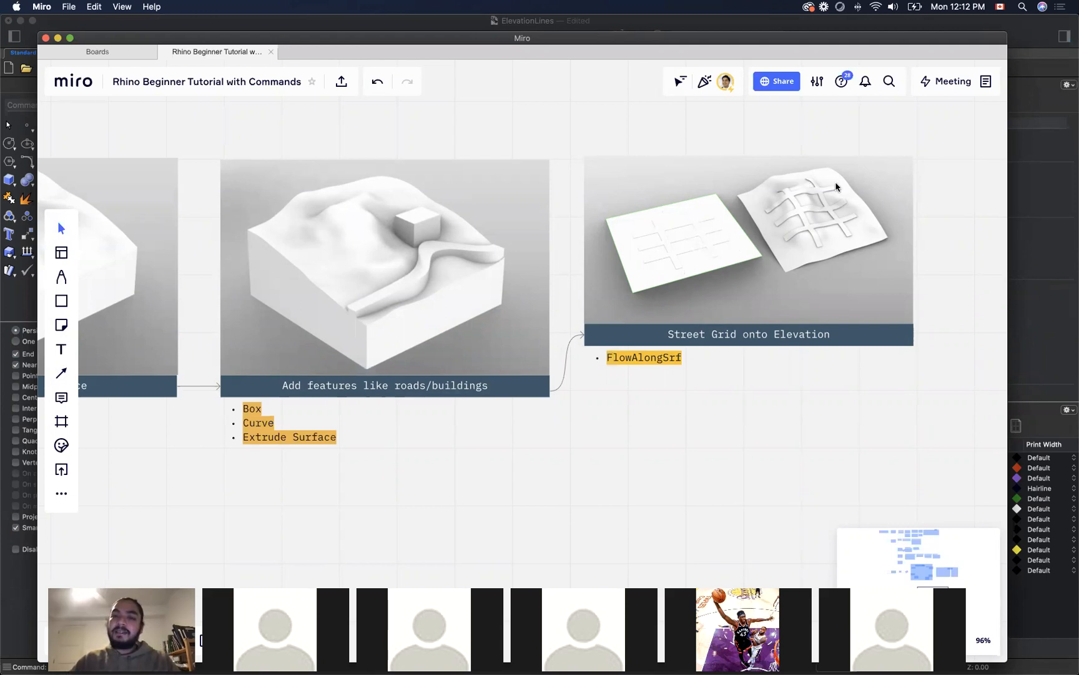
pyautogui.press('super+Tab')
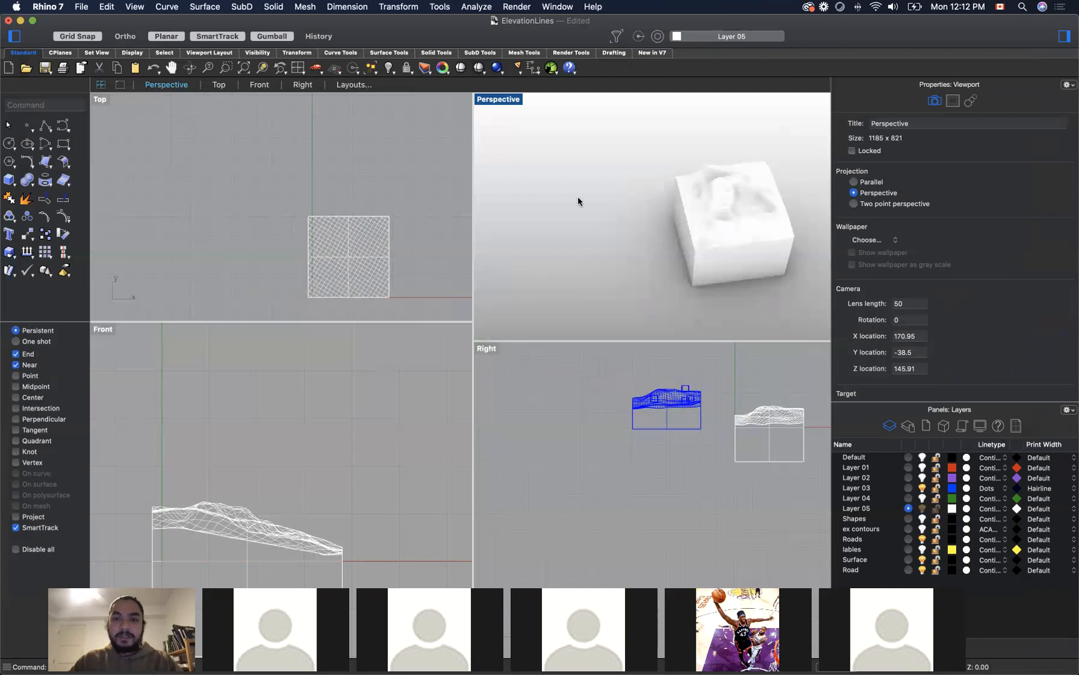
# Step: Draw a rectangle matching the terrain's square footprint in the empty space beside the terrain in the Top view
pyautogui.scroll(-5, 711, 218)
pyautogui.scroll(4, 647, 227)
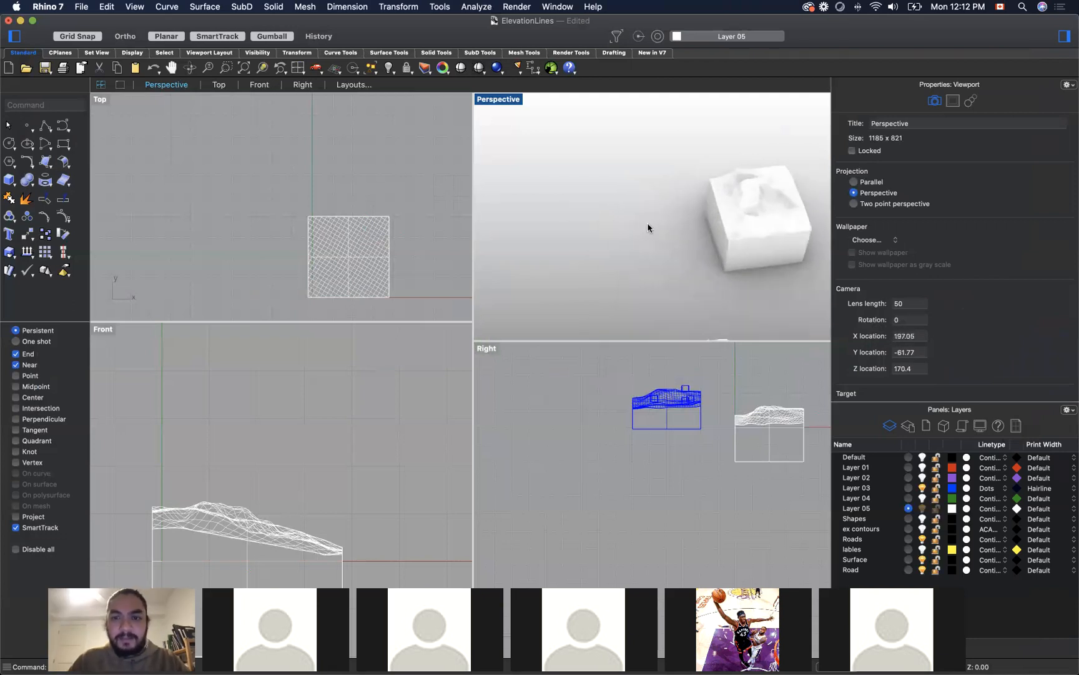
pyautogui.scroll(3, 310, 259)
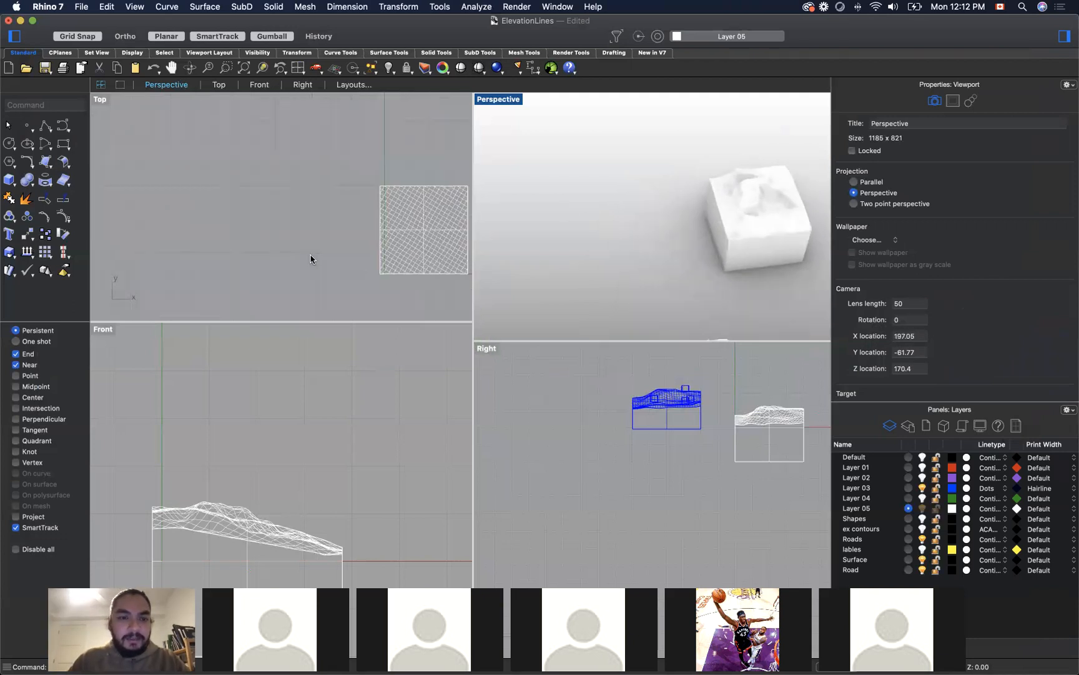
pyautogui.click(69, 145)
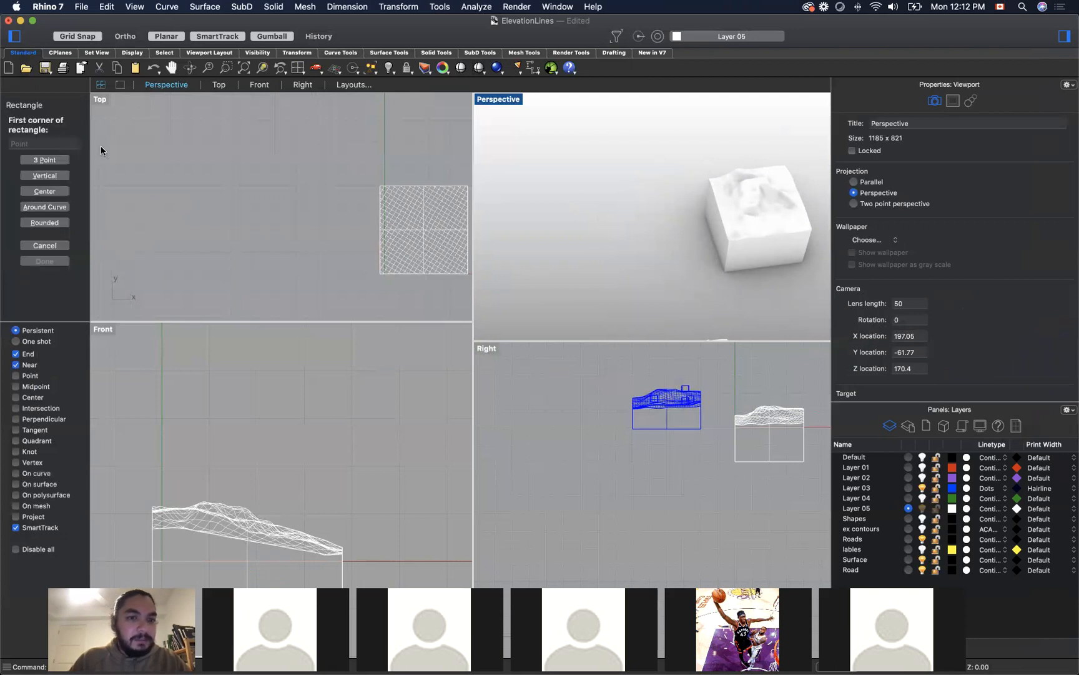
pyautogui.click(341, 185)
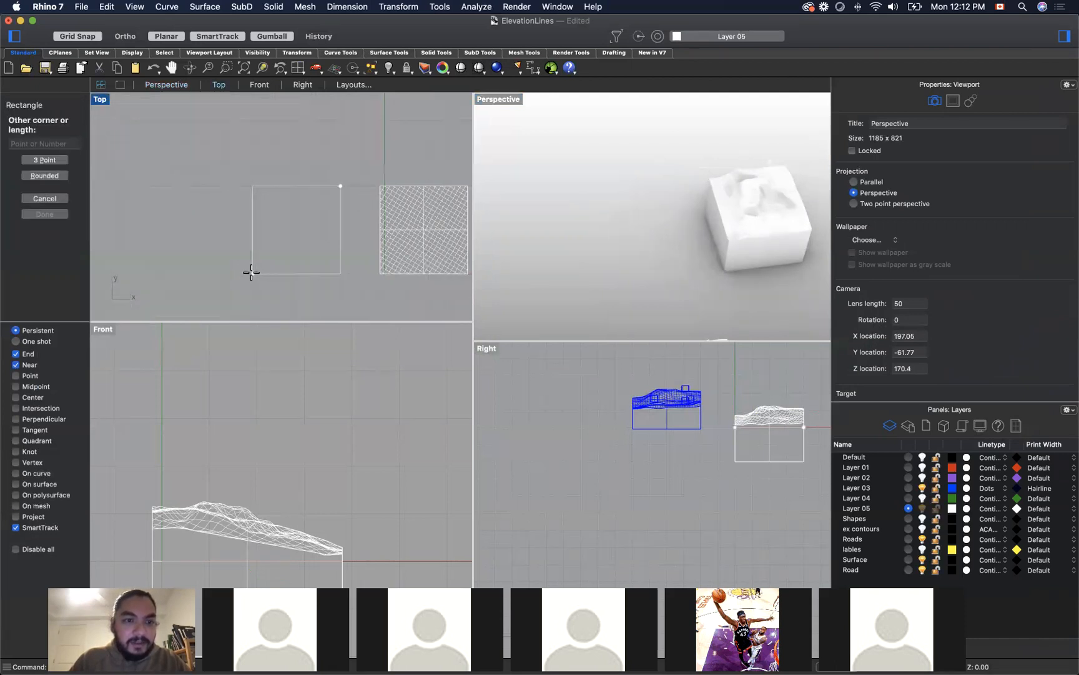
pyautogui.click(252, 273)
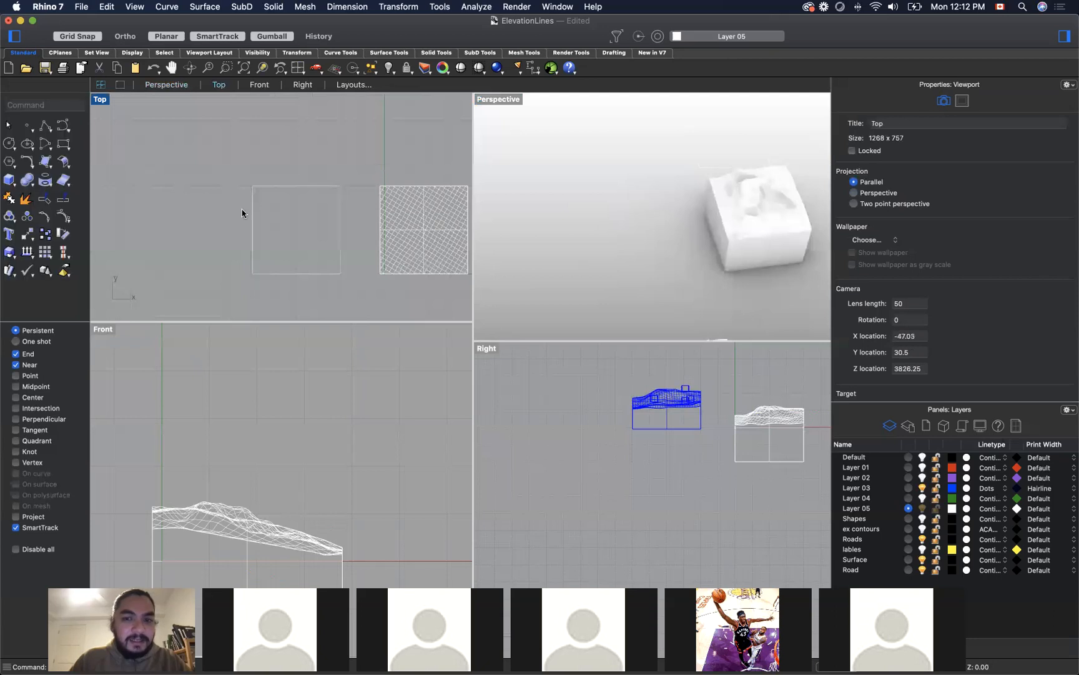
# Step: Create a planar surface from the square rectangle beside the terrain and check it against the terrain block in the Perspective view
pyautogui.click(340, 204)
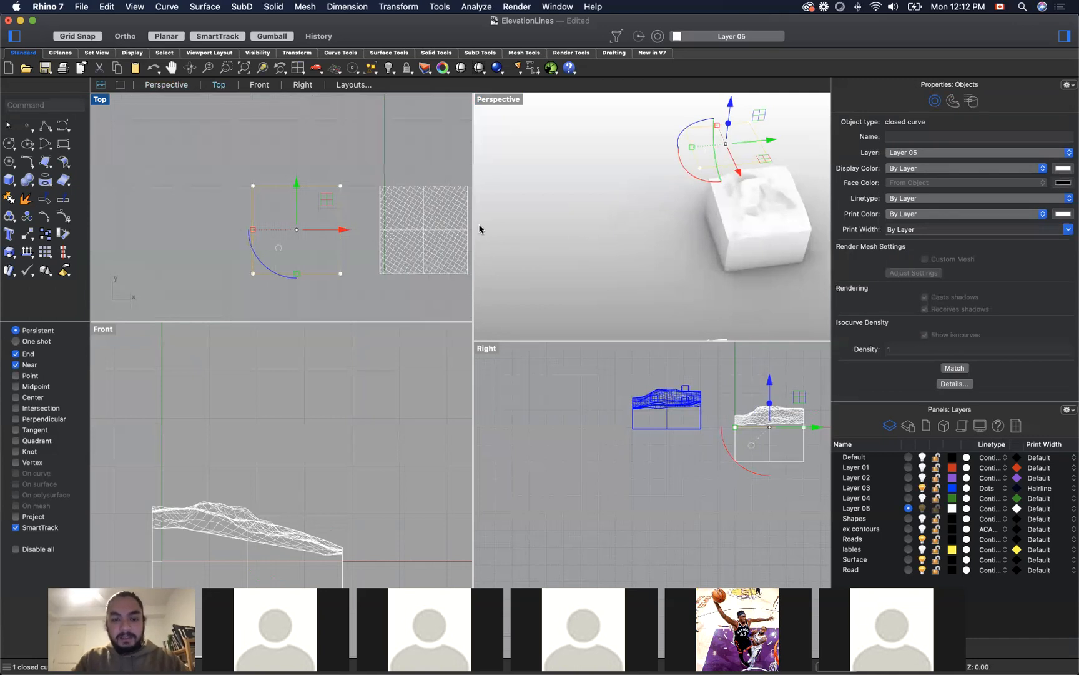
pyautogui.write('Plan')
pyautogui.press('Down')
pyautogui.press('Down')
pyautogui.press('Down')
pyautogui.press('Down')
pyautogui.press('Down')
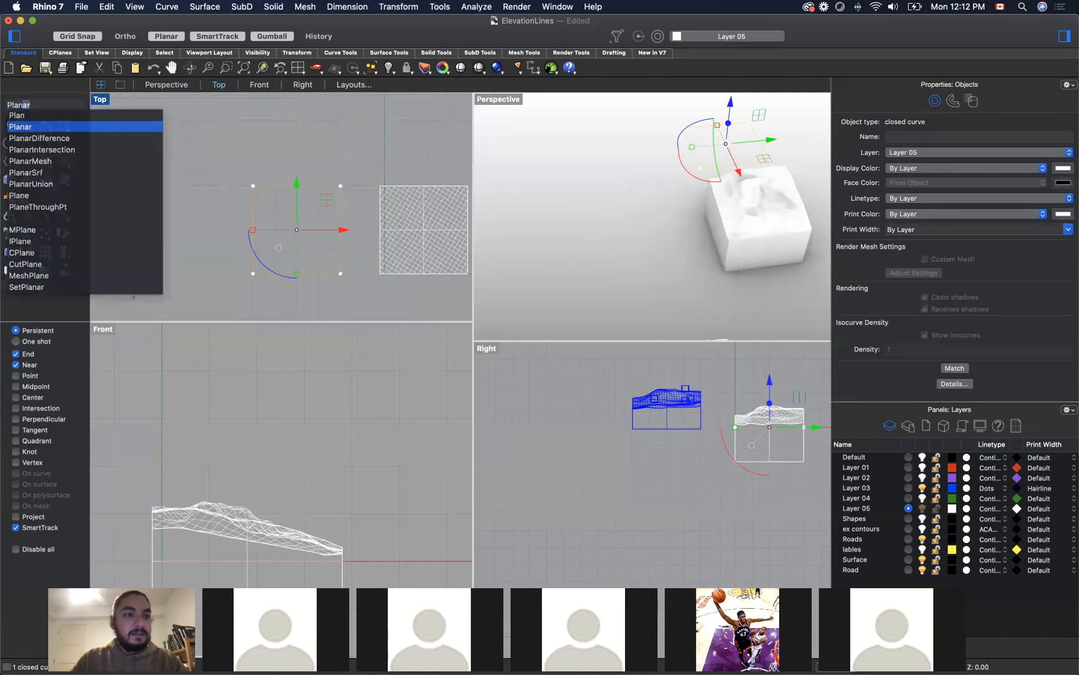
pyautogui.press('Return')
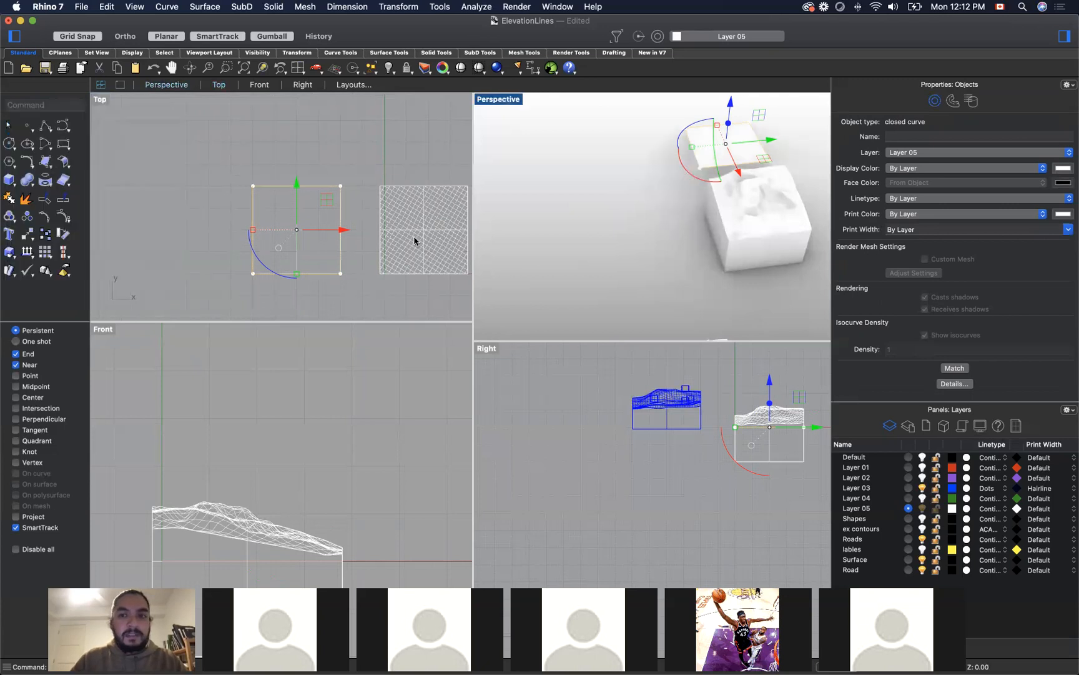
pyautogui.click(576, 200)
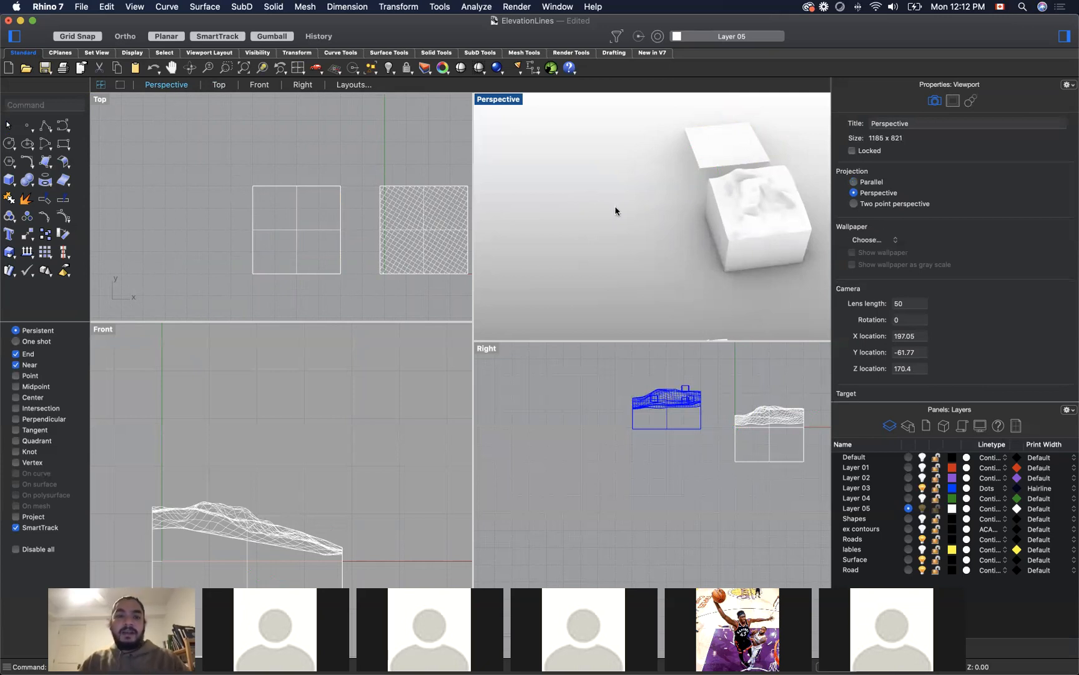
pyautogui.moveTo(617, 217); pyautogui.dragTo(624, 250, button='right')
pyautogui.scroll(-7, 624, 249)
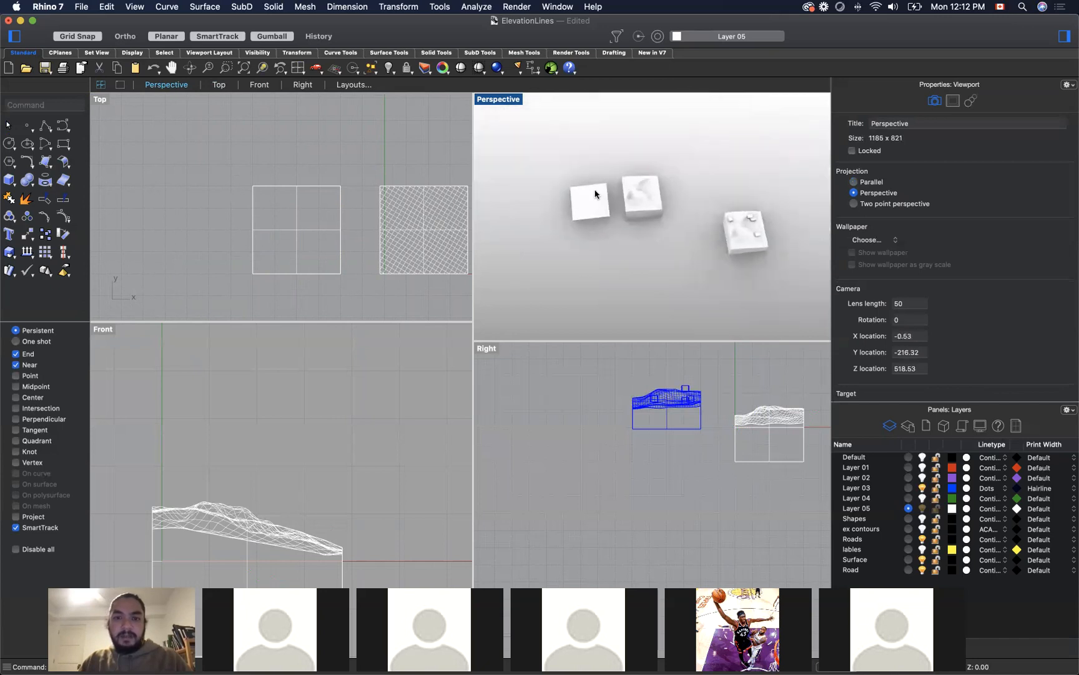
pyautogui.scroll(9, 596, 193)
pyautogui.scroll(1, 596, 193)
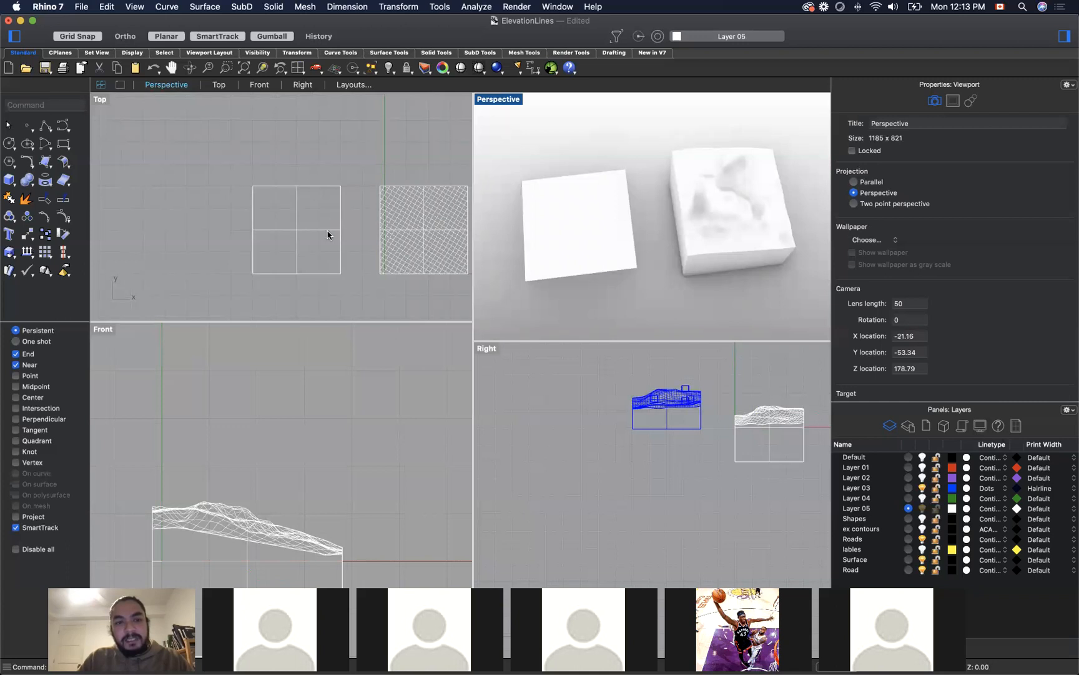
# Step: Import the drawing VermontHouse_V1.dwg and look for its geometry around the terrain in the Top view
pyautogui.click(206, 186)
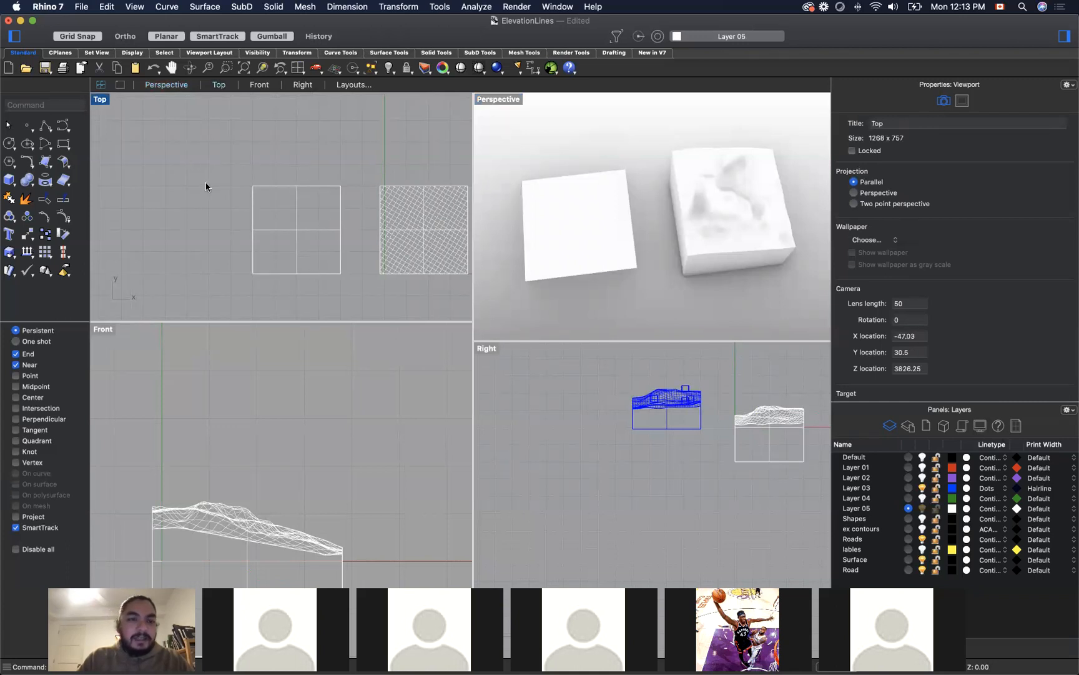
pyautogui.click(83, 6)
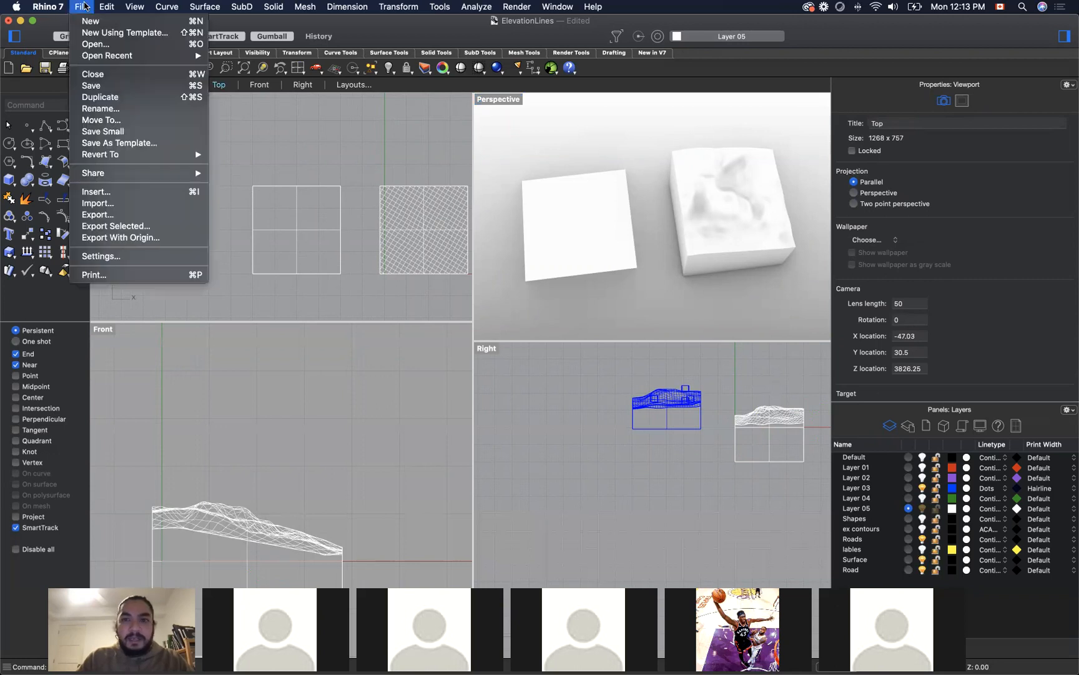
pyautogui.click(131, 205)
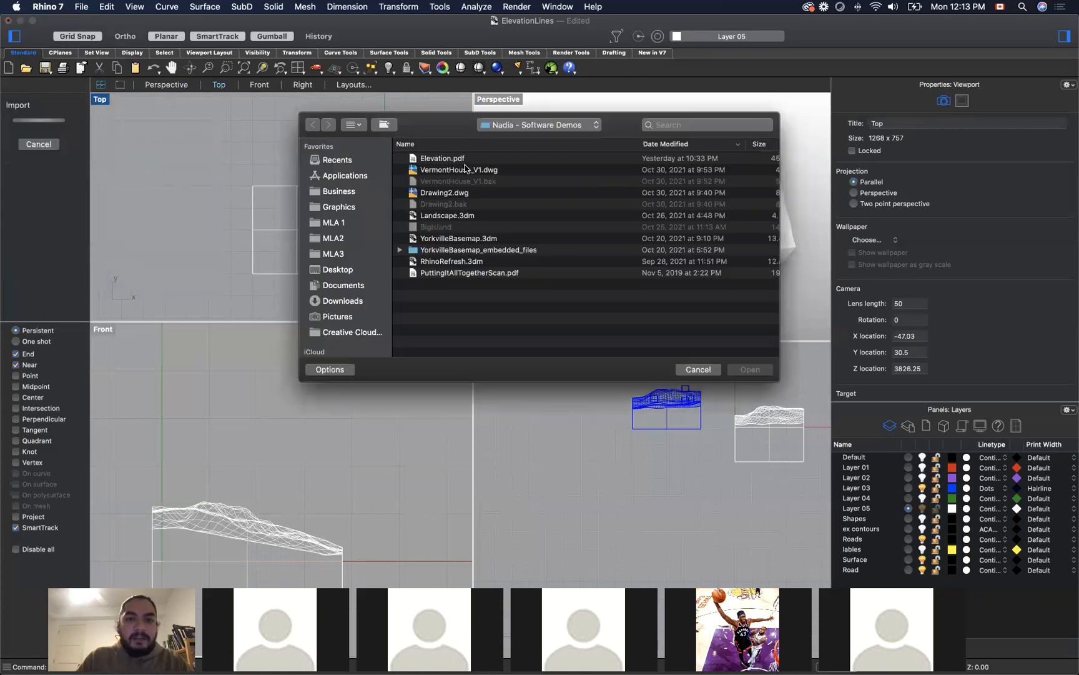
pyautogui.click(488, 171)
pyautogui.click(751, 372)
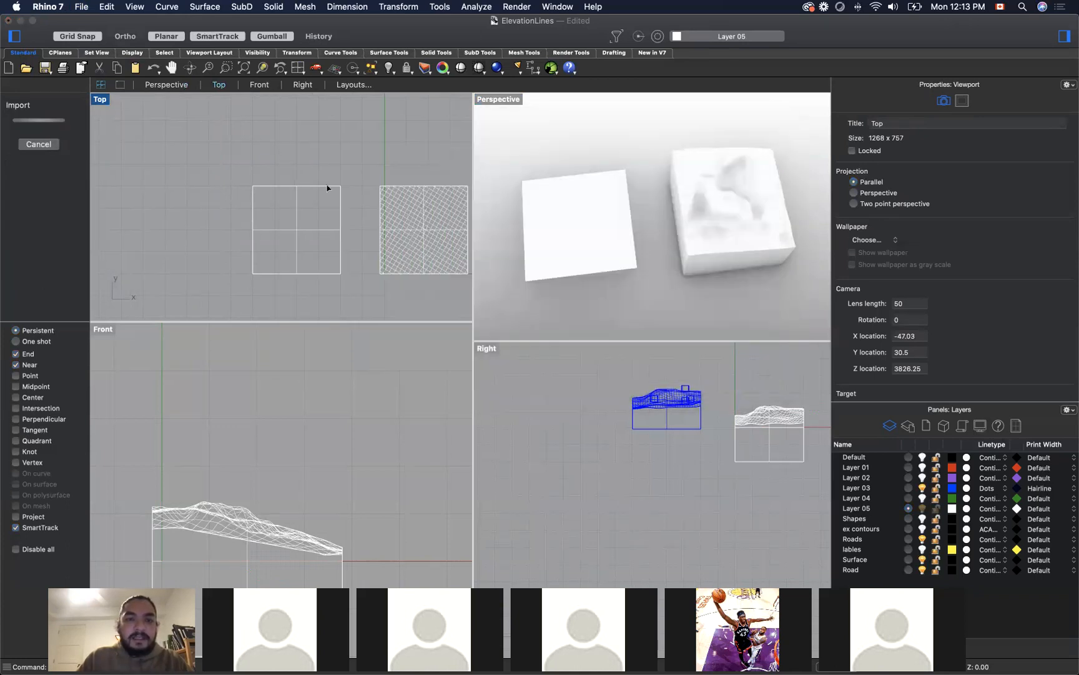
pyautogui.click(646, 371)
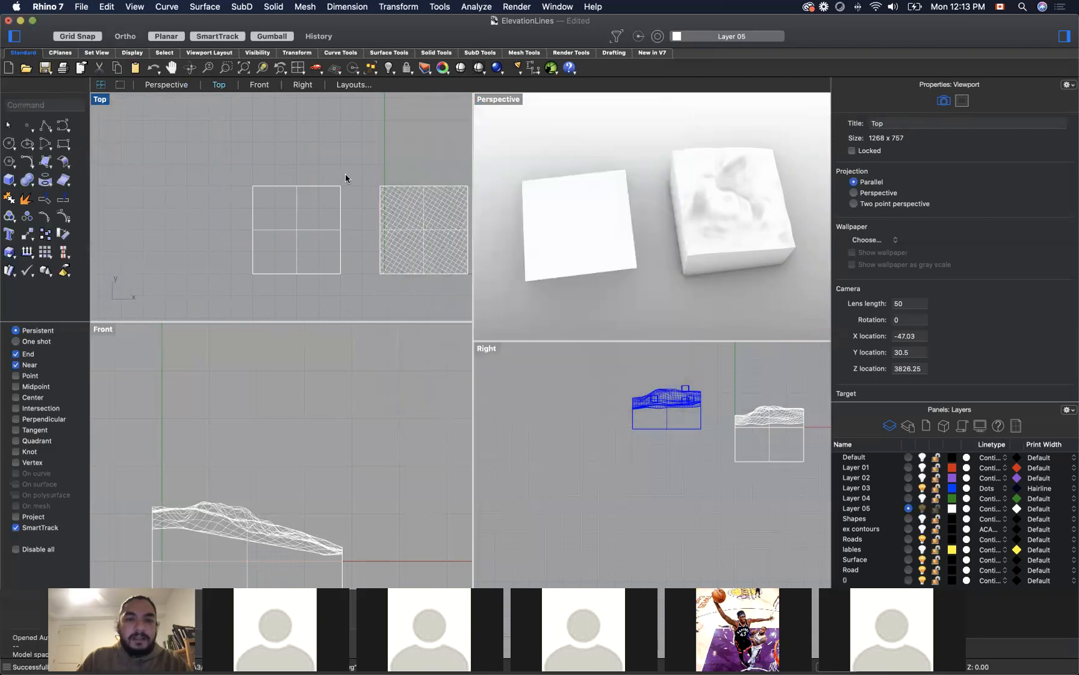
pyautogui.scroll(-3, 342, 167)
pyautogui.scroll(-3, 348, 171)
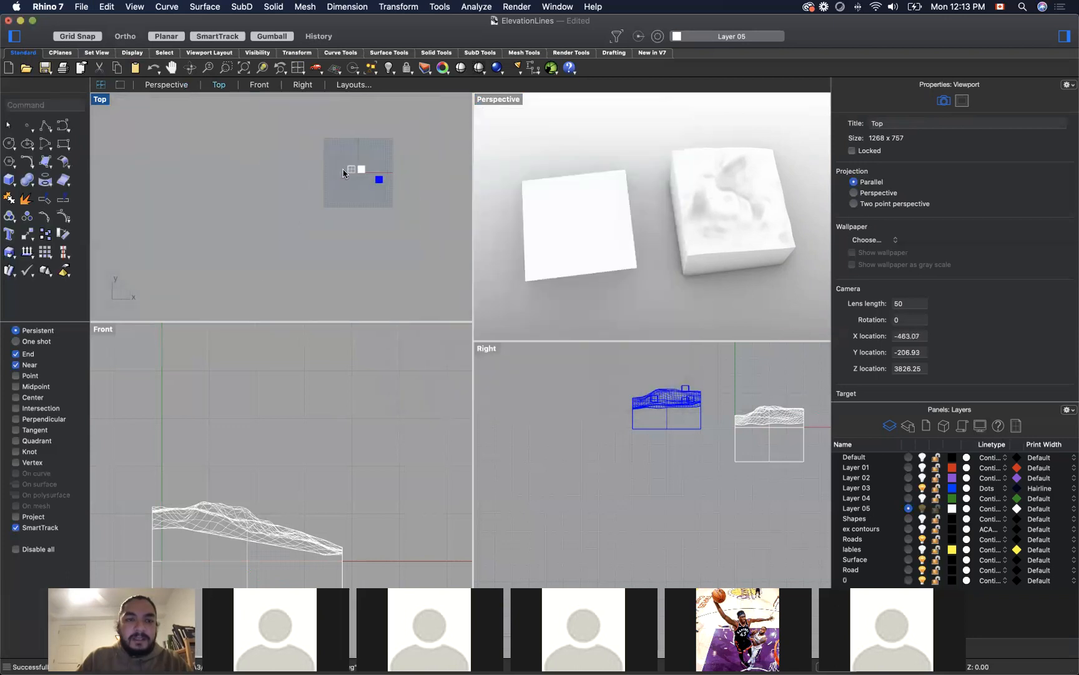
pyautogui.scroll(4, 353, 173)
pyautogui.scroll(2, 369, 206)
pyautogui.scroll(-4, 332, 157)
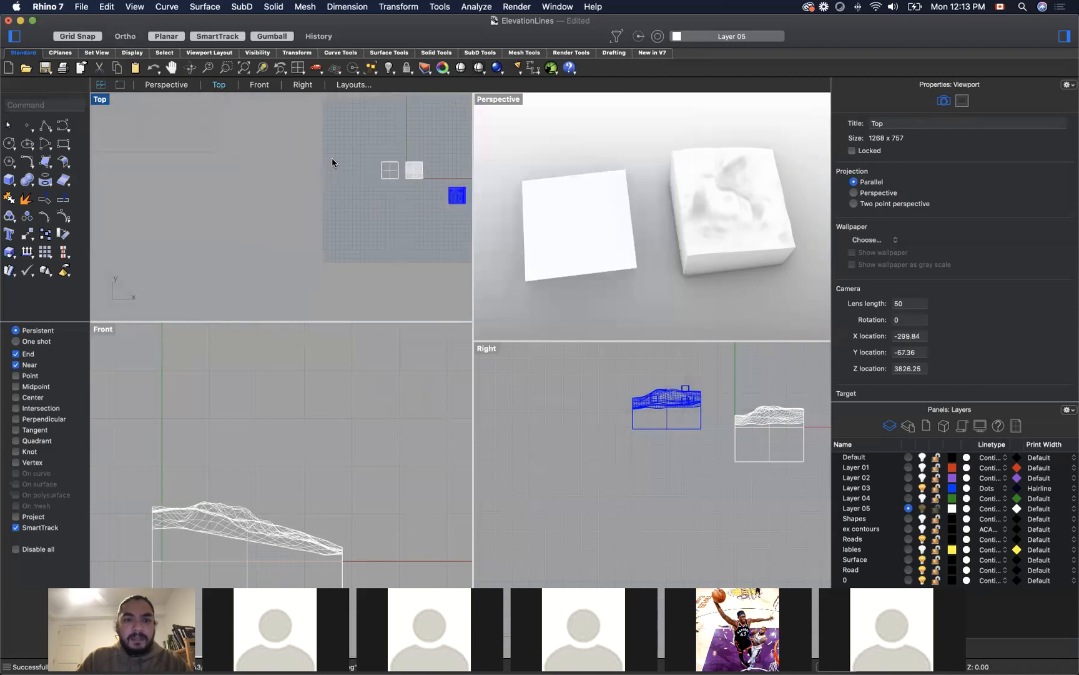
# Step: Turn on the ex contours layer to inspect the contours over the terrain, and undo that layer change
pyautogui.click(923, 529)
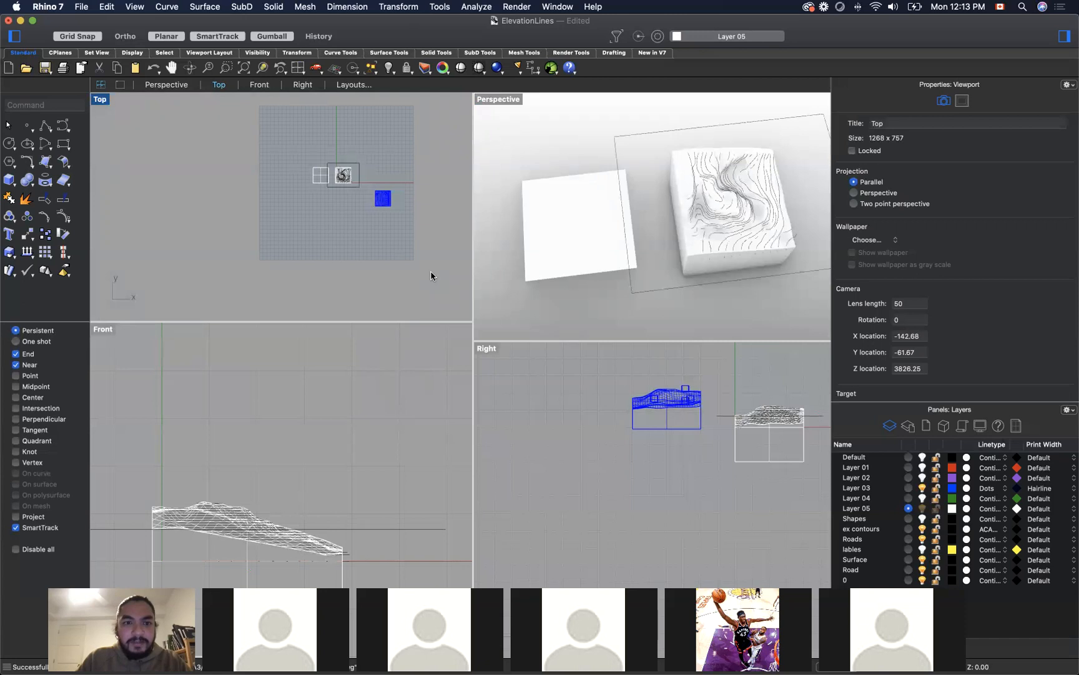
pyautogui.scroll(5, 316, 140)
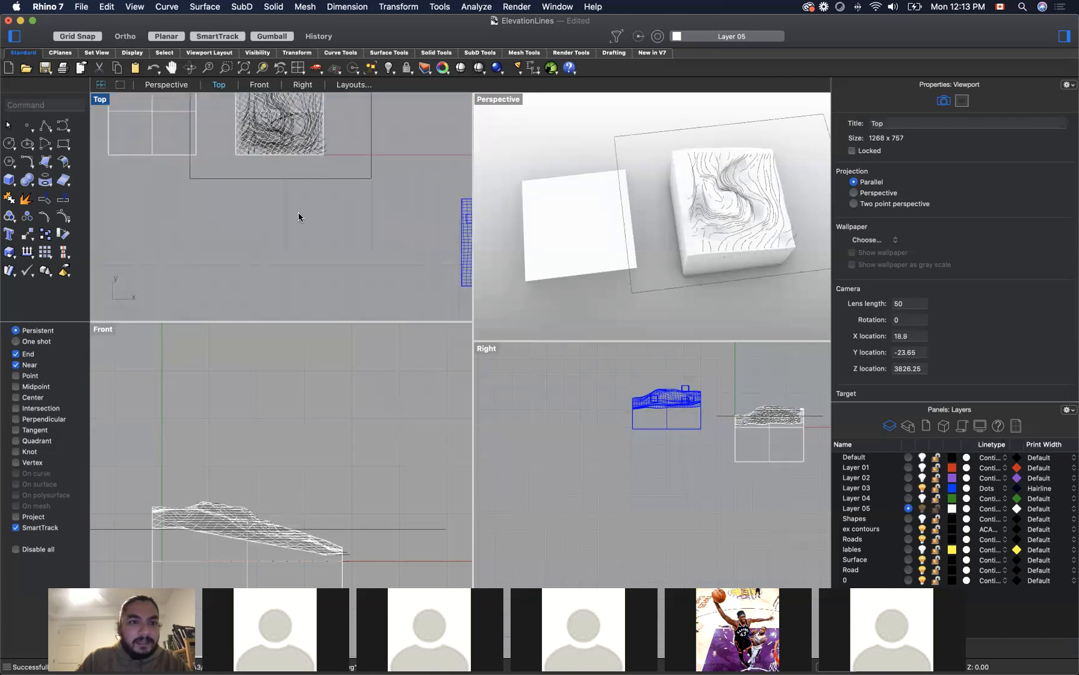
pyautogui.scroll(-8, 303, 222)
pyautogui.scroll(12, 279, 176)
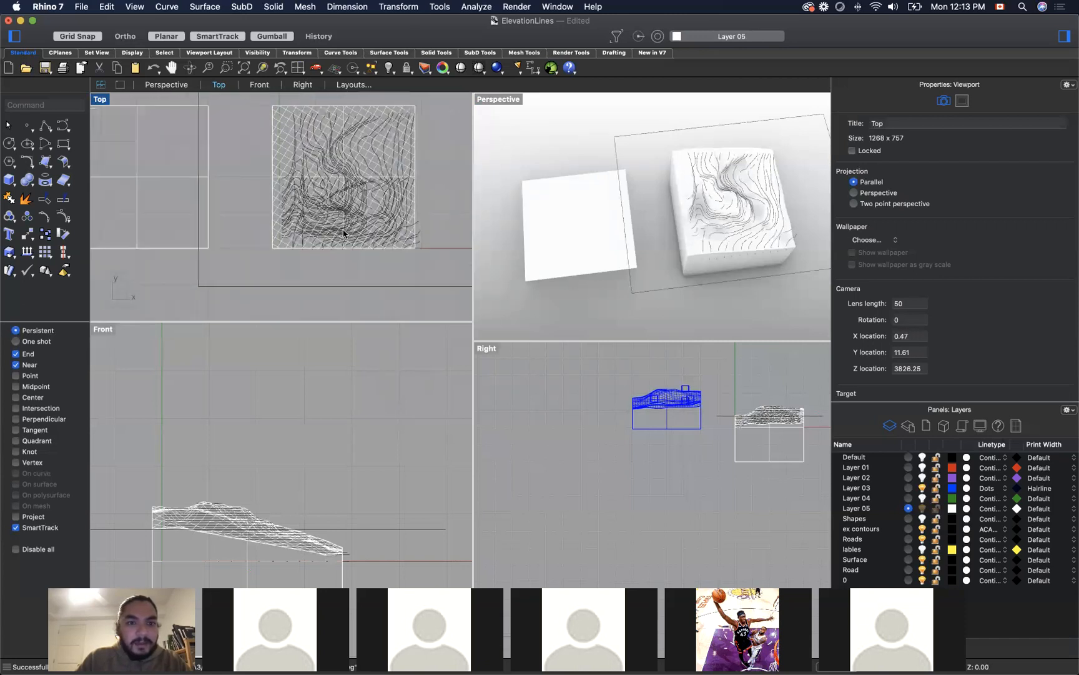
pyautogui.click(343, 233)
pyautogui.click(445, 211)
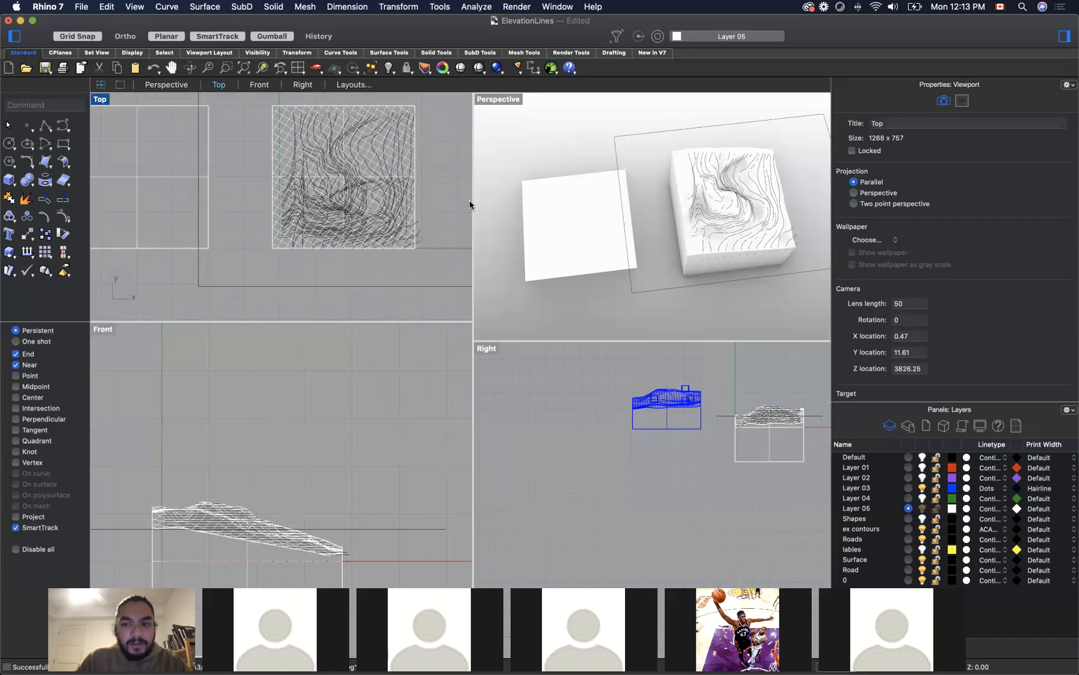
pyautogui.press('super+z')
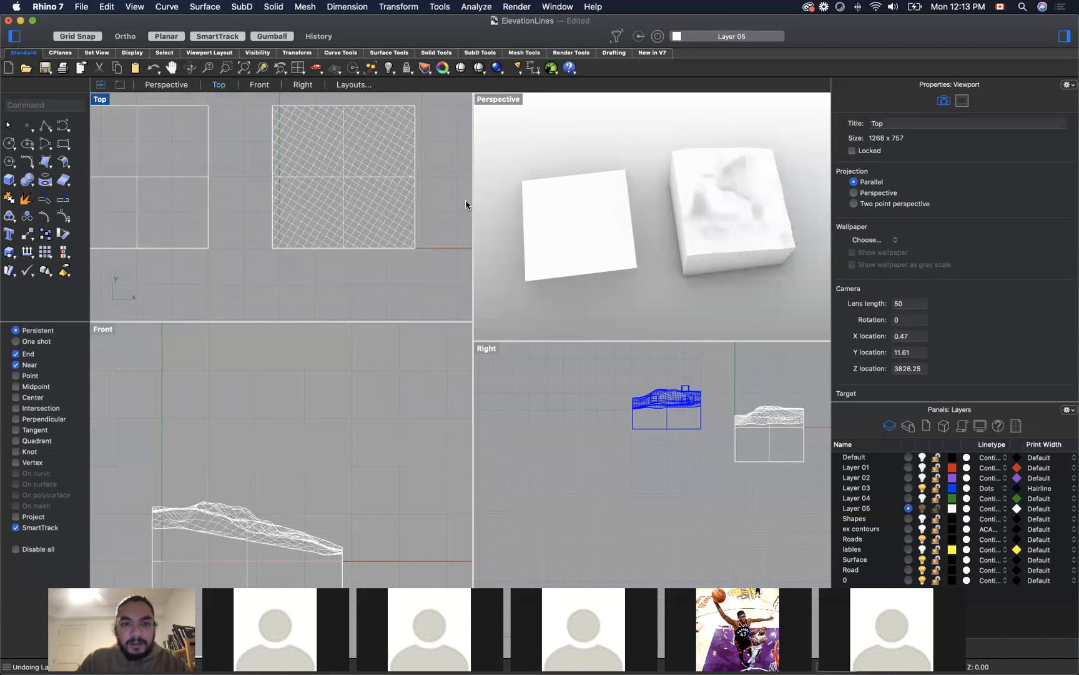
# Step: Undo the drawing import, make ex contours the current layer, and check the existing contours on the terrain
pyautogui.click(908, 529)
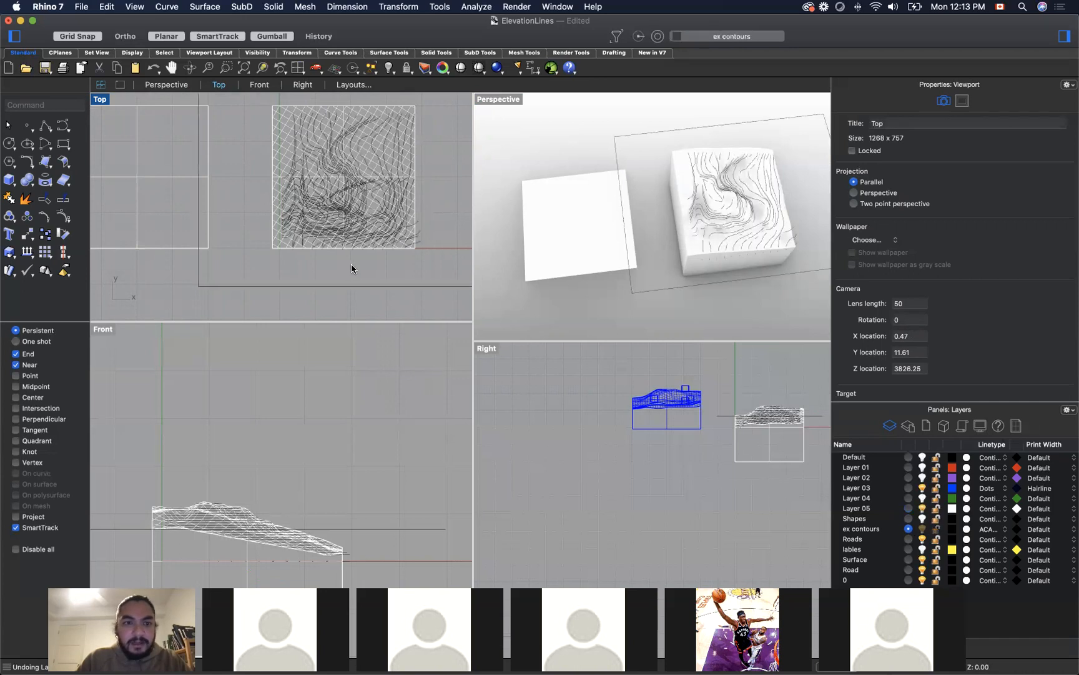
pyautogui.press('super+z')
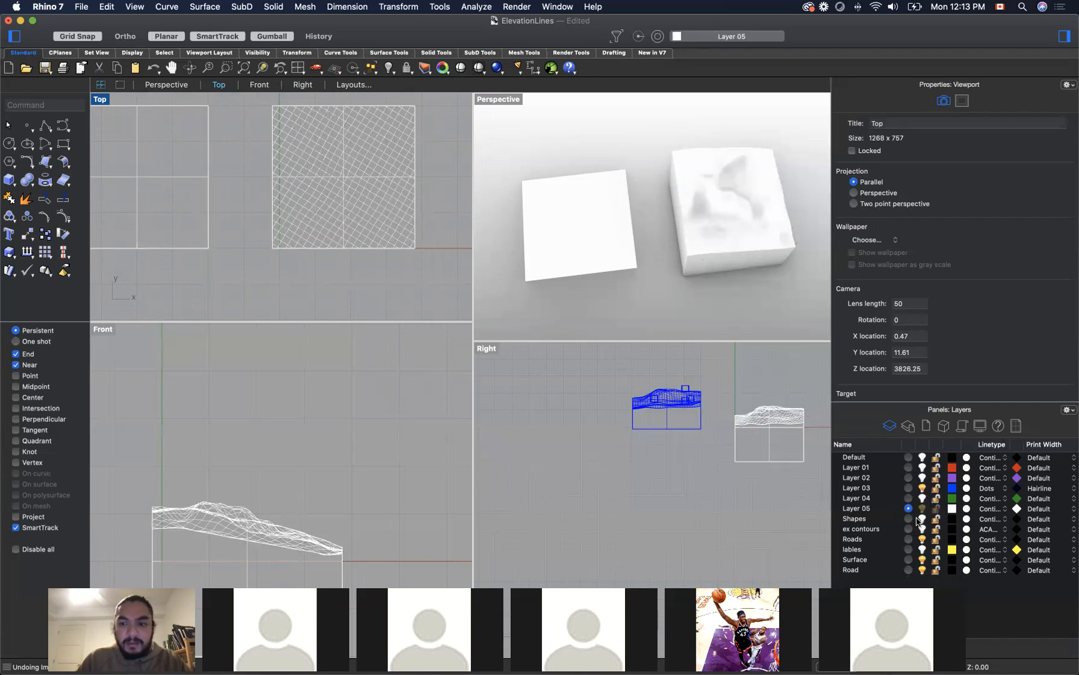
pyautogui.click(908, 529)
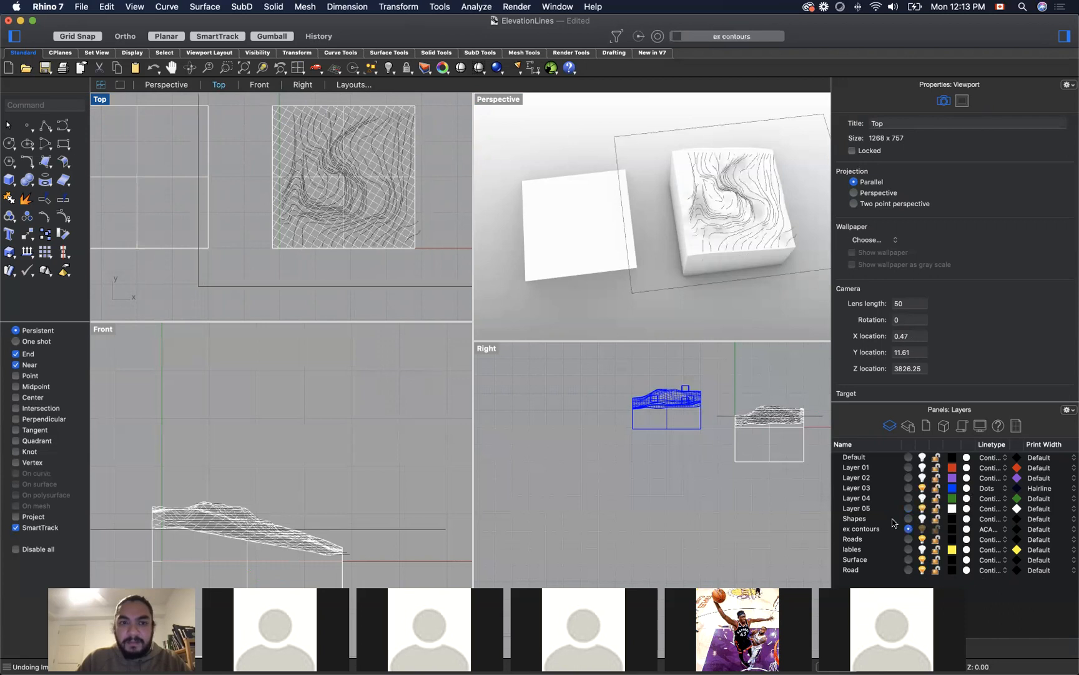
pyautogui.scroll(-3, 462, 244)
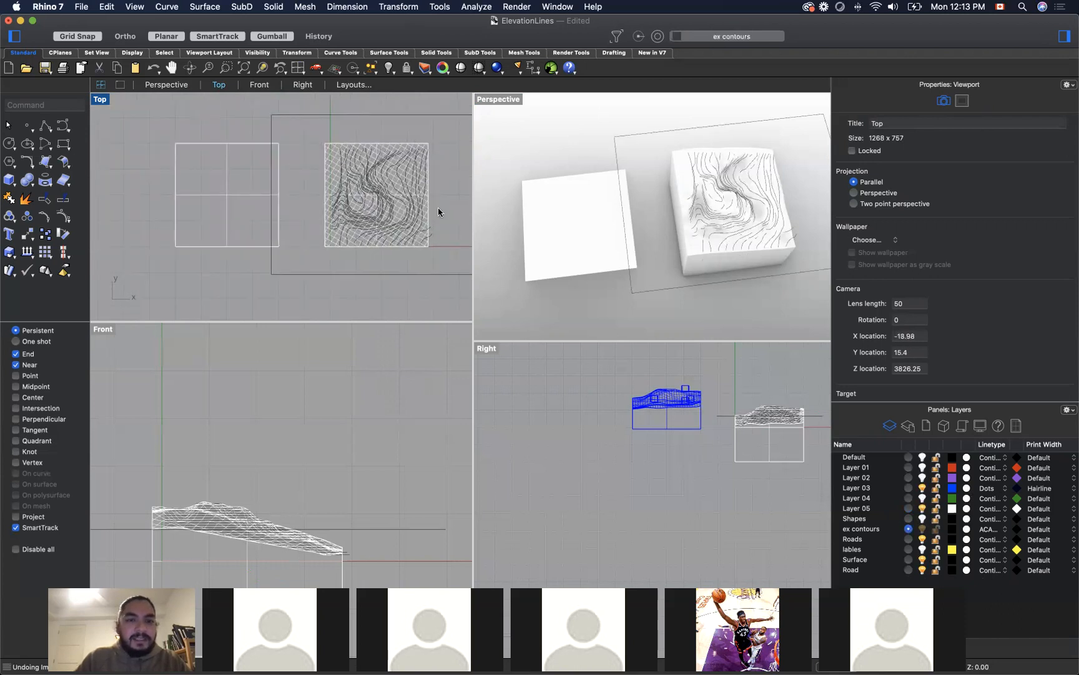
pyautogui.scroll(5, 341, 181)
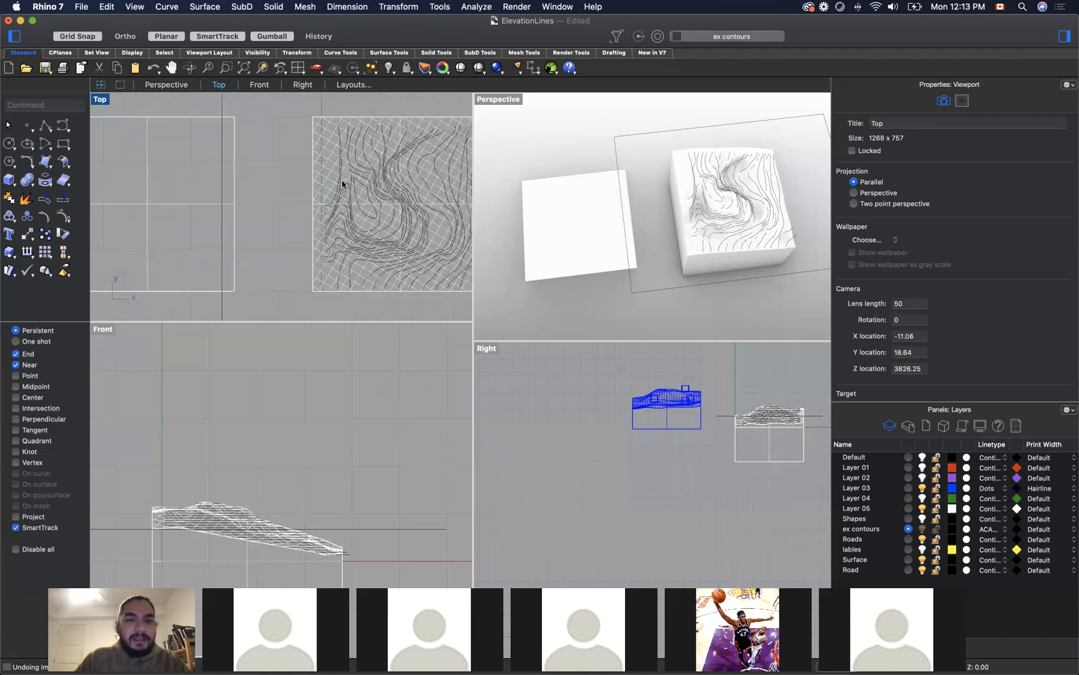
pyautogui.scroll(-6, 336, 181)
pyautogui.scroll(1, 424, 188)
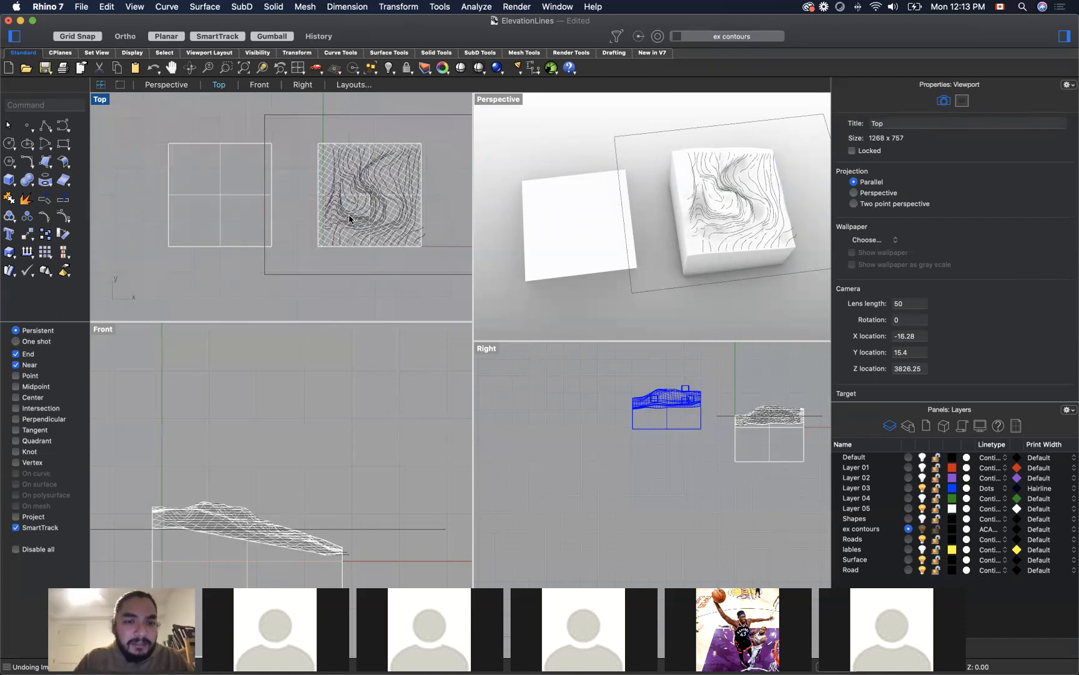
pyautogui.scroll(3, 373, 166)
pyautogui.scroll(-3, 374, 166)
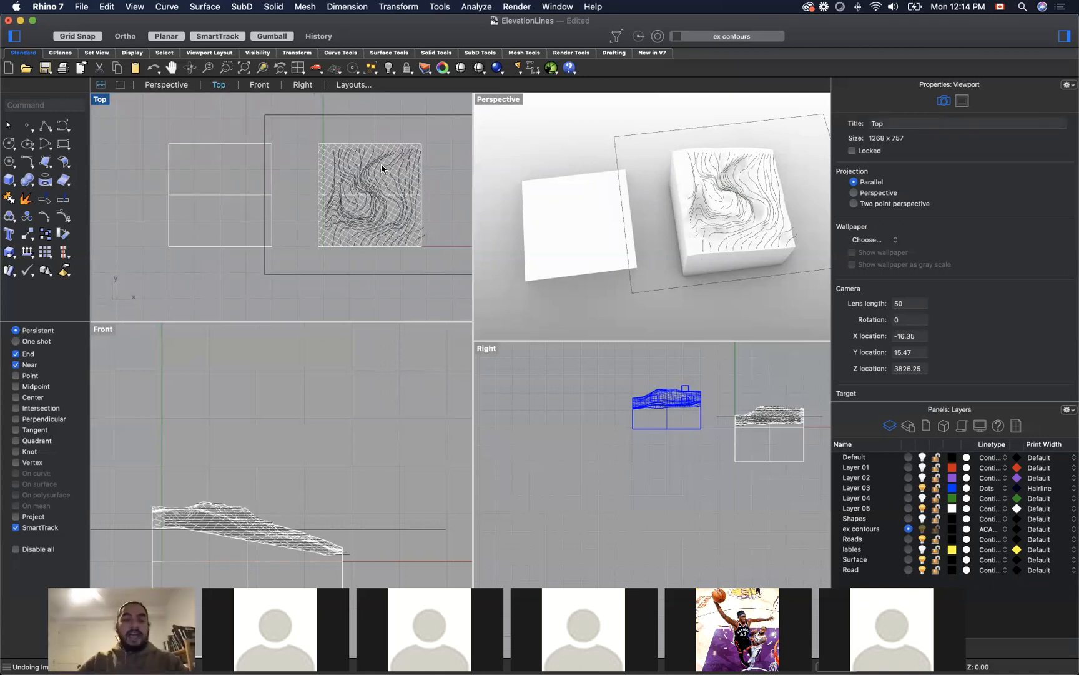
# Step: Import VermontHouse_V1.dwg again and move its contour curves onto the flat square surface beside the terrain
pyautogui.click(80, 7)
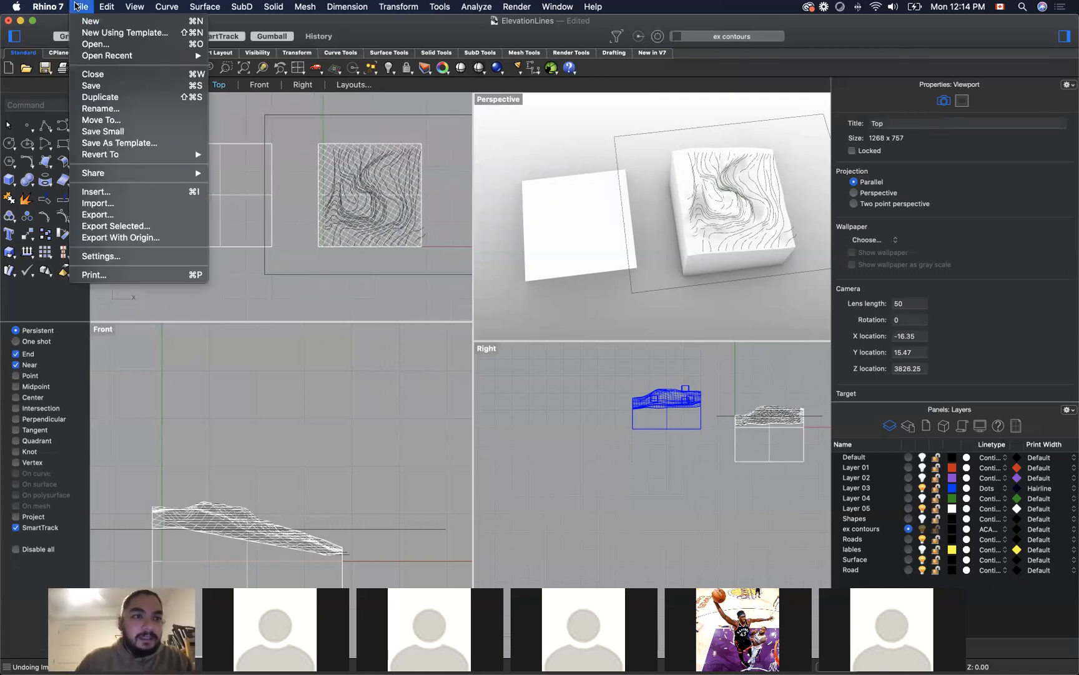
pyautogui.click(151, 205)
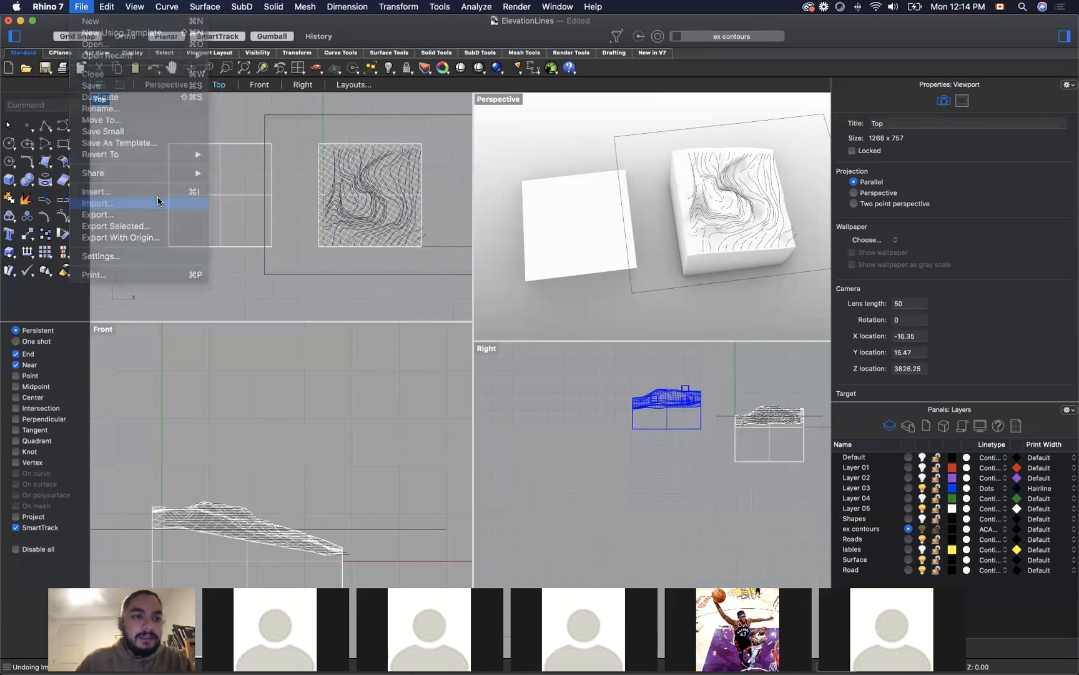
pyautogui.click(461, 170)
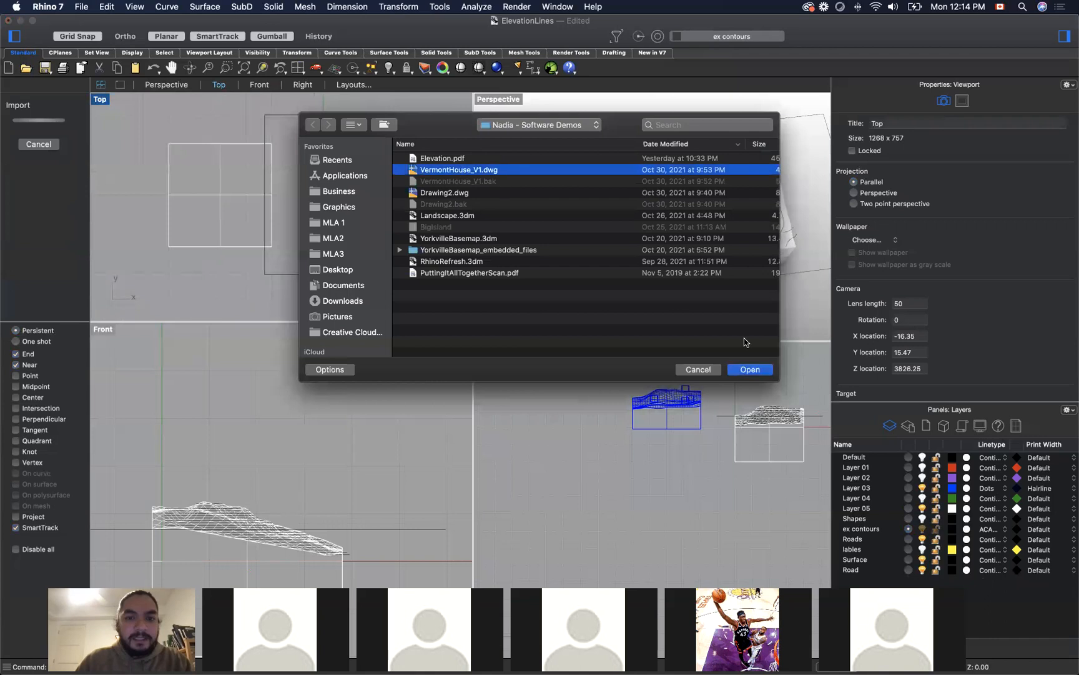
pyautogui.click(750, 369)
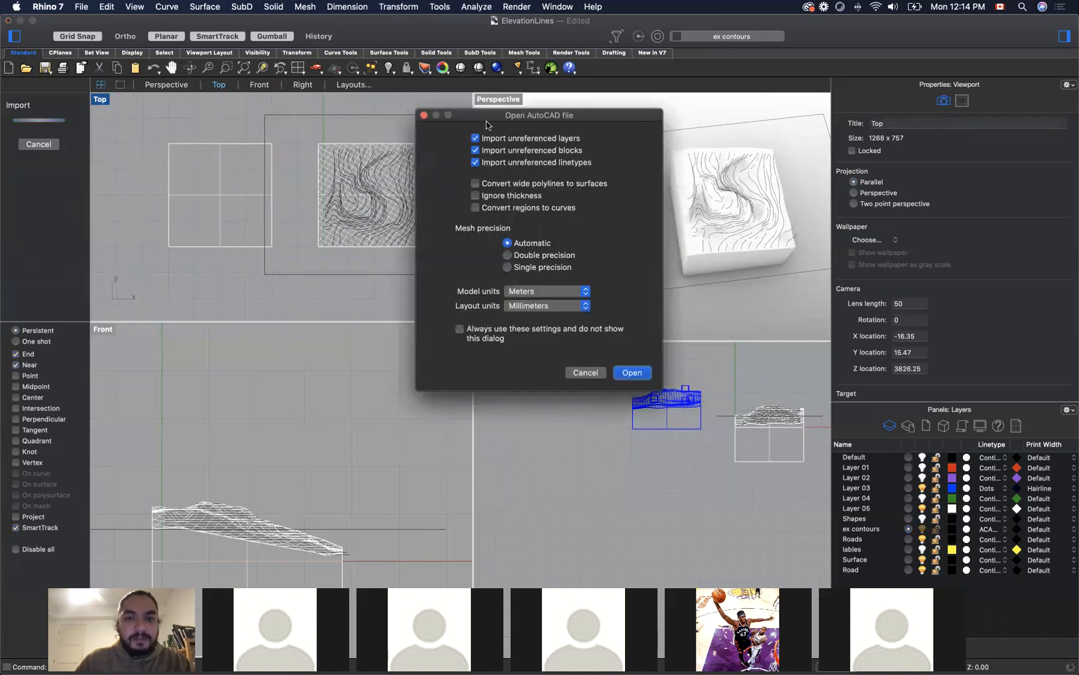
pyautogui.click(632, 372)
pyautogui.moveTo(418, 222); pyautogui.dragTo(259, 234)
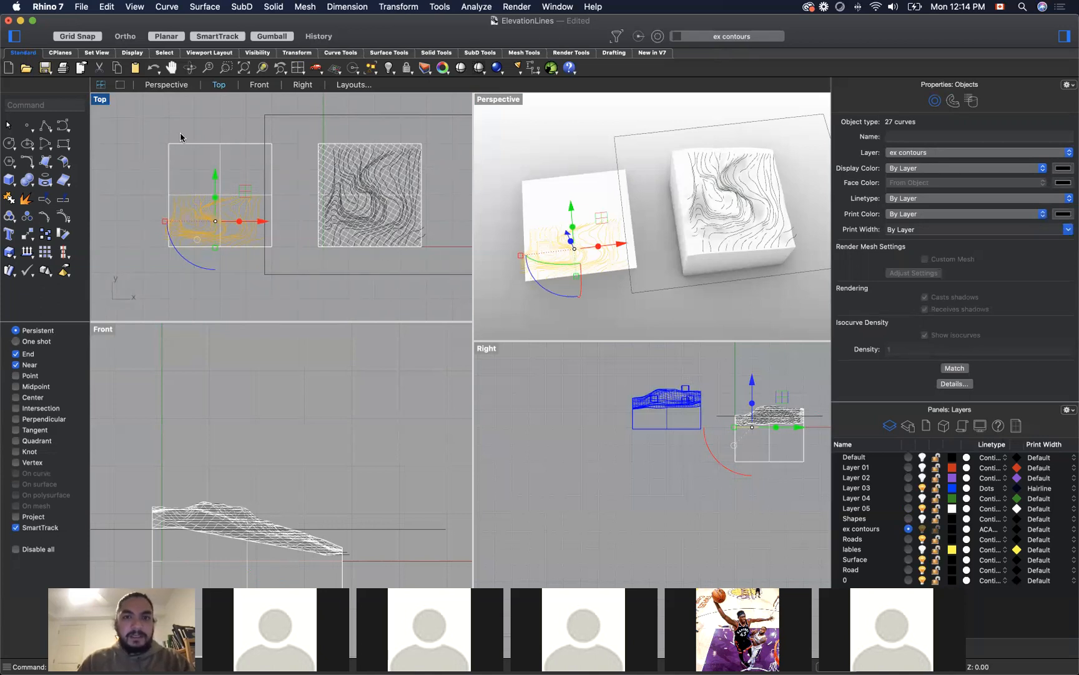
# Step: Scale the imported contour curves up from the flat surface's lower-left corner until they cover the whole square
pyautogui.write('scale')
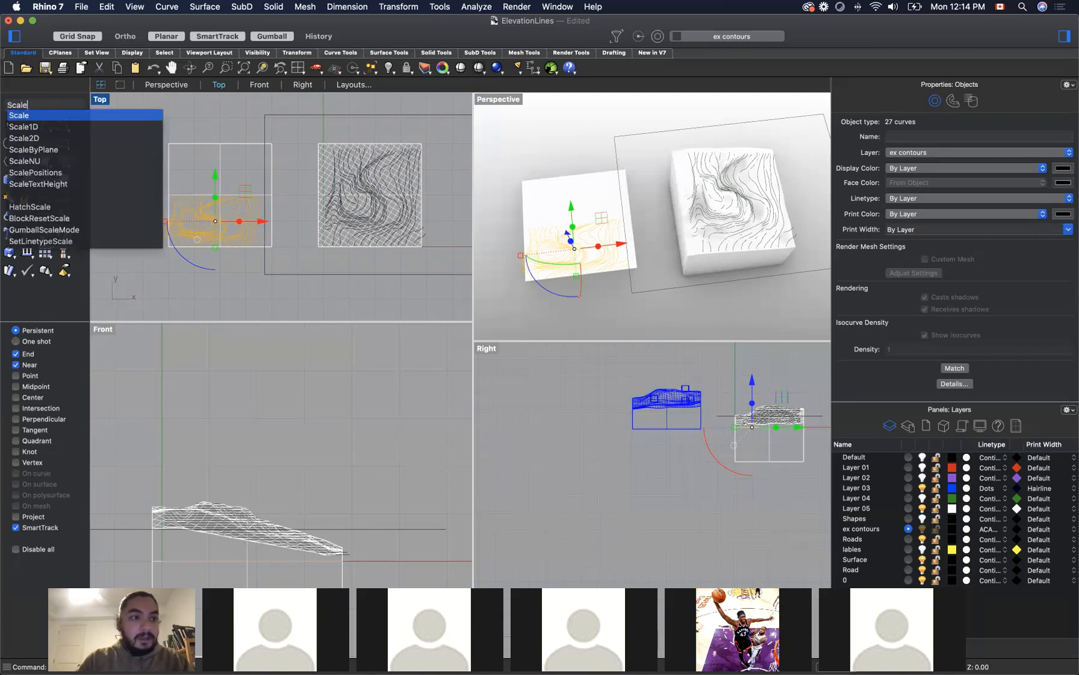
pyautogui.press('Return')
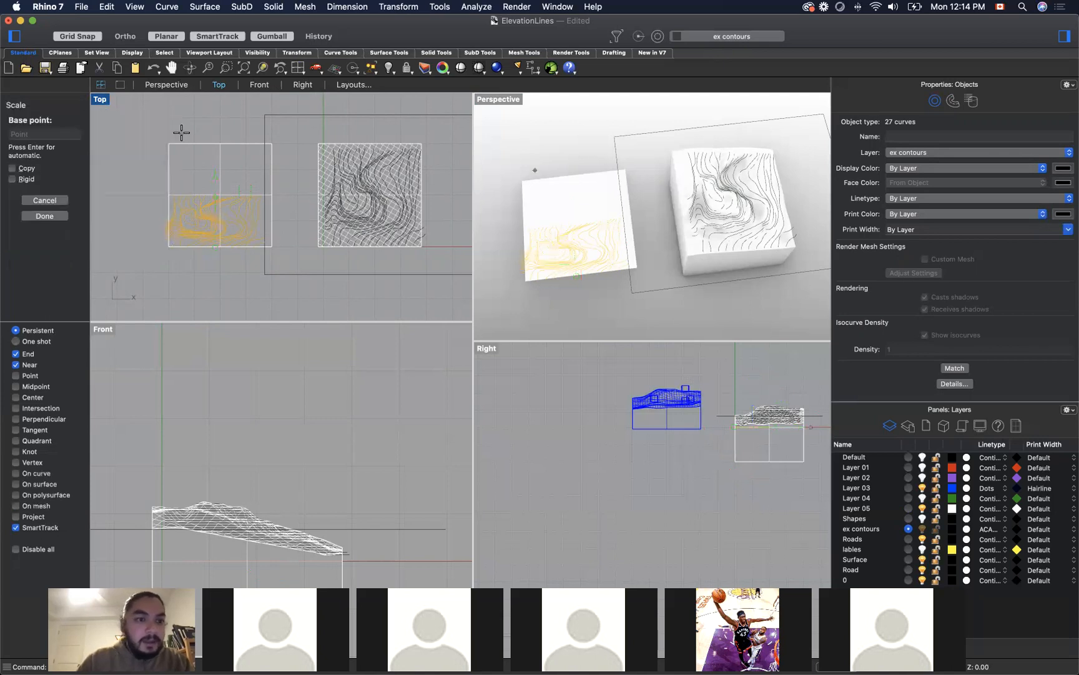
pyautogui.click(168, 245)
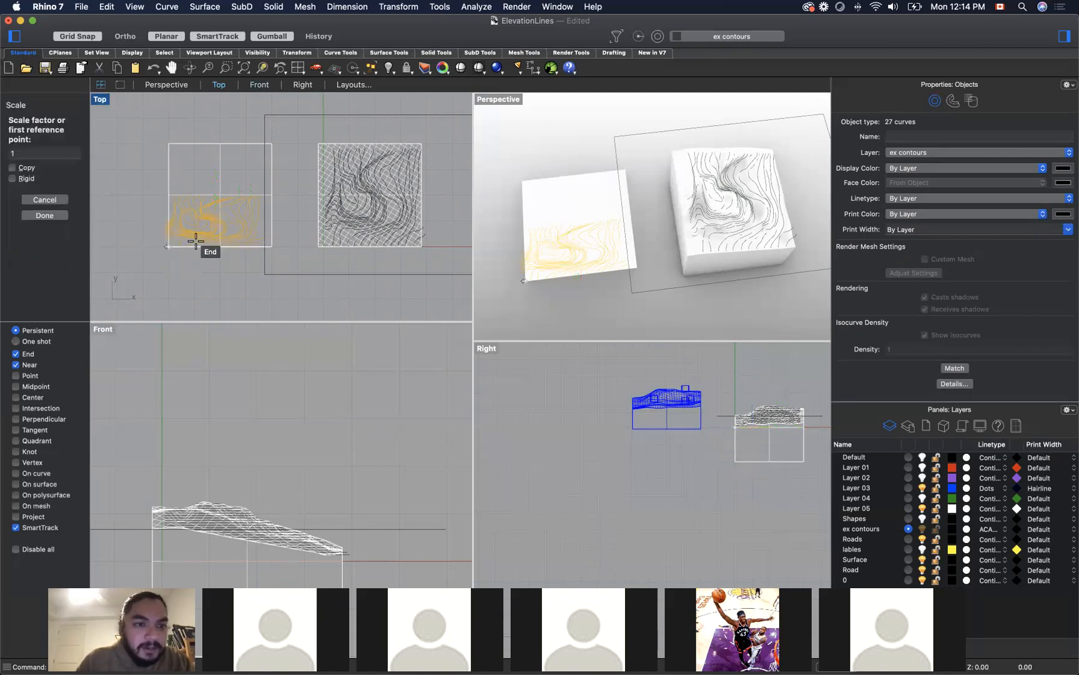
pyautogui.click(265, 246)
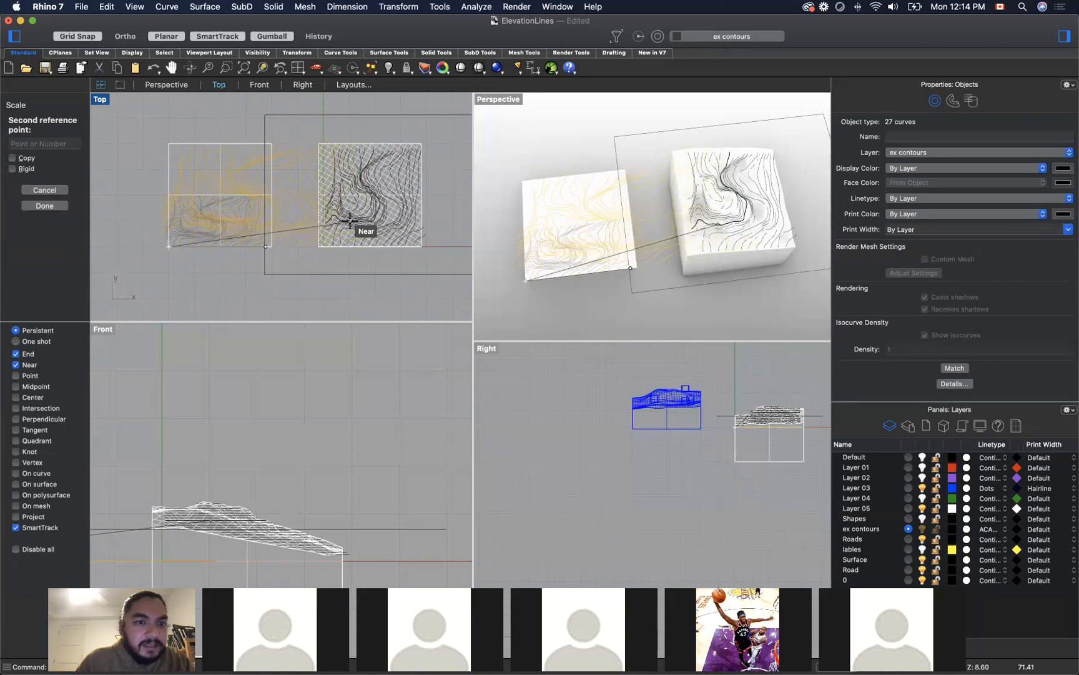
pyautogui.press('Escape')
pyautogui.click(152, 128)
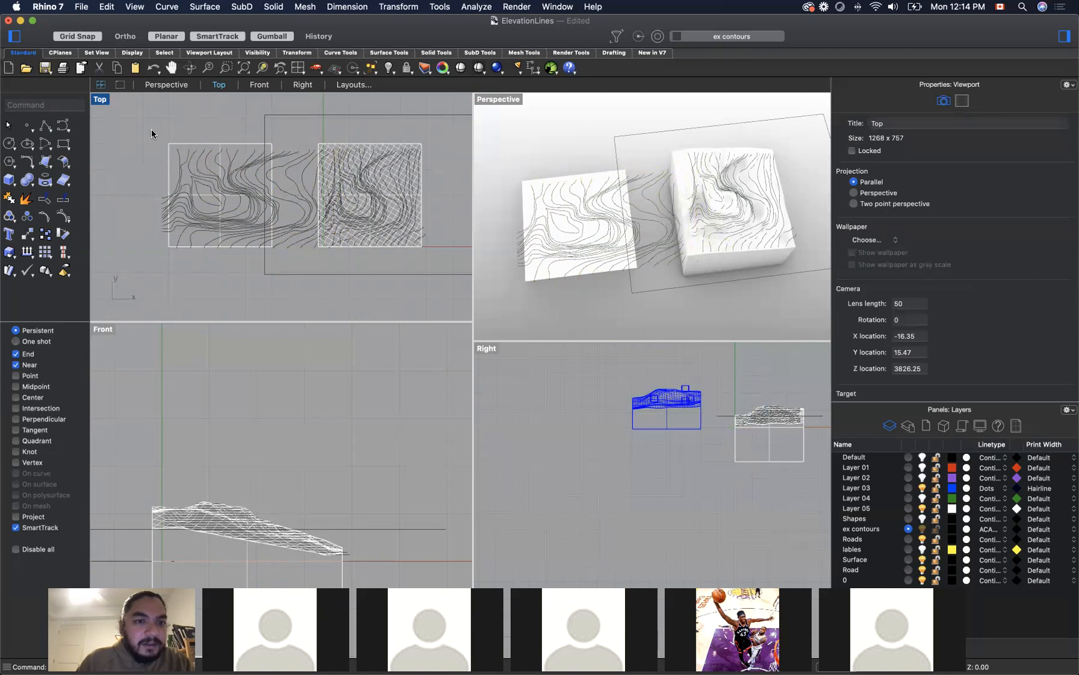
# Step: Undo the contour scaling, and move the flat square surface together with its imported contours farther away from the terrain block
pyautogui.press('super+z')
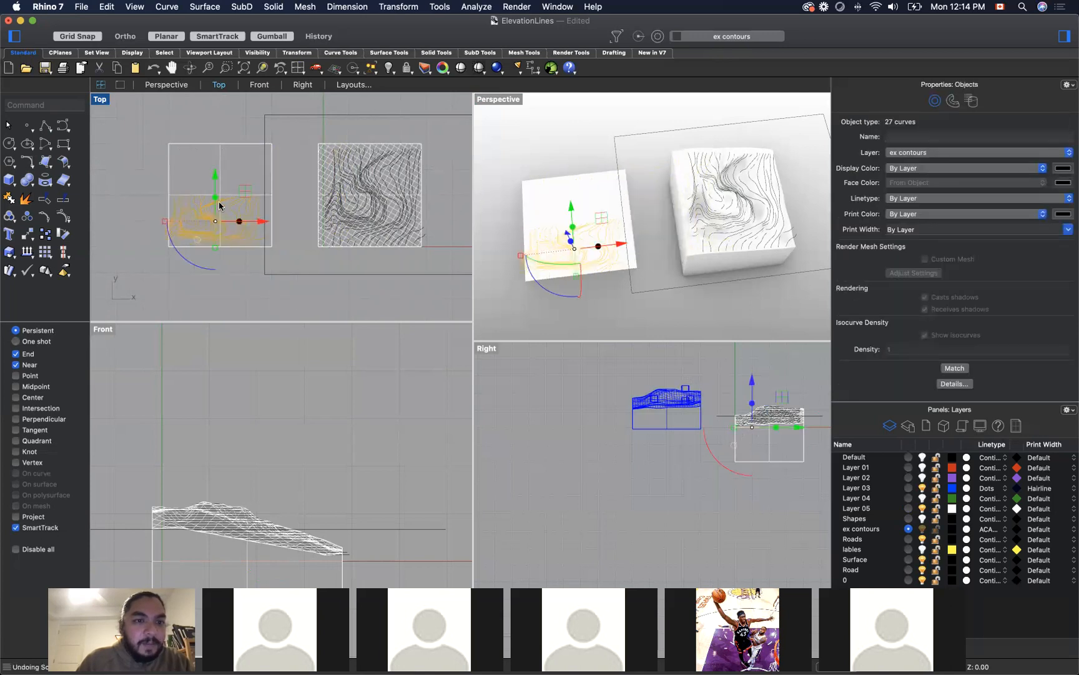
pyautogui.moveTo(144, 130); pyautogui.dragTo(281, 258)
pyautogui.moveTo(269, 204); pyautogui.dragTo(178, 204)
pyautogui.scroll(-3, 433, 212)
pyautogui.scroll(5, 194, 187)
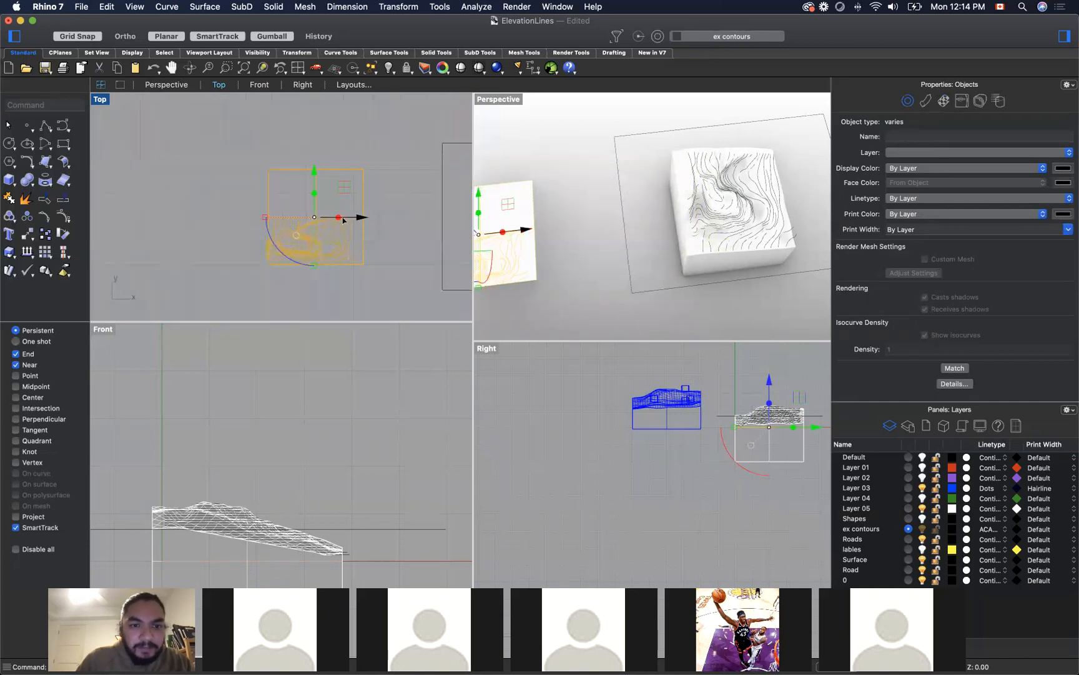
pyautogui.moveTo(342, 217); pyautogui.dragTo(305, 217)
pyautogui.click(394, 220)
# Step: Scale the imported contour curves up from the flat surface's lower-left corner until they span the square's full height
pyautogui.click(263, 205)
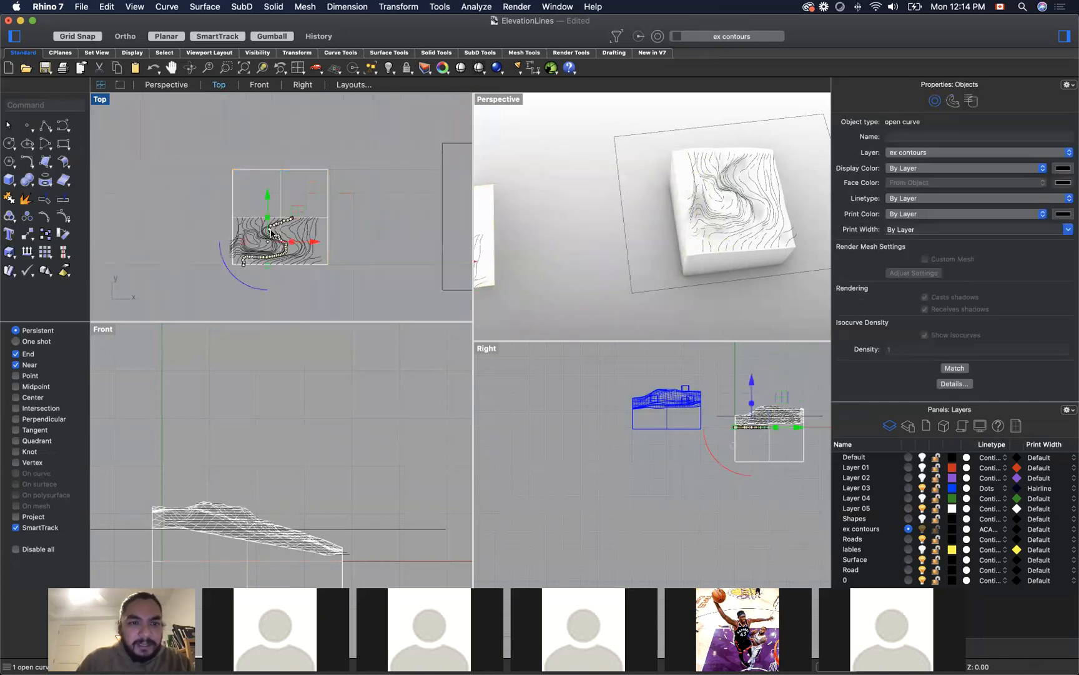
pyautogui.click(393, 289)
pyautogui.moveTo(353, 284)
pyautogui.mouseDown()
pyautogui.moveTo(206, 207)
pyautogui.moveTo(366, 289)
pyautogui.mouseUp()
pyautogui.click(365, 293)
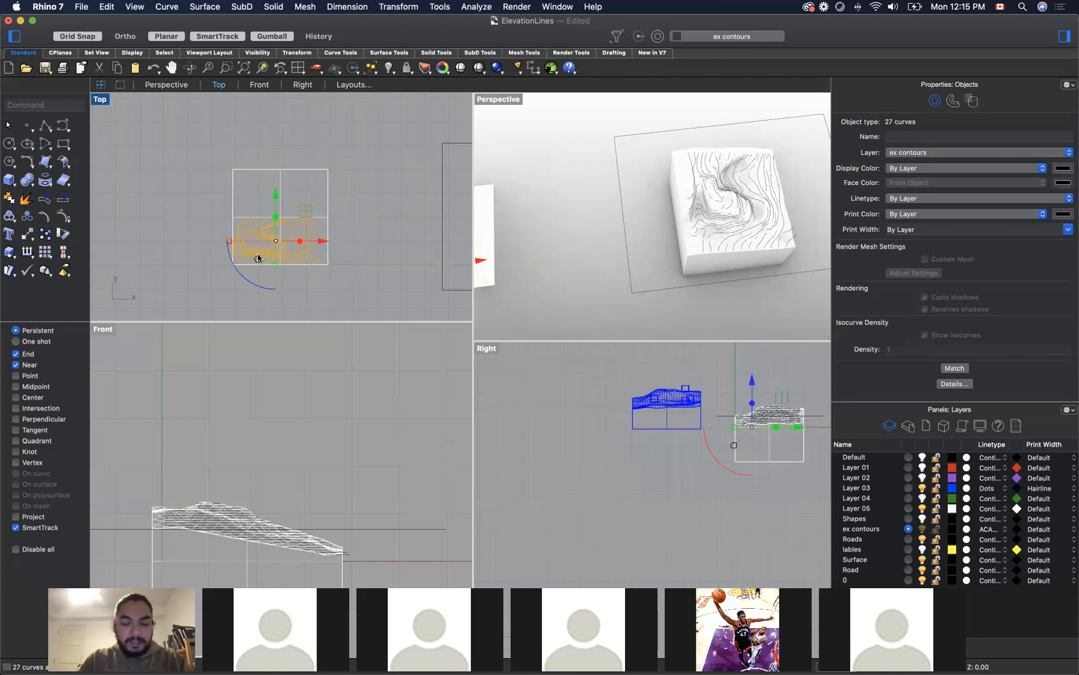
pyautogui.write('scale')
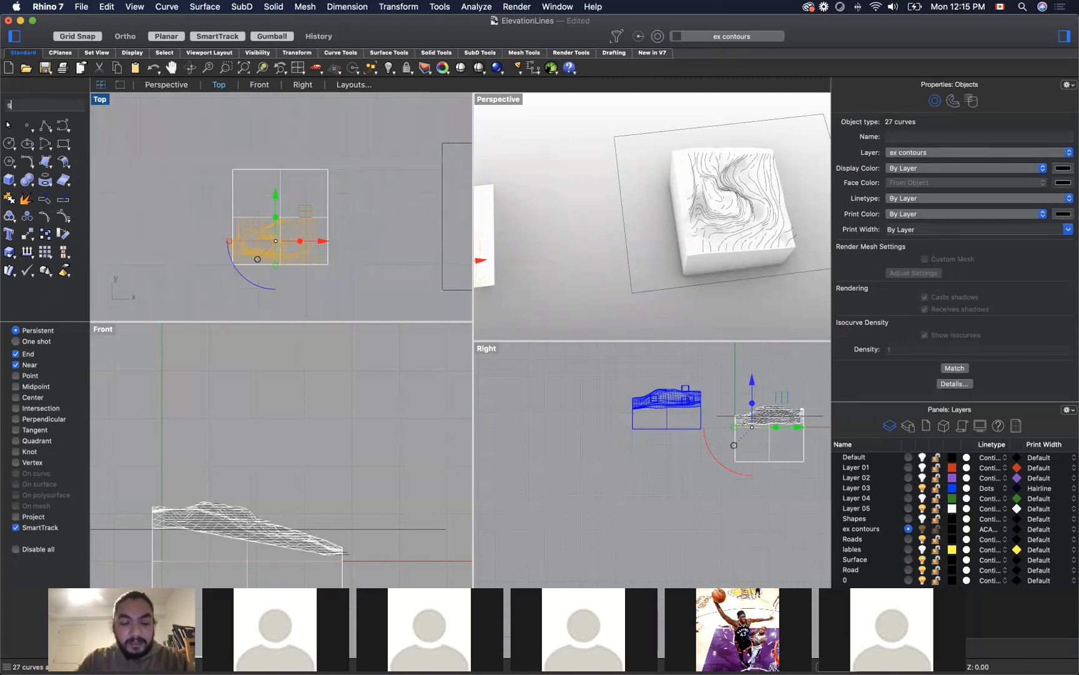
pyautogui.press('Return')
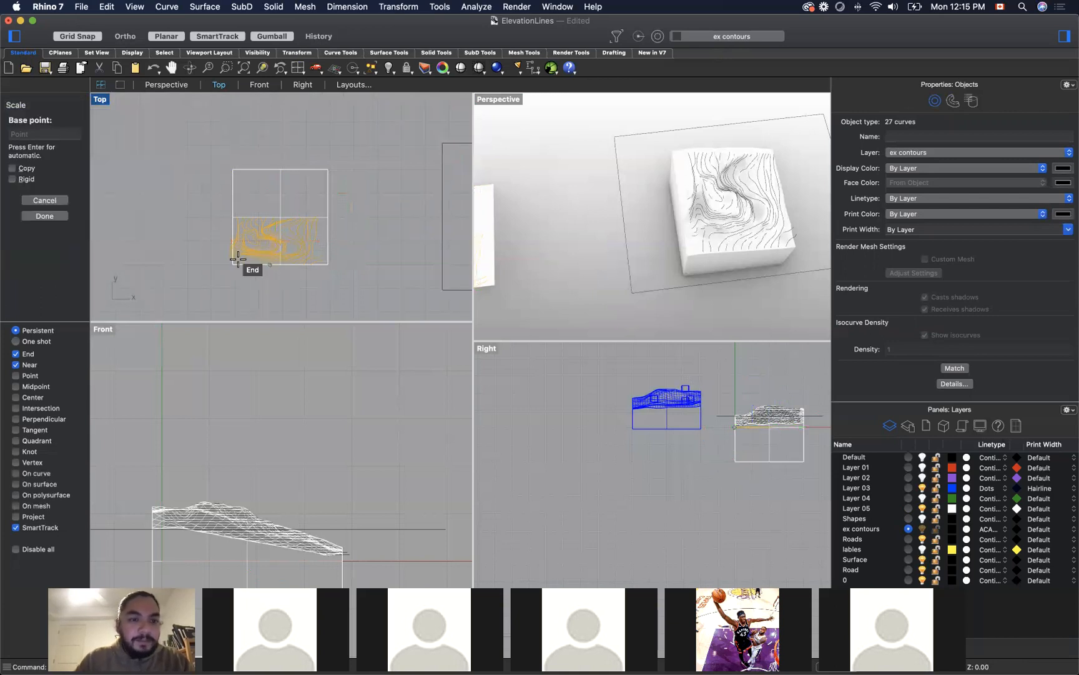
pyautogui.click(236, 264)
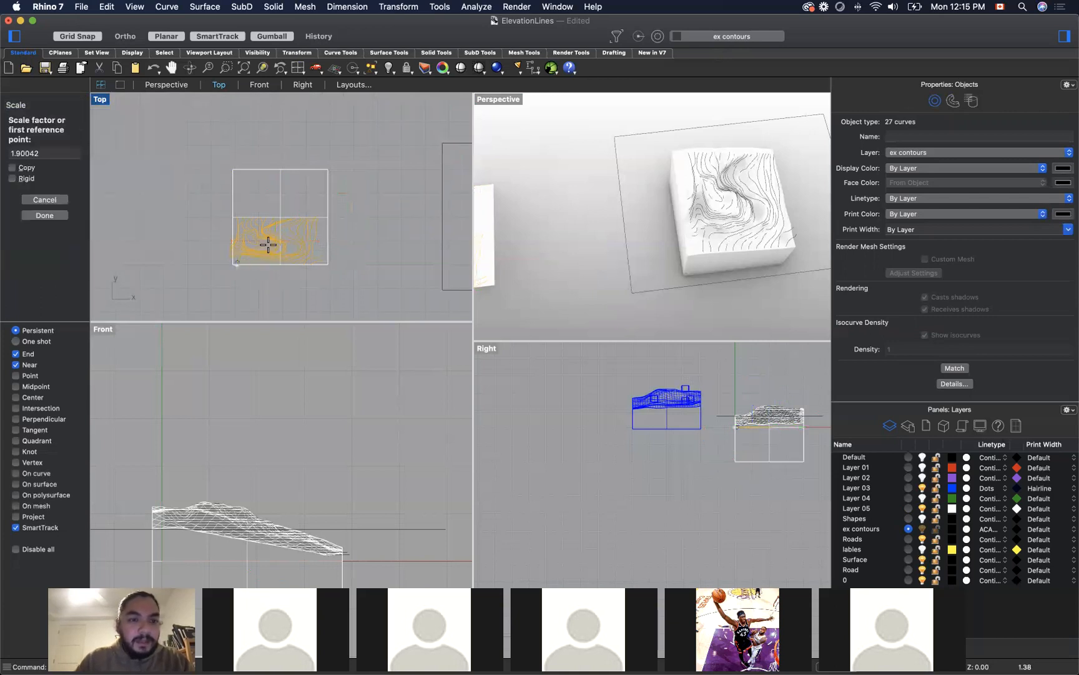
pyautogui.click(316, 261)
pyautogui.click(392, 233)
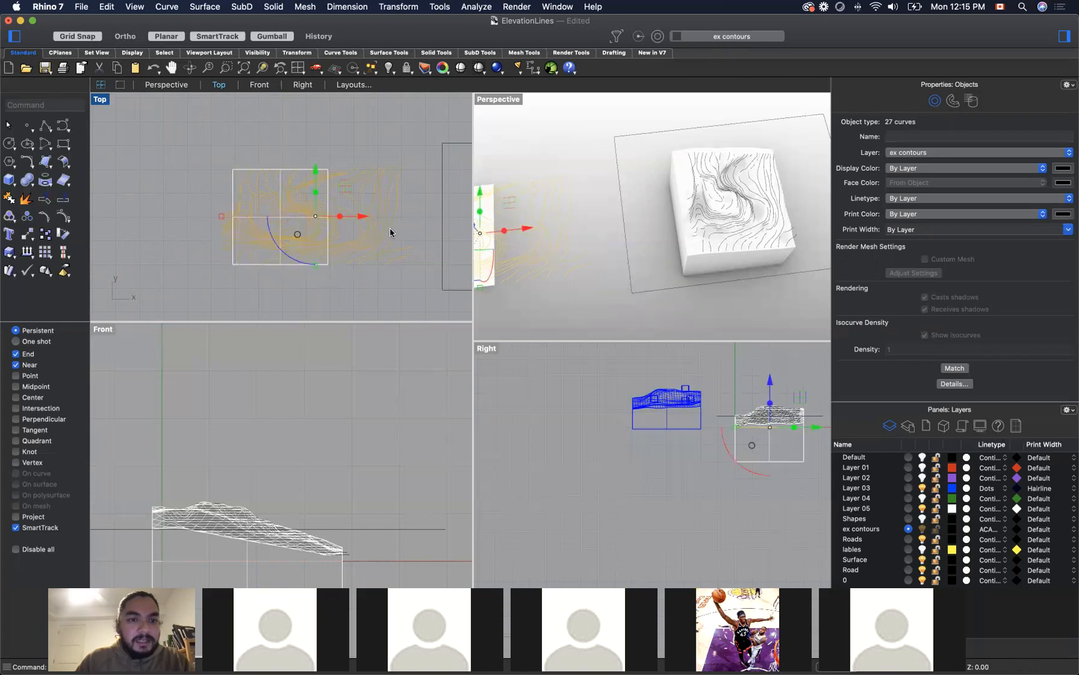
# Step: Shift the scaled contour curves horizontally so they extend past both sides of the flat square surface
pyautogui.moveTo(359, 218); pyautogui.dragTo(351, 219)
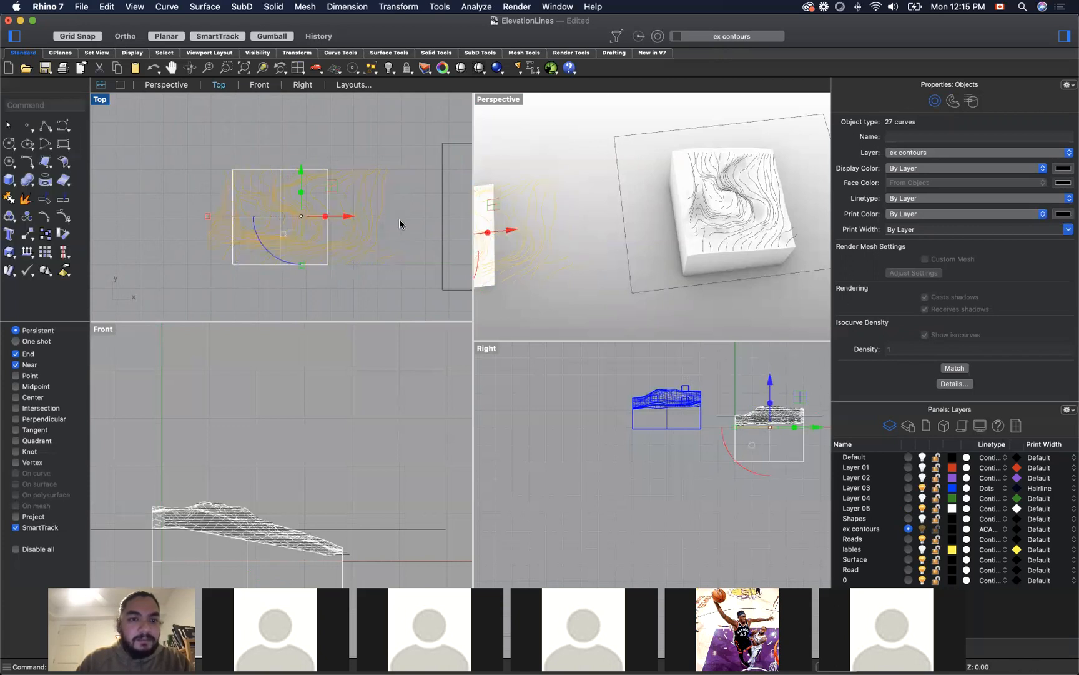
pyautogui.click(342, 226)
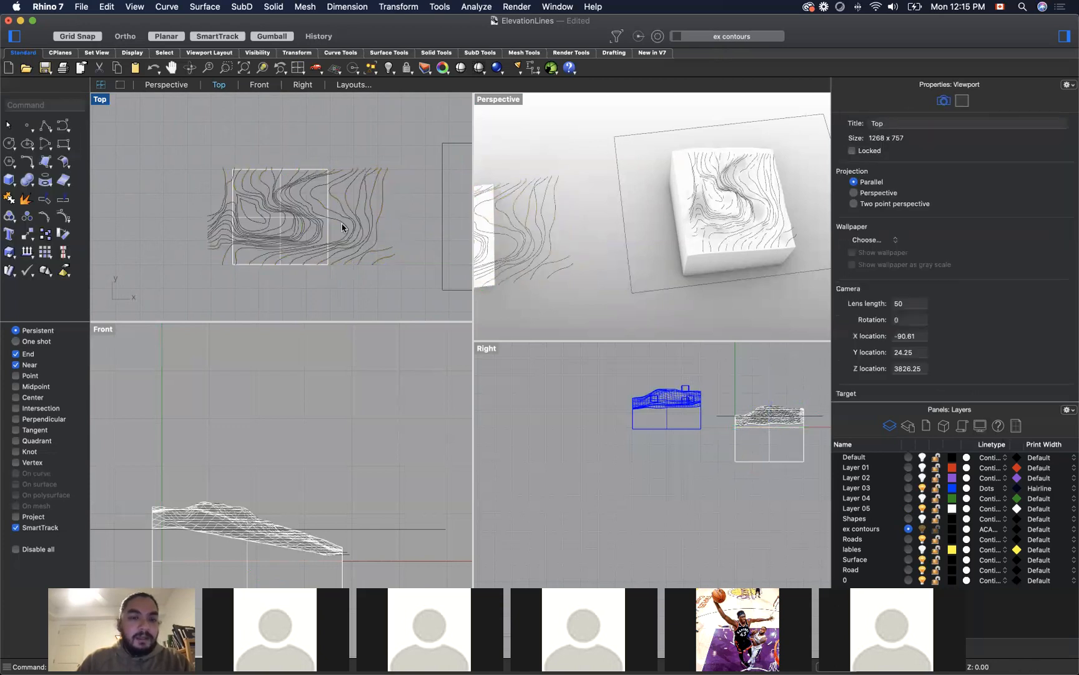
pyautogui.click(392, 204)
pyautogui.scroll(4, 268, 240)
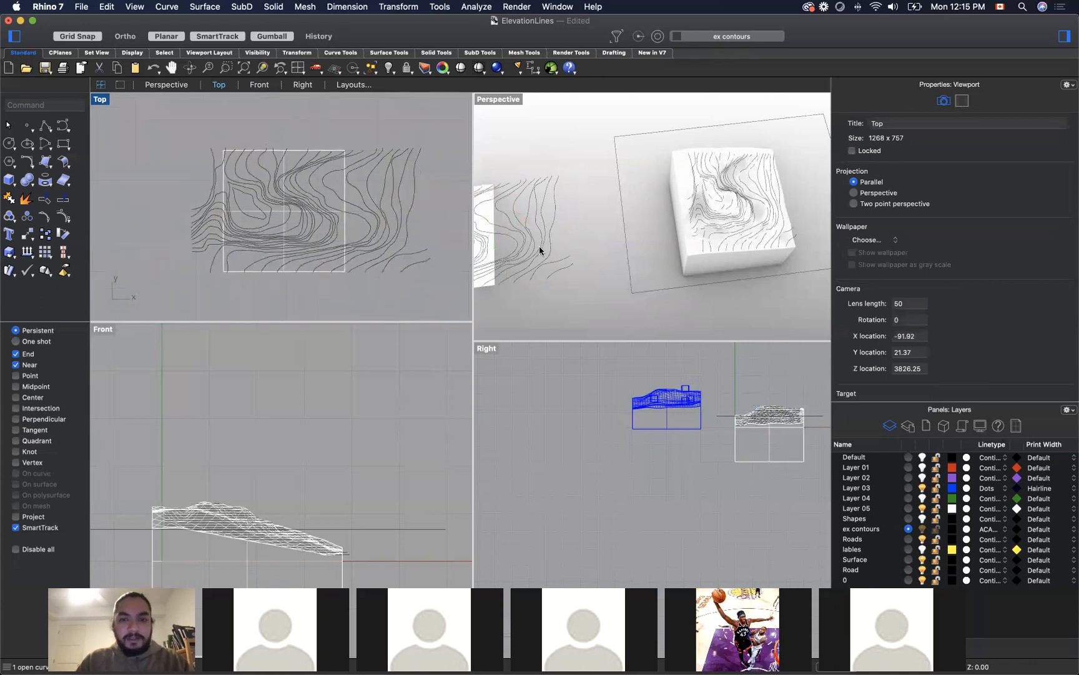
# Step: Make the Road layer current
pyautogui.moveTo(583, 313); pyautogui.dragTo(797, 253, button='right')
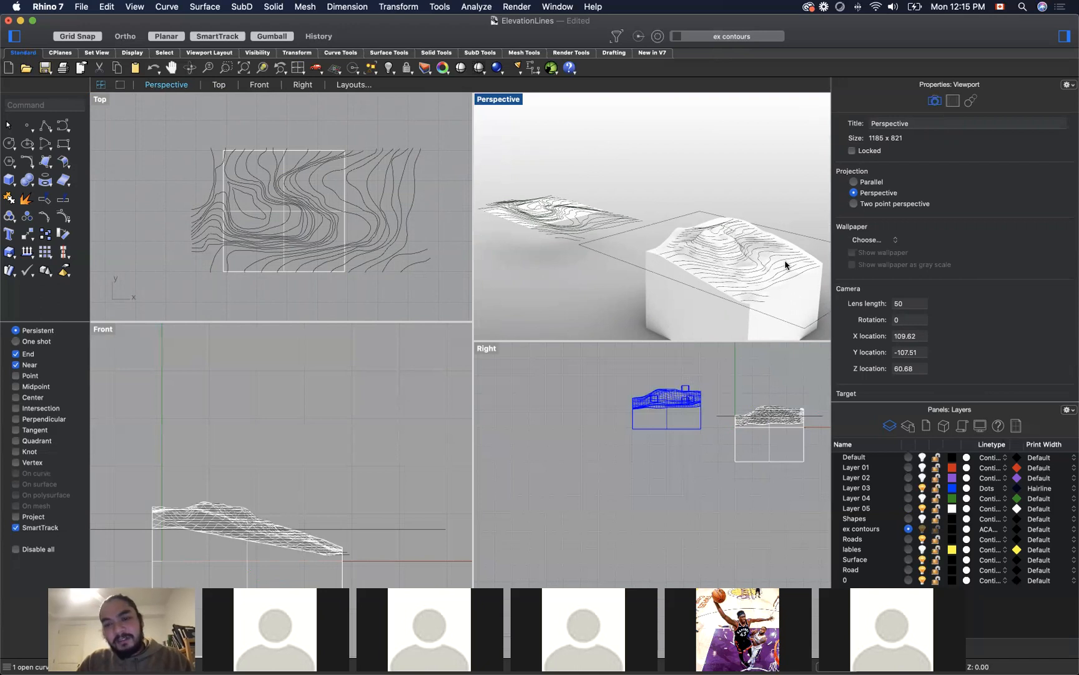
pyautogui.moveTo(568, 281); pyautogui.dragTo(614, 177, button='right')
pyautogui.scroll(-8, 614, 177)
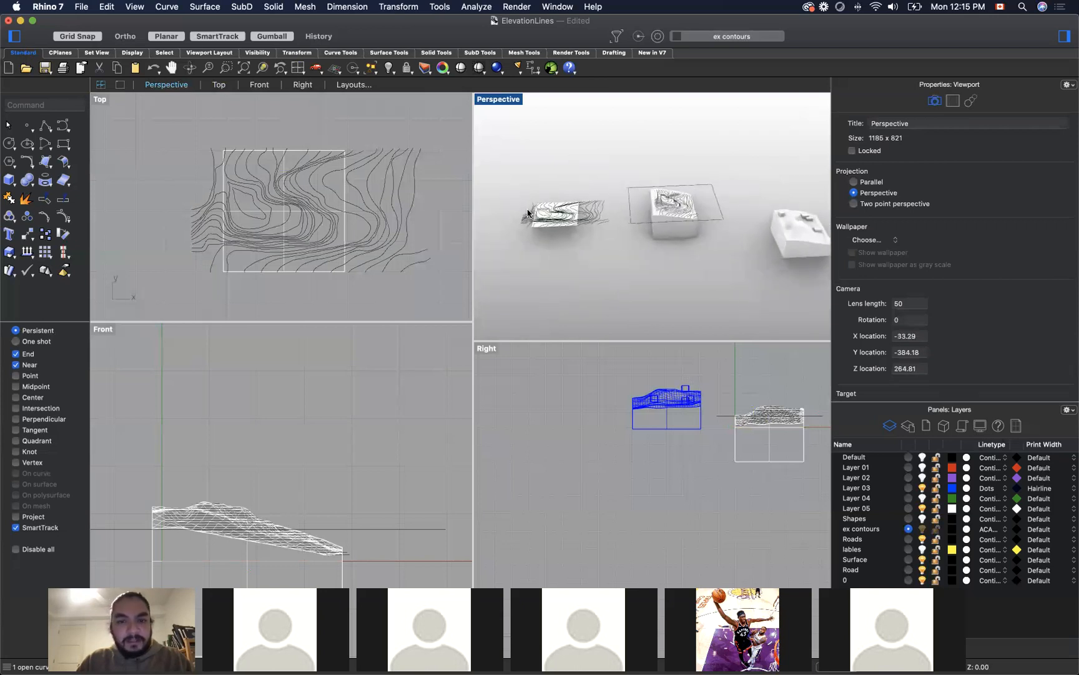
pyautogui.scroll(10, 572, 211)
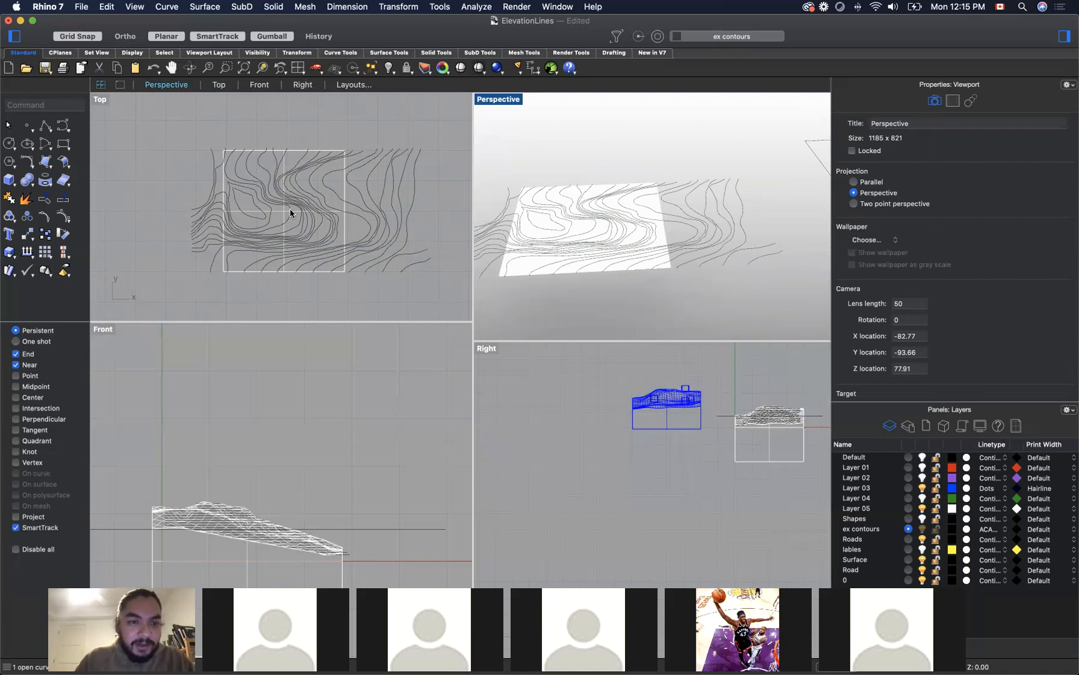
pyautogui.scroll(3, 278, 236)
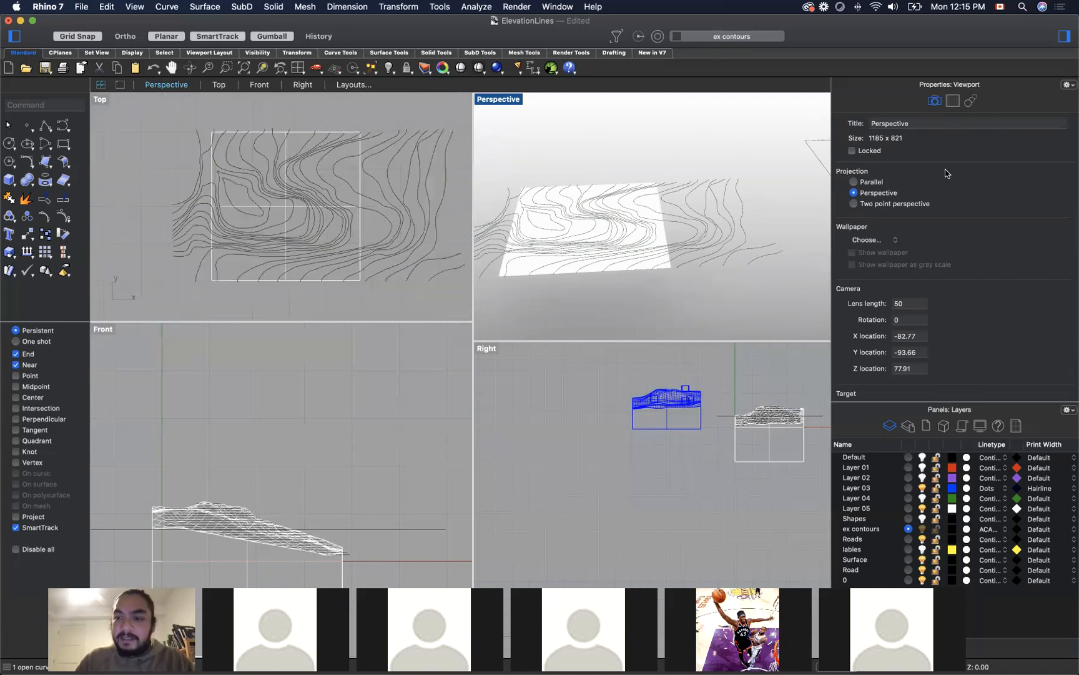
pyautogui.click(859, 569)
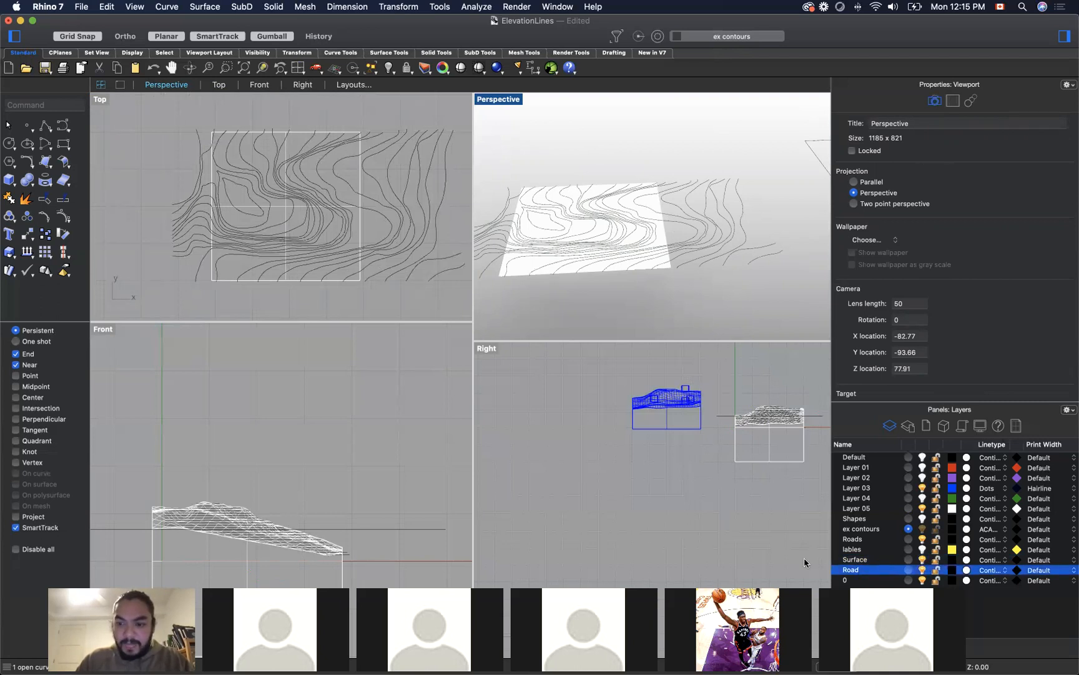
pyautogui.click(908, 570)
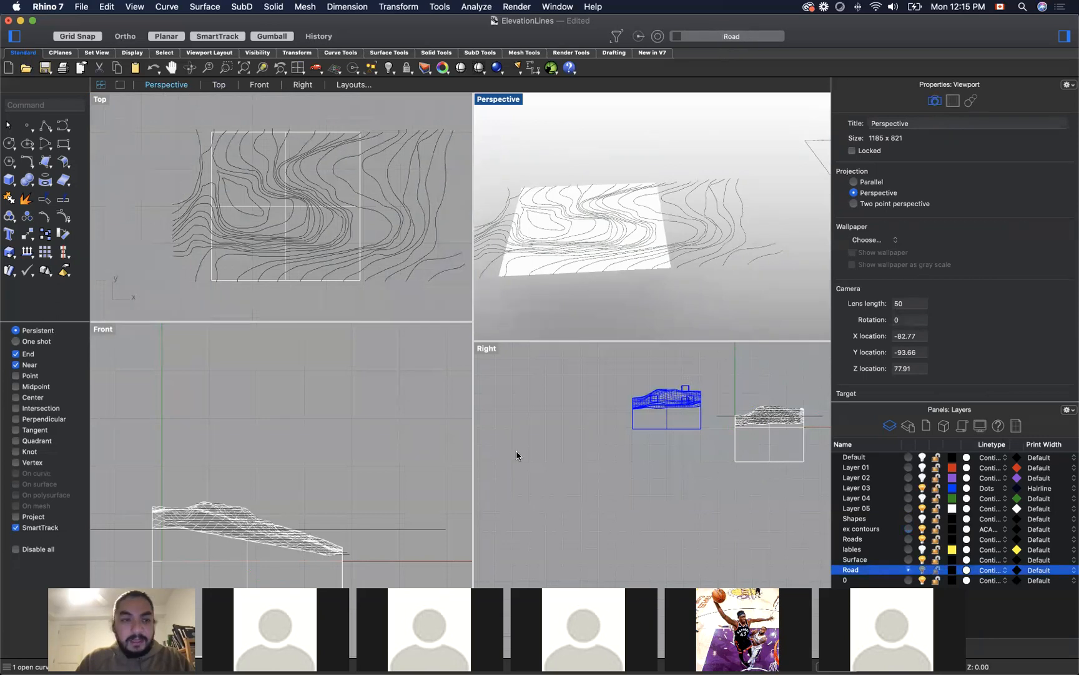
# Step: Draw a winding degree 2 road curve through the contours from the flat square's lower edge to its upper edge, and select it
pyautogui.click(61, 128)
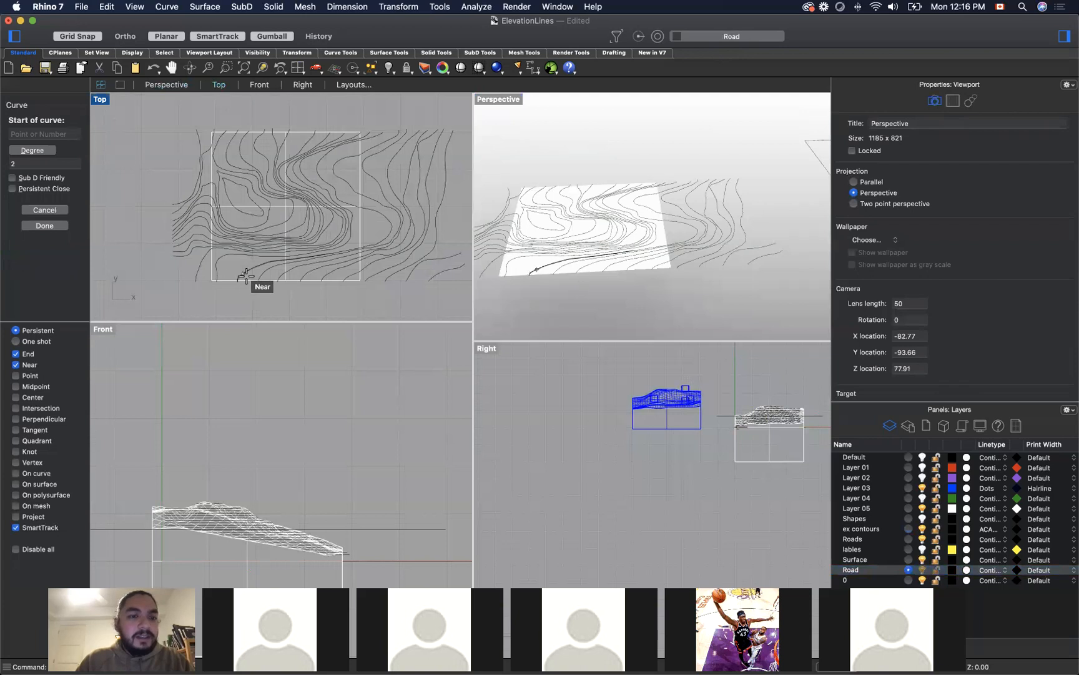
pyautogui.click(268, 280)
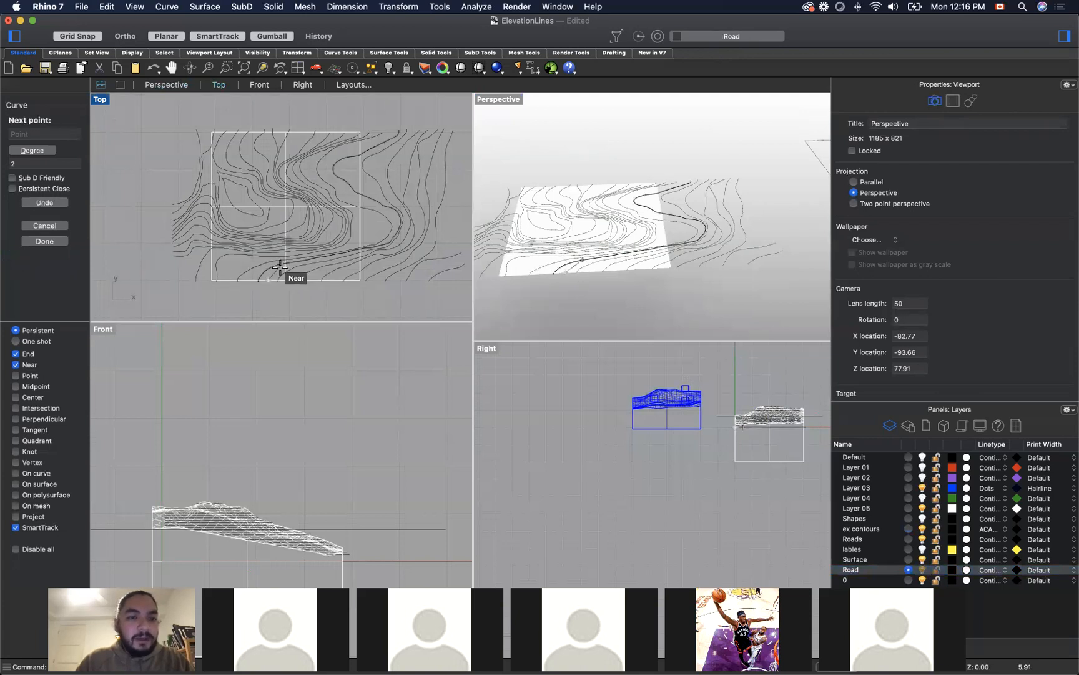
pyautogui.click(278, 265)
pyautogui.click(312, 263)
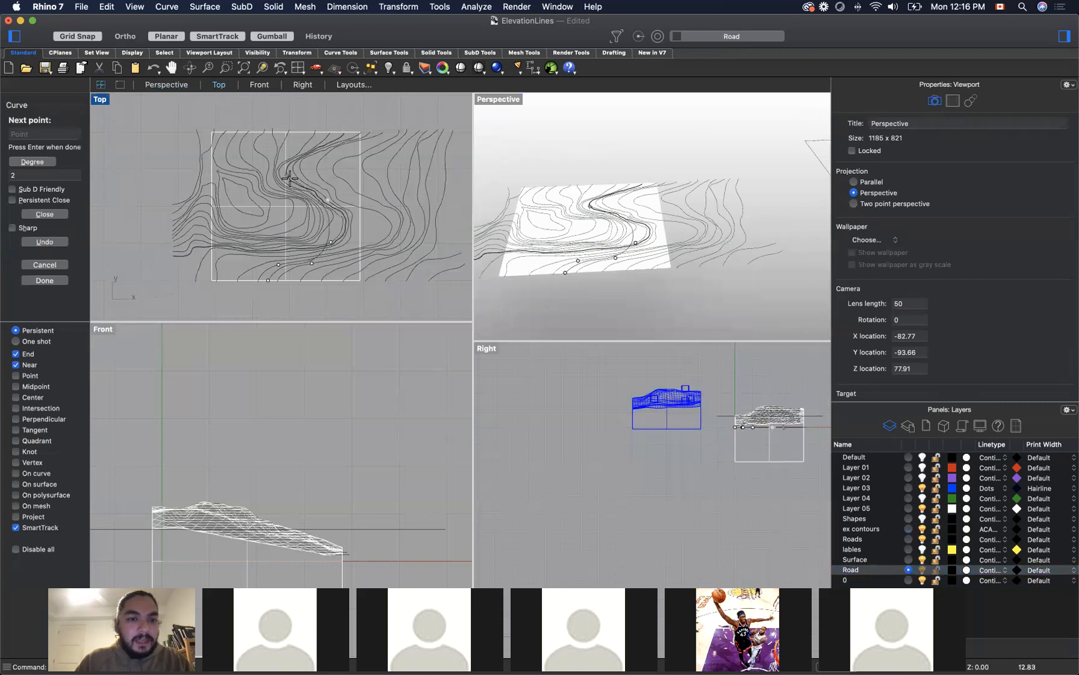
pyautogui.click(328, 200)
pyautogui.click(303, 182)
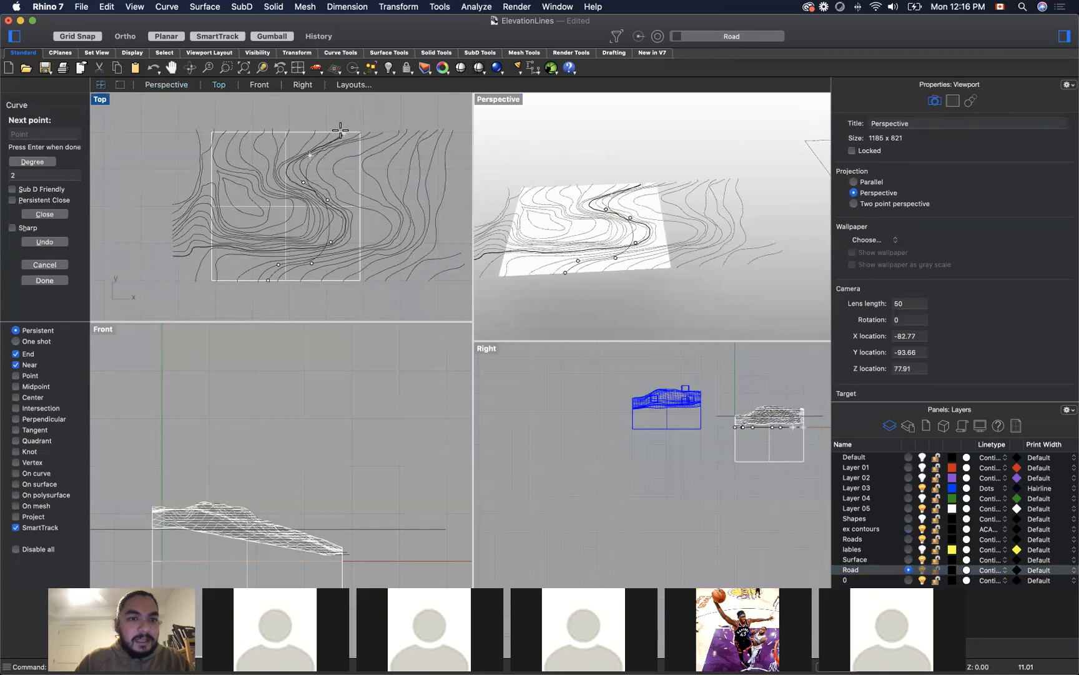
pyautogui.press('Escape')
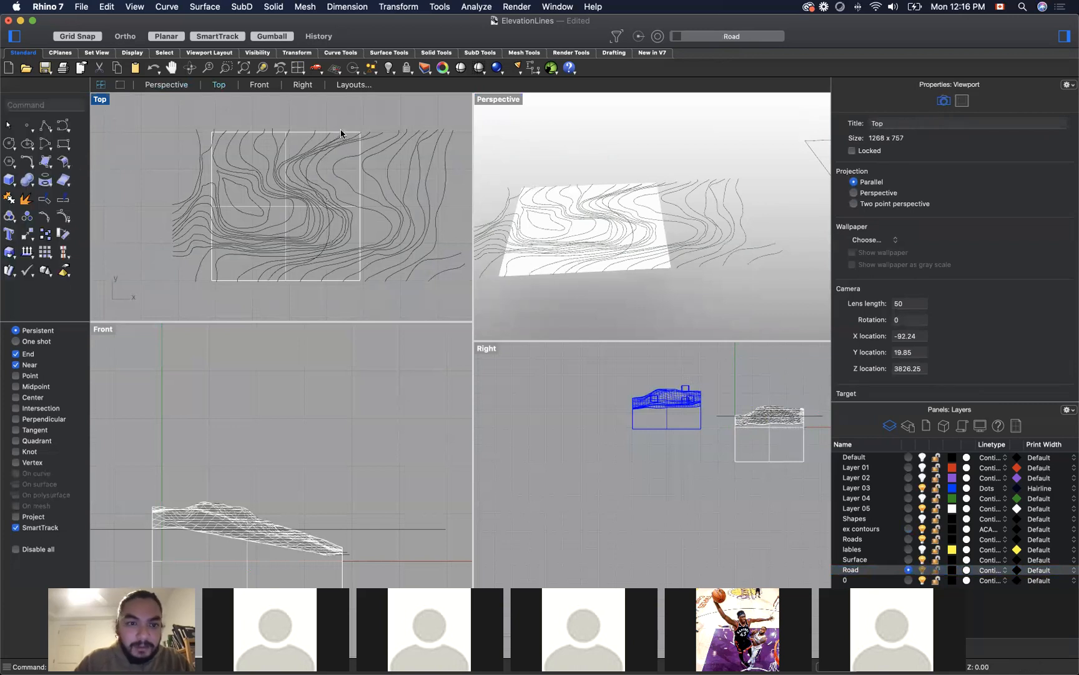
pyautogui.click(329, 242)
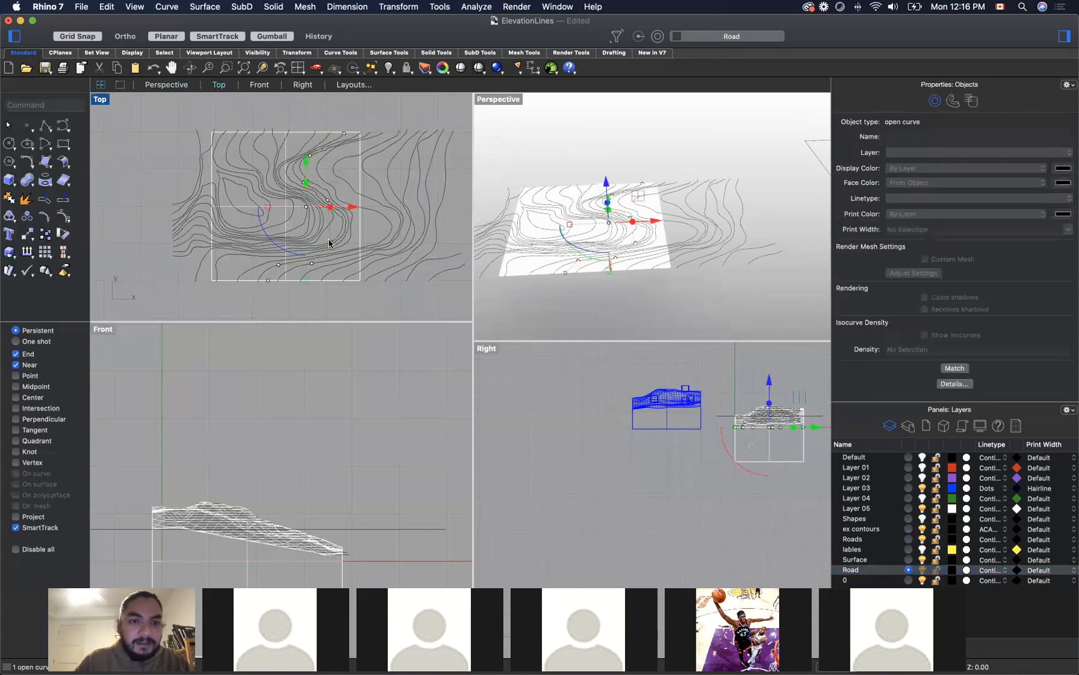
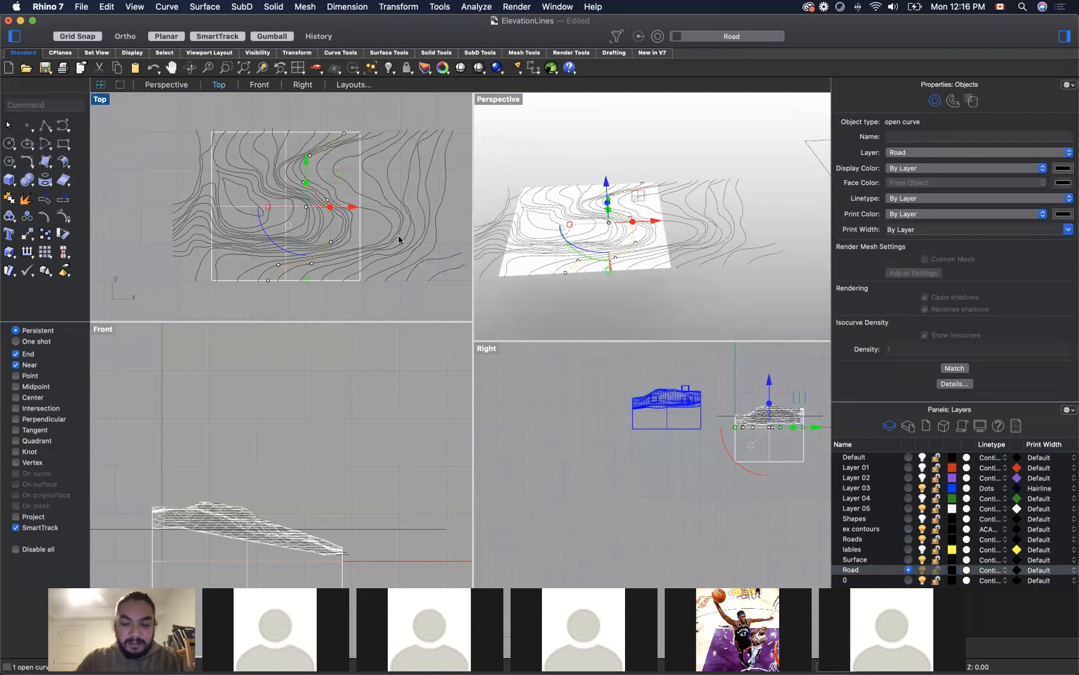
# Step: Set the Road layer's colour to dark red and deselect the road curve
pyautogui.click(952, 570)
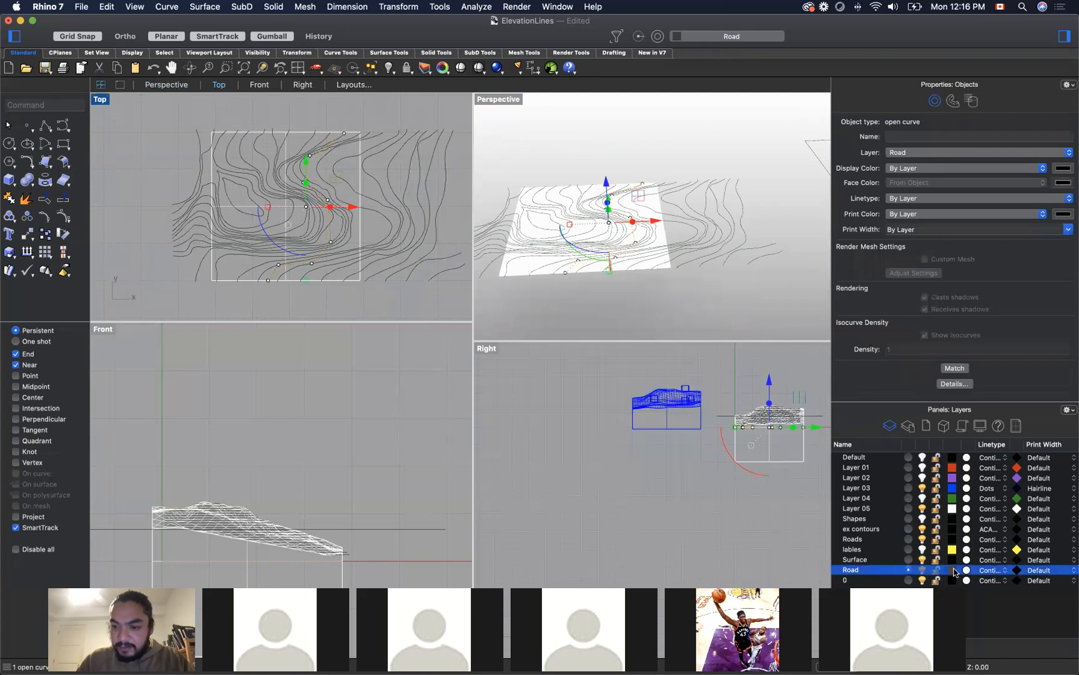
pyautogui.click(540, 330)
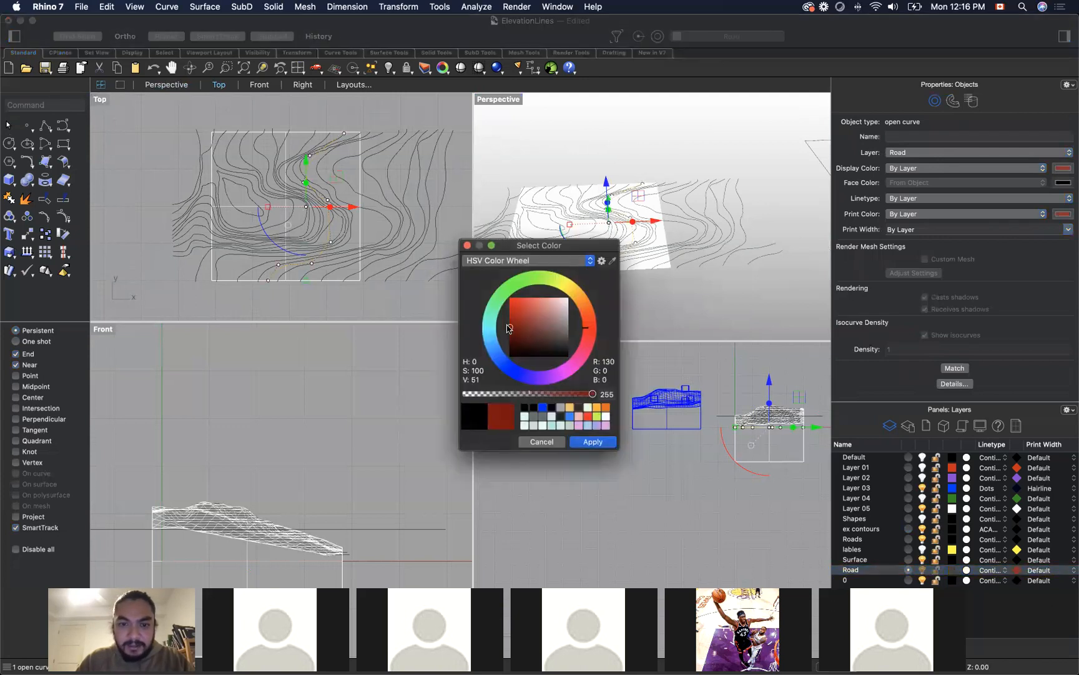
pyautogui.click(596, 442)
pyautogui.click(342, 304)
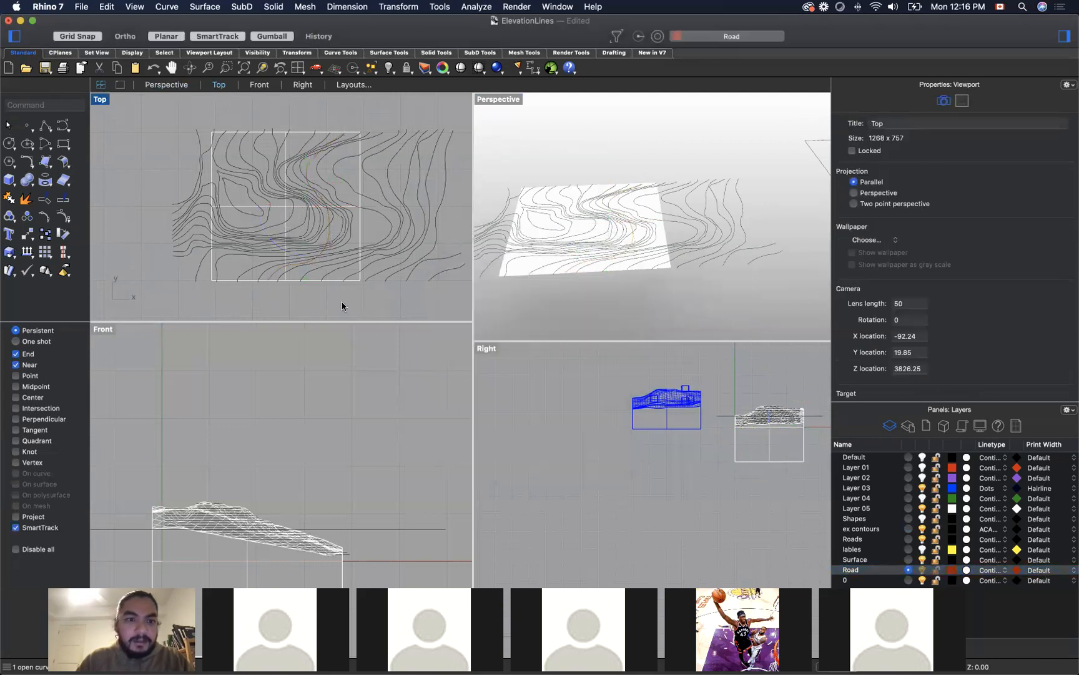
# Step: Offset the road curve by a distance of 1 toward its right side with sharp corners
pyautogui.scroll(6, 315, 223)
pyautogui.scroll(-6, 326, 224)
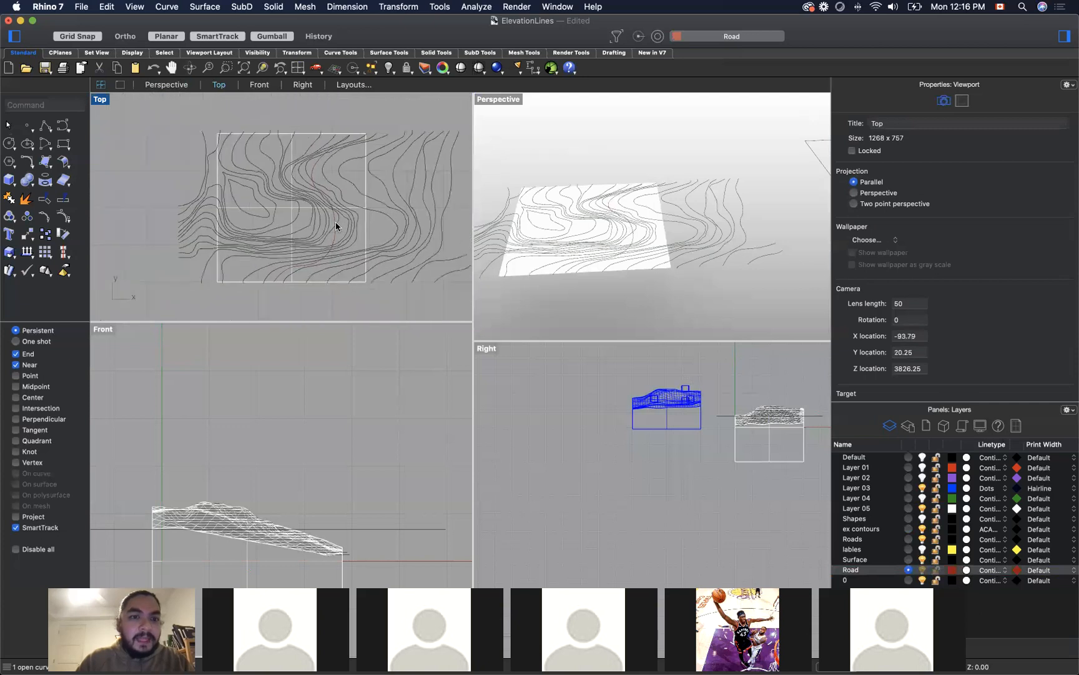
pyautogui.click(336, 226)
pyautogui.write('cff')
pyautogui.press('Return')
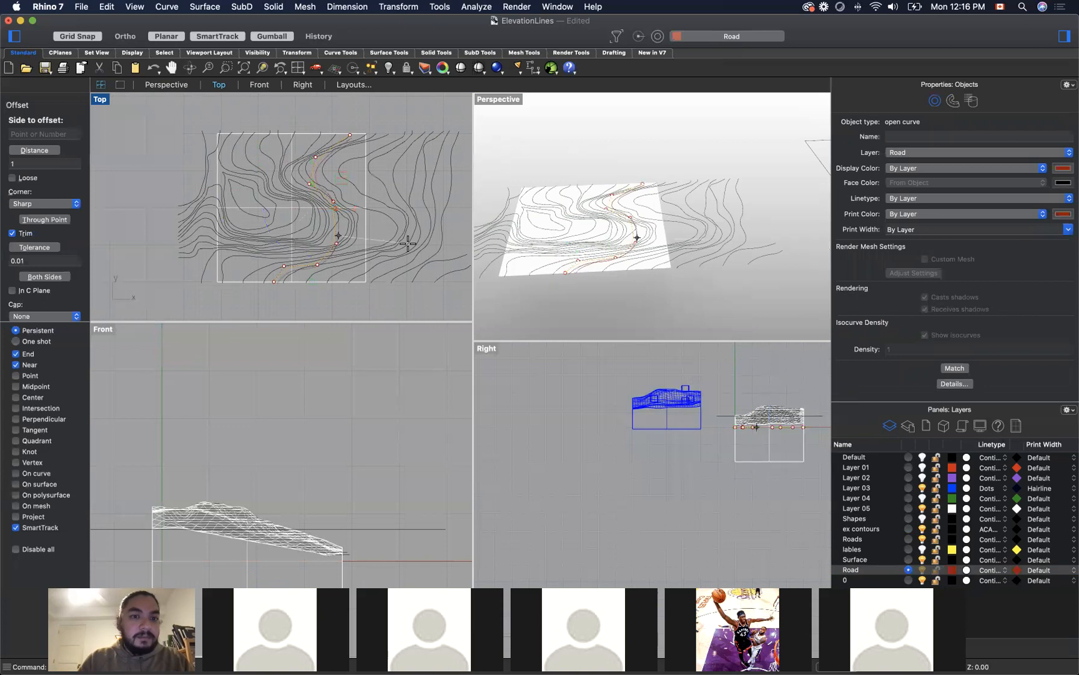
pyautogui.click(407, 244)
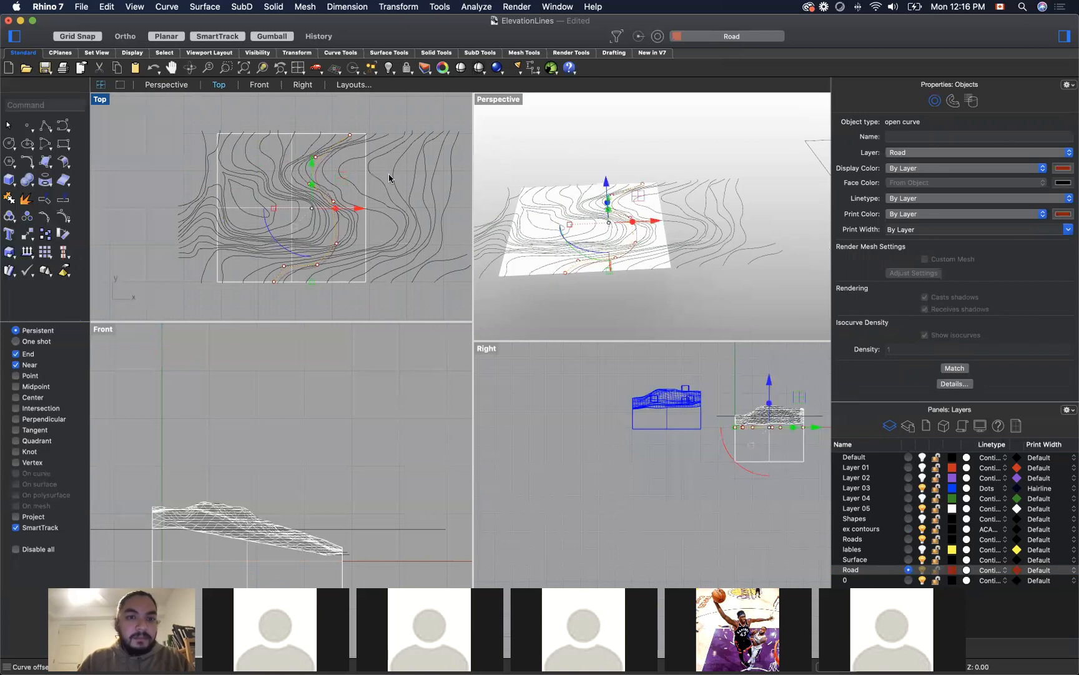
pyautogui.click(355, 112)
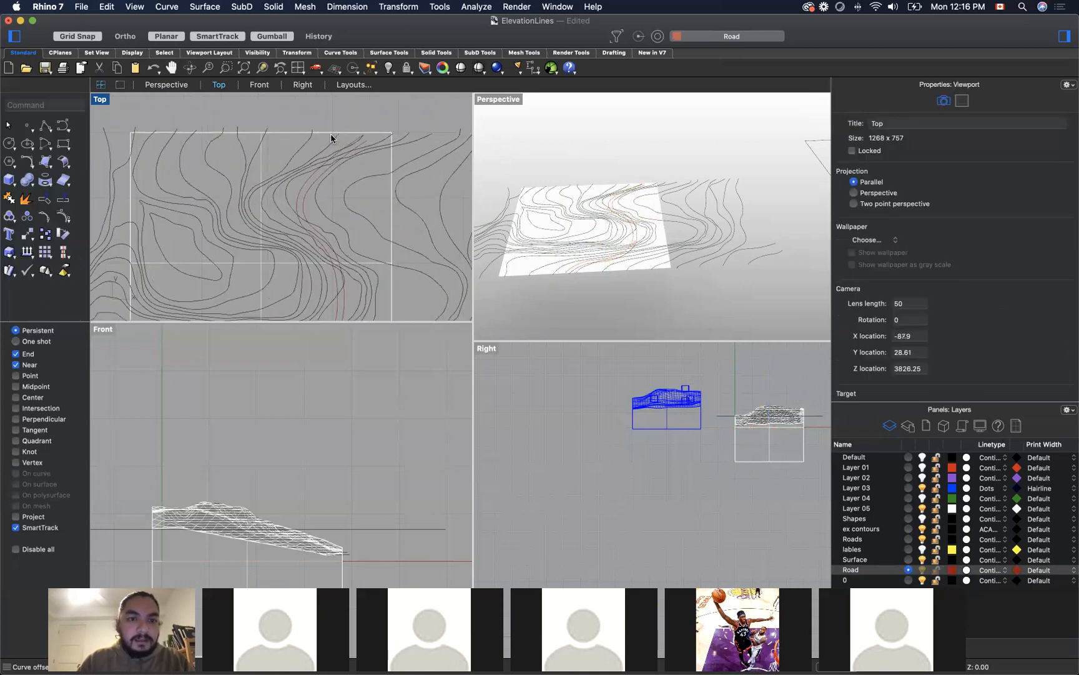
# Step: Hide the ex contours layer and check the control points of the offset road curve
pyautogui.scroll(-2, 331, 138)
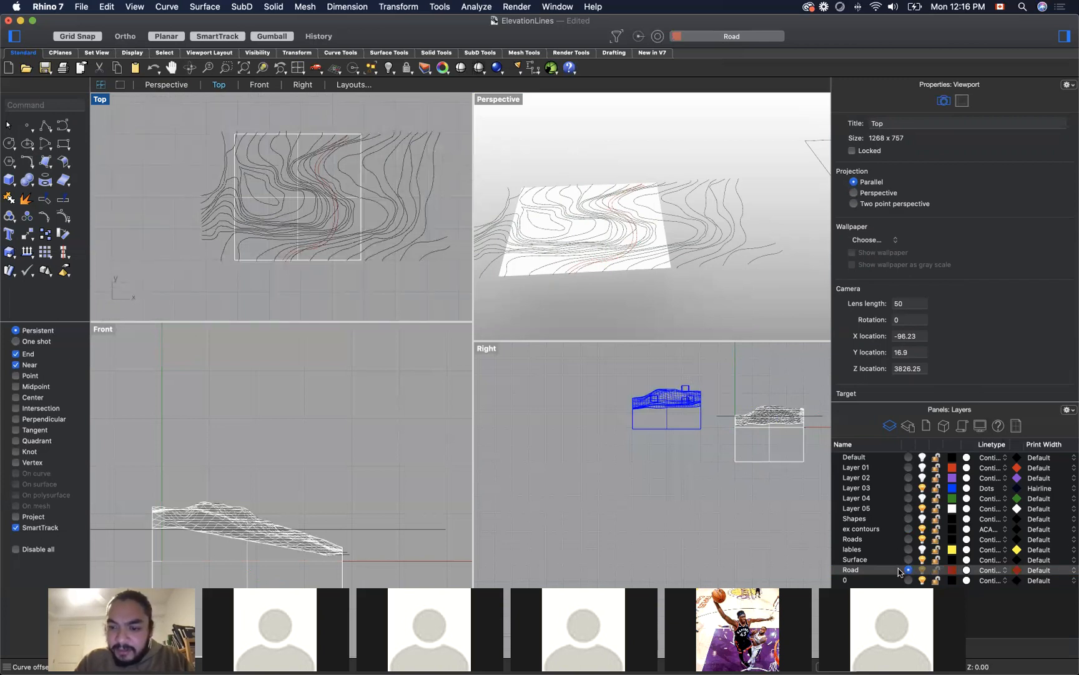
pyautogui.click(923, 529)
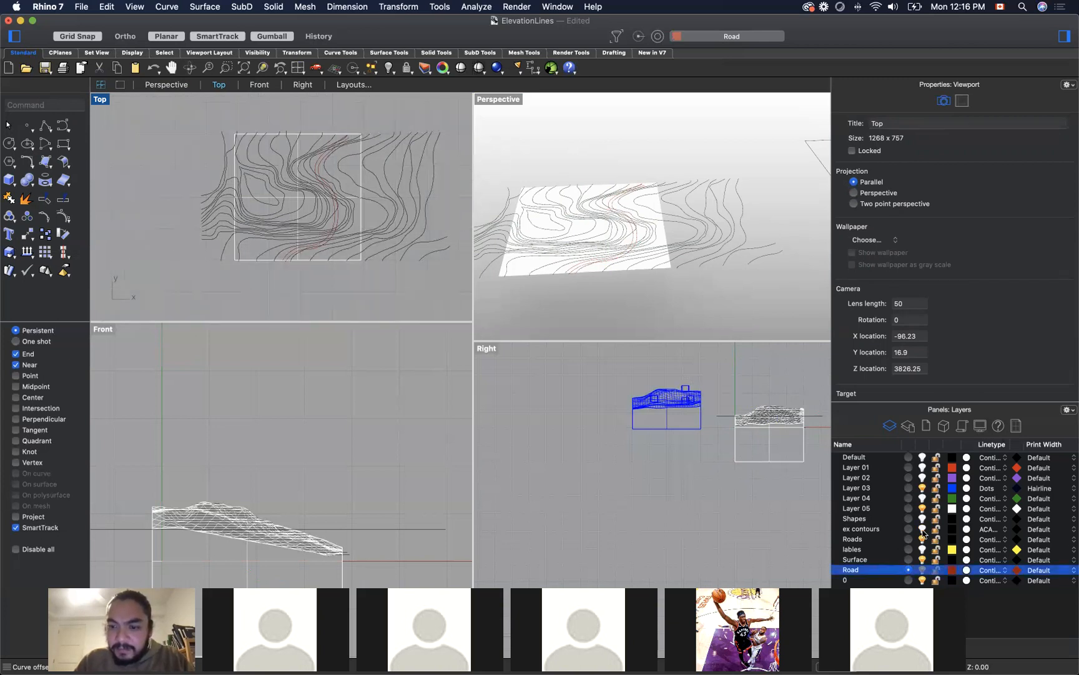
pyautogui.scroll(3, 335, 154)
pyautogui.click(331, 153)
pyautogui.scroll(1, 329, 153)
pyautogui.scroll(-1, 329, 153)
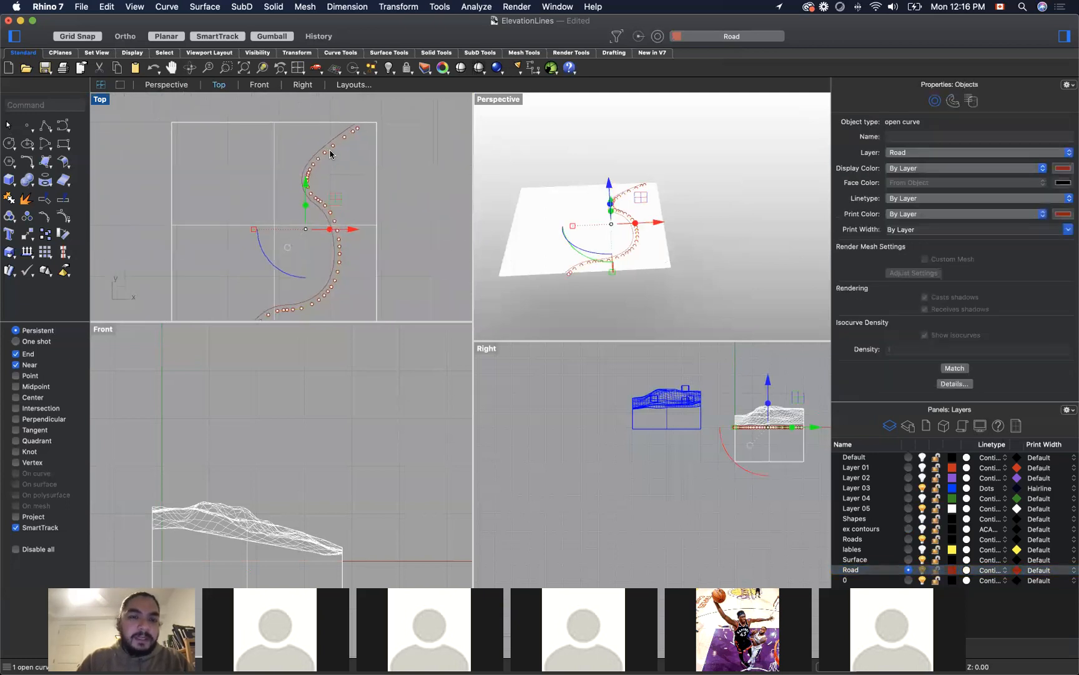
pyautogui.click(324, 150)
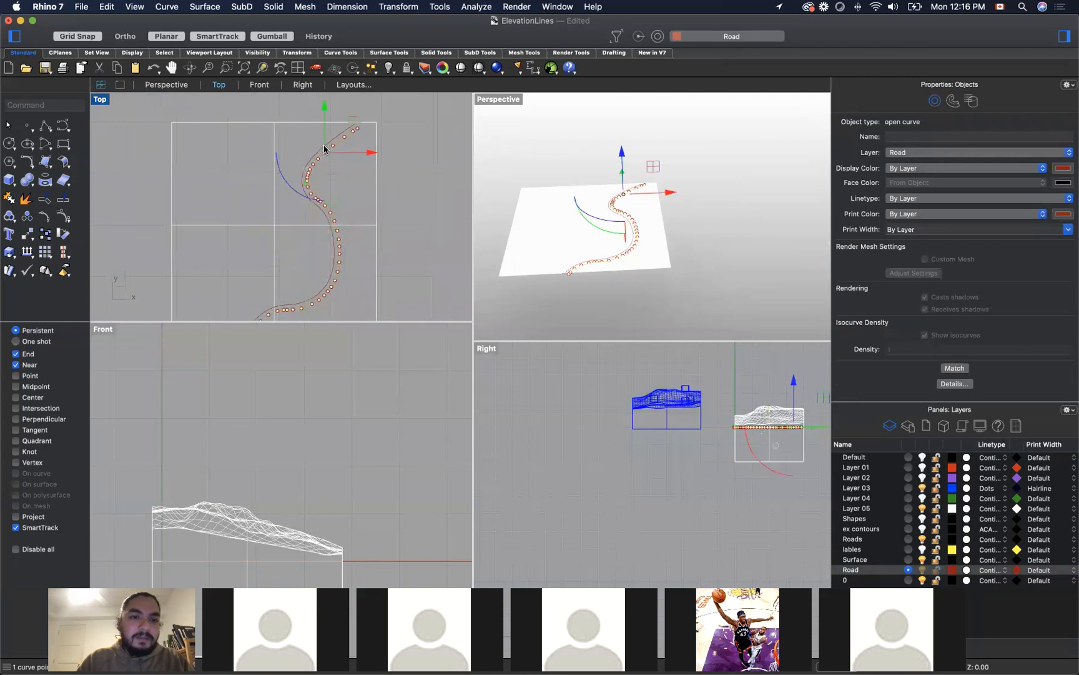
pyautogui.press('Escape')
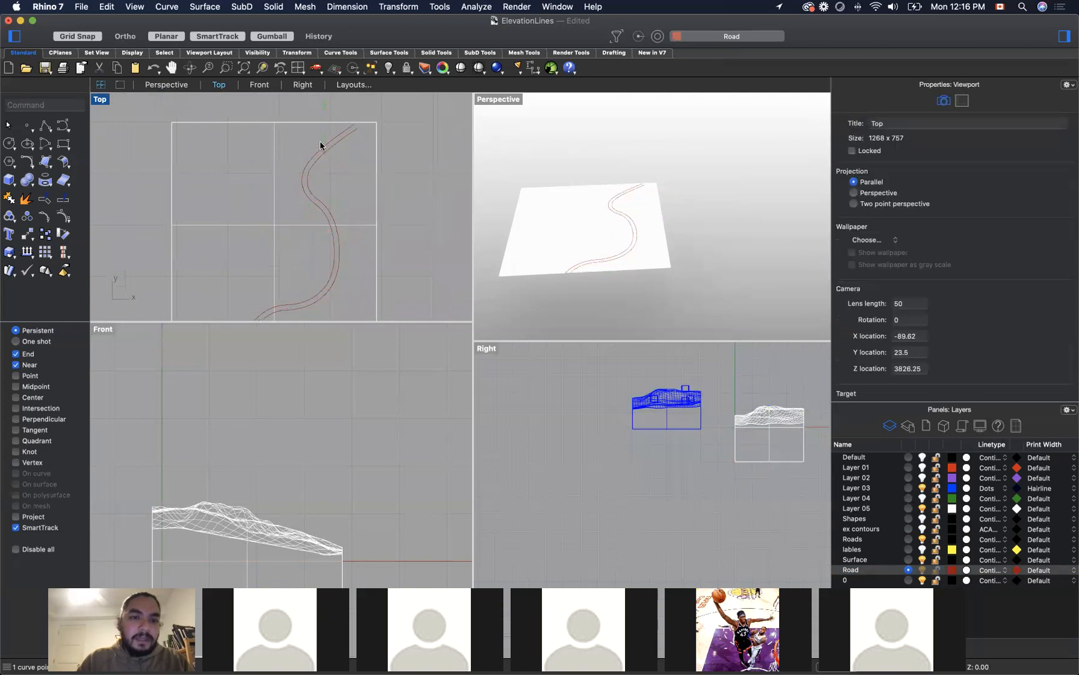
# Step: Loft a surface between the original road curve and its offset copy
pyautogui.click(617, 195)
pyautogui.click(618, 195)
pyautogui.click(309, 174)
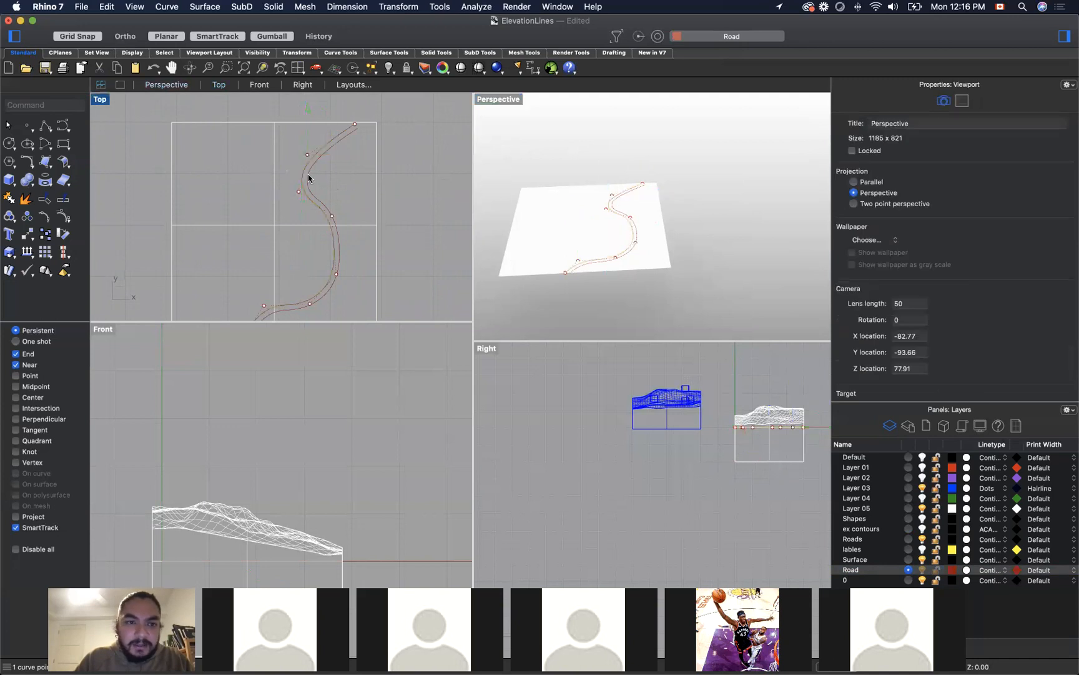
pyautogui.click(307, 172)
pyautogui.keyDown('shift'); pyautogui.click(308, 167); pyautogui.keyUp('shift')
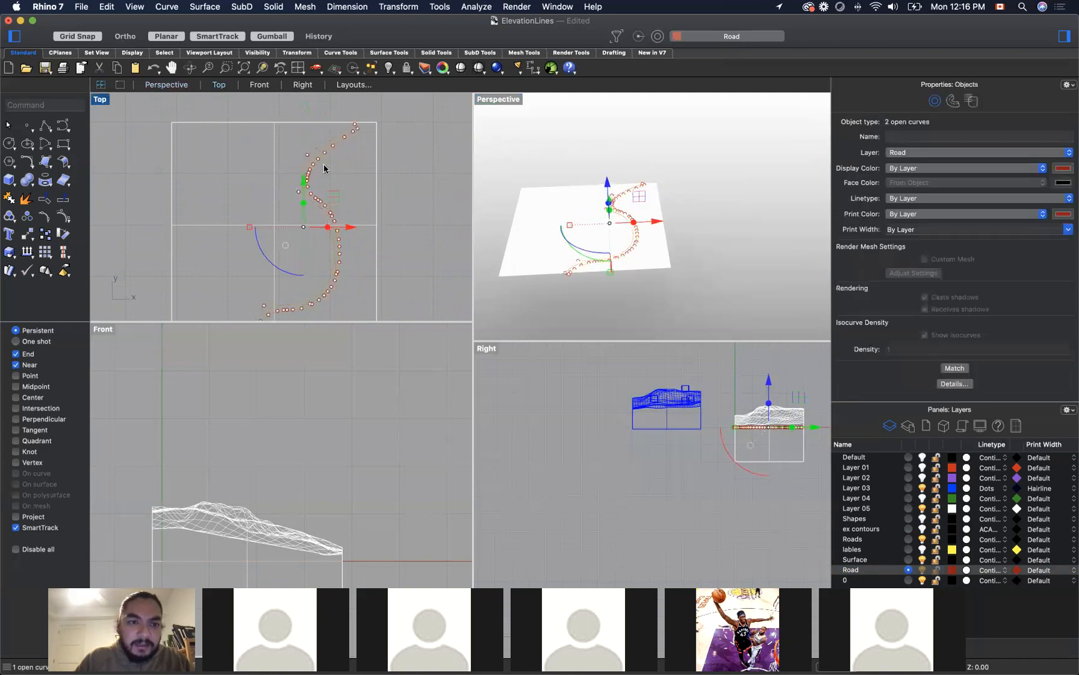
pyautogui.write('Loft')
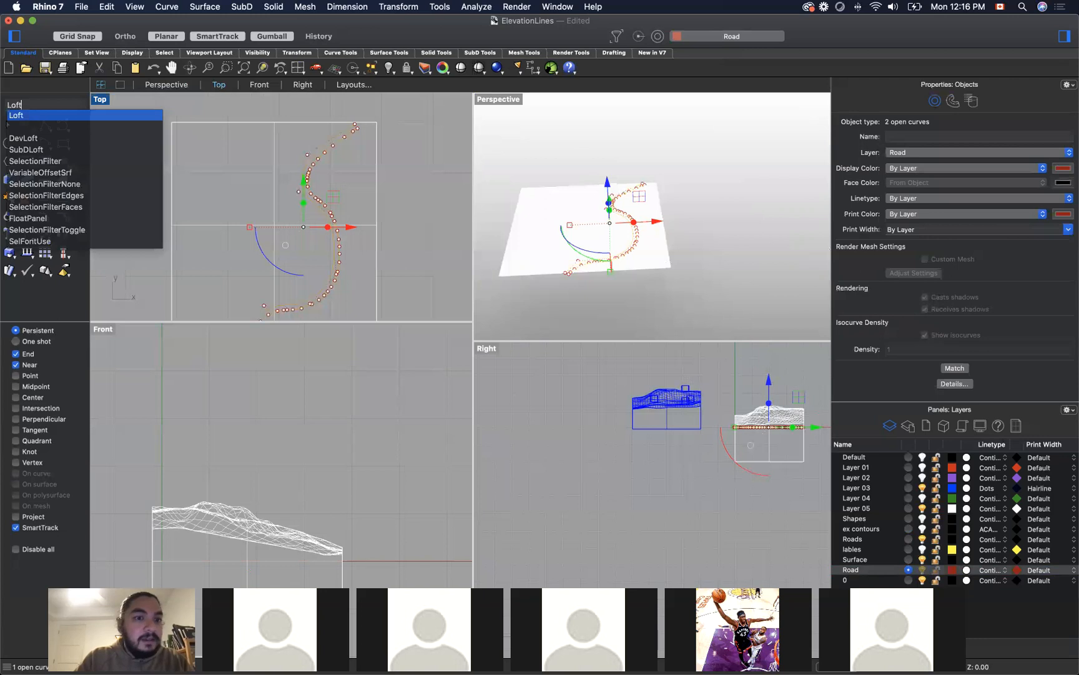
pyautogui.press('Return')
pyautogui.click(446, 438)
pyautogui.click(401, 208)
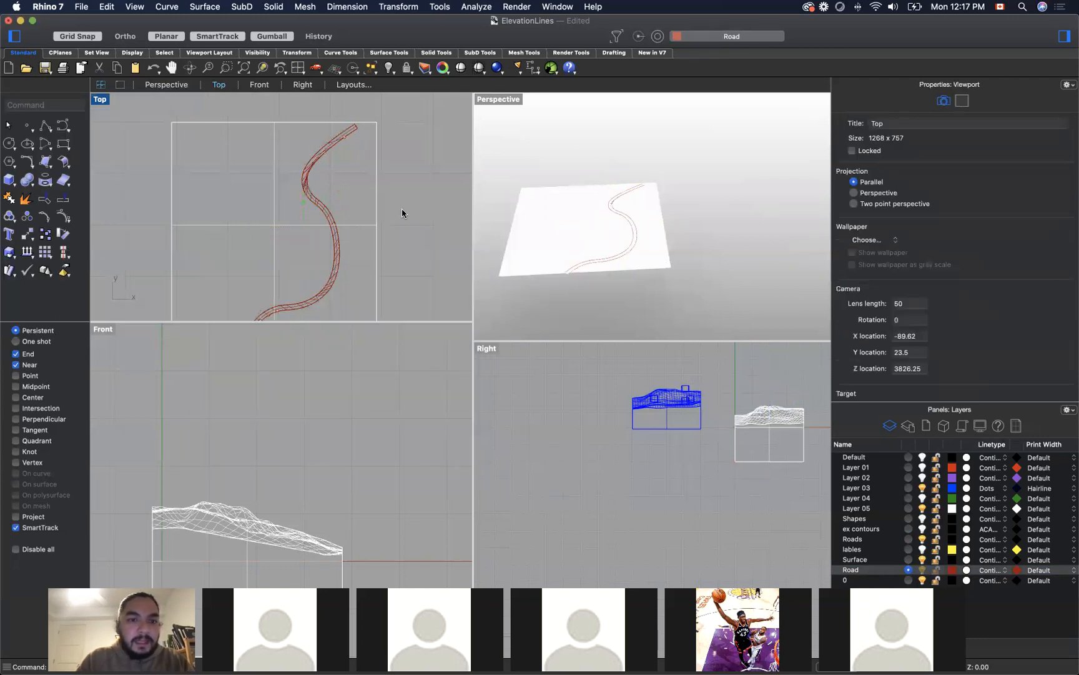
# Step: Extrude the lofted road surface upward by 0.2 with ExtrudeSrf
pyautogui.scroll(2, 313, 161)
pyautogui.click(313, 161)
pyautogui.write('ExtrudeSrf')
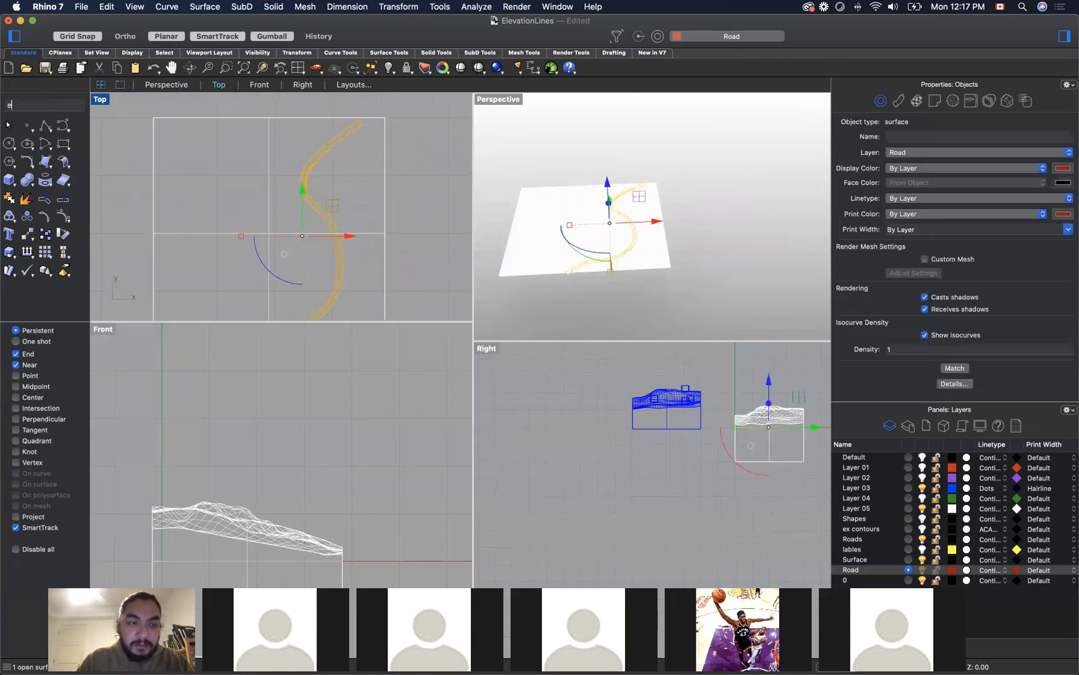
pyautogui.press('Return')
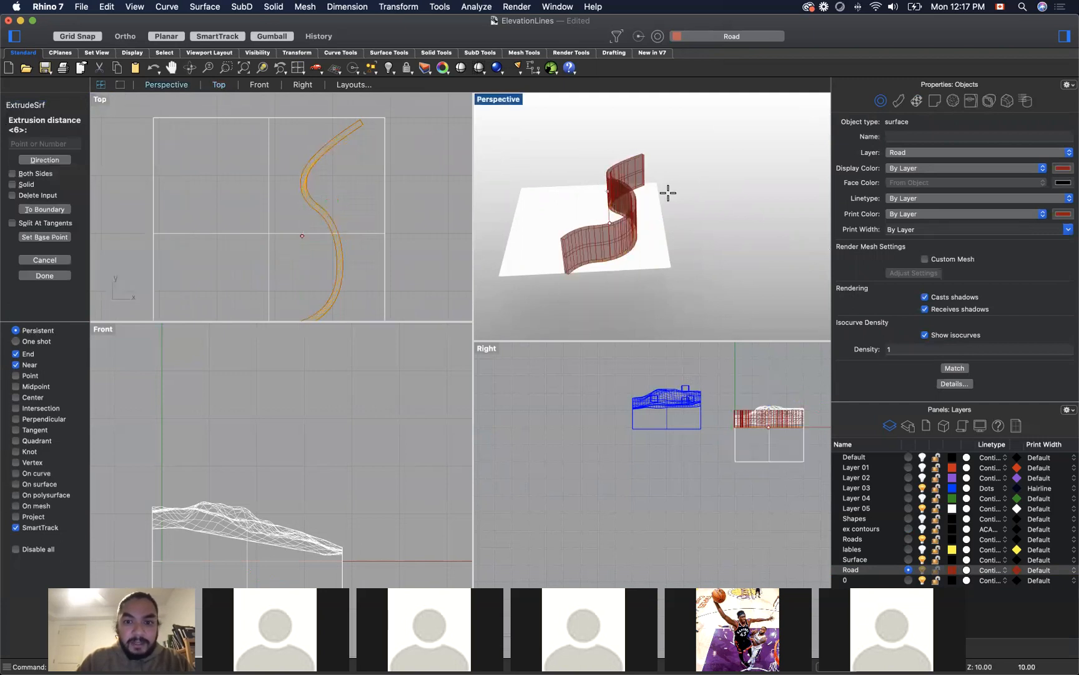
pyautogui.write('.')
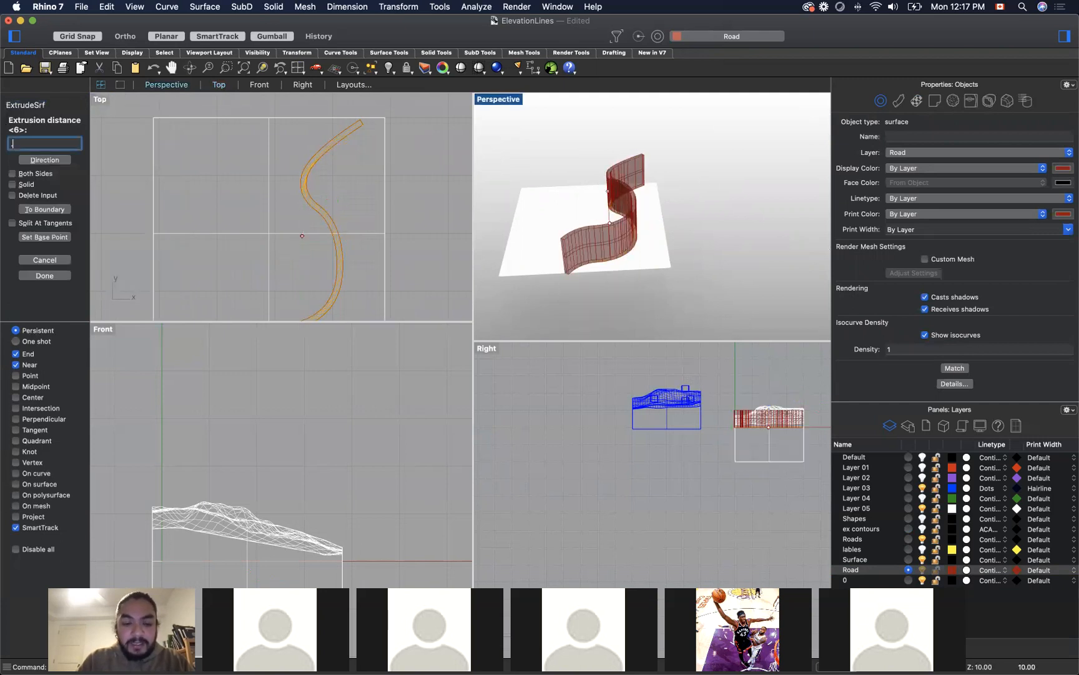
pyautogui.write('2')
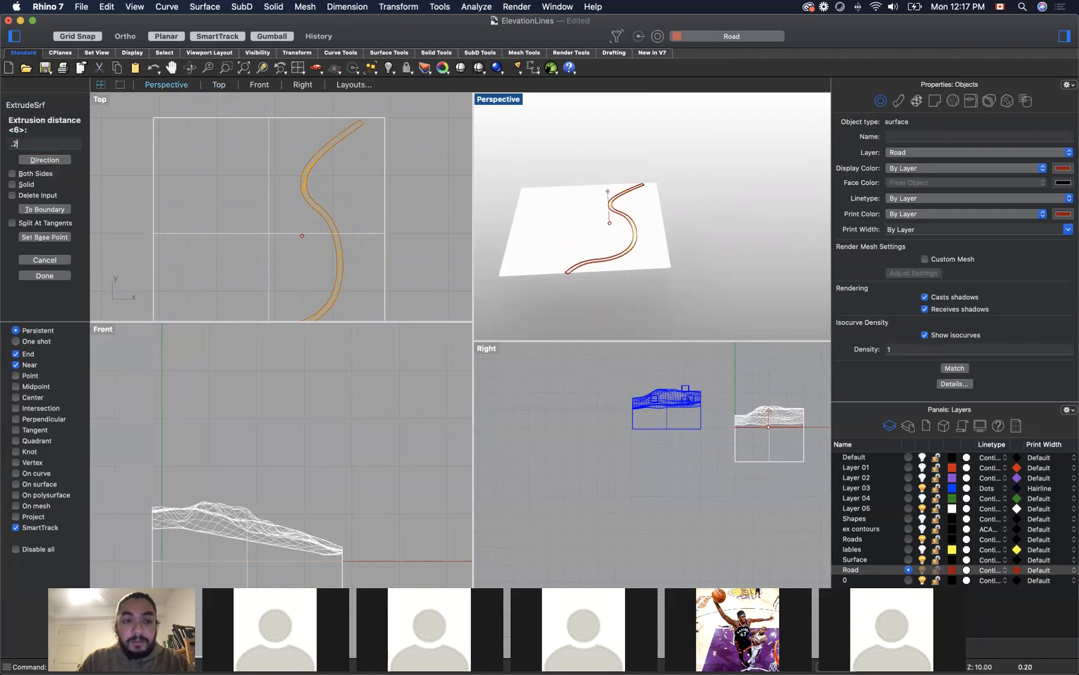
pyautogui.press('Return')
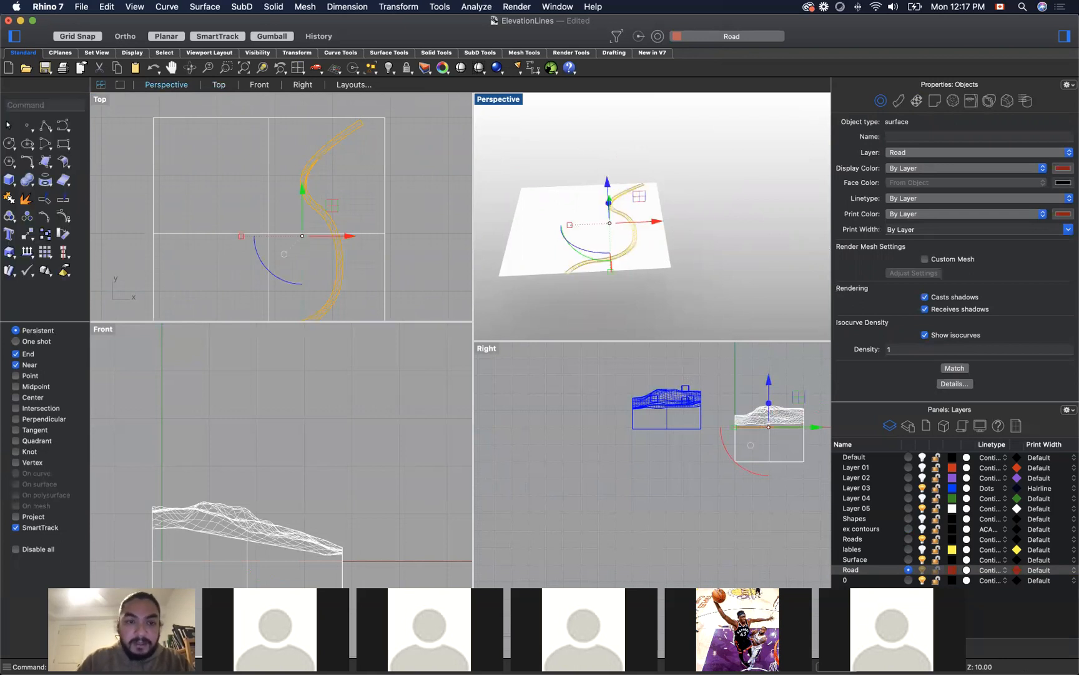
# Step: Inspect the extruded road from a low angle in the perspective view and undo the extrusion
pyautogui.click(754, 191)
pyautogui.scroll(5, 618, 257)
pyautogui.scroll(-1, 665, 218)
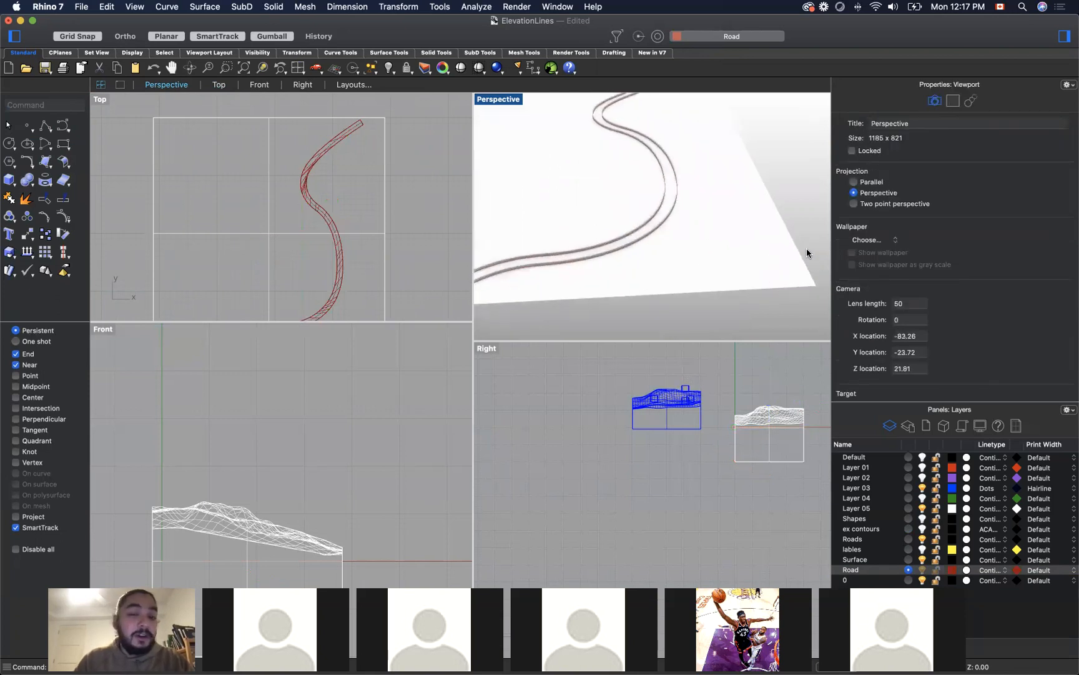
pyautogui.moveTo(802, 242); pyautogui.dragTo(776, 222, button='right')
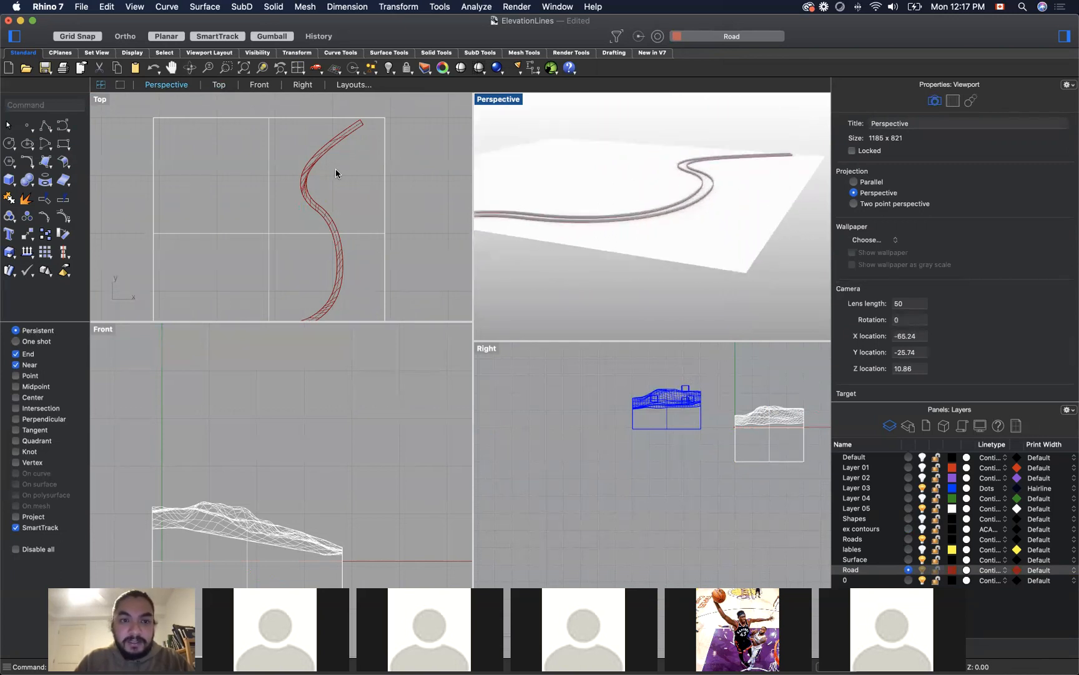
pyautogui.press('super+z')
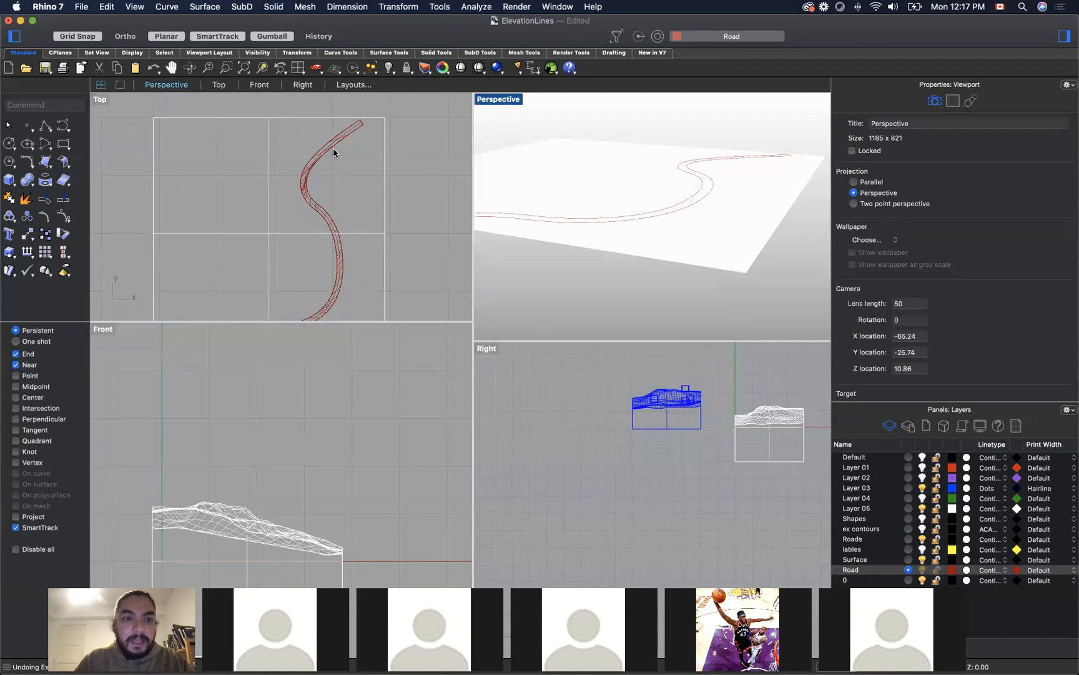
# Step: Extrude the lofted road surface upward again to form low walls along its edges
pyautogui.click(329, 150)
pyautogui.write('e')
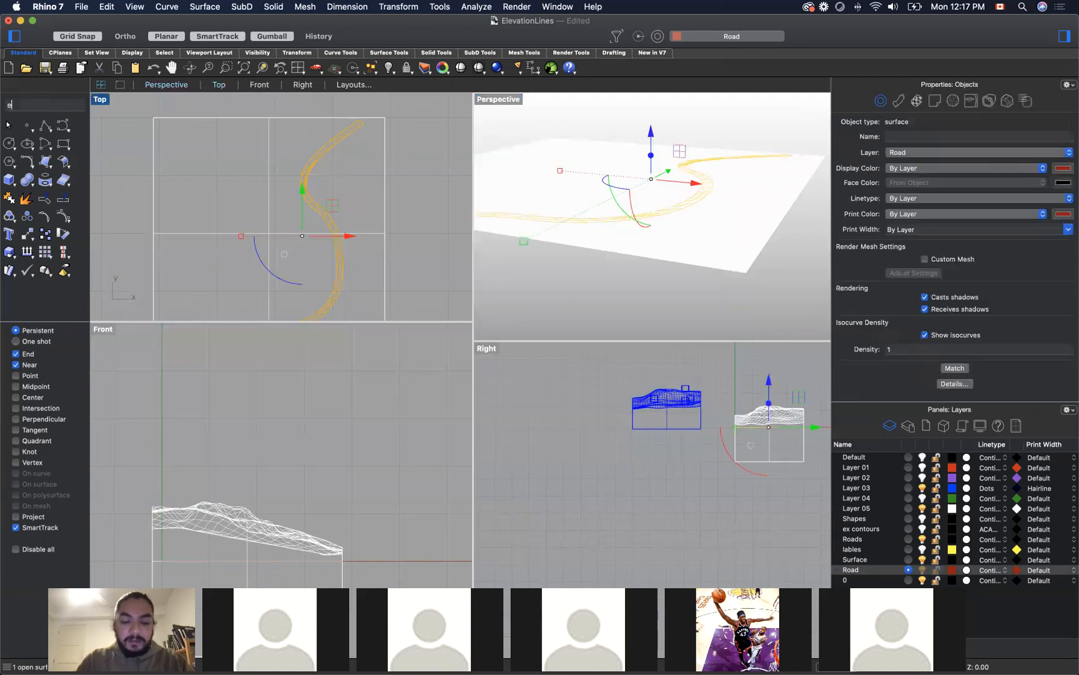
pyautogui.write('xtrudeSrf')
pyautogui.press('Return')
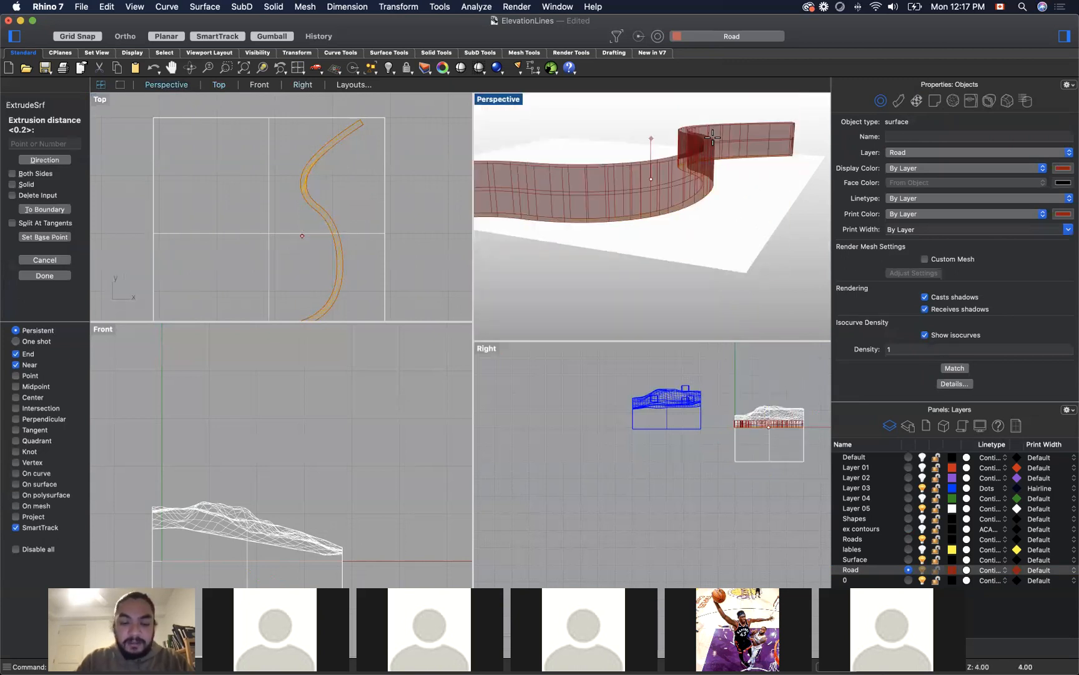
pyautogui.press('Escape')
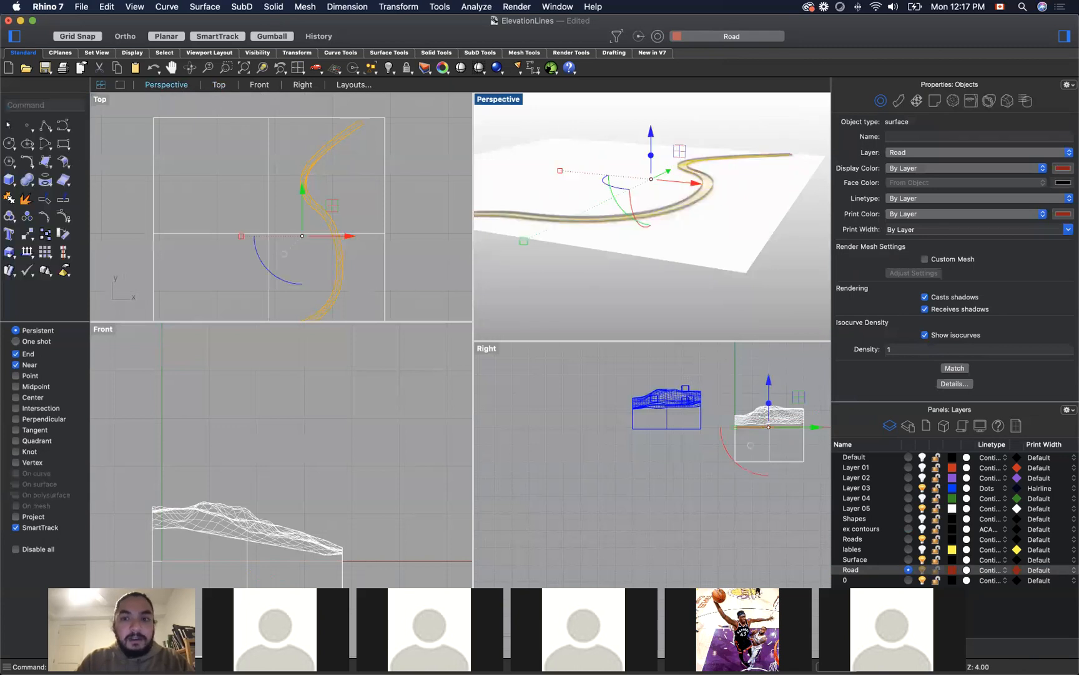
pyautogui.click(698, 156)
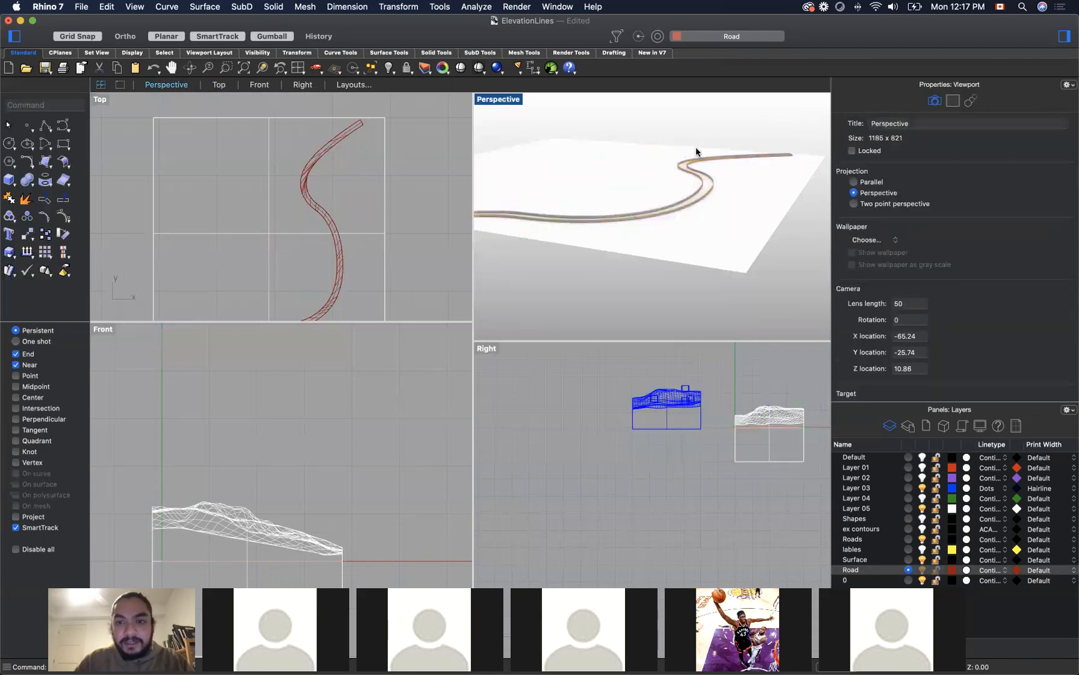
# Step: Cap the extruded road polysurface to make it a closed solid
pyautogui.scroll(5, 685, 165)
pyautogui.click(679, 168)
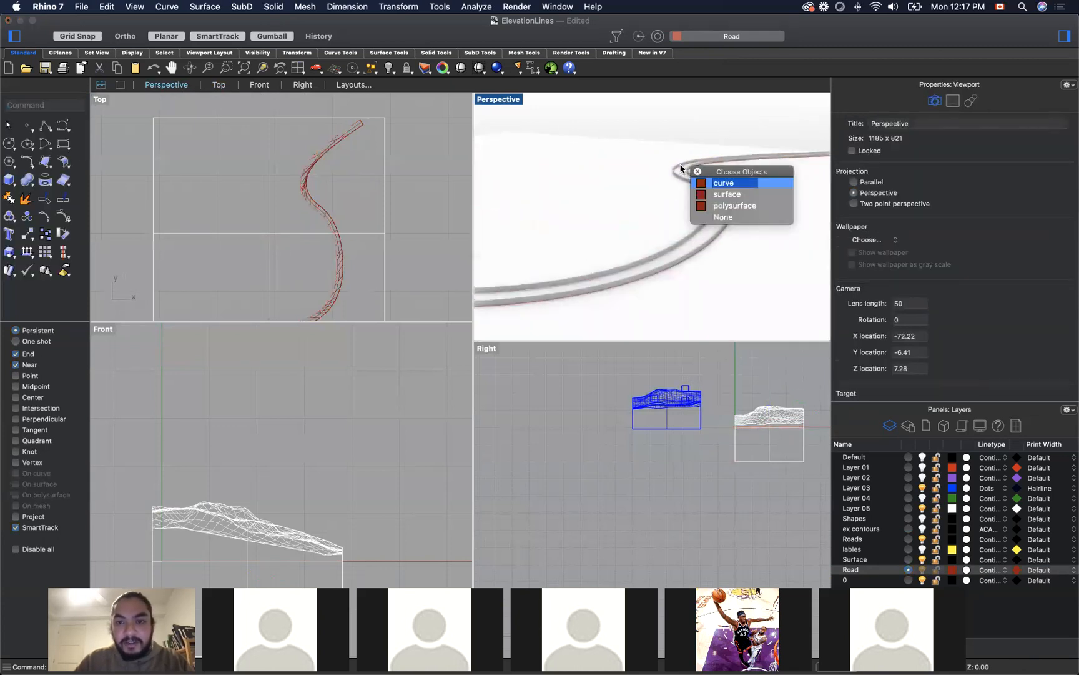
pyautogui.click(722, 206)
pyautogui.write('cap')
pyautogui.press('Return')
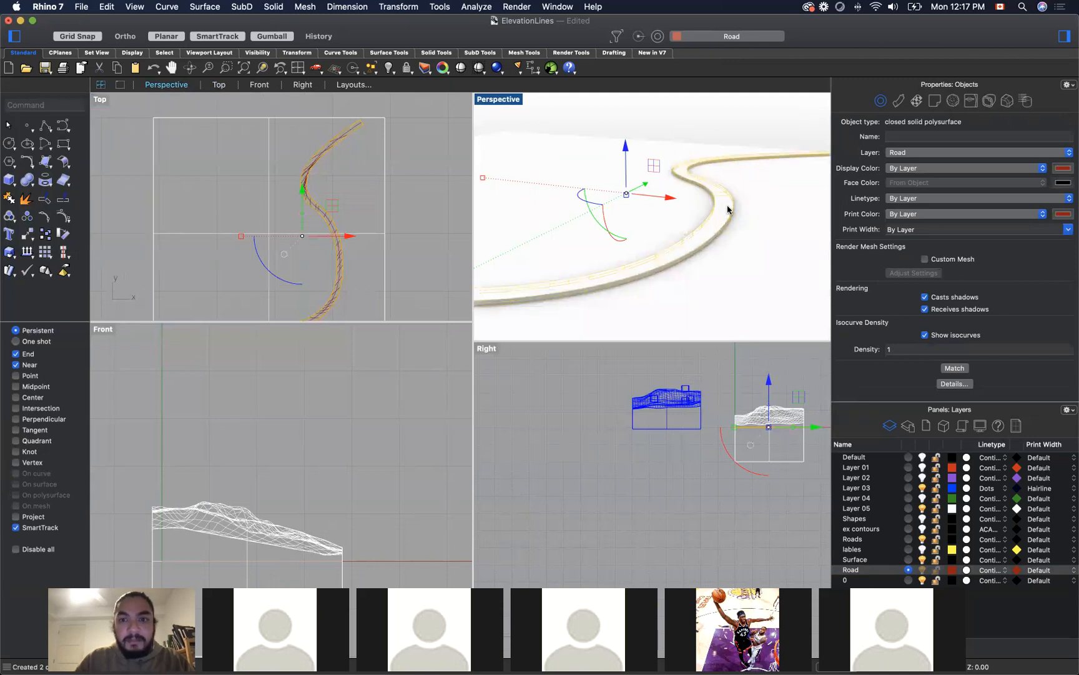
pyautogui.click(747, 128)
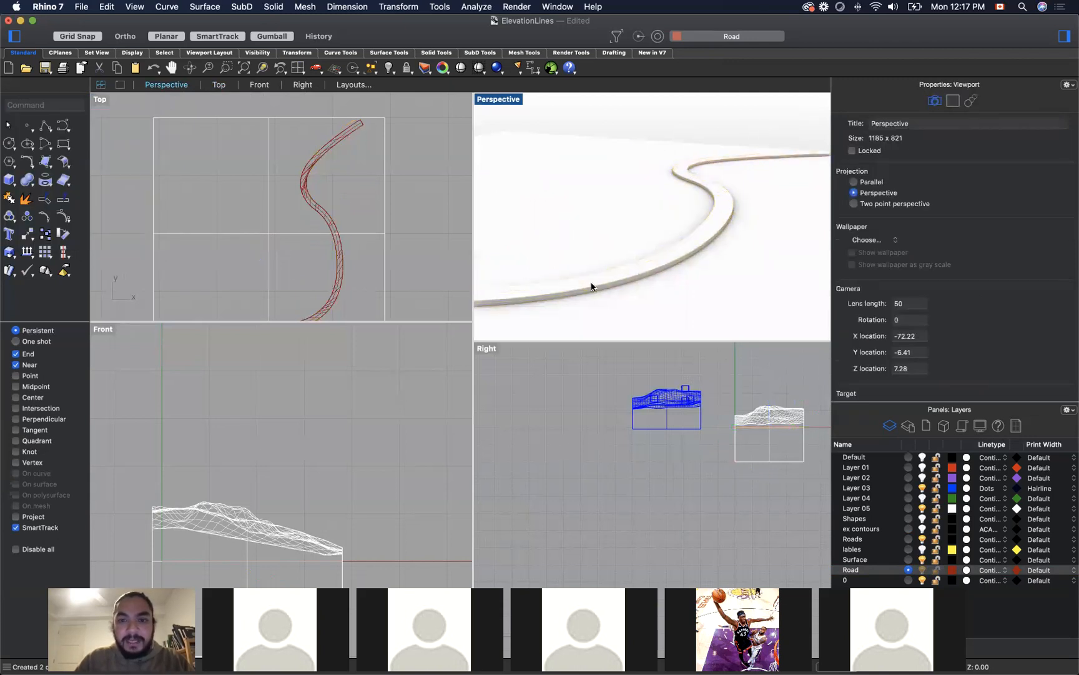
# Step: Look at the flat square carrying the road and the neighbouring terrain block together from above
pyautogui.moveTo(718, 208); pyautogui.dragTo(645, 268, button='right')
pyautogui.scroll(-10, 677, 285)
pyautogui.scroll(-10, 597, 194)
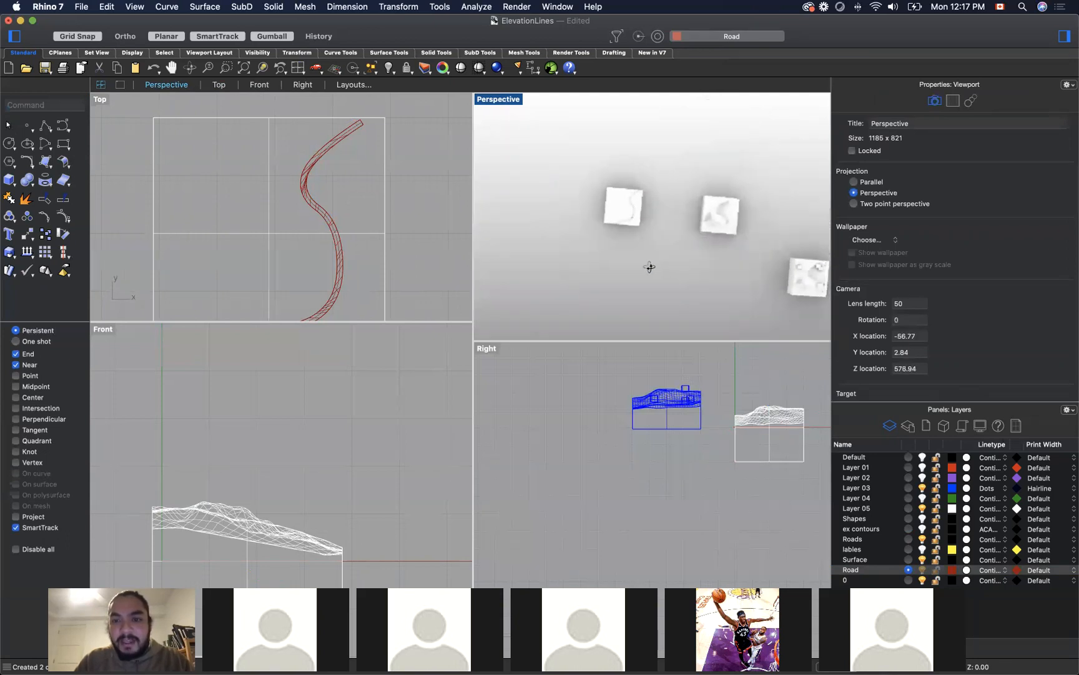
pyautogui.scroll(5, 624, 218)
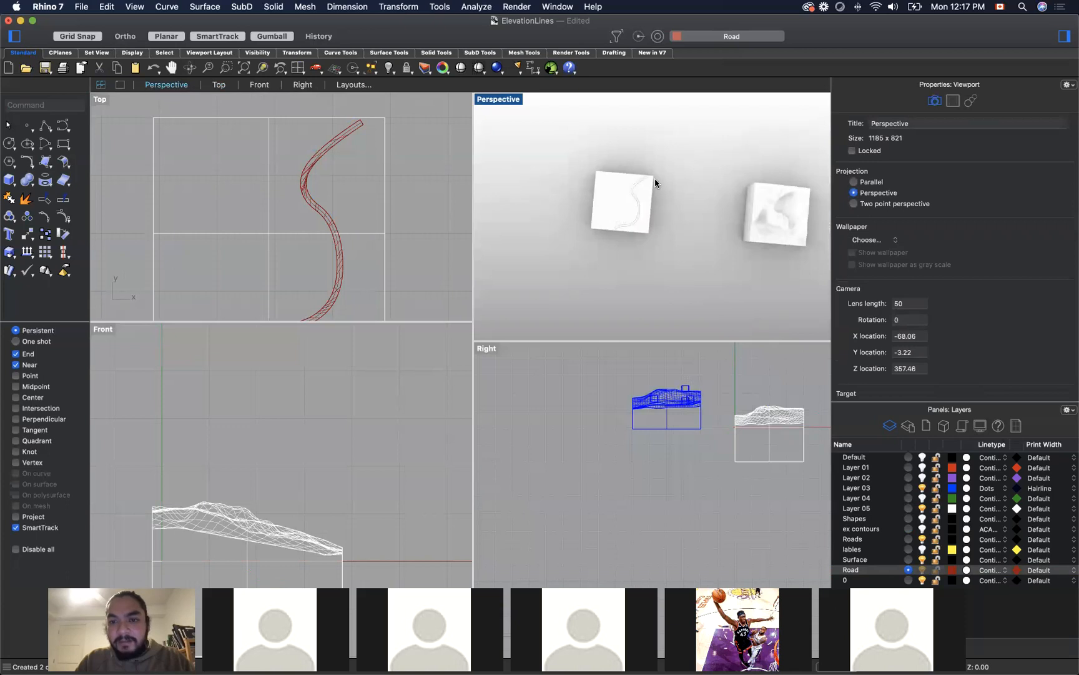
pyautogui.scroll(4, 598, 196)
pyautogui.scroll(-6, 598, 196)
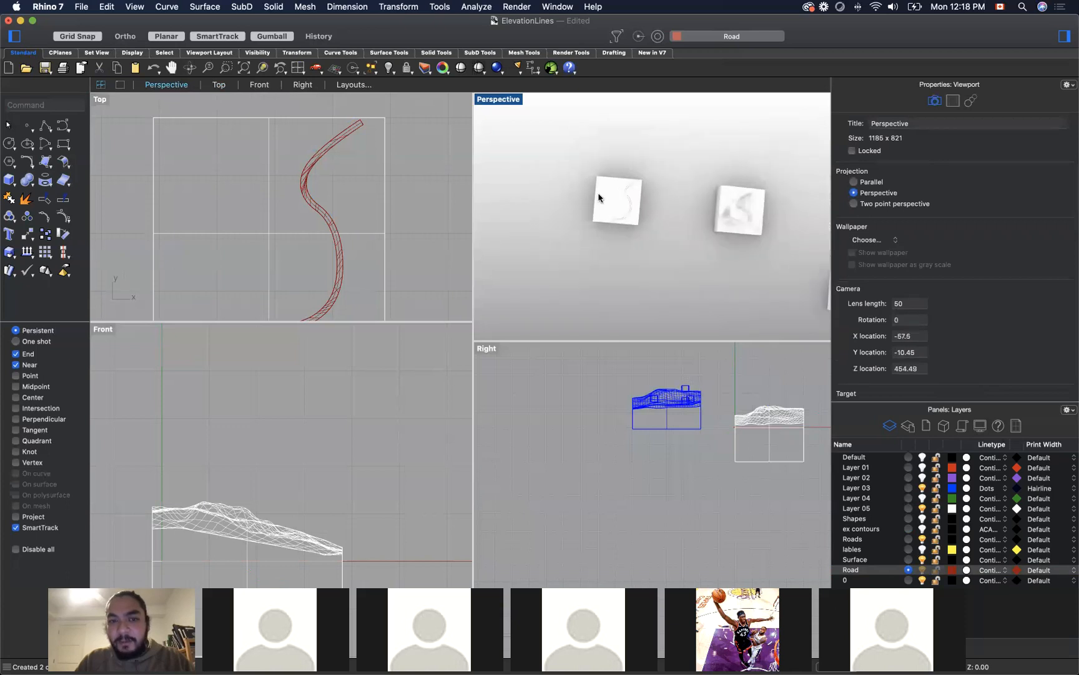
pyautogui.scroll(3, 634, 199)
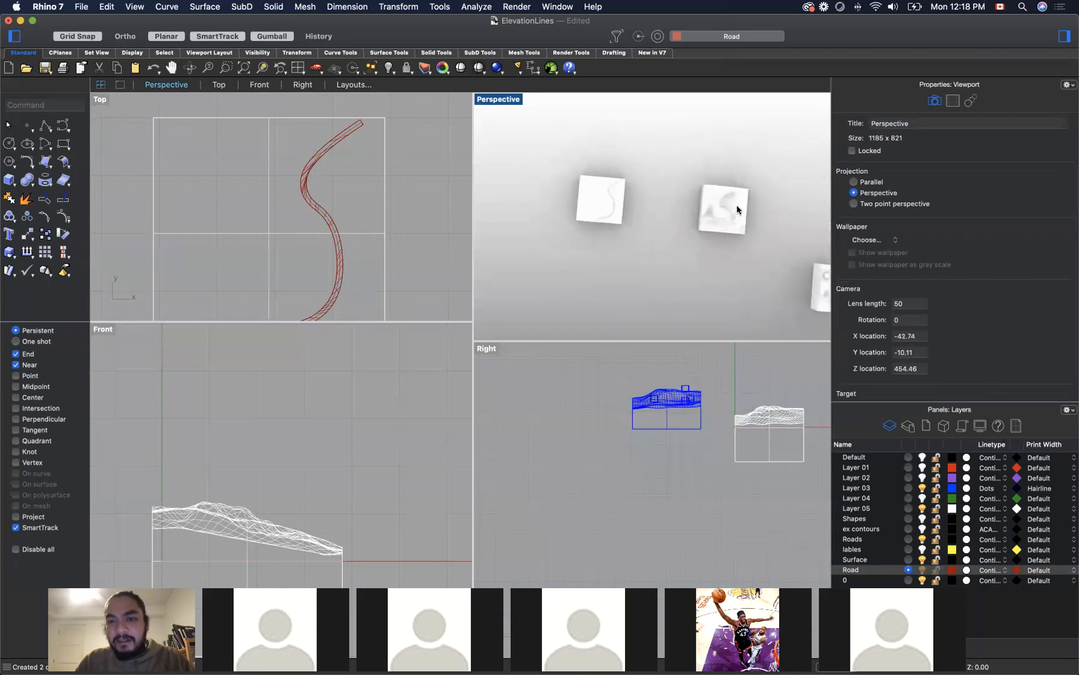
# Step: Check the "Street Grid onto Elevation" reference on the Miro board, and return to the Rhino model
pyautogui.scroll(3, 737, 205)
pyautogui.moveTo(622, 275); pyautogui.dragTo(607, 214, button='right')
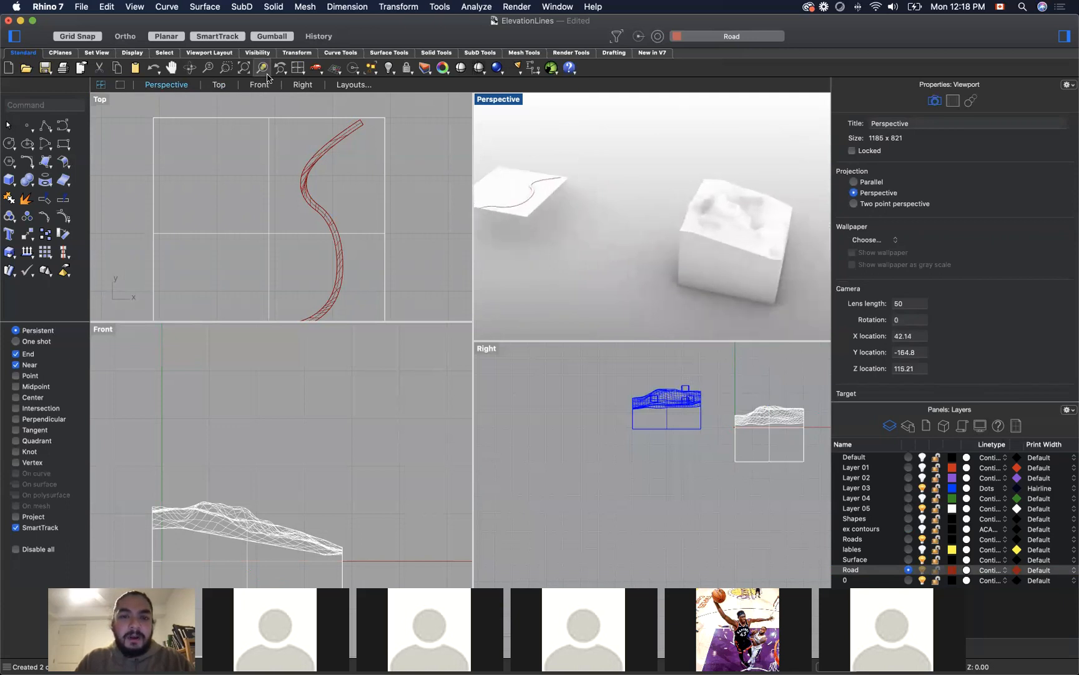
pyautogui.press('super+Tab')
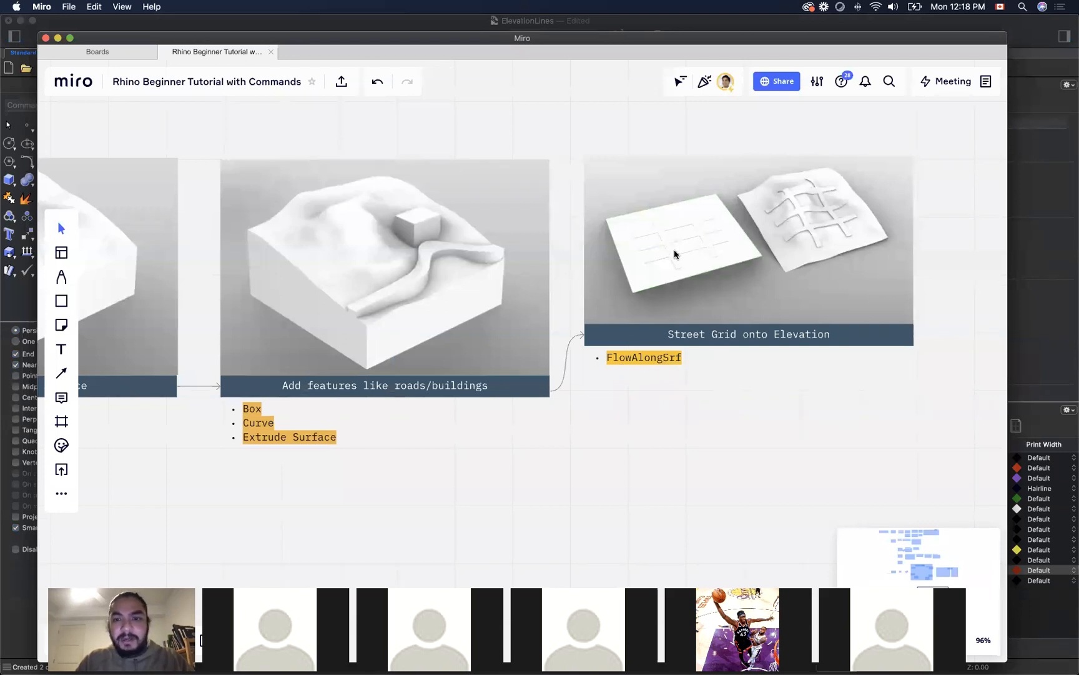
pyautogui.click(12, 586)
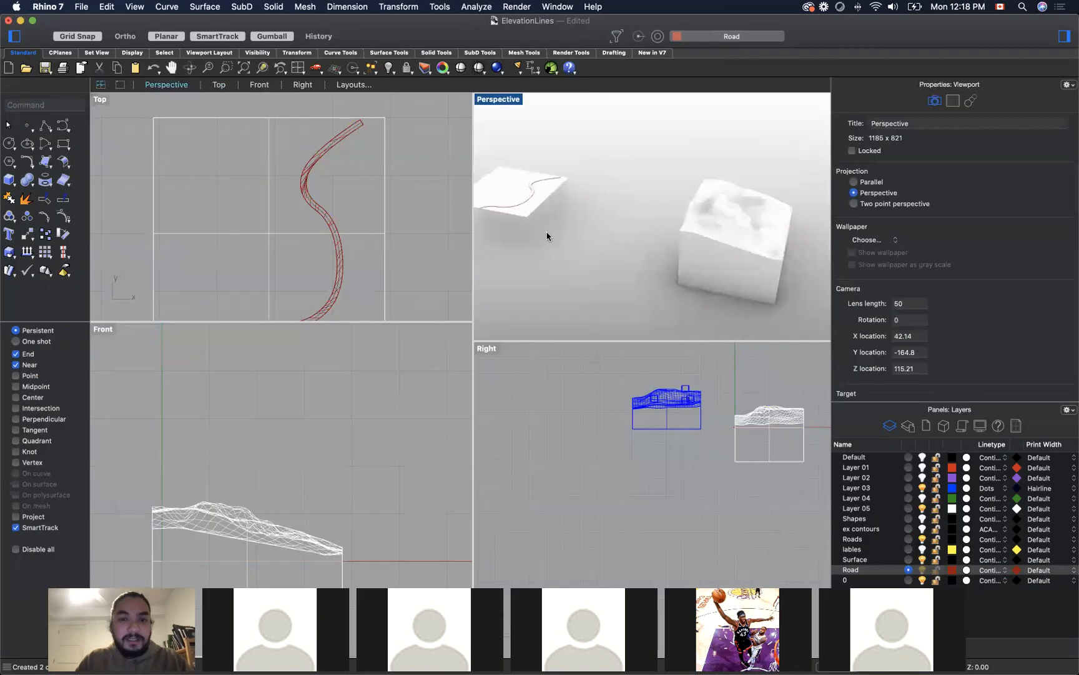
# Step: Examine the overlapping curve, surface and polysurface objects that make up the road on the flat square
pyautogui.scroll(10, 517, 172)
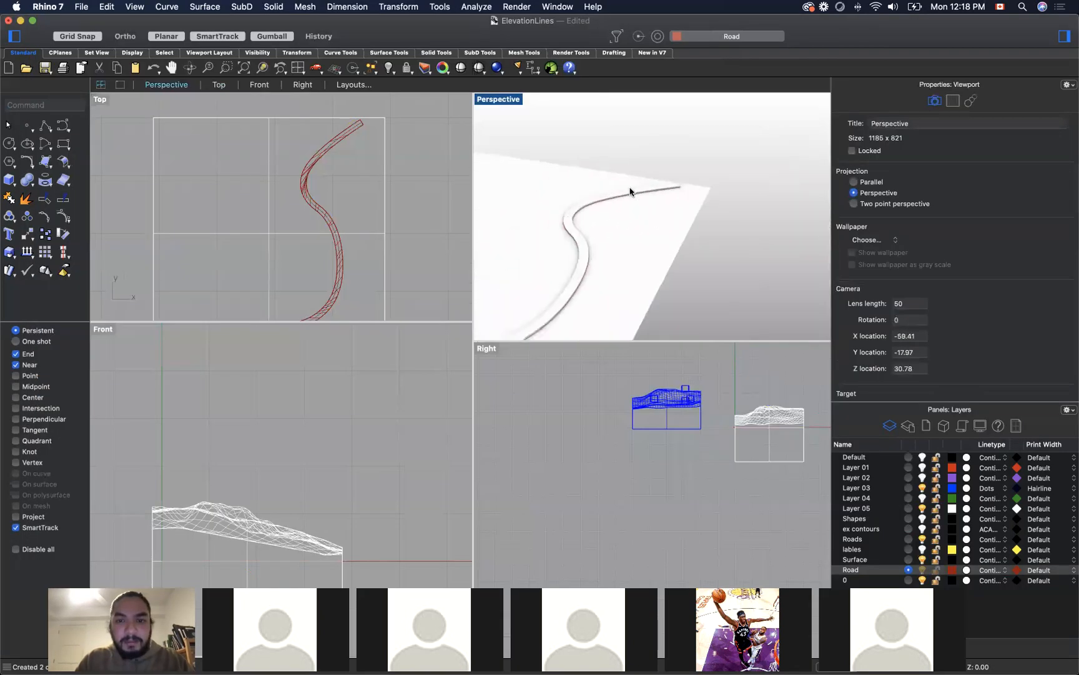
pyautogui.click(624, 190)
pyautogui.click(714, 197)
pyautogui.moveTo(705, 242); pyautogui.dragTo(669, 236)
pyautogui.click(585, 157)
pyautogui.moveTo(576, 228); pyautogui.dragTo(600, 211, button='right')
pyautogui.moveTo(737, 159); pyautogui.dragTo(696, 135, button='right')
pyautogui.click(654, 233)
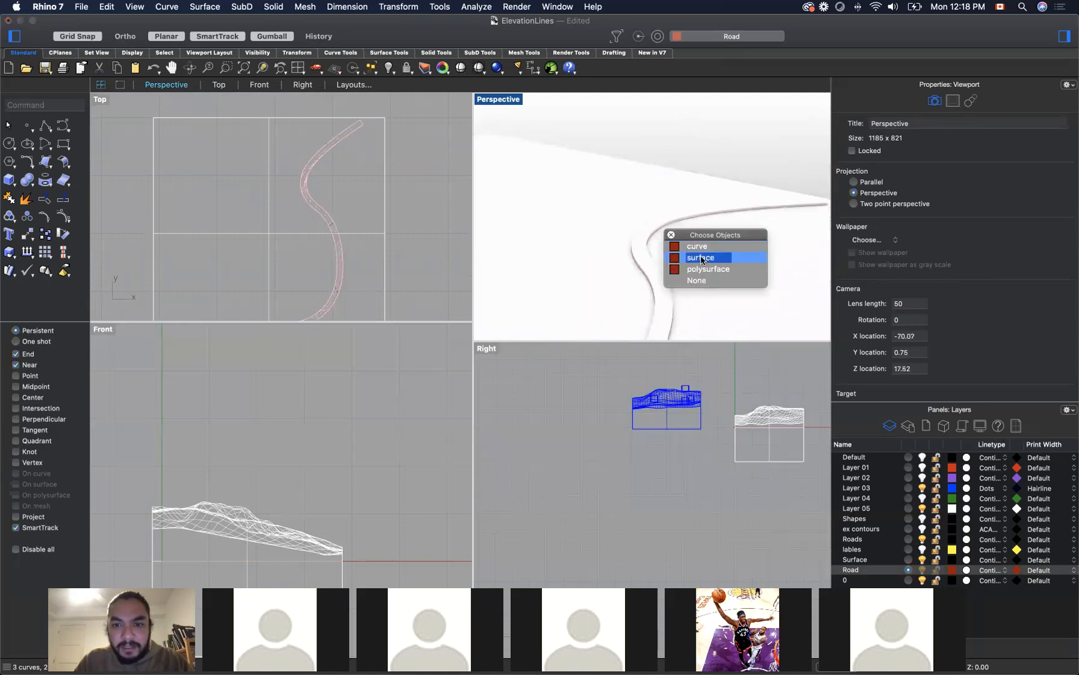
pyautogui.click(700, 258)
pyautogui.keyDown('shift'); pyautogui.click(670, 220); pyautogui.keyUp('shift')
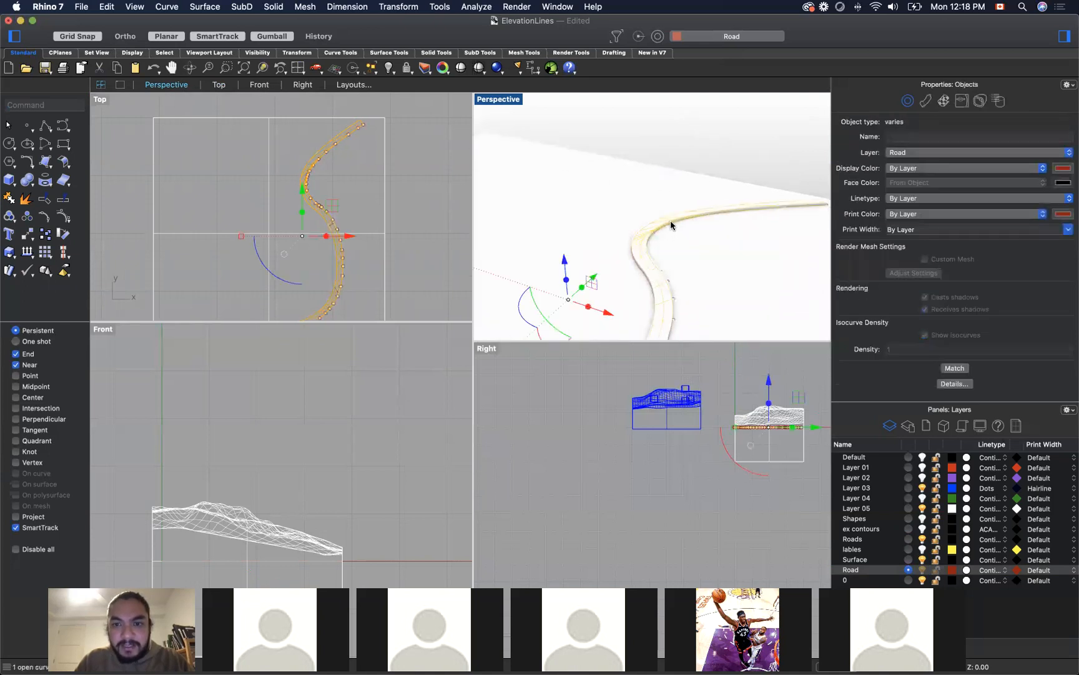
pyautogui.click(704, 156)
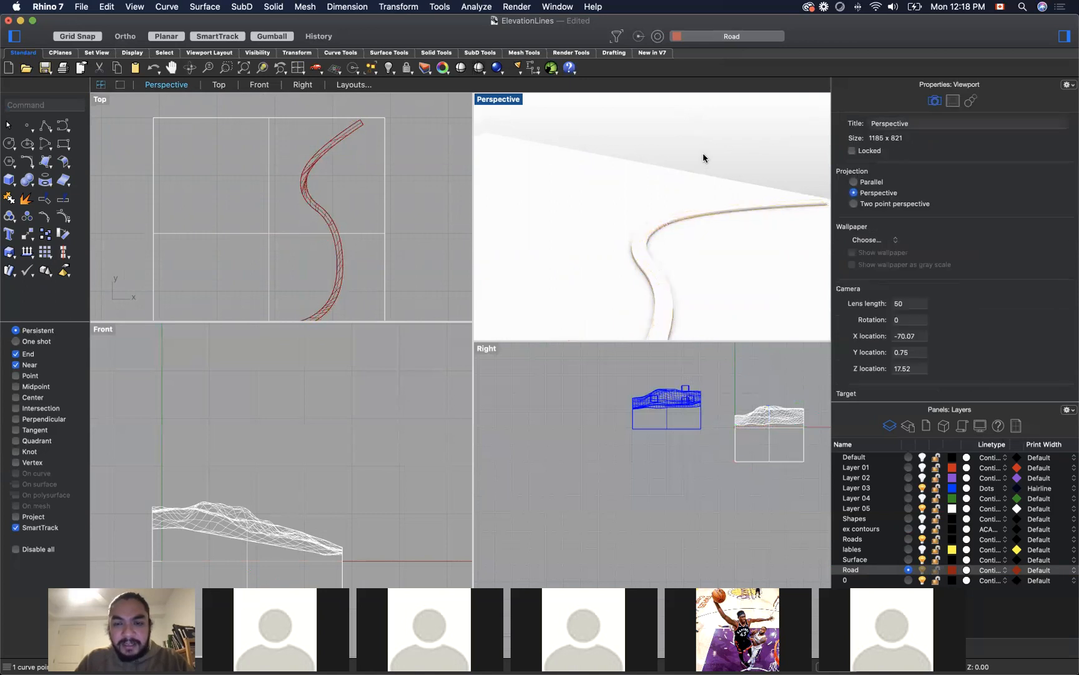
# Step: Delete the two leftover construction curves along the road's edges, keeping its surface and polysurface
pyautogui.scroll(-3, 705, 157)
pyautogui.scroll(-4, 632, 284)
pyautogui.scroll(5, 613, 308)
pyautogui.scroll(2, 613, 308)
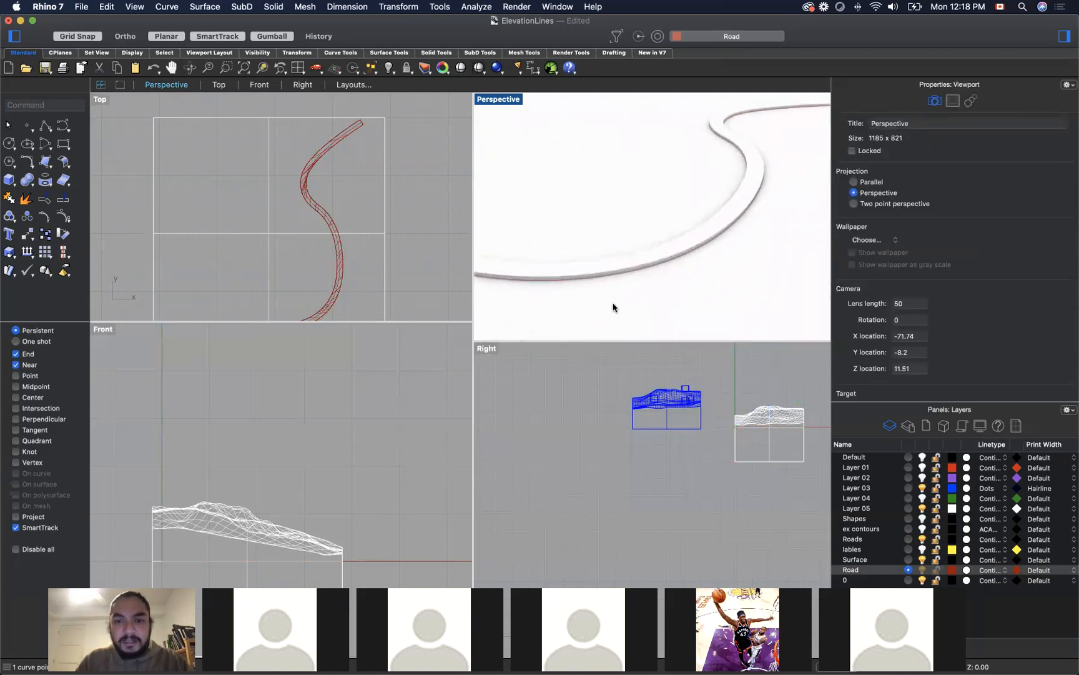
pyautogui.click(657, 263)
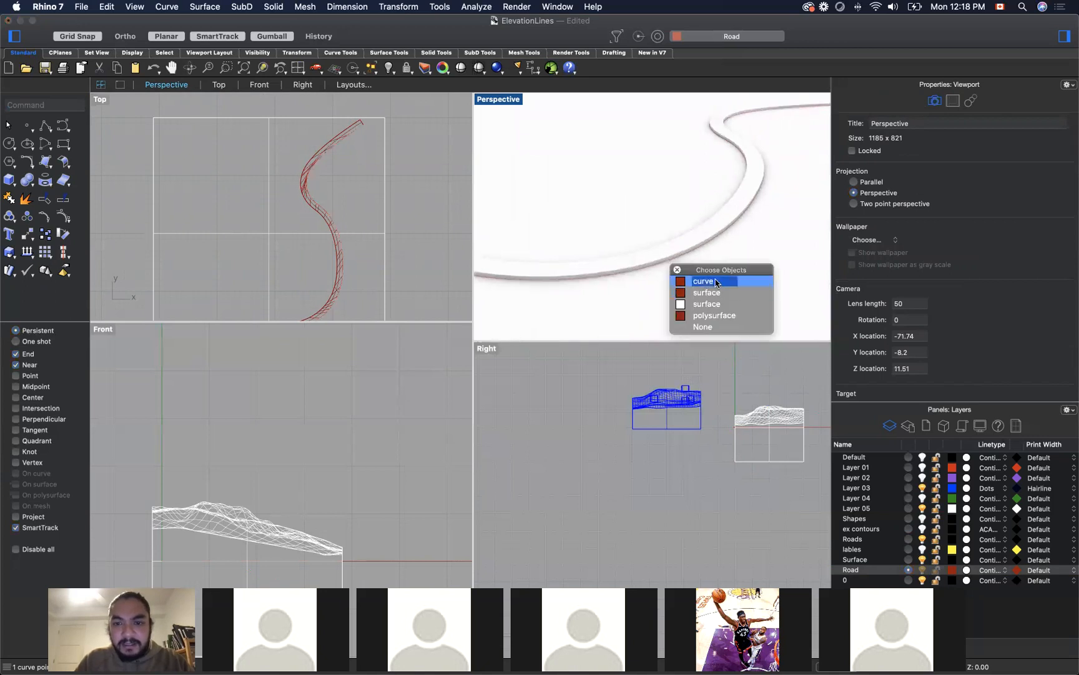
pyautogui.click(715, 282)
pyautogui.click(715, 283)
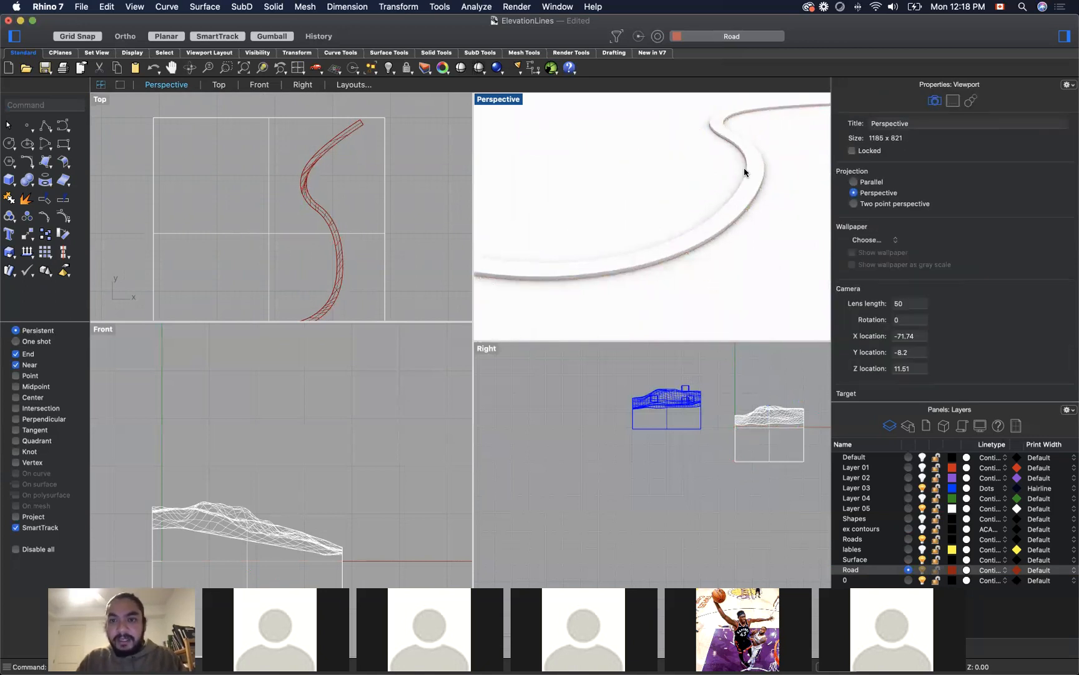
pyautogui.click(737, 149)
pyautogui.click(773, 164)
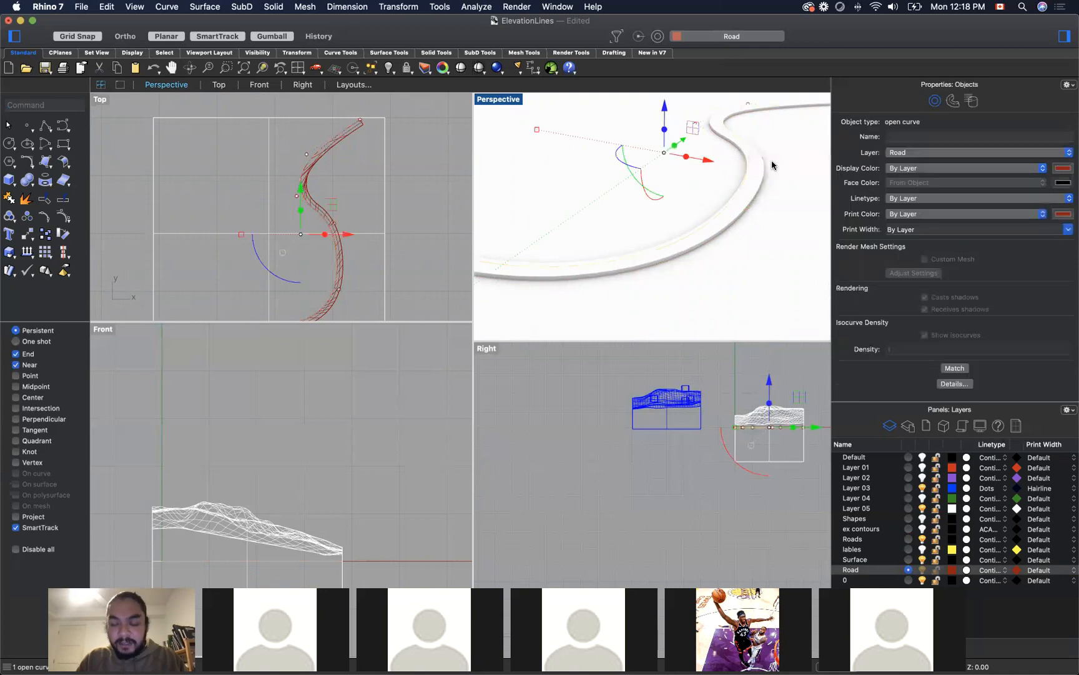
pyautogui.click(771, 160)
pyautogui.moveTo(771, 160); pyautogui.dragTo(773, 173, button='right')
pyautogui.scroll(-6, 774, 175)
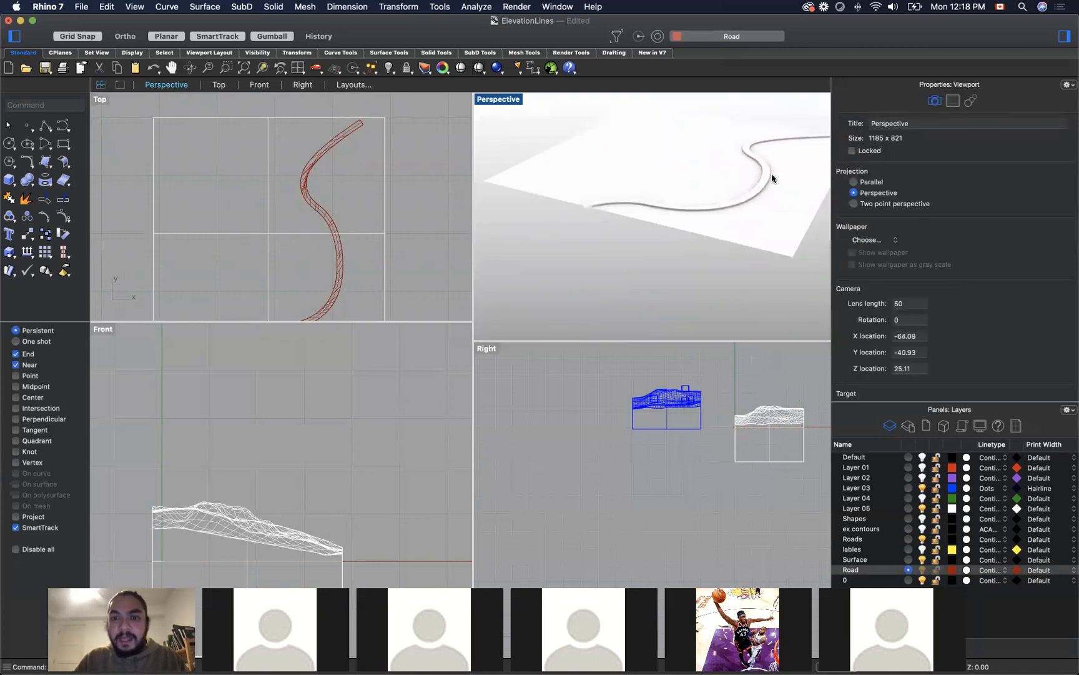
pyautogui.scroll(-4, 766, 226)
pyautogui.moveTo(809, 230); pyautogui.dragTo(672, 147)
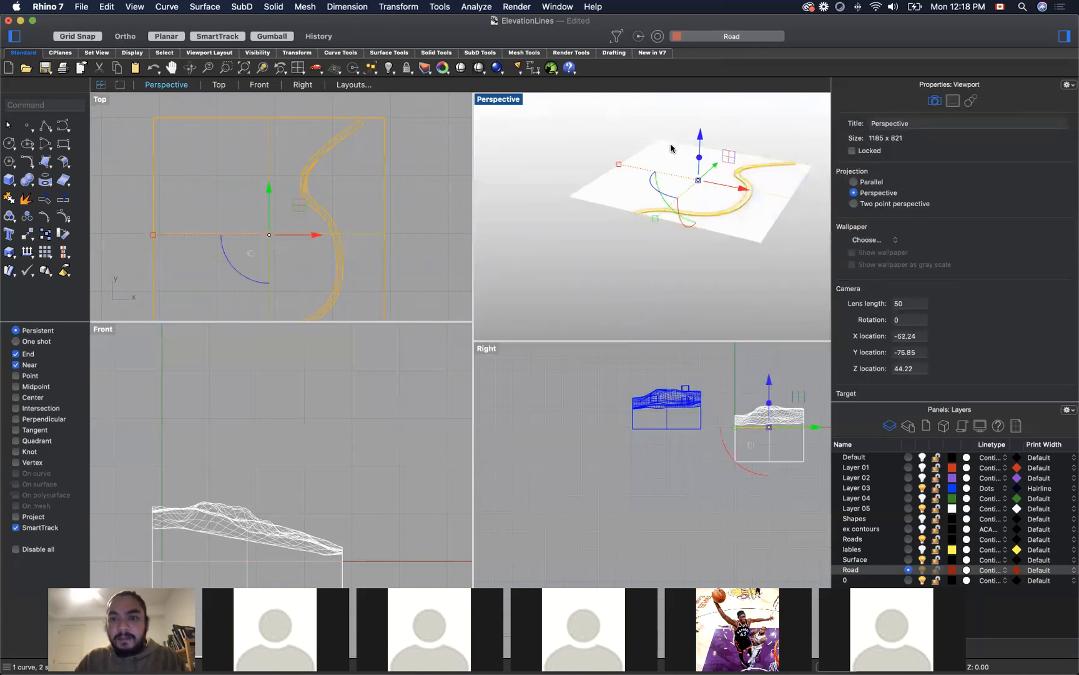
pyautogui.rightClick(668, 152)
pyautogui.click(650, 155)
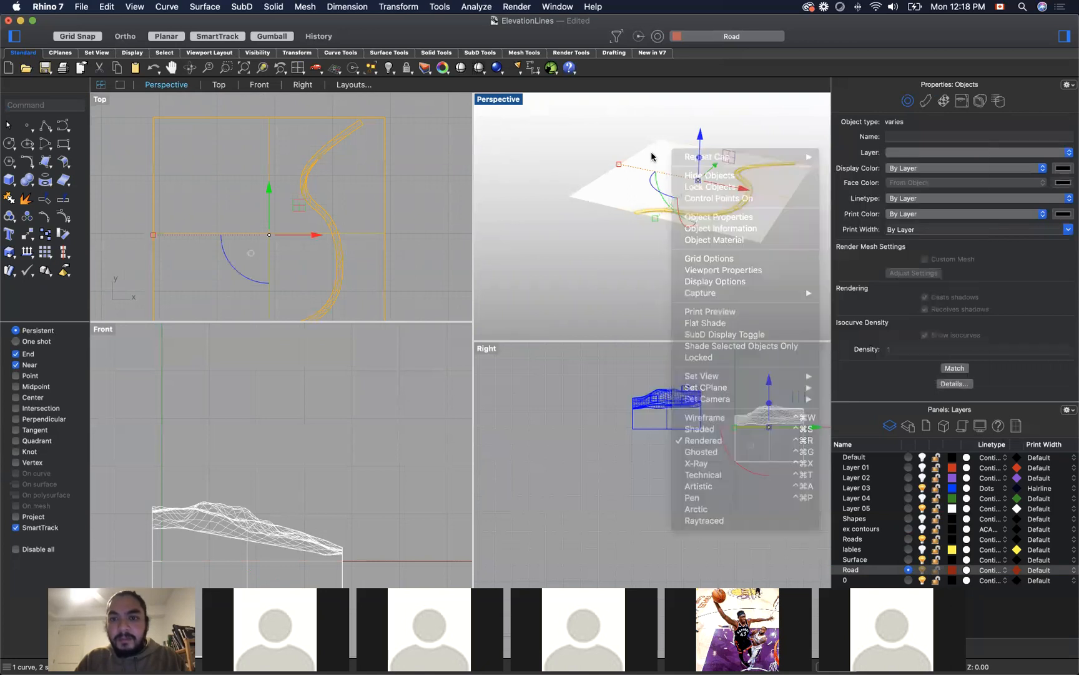
pyautogui.press('Escape')
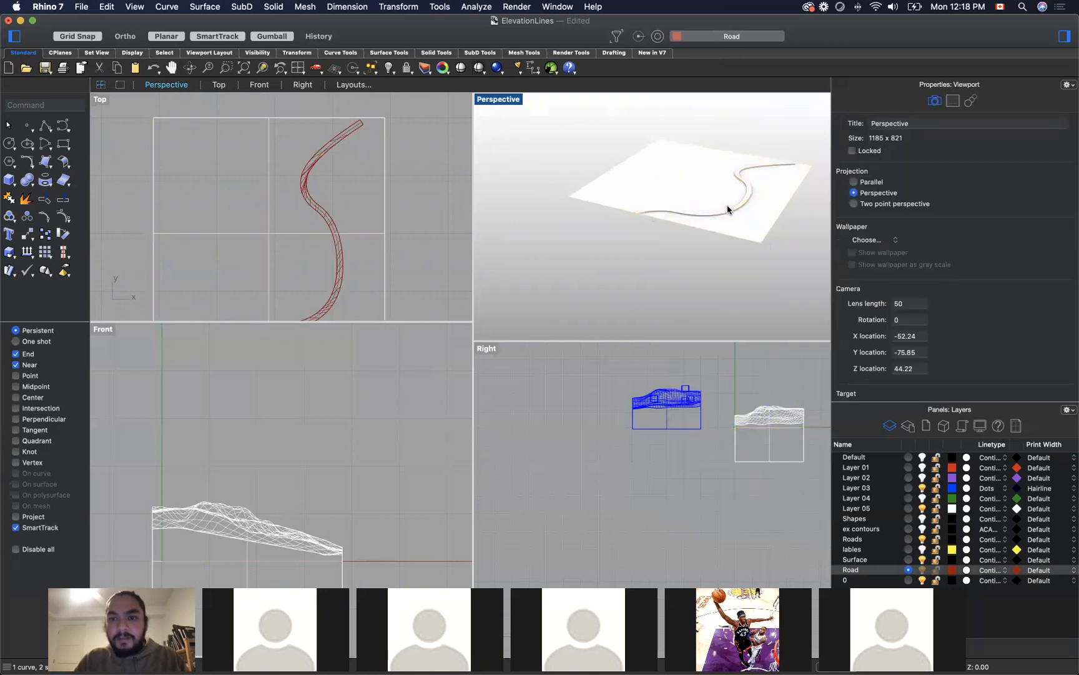
# Step: Try to join the road's surface and polysurface into one object with Join
pyautogui.scroll(8, 725, 210)
pyautogui.scroll(-5, 565, 253)
pyautogui.moveTo(572, 265); pyautogui.dragTo(606, 296, button='right')
pyautogui.scroll(-6, 670, 275)
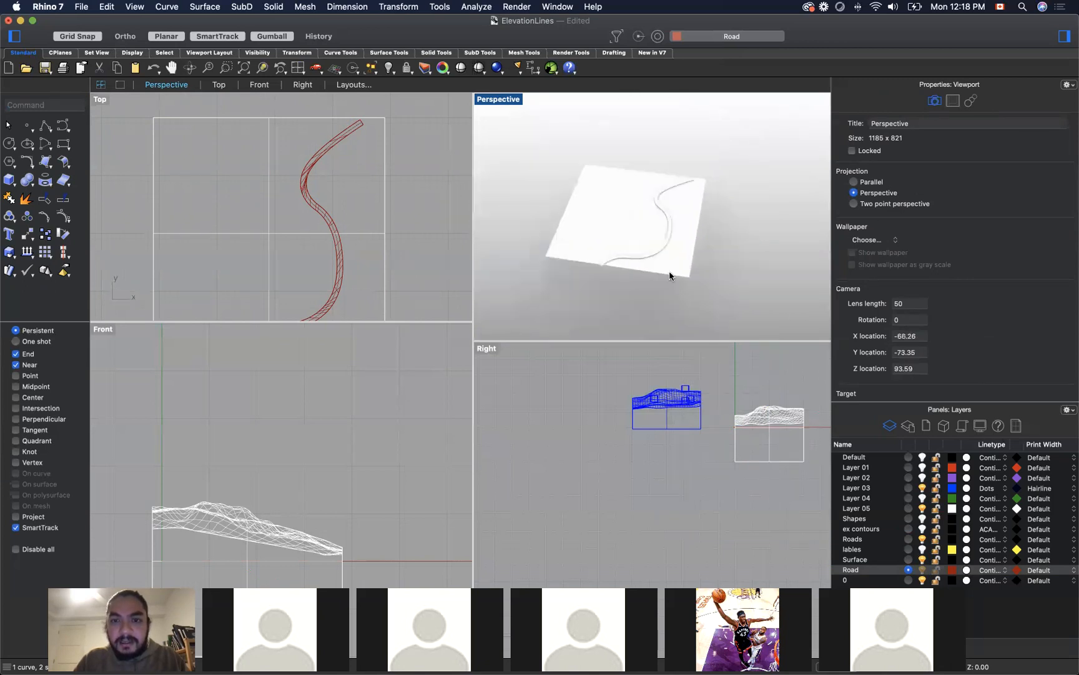
pyautogui.scroll(-3, 669, 276)
pyautogui.moveTo(684, 293); pyautogui.dragTo(682, 294)
pyautogui.moveTo(597, 168); pyautogui.dragTo(695, 308)
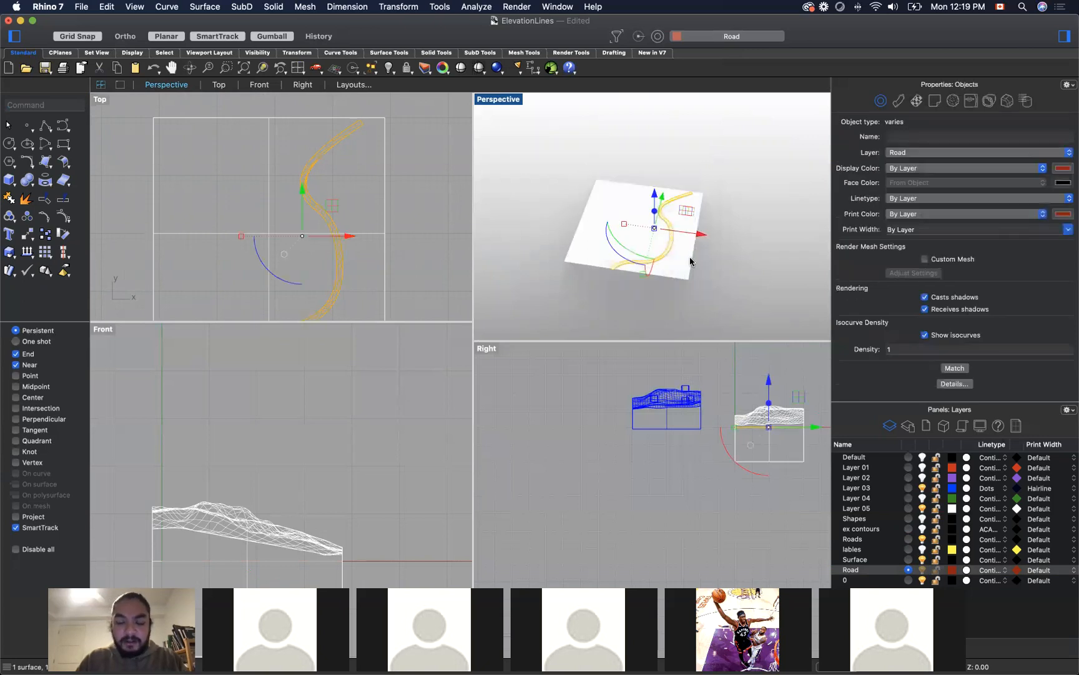
pyautogui.write('join')
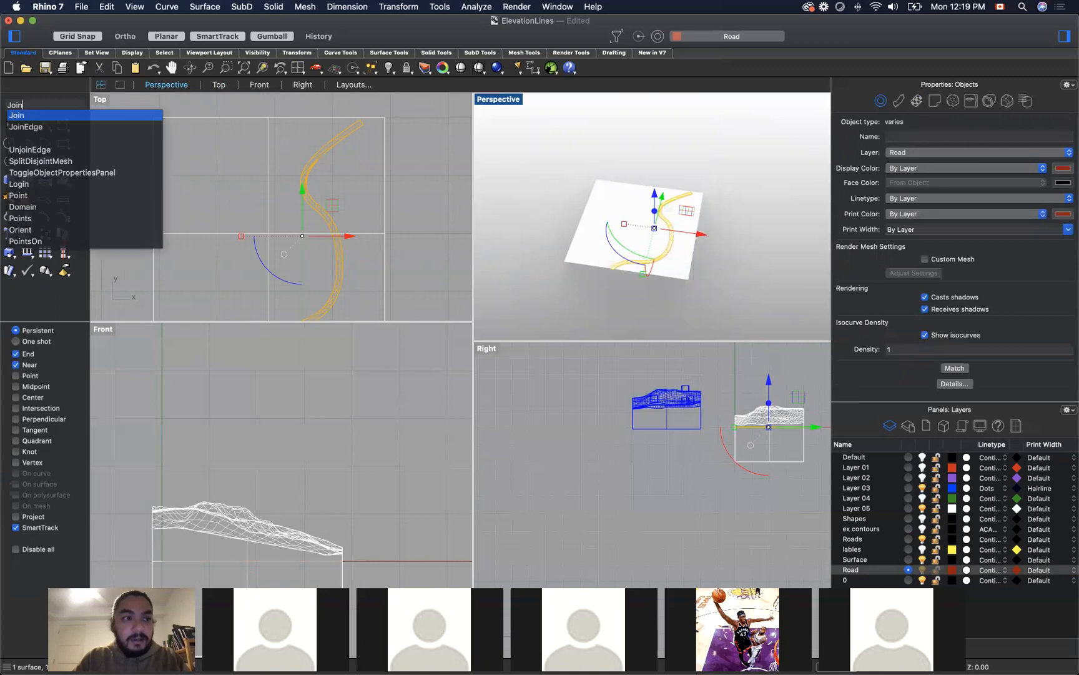
pyautogui.press('Return')
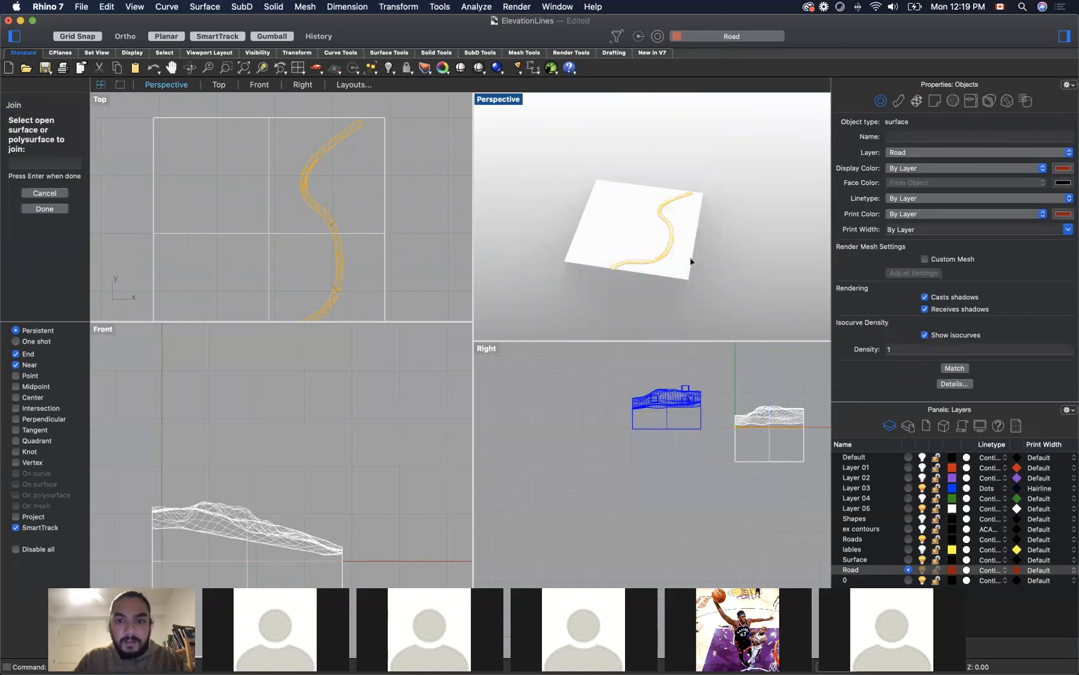
pyautogui.press('Return')
pyautogui.click(703, 244)
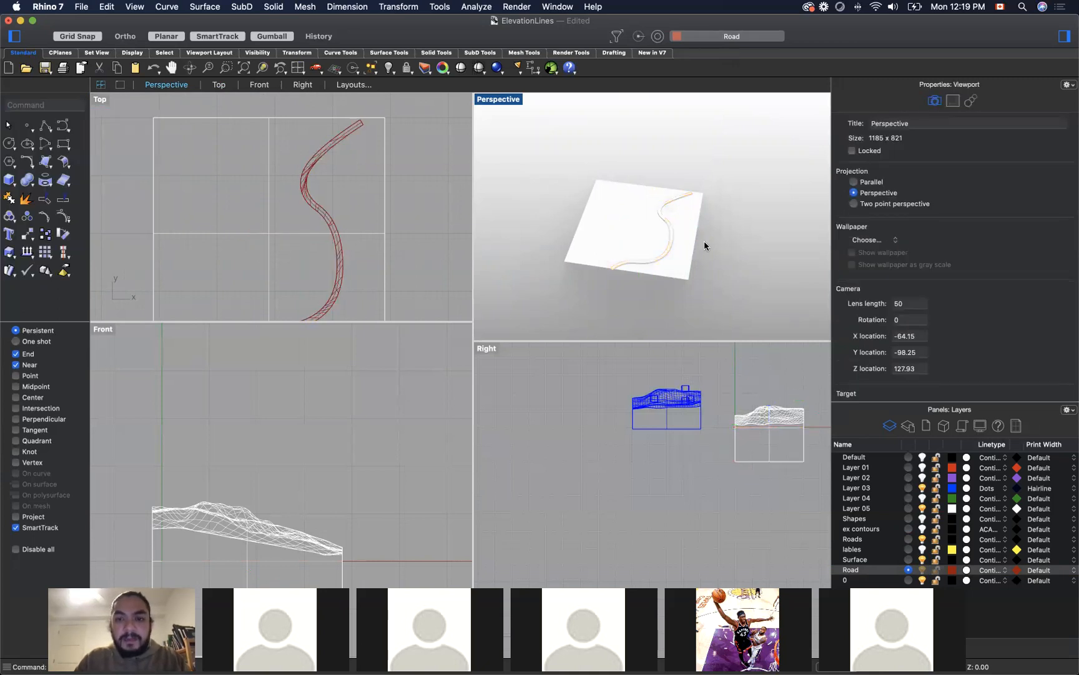
pyautogui.click(672, 242)
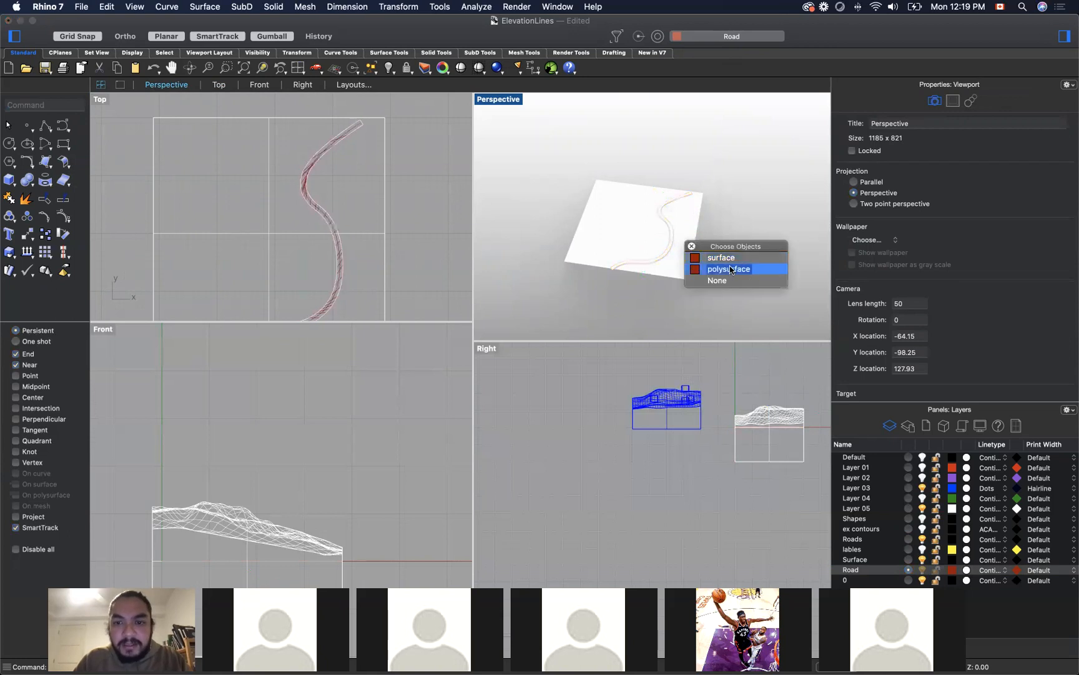
pyautogui.click(697, 257)
# Step: Group the road's surface and polysurface with the Group command
pyautogui.moveTo(594, 160); pyautogui.dragTo(695, 299)
pyautogui.write('Group')
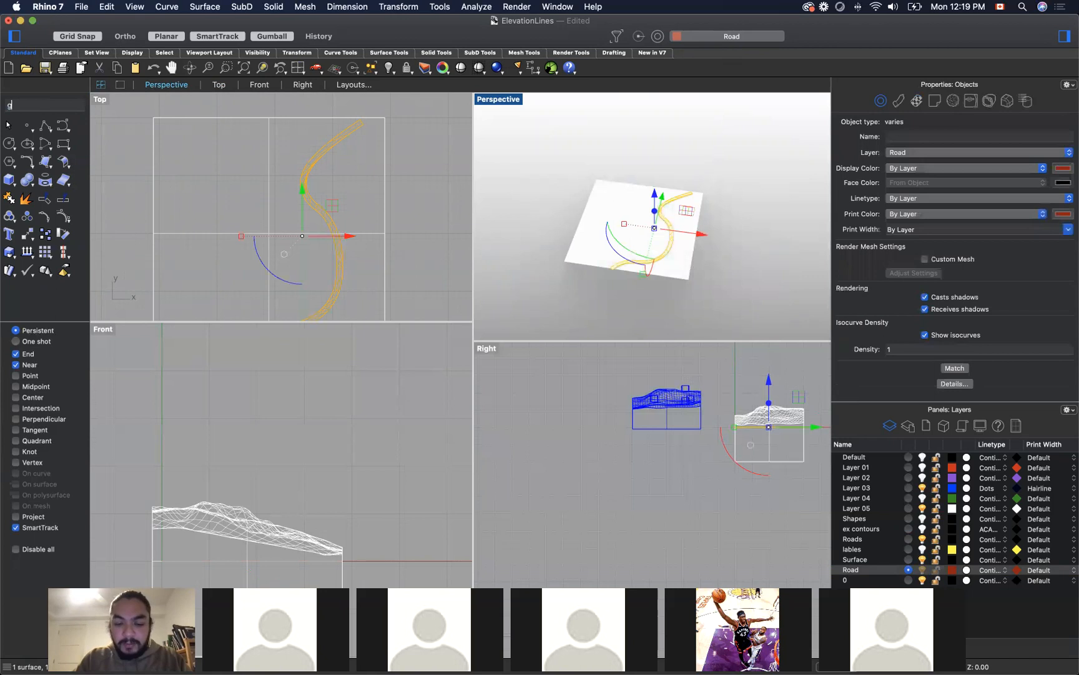
pyautogui.press('Return')
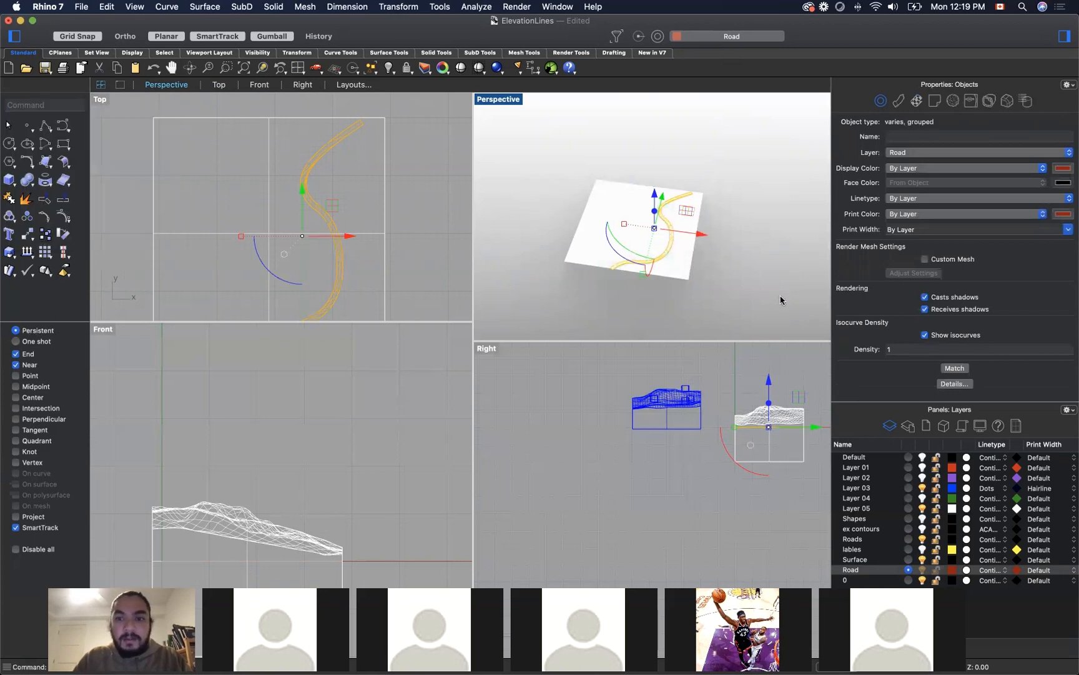
pyautogui.press('Escape')
# Step: Move the grouped road off the flat square as a test and undo the move
pyautogui.click(665, 243)
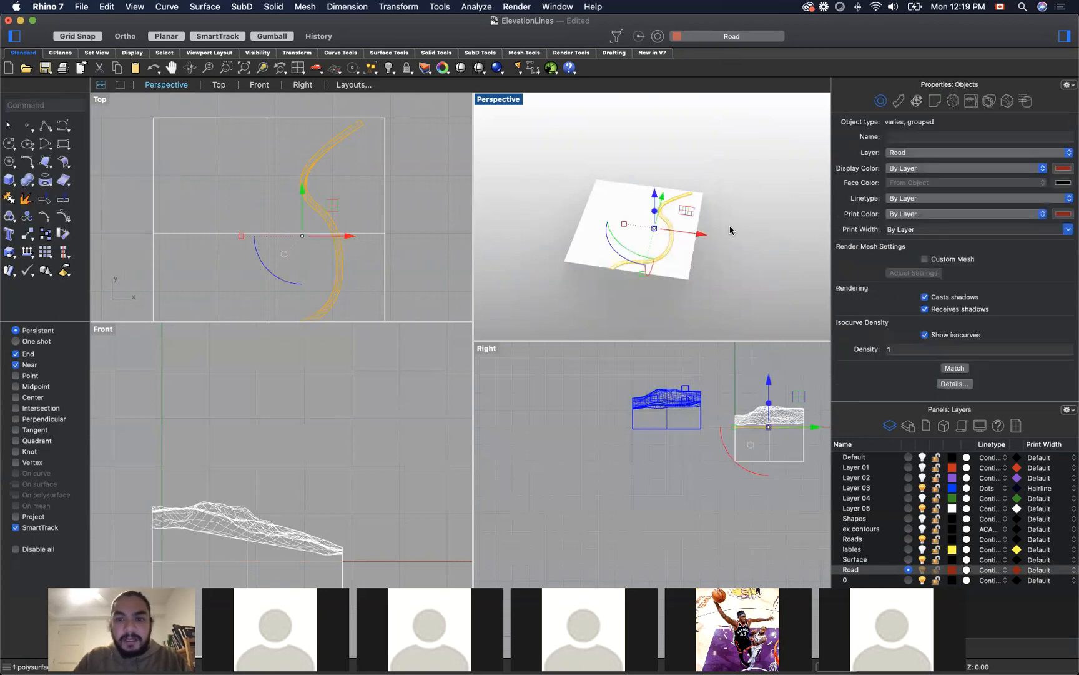
pyautogui.click(665, 241)
pyautogui.click(671, 244)
pyautogui.moveTo(695, 233); pyautogui.dragTo(617, 198)
pyautogui.click(654, 148)
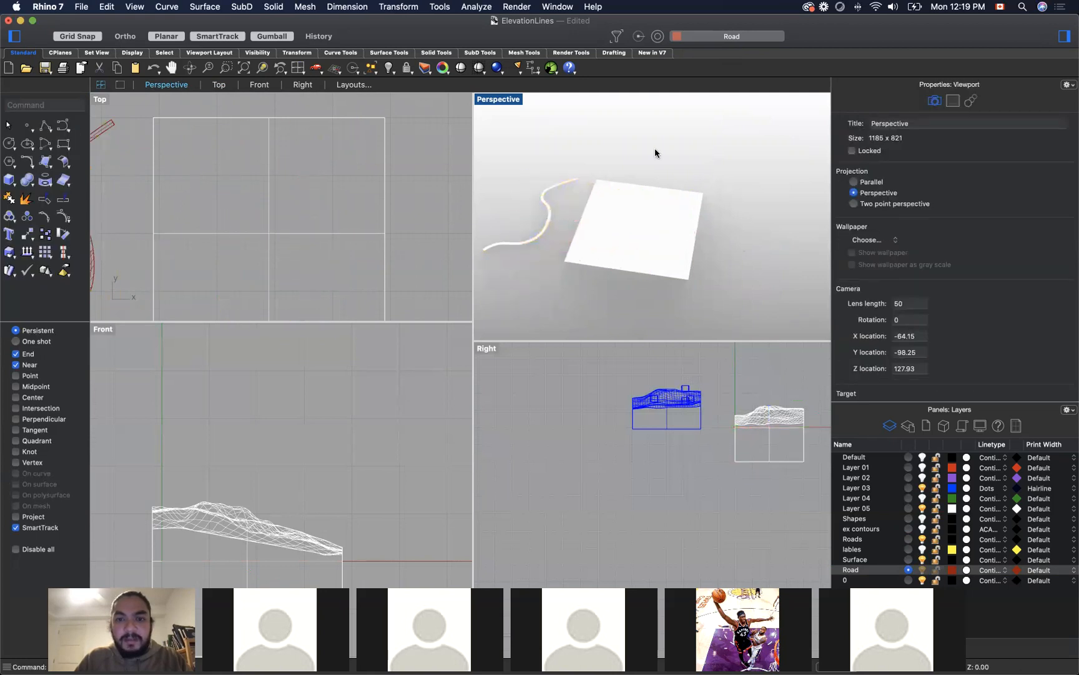
pyautogui.press('super+z')
pyautogui.click(756, 249)
# Step: Enlarge the Top viewport and frame the road's flat square together with the terrain block
pyautogui.moveTo(624, 243); pyautogui.dragTo(648, 292, button='right')
pyautogui.scroll(-5, 703, 259)
pyautogui.scroll(6, 758, 237)
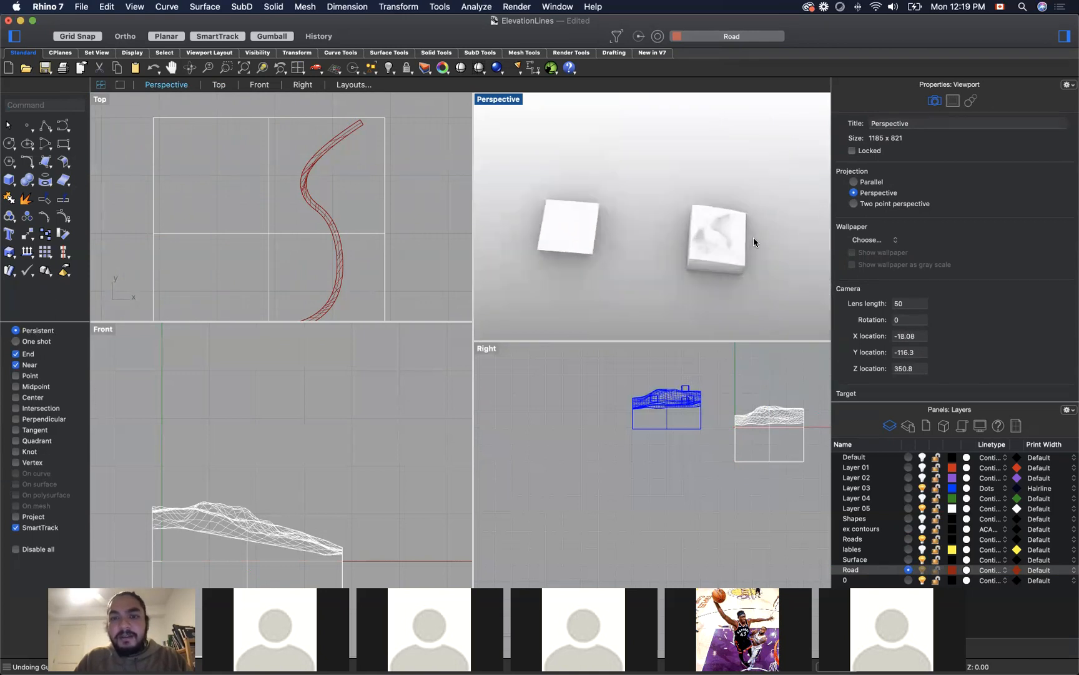
pyautogui.scroll(6, 576, 230)
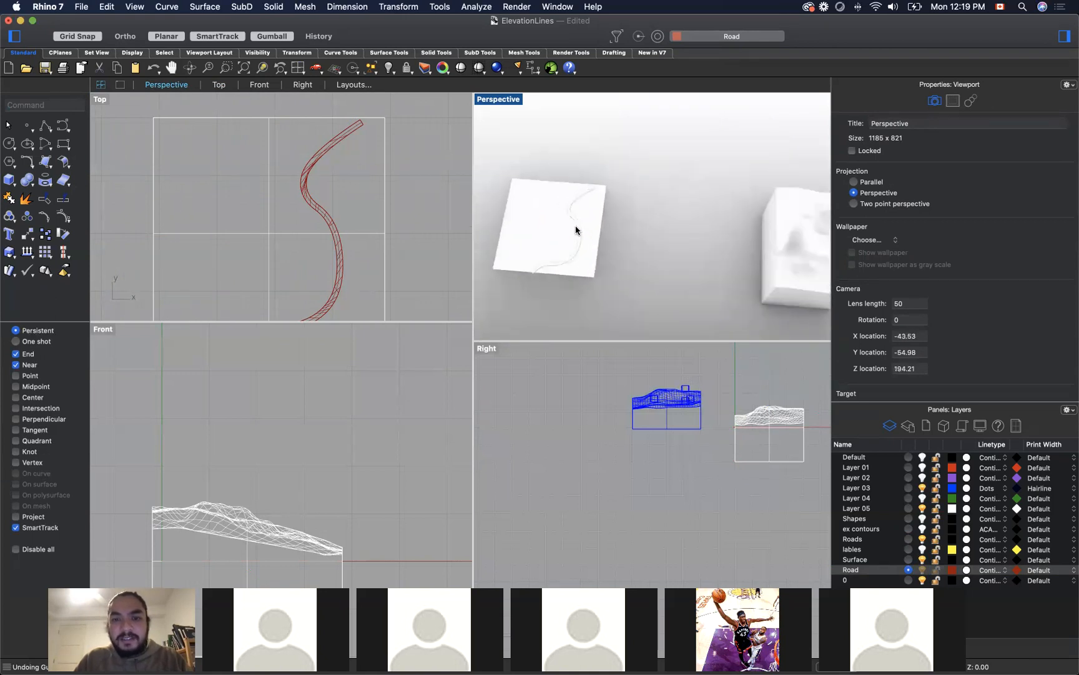
pyautogui.scroll(-4, 576, 230)
pyautogui.moveTo(473, 233); pyautogui.dragTo(279, 240)
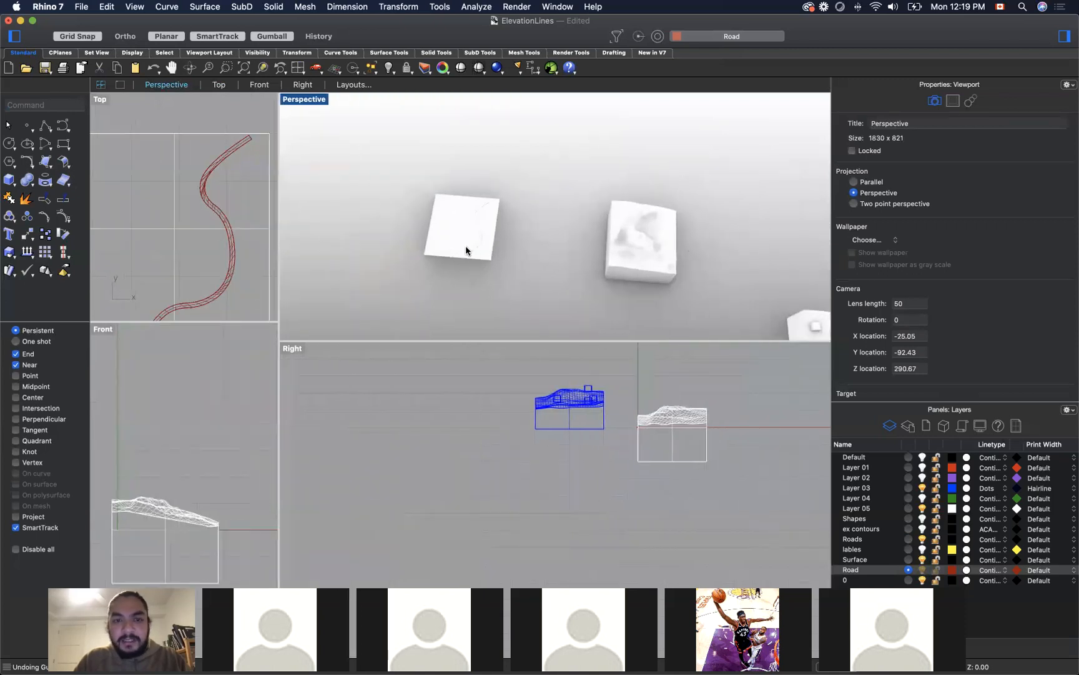
pyautogui.moveTo(280, 229); pyautogui.dragTo(640, 300)
pyautogui.moveTo(583, 320); pyautogui.dragTo(550, 406)
pyautogui.scroll(-10, 459, 288)
pyautogui.scroll(-2, 461, 291)
pyautogui.scroll(-4, 342, 228)
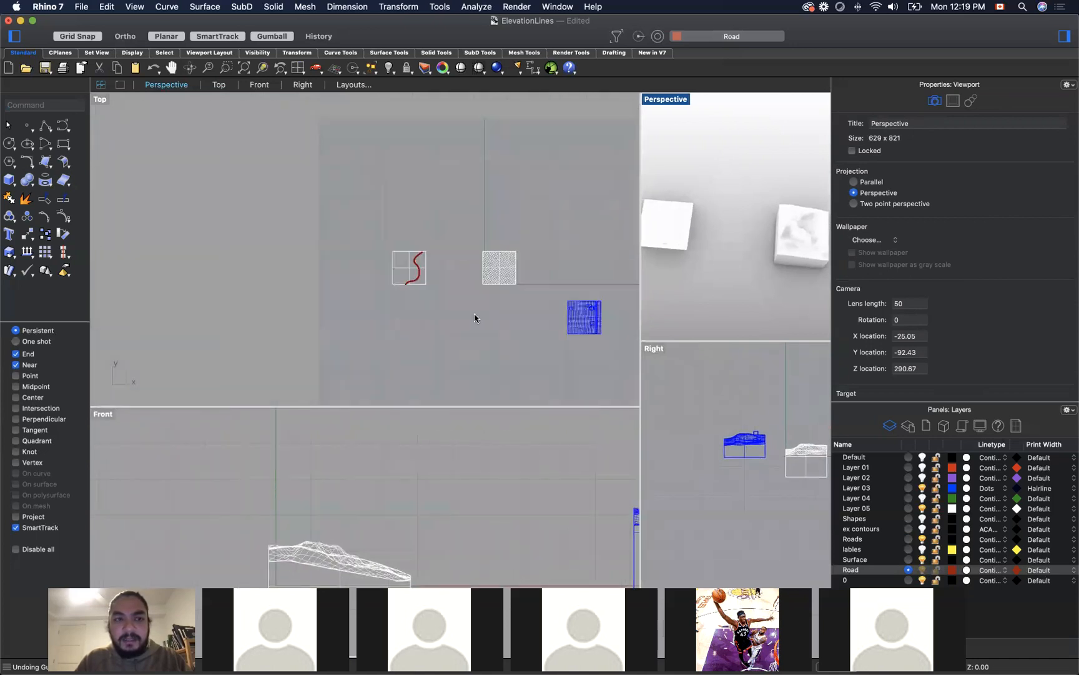
pyautogui.scroll(5, 501, 292)
pyautogui.scroll(4, 469, 272)
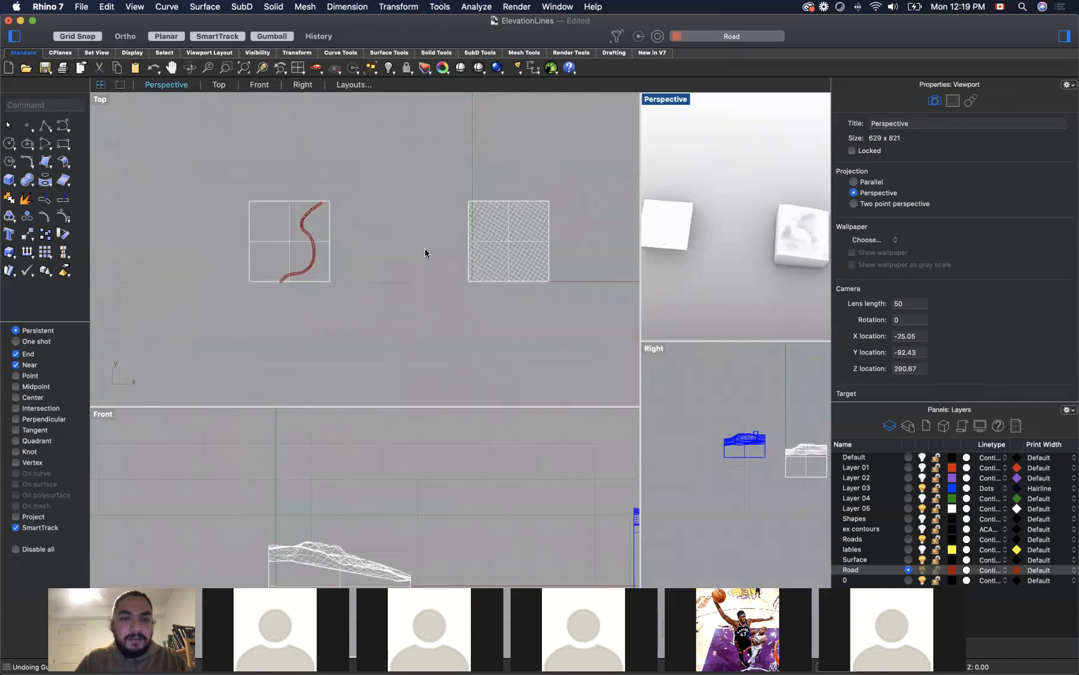
# Step: Move the flat square together with its road closer to the terrain block in the Top view
pyautogui.moveTo(231, 181); pyautogui.dragTo(347, 320)
pyautogui.moveTo(332, 246); pyautogui.dragTo(447, 246)
pyautogui.click(478, 335)
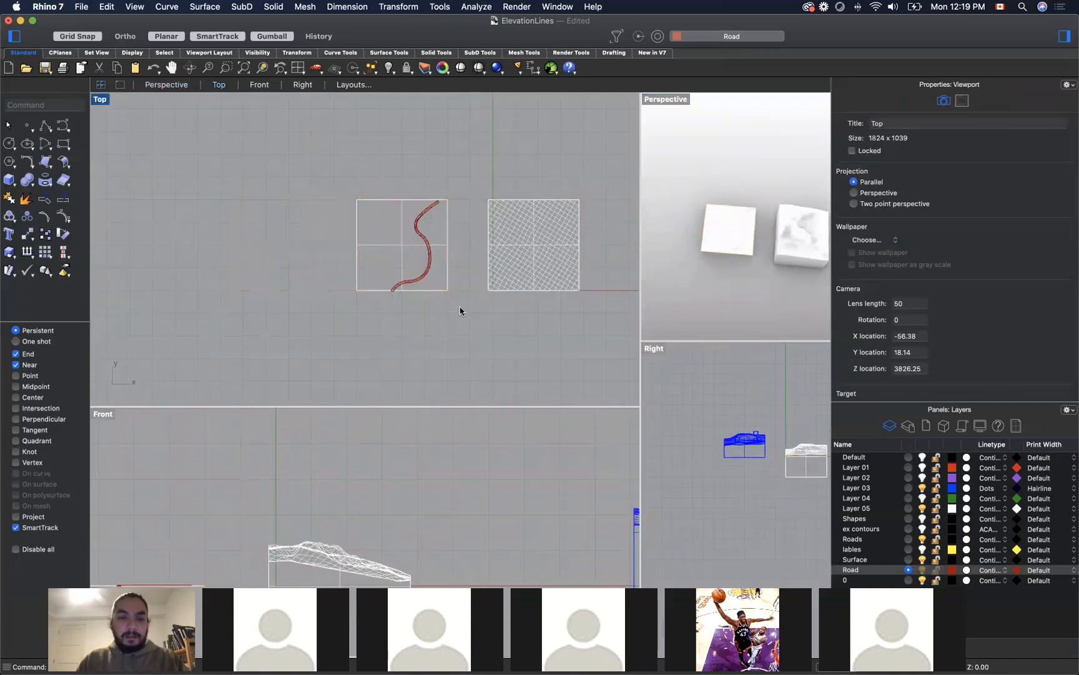
# Step: Try to map the grouped road onto the terrain block with FlowAlongSrf, picking matching upper-right corners of the flat square and block, and undo it
pyautogui.write('Flow')
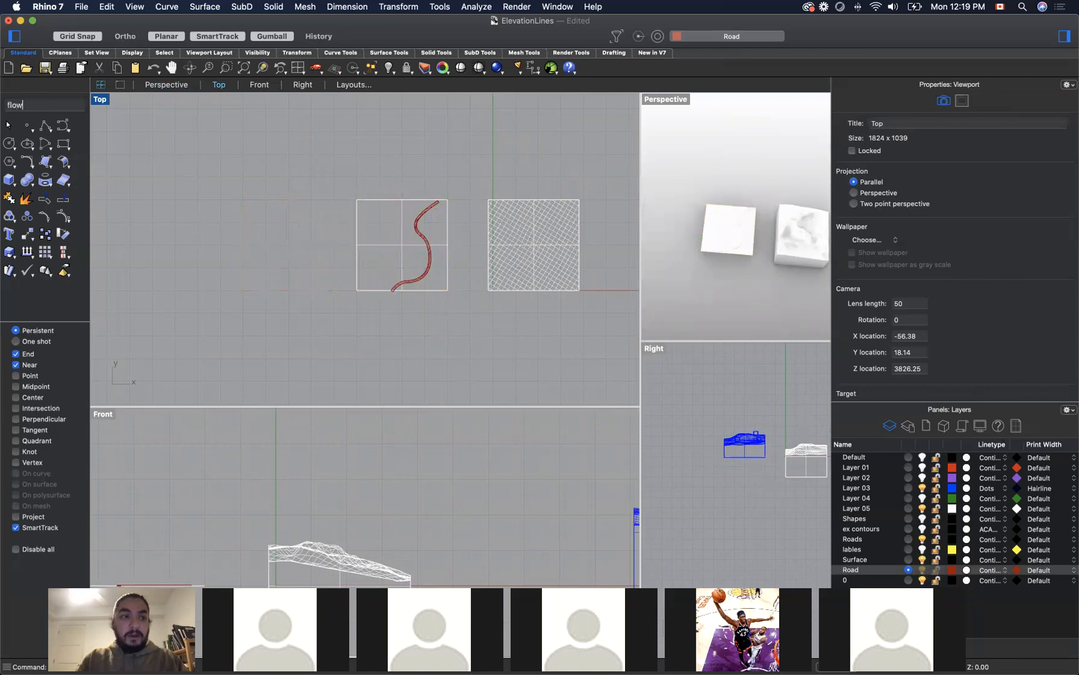
pyautogui.press('Down')
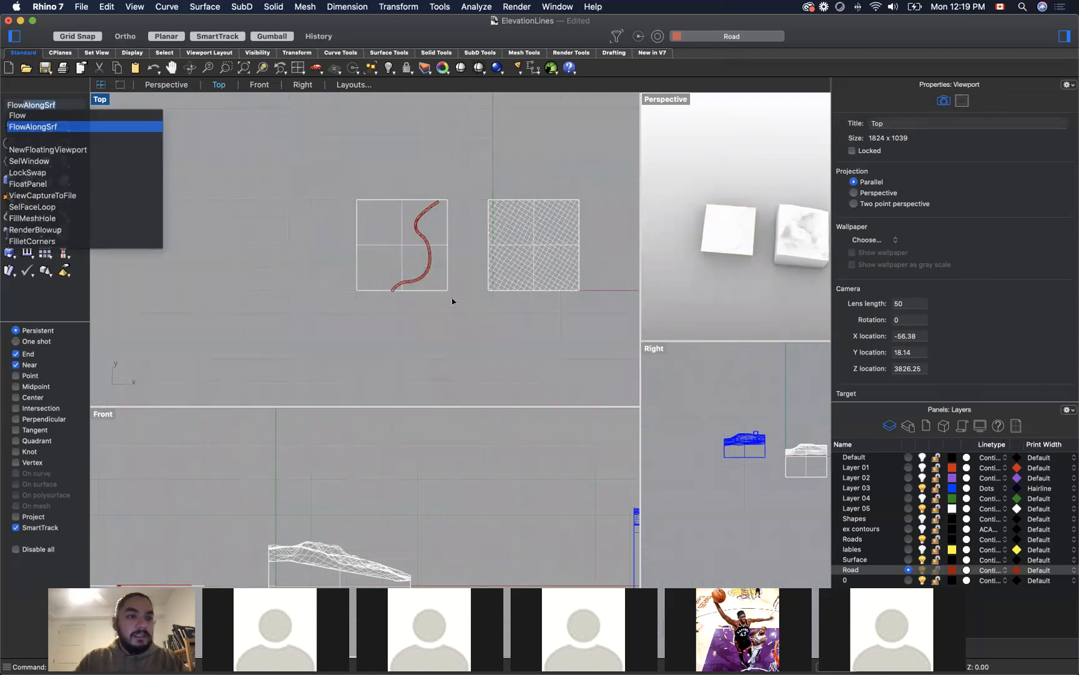
pyautogui.press('Return')
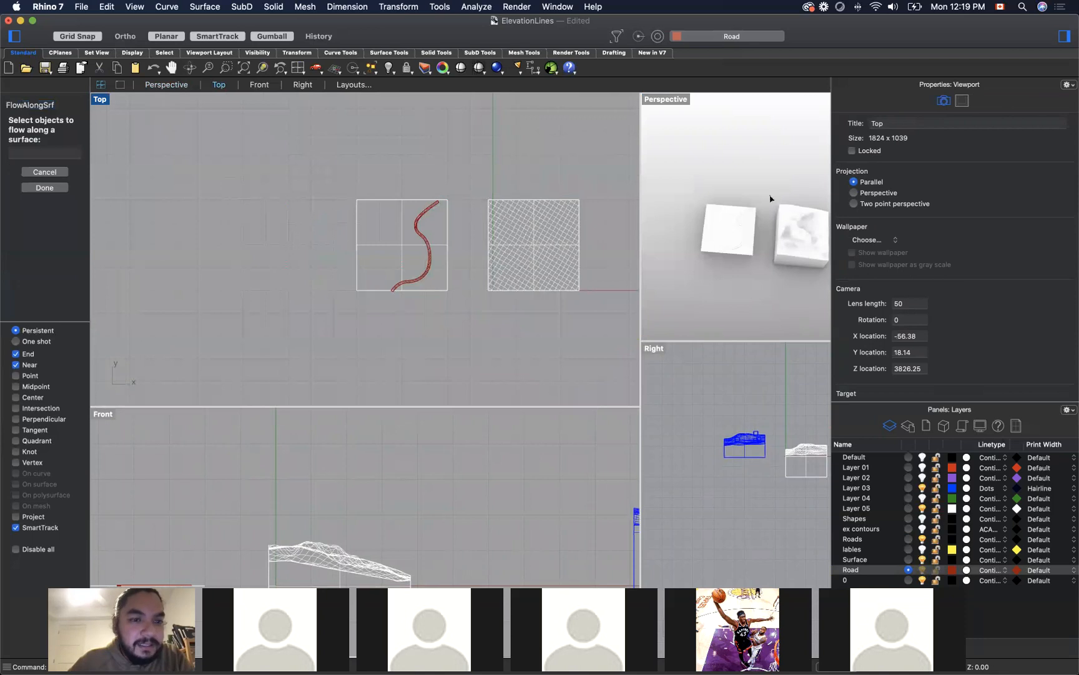
pyautogui.click(417, 221)
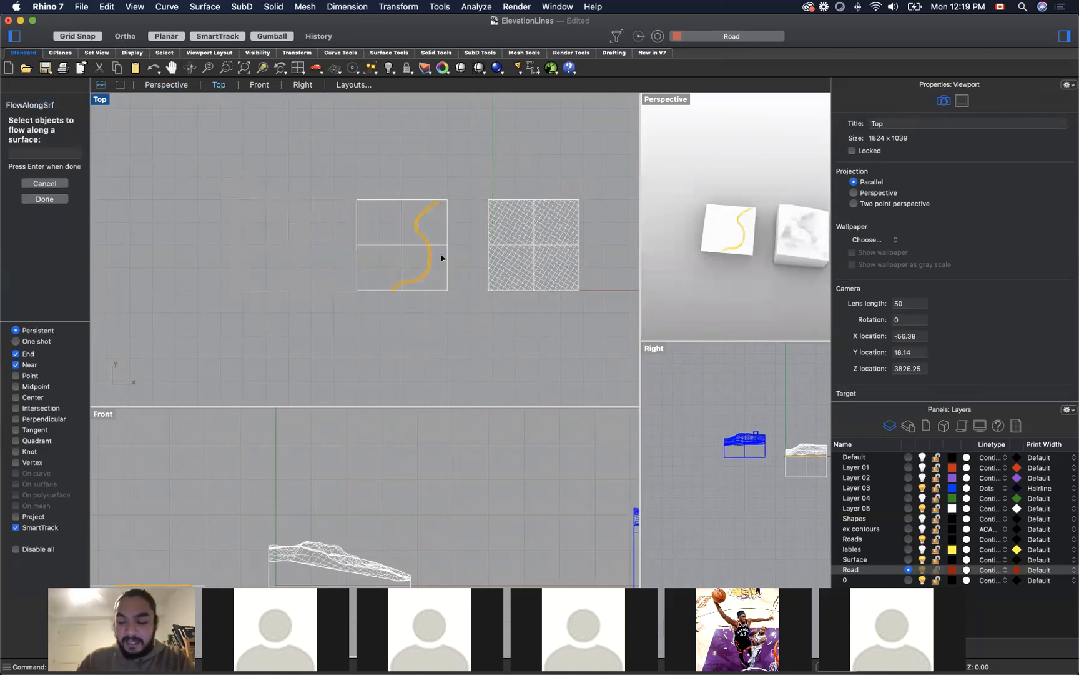
pyautogui.press('Return')
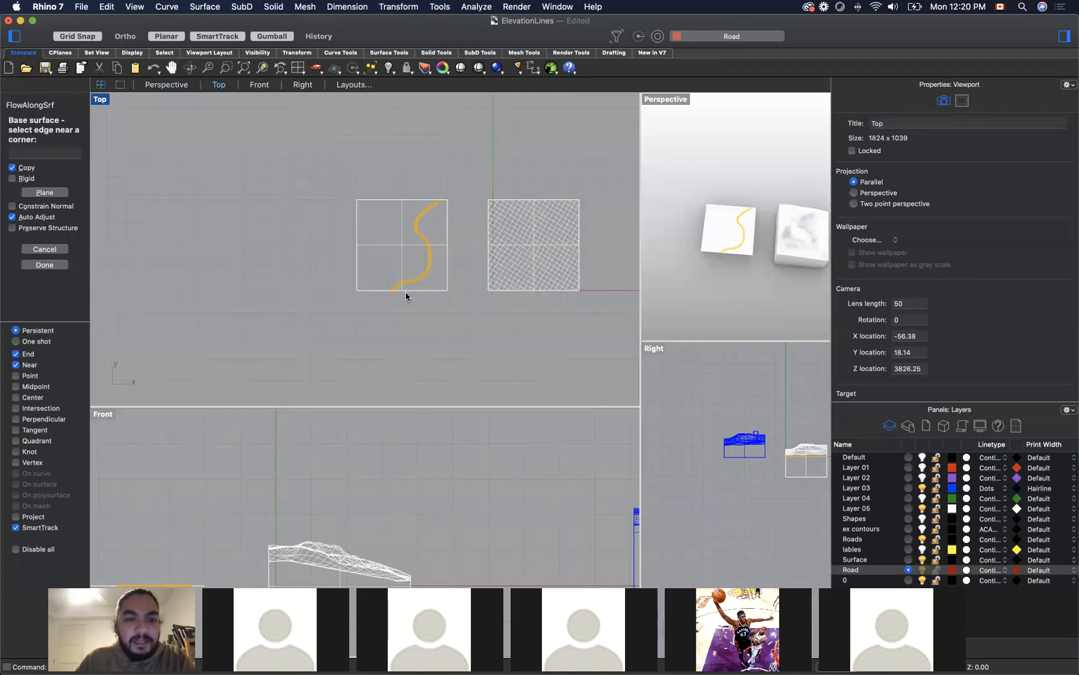
pyautogui.click(448, 203)
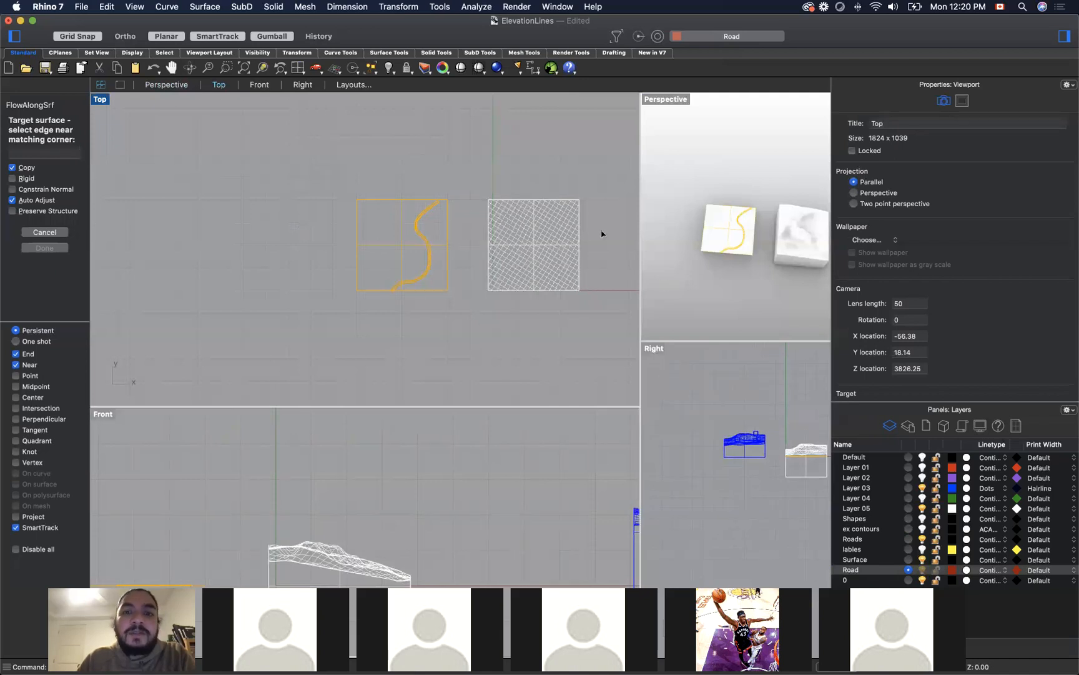
pyautogui.click(578, 200)
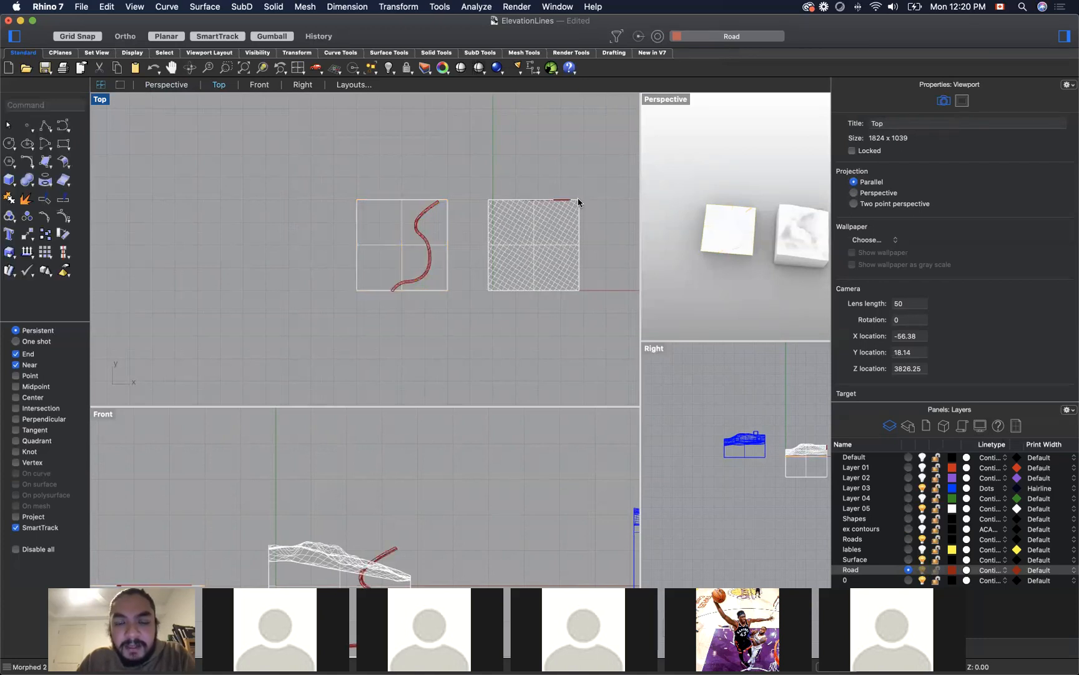
pyautogui.moveTo(804, 278); pyautogui.dragTo(687, 209, button='right')
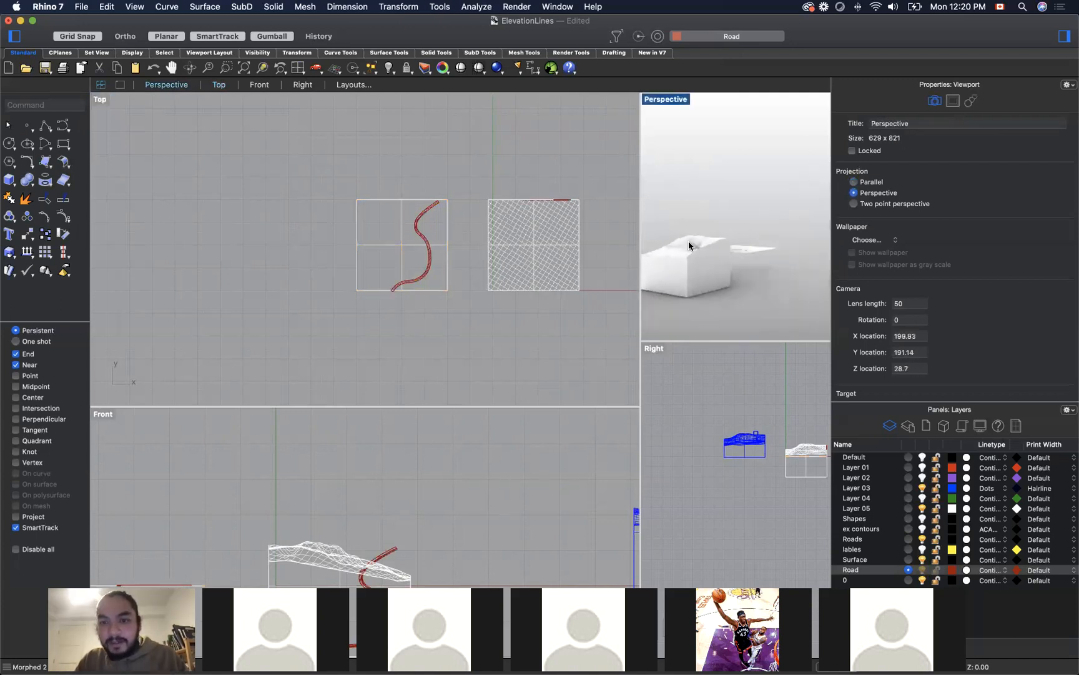
pyautogui.press('super+z')
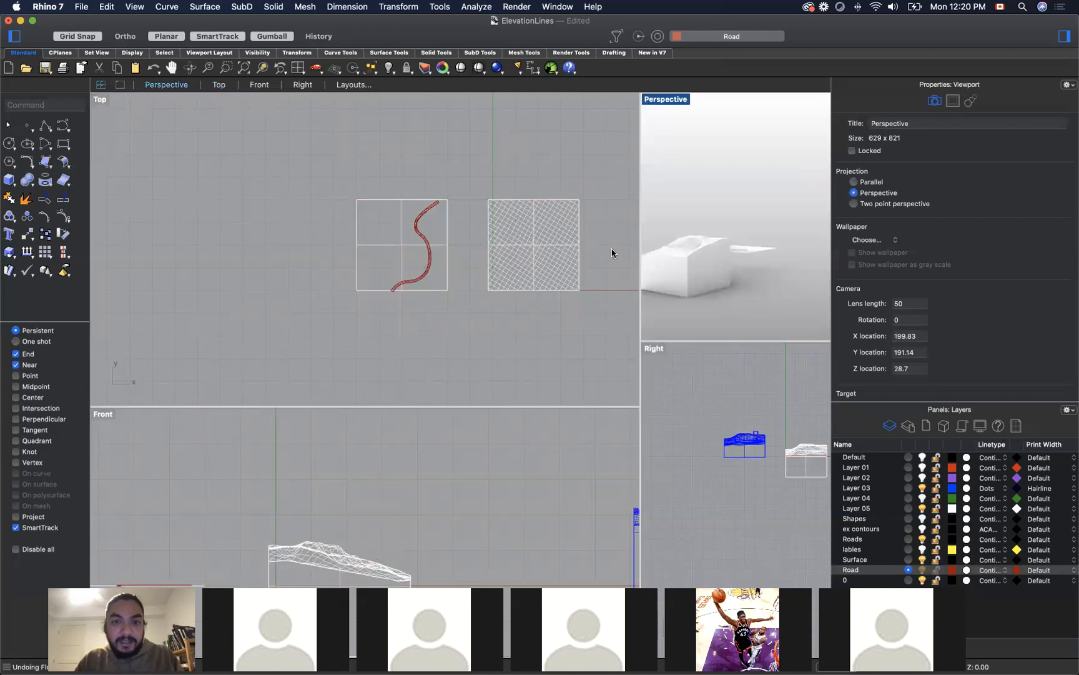
# Step: Try FlowAlongSrf on the grouped road again, using the flat square as base and the first polysurface surface at the terrain's upper-right corner as target
pyautogui.click(416, 222)
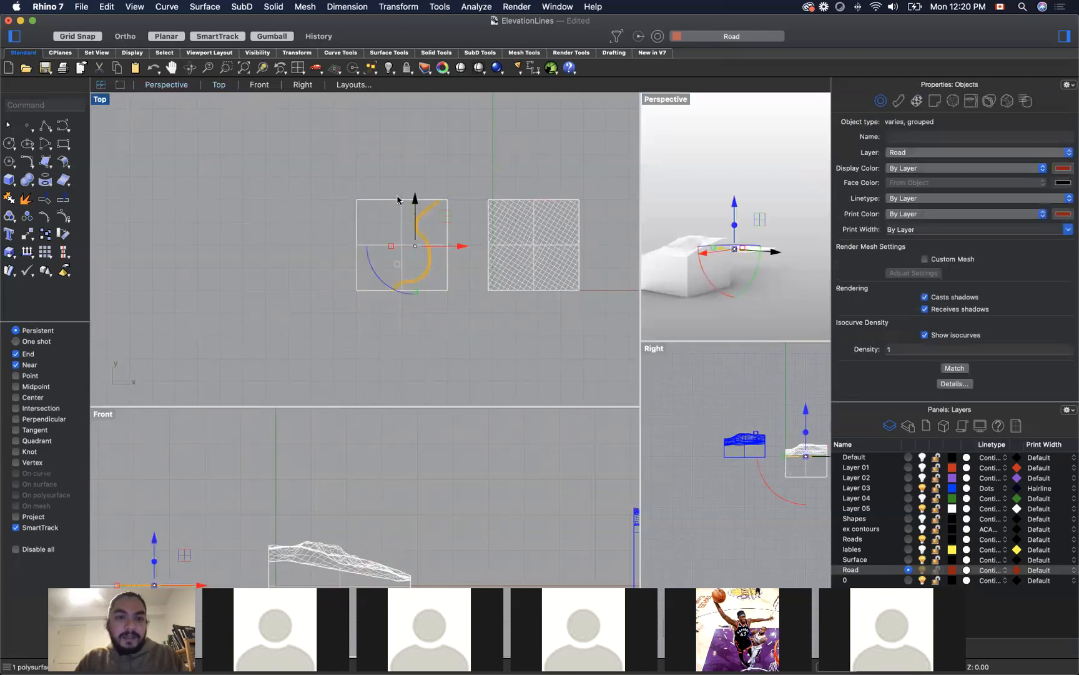
pyautogui.click(360, 165)
pyautogui.write('Flow')
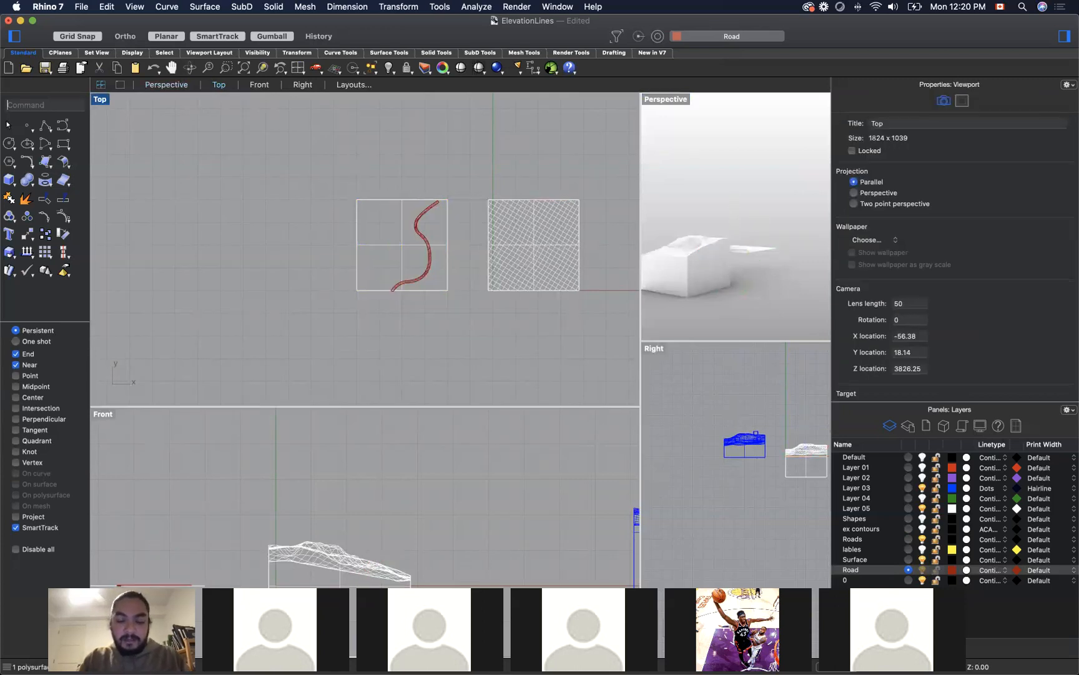
pyautogui.press('Down')
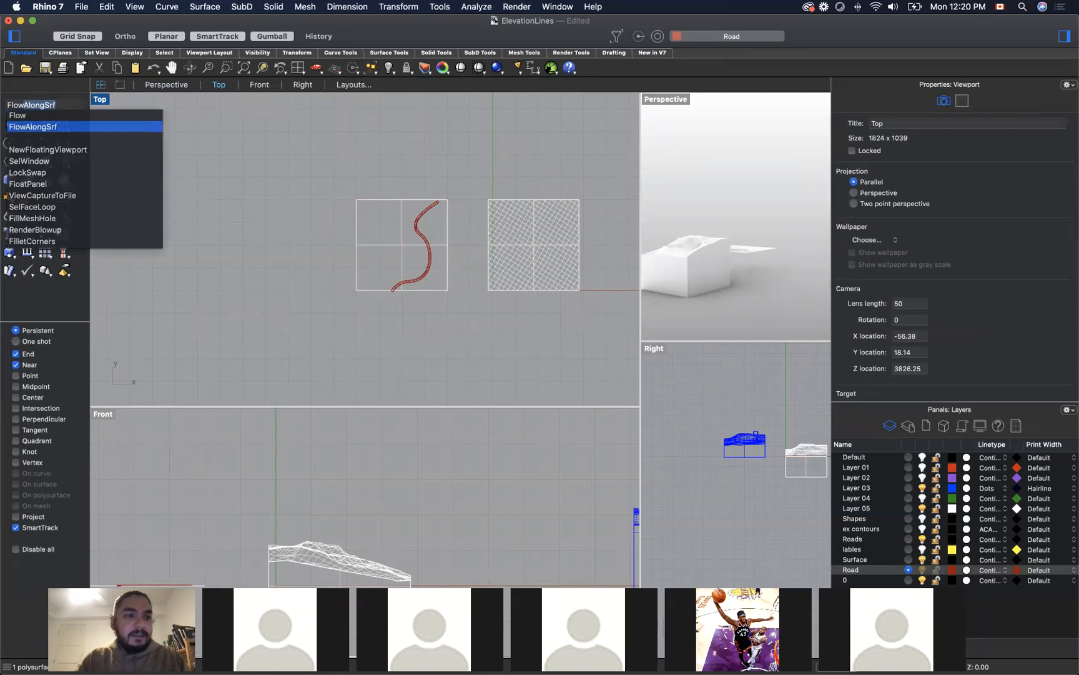
pyautogui.press('Return')
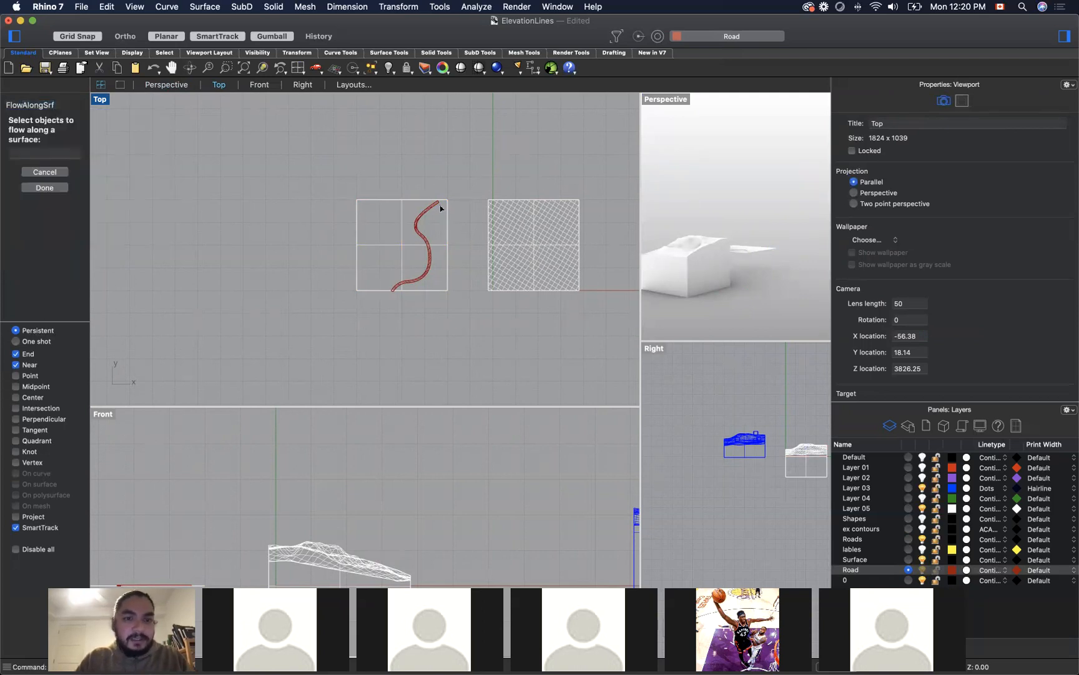
pyautogui.click(422, 216)
pyautogui.press('Return')
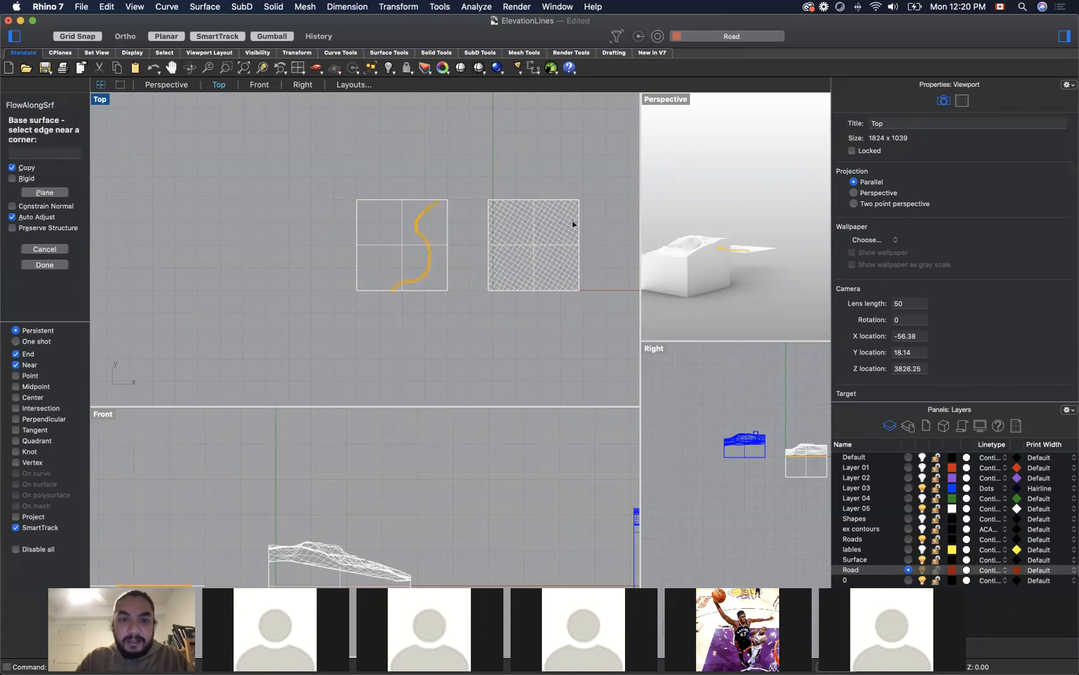
pyautogui.click(447, 203)
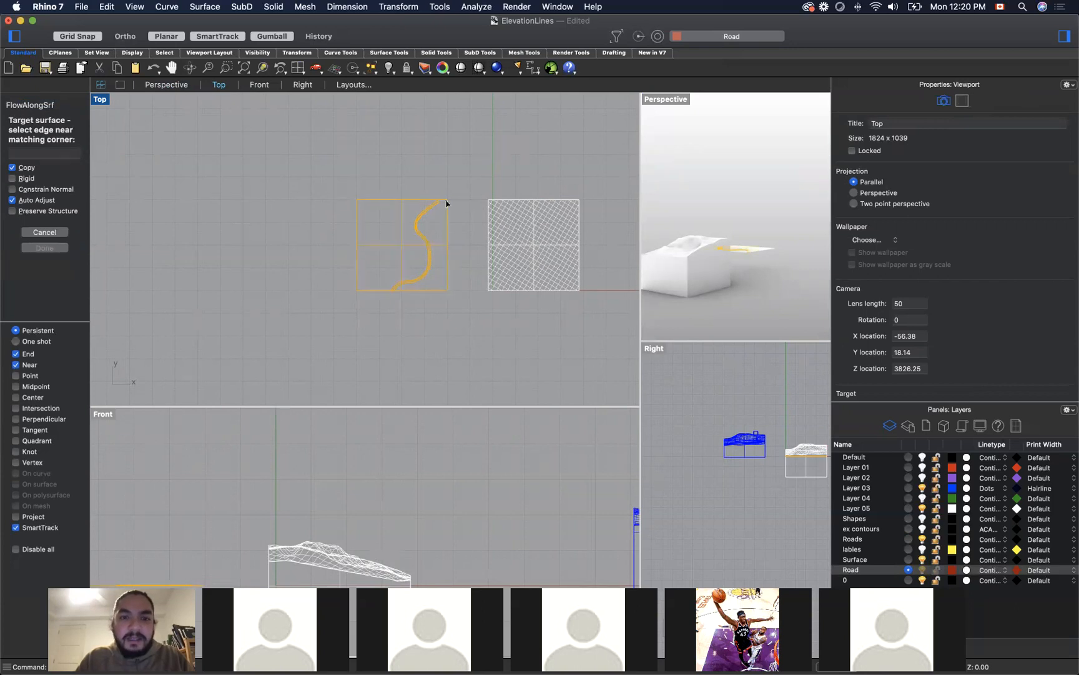
pyautogui.click(575, 202)
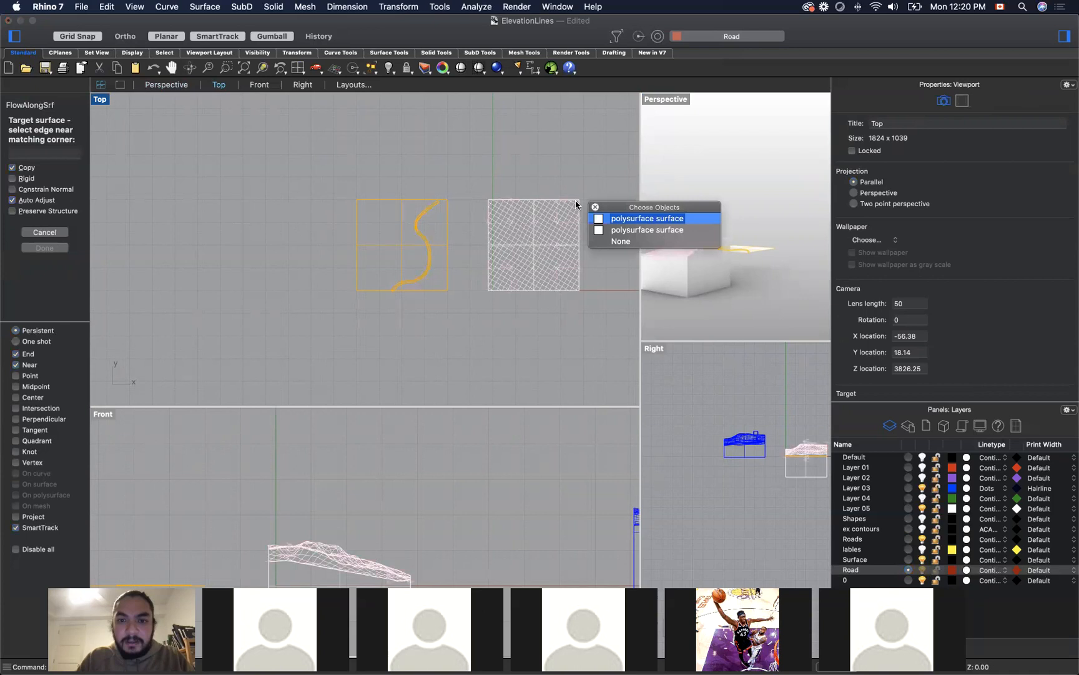
pyautogui.click(613, 220)
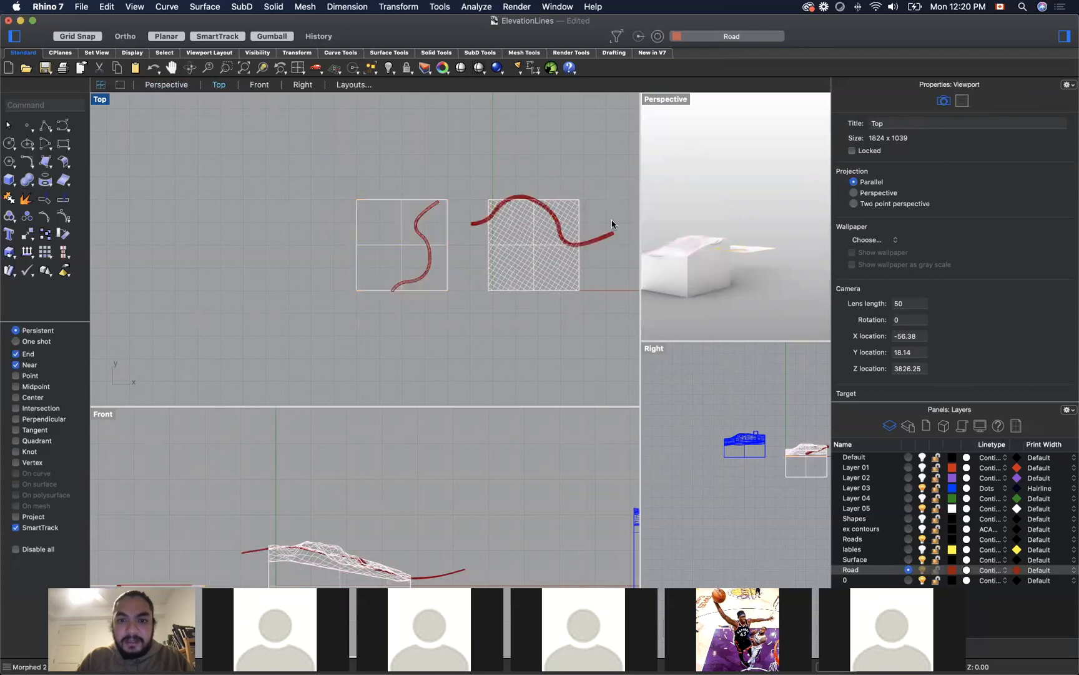
# Step: Inspect the mapped road on the terrain block in the Perspective view and undo the gumball edit made there
pyautogui.moveTo(731, 308)
pyautogui.mouseDown()
pyautogui.moveTo(751, 323)
pyautogui.moveTo(715, 311)
pyautogui.mouseUp()
pyautogui.moveTo(724, 313); pyautogui.dragTo(795, 286, button='right')
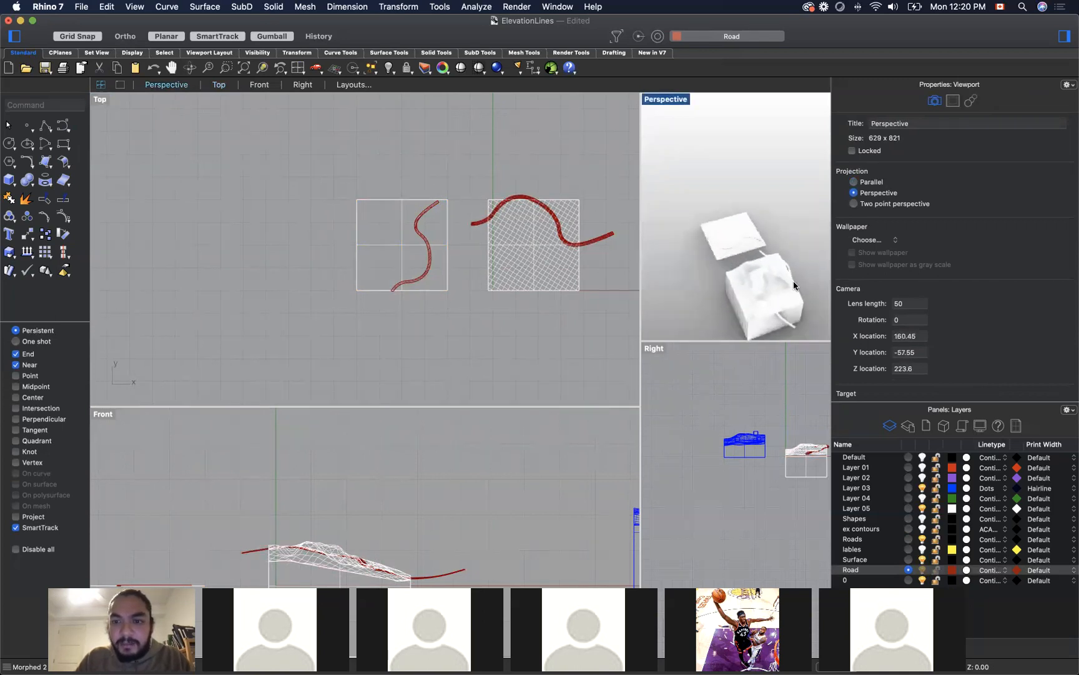
pyautogui.click(788, 286)
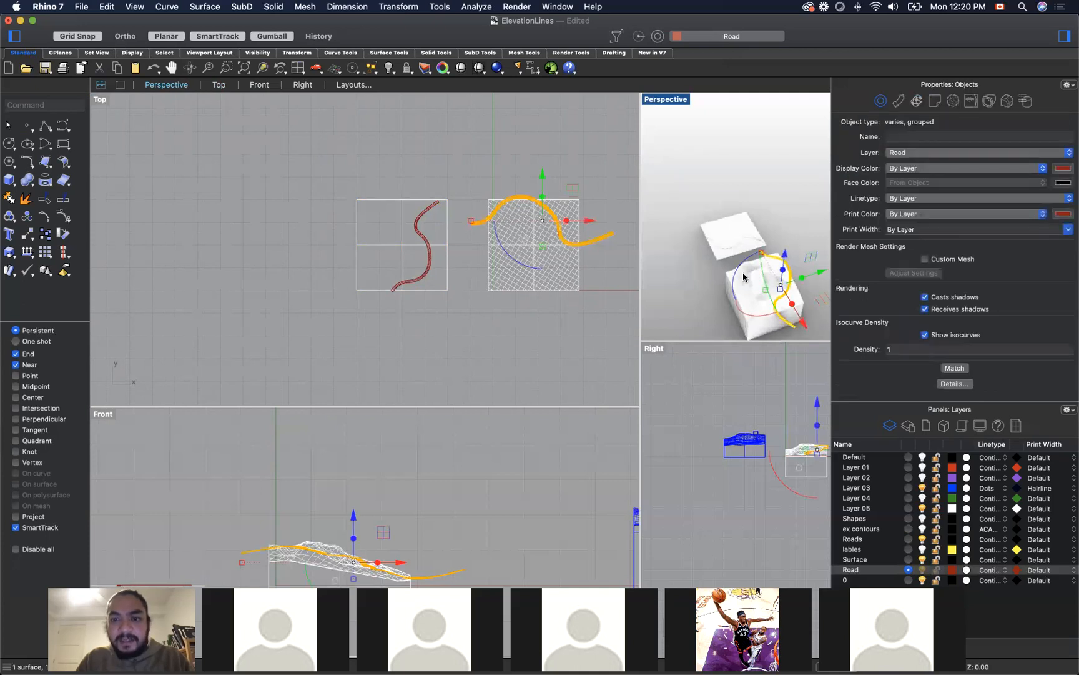
pyautogui.moveTo(763, 257); pyautogui.dragTo(802, 271)
pyautogui.click(800, 225)
pyautogui.moveTo(806, 258); pyautogui.dragTo(764, 209, button='right')
pyautogui.press('super+z')
pyautogui.click(533, 155)
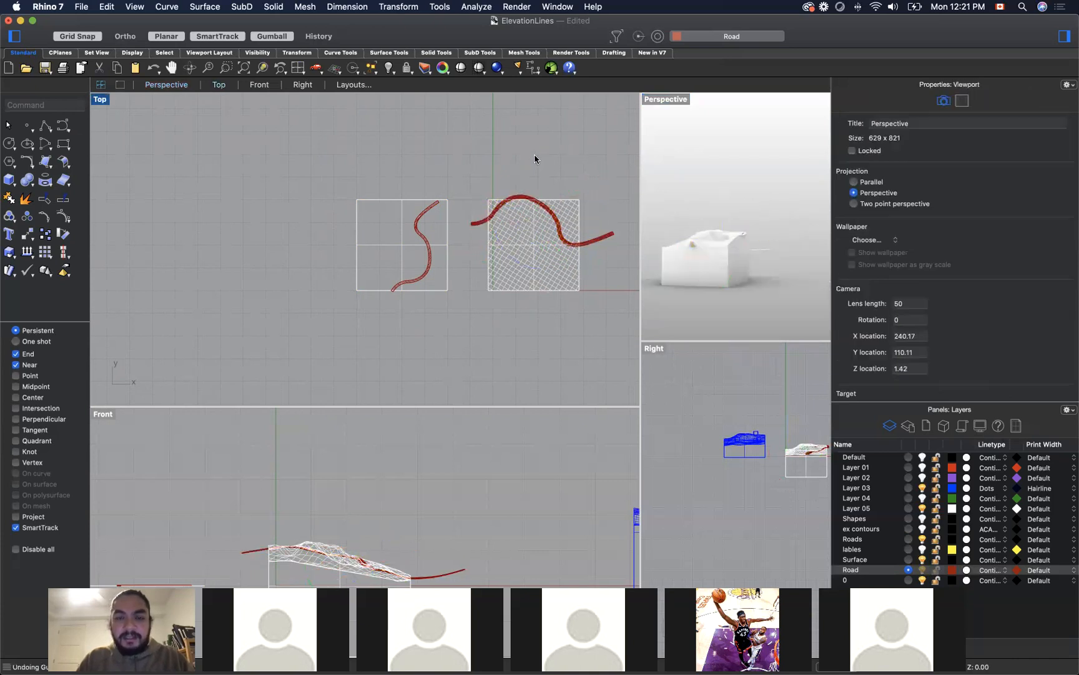
# Step: Remove the mapped copy of the road that overhangs the terrain block
pyautogui.click(565, 215)
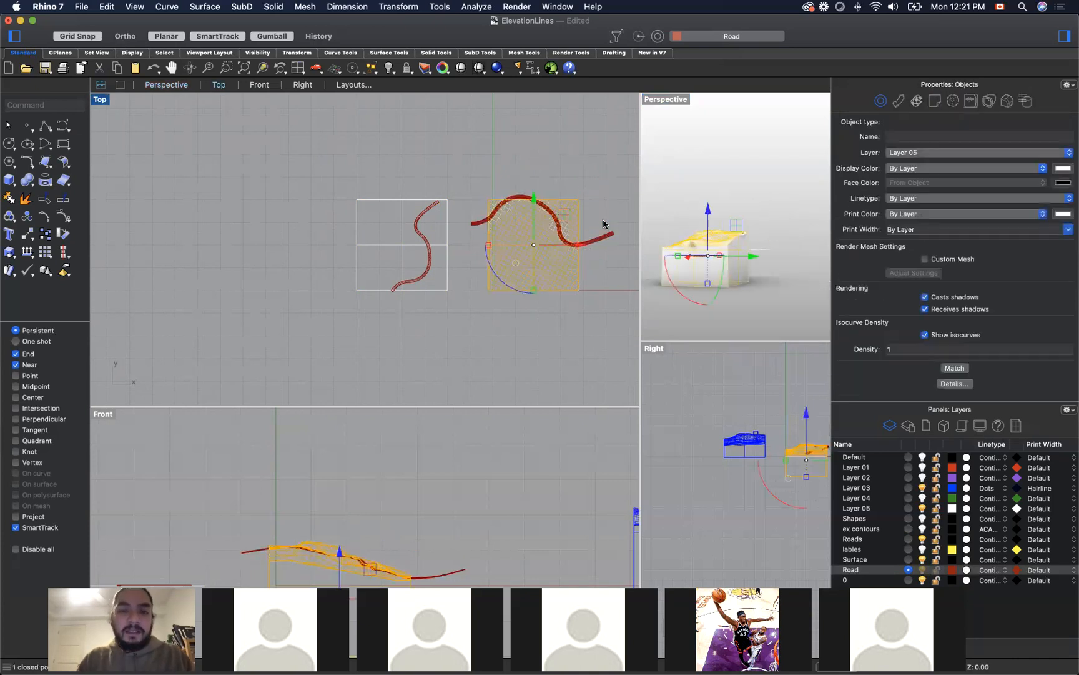
pyautogui.press('Escape')
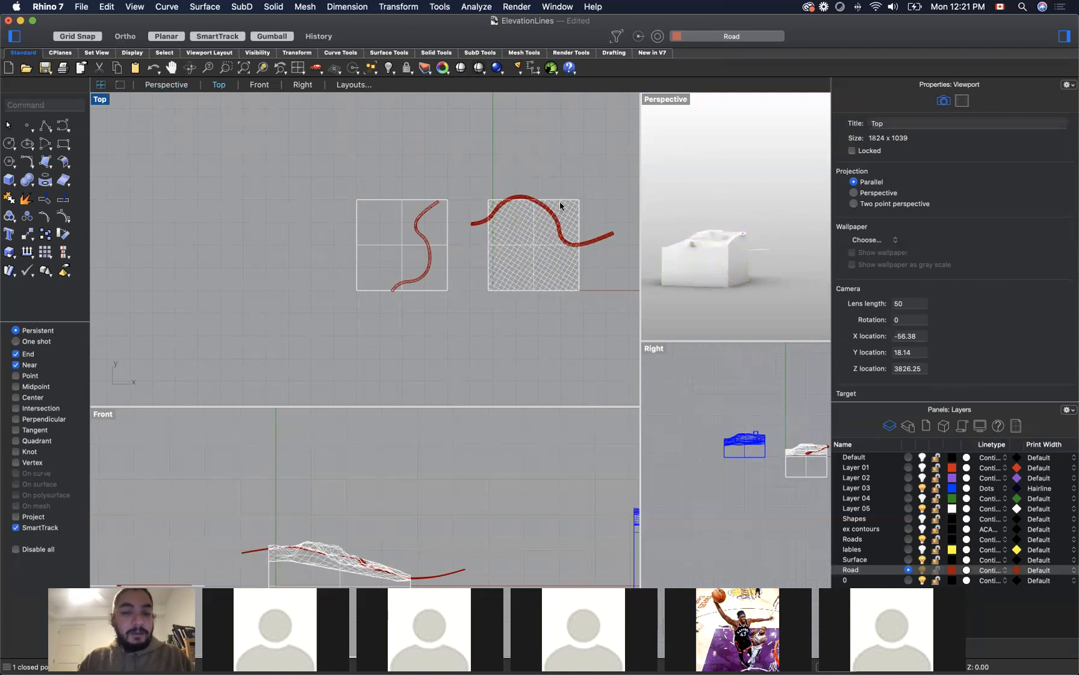
pyautogui.click(608, 237)
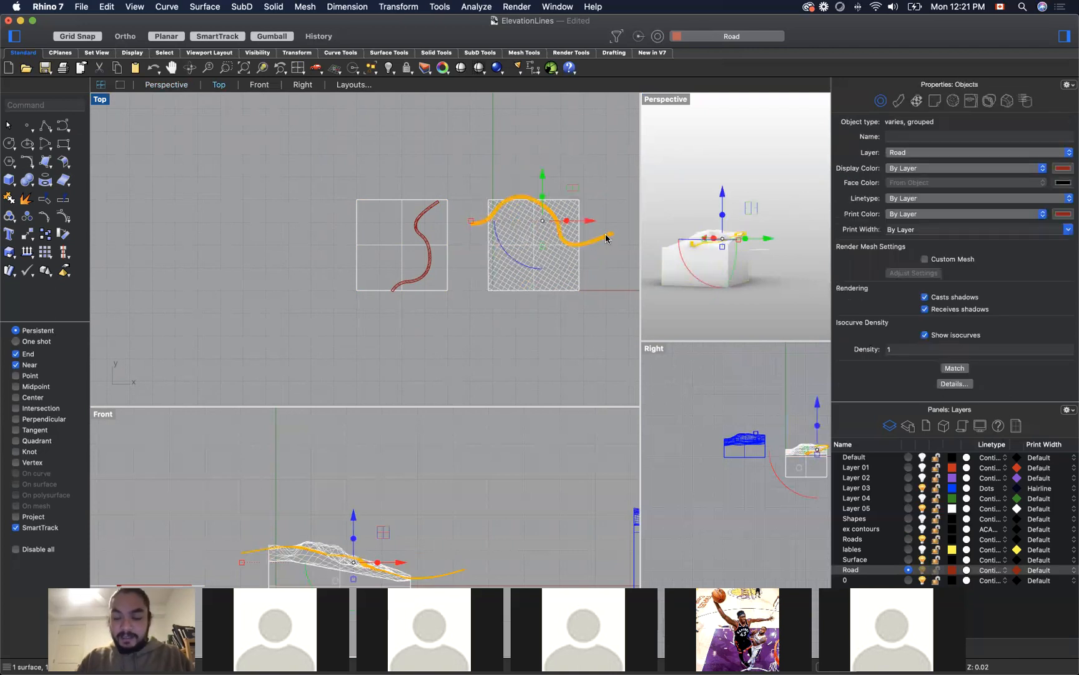
pyautogui.press('Escape')
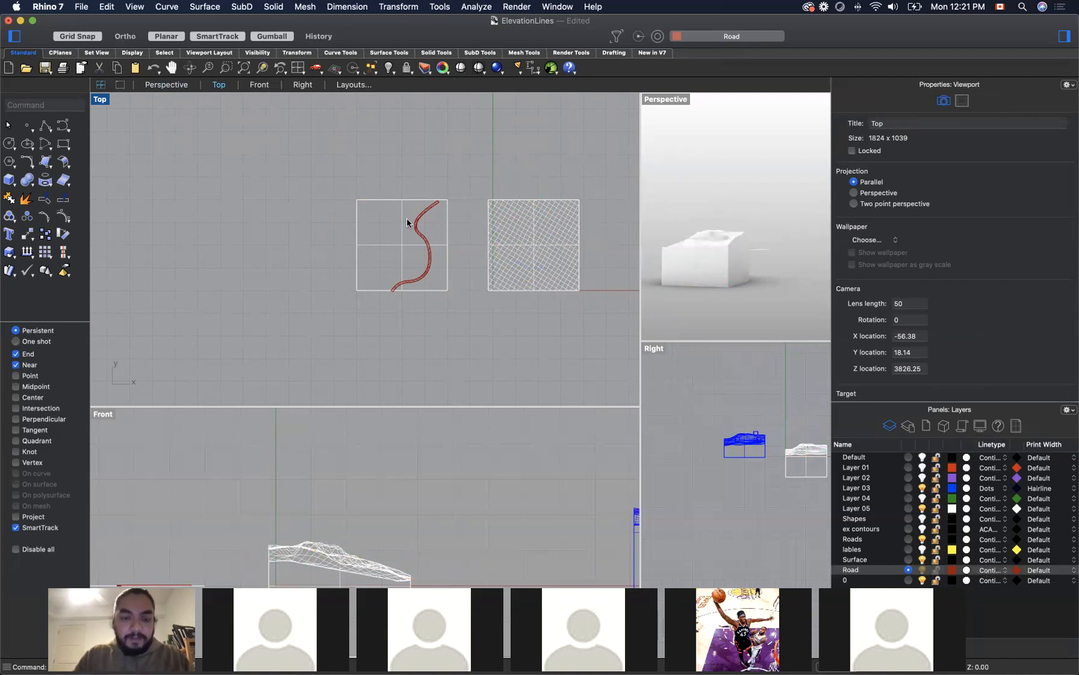
pyautogui.write('flow')
pyautogui.press('Down')
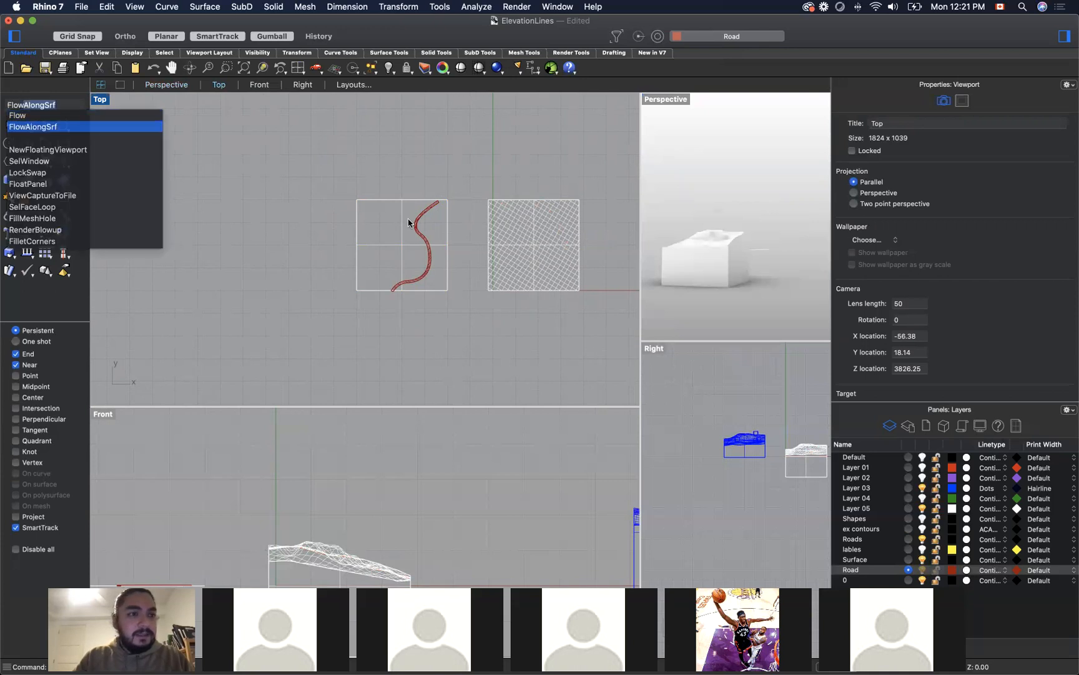
pyautogui.press('Return')
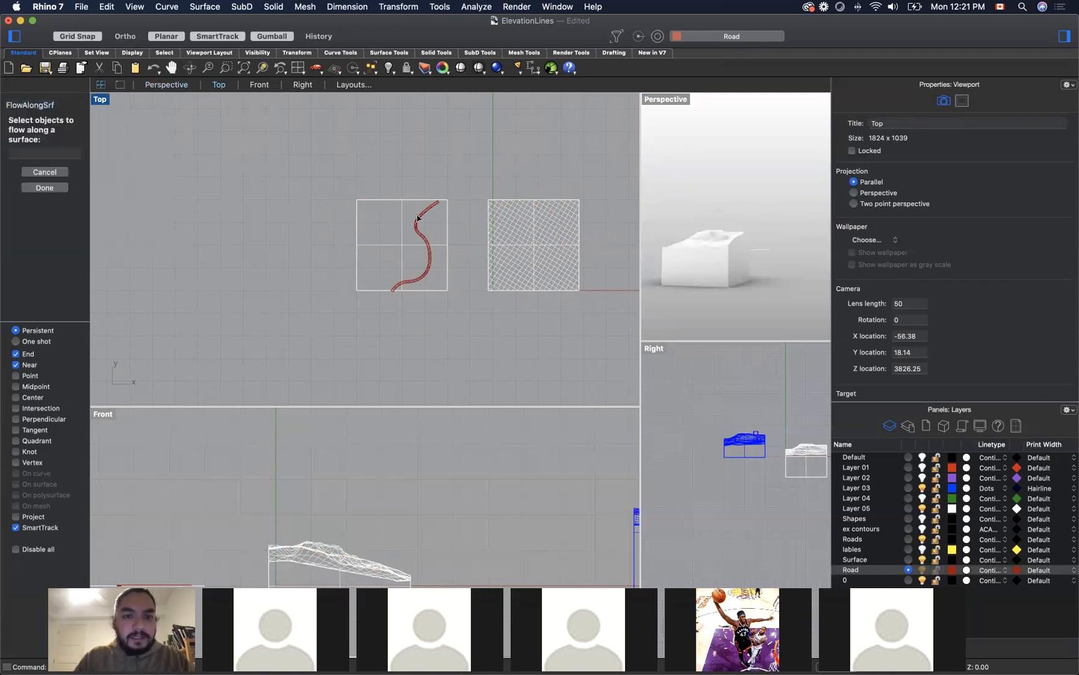
pyautogui.click(418, 217)
pyautogui.press('Return')
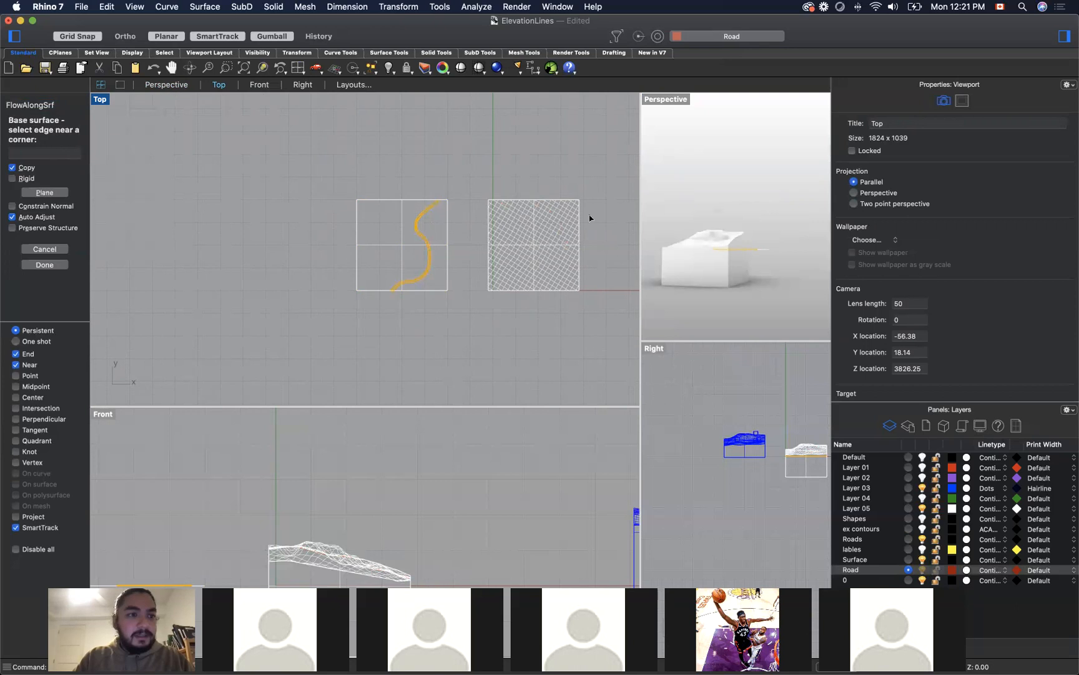
pyautogui.click(446, 203)
pyautogui.press('Escape')
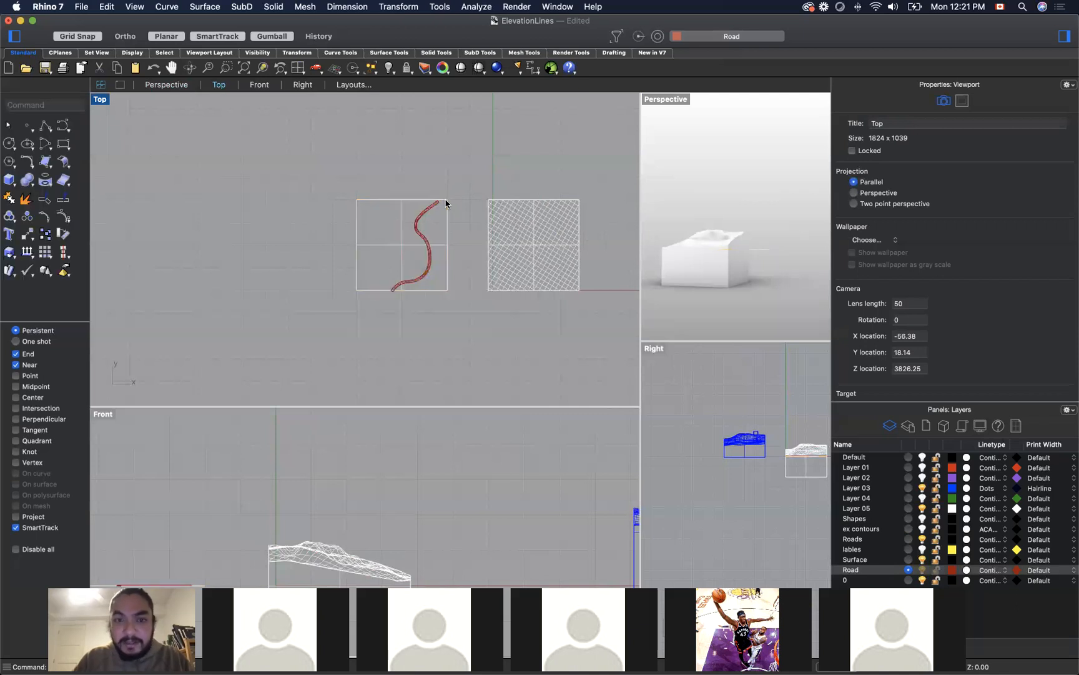
pyautogui.click(579, 203)
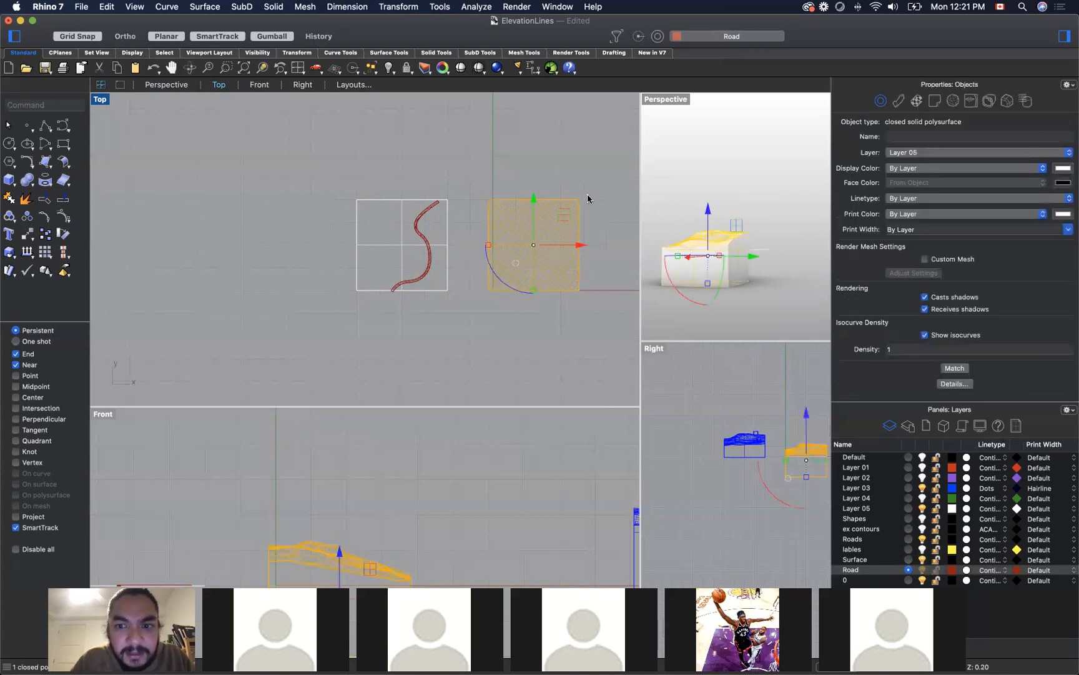
pyautogui.click(594, 188)
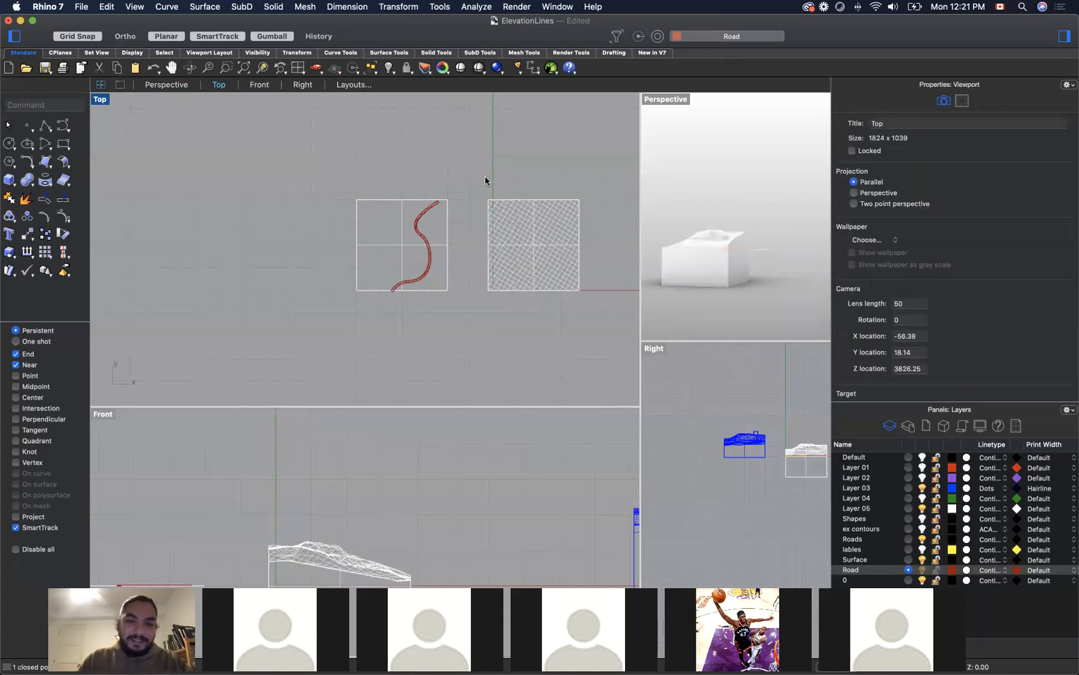
# Step: Start FlowAlongSrf on the grouped flat road and pick the flat square near its upper-right corner as the base surface
pyautogui.scroll(-2, 451, 204)
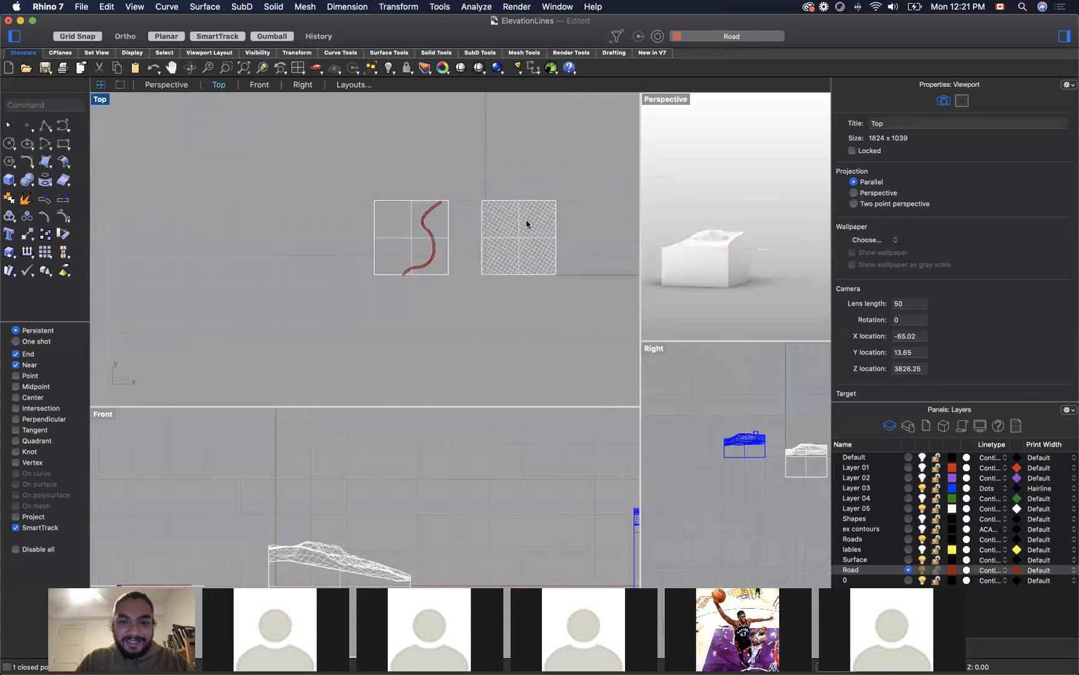
pyautogui.scroll(3, 525, 218)
pyautogui.click(353, 206)
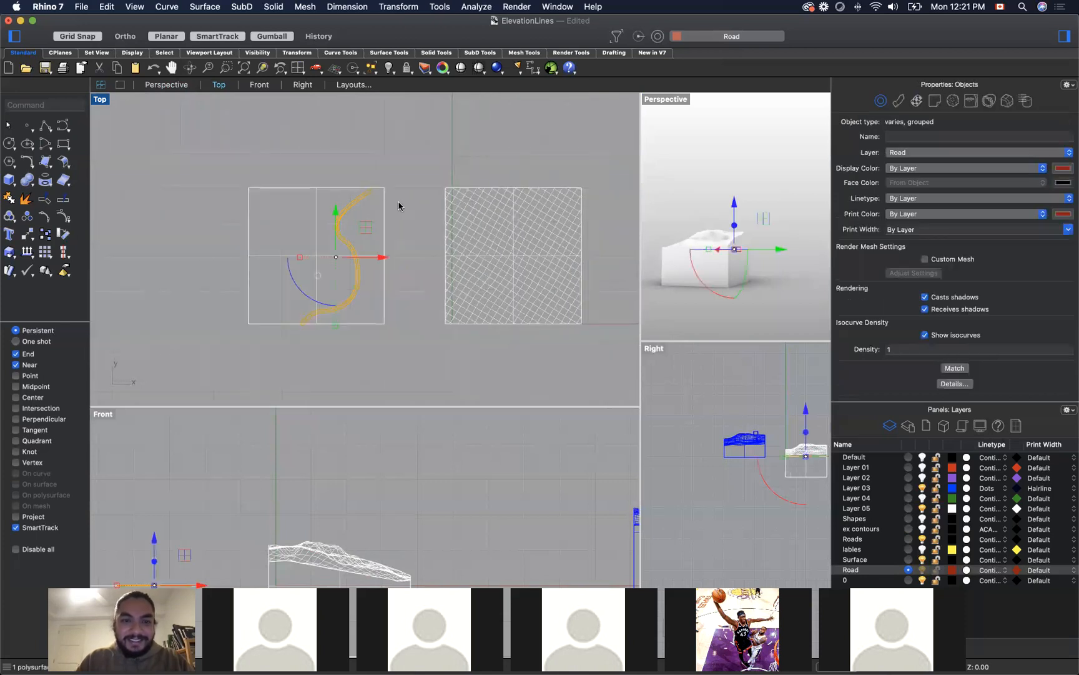
pyautogui.click(386, 206)
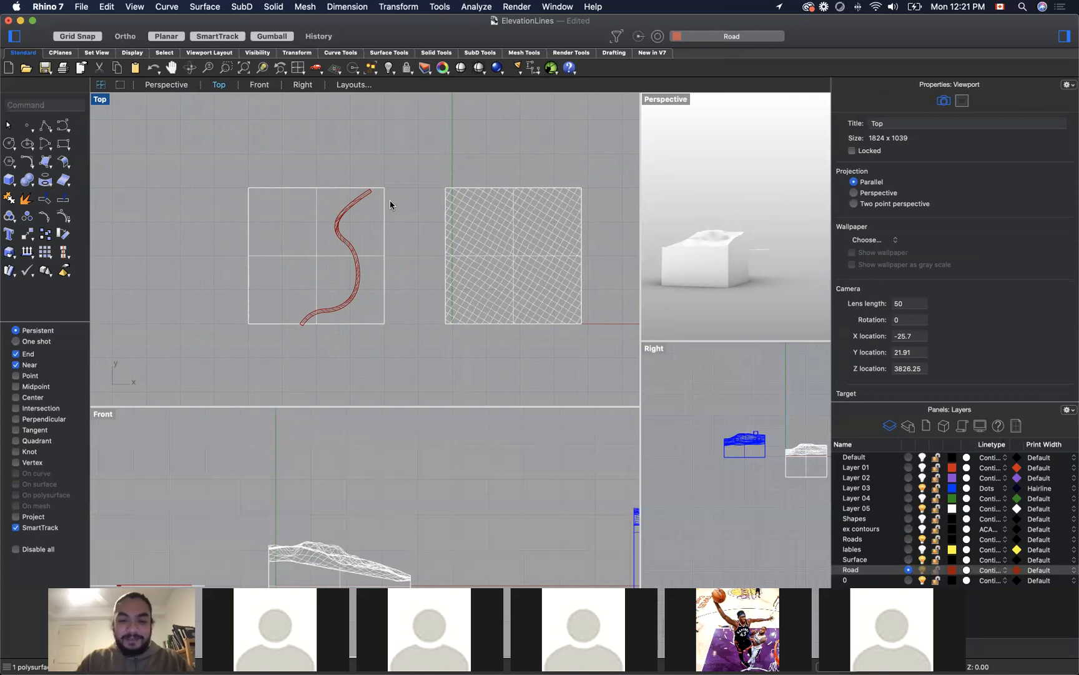
pyautogui.write('FlowAlongSrf')
pyautogui.press('Return')
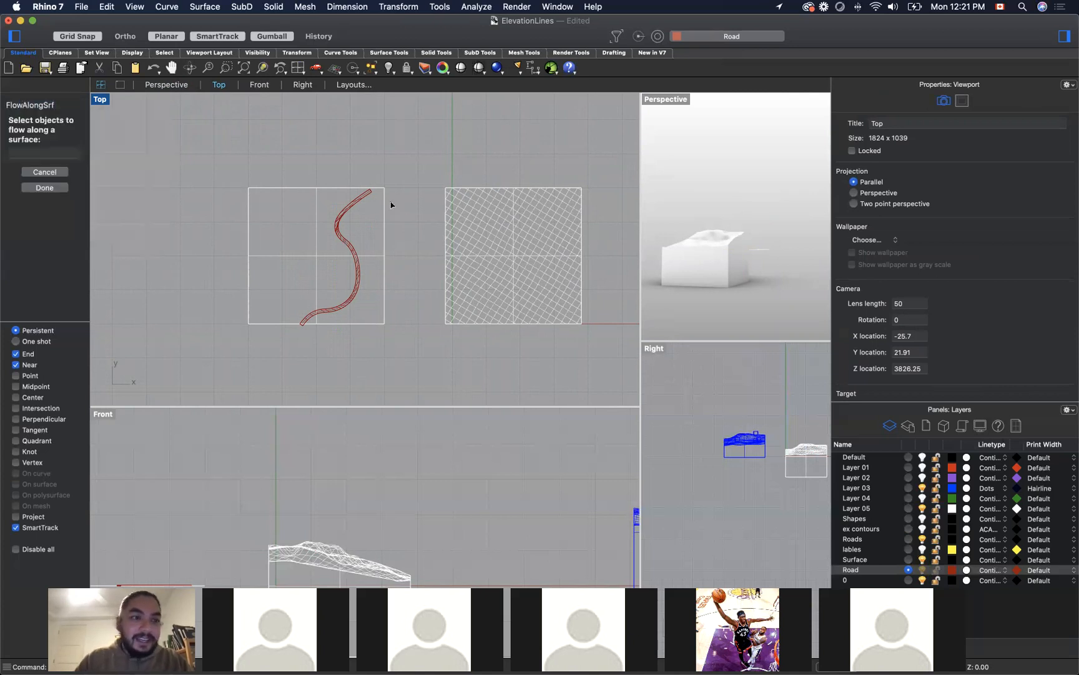
pyautogui.click(347, 213)
pyautogui.press('Return')
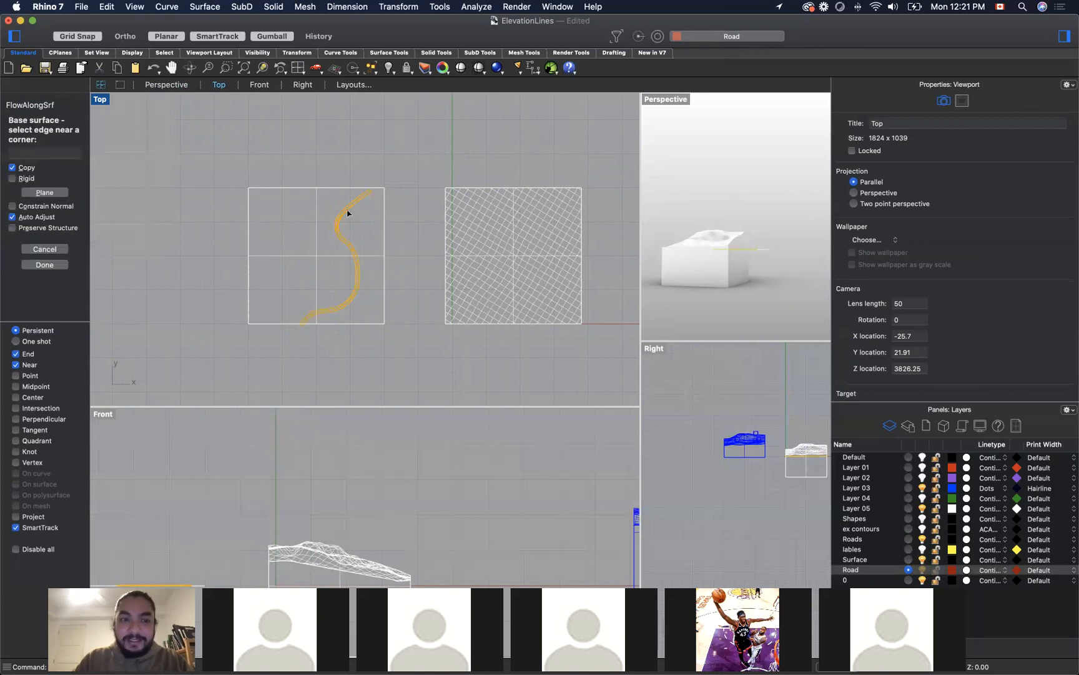
pyautogui.click(383, 190)
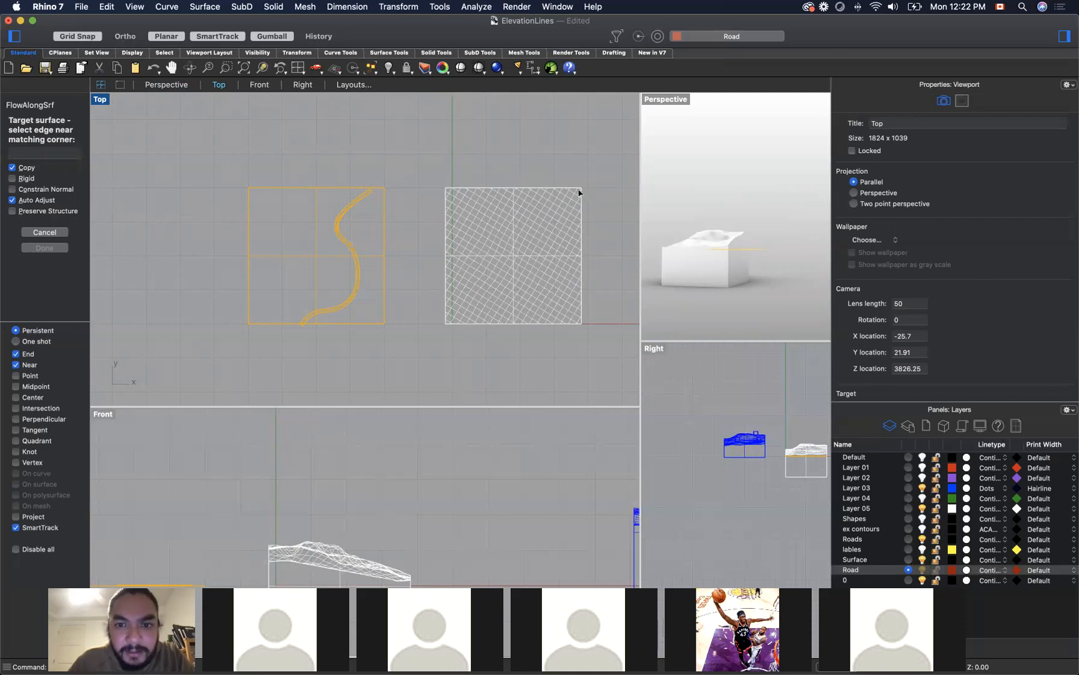
# Step: Choose the first polysurface surface near the terrain block's upper-right corner as the FlowAlongSrf target
pyautogui.click(579, 192)
pyautogui.press('Down')
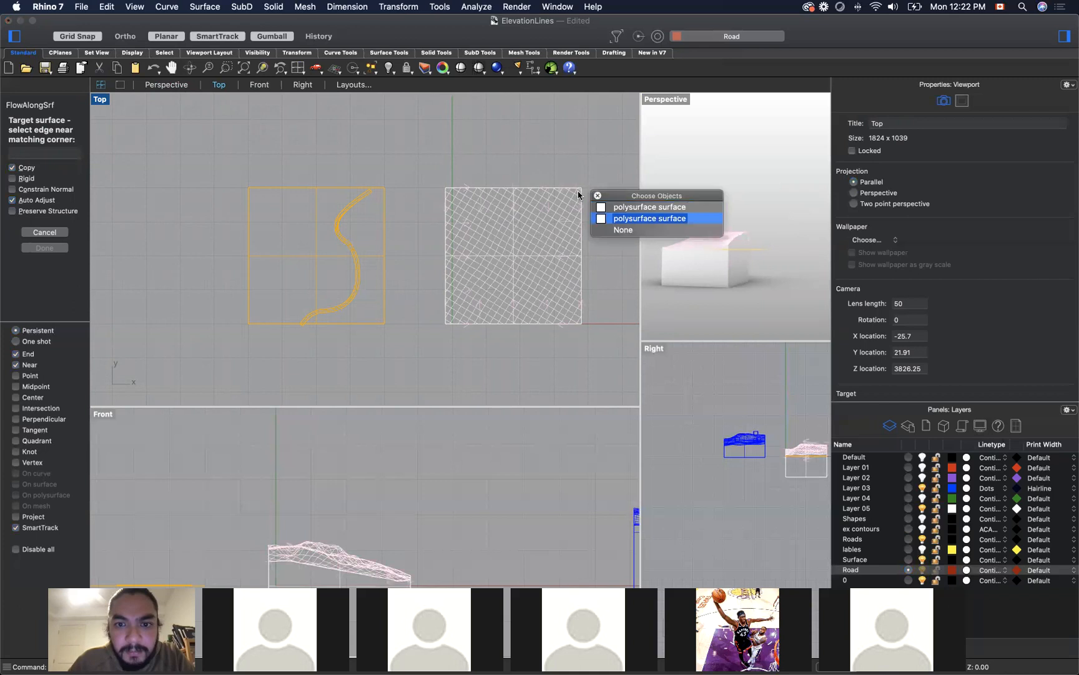
pyautogui.press('Down')
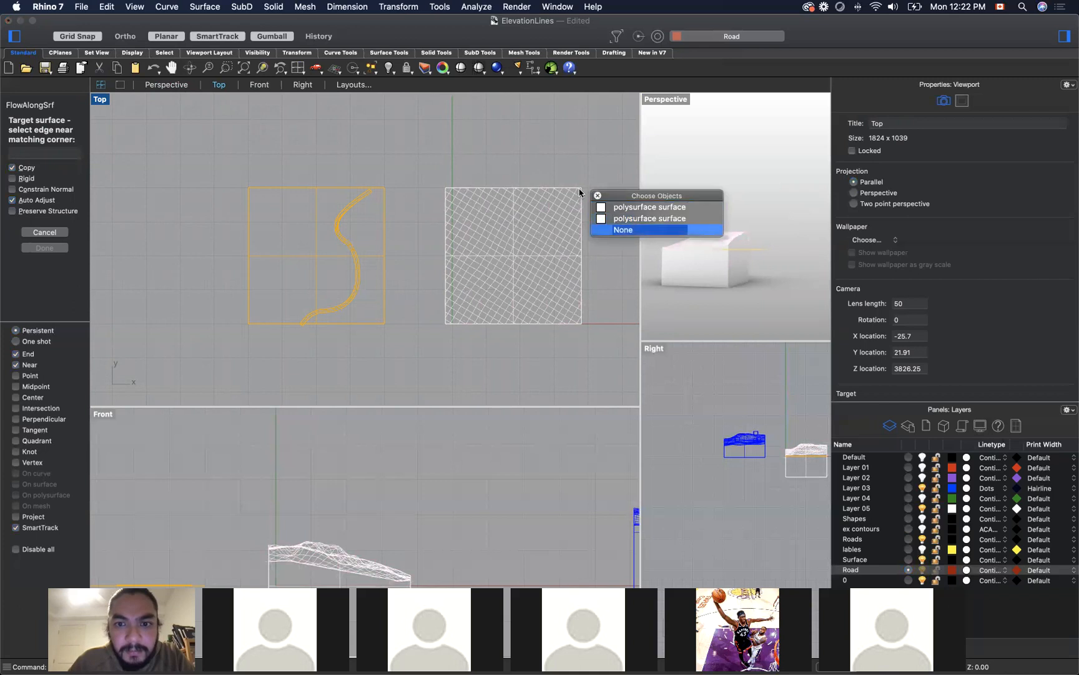
pyautogui.press('Down')
pyautogui.press('Down')
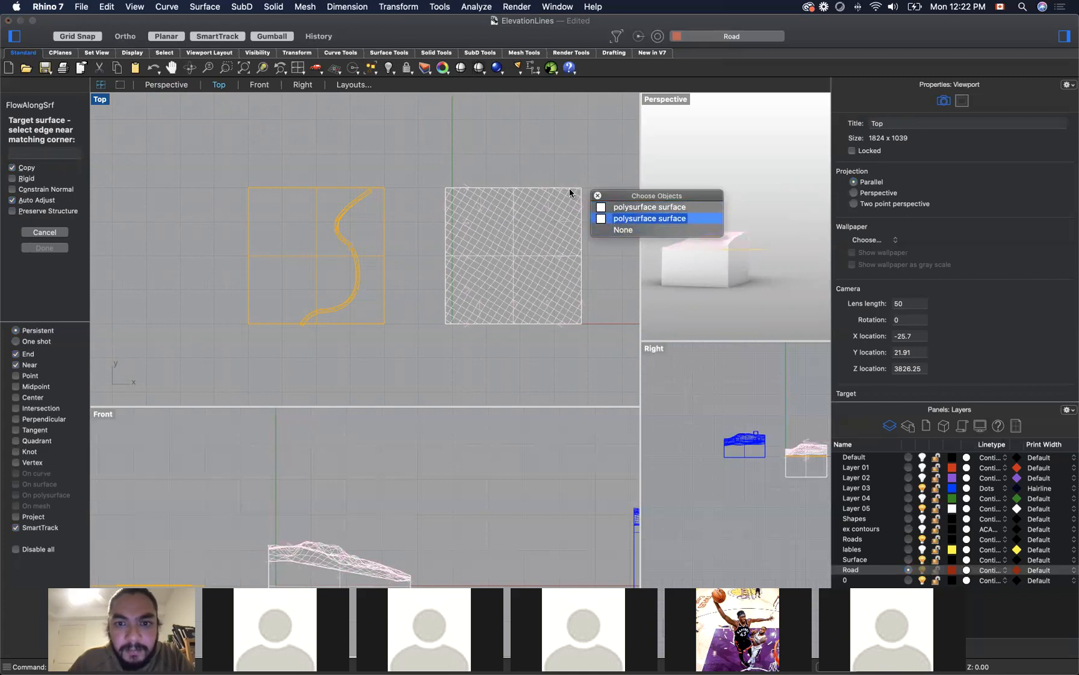
pyautogui.click(563, 188)
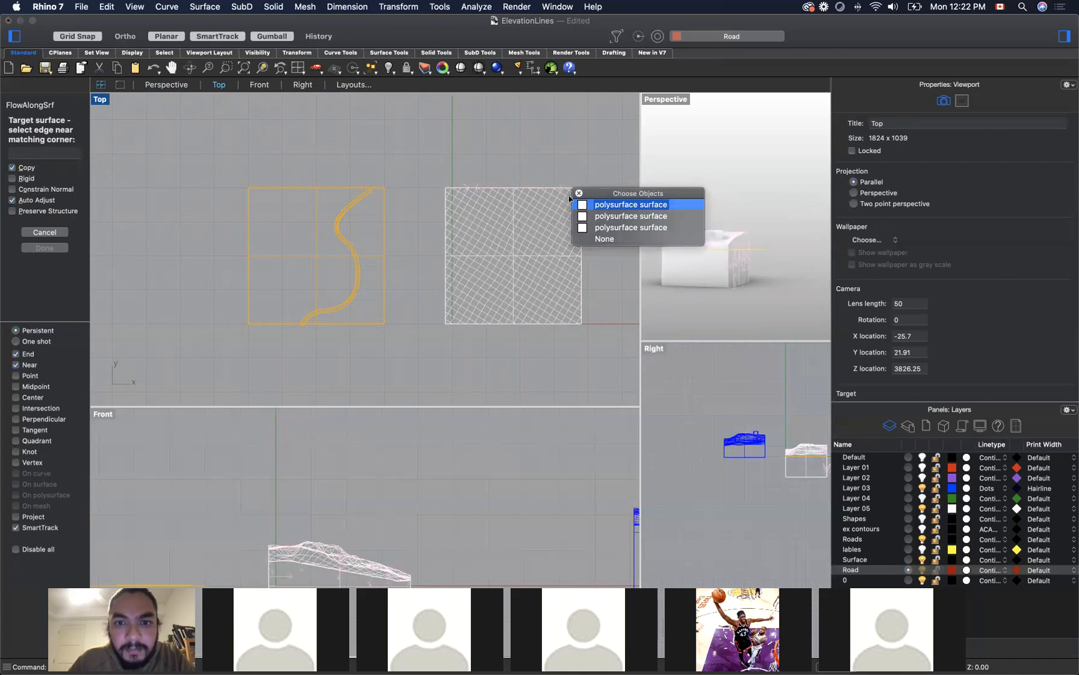
pyautogui.press('Return')
pyautogui.click(607, 182)
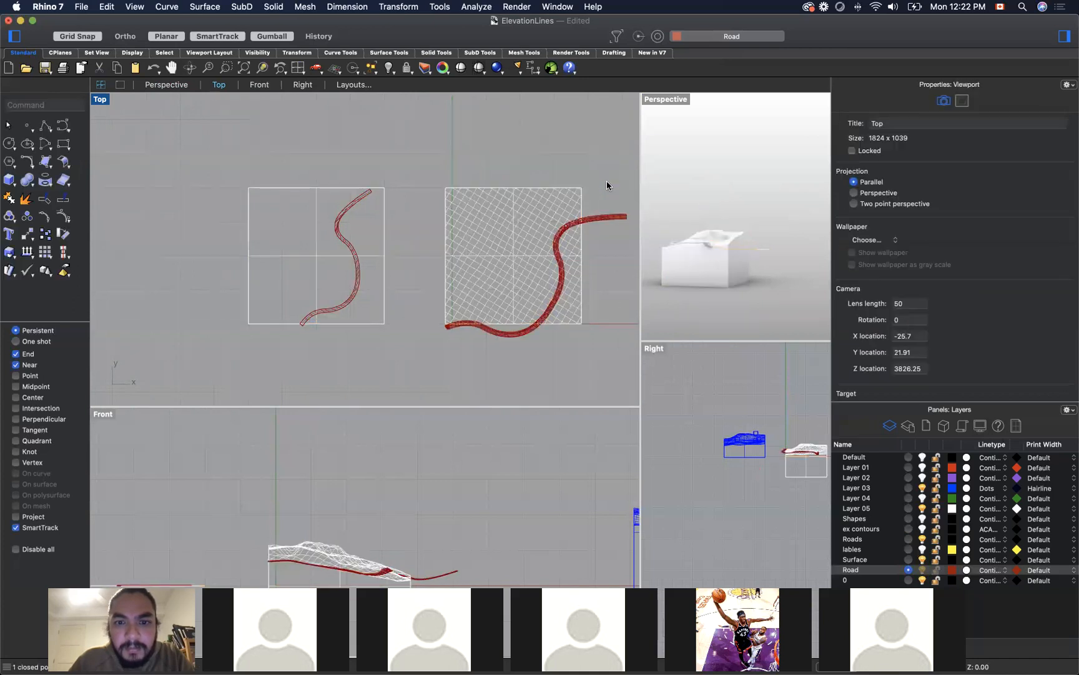
# Step: Move the mapped road group farther onto the terrain block and raise it slightly above the terrain surface
pyautogui.moveTo(756, 291); pyautogui.dragTo(803, 304, button='right')
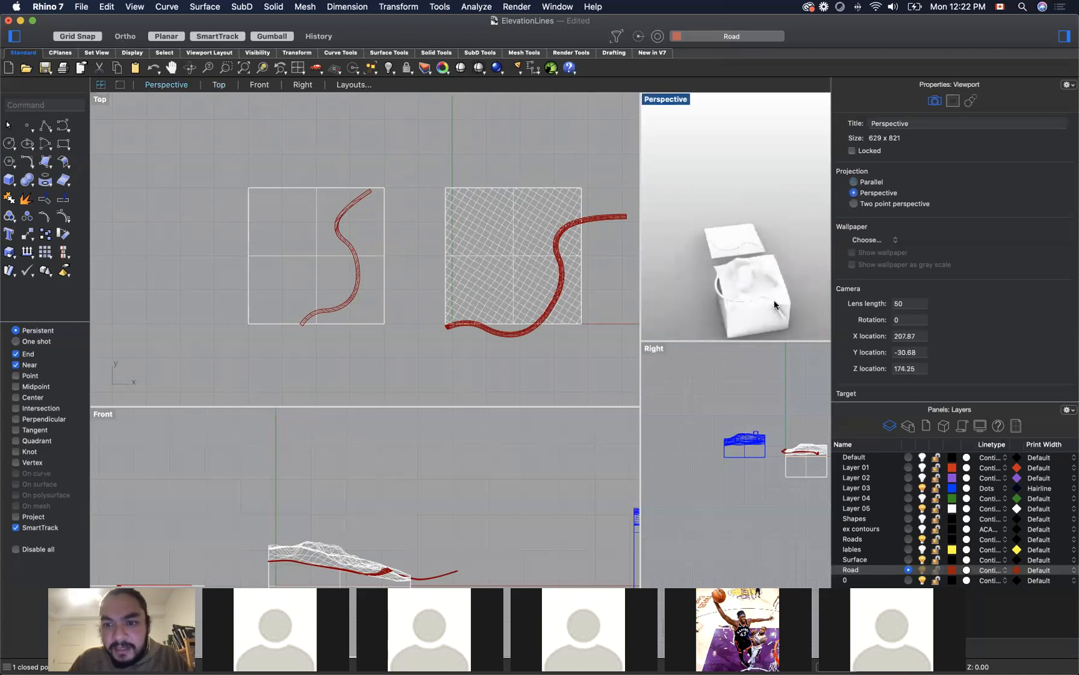
pyautogui.click(766, 301)
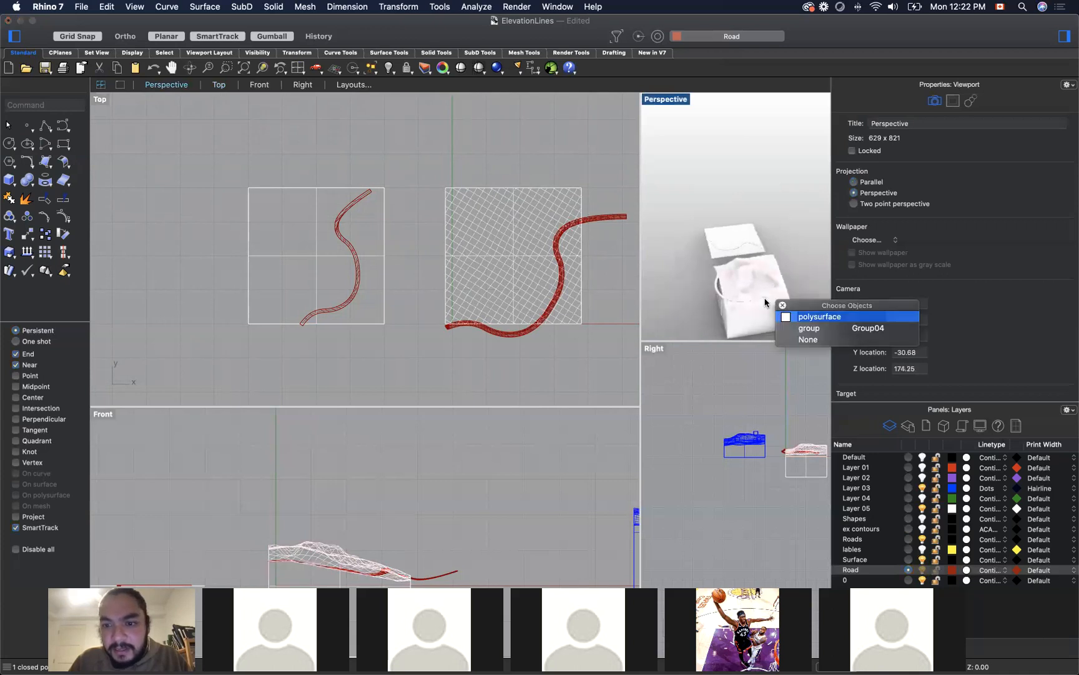
pyautogui.click(810, 328)
pyautogui.moveTo(777, 287); pyautogui.dragTo(759, 314)
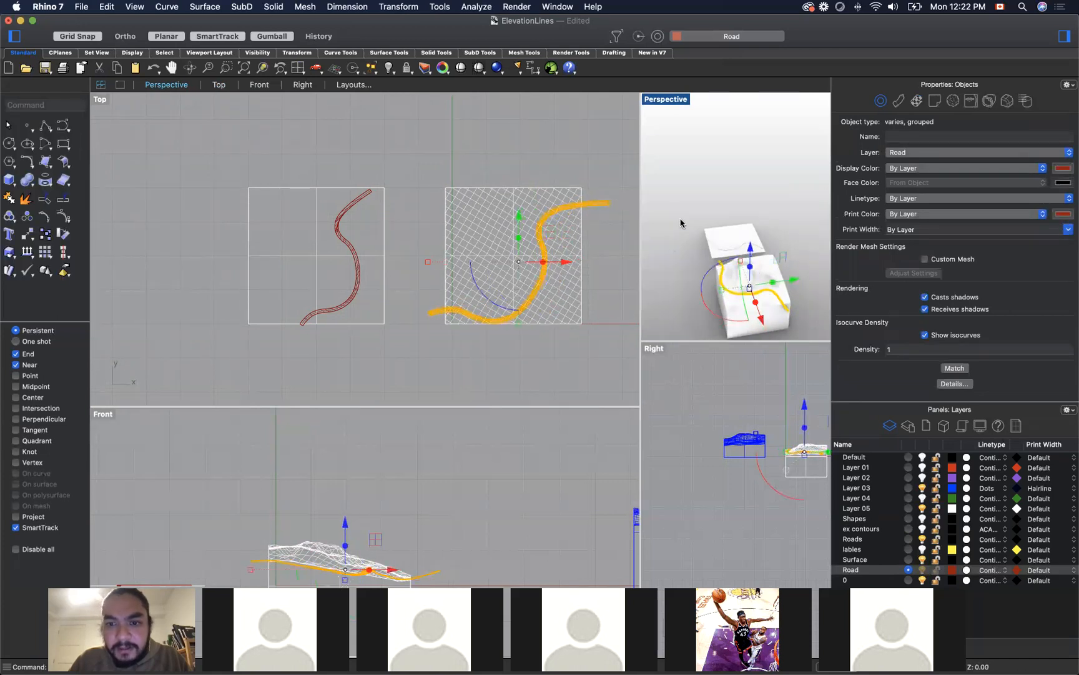
pyautogui.click(657, 176)
pyautogui.click(785, 312)
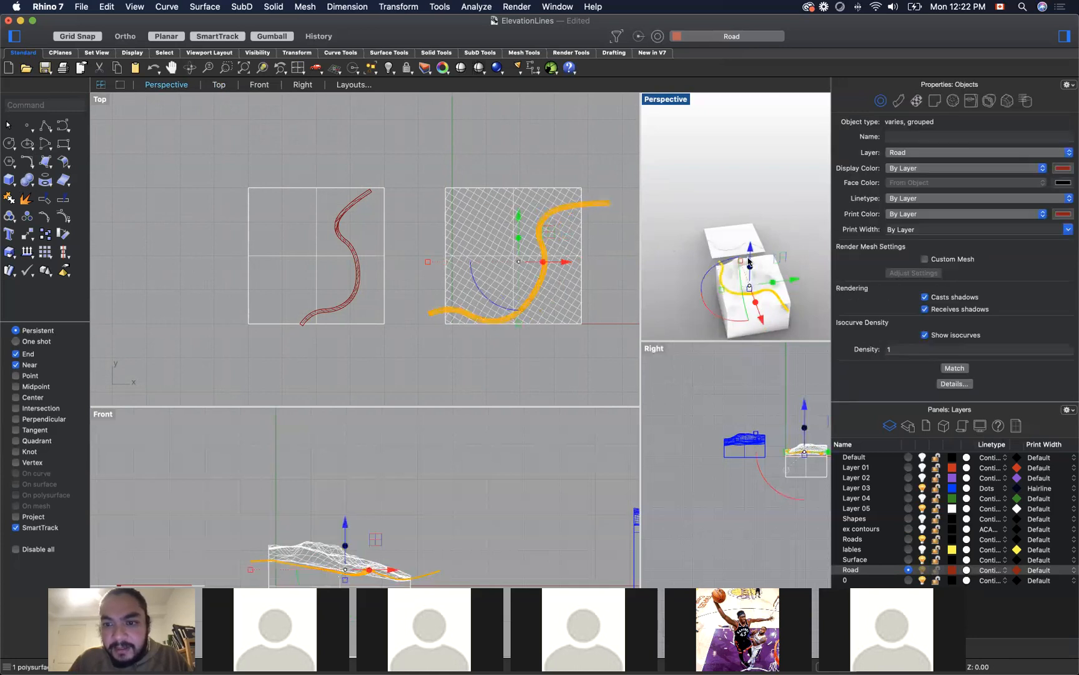
pyautogui.moveTo(750, 257); pyautogui.dragTo(750, 255)
pyautogui.click(790, 205)
pyautogui.moveTo(805, 275); pyautogui.dragTo(726, 262, button='right')
pyautogui.scroll(-5, 788, 255)
pyautogui.scroll(12, 725, 262)
pyautogui.scroll(-5, 726, 261)
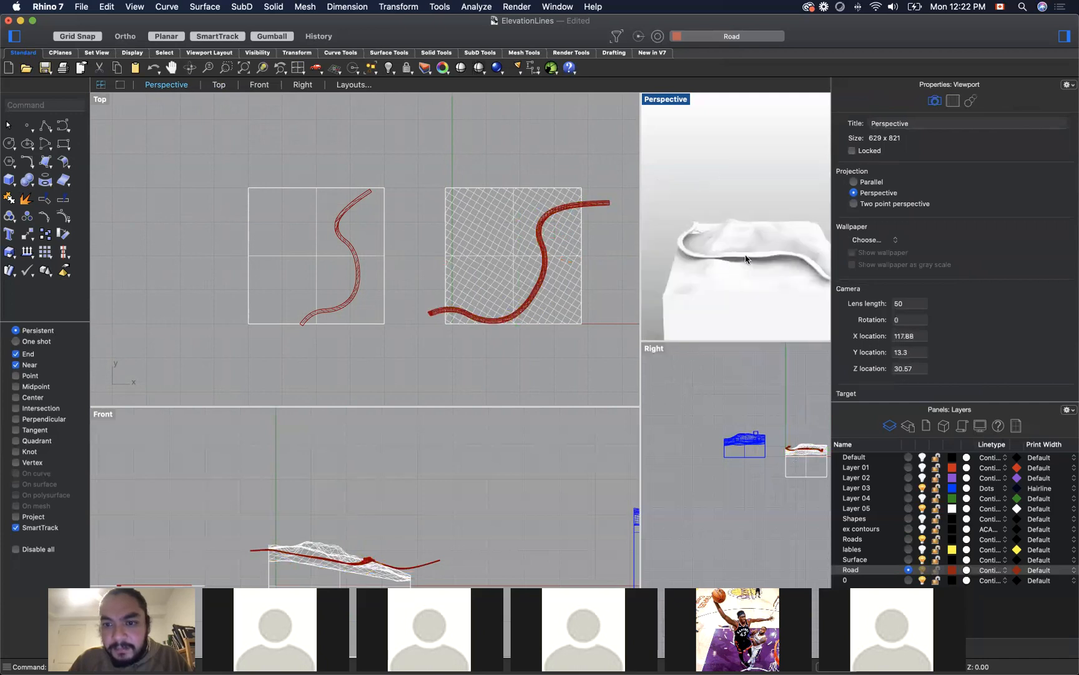
# Step: Try to stretch the mapped road vertically with the gumball, and undo it
pyautogui.click(747, 256)
pyautogui.scroll(4, 747, 258)
pyautogui.moveTo(746, 253); pyautogui.dragTo(745, 276)
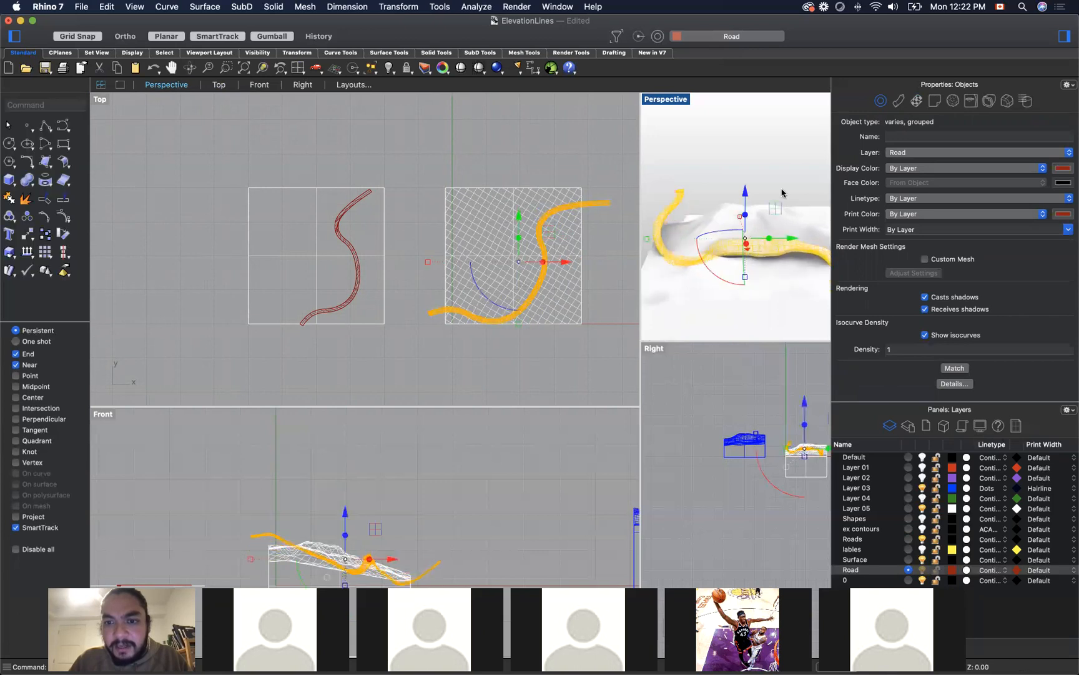
pyautogui.click(780, 159)
pyautogui.scroll(-3, 780, 159)
pyautogui.press('super+z')
pyautogui.click(760, 163)
# Step: Examine the mapped road on its terrain block and the neighbouring Layer 03 terrain model with small building boxes in Perspective
pyautogui.moveTo(760, 165); pyautogui.dragTo(732, 177, button='right')
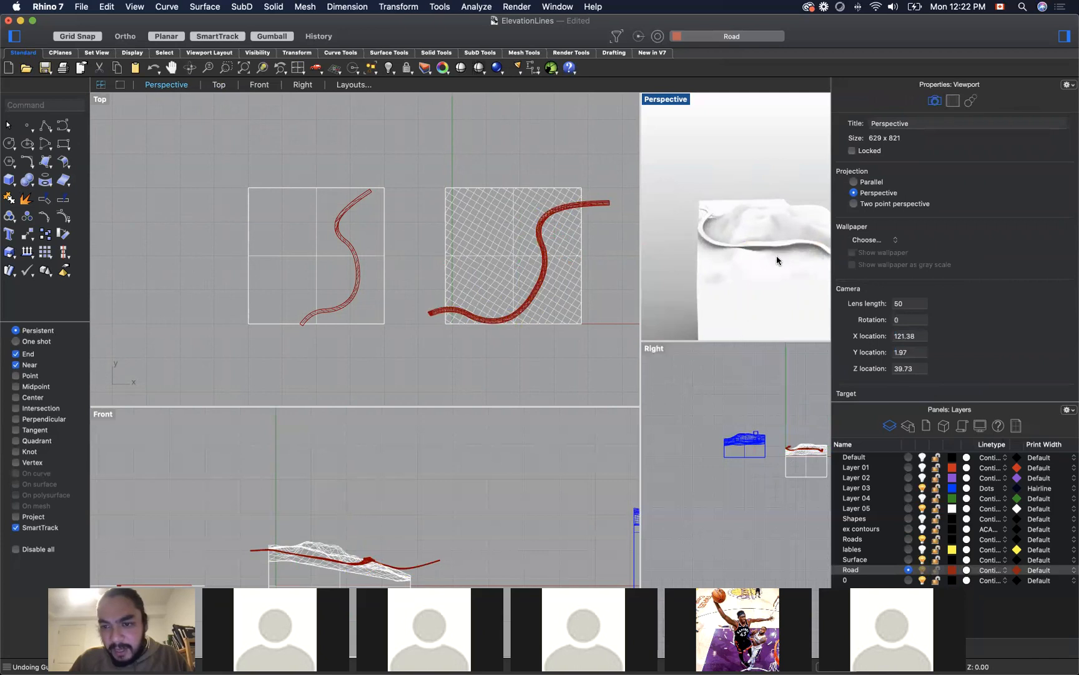
pyautogui.moveTo(692, 193); pyautogui.dragTo(718, 196, button='right')
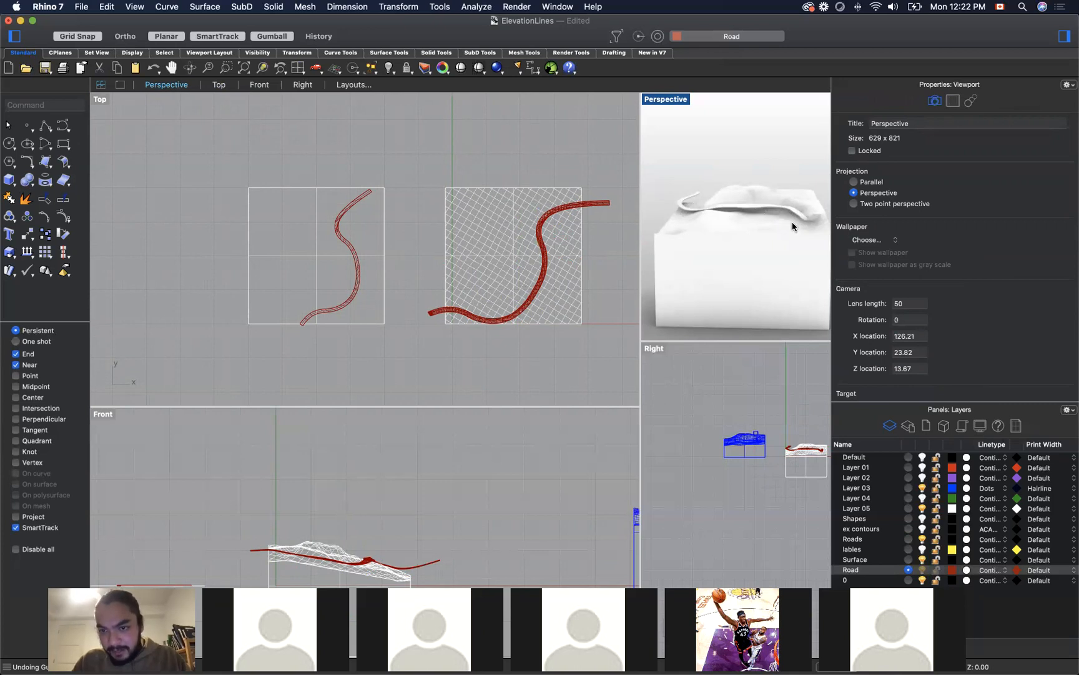
pyautogui.moveTo(679, 160); pyautogui.dragTo(709, 233, button='right')
pyautogui.scroll(3, 744, 211)
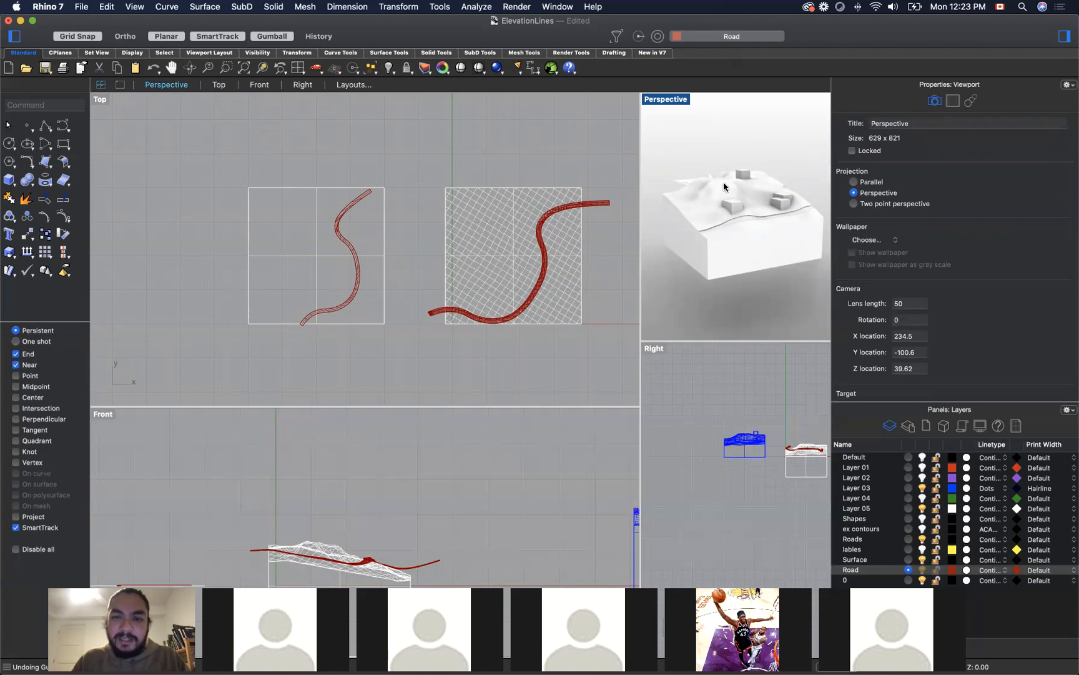
pyautogui.scroll(2, 713, 225)
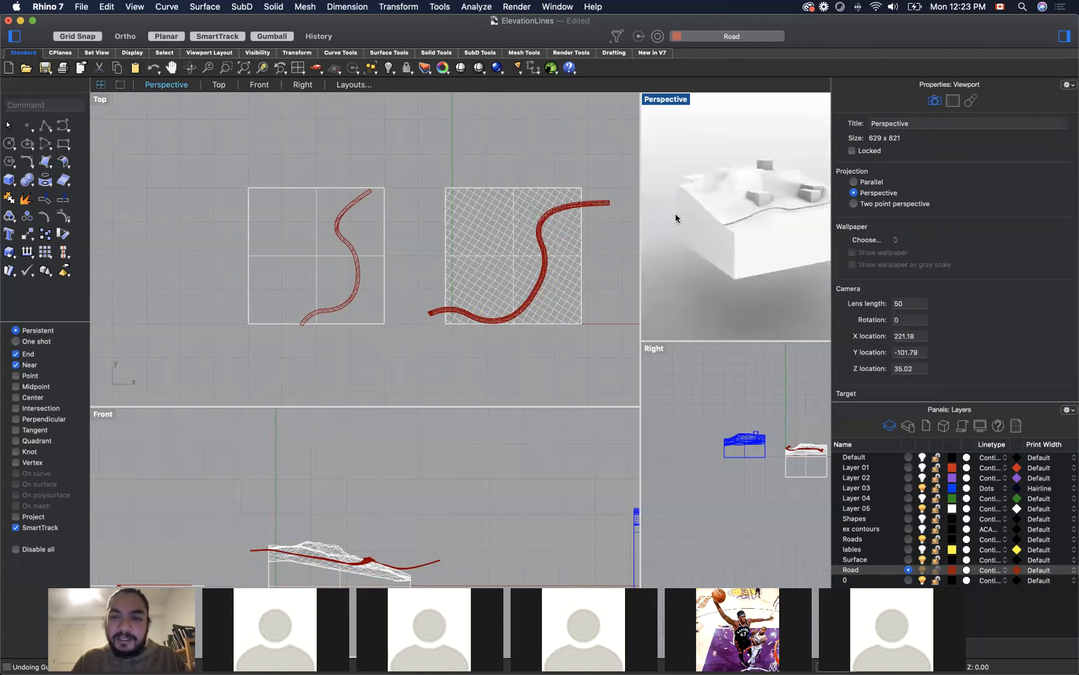
pyautogui.scroll(-5, 684, 213)
pyautogui.scroll(8, 752, 209)
pyautogui.scroll(-5, 752, 209)
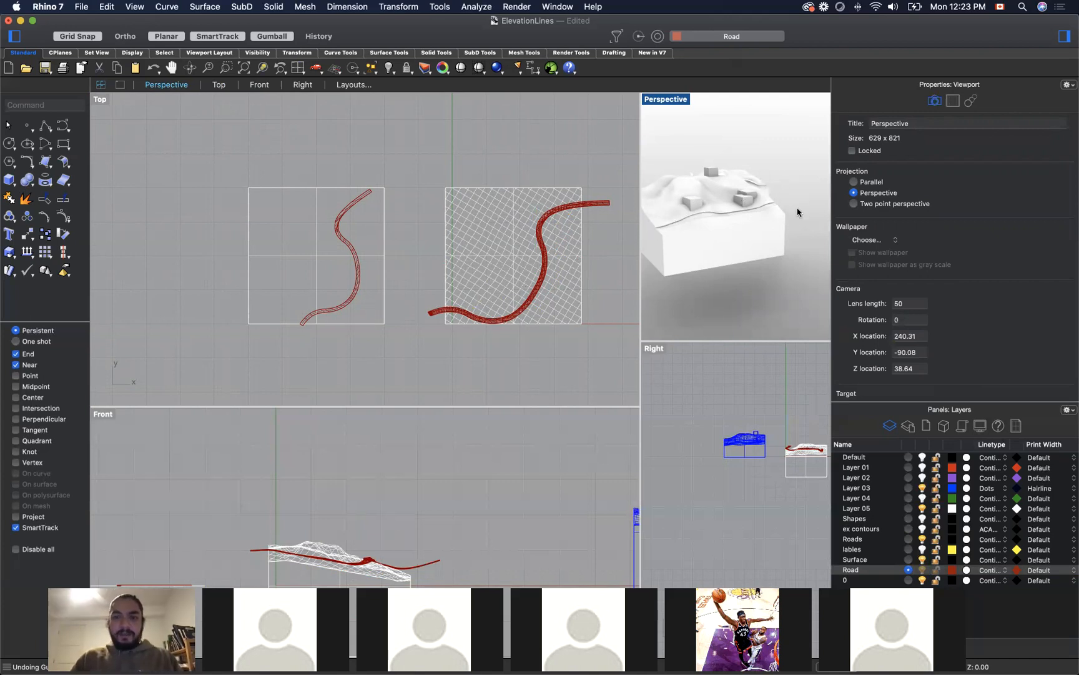
pyautogui.scroll(6, 789, 214)
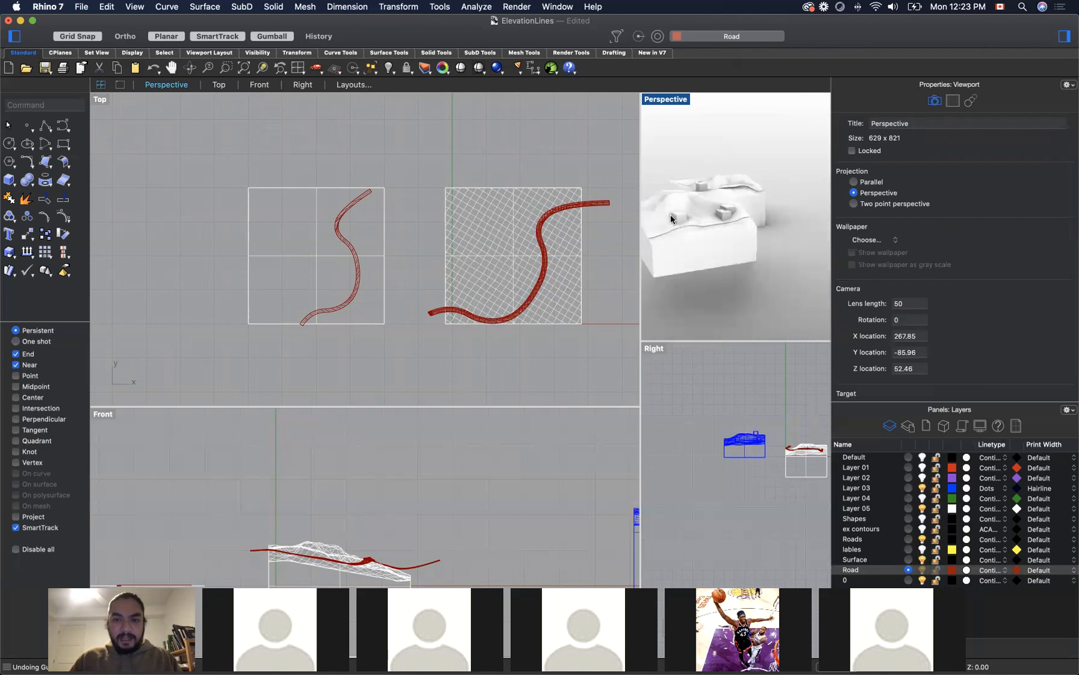
pyautogui.scroll(-5, 671, 214)
pyautogui.click(679, 217)
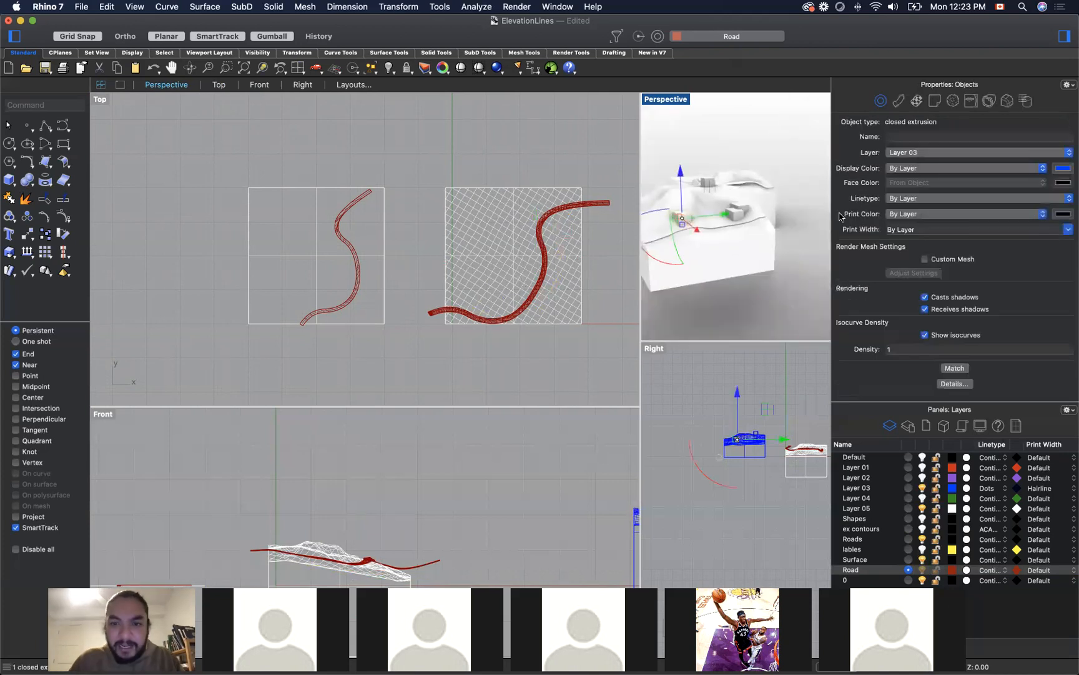
pyautogui.click(786, 219)
pyautogui.scroll(-4, 786, 235)
pyautogui.moveTo(785, 235); pyautogui.dragTo(786, 227, button='right')
pyautogui.scroll(-2, 786, 227)
pyautogui.scroll(7, 720, 233)
pyautogui.click(643, 244)
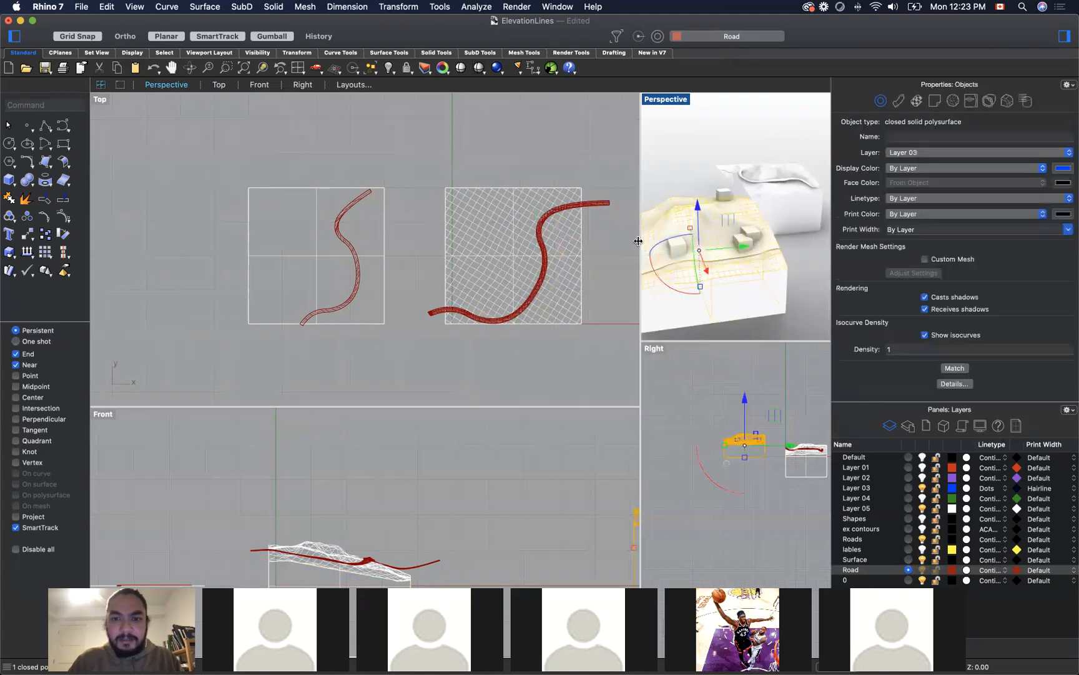
# Step: Enlarge the Perspective viewport and frame both terrain blocks in it
pyautogui.moveTo(640, 241); pyautogui.dragTo(289, 220)
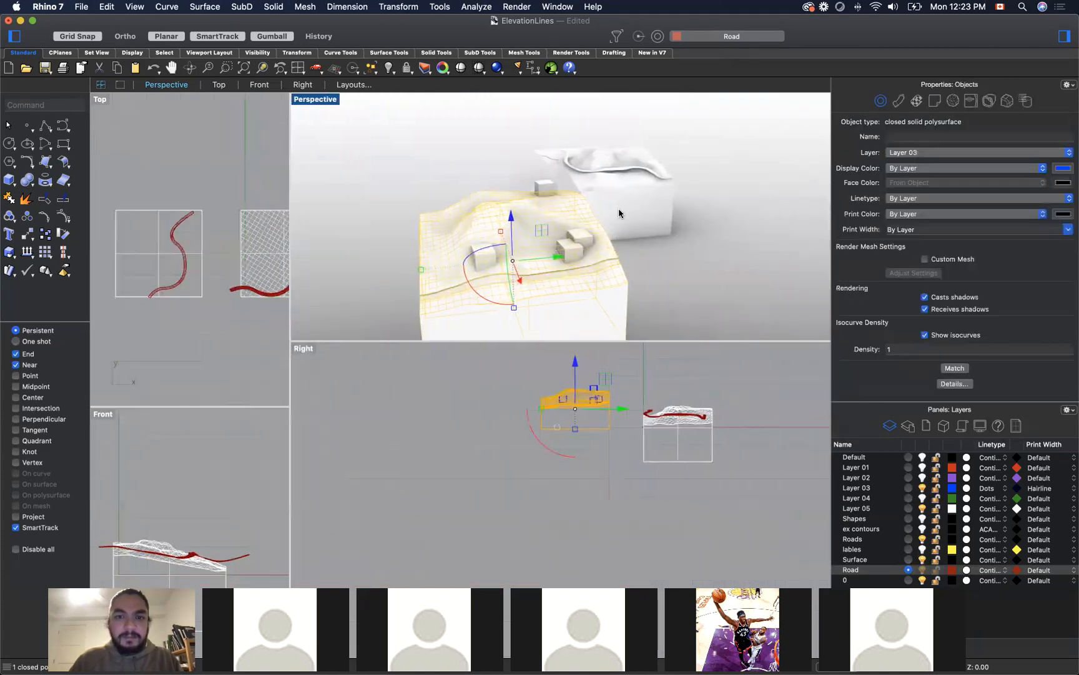
pyautogui.click(751, 236)
pyautogui.scroll(-3, 698, 281)
pyautogui.moveTo(701, 283); pyautogui.dragTo(688, 276, button='right')
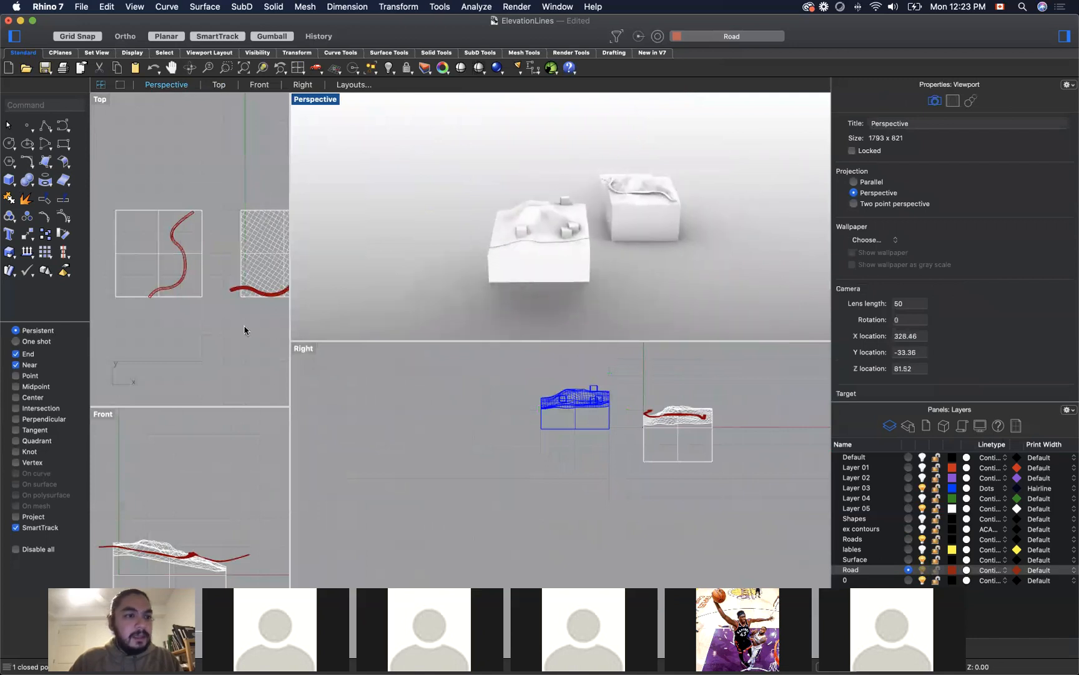
# Step: Draw a solid box about 11 units high on open ground beside the Layer 03 terrain block
pyautogui.click(9, 180)
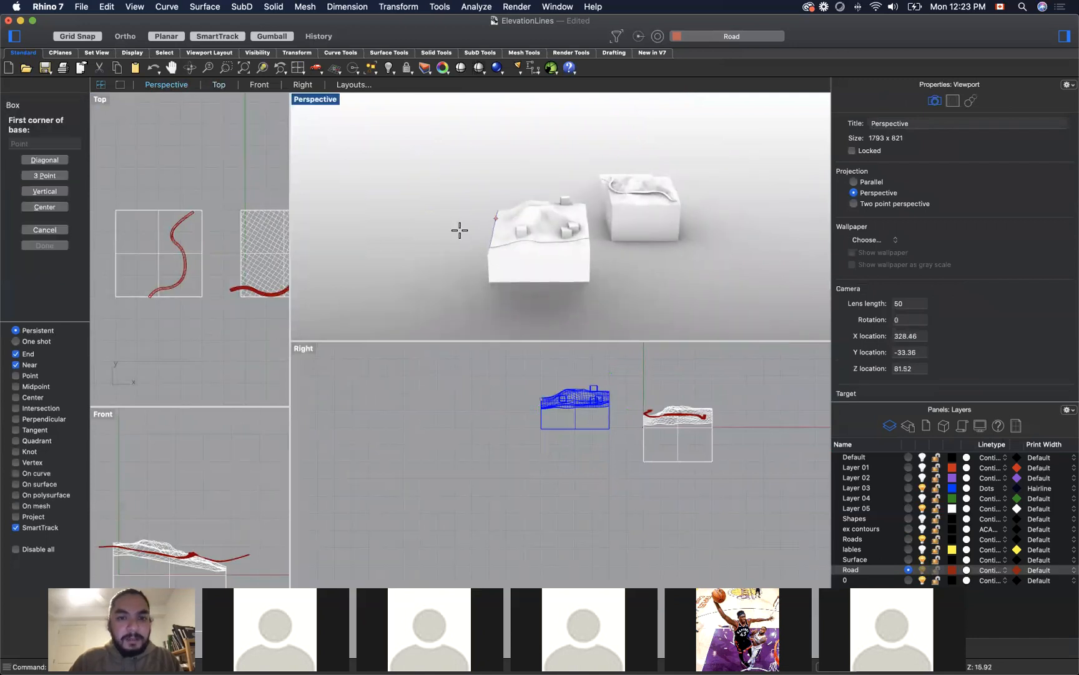
pyautogui.click(420, 232)
pyautogui.click(440, 229)
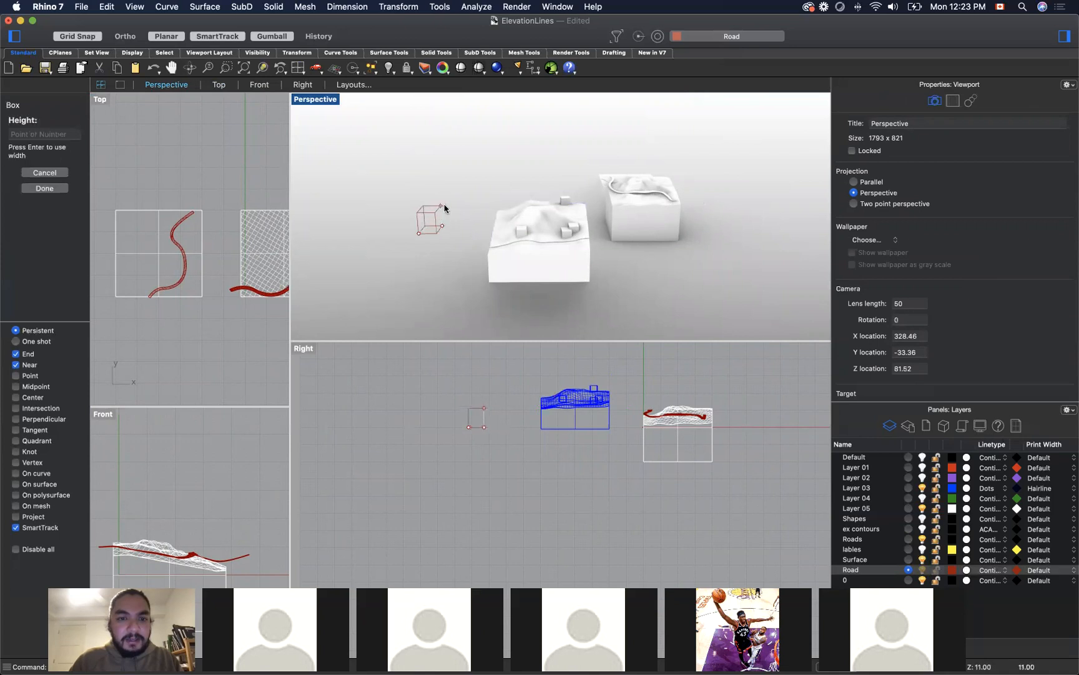
pyautogui.click(437, 210)
# Step: Move the new box over the Layer 03 terrain block and raise it so it sits partly embedded in the terrain
pyautogui.click(429, 220)
pyautogui.moveTo(469, 219); pyautogui.dragTo(544, 220)
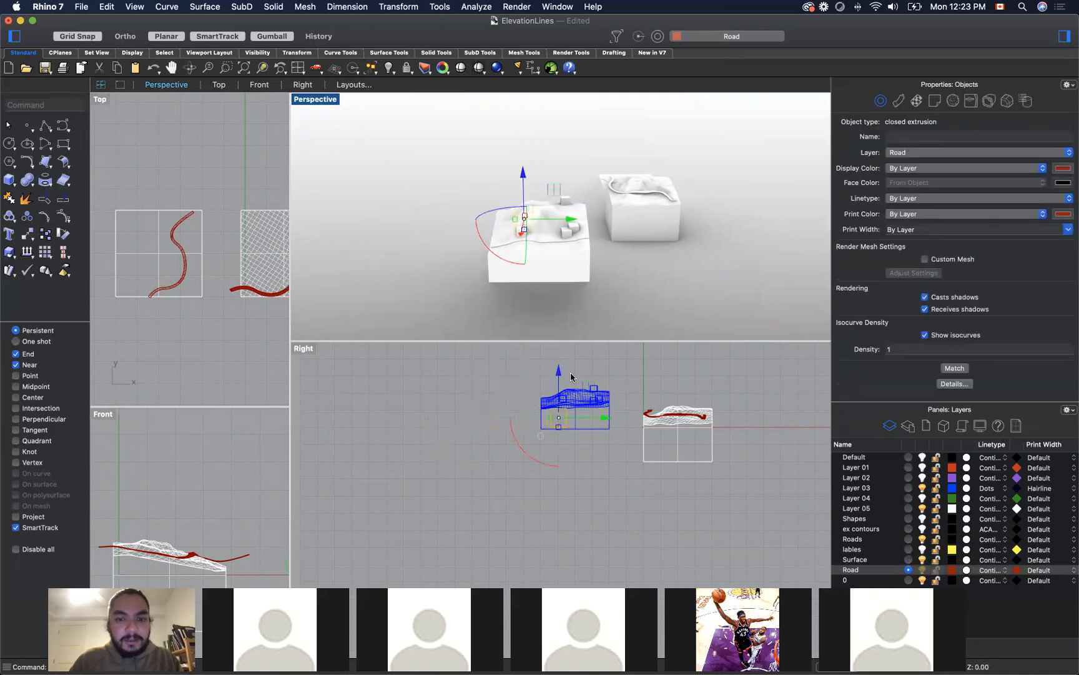
pyautogui.moveTo(559, 383); pyautogui.dragTo(553, 357)
pyautogui.moveTo(519, 201); pyautogui.dragTo(572, 209)
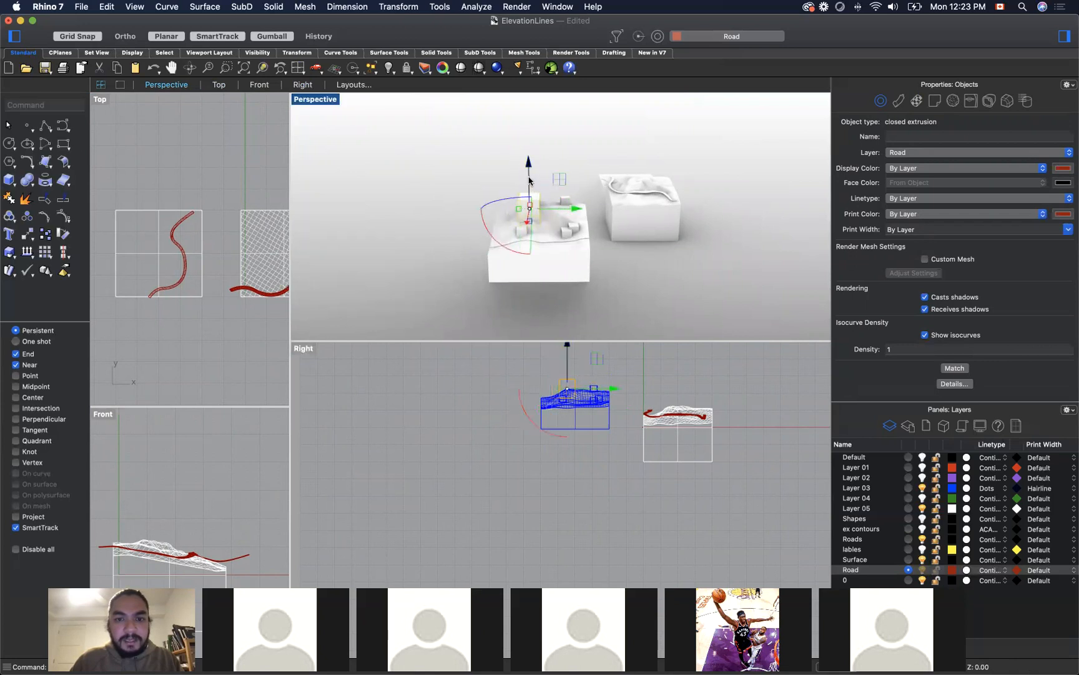
pyautogui.click(433, 224)
# Step: Examine the large box embedded in the Layer 03 terrain up close in the Perspective and Right views
pyautogui.moveTo(433, 224); pyautogui.dragTo(482, 220, button='right')
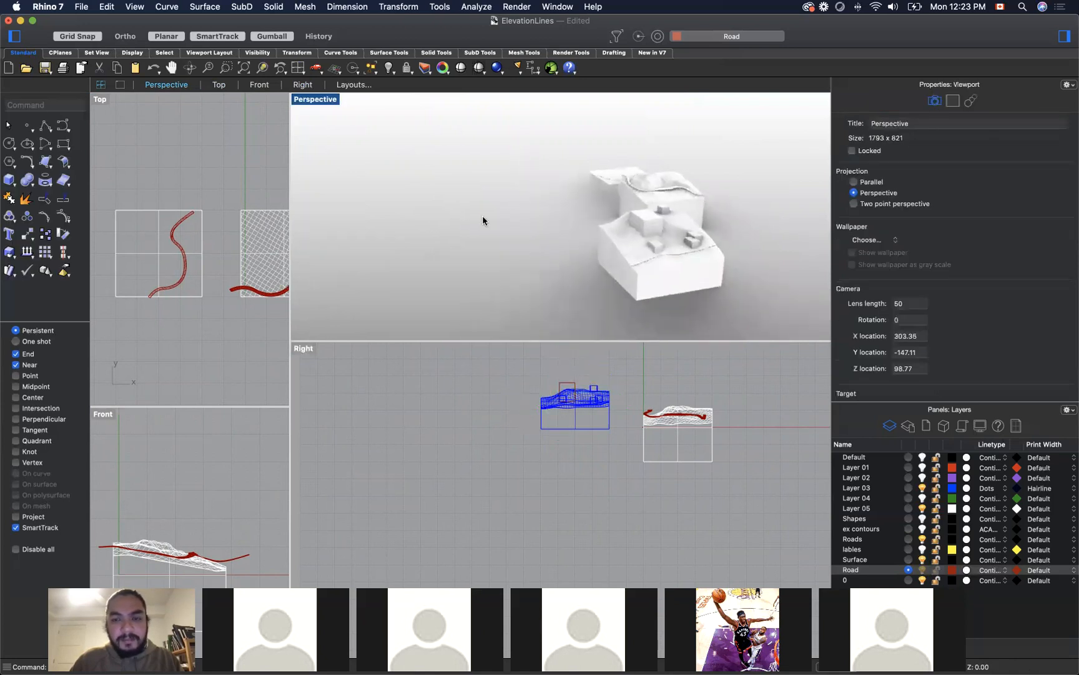
pyautogui.moveTo(781, 267); pyautogui.dragTo(759, 260, button='right')
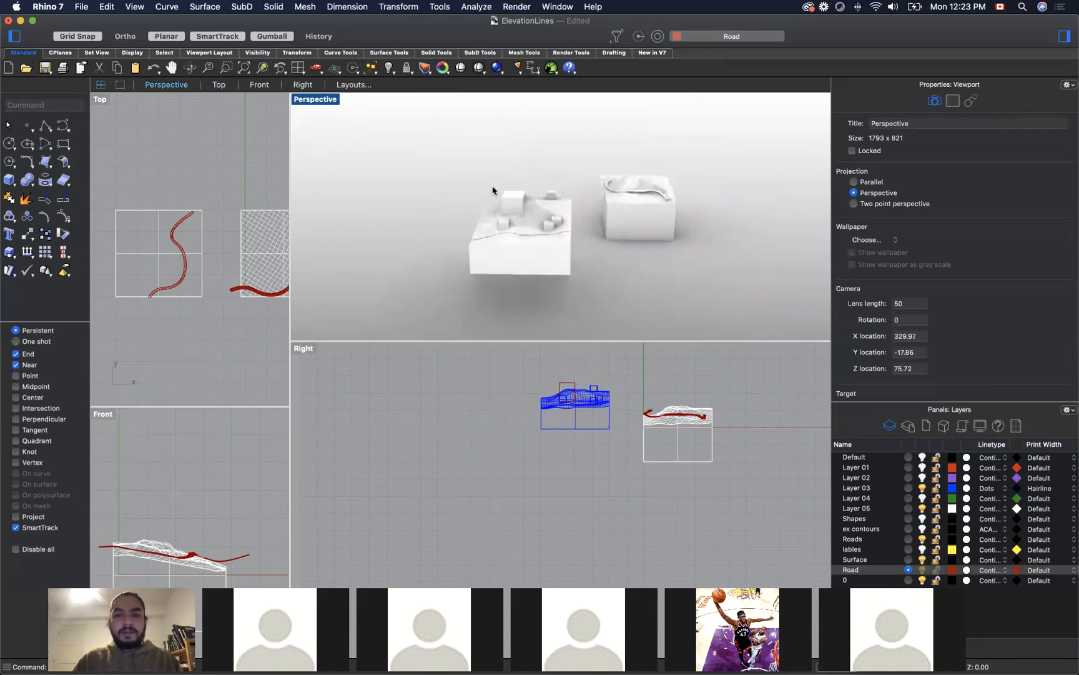
pyautogui.scroll(5, 502, 191)
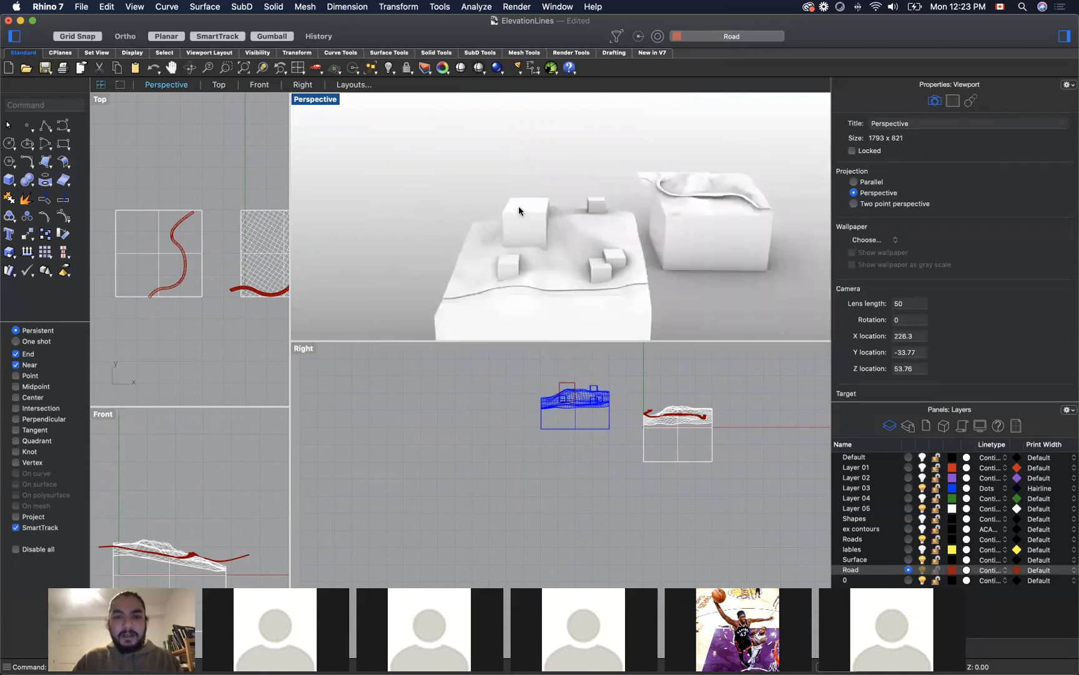
pyautogui.scroll(3, 518, 206)
pyautogui.click(530, 213)
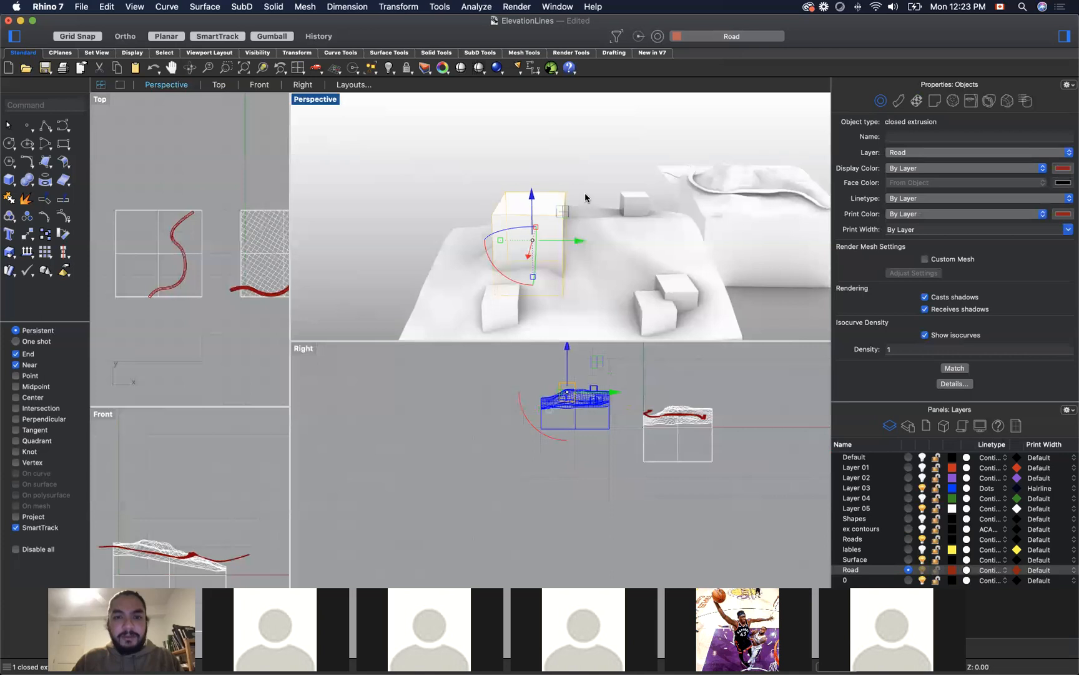
pyautogui.click(579, 375)
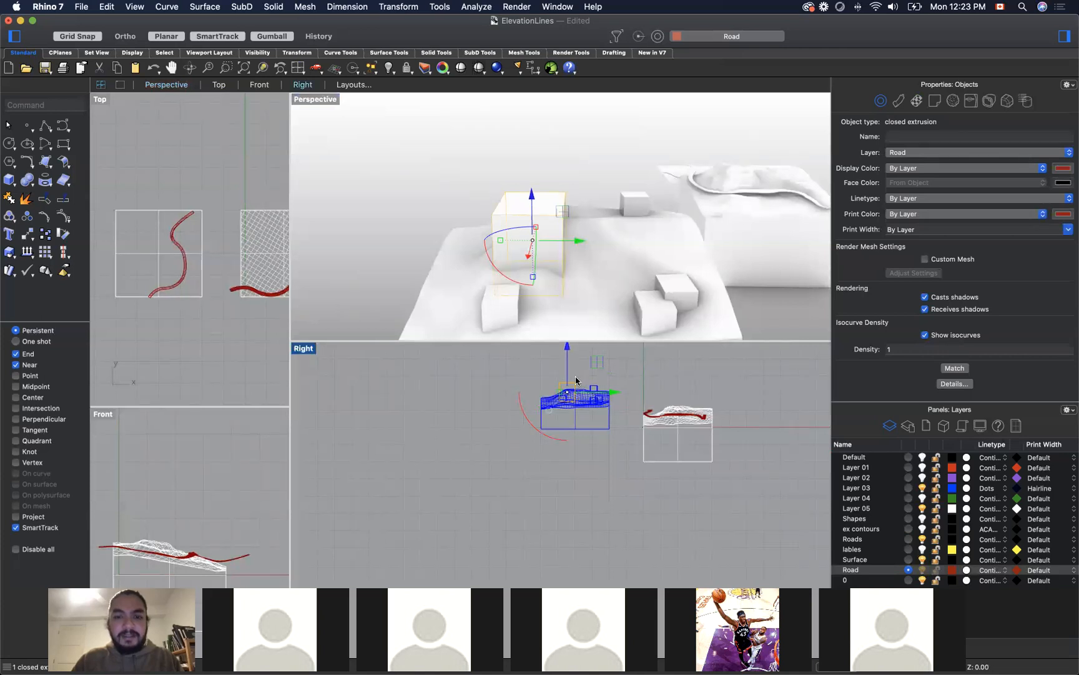
pyautogui.scroll(2, 573, 382)
pyautogui.scroll(5, 572, 382)
pyautogui.click(571, 394)
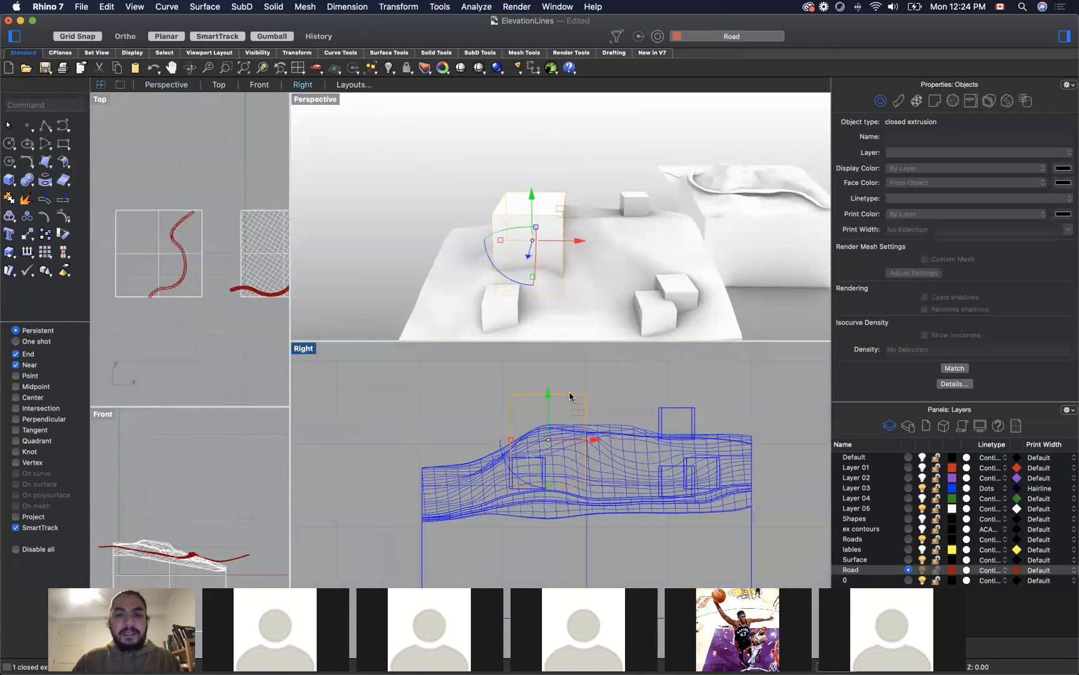
pyautogui.scroll(2, 534, 160)
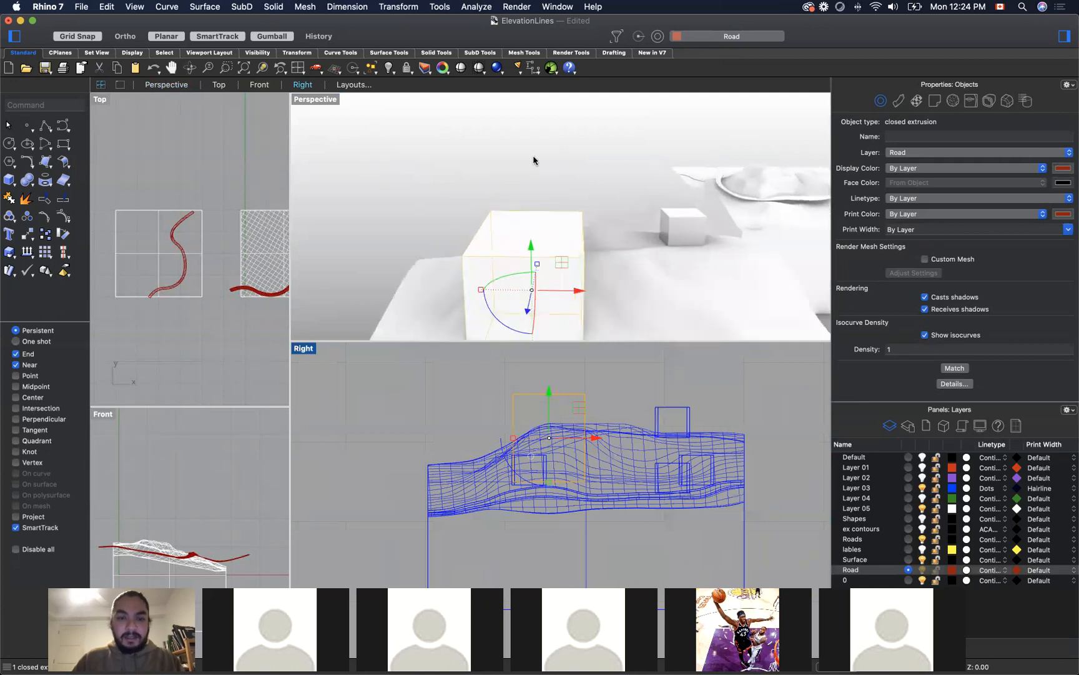
# Step: Draw a gable polyline from the midpoint of the box's top front edge up 4 units, through both top corners and back to the apex
pyautogui.write('doly')
pyautogui.press('Return')
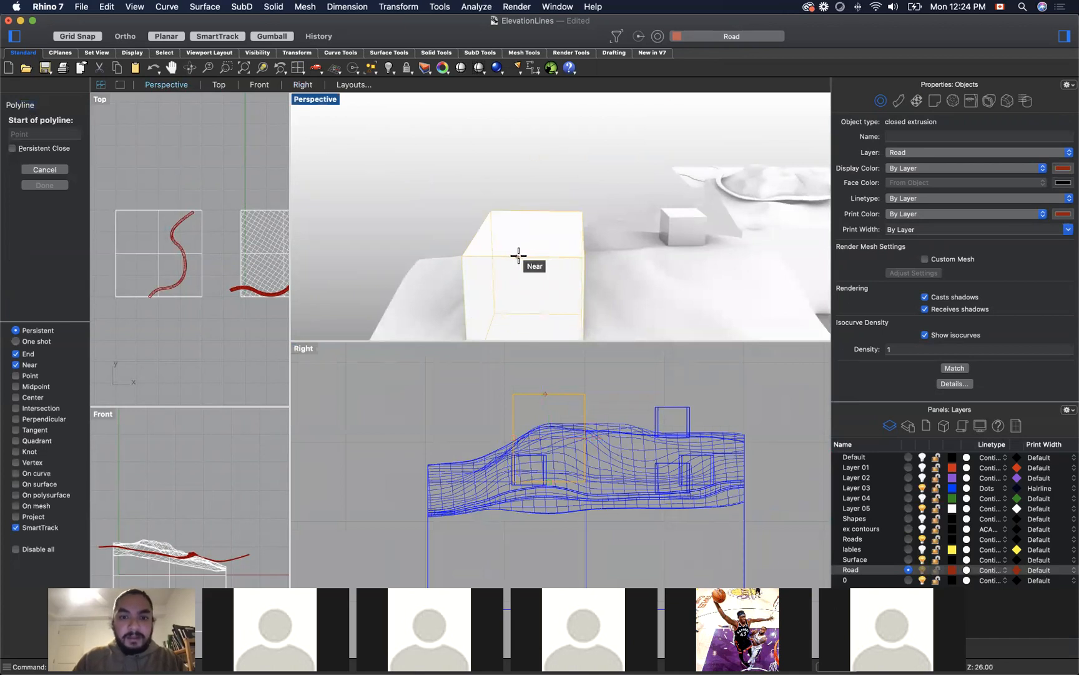
pyautogui.write('mid')
pyautogui.press('Return')
pyautogui.click(524, 253)
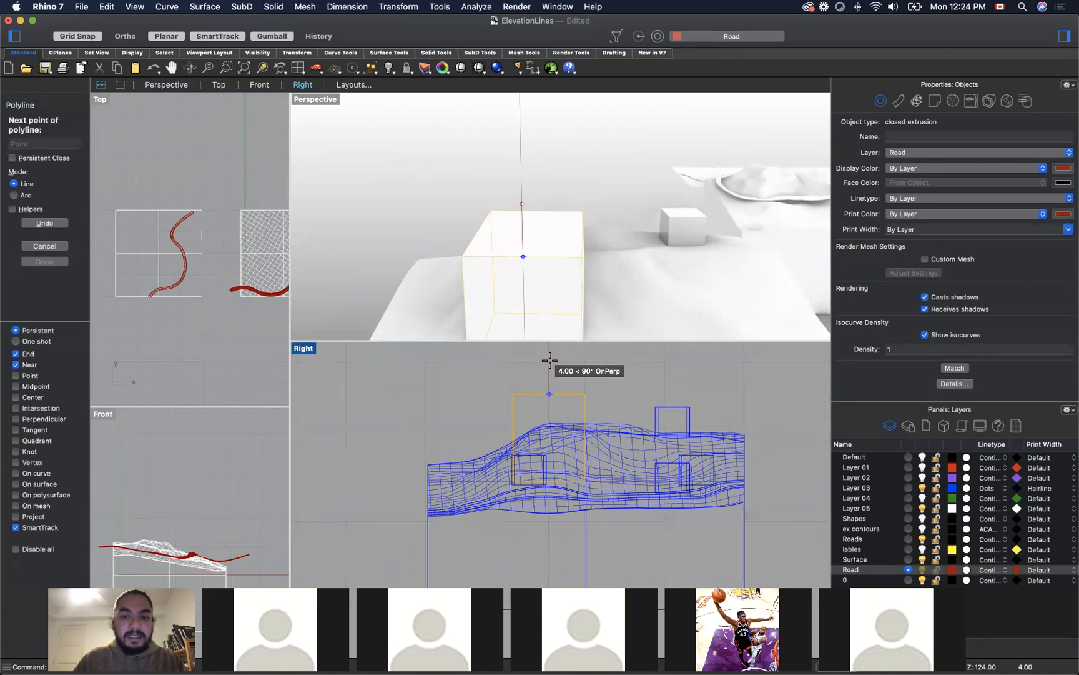
pyautogui.click(550, 361)
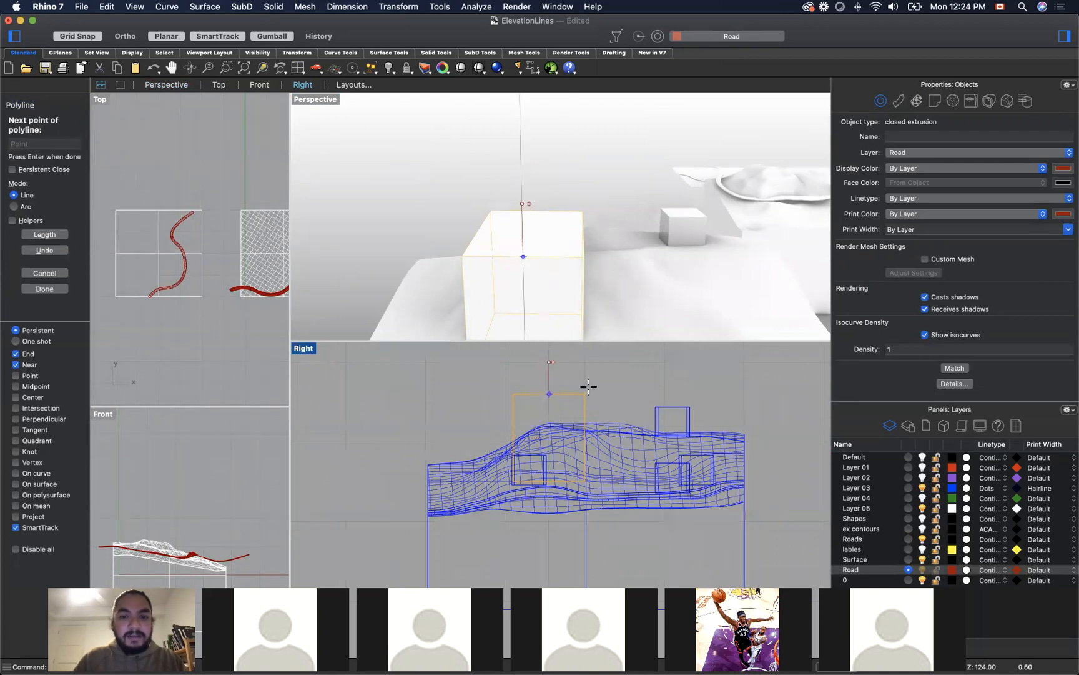
pyautogui.click(585, 393)
pyautogui.click(513, 394)
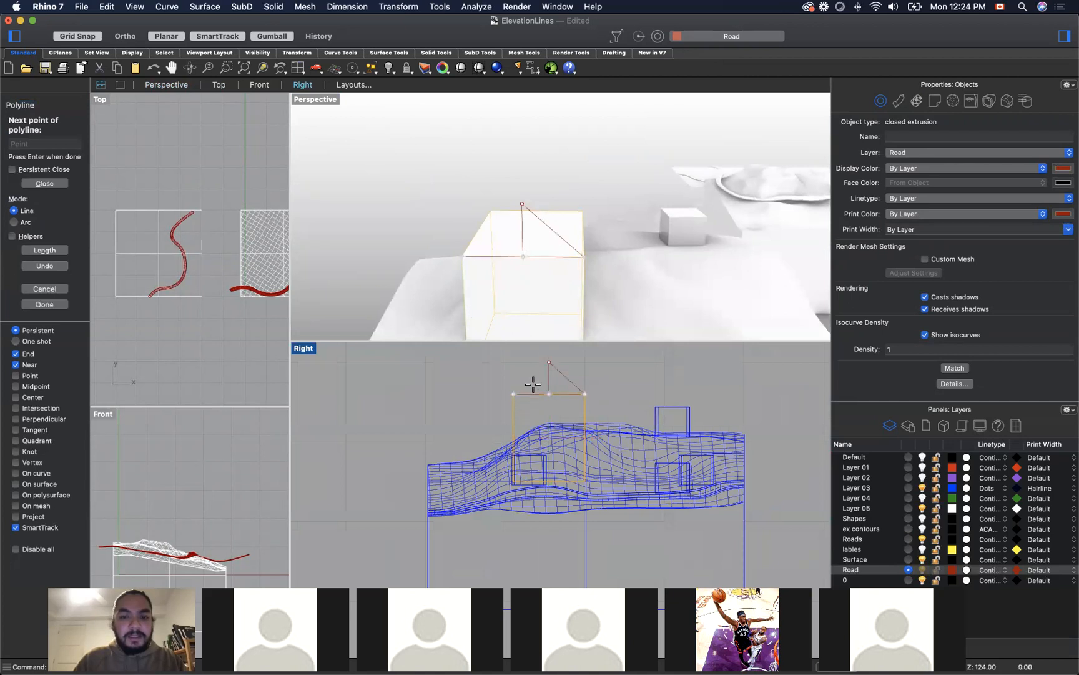
pyautogui.click(549, 362)
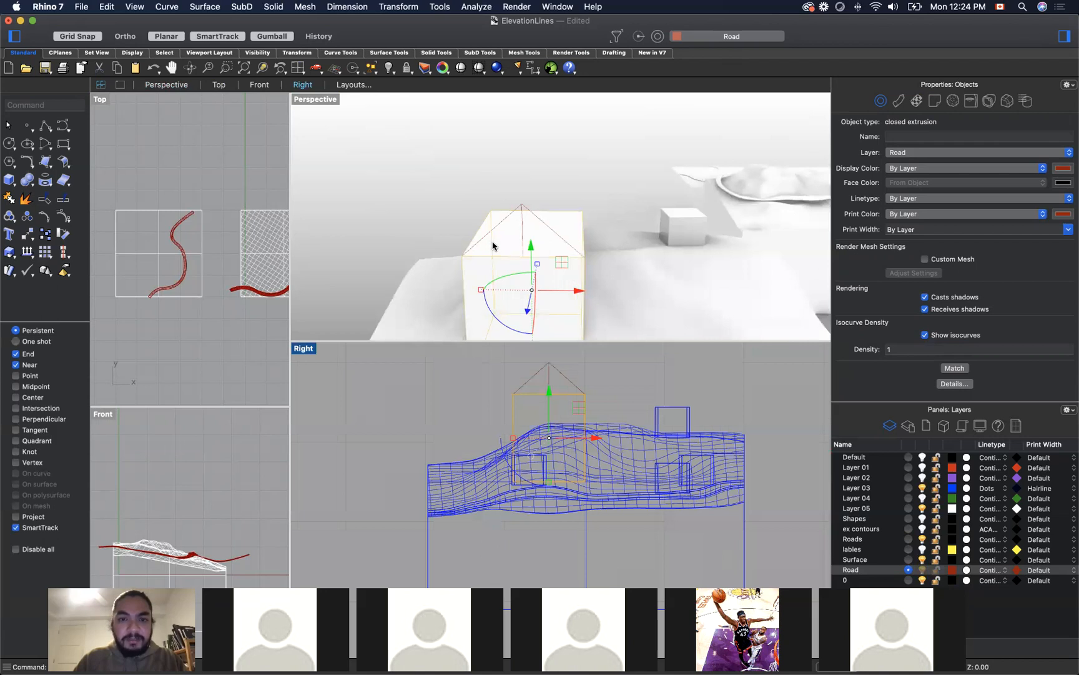
# Step: Explode the gable polyline and delete its vertical centre segment
pyautogui.click(534, 215)
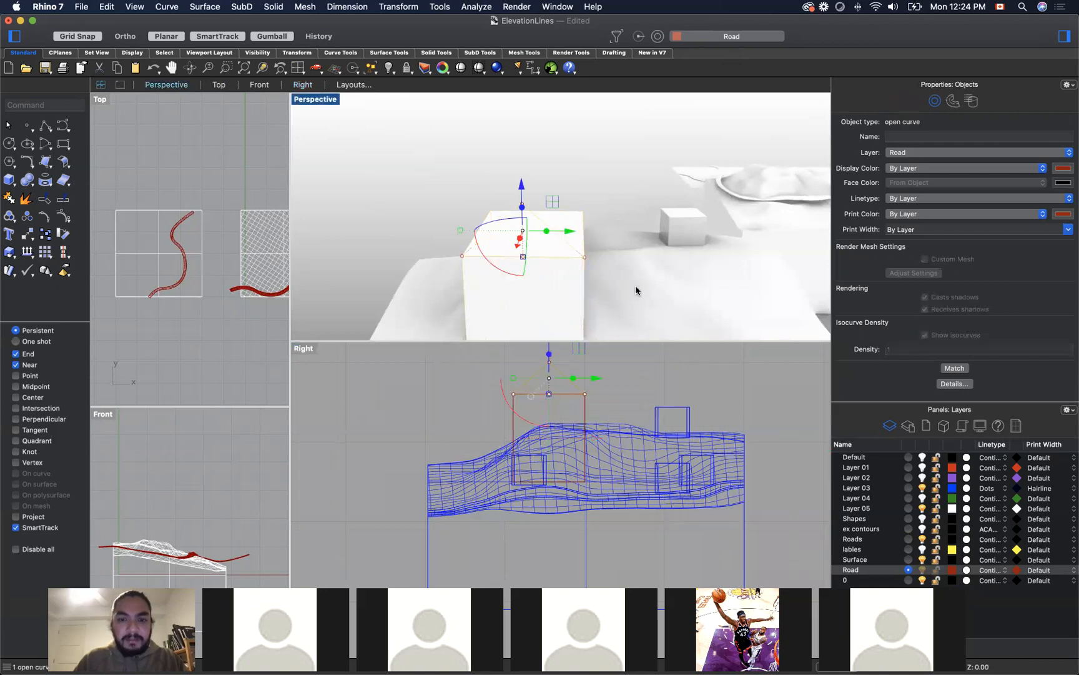
pyautogui.write('Explo')
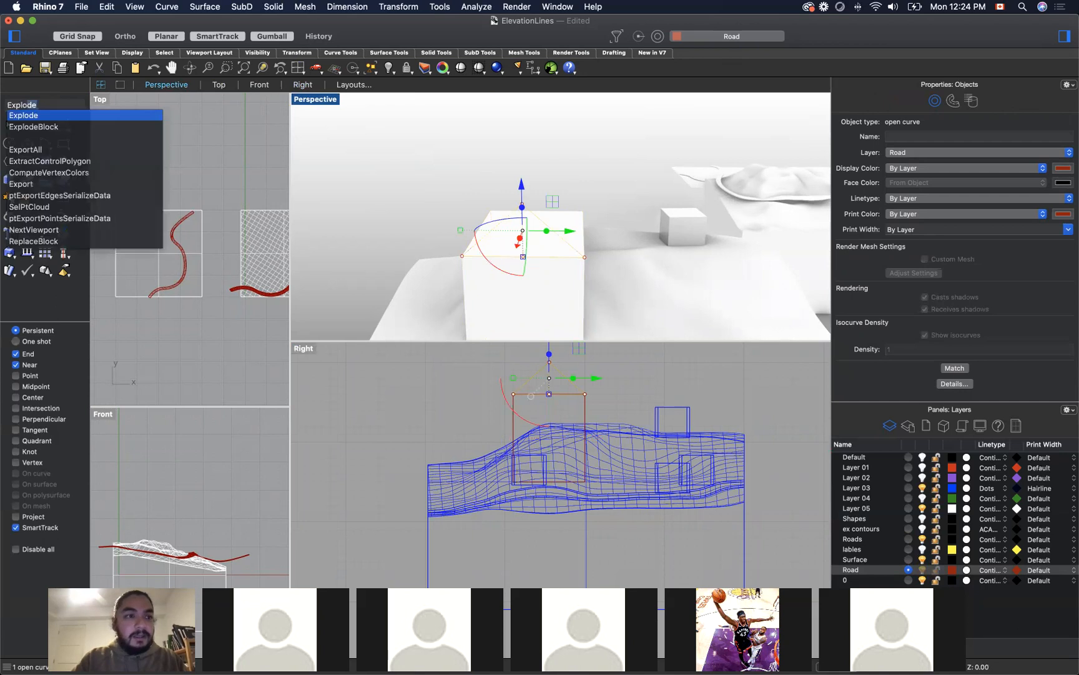
pyautogui.press('Return')
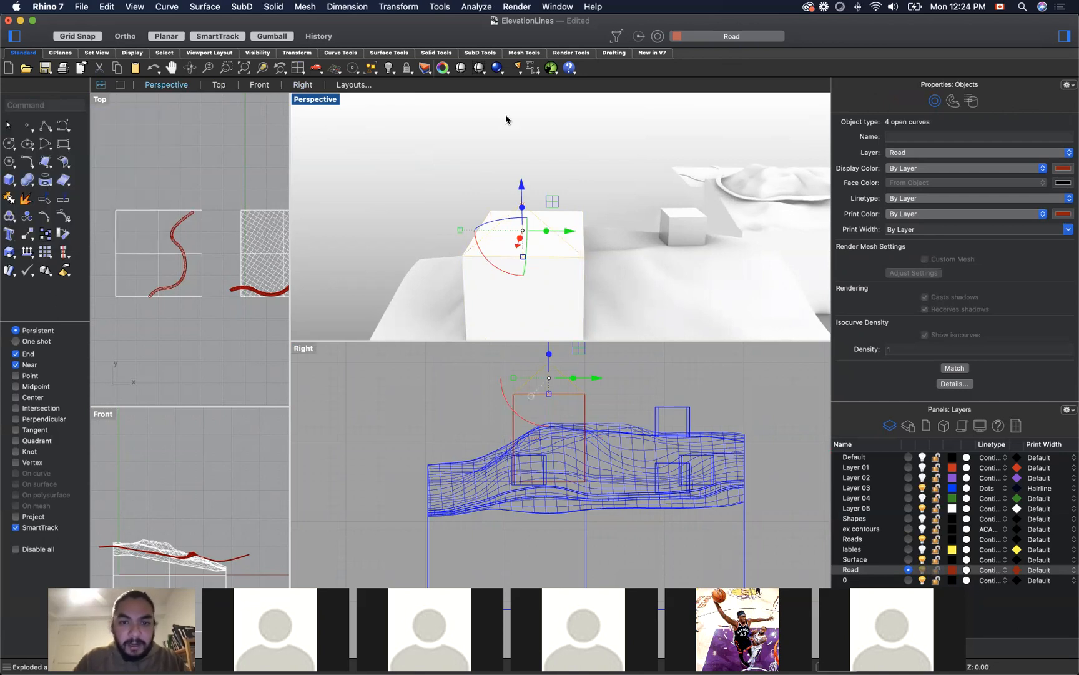
pyautogui.press('Escape')
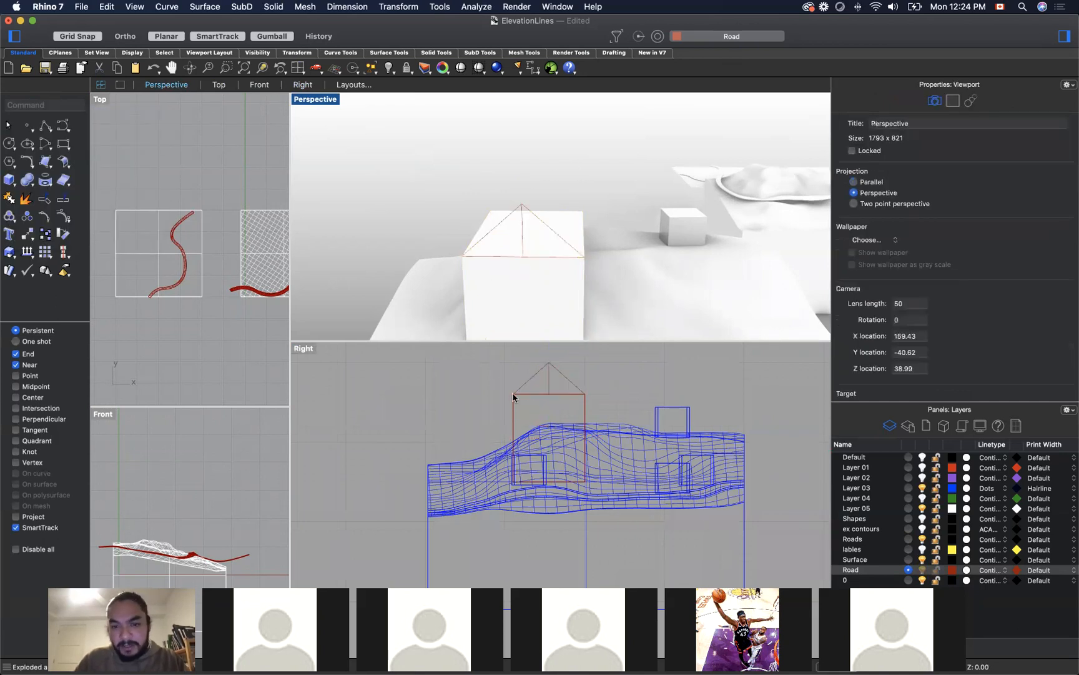
pyautogui.scroll(-2, 576, 394)
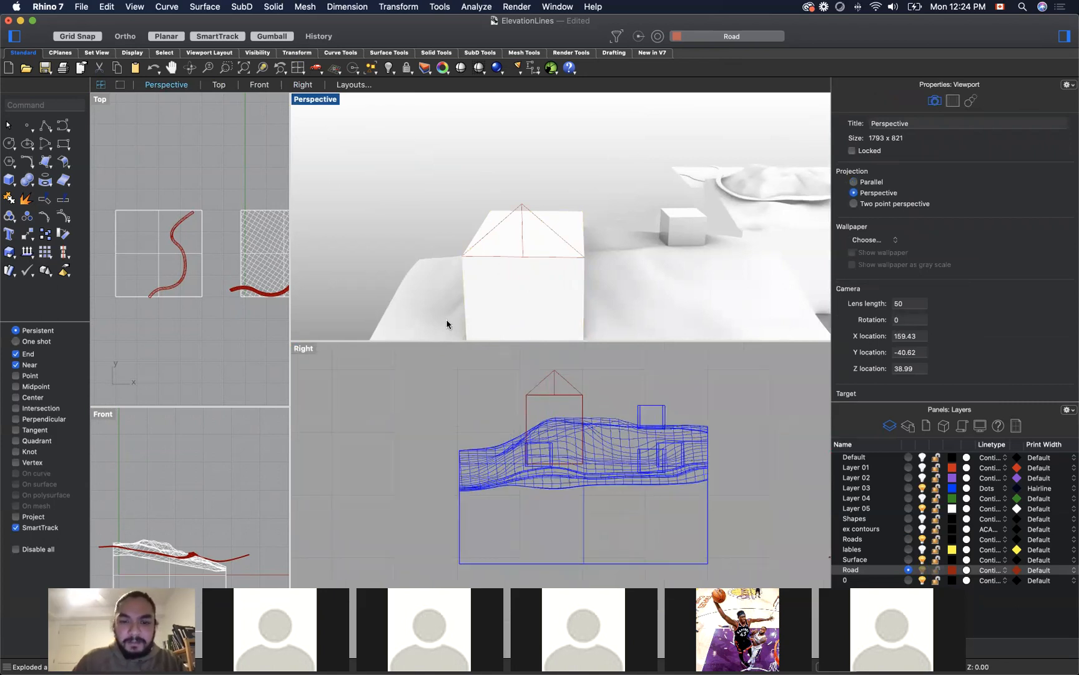
pyautogui.click(553, 388)
pyautogui.scroll(-1, 552, 387)
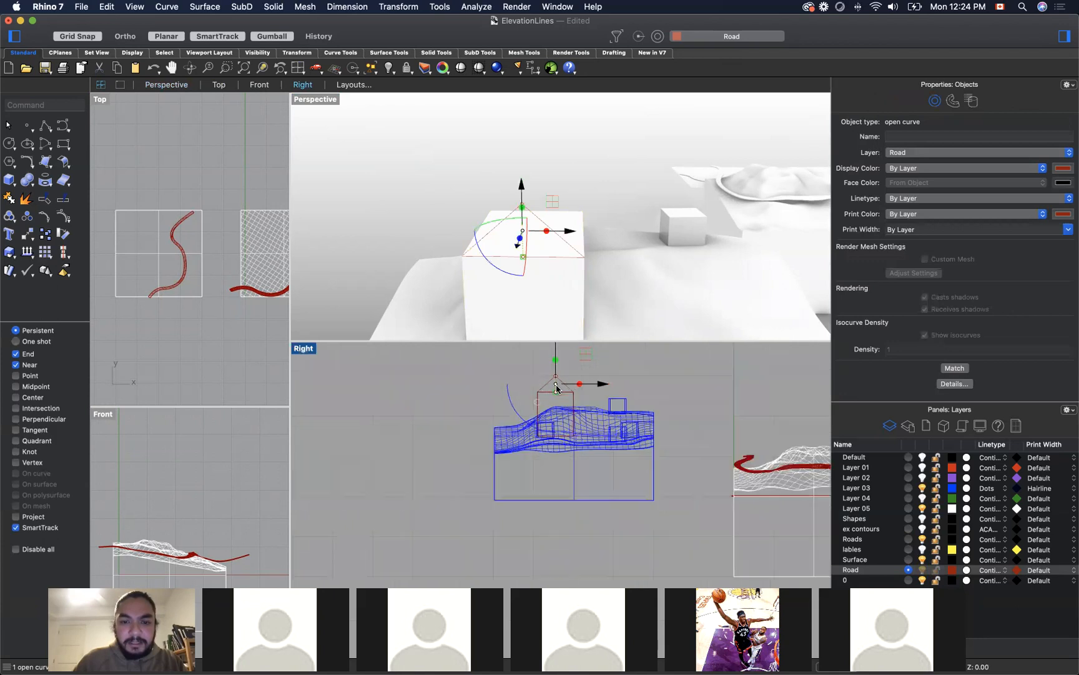
pyautogui.scroll(5, 559, 387)
pyautogui.press('Escape')
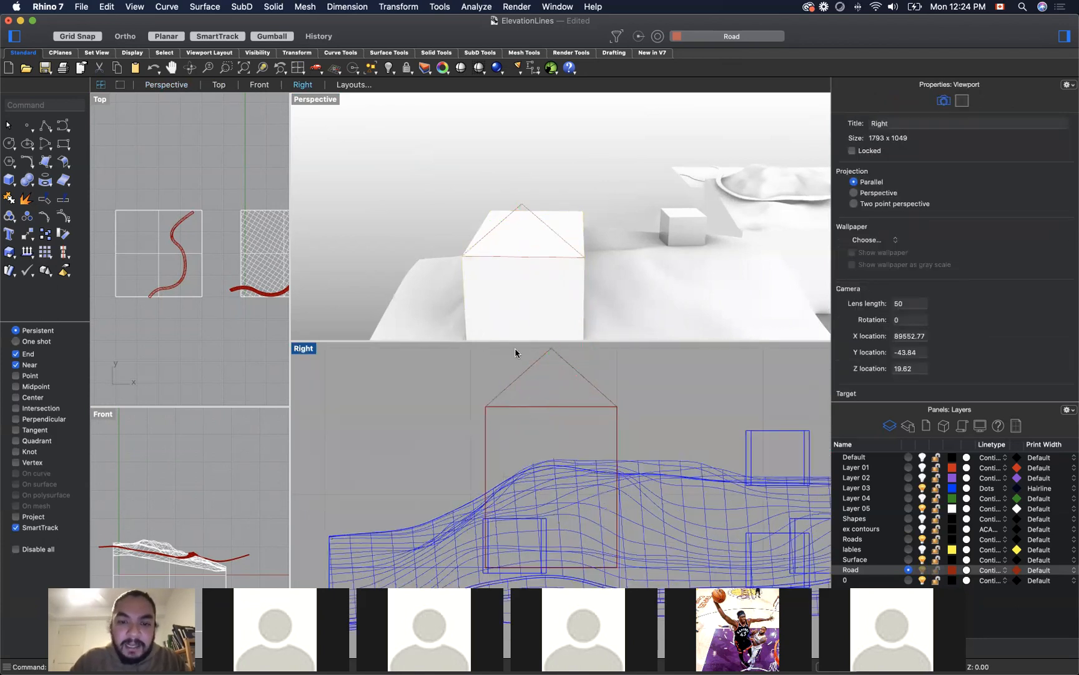
# Step: Join the gable's two sloped edges and base into a closed triangle and fill it with PlanarSrf
pyautogui.click(523, 368)
pyautogui.keyDown('shift'); pyautogui.click(589, 380); pyautogui.keyUp('shift')
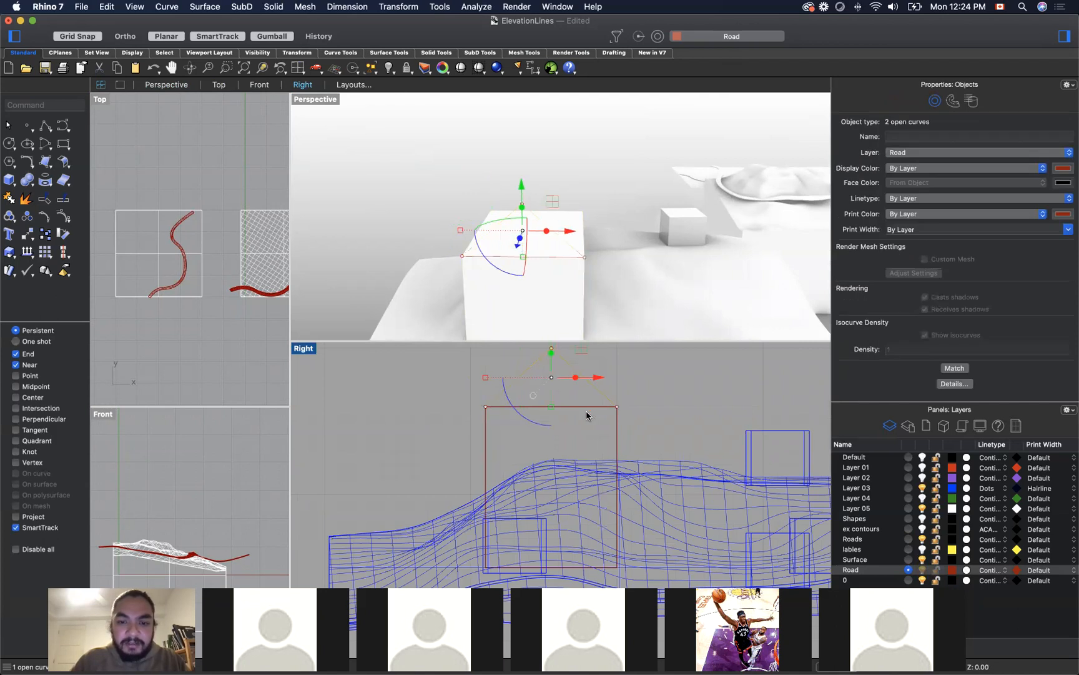
pyautogui.keyDown('shift'); pyautogui.click(584, 408); pyautogui.keyUp('shift')
pyautogui.click(631, 425)
pyautogui.write('join')
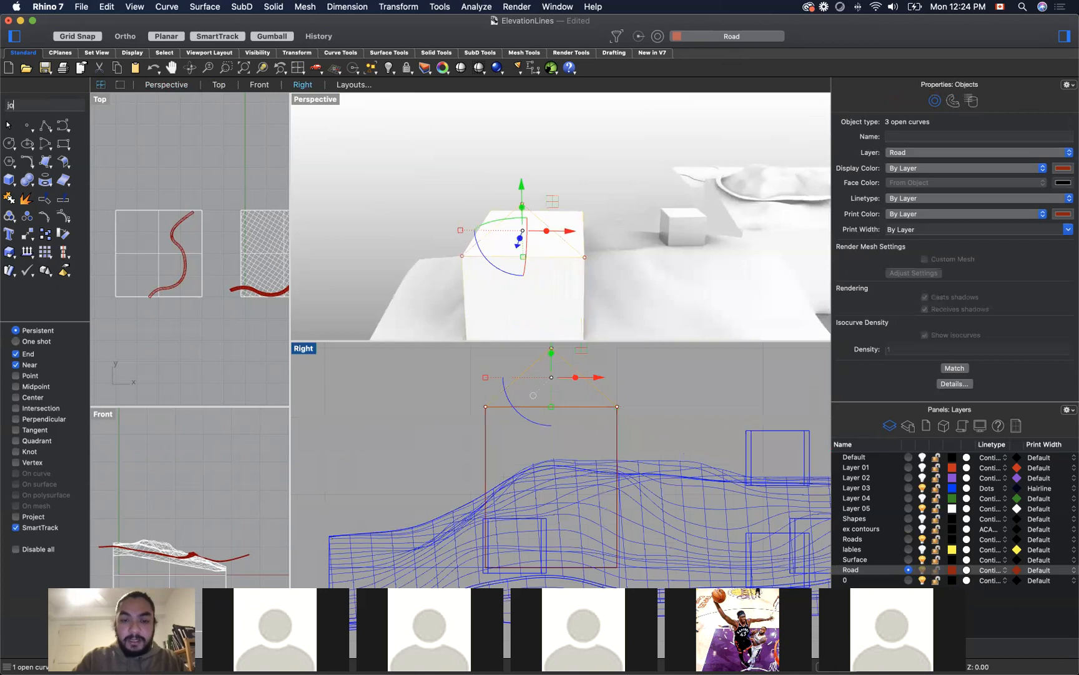
pyautogui.press('Return')
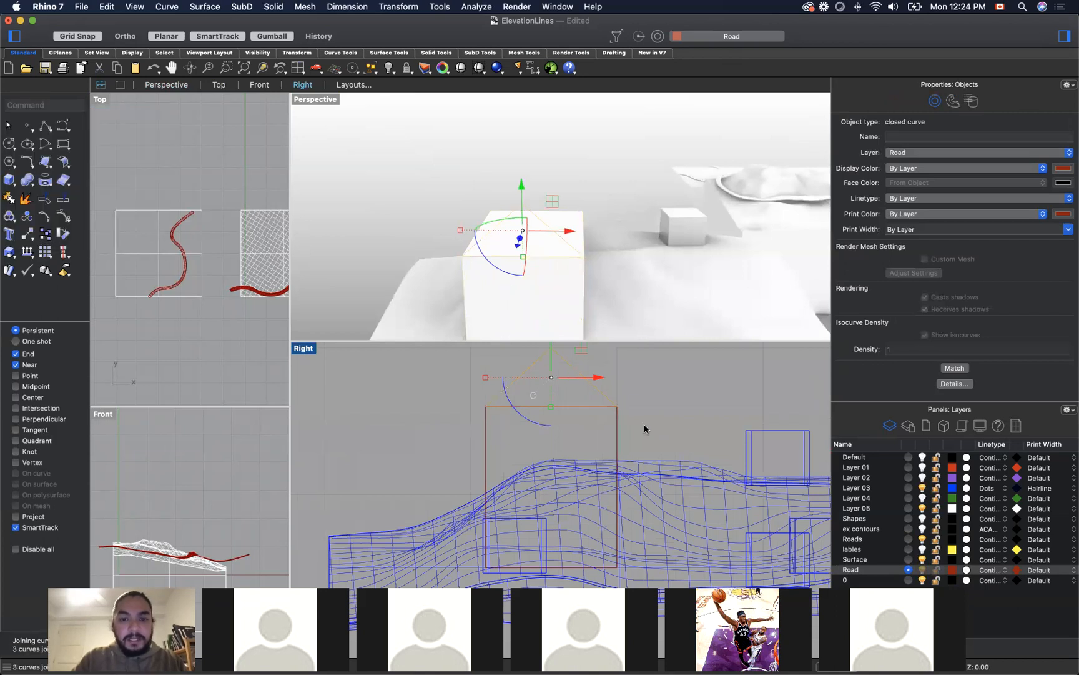
pyautogui.write('pla')
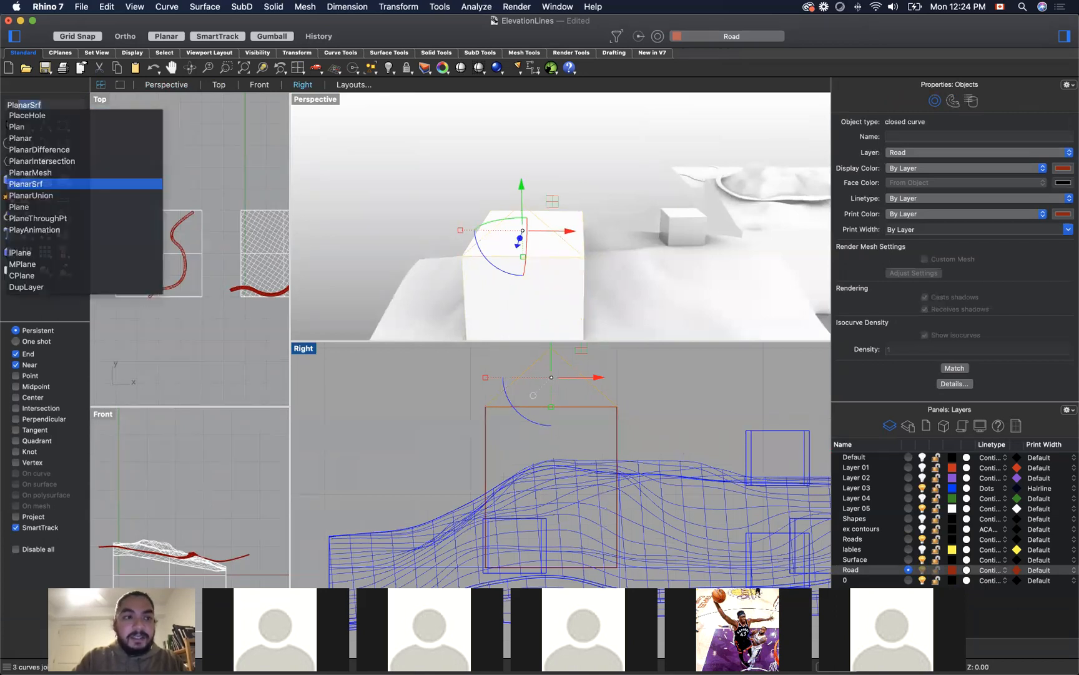
pyautogui.press('Return')
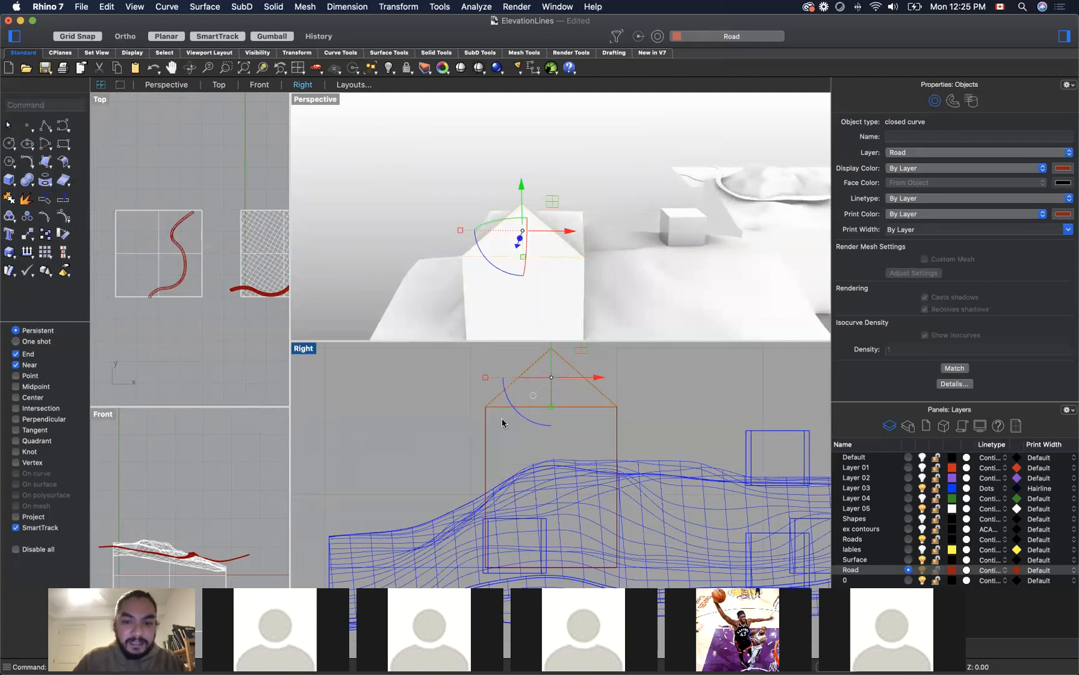
# Step: Extrude the triangular gable surface with ExtrudeSrf along the box to its far end to form a pitched roof
pyautogui.moveTo(662, 424); pyautogui.dragTo(615, 422, button='right')
pyautogui.moveTo(613, 196); pyautogui.dragTo(632, 289, button='right')
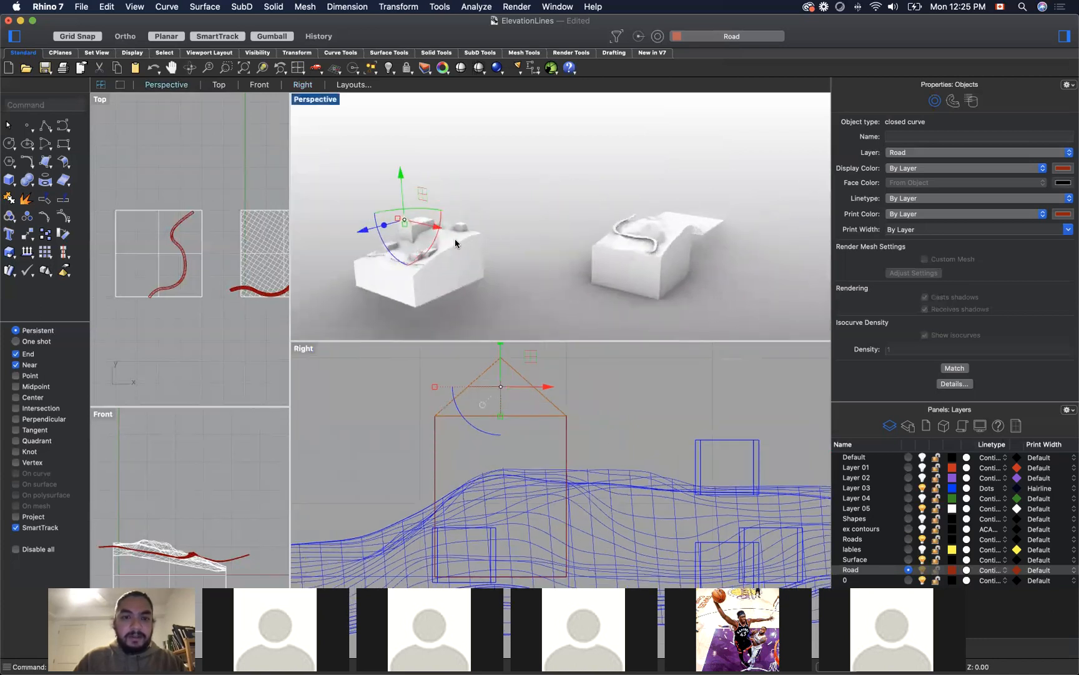
pyautogui.scroll(8, 414, 221)
pyautogui.scroll(-10, 633, 289)
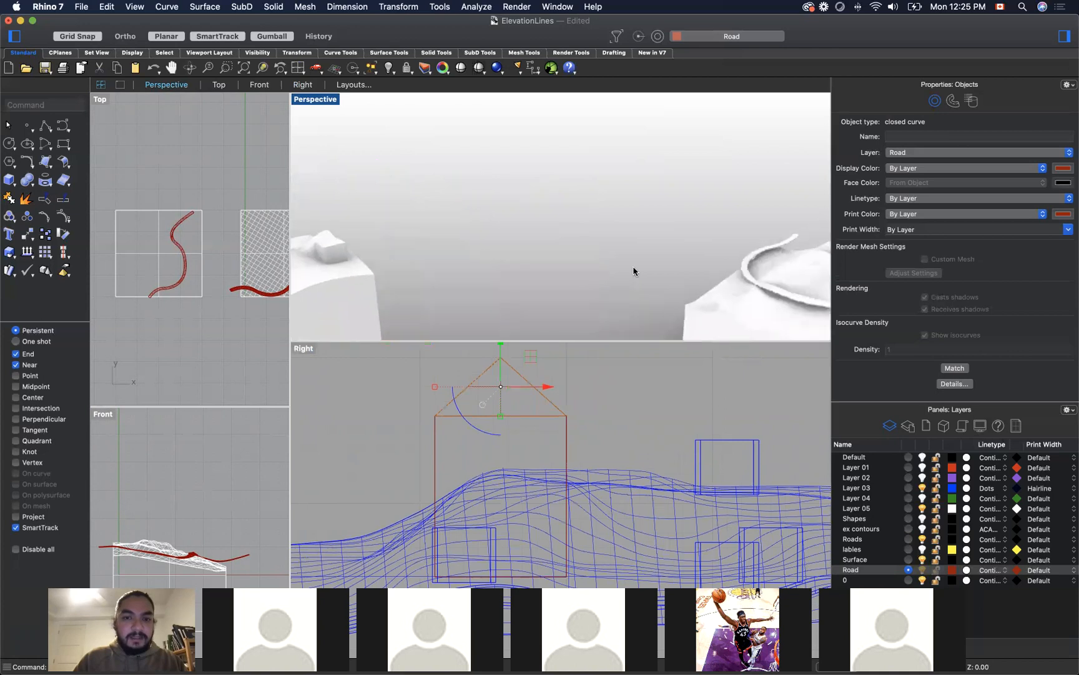
pyautogui.moveTo(572, 282); pyautogui.dragTo(476, 253, button='right')
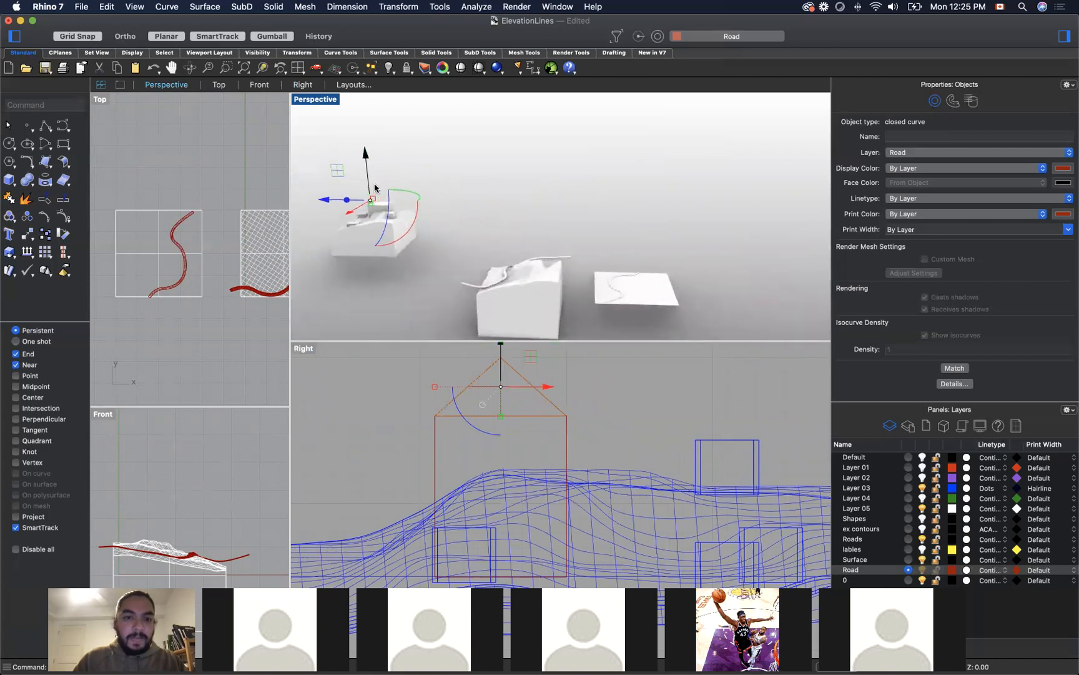
pyautogui.scroll(7, 373, 193)
pyautogui.scroll(3, 373, 191)
pyautogui.click(373, 190)
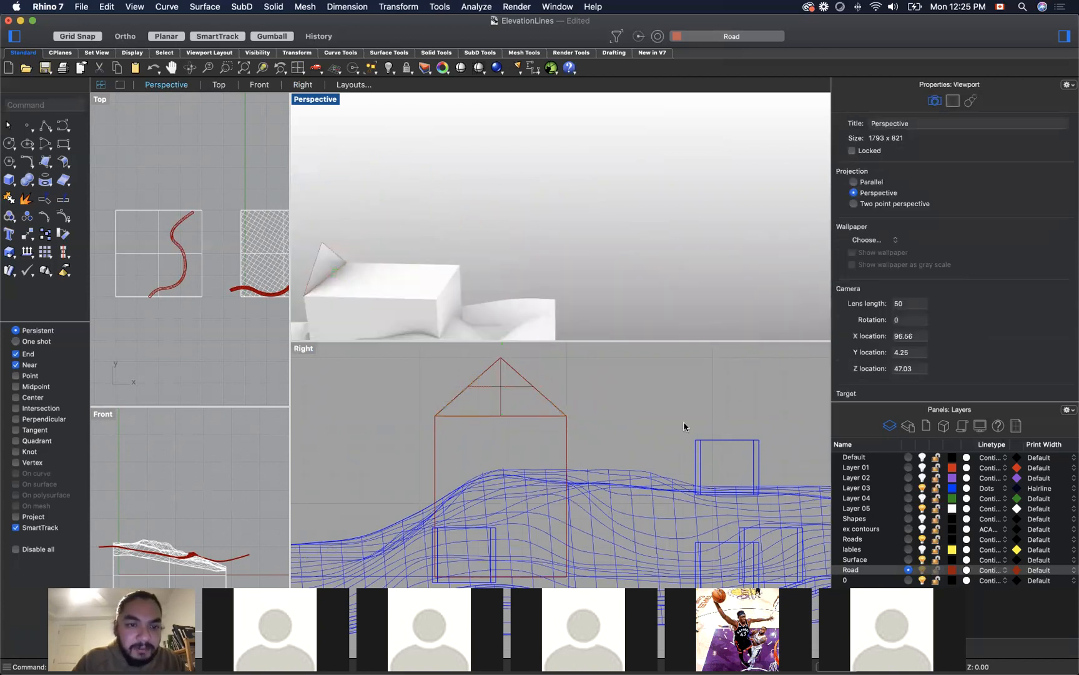
pyautogui.click(325, 268)
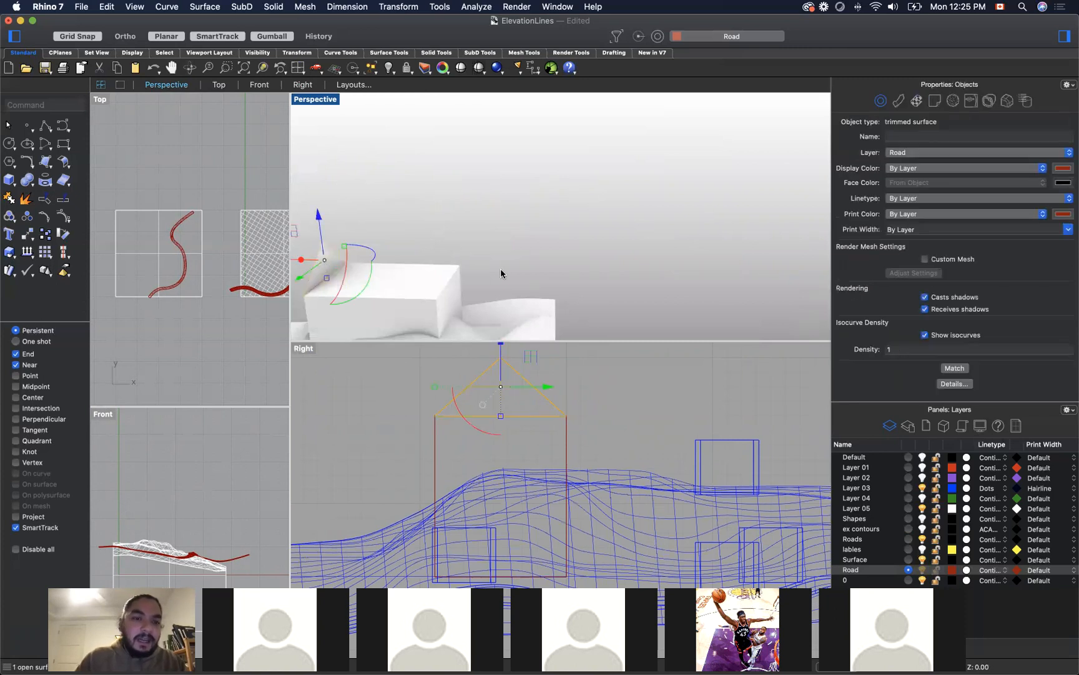
pyautogui.write('ExtrudeSrf')
pyautogui.press('Return')
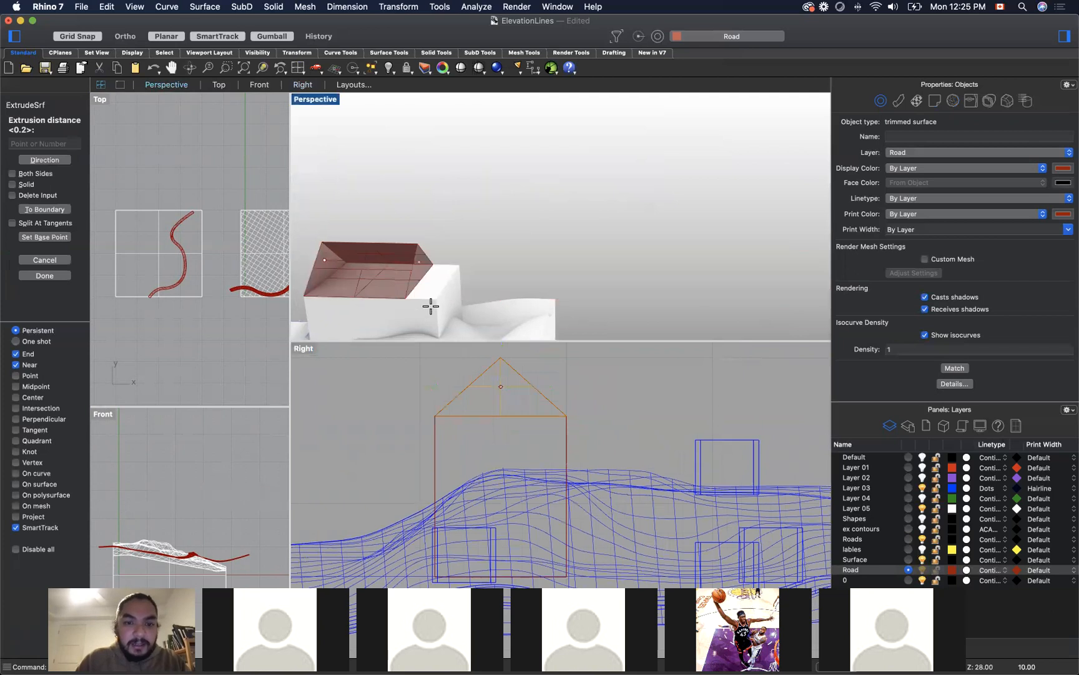
pyautogui.click(437, 301)
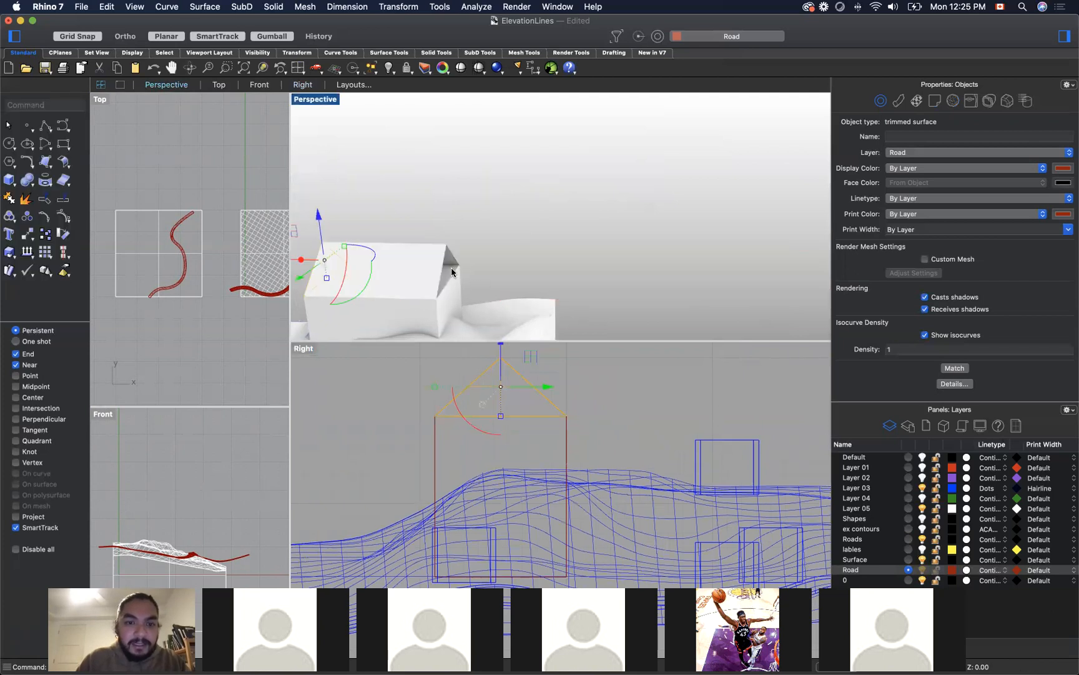
# Step: Cap the open ends of the extruded roof and view the house on the terrain from its gable side
pyautogui.click(432, 265)
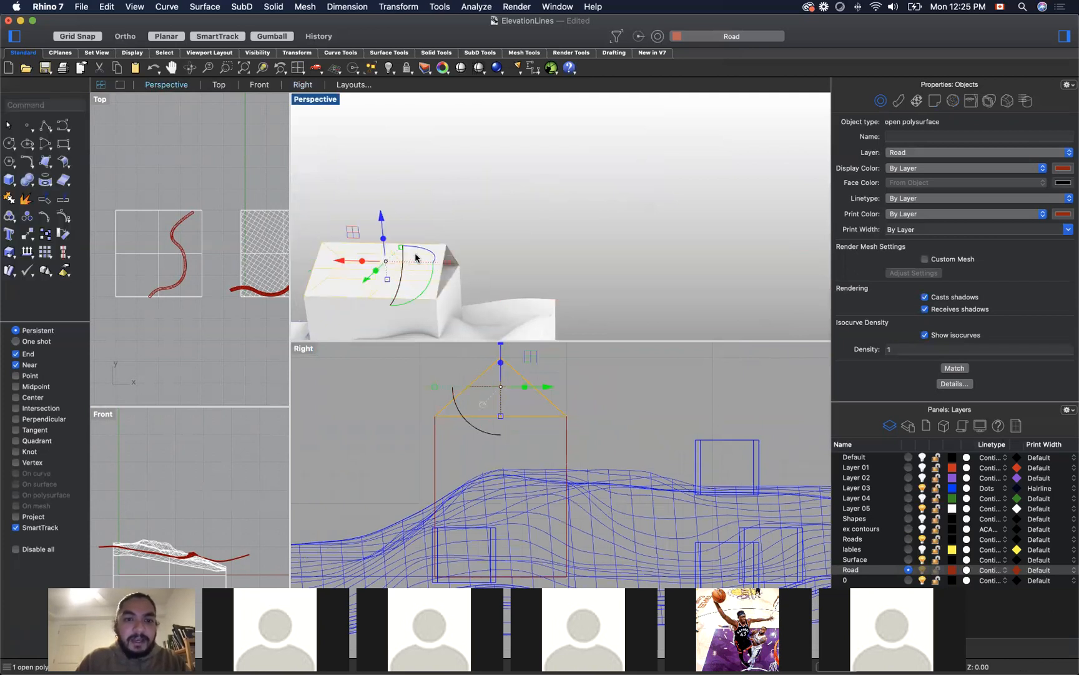
pyautogui.write('Cap')
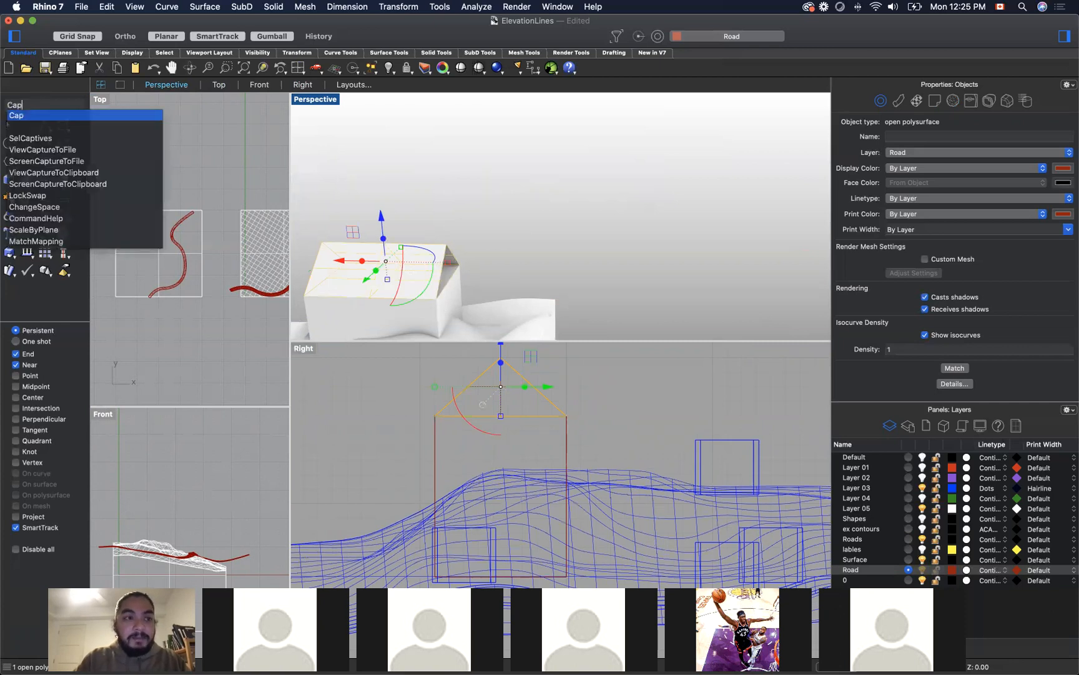
pyautogui.press('Return')
pyautogui.click(507, 277)
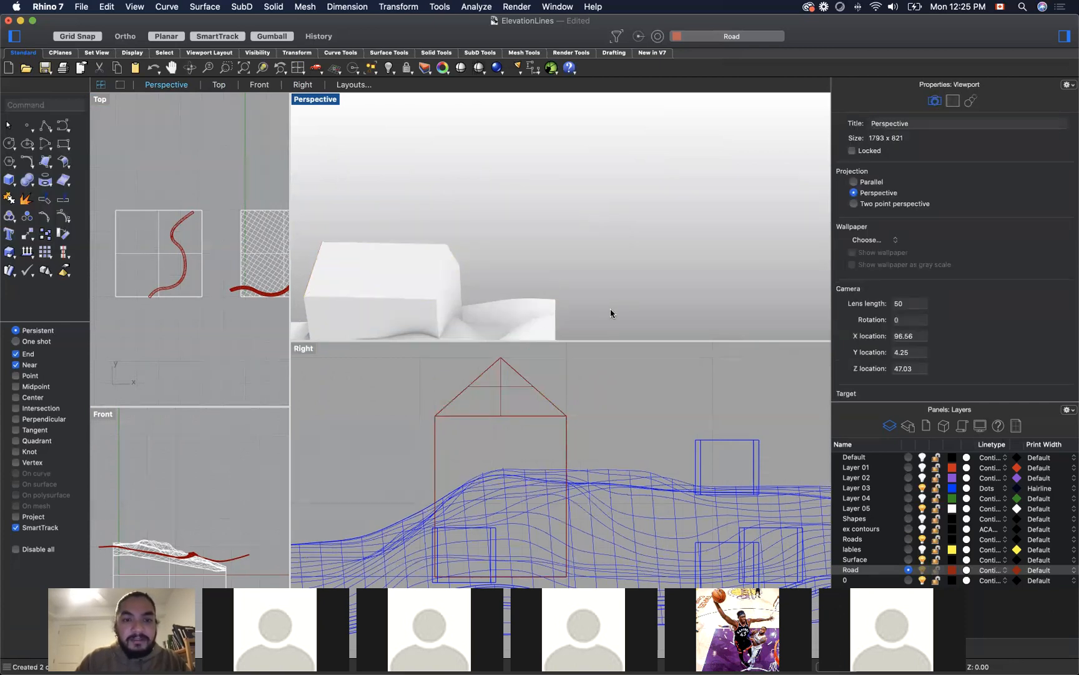
pyautogui.moveTo(627, 301); pyautogui.dragTo(605, 295, button='right')
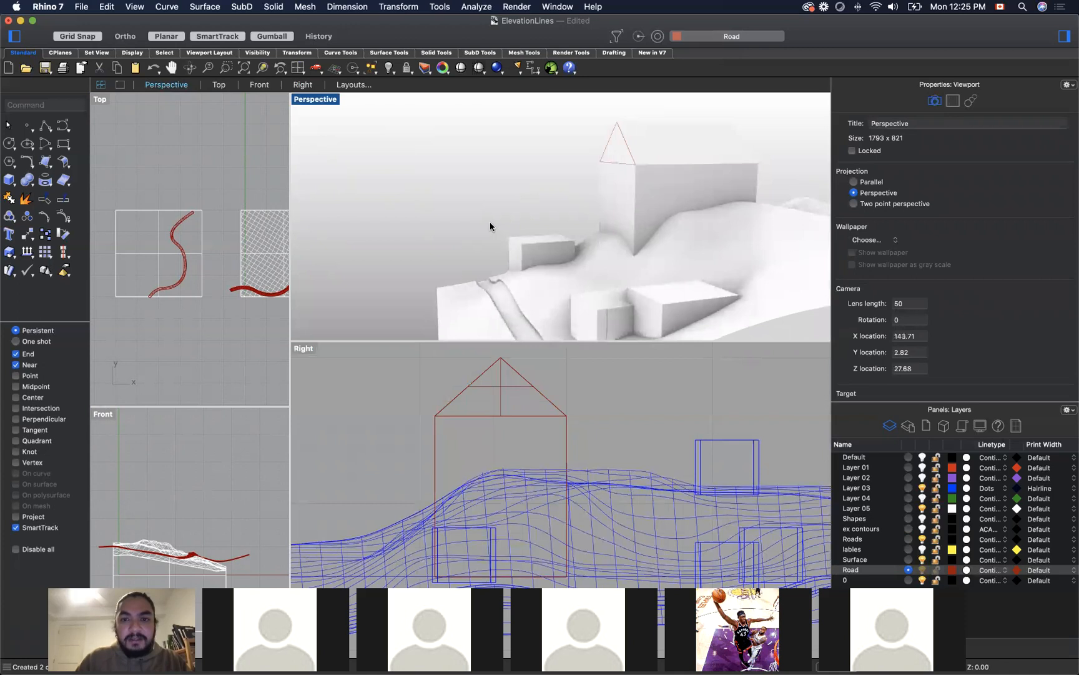
# Step: Delete the leftover triangular outline curve at the gable end of the roof
pyautogui.click(605, 150)
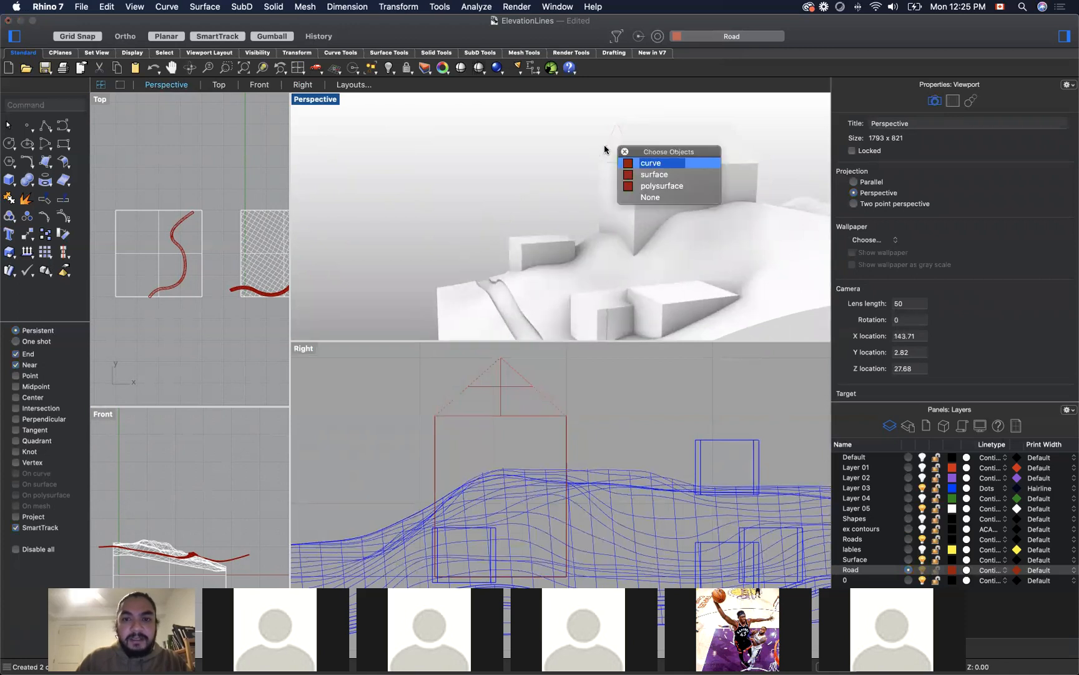
pyautogui.click(649, 163)
pyautogui.press('Escape')
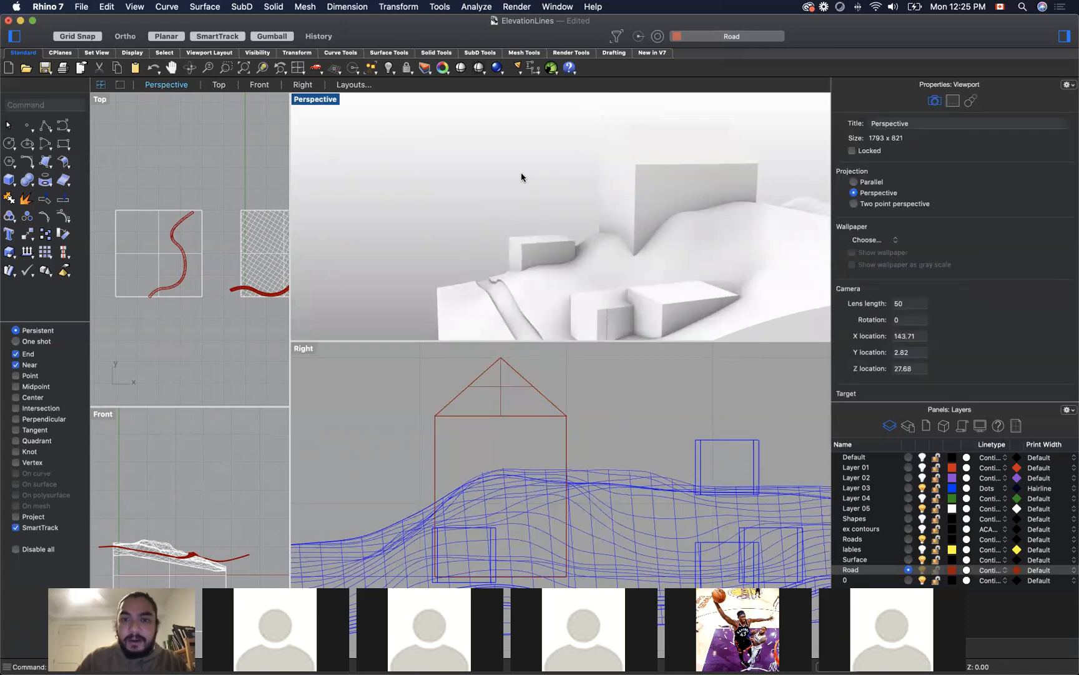
# Step: Select the triangular gable surface together with the tall box beneath it
pyautogui.scroll(-8, 522, 177)
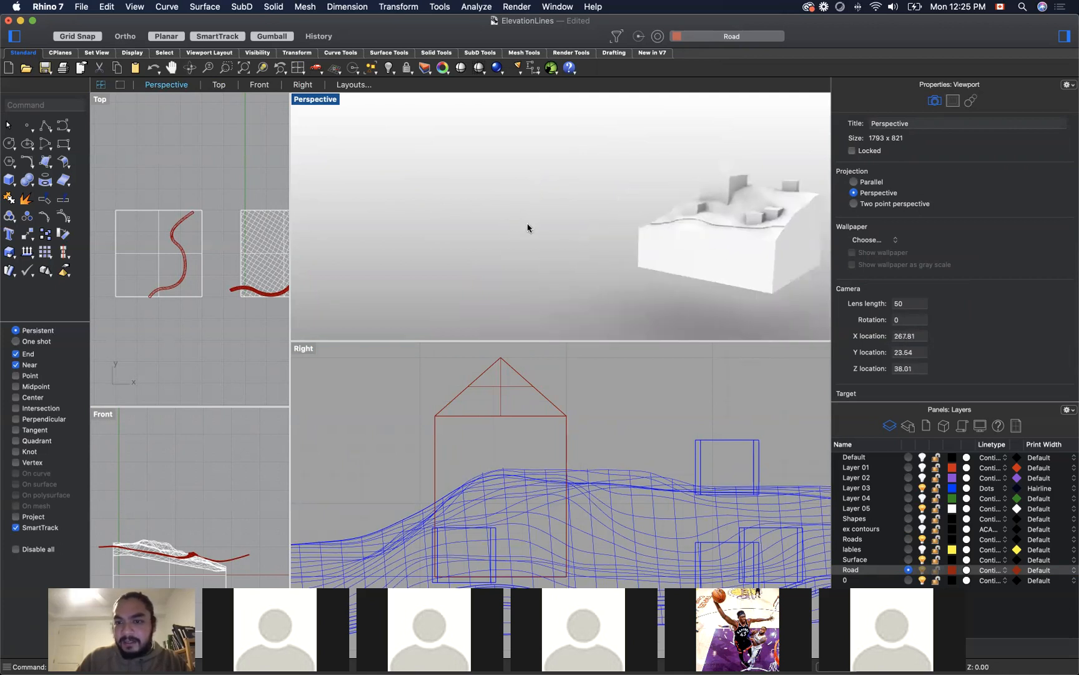
pyautogui.scroll(-4, 527, 228)
pyautogui.scroll(6, 700, 186)
pyautogui.moveTo(736, 308); pyautogui.dragTo(739, 311, button='right')
pyautogui.scroll(5, 656, 219)
pyautogui.scroll(-5, 656, 218)
pyautogui.click(663, 208)
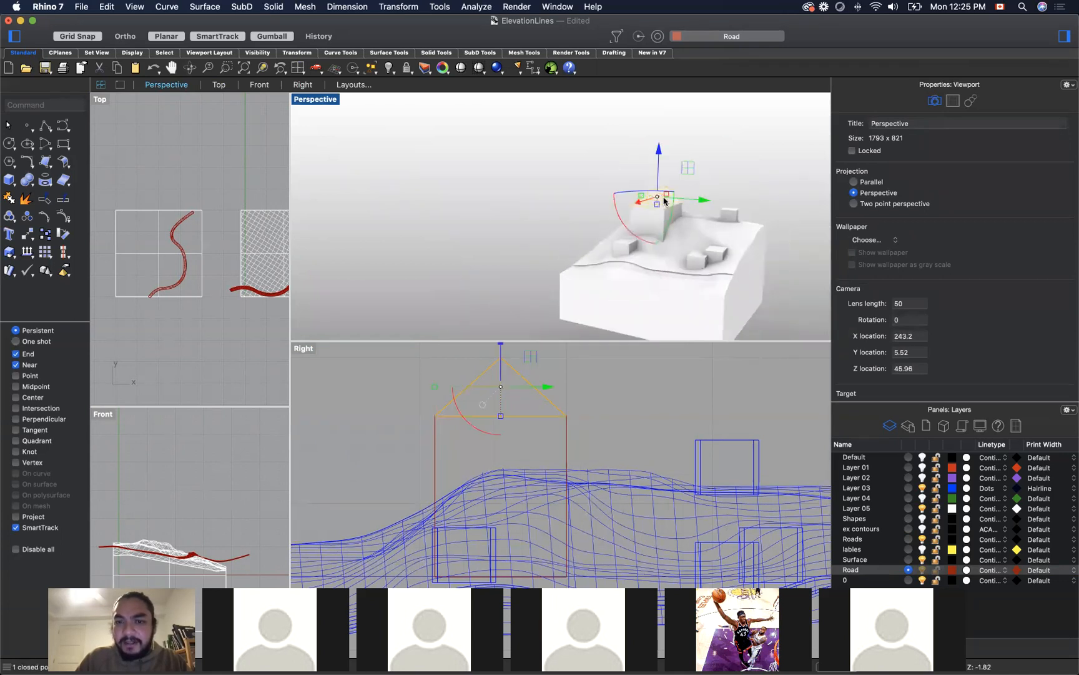
pyautogui.click(652, 220)
pyautogui.click(583, 193)
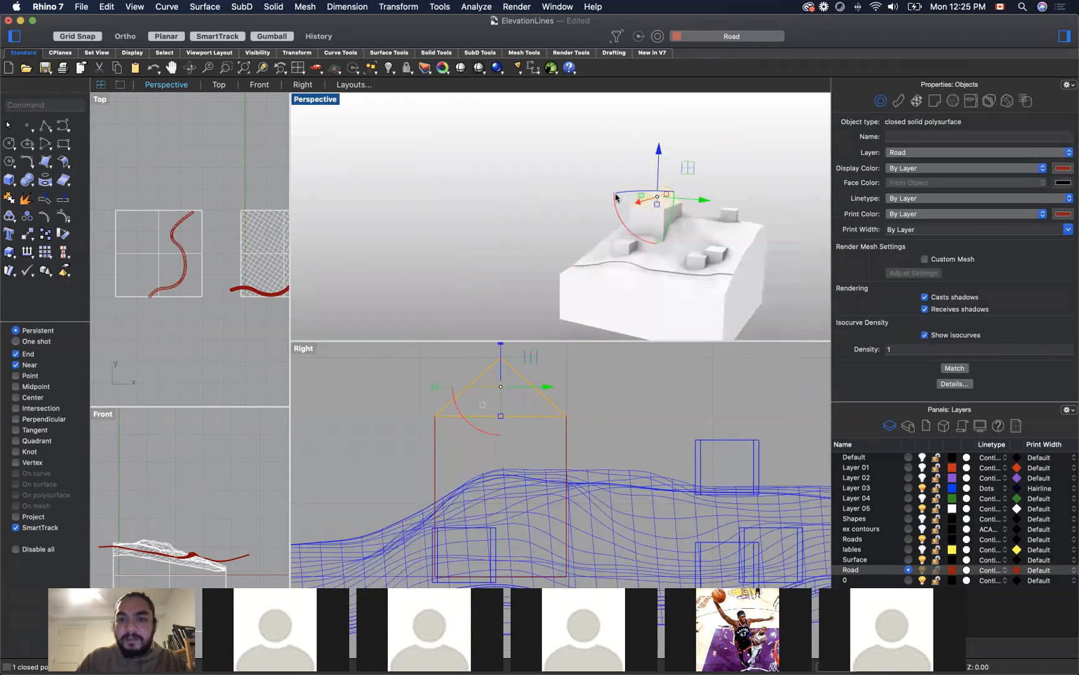
pyautogui.click(648, 213)
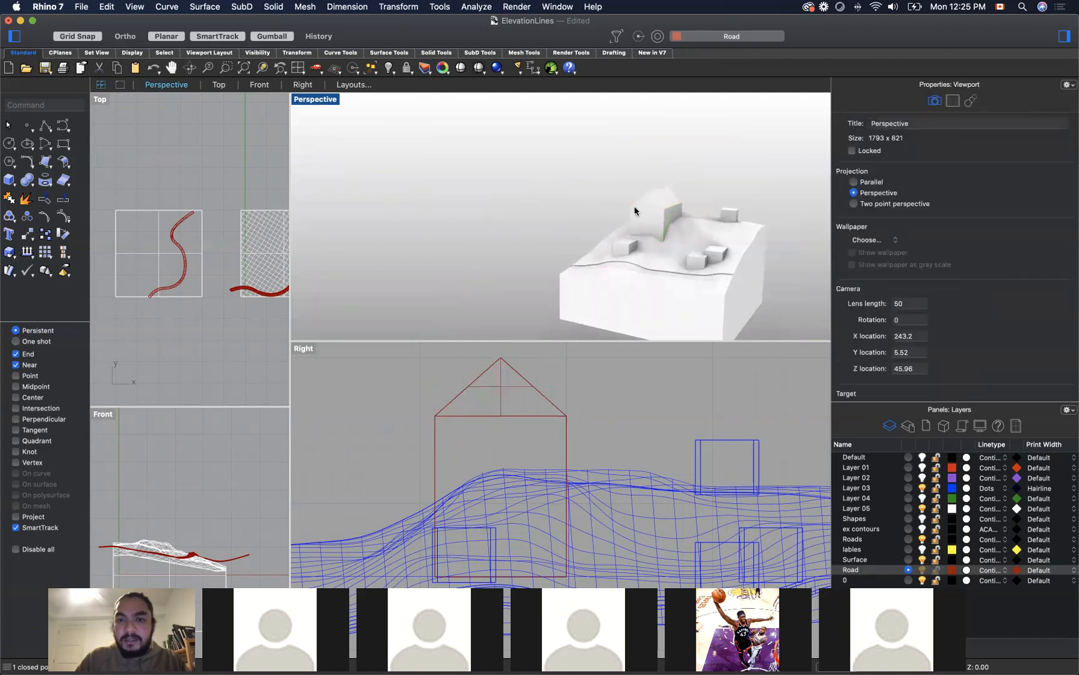
pyautogui.click(680, 226)
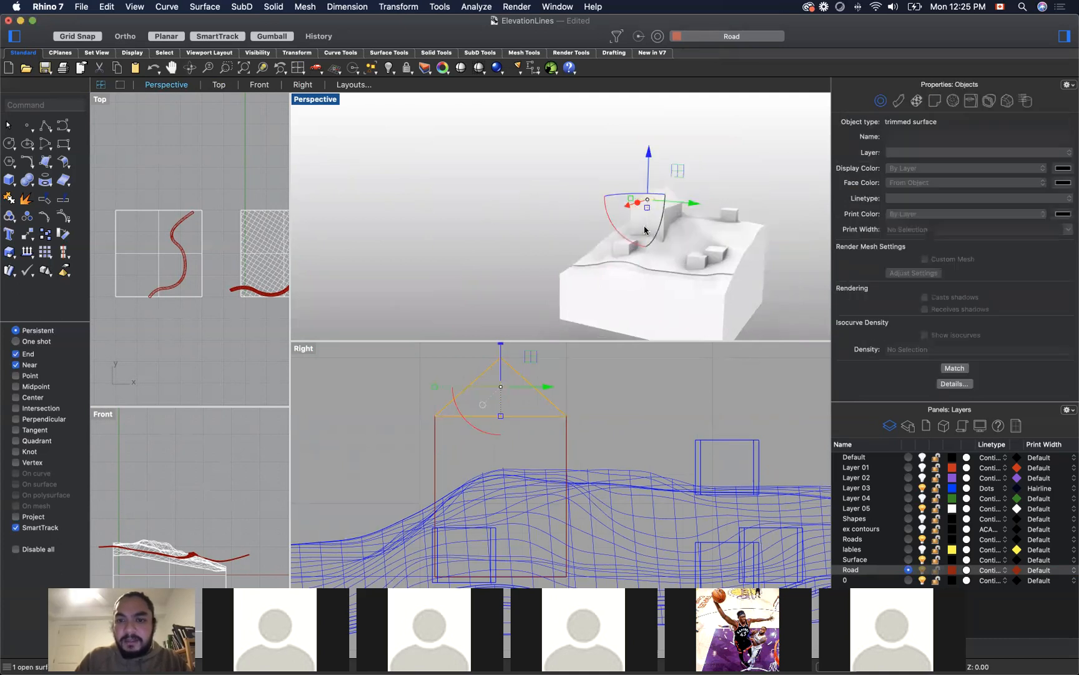
pyautogui.keyDown('shift'); pyautogui.click(644, 222); pyautogui.keyUp('shift')
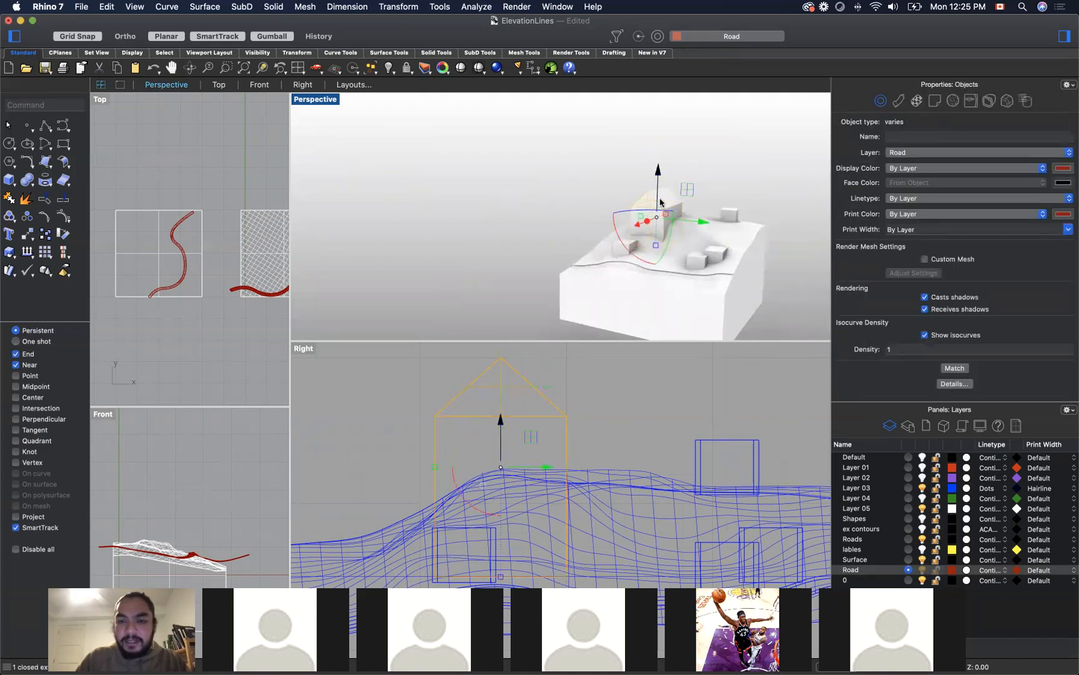
pyautogui.scroll(5, 673, 193)
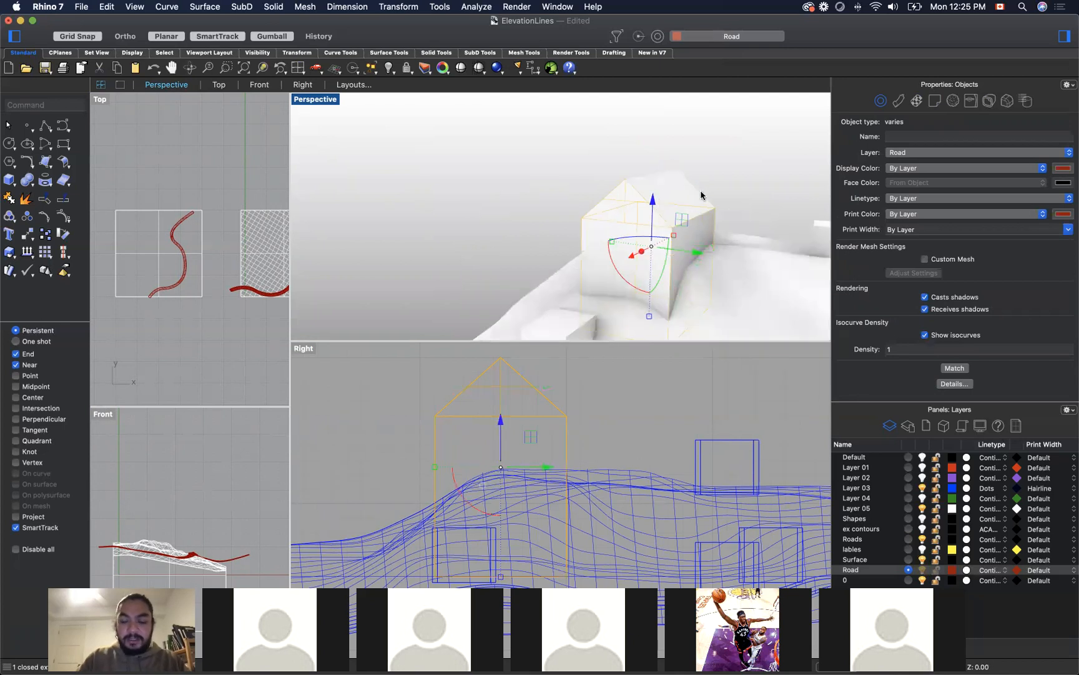
# Step: Try to merge the selected gable surface and box with Join and BooleanUnion
pyautogui.write('join')
pyautogui.press('Return')
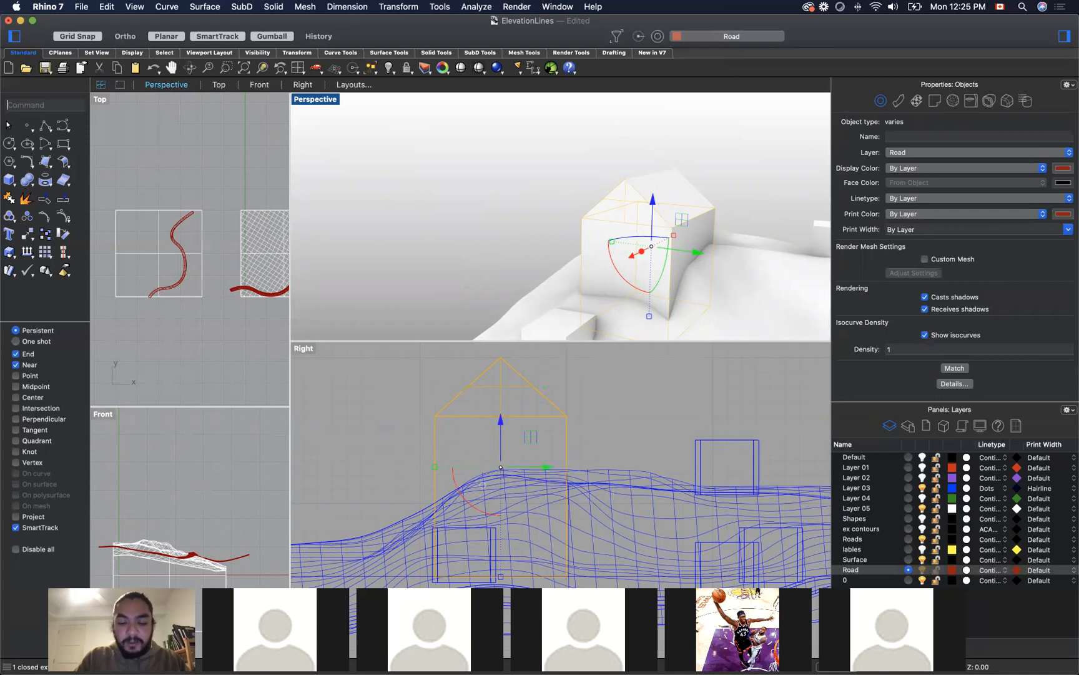
pyautogui.write('bool')
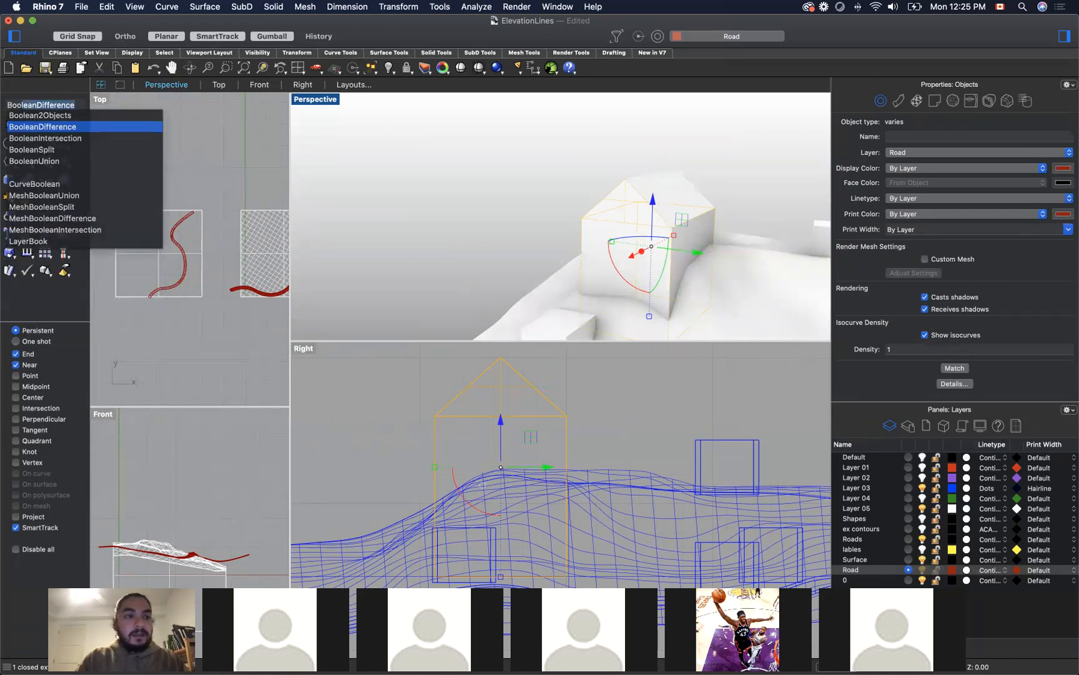
pyautogui.press('Down')
pyautogui.press('Down')
pyautogui.press('Down')
pyautogui.press('Return')
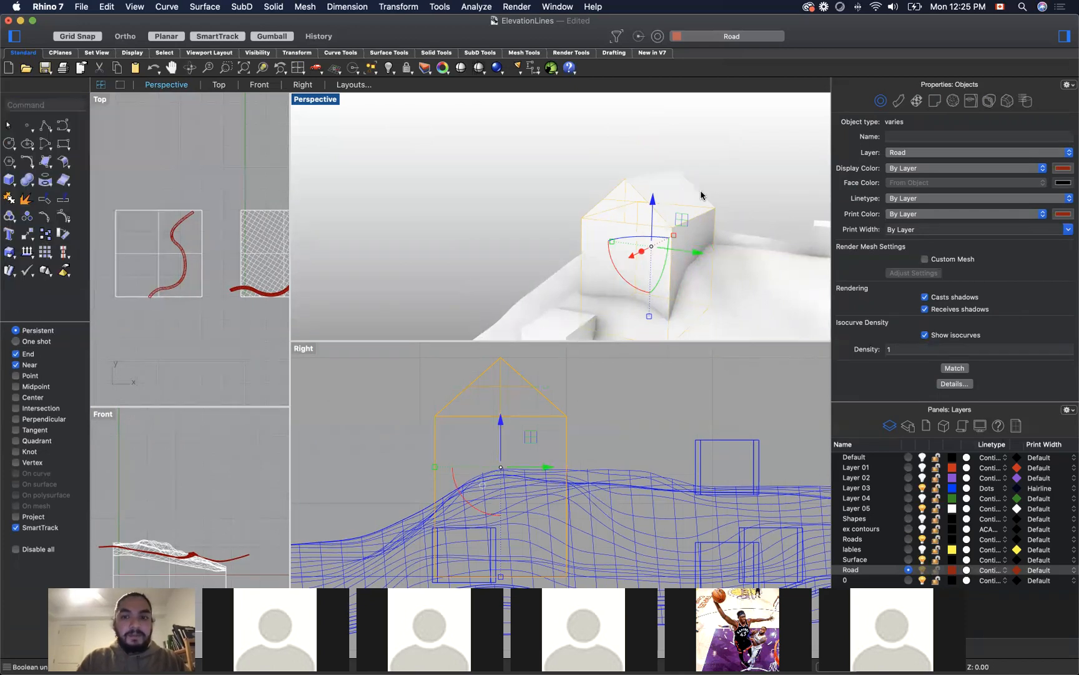
# Step: Add the pitched roof to the selection and group it with the gable surface and box
pyautogui.click(657, 205)
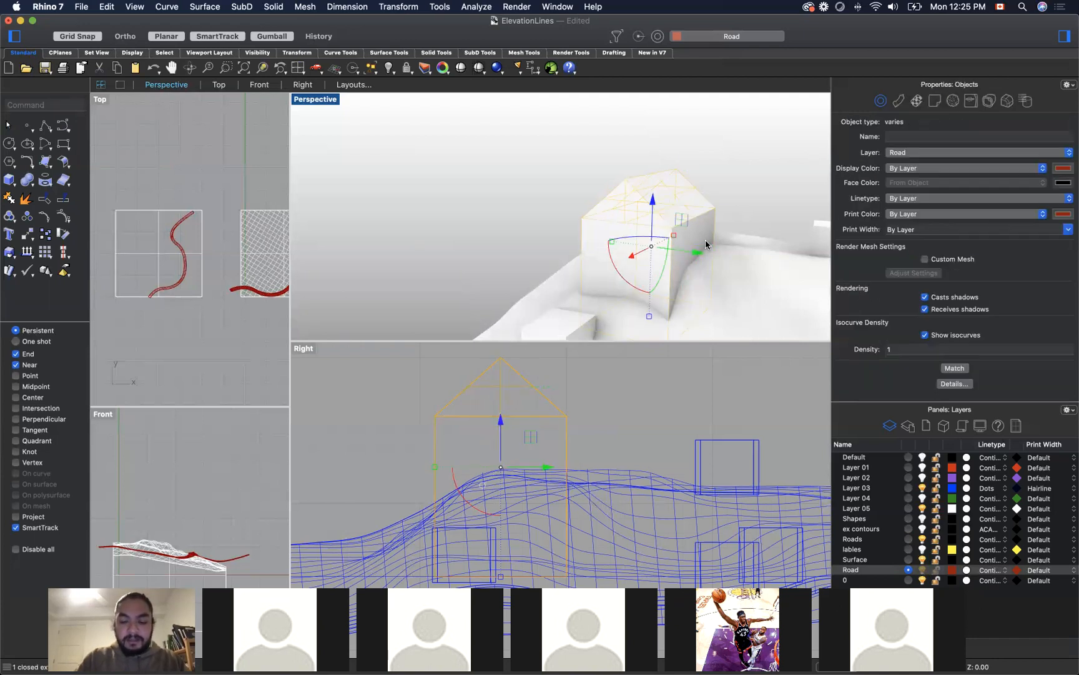
pyautogui.write('G')
pyautogui.press('BackSpace')
pyautogui.write('r')
pyautogui.press('BackSpace')
pyautogui.press('BackSpace')
pyautogui.write('roup')
pyautogui.press('Return')
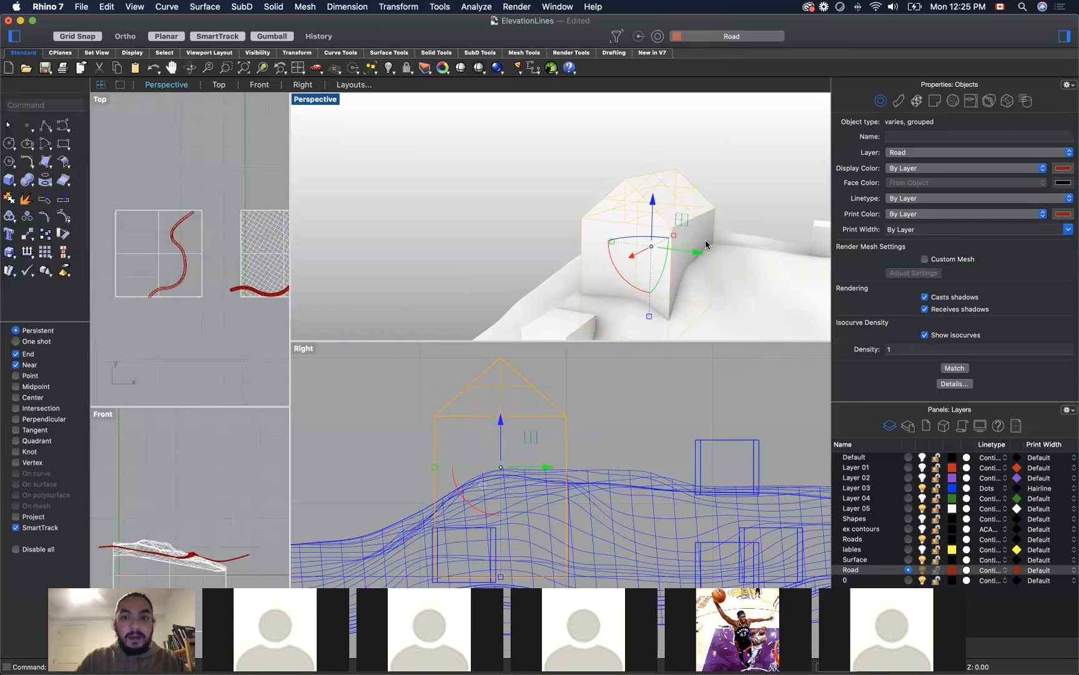
# Step: Check that the grouped house selects as one object and examine it with both terrain models from several angles
pyautogui.click(650, 211)
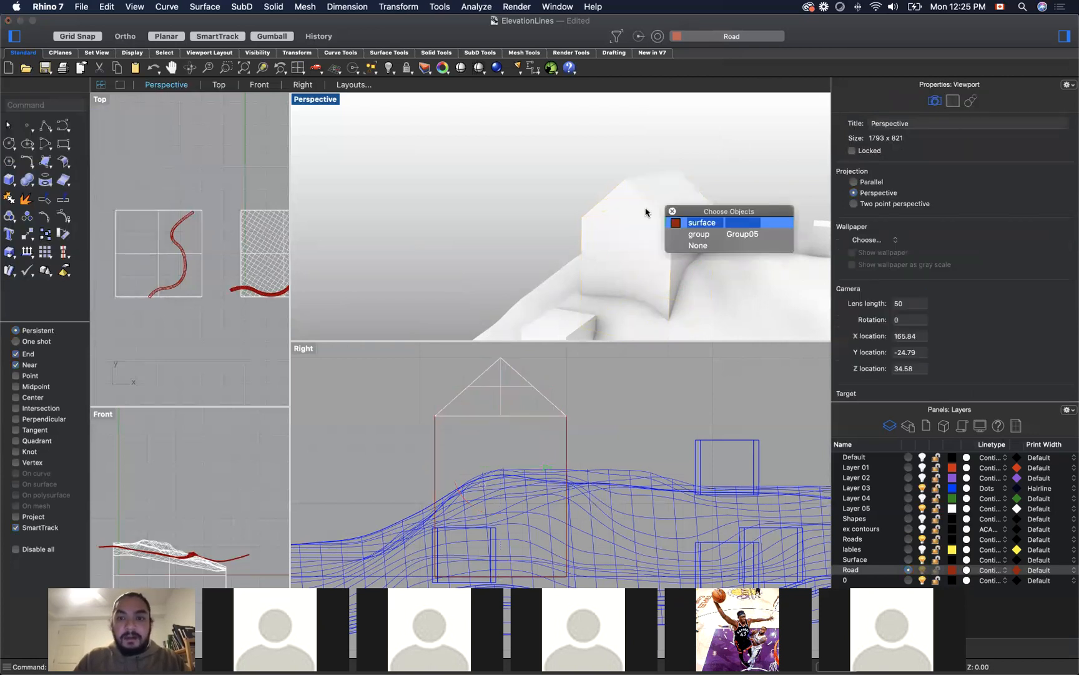
pyautogui.click(698, 233)
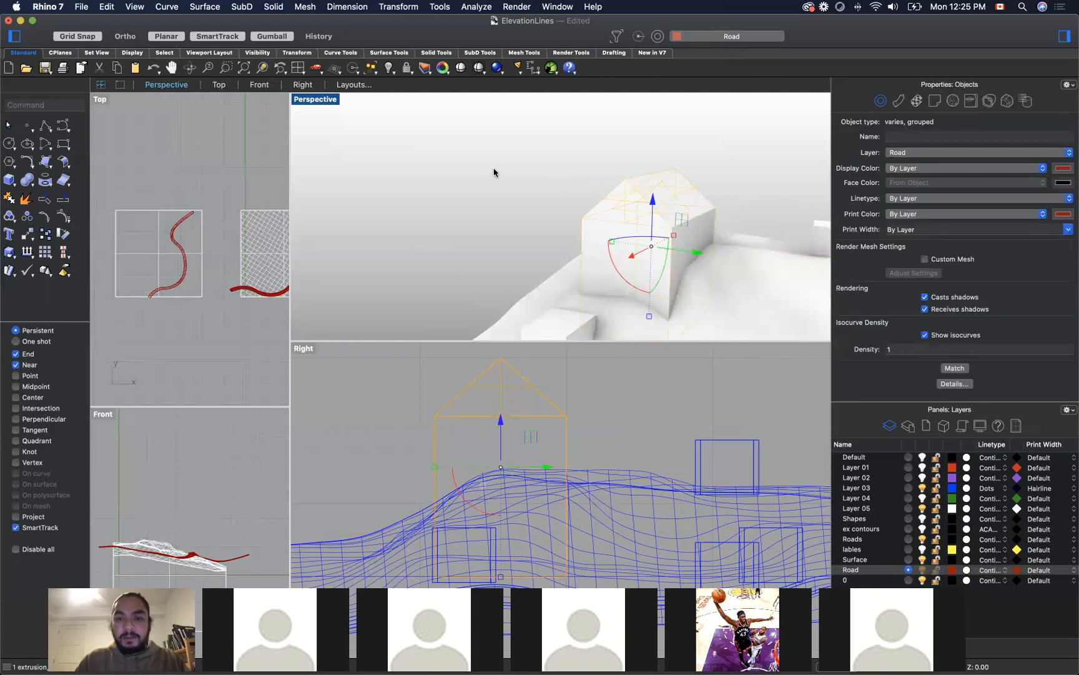
pyautogui.scroll(-7, 493, 169)
pyautogui.click(462, 178)
pyautogui.moveTo(462, 178); pyautogui.dragTo(472, 174, button='right')
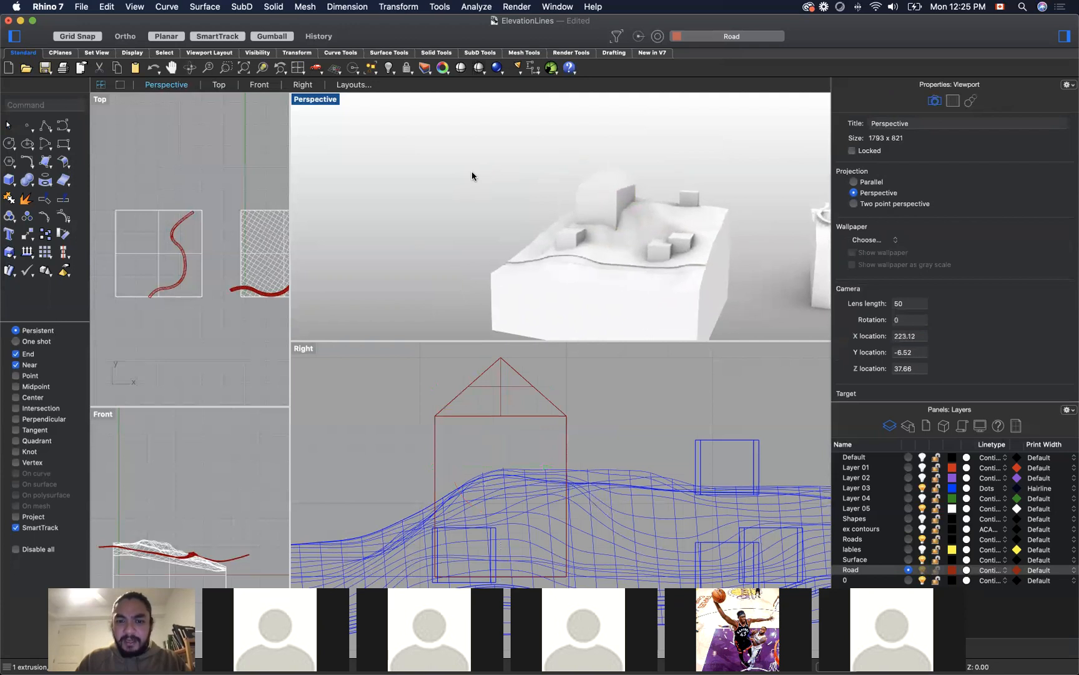
pyautogui.click(617, 206)
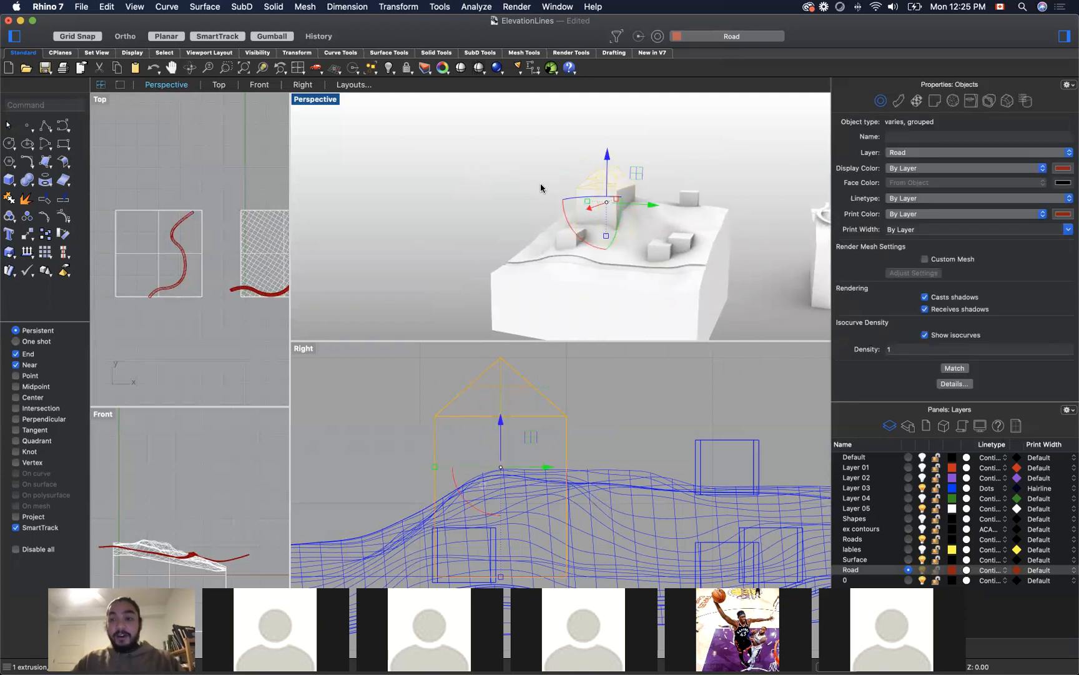
pyautogui.moveTo(542, 185); pyautogui.dragTo(760, 268, button='right')
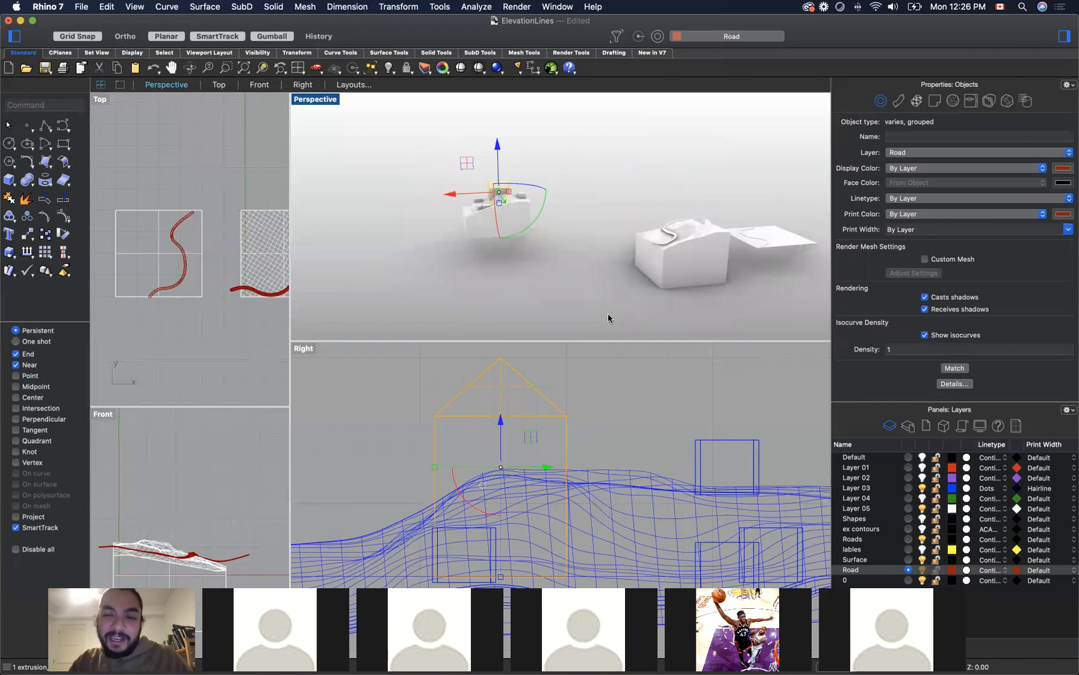
pyautogui.moveTo(693, 294); pyautogui.dragTo(654, 144, button='right')
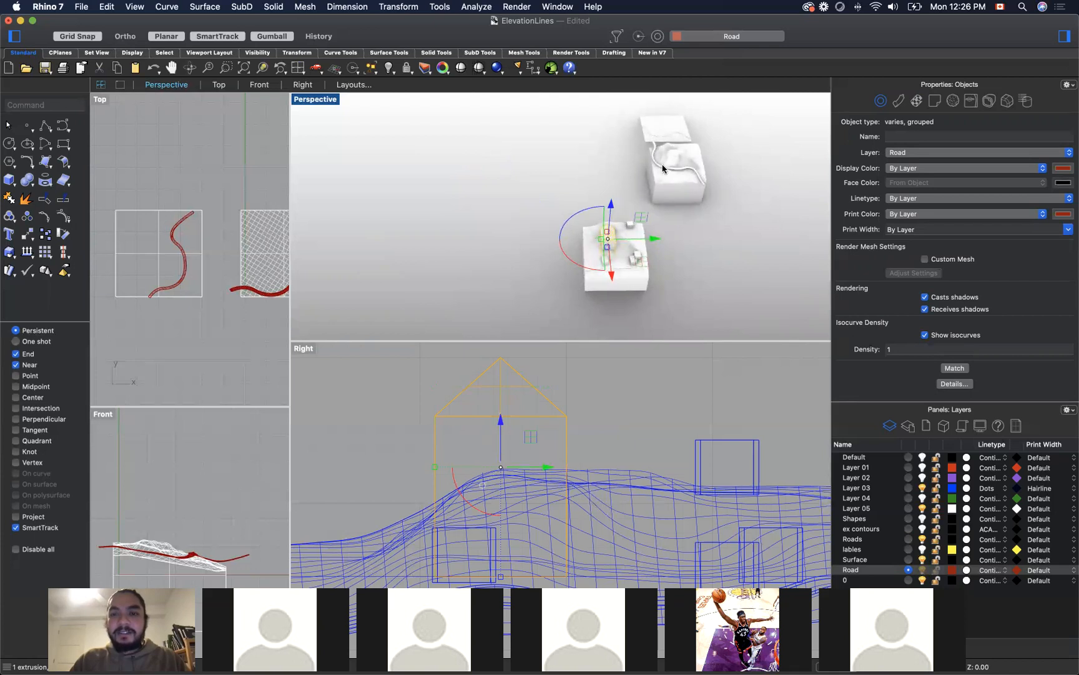
pyautogui.click(736, 230)
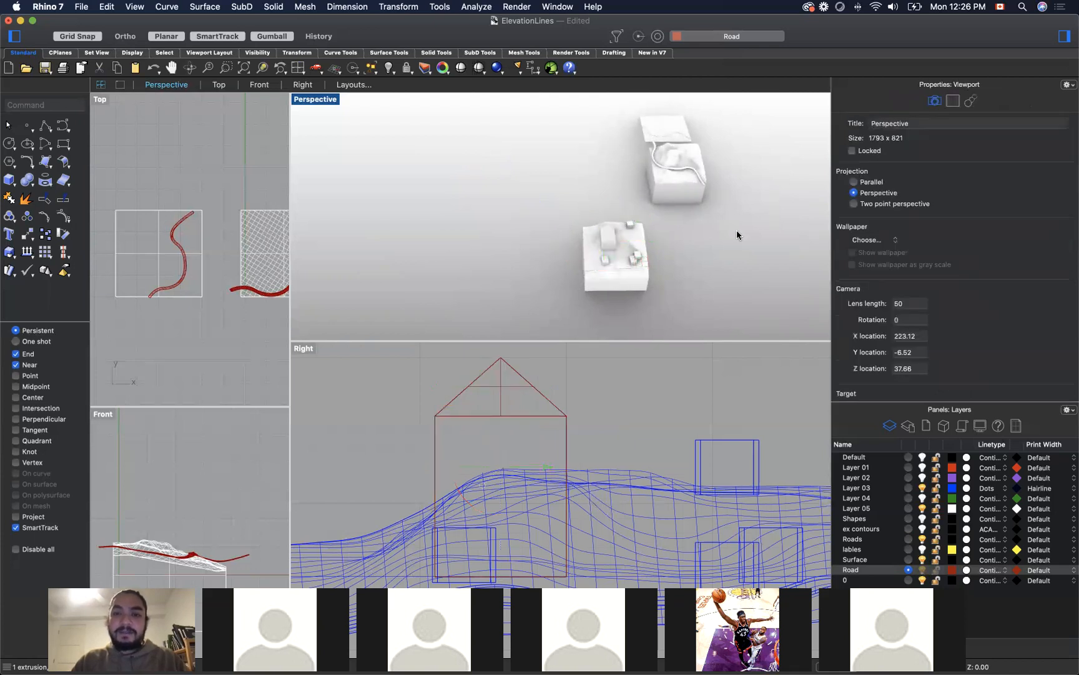